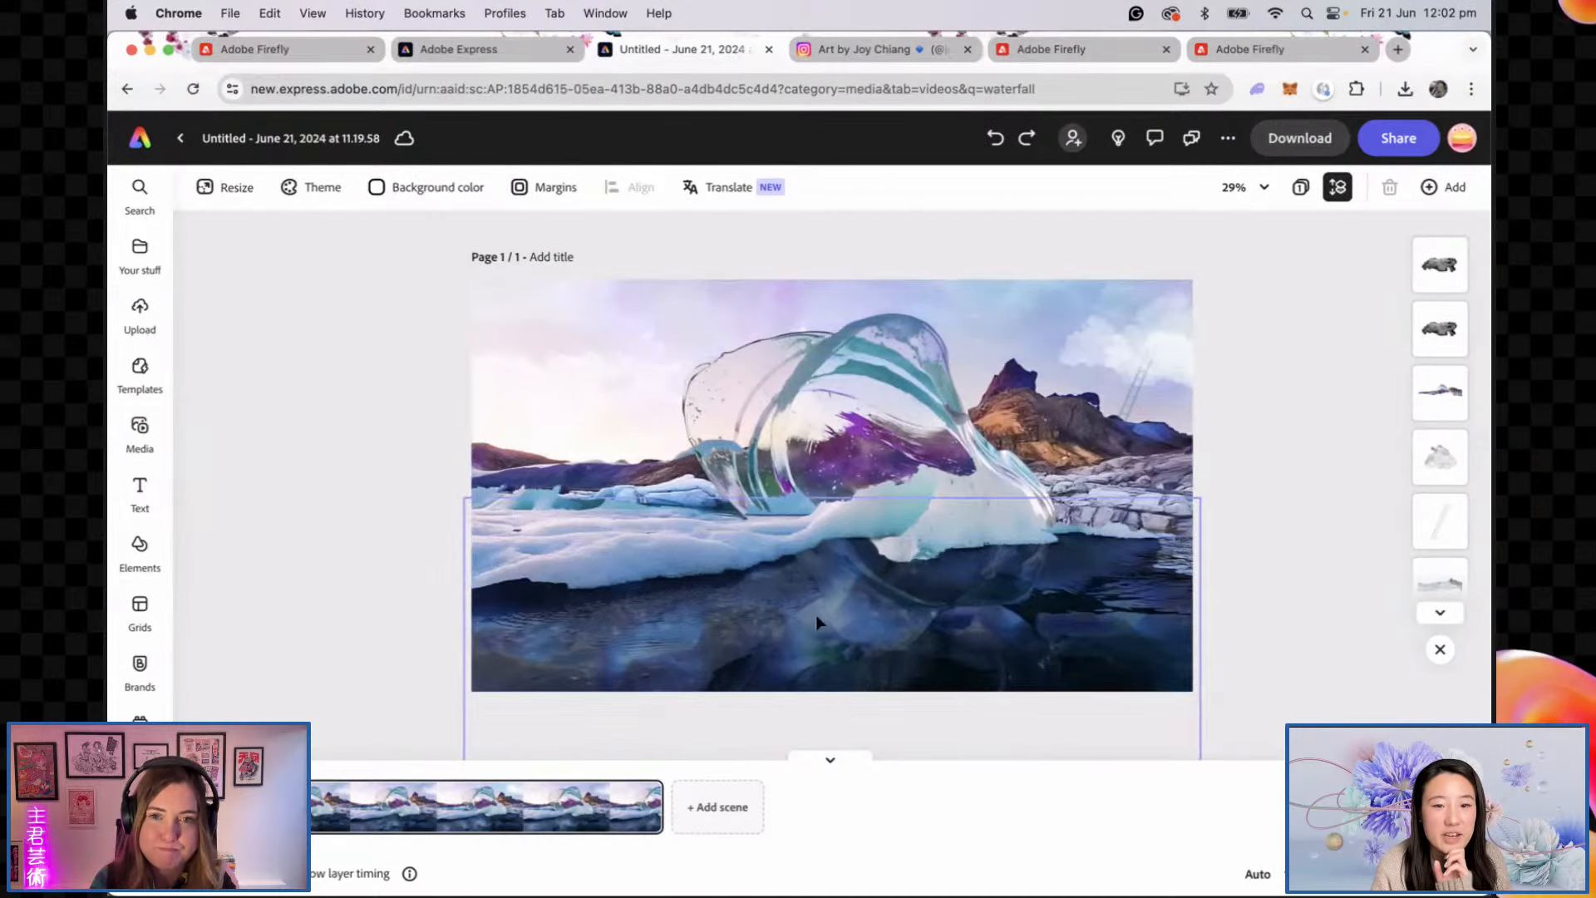
Step: Select the design's background landscape layer and examine the floating blob source image in Preview beside it
{"action": "scroll", "coordinate": [1471, 568], "scroll_direction": "down", "scroll_amount": 3}
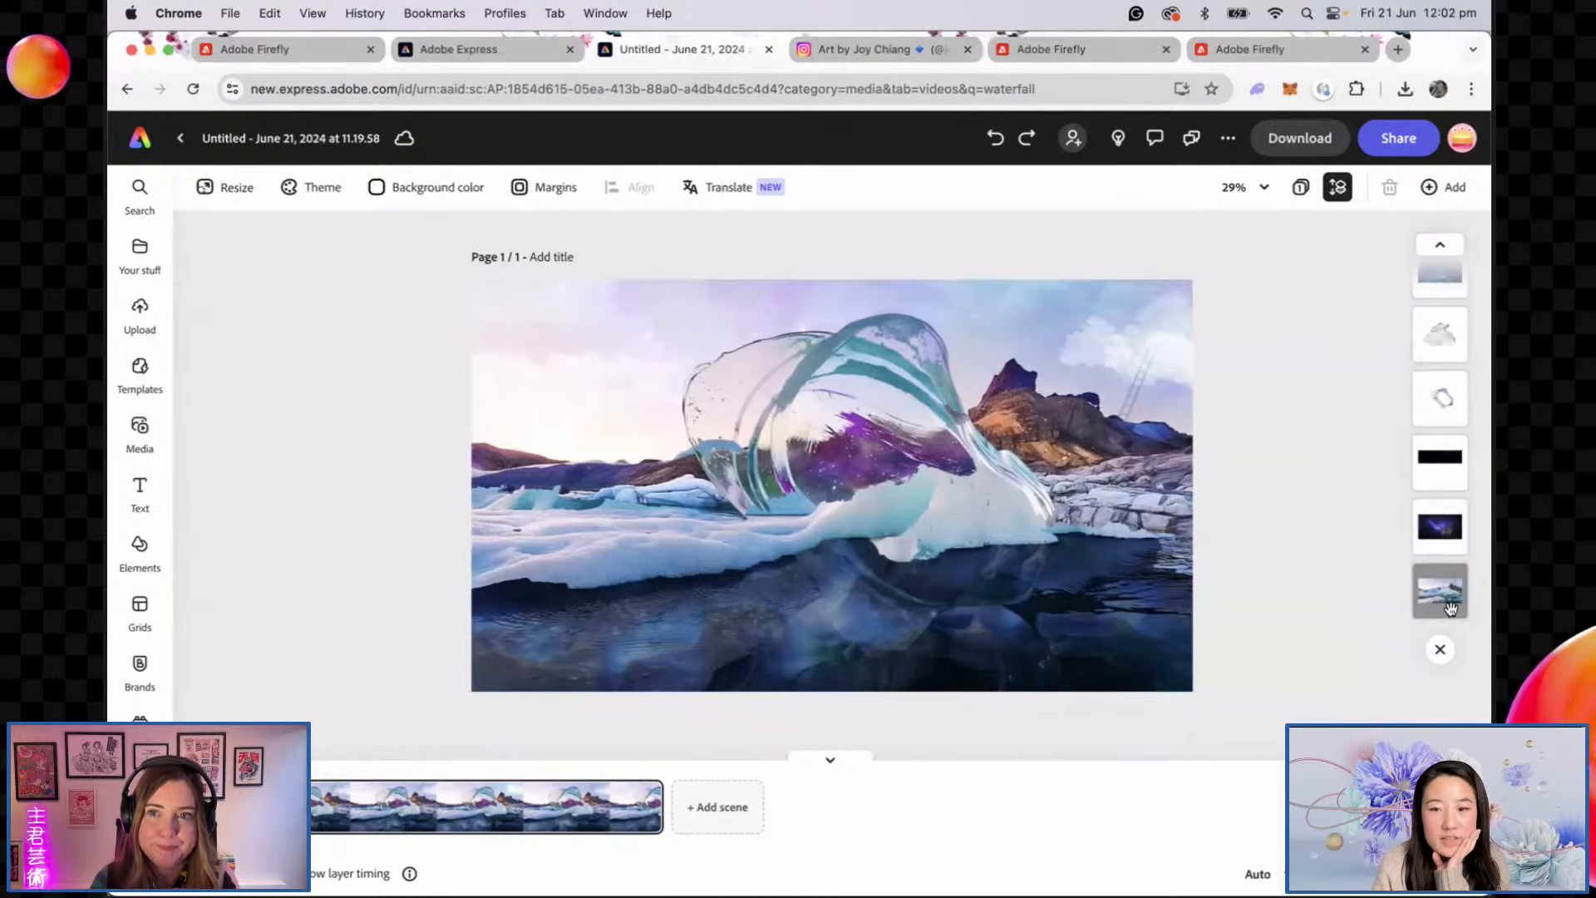
{"action": "left_click", "coordinate": [1449, 602]}
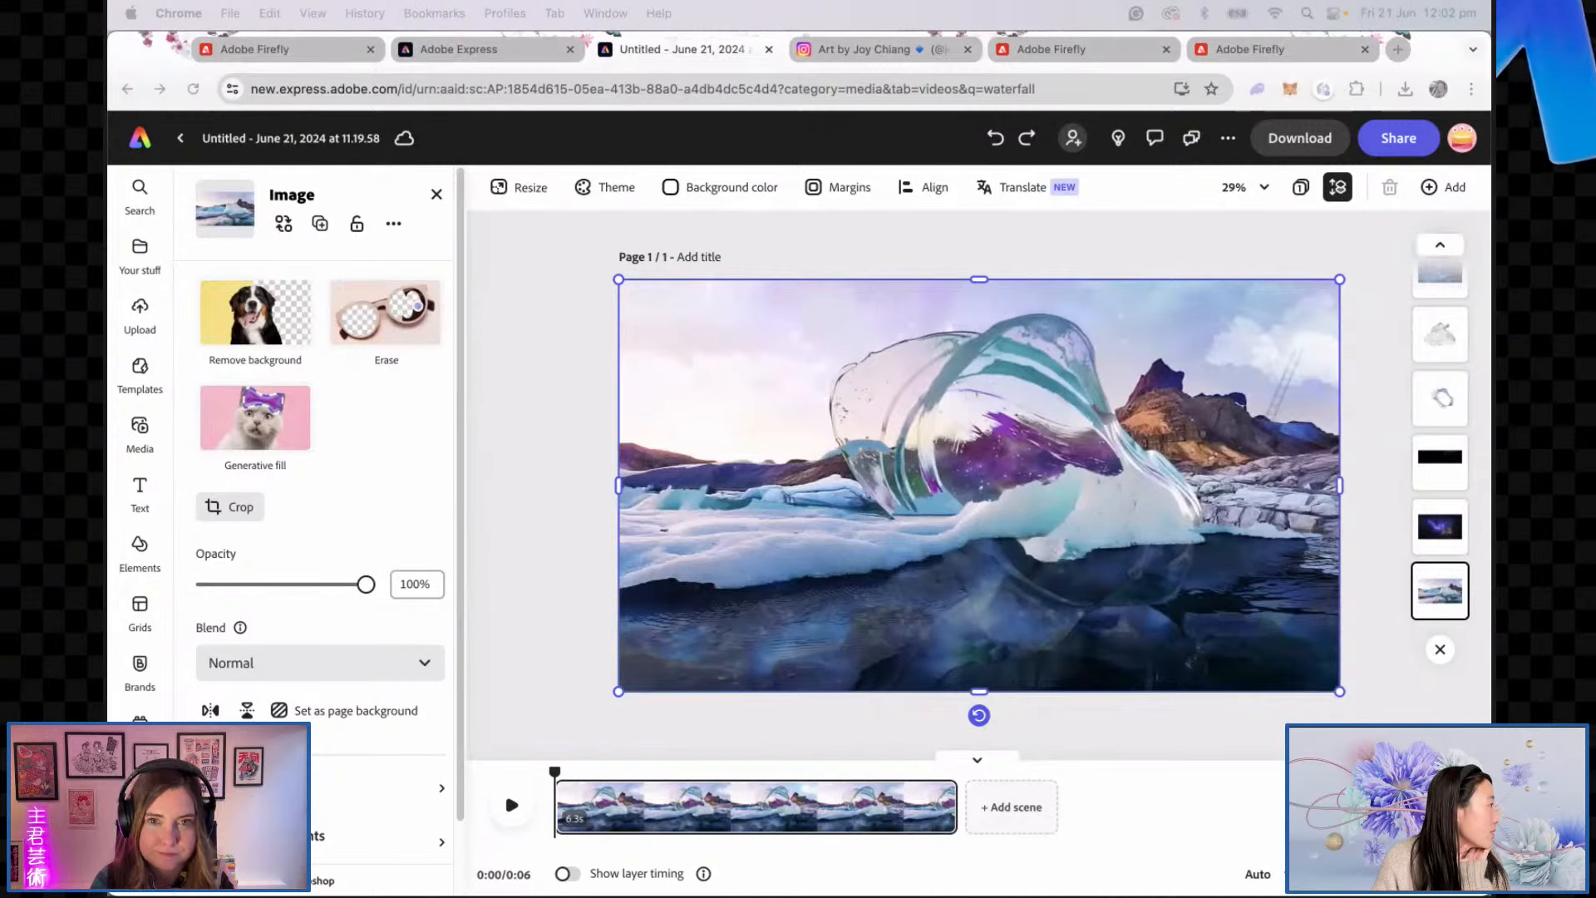
{"action": "left_click_drag", "start_coordinate": [108, 121], "coordinate": [475, 161]}
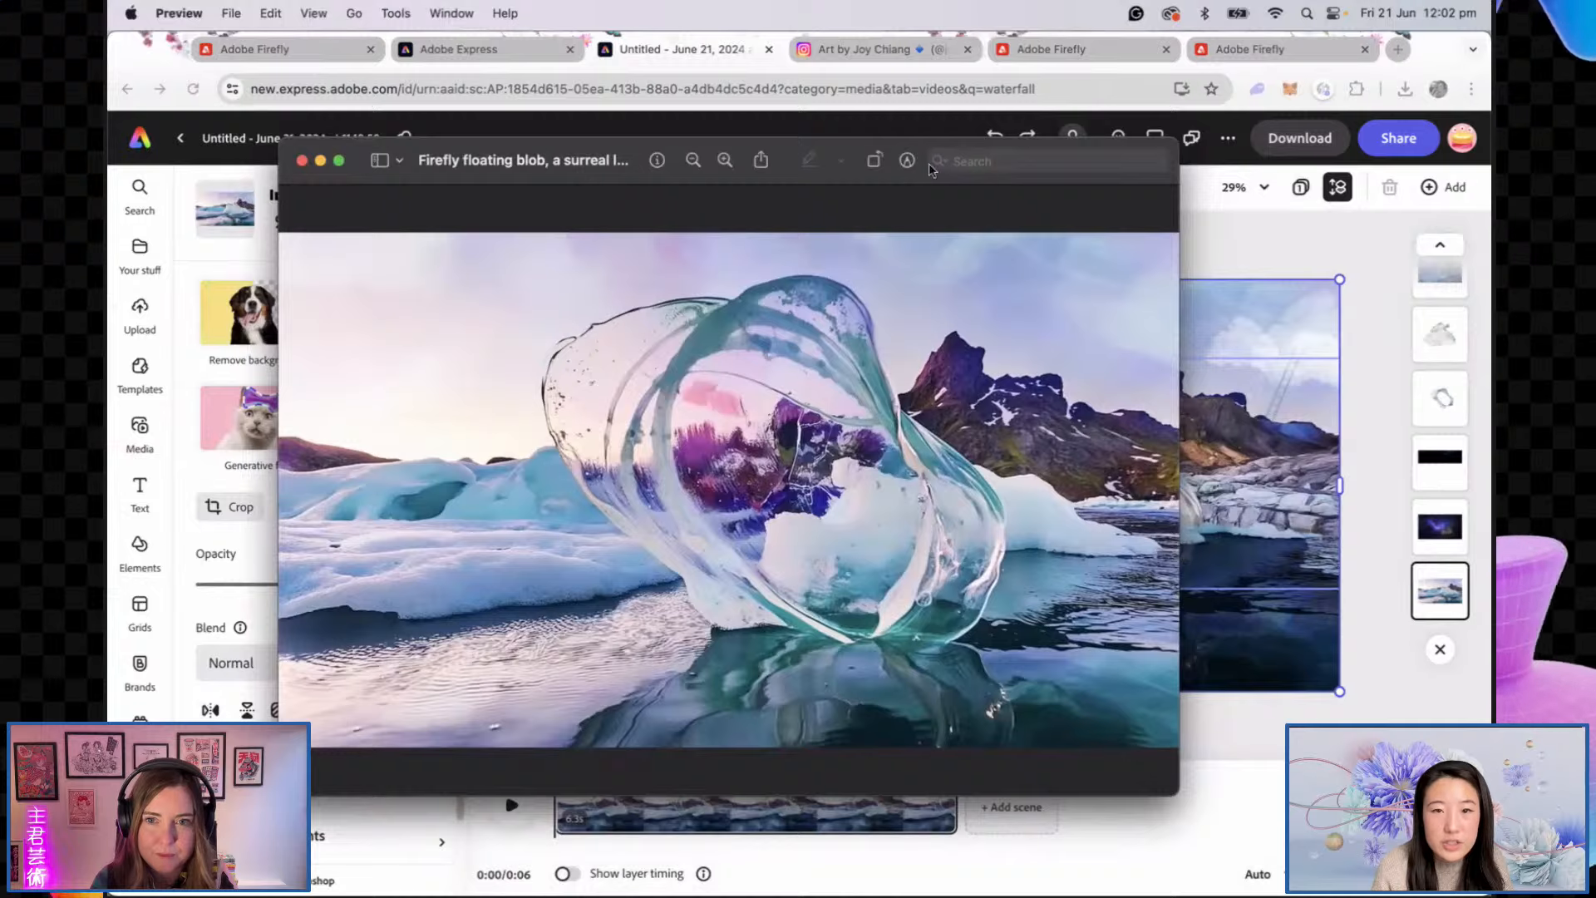
{"action": "left_click_drag", "start_coordinate": [591, 149], "coordinate": [676, 160]}
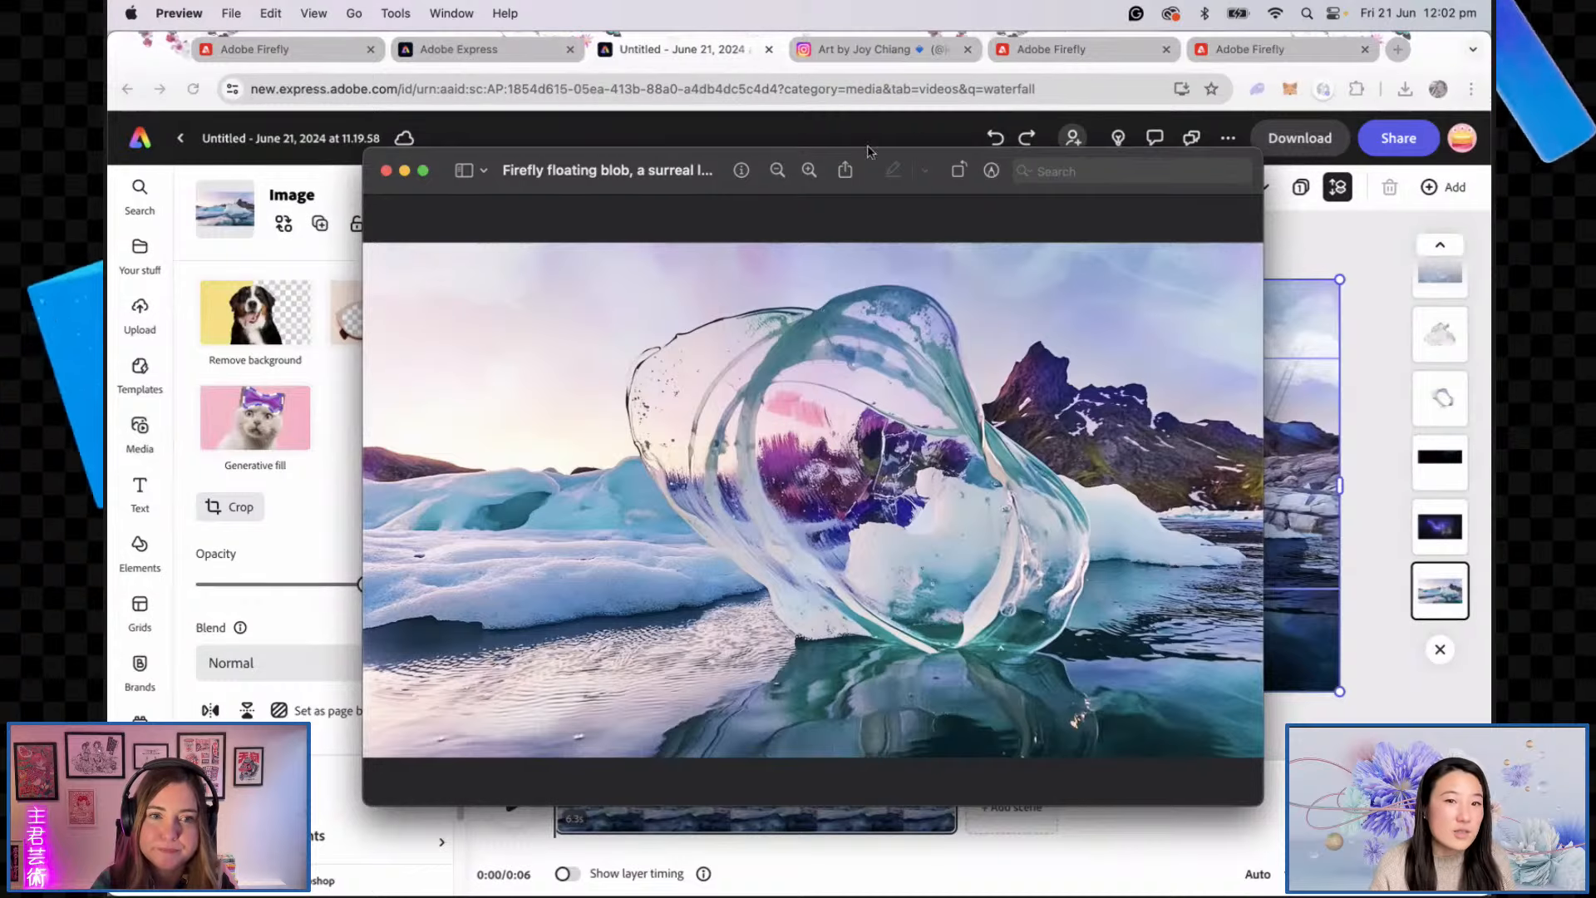
{"action": "left_click_drag", "start_coordinate": [599, 161], "coordinate": [709, 177]}
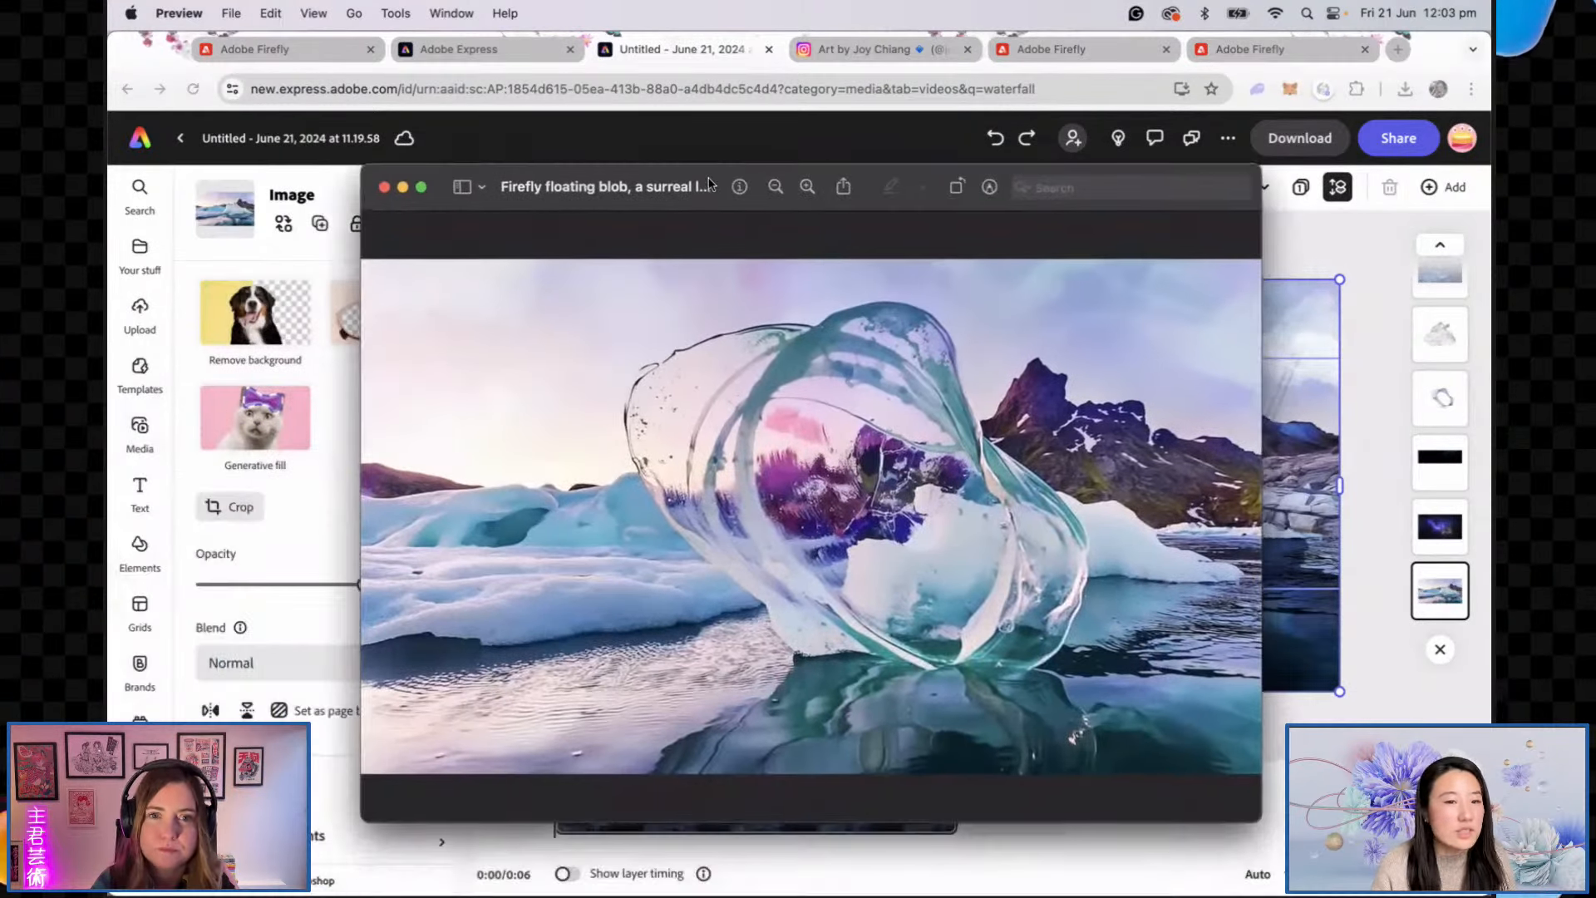
{"action": "left_click", "coordinate": [400, 190]}
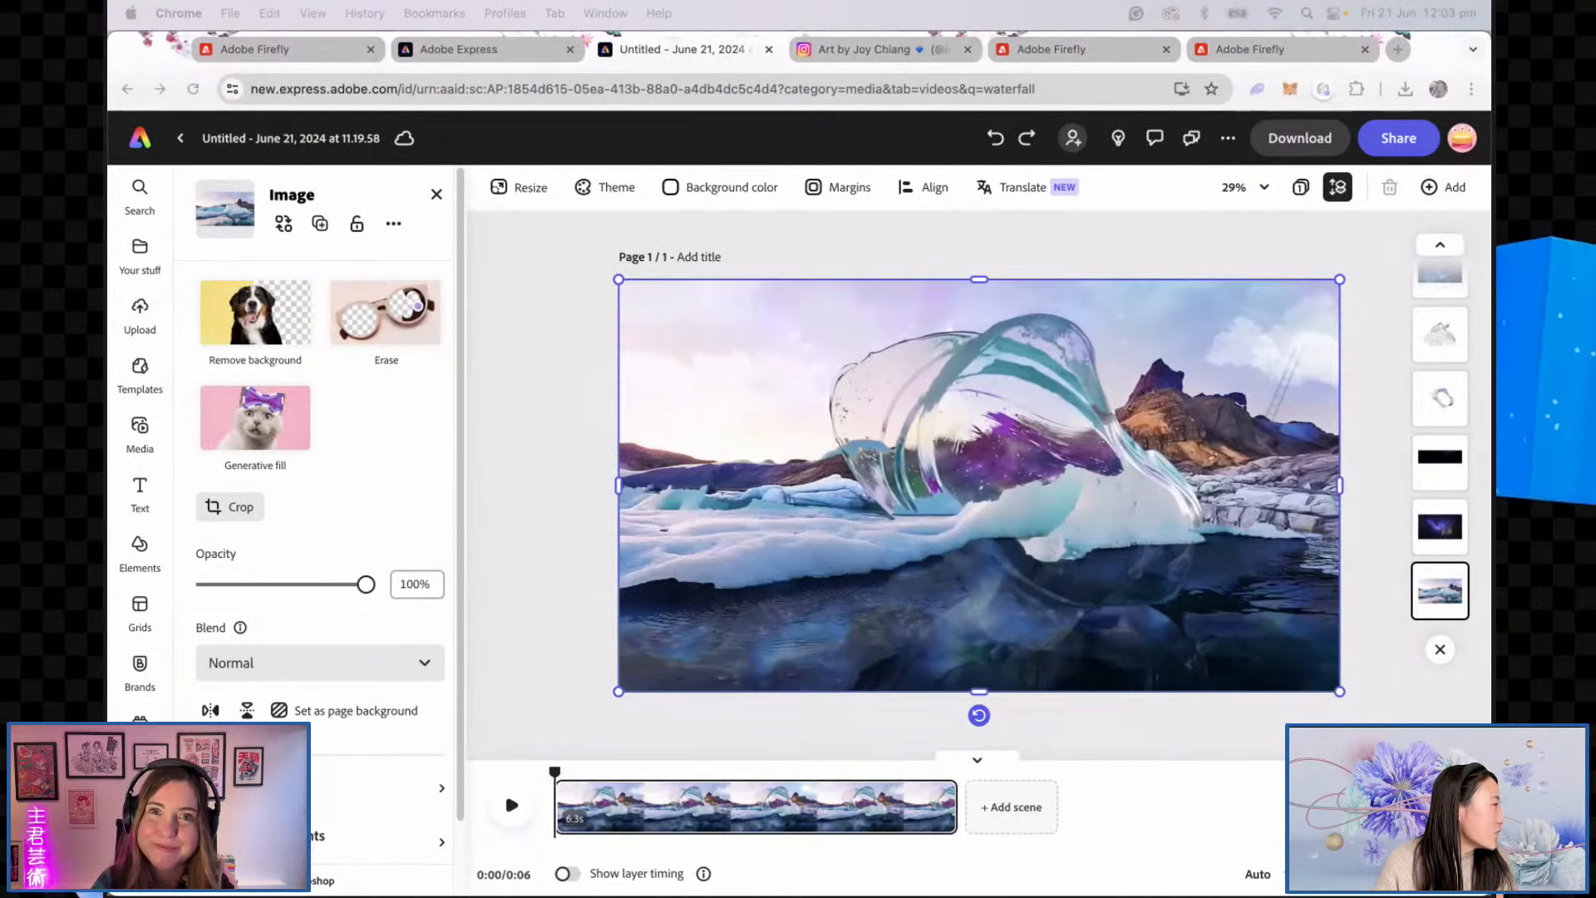
Step: Examine the iceberg landscape image Firefly 20240621112216.png in Preview beside the design and close it
{"action": "left_click_drag", "start_coordinate": [634, 153], "coordinate": [453, 130]}
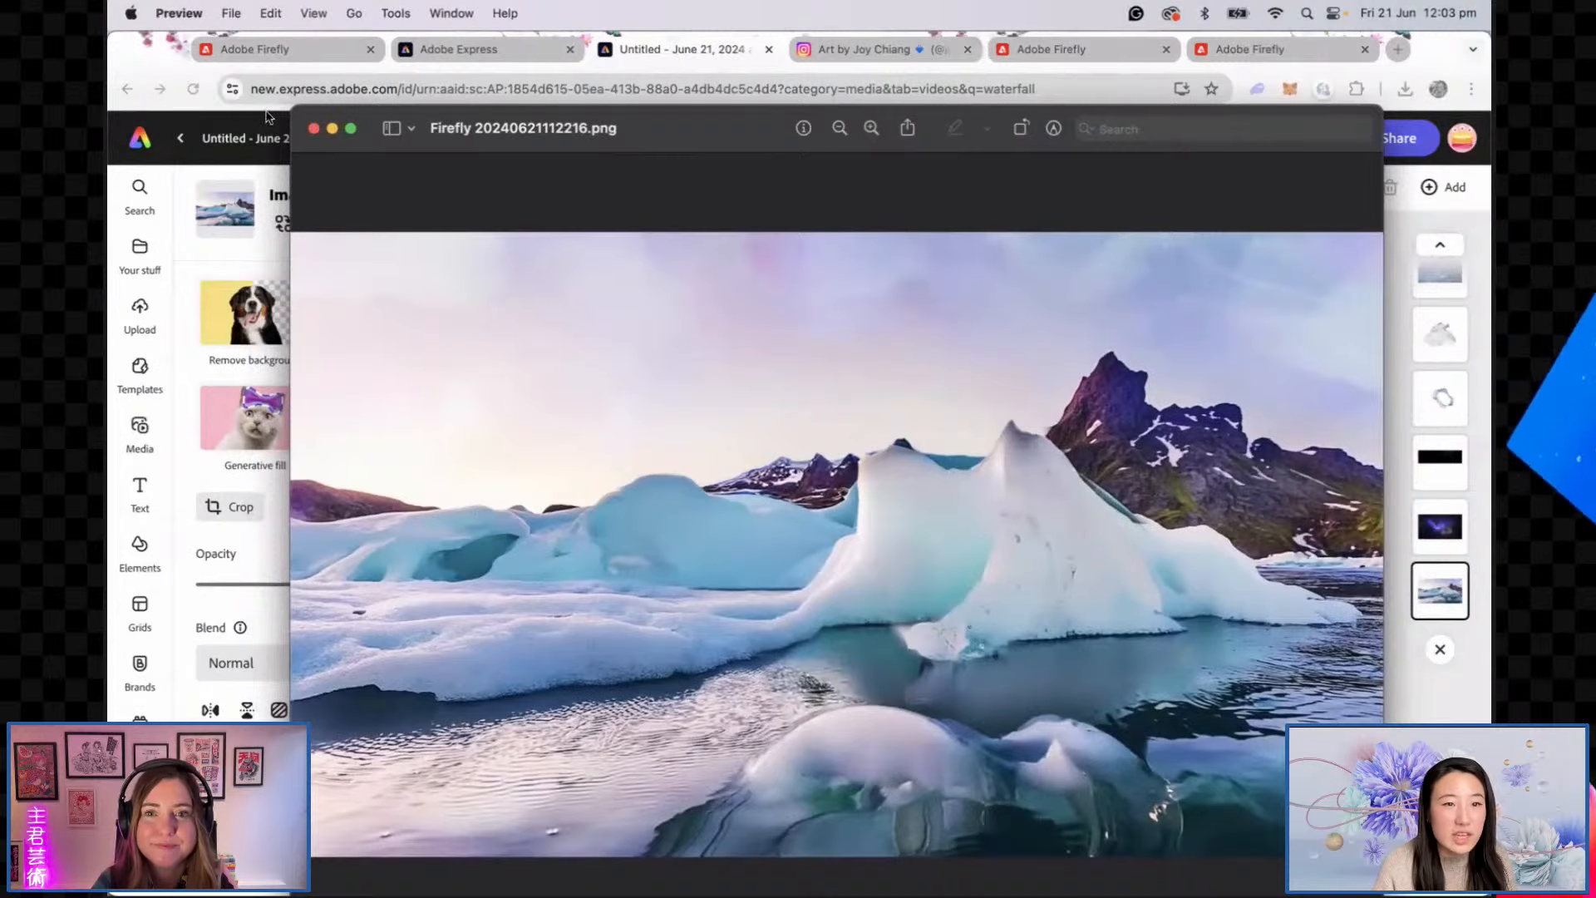
{"action": "left_click_drag", "start_coordinate": [291, 110], "coordinate": [482, 313]}
{"action": "left_click_drag", "start_coordinate": [689, 336], "coordinate": [592, 213]}
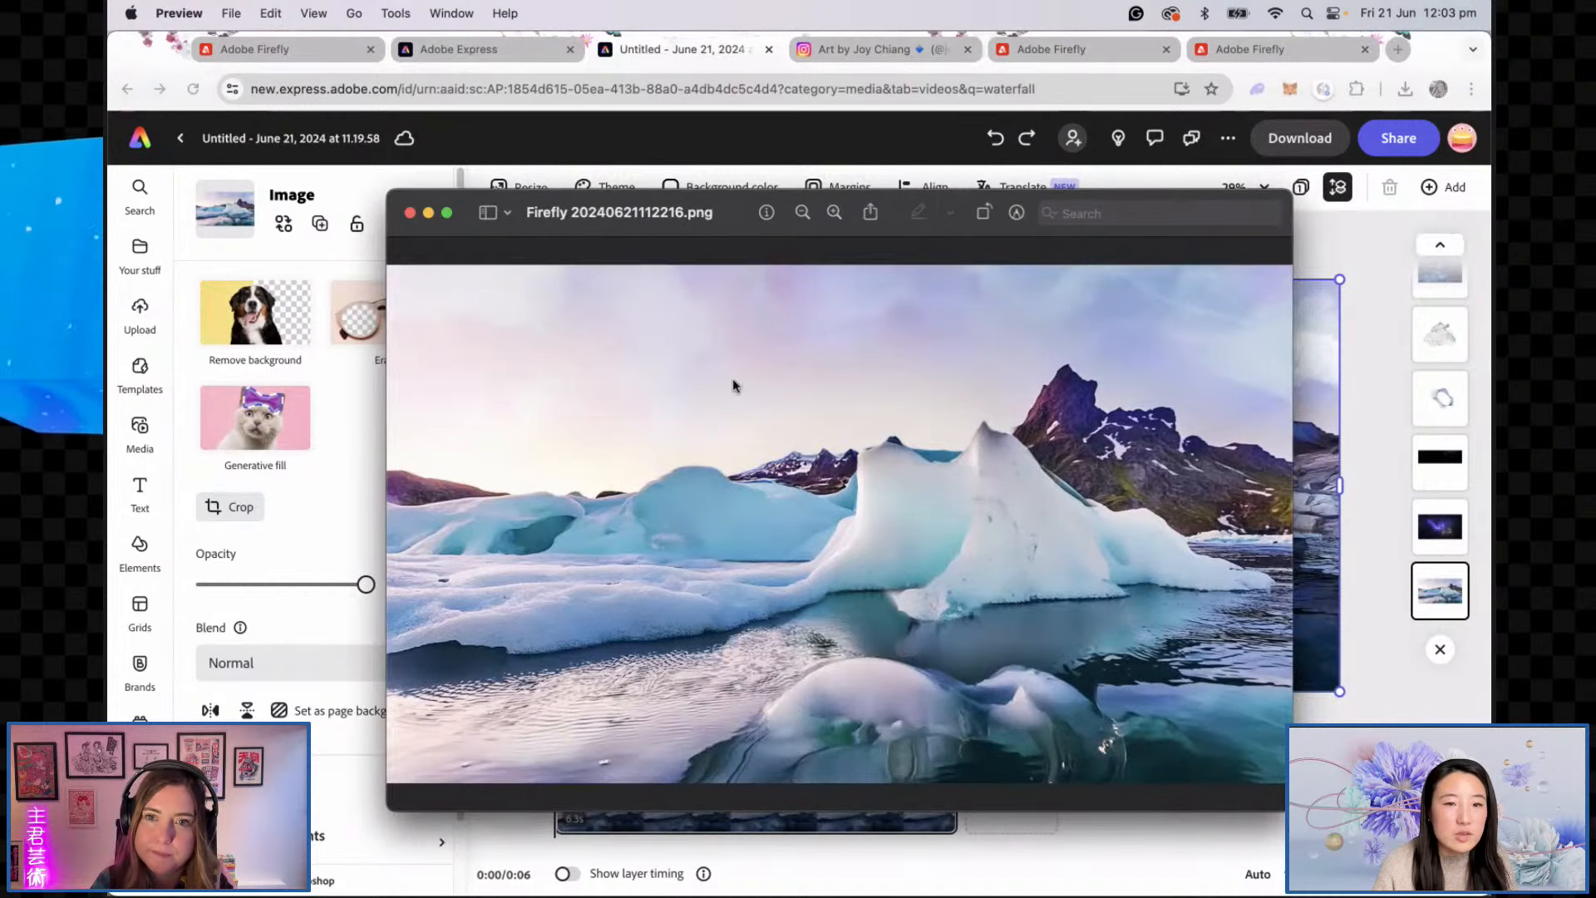
{"action": "mouse_move", "coordinate": [528, 208]}
{"action": "left_mouse_down"}
{"action": "mouse_move", "coordinate": [571, 405]}
{"action": "mouse_move", "coordinate": [367, 802]}
{"action": "mouse_move", "coordinate": [524, 312]}
{"action": "mouse_move", "coordinate": [277, 736]}
{"action": "mouse_move", "coordinate": [321, 634]}
{"action": "mouse_move", "coordinate": [414, 248]}
{"action": "mouse_move", "coordinate": [413, 291]}
{"action": "mouse_move", "coordinate": [183, 890]}
{"action": "mouse_move", "coordinate": [250, 616]}
{"action": "mouse_move", "coordinate": [630, 327]}
{"action": "mouse_move", "coordinate": [547, 226]}
{"action": "left_mouse_up"}
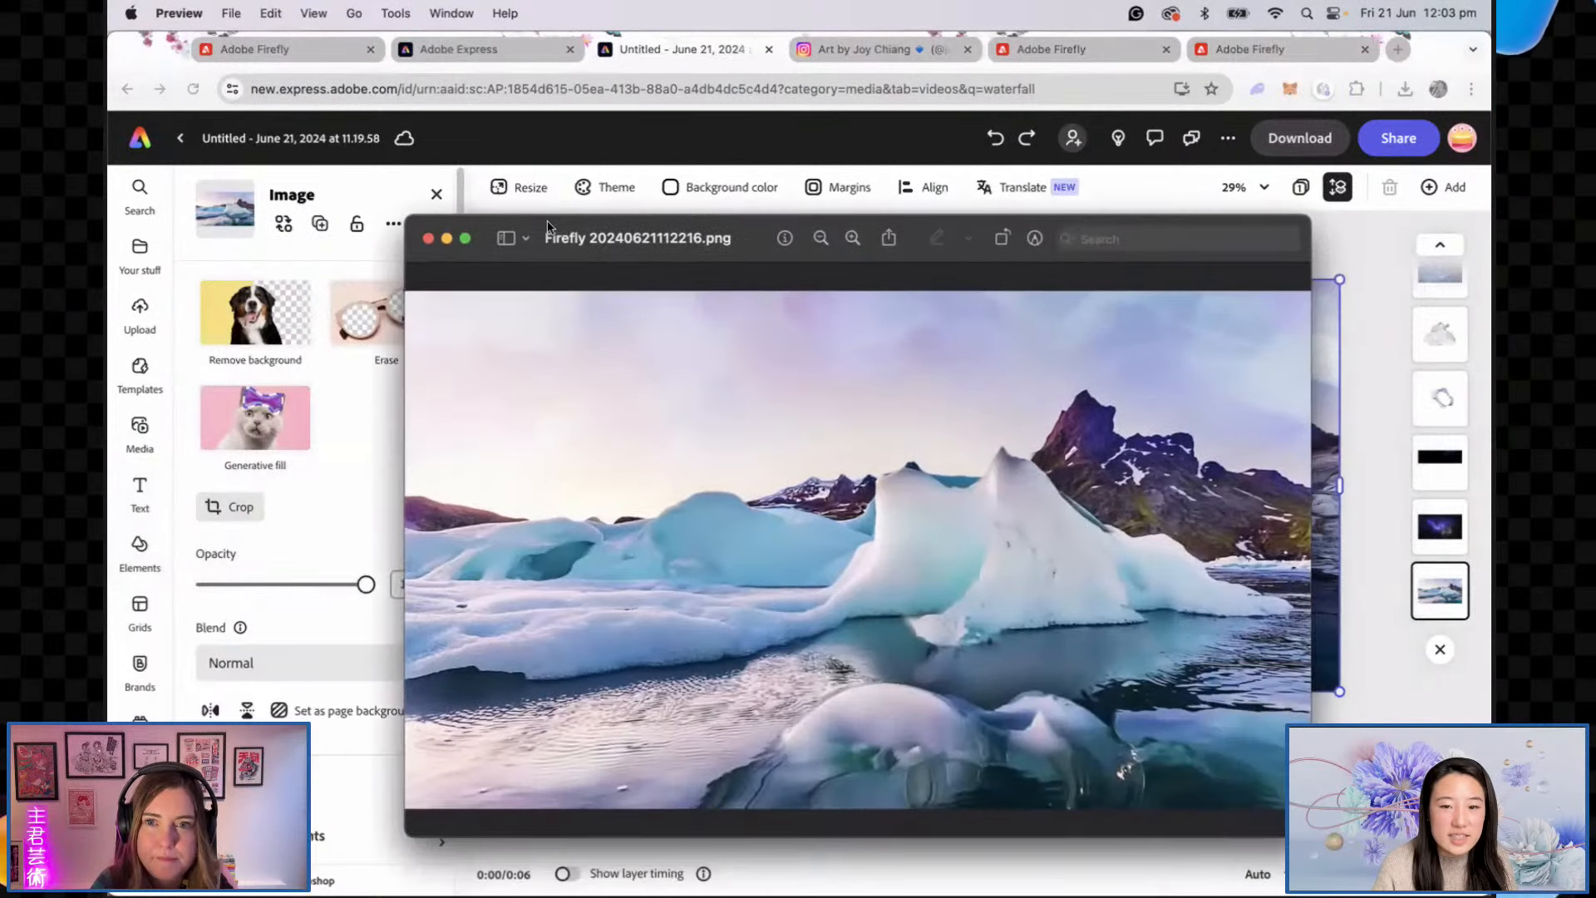
{"action": "left_click", "coordinate": [428, 240]}
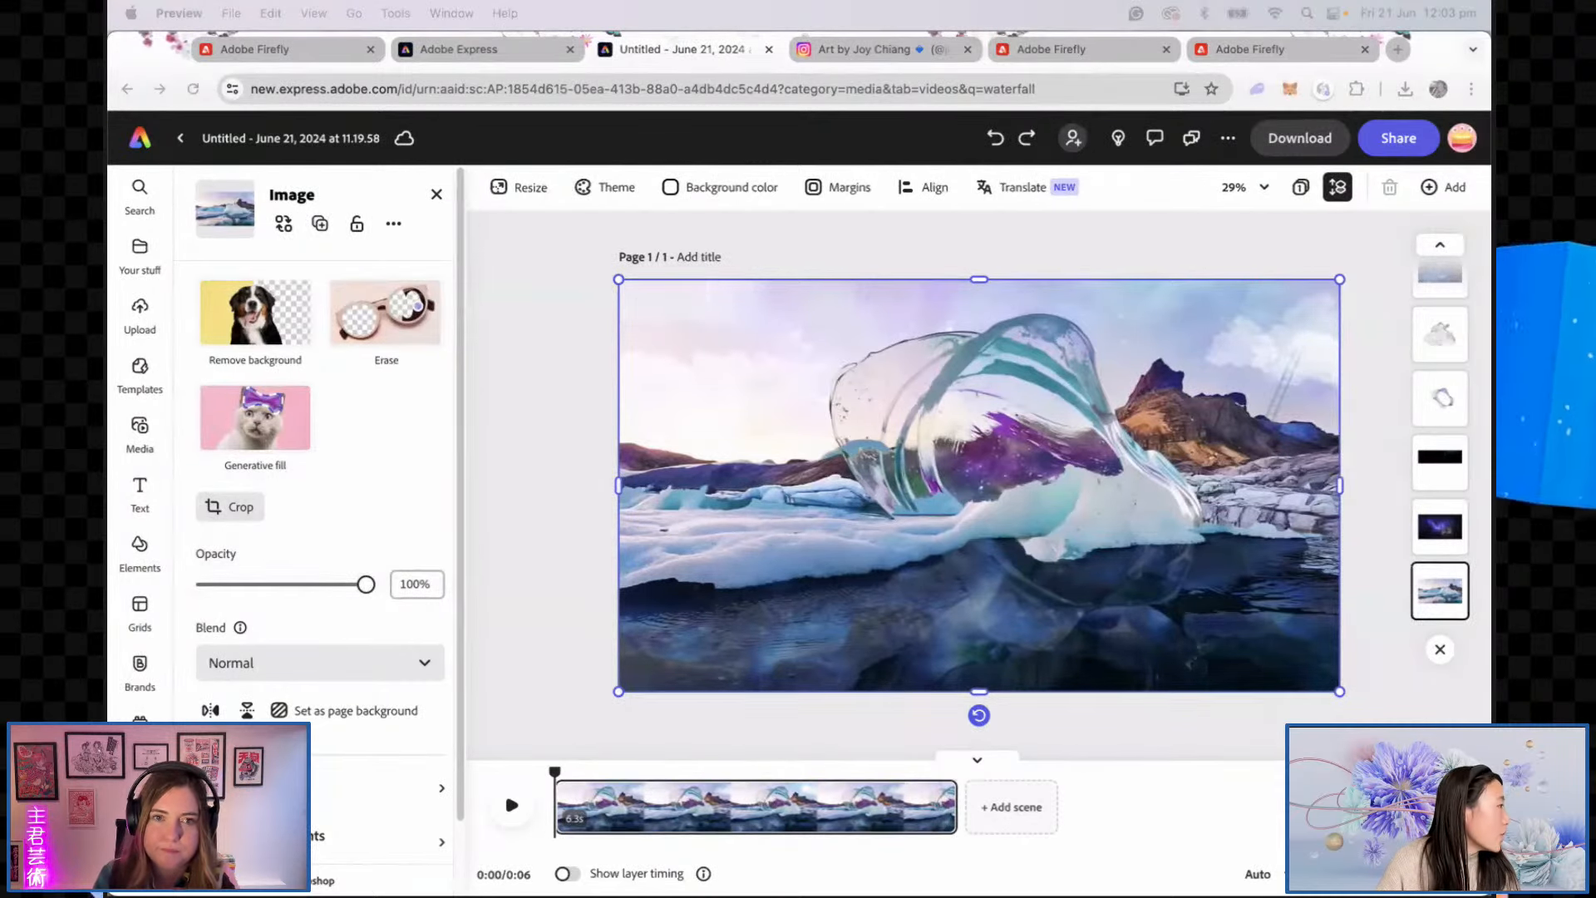
Step: Examine the glass blob image Firefly 20240621111850.png in Preview, compare it with the composition, and close it
{"action": "left_click_drag", "start_coordinate": [112, 241], "coordinate": [509, 132]}
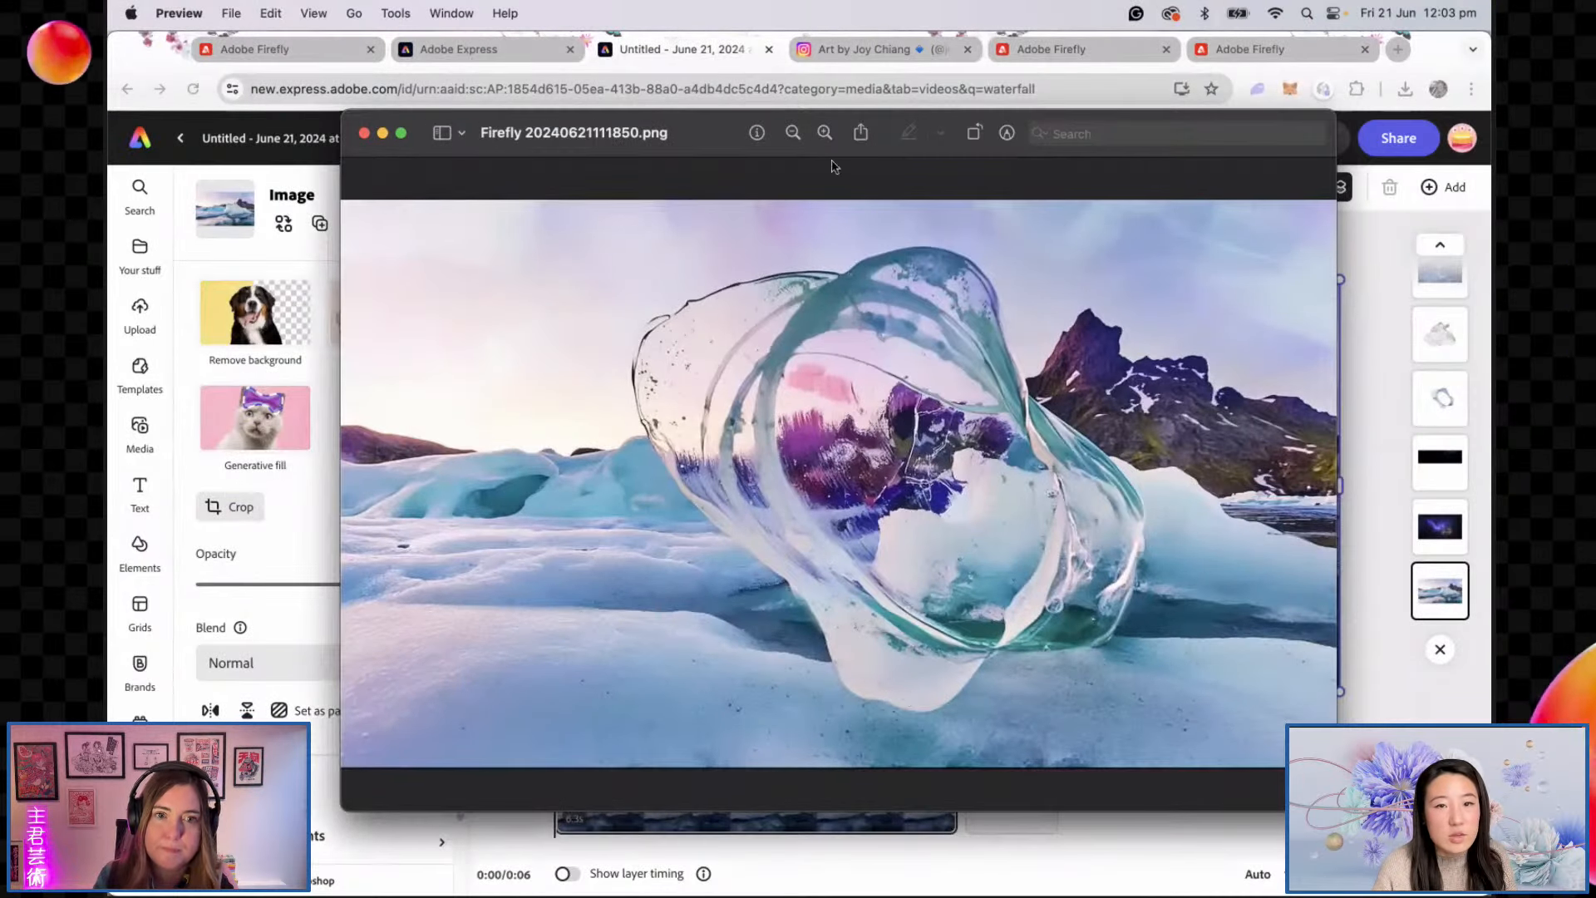
{"action": "left_click_drag", "start_coordinate": [713, 131], "coordinate": [711, 147]}
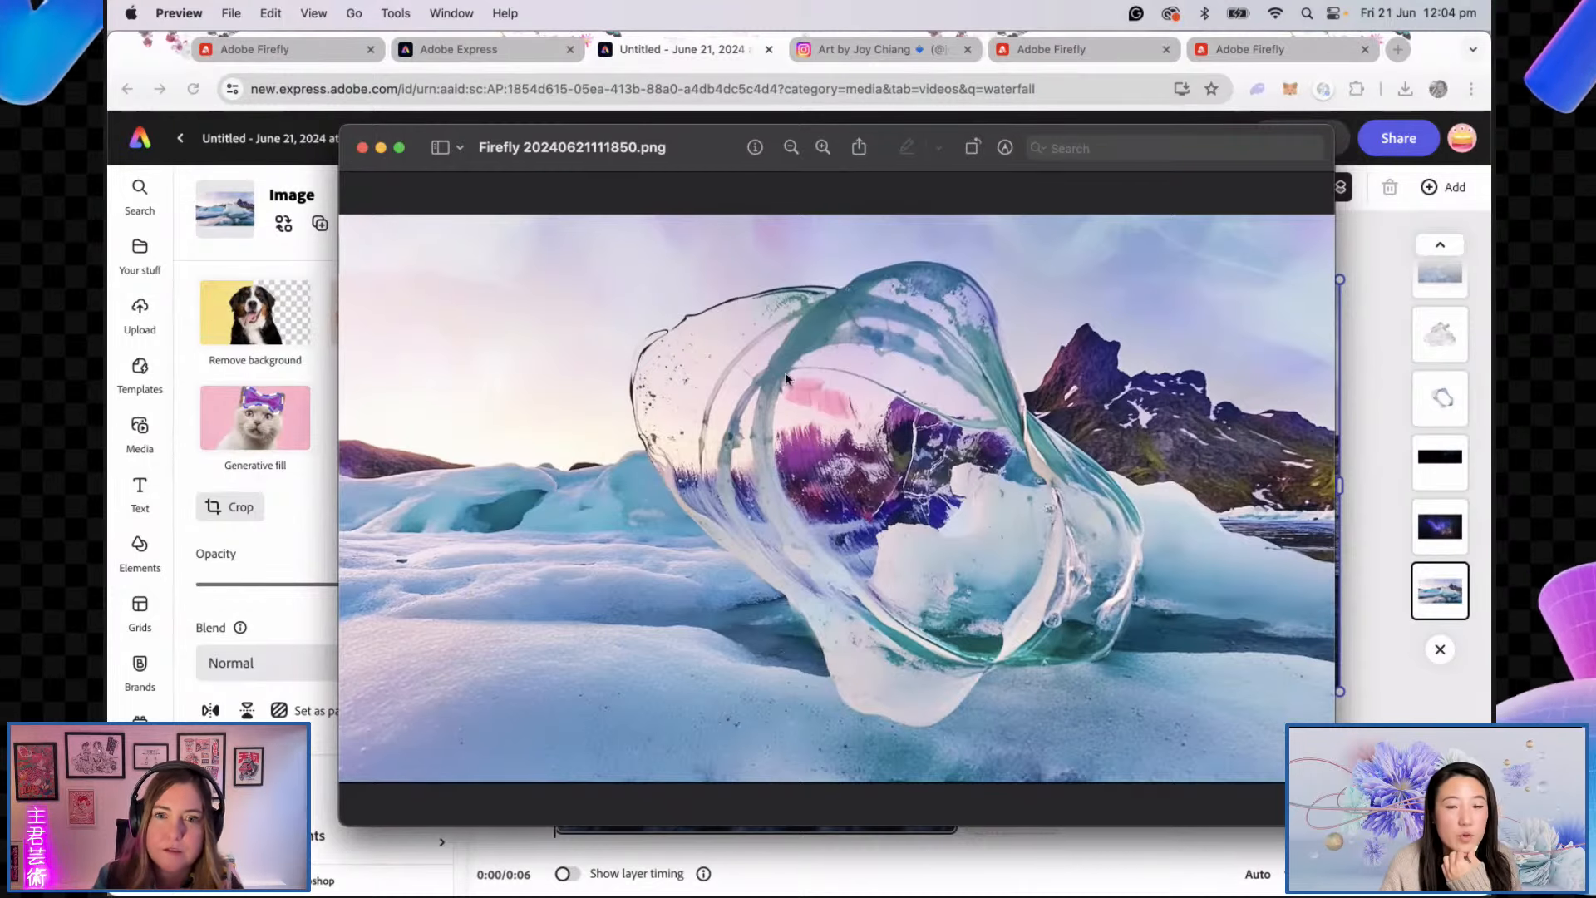
{"action": "left_click_drag", "start_coordinate": [701, 149], "coordinate": [672, 577]}
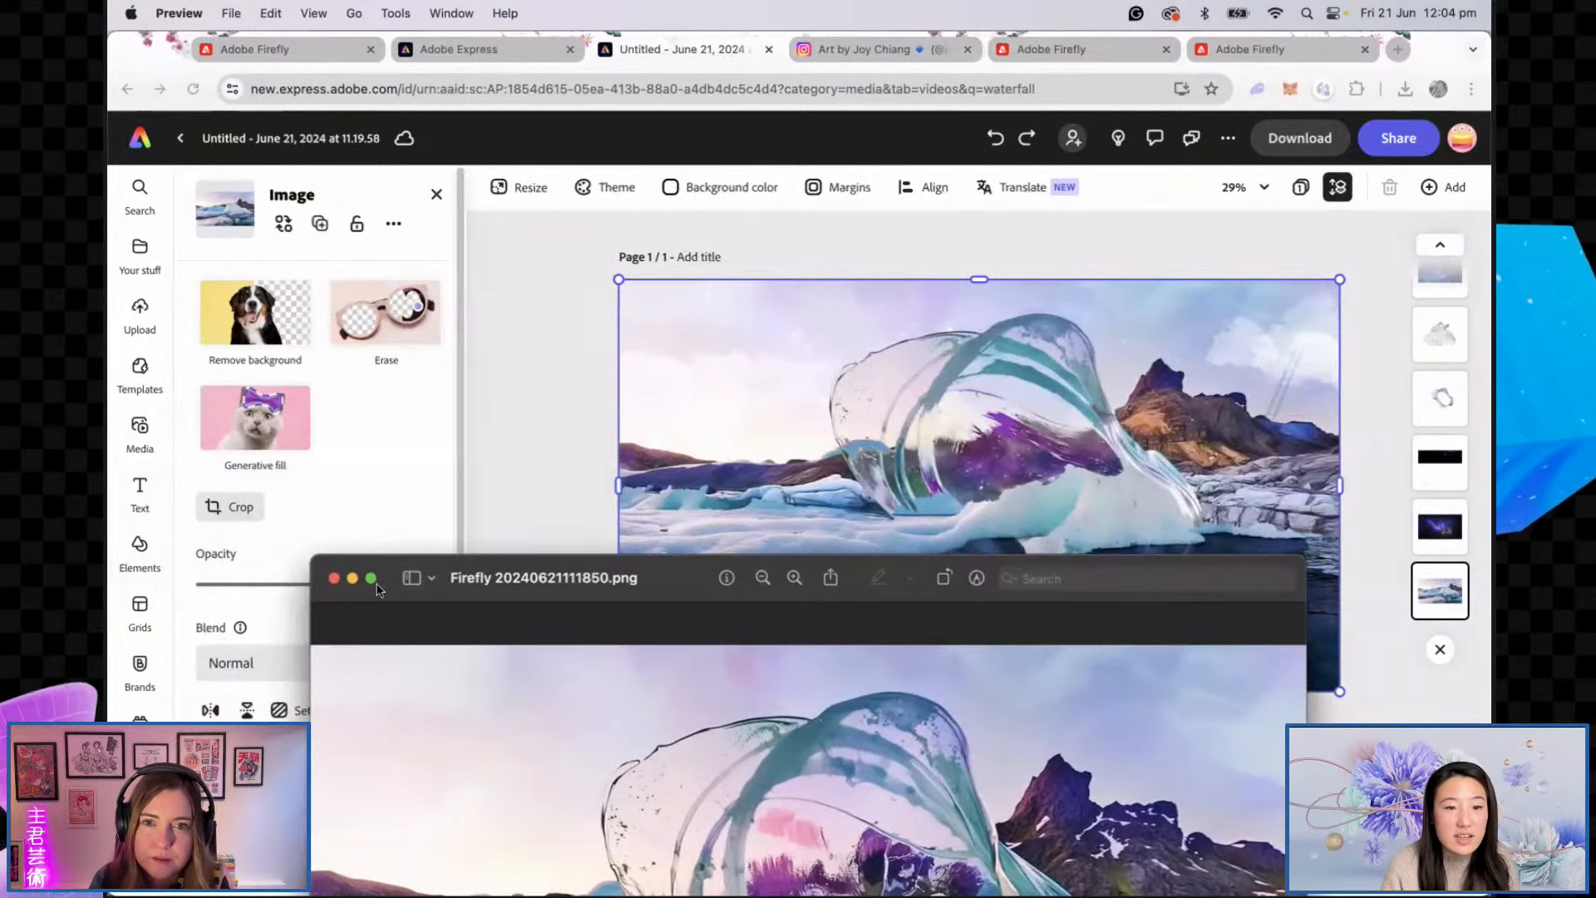
{"action": "left_click", "coordinate": [334, 578]}
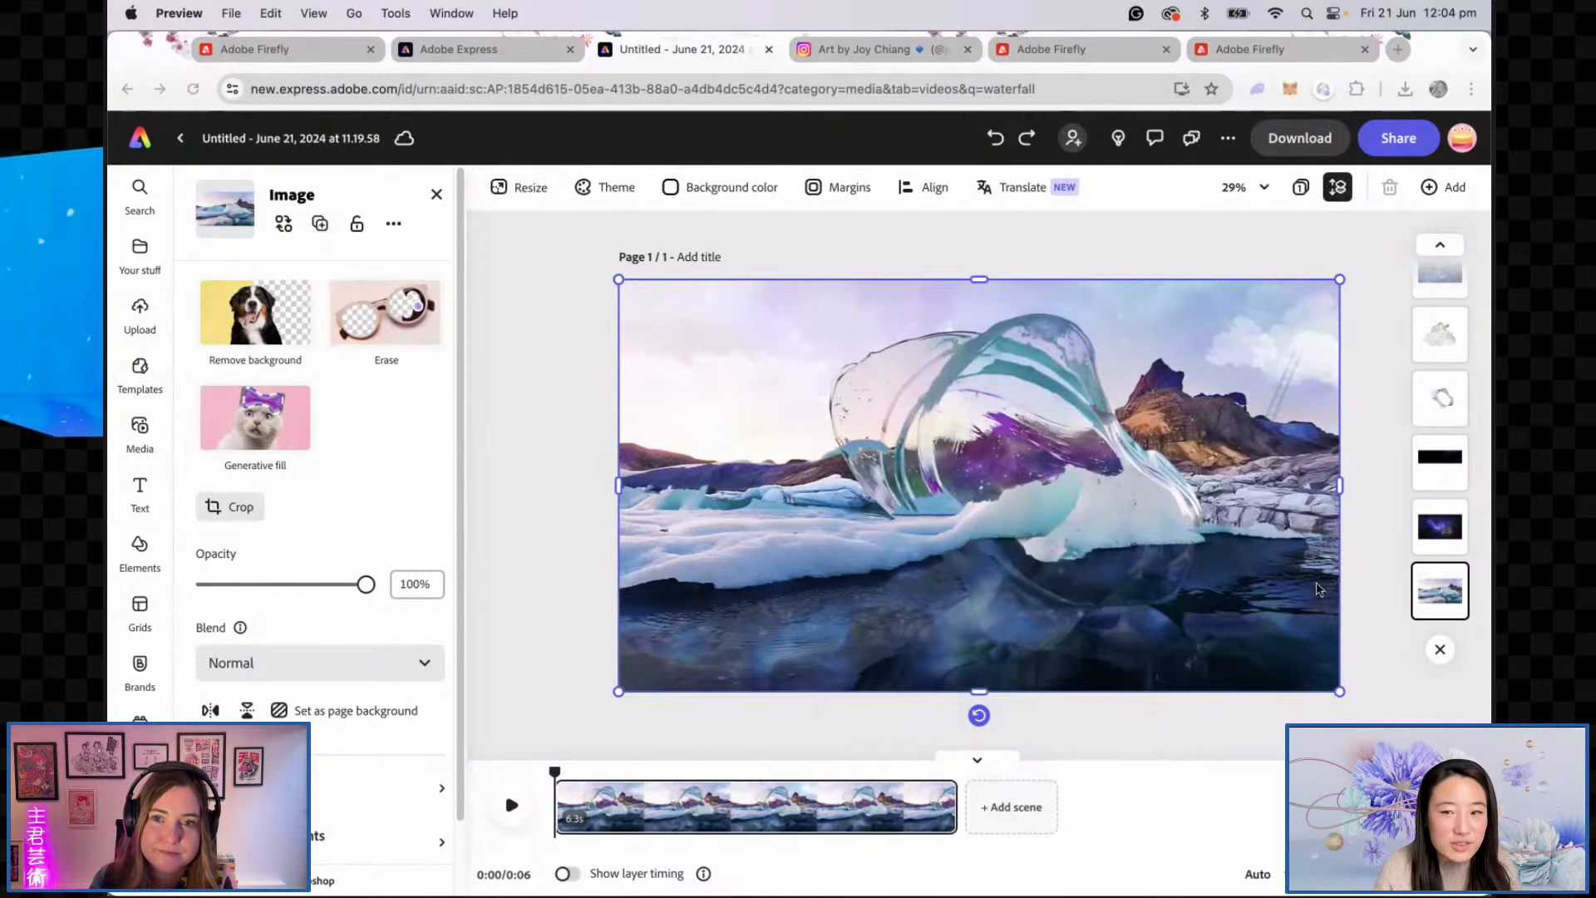
Step: Try repositioning the glass blob layer over the iceberg, and undo that together with the preceding edit
{"action": "left_click", "coordinate": [1443, 530]}
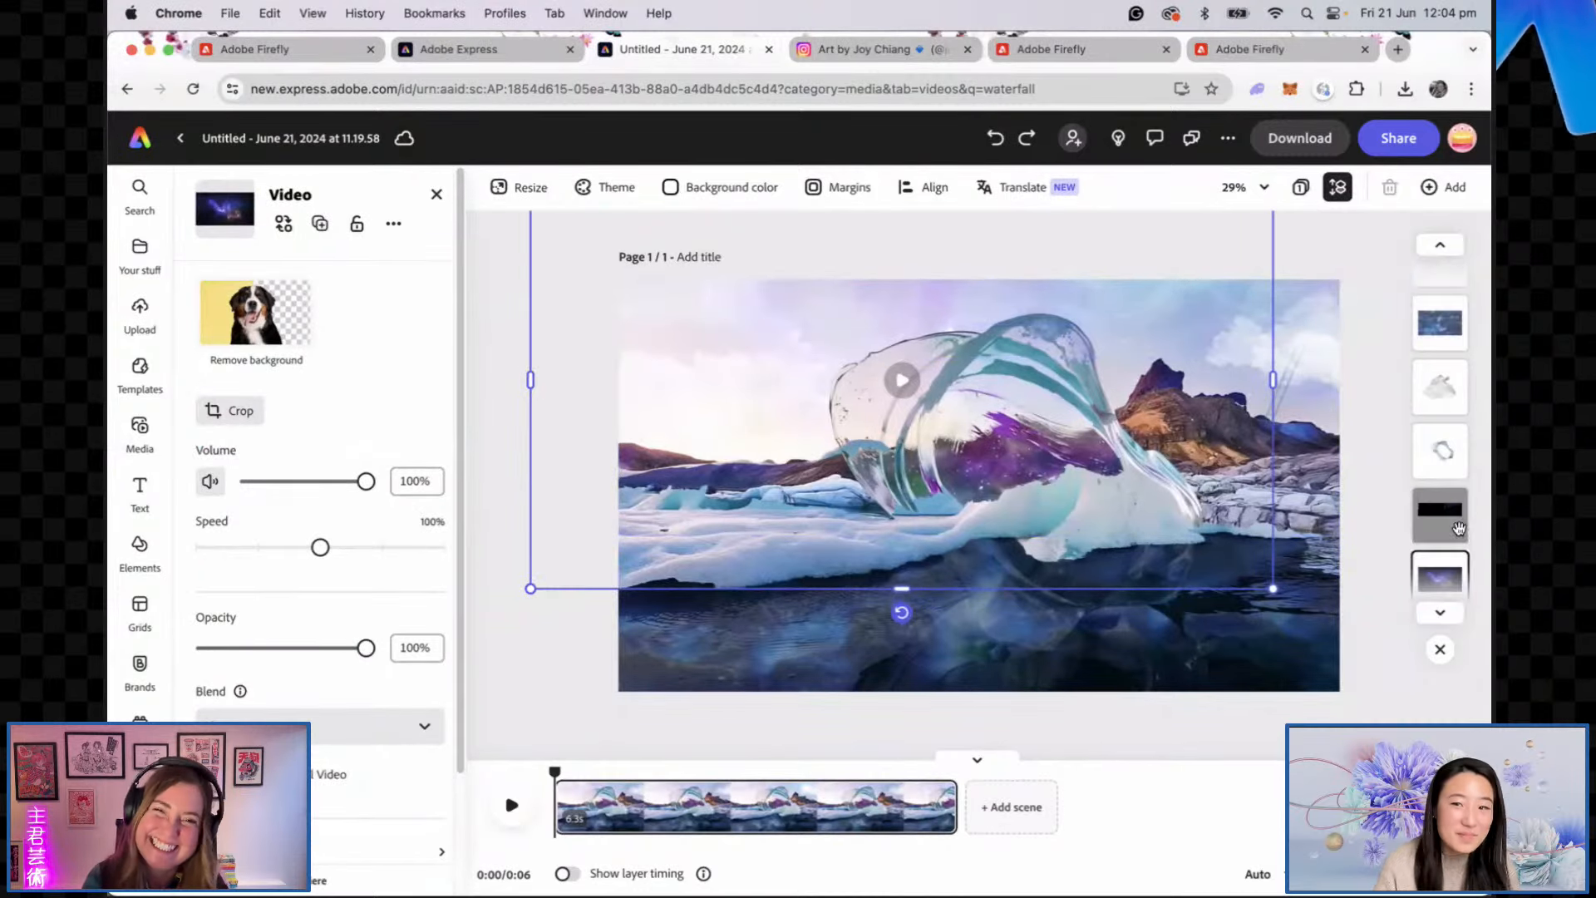
{"action": "left_click", "coordinate": [1443, 450]}
{"action": "left_click_drag", "start_coordinate": [1051, 339], "coordinate": [1064, 301]}
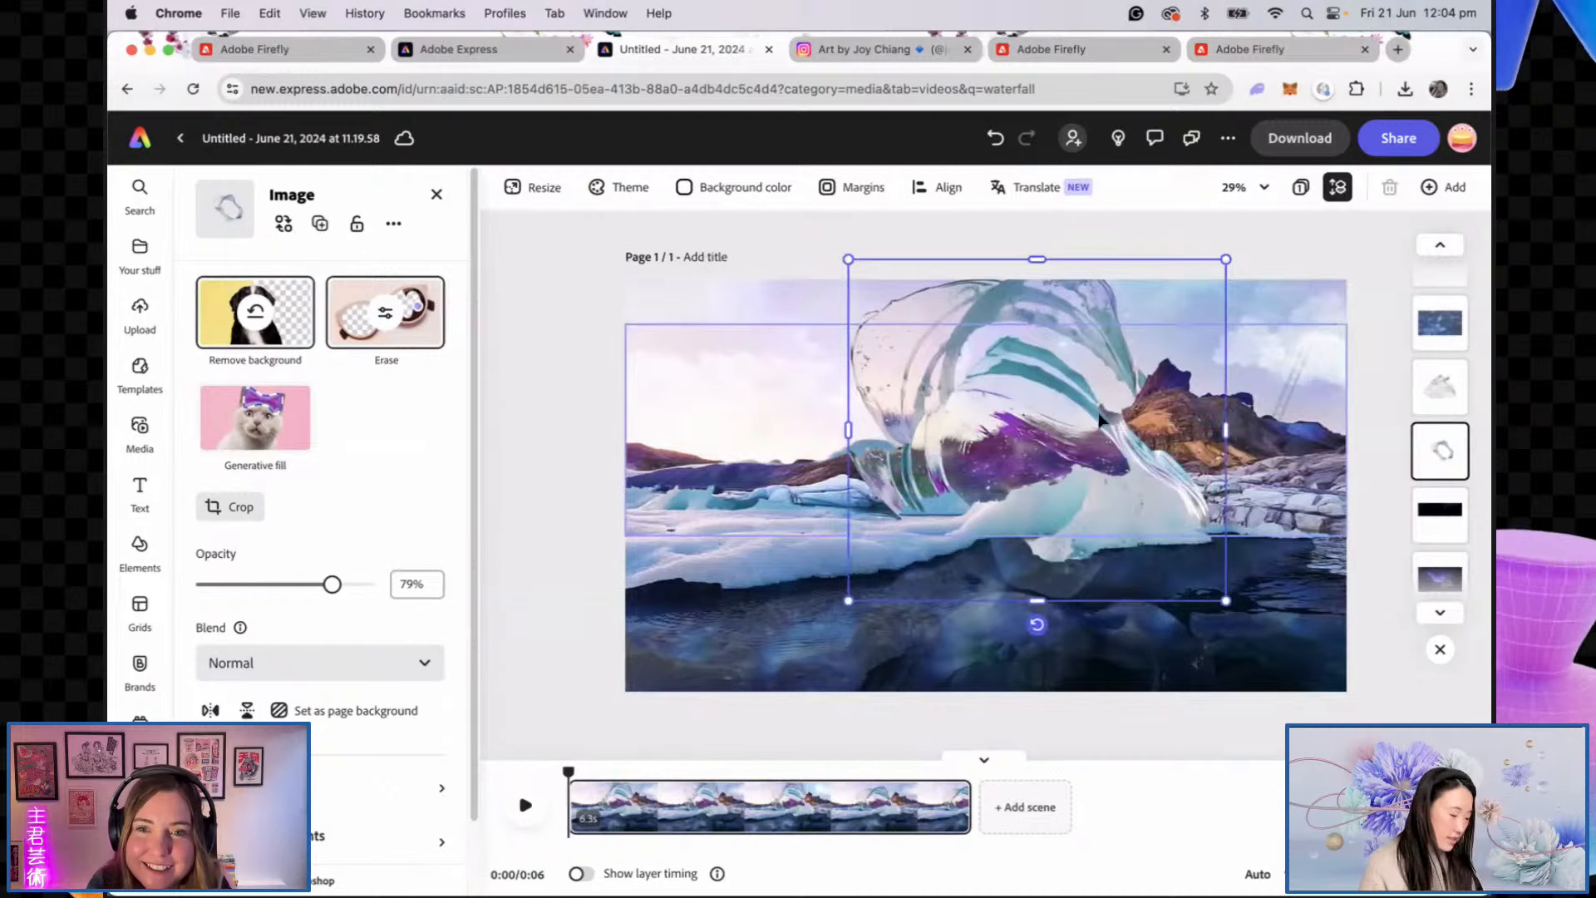
{"action": "key", "text": "super+z"}
{"action": "key", "text": "super+z"}
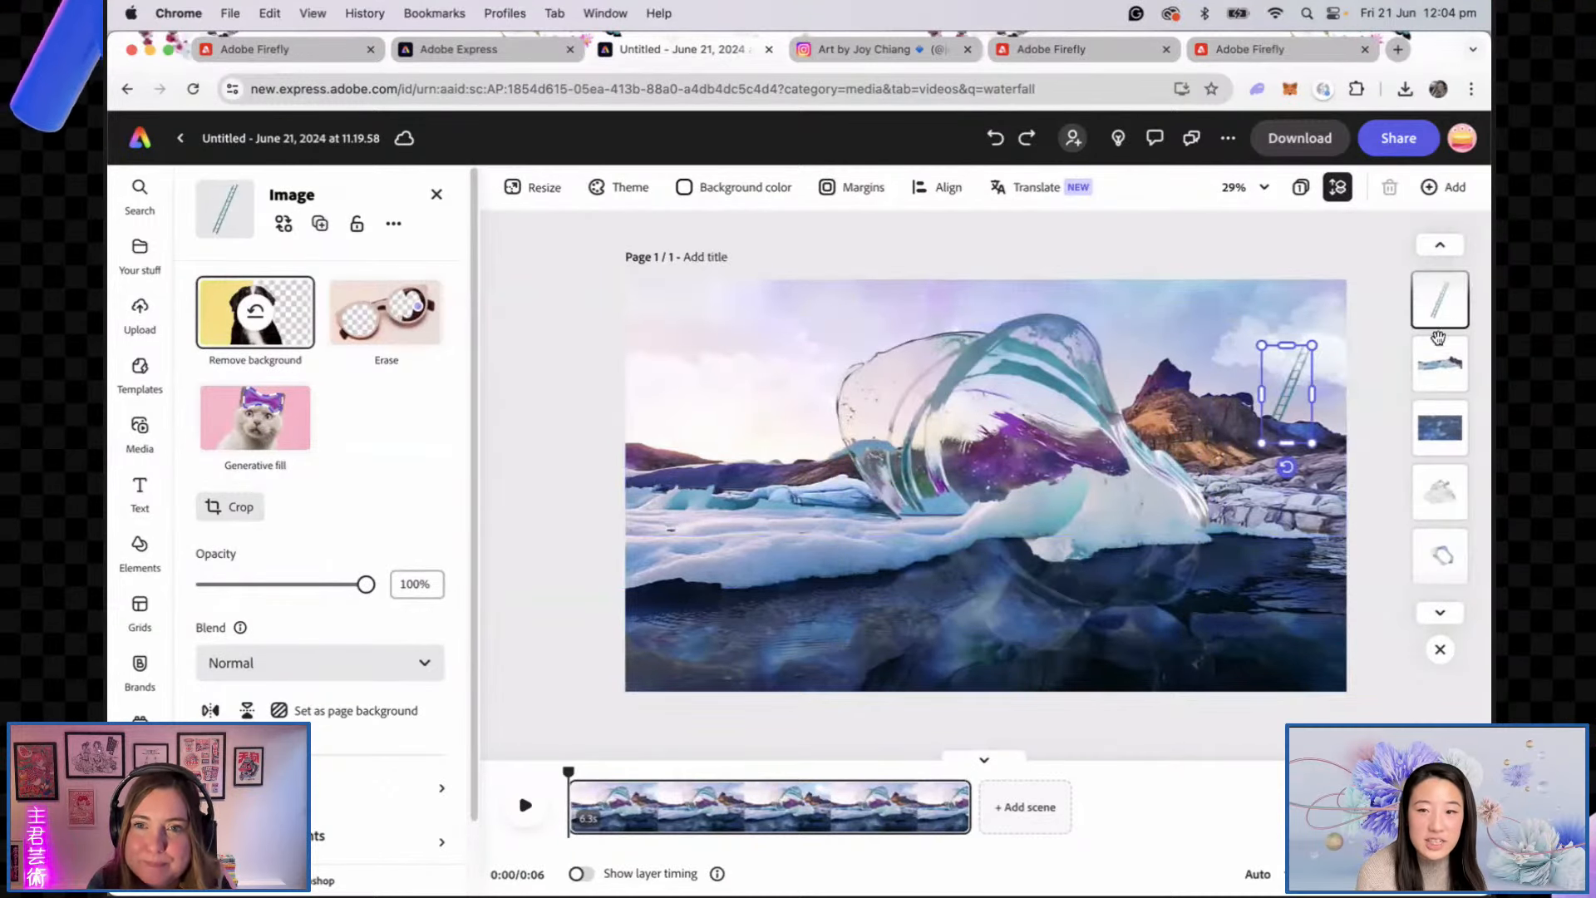
Step: Inspect the topmost rock layer and play the animated scene through to its end
{"action": "left_click", "coordinate": [1333, 366]}
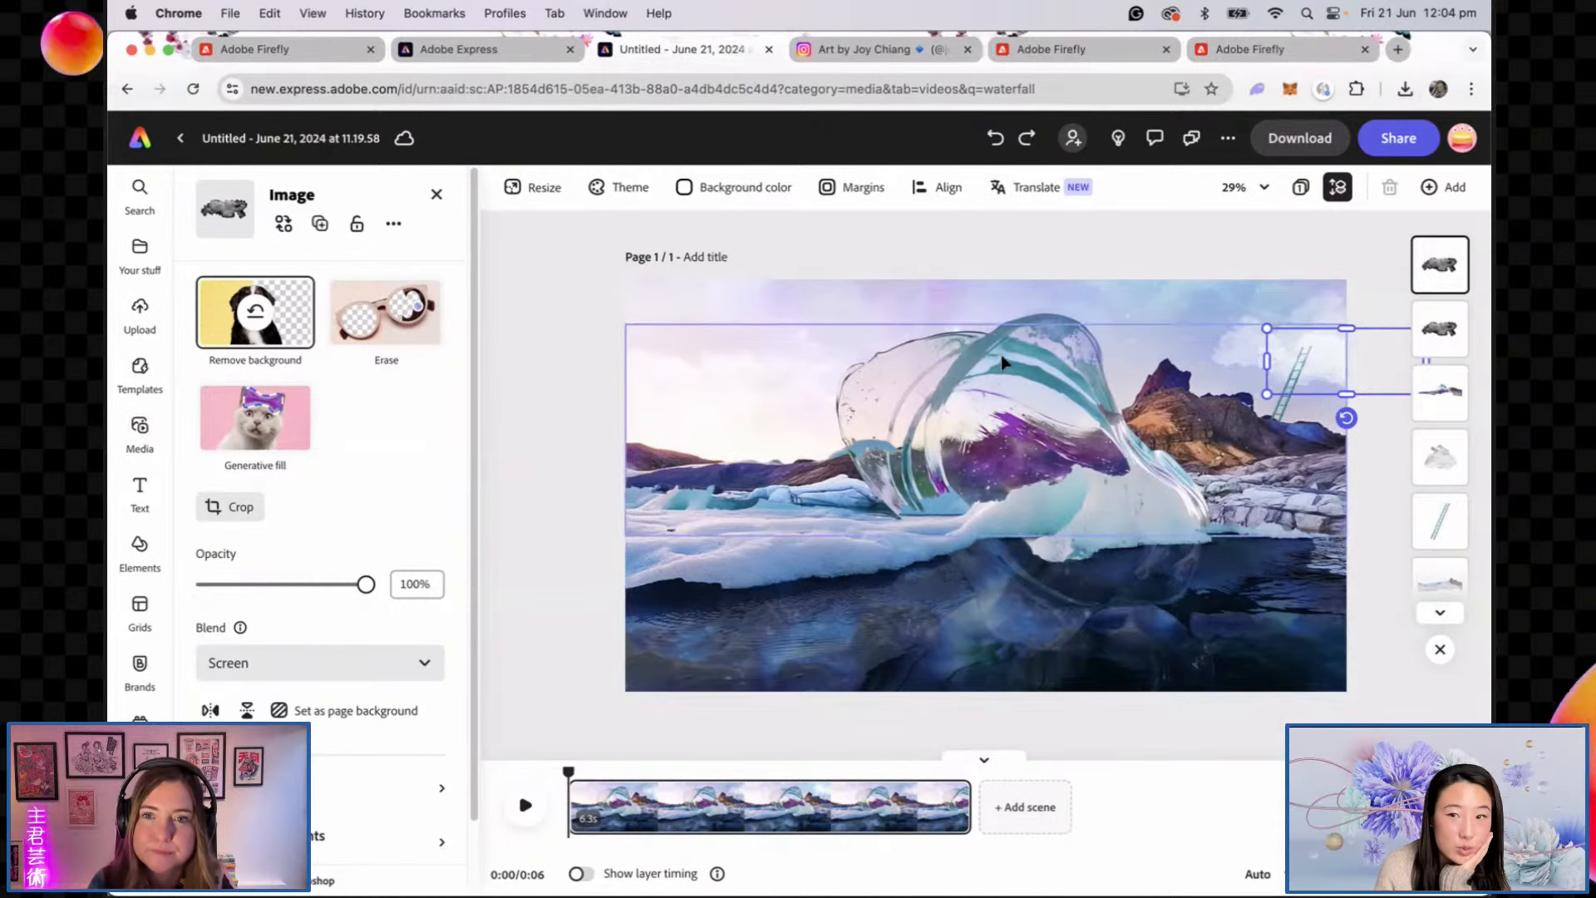
{"action": "left_click", "coordinate": [519, 807]}
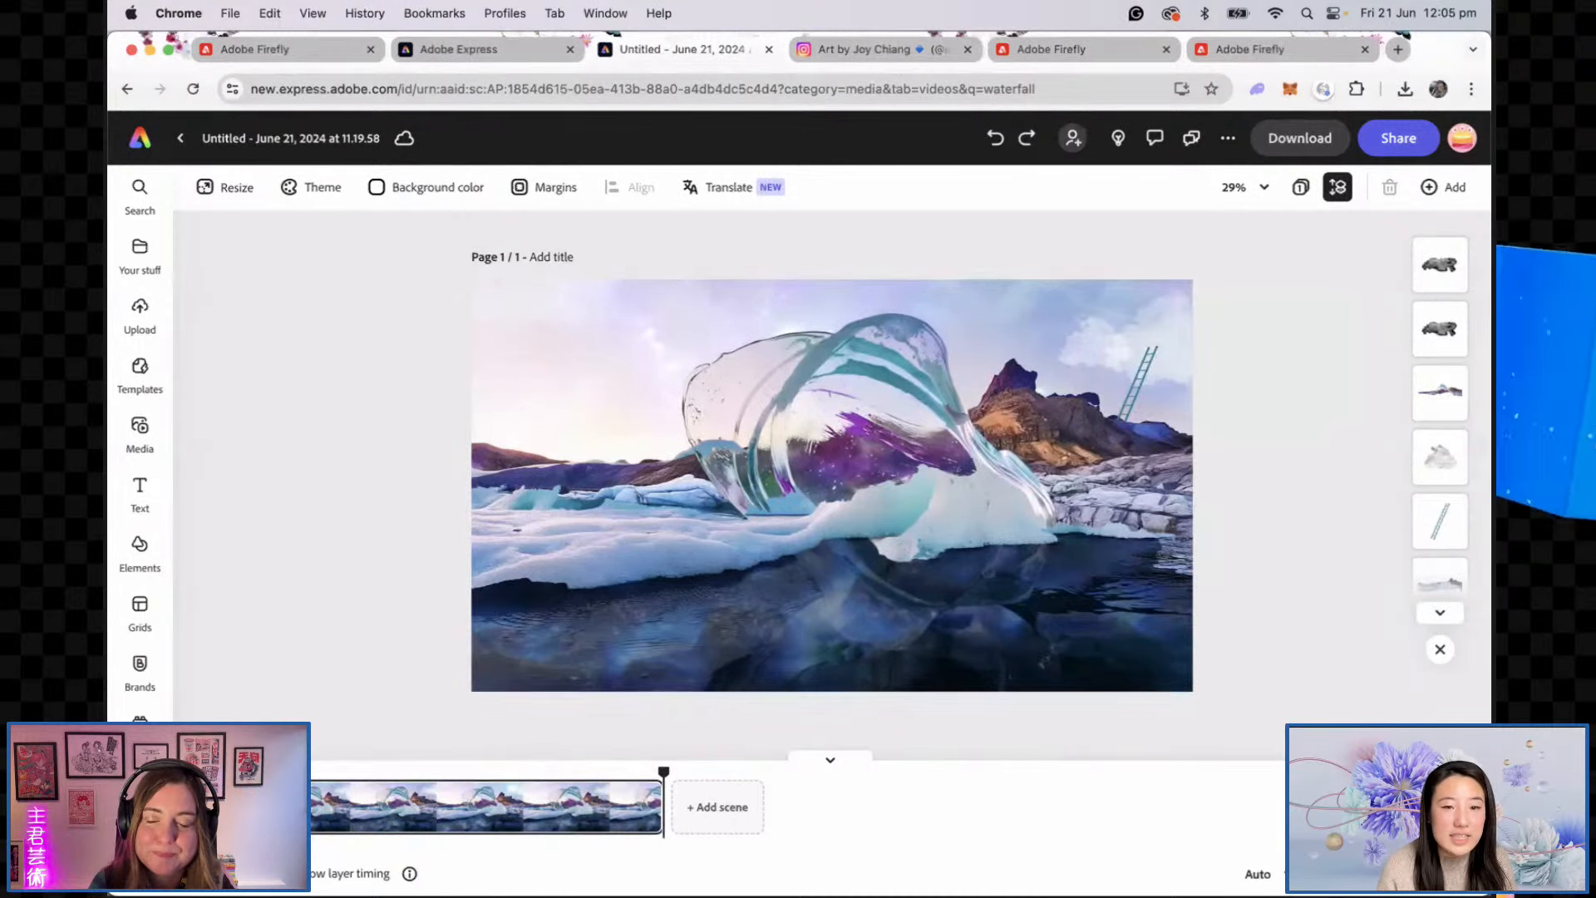
Step: Switch to the Firefly favorites, examine the purple-tinted iceberg generation with its prompt and structure reference, and return to the favorites
{"action": "left_click", "coordinate": [1073, 49]}
{"action": "left_click", "coordinate": [1265, 50]}
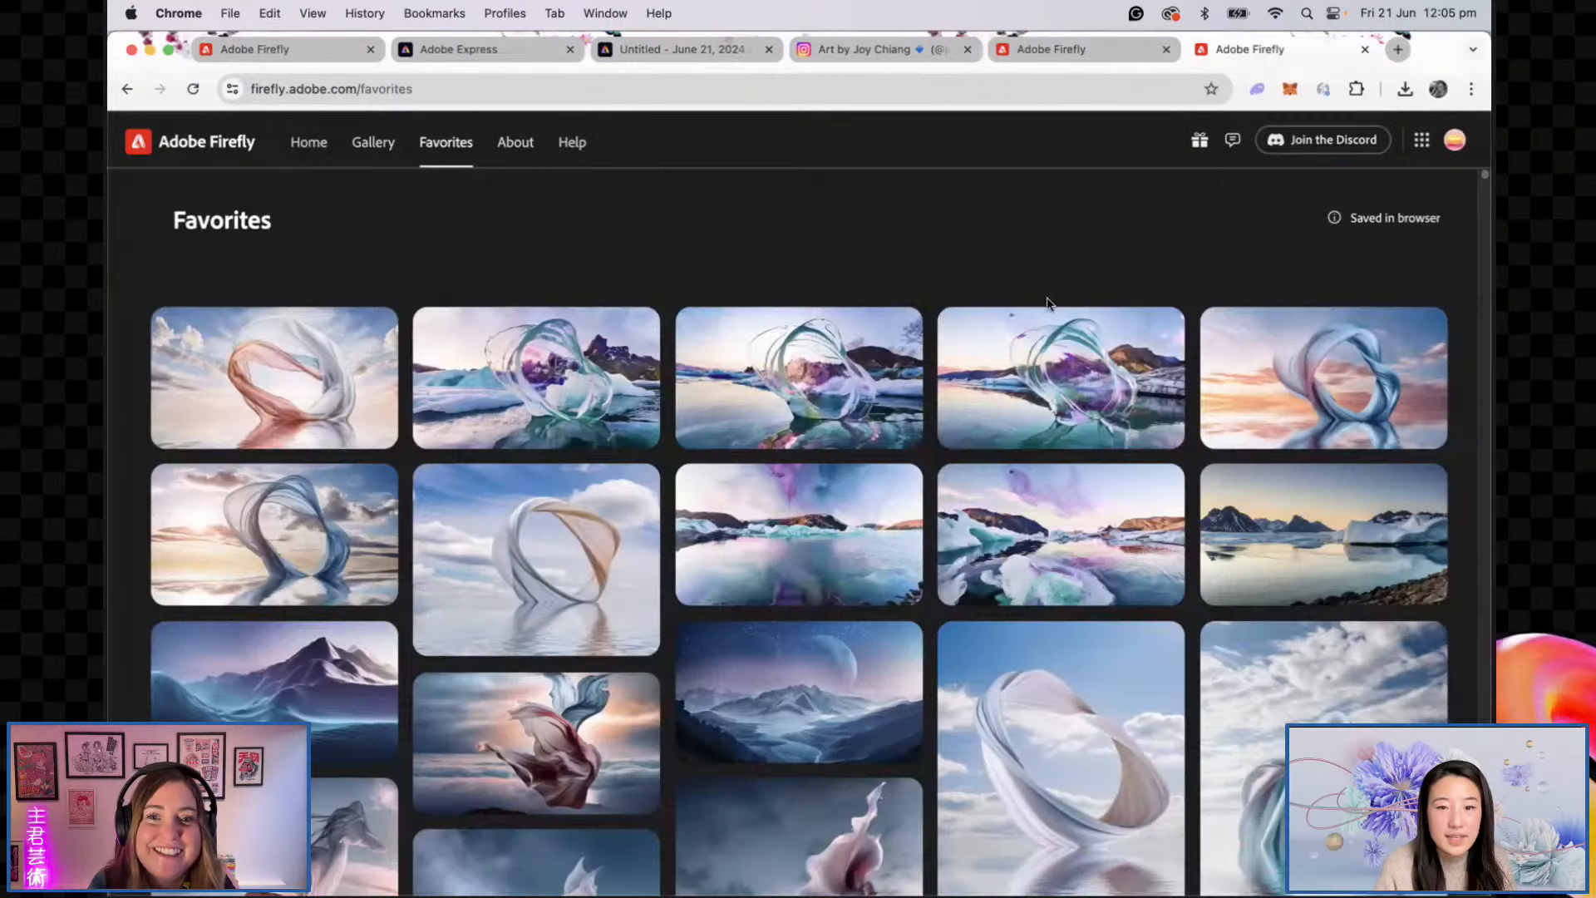
{"action": "left_click", "coordinate": [856, 577]}
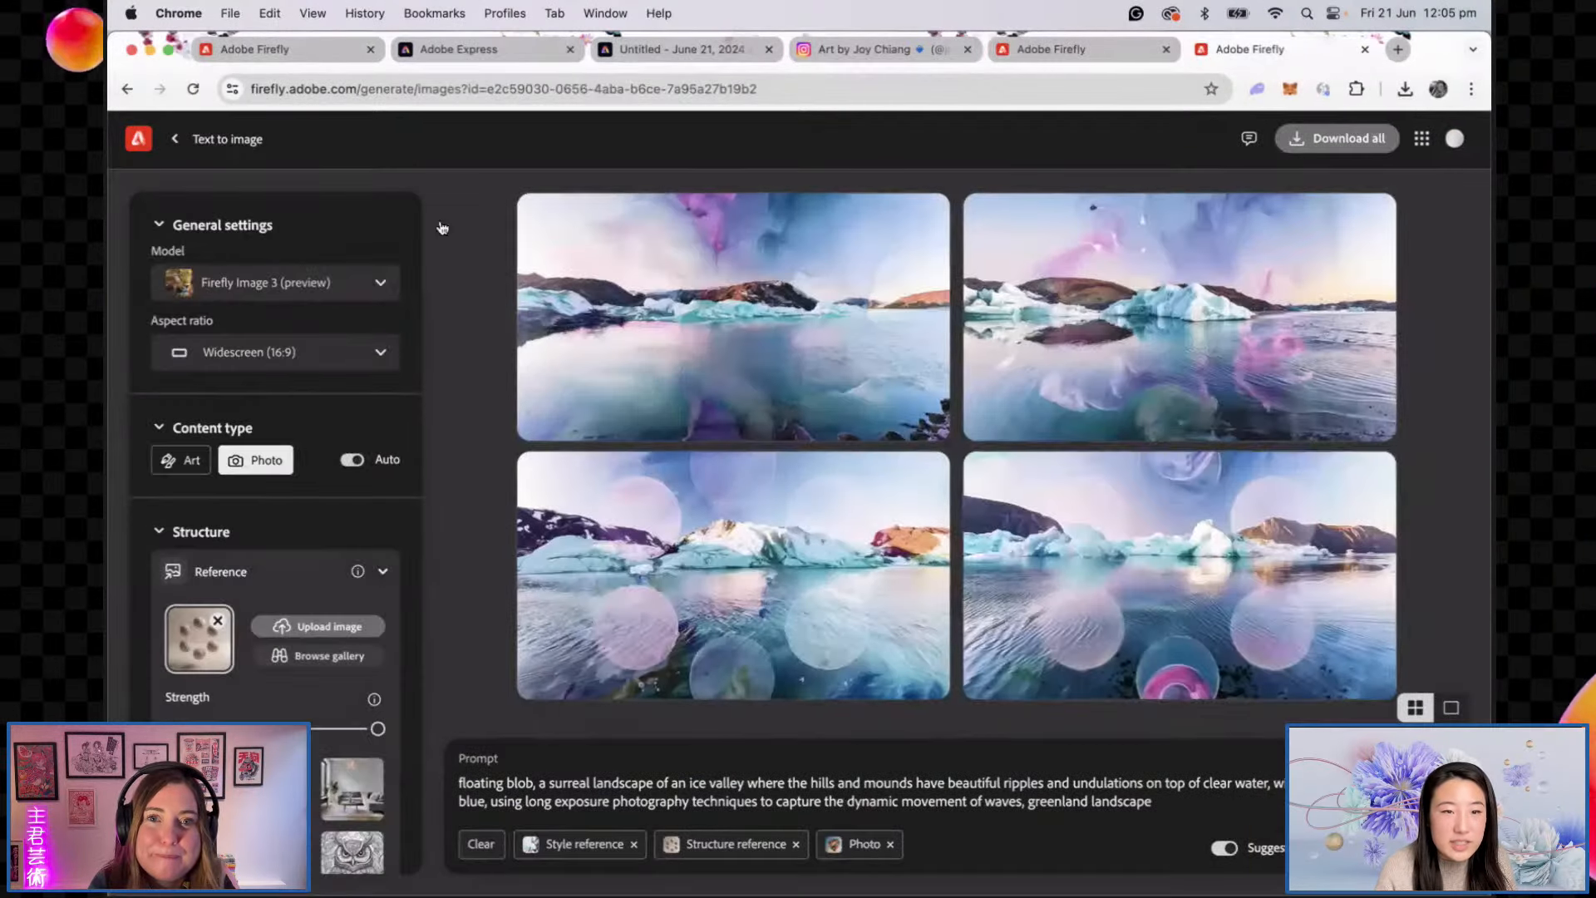
{"action": "left_click", "coordinate": [127, 89]}
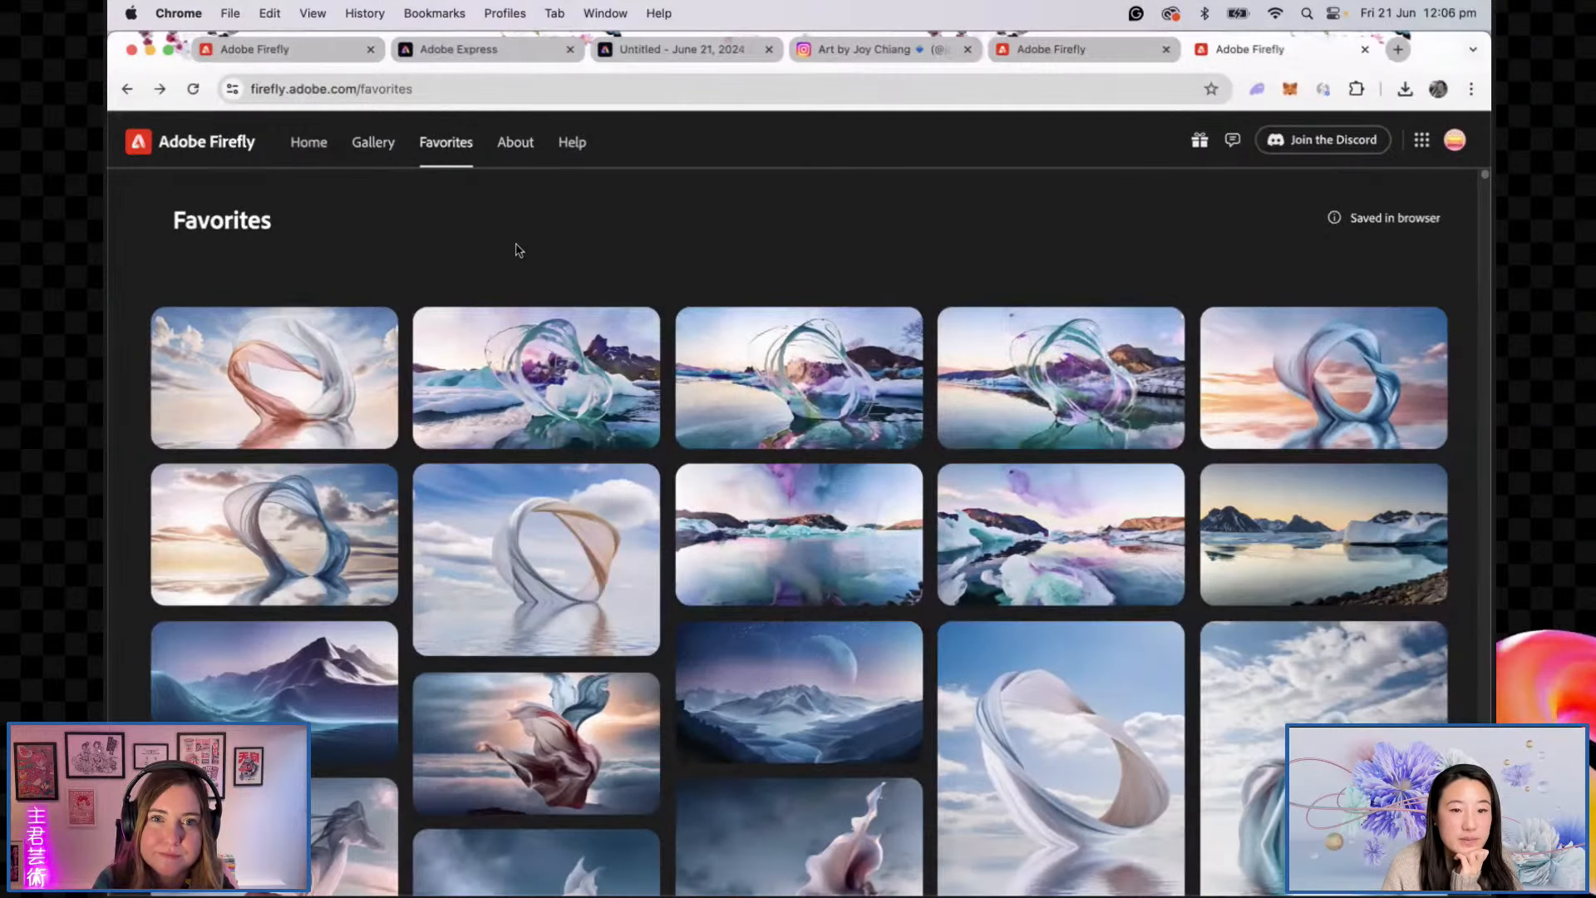
Step: Switch to the twisted fabric ring generation and review its style reference and prompt, including the term "zbrush"
{"action": "left_click", "coordinate": [306, 40]}
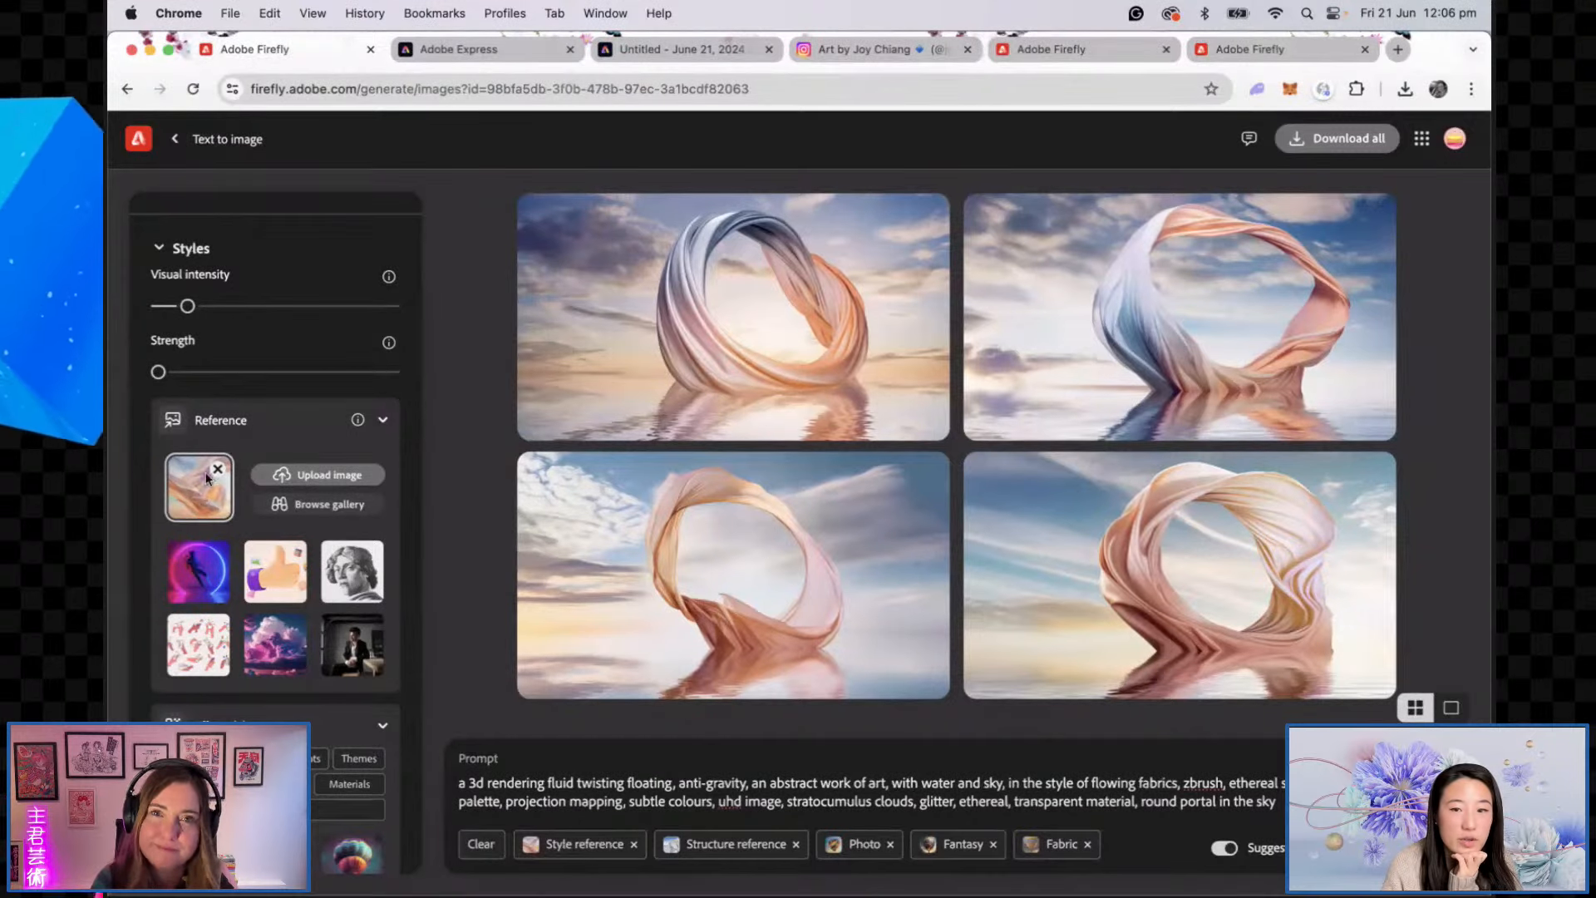
{"action": "mouse_move", "coordinate": [744, 276]}
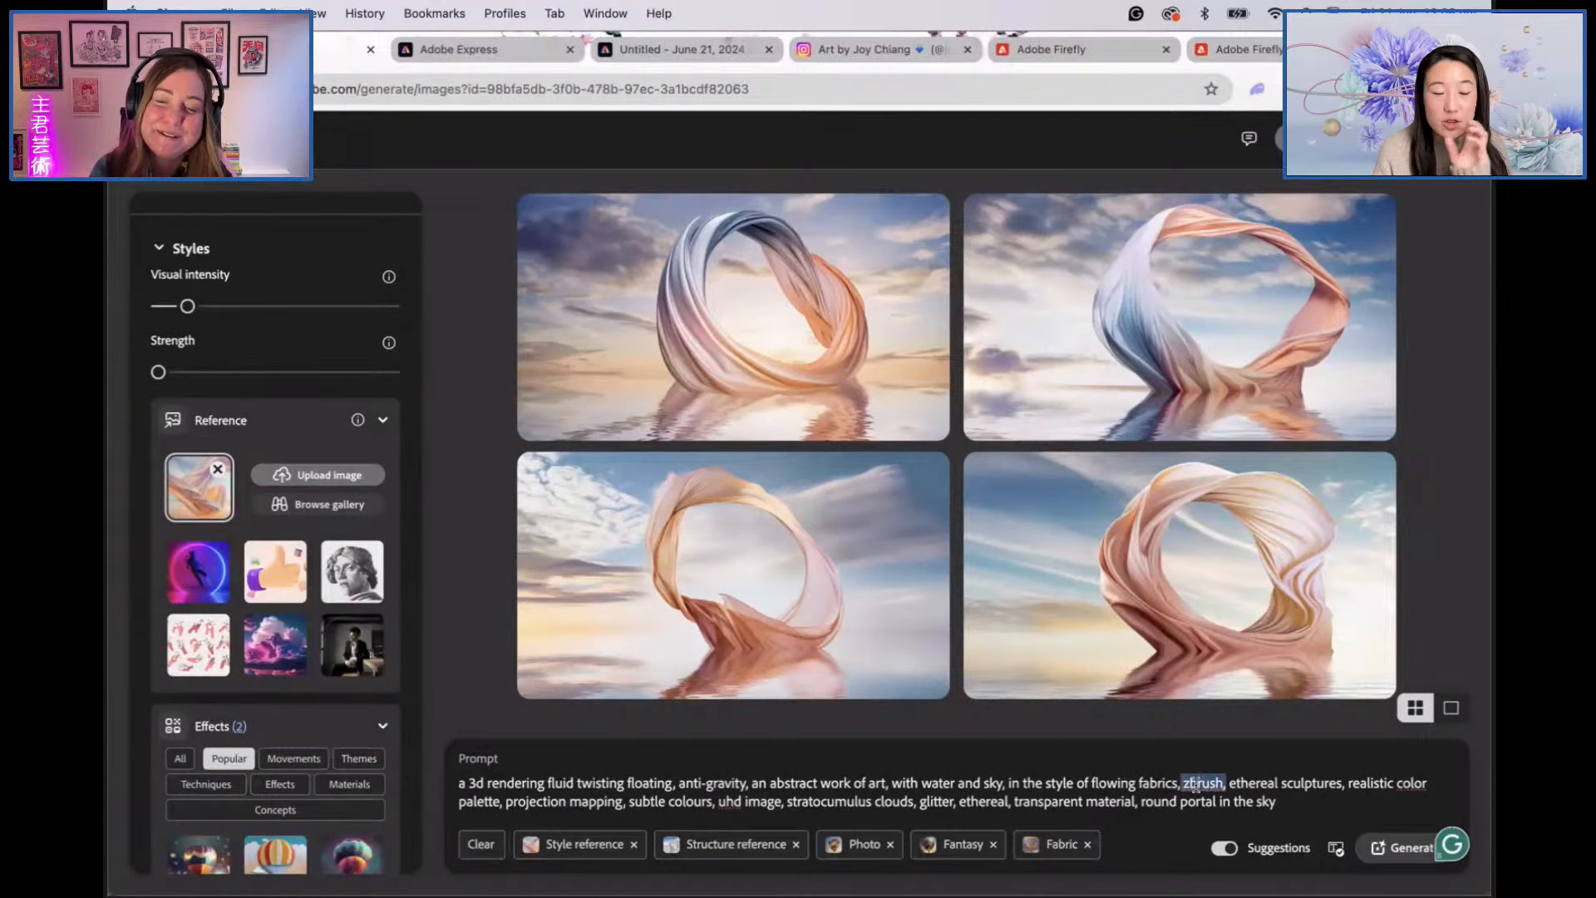
{"action": "mouse_move", "coordinate": [1198, 782]}
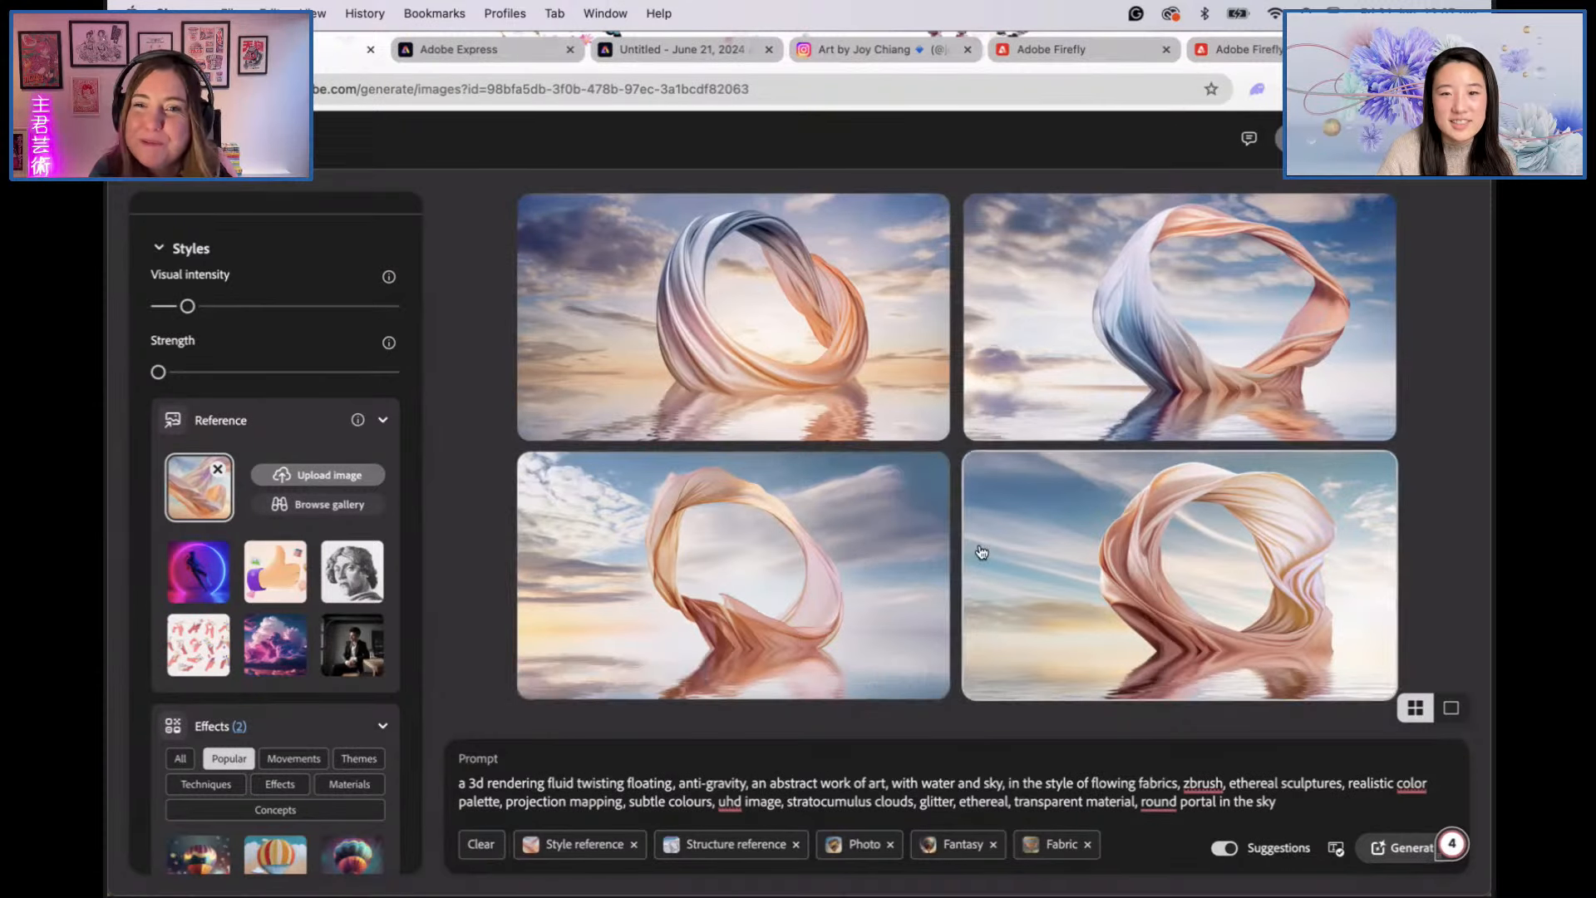
Step: Save the upper-right blue-and-peach fabric ring image to favorites, download it, and dismiss the promotional offer
{"action": "left_click", "coordinate": [1370, 414]}
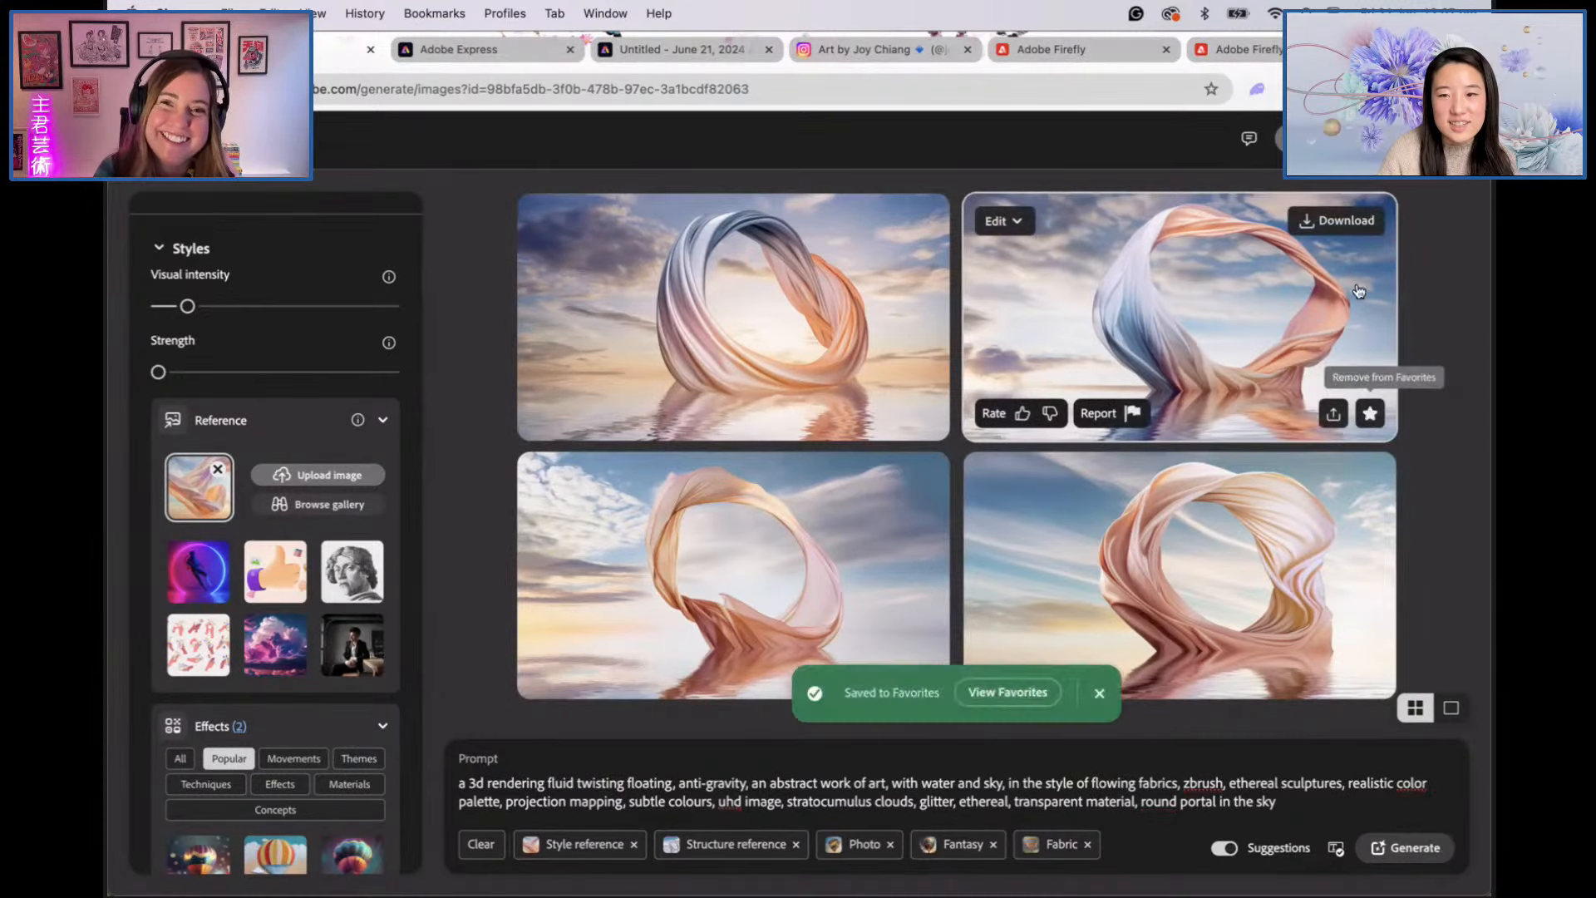
{"action": "left_click", "coordinate": [1337, 220]}
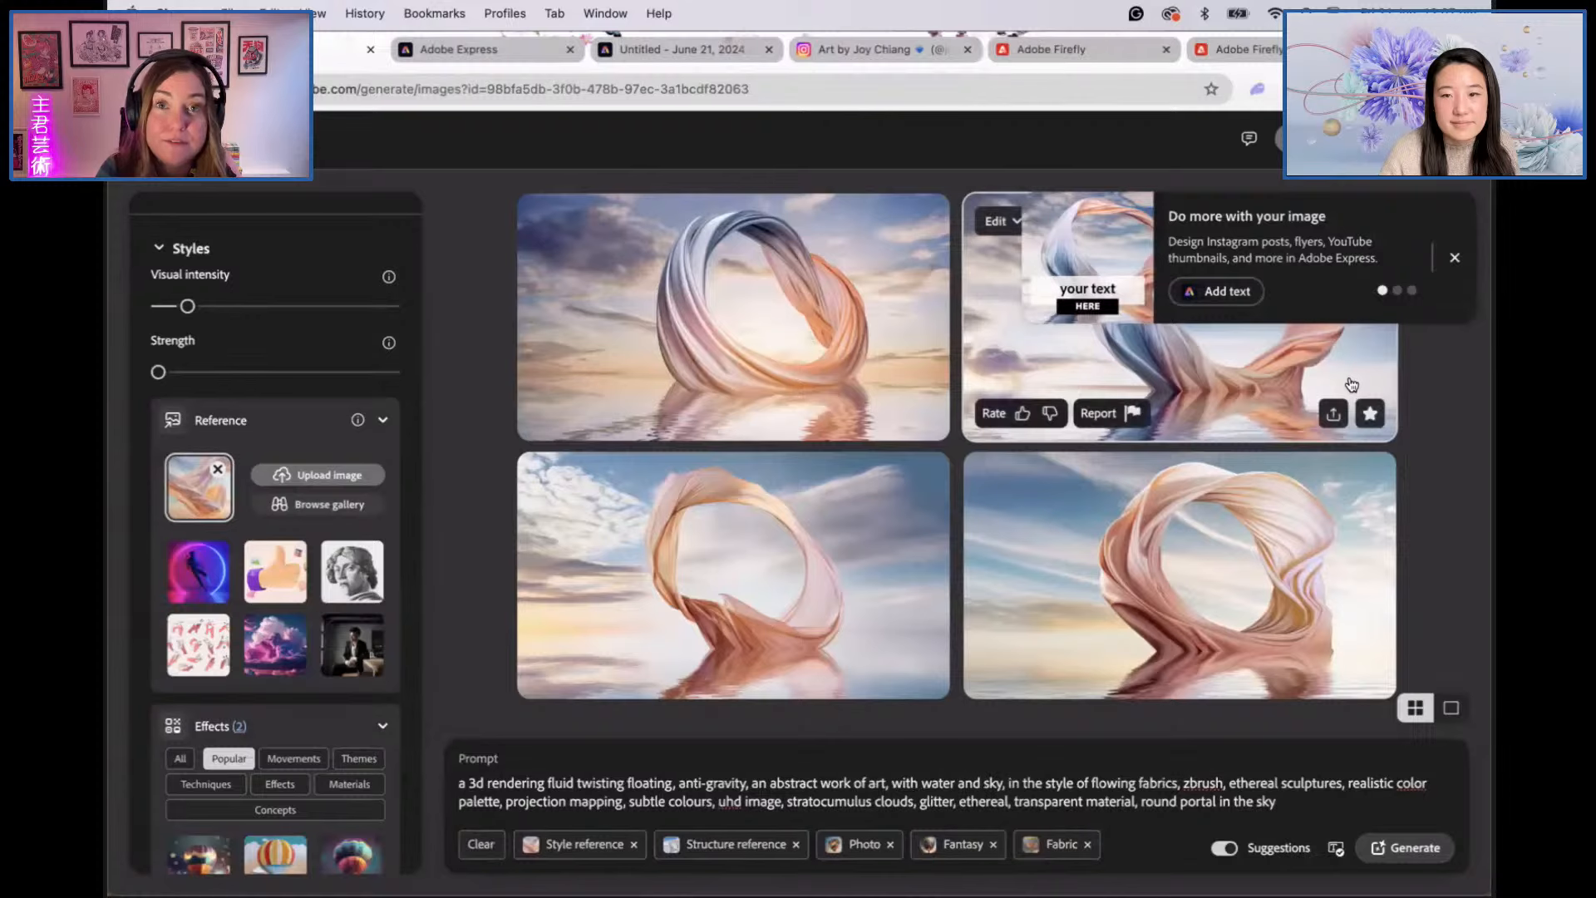
{"action": "left_click", "coordinate": [1455, 257]}
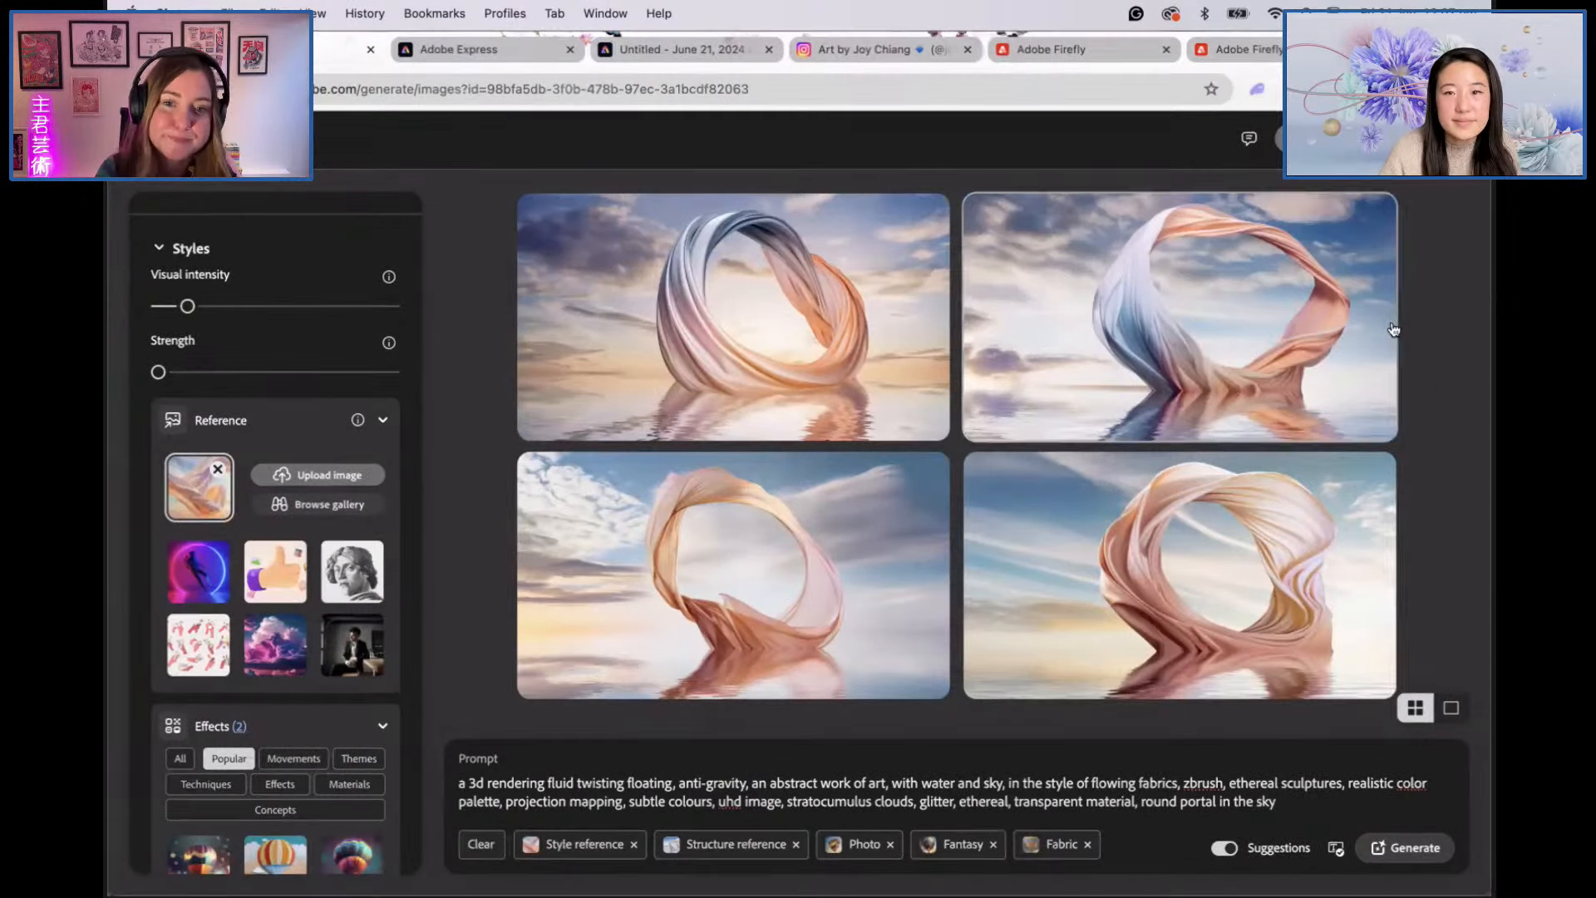
Step: Open the upper-right blue-and-peach fabric ring image in Generative fill
{"action": "mouse_move", "coordinate": [1331, 299]}
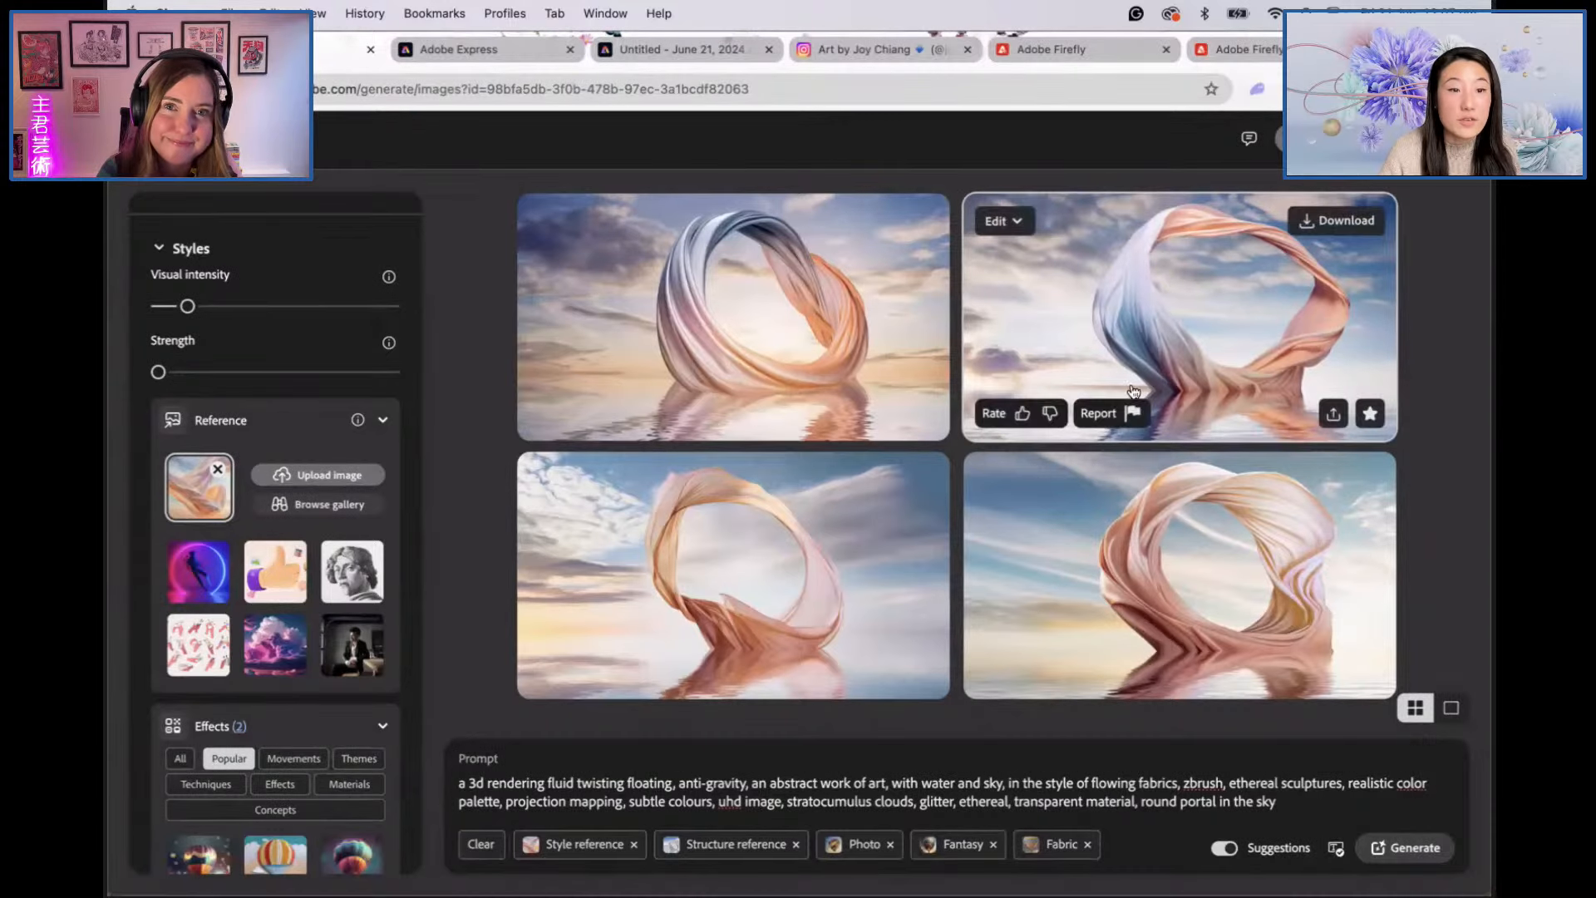
{"action": "left_click", "coordinate": [1002, 221]}
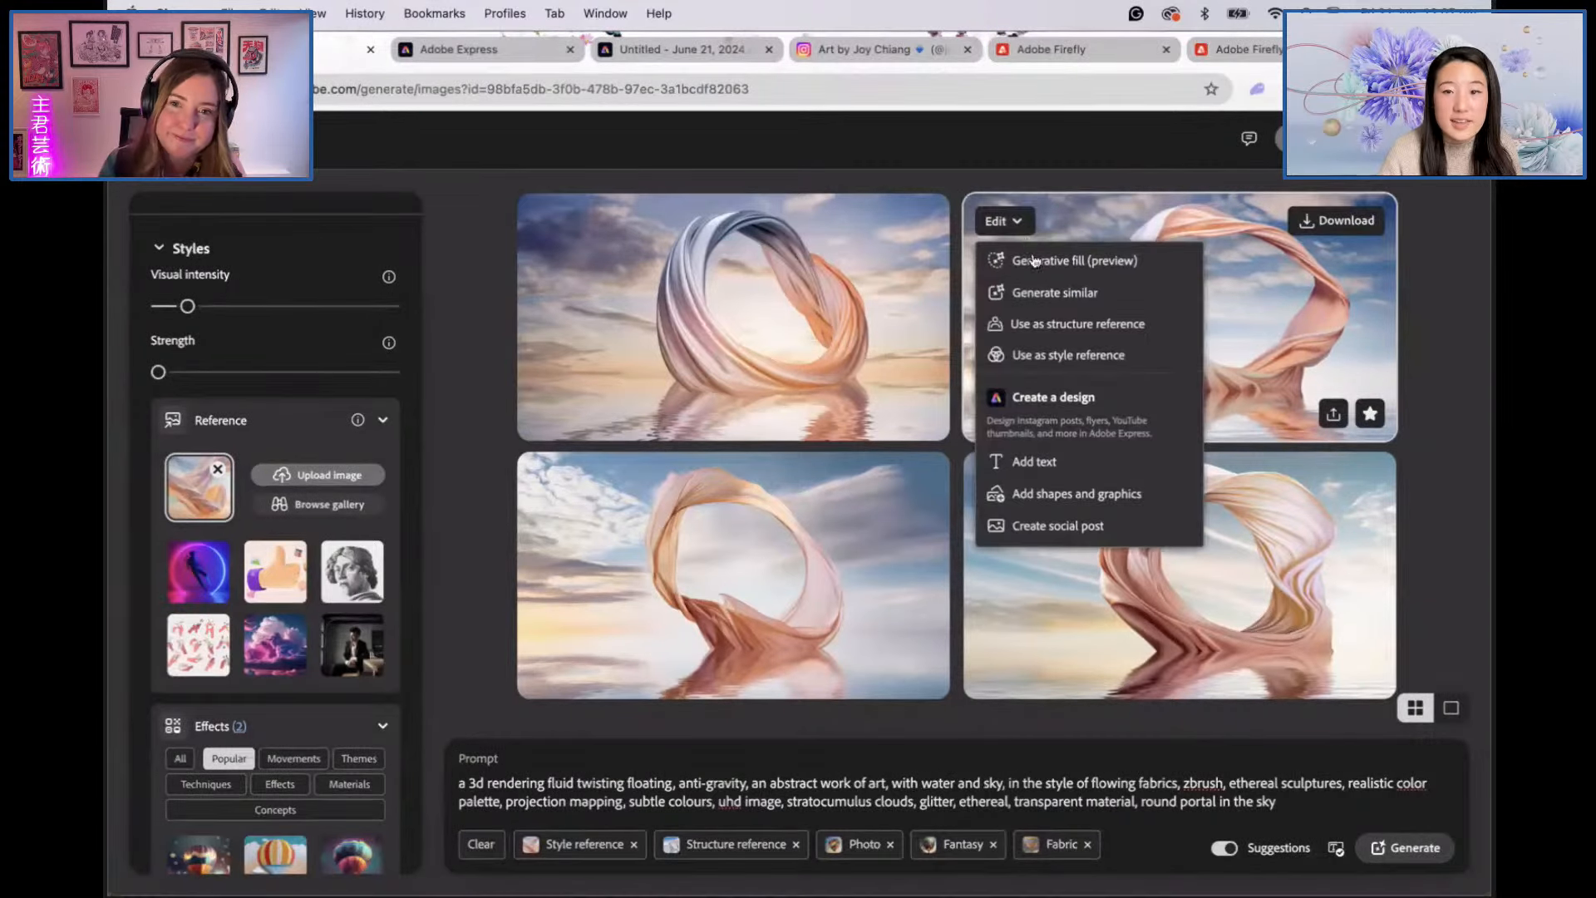
{"action": "left_click", "coordinate": [1040, 263]}
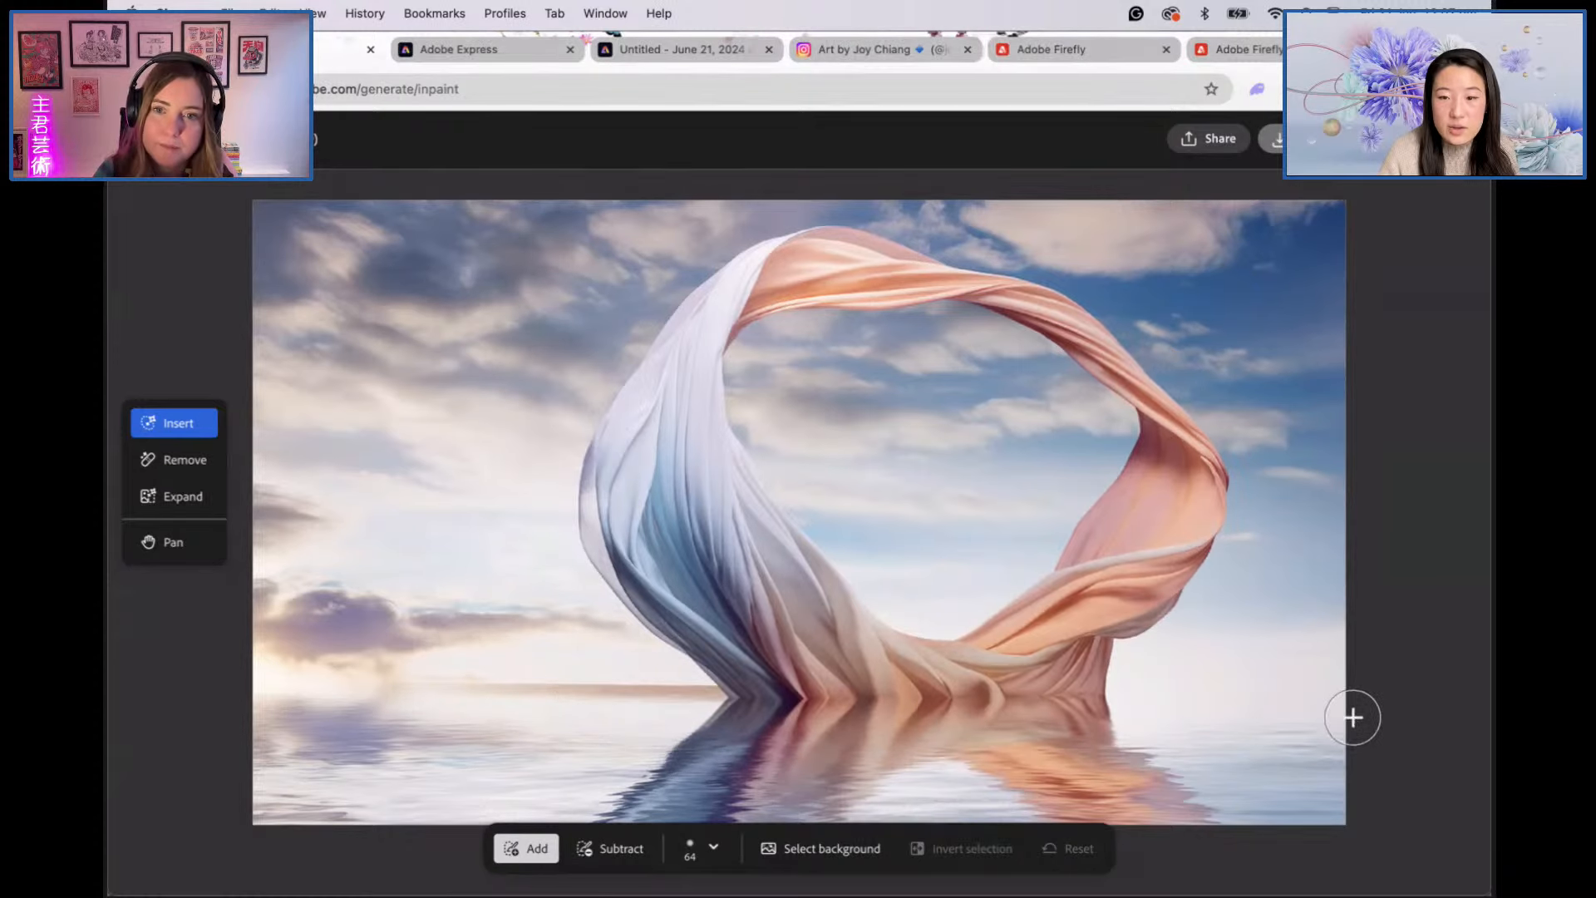
Step: Brush a horizontal insert area along the waterline, from the image's right edge past the base of the fabric ring
{"action": "mouse_move", "coordinate": [1352, 718]}
{"action": "left_mouse_down"}
{"action": "mouse_move", "coordinate": [569, 713]}
{"action": "mouse_move", "coordinate": [597, 695]}
{"action": "left_mouse_up"}
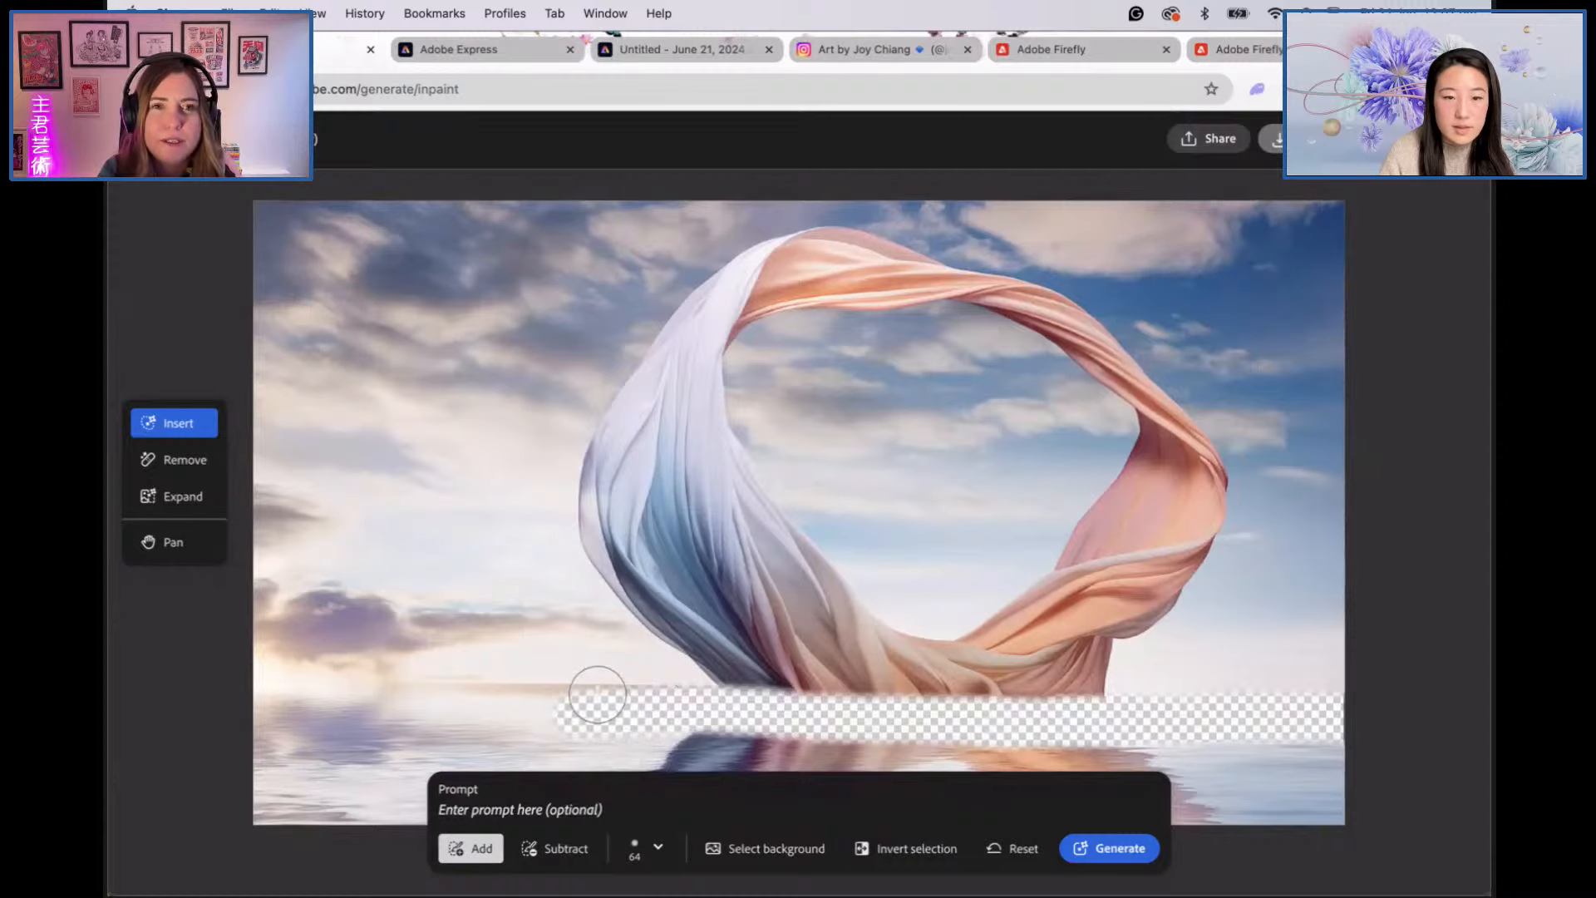
{"action": "key", "text": "alt"}
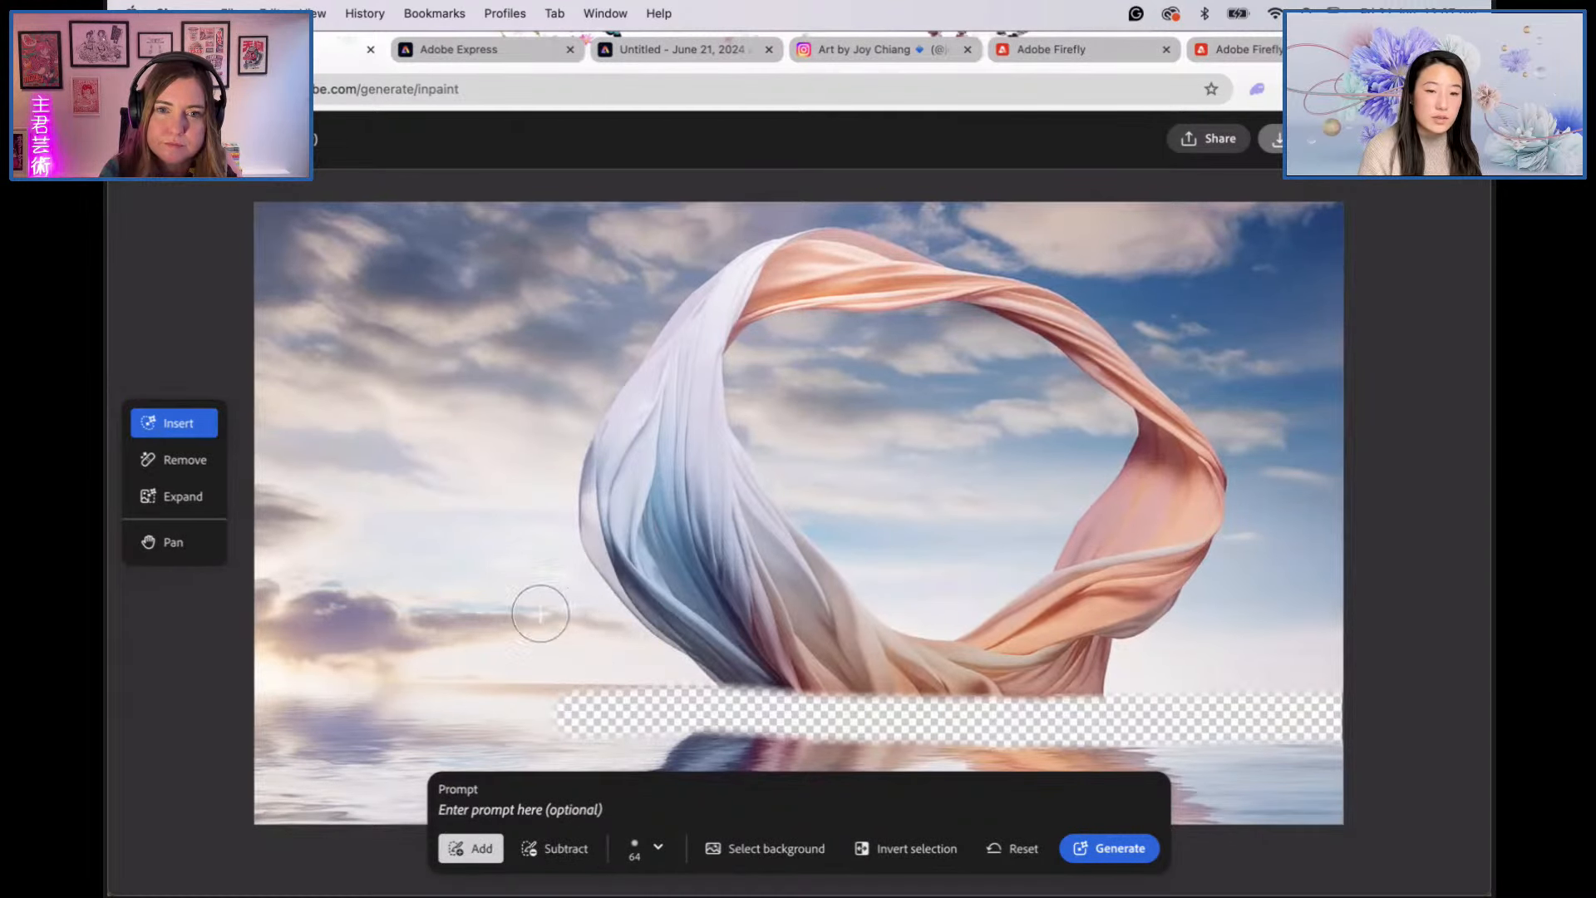
{"action": "scroll", "coordinate": [632, 636], "scroll_direction": "down", "scroll_amount": 5}
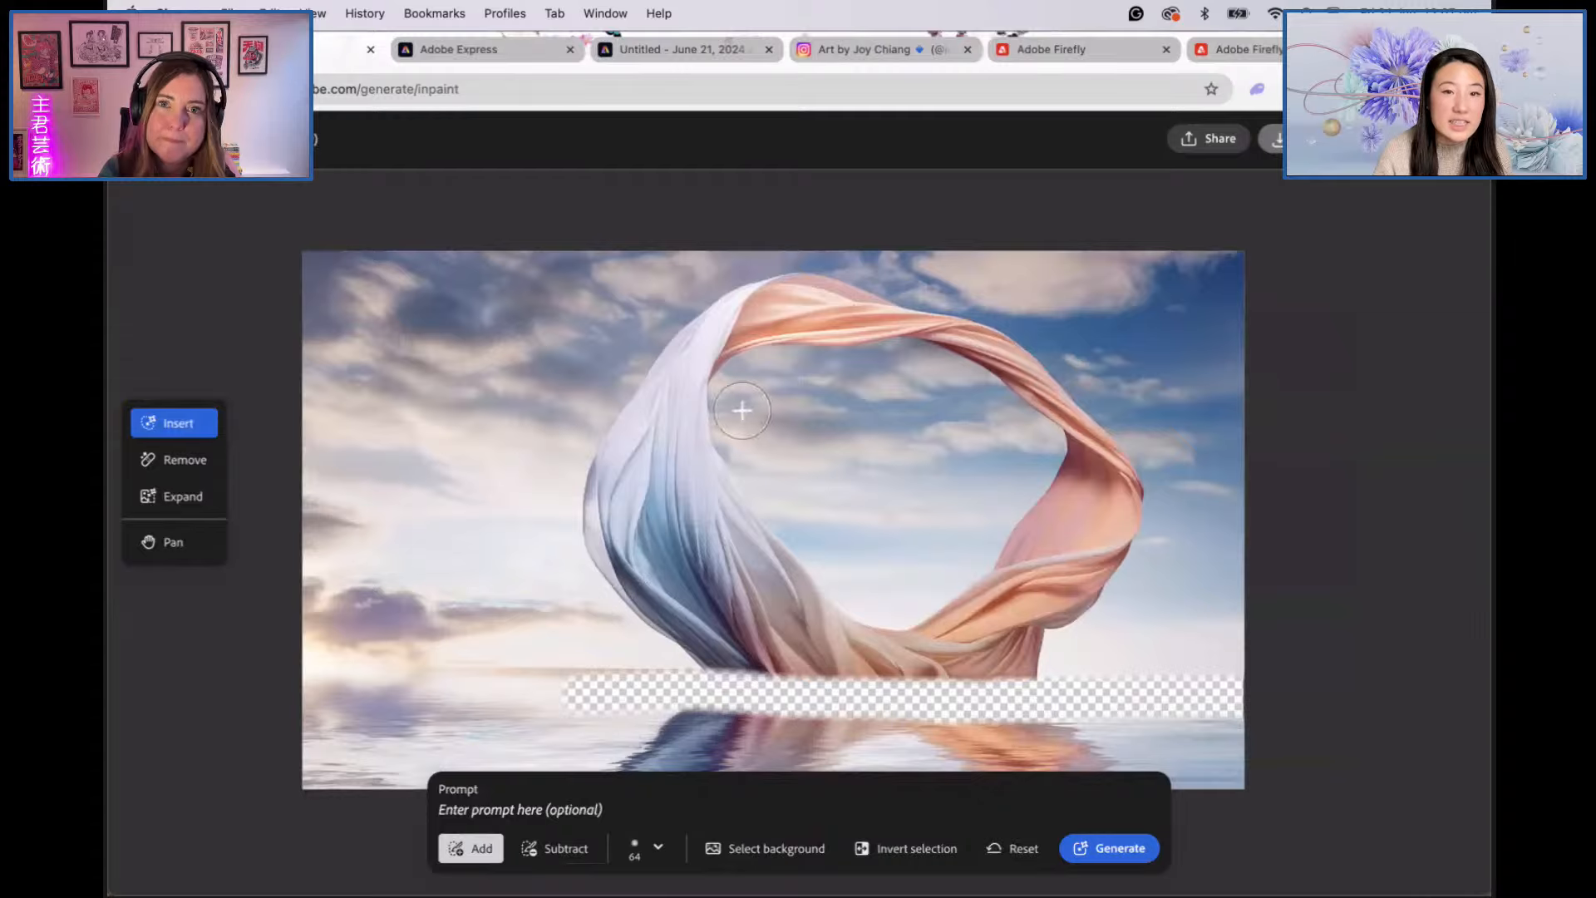
Step: Find the separate Adobe Live project window and merge it into the main browser window next to the Adobe Express tab
{"action": "left_click", "coordinate": [1008, 57]}
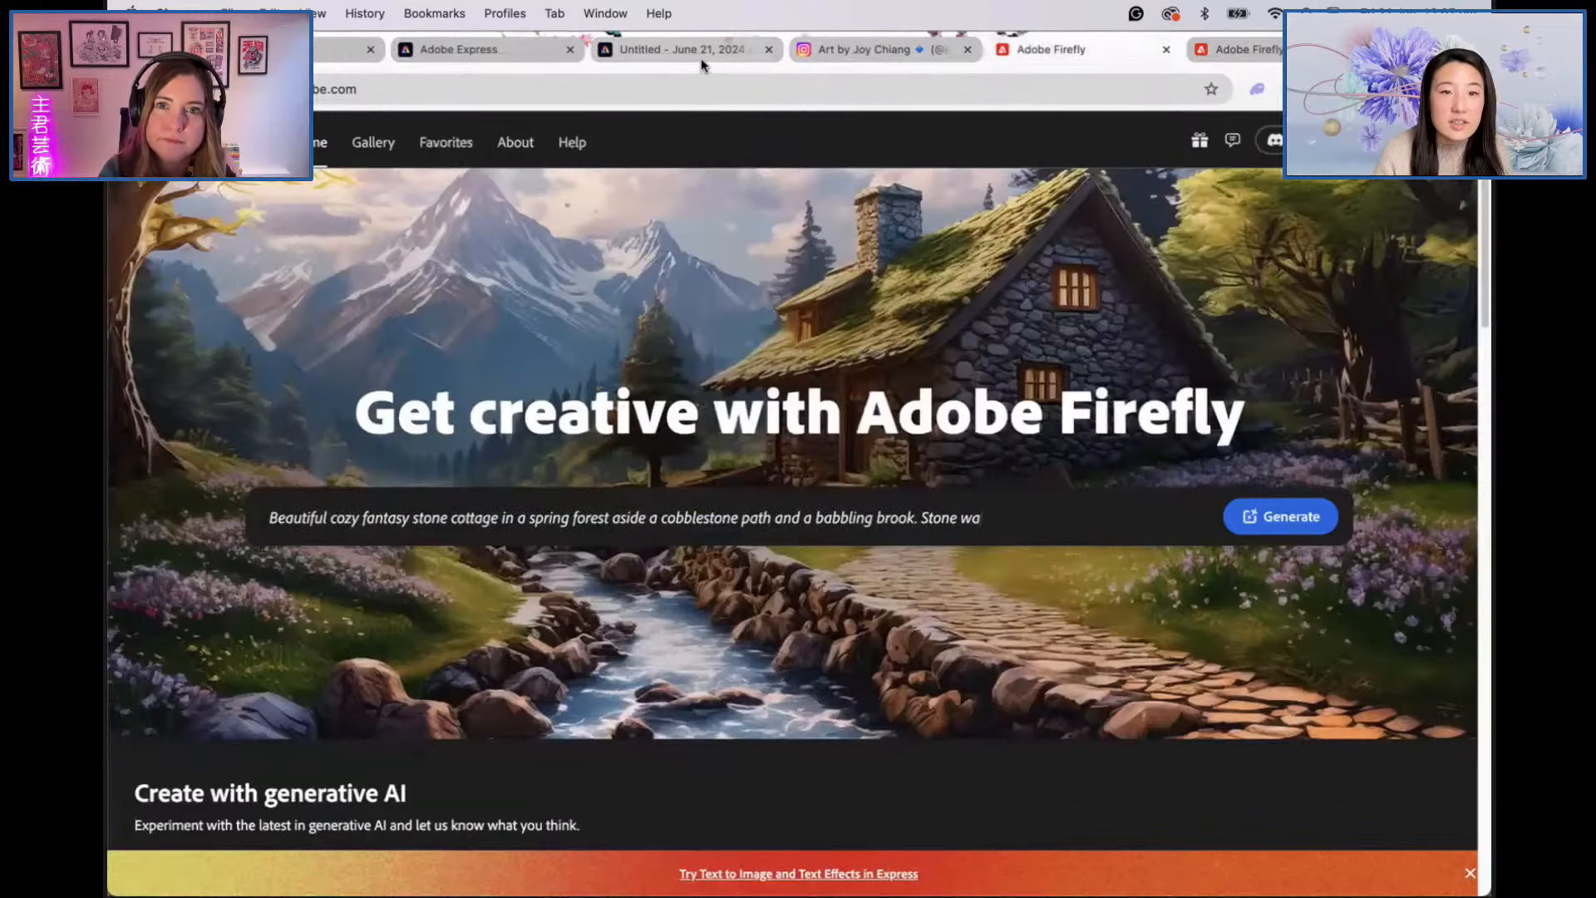
{"action": "left_click", "coordinate": [511, 53]}
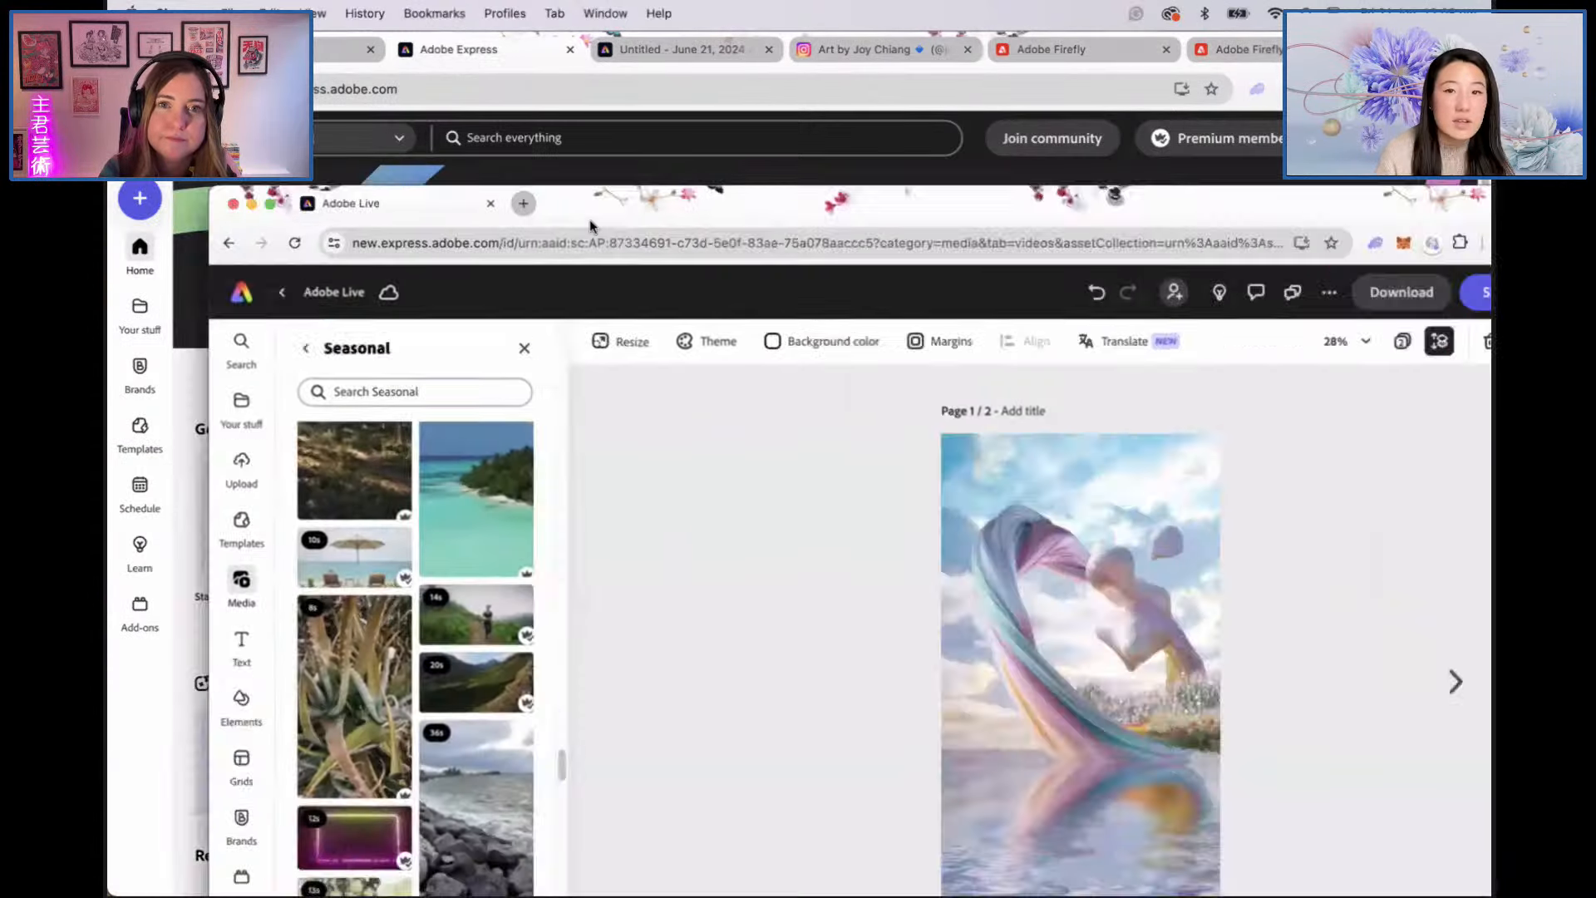
{"action": "left_click_drag", "start_coordinate": [589, 219], "coordinate": [626, 48]}
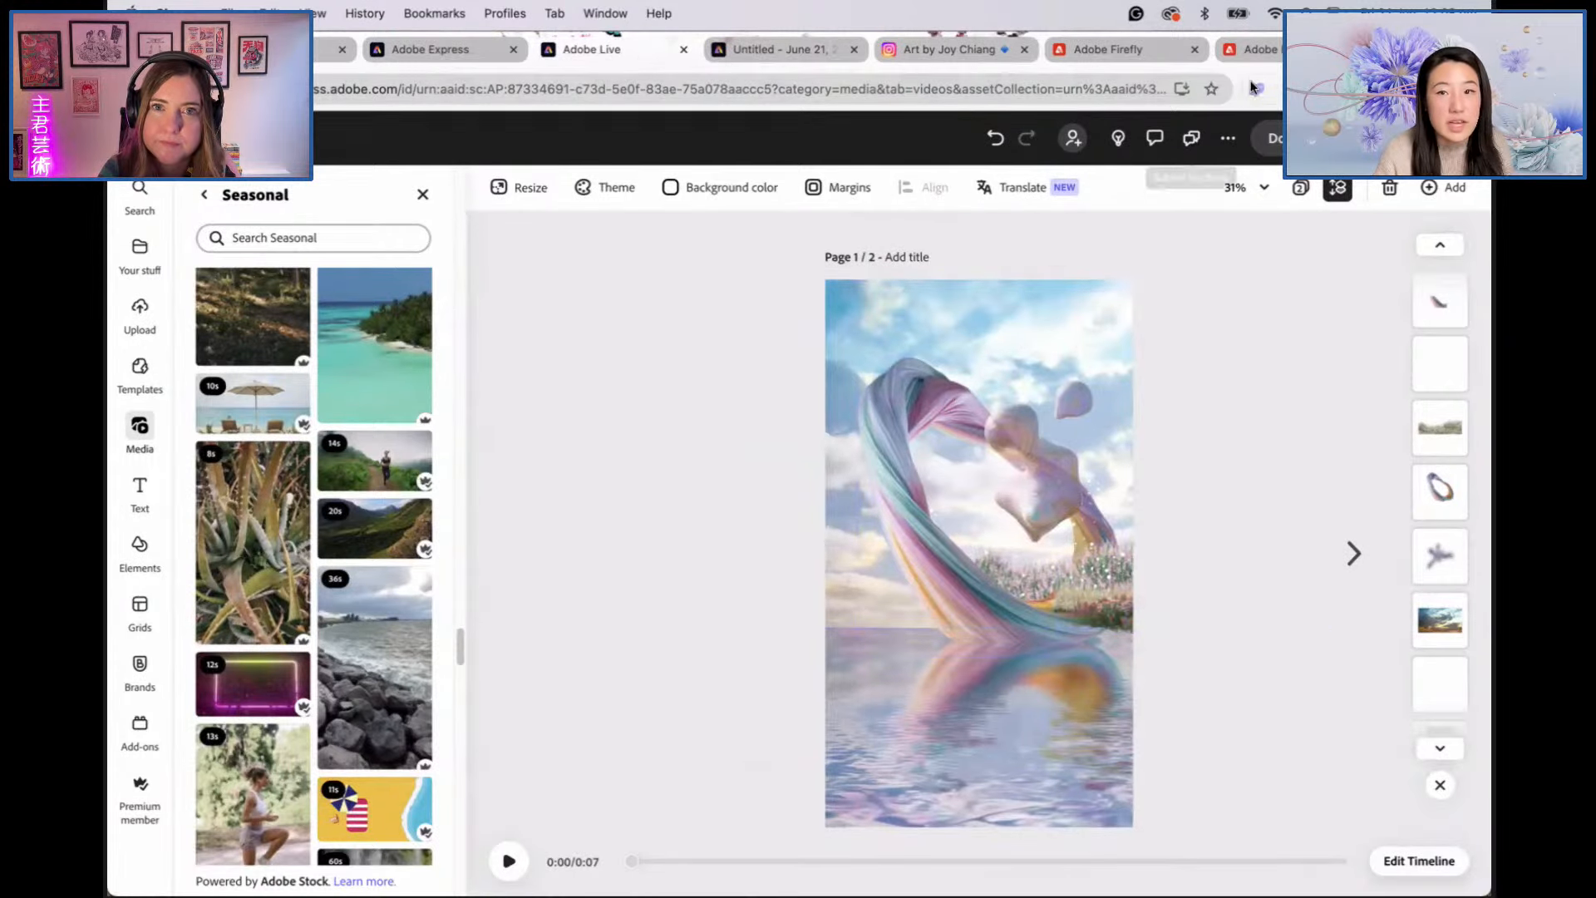
Step: Look through the open Firefly and Express tabs, viewing the iceberg design and the Adobe Live fabric ring composition
{"action": "left_click", "coordinate": [1260, 49]}
{"action": "left_click", "coordinate": [1106, 51]}
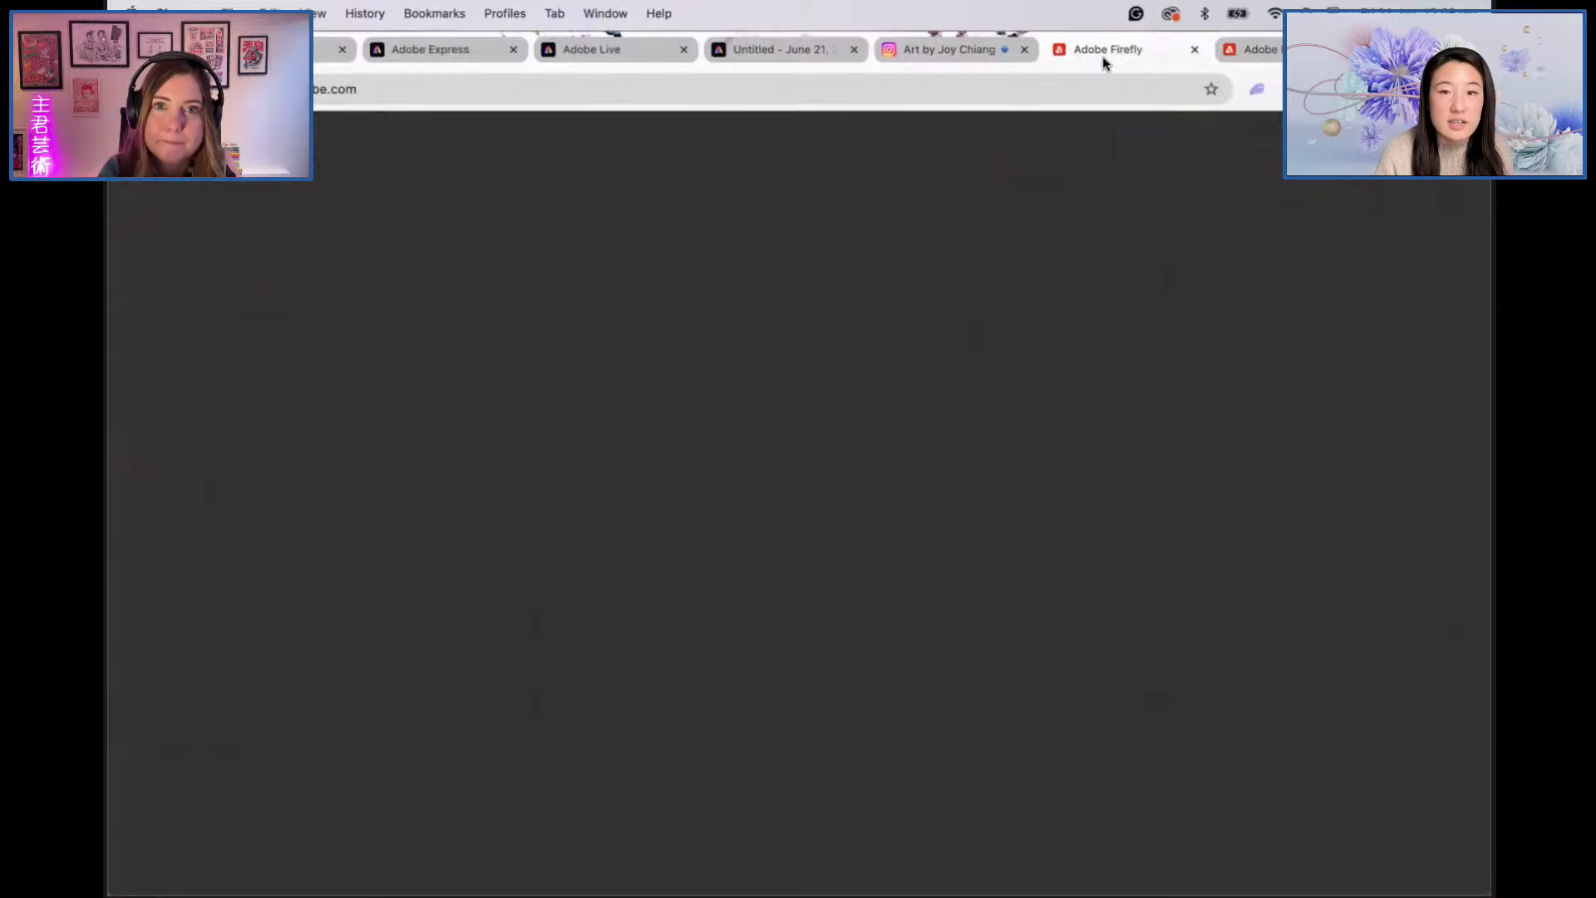
{"action": "left_click", "coordinate": [906, 51]}
{"action": "left_click", "coordinate": [735, 51]}
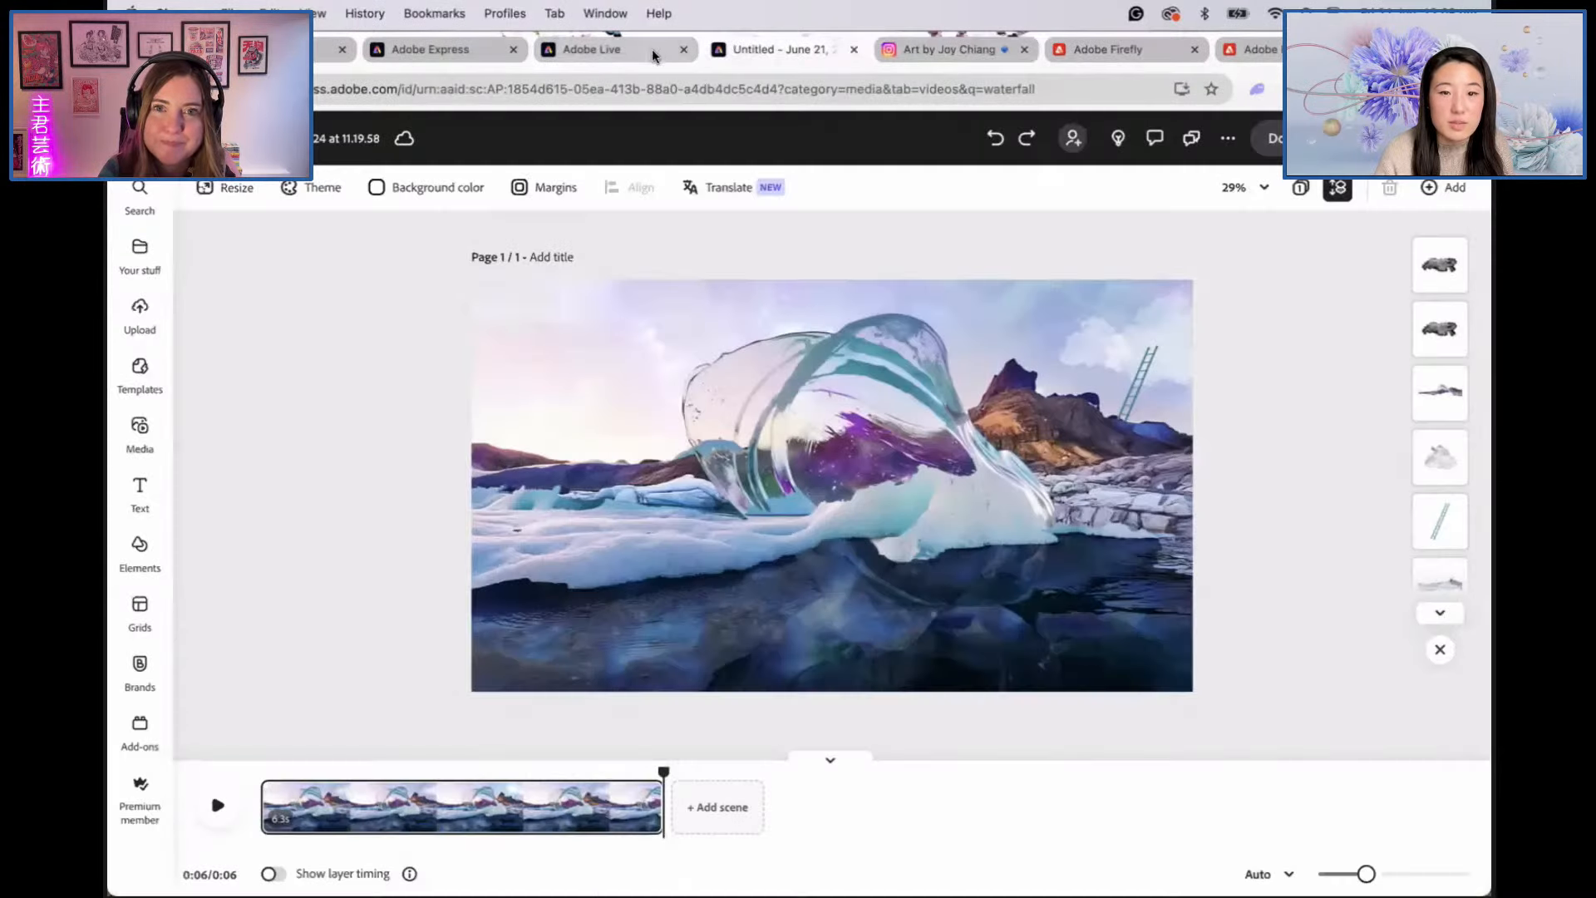
{"action": "left_click", "coordinate": [602, 53]}
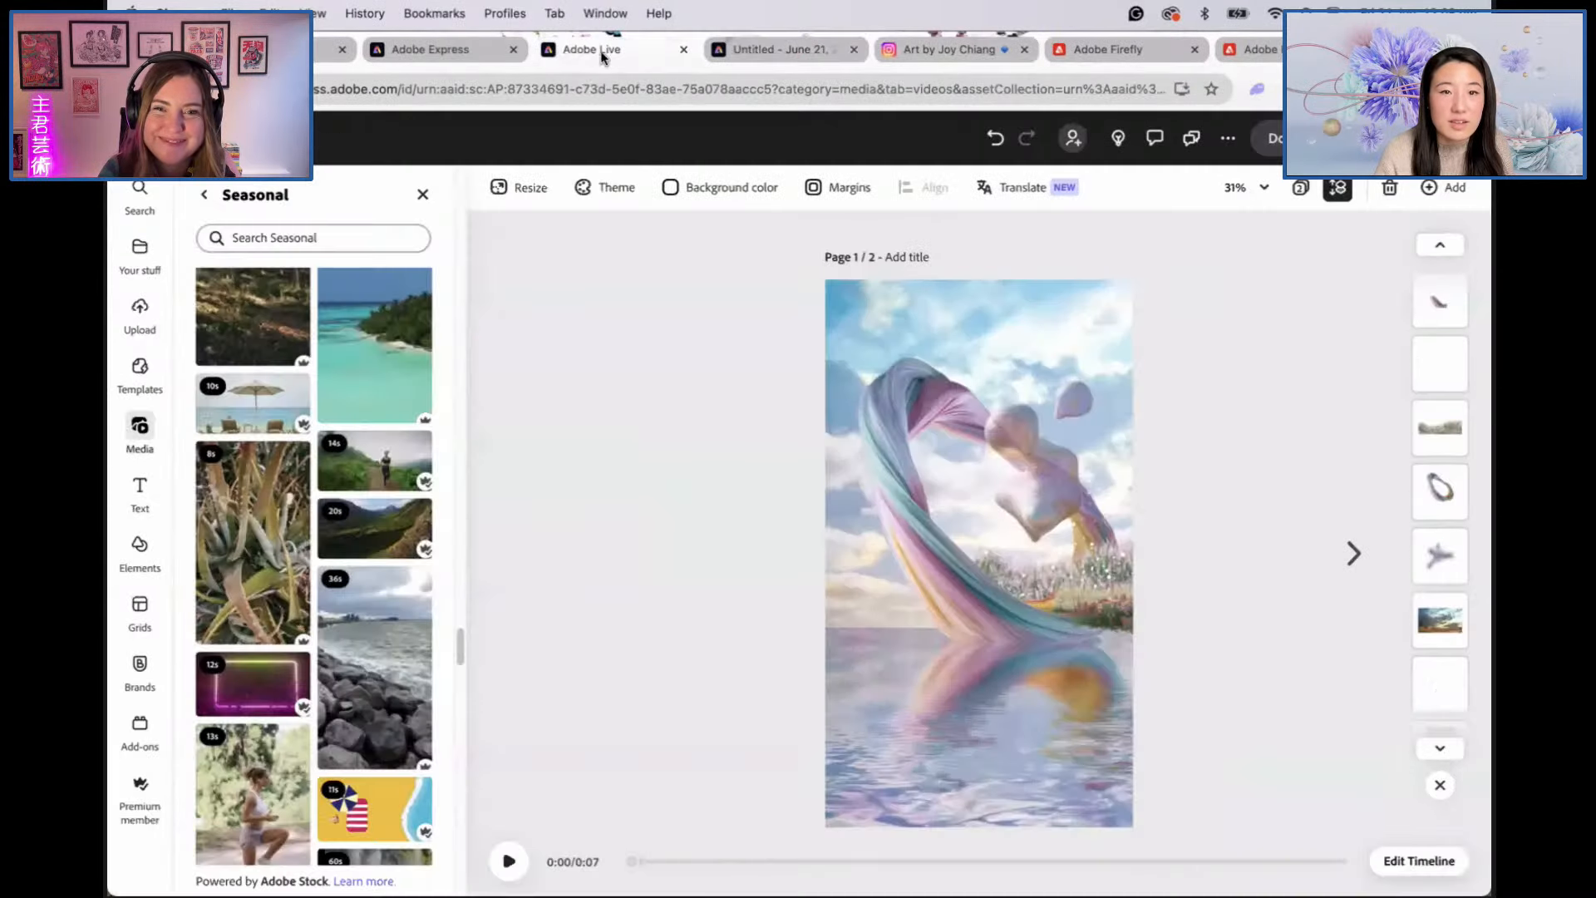
Step: Return to the blue-and-peach fabric ring image in Generative fill and clear the insert area brushed along the waterline
{"action": "left_click", "coordinate": [431, 52]}
{"action": "left_click", "coordinate": [291, 50]}
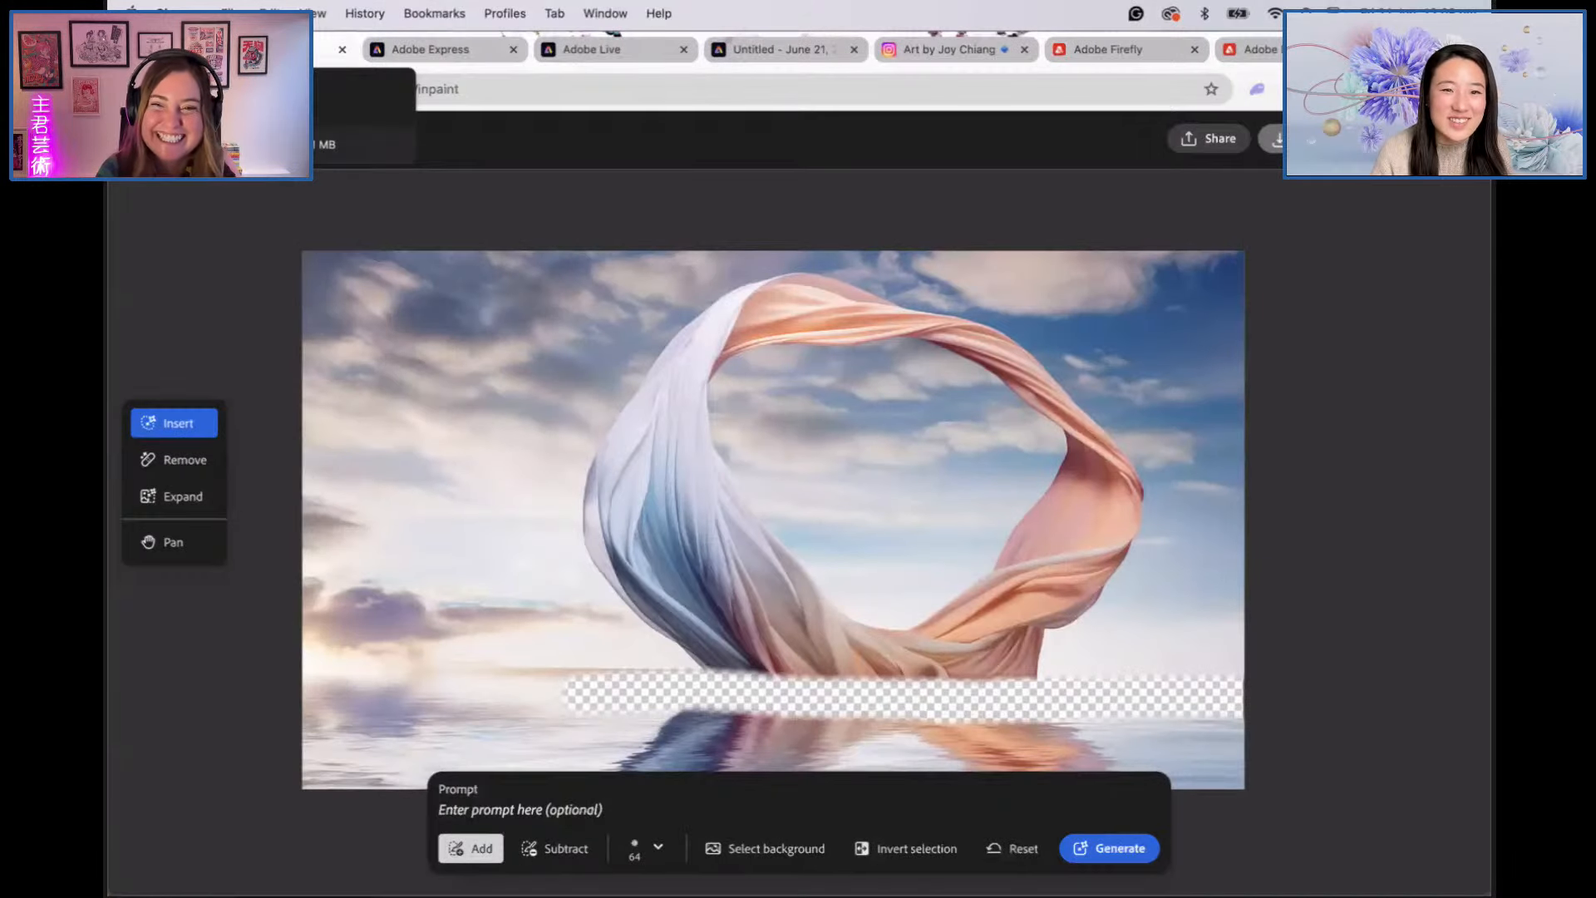
{"action": "left_click", "coordinate": [1014, 848]}
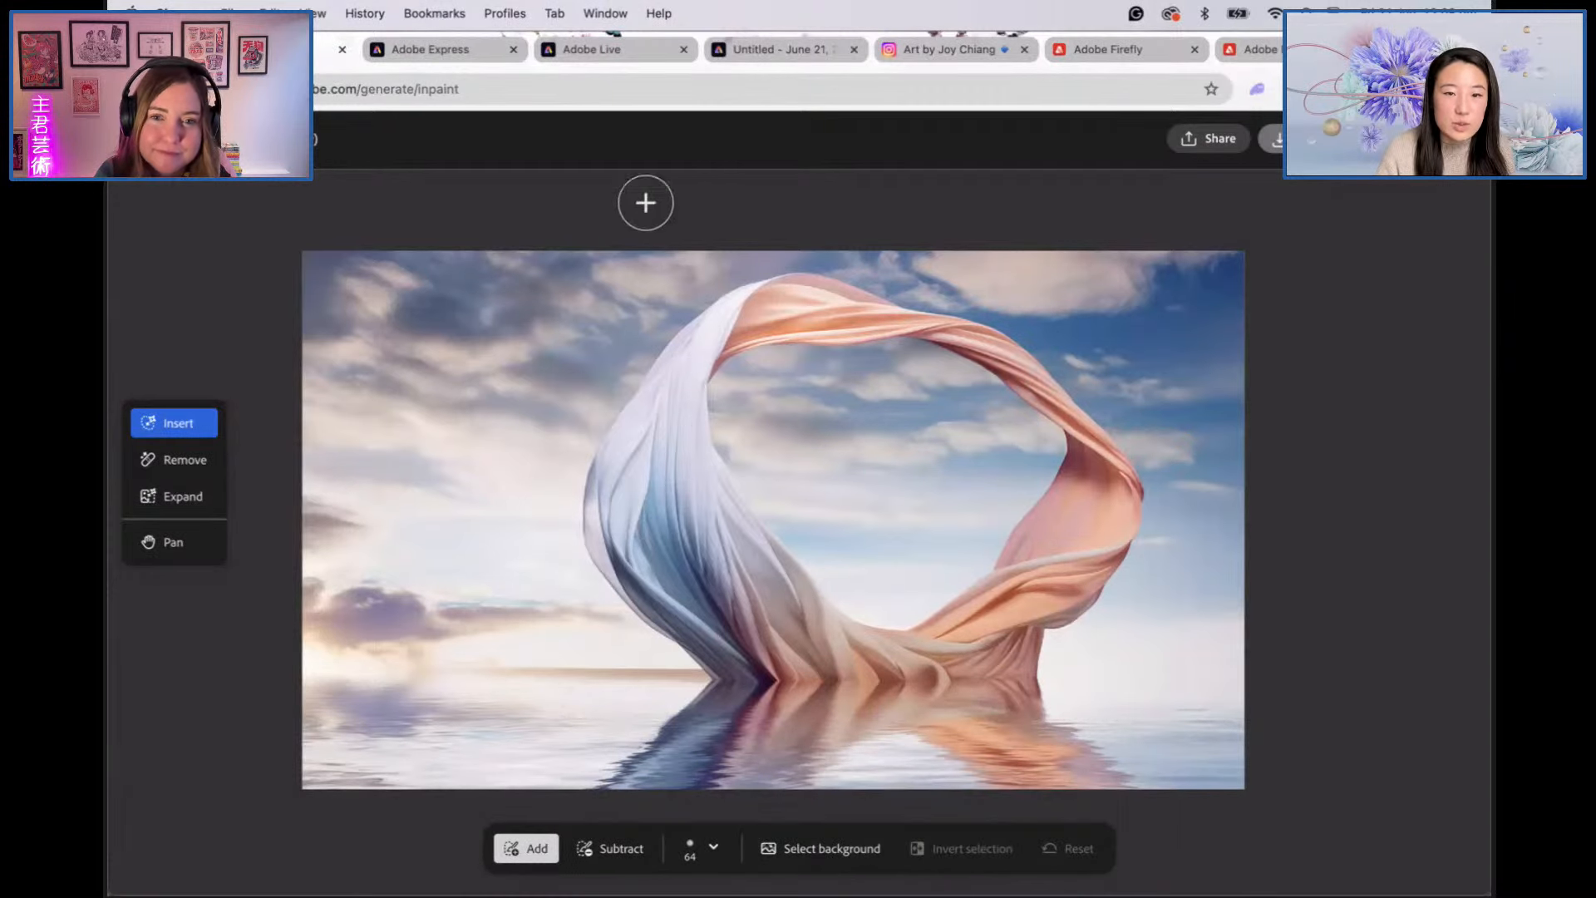
Step: Review the fabric ring composition in the Adobe Live project and return to the Generative fill image
{"action": "left_click", "coordinate": [453, 52]}
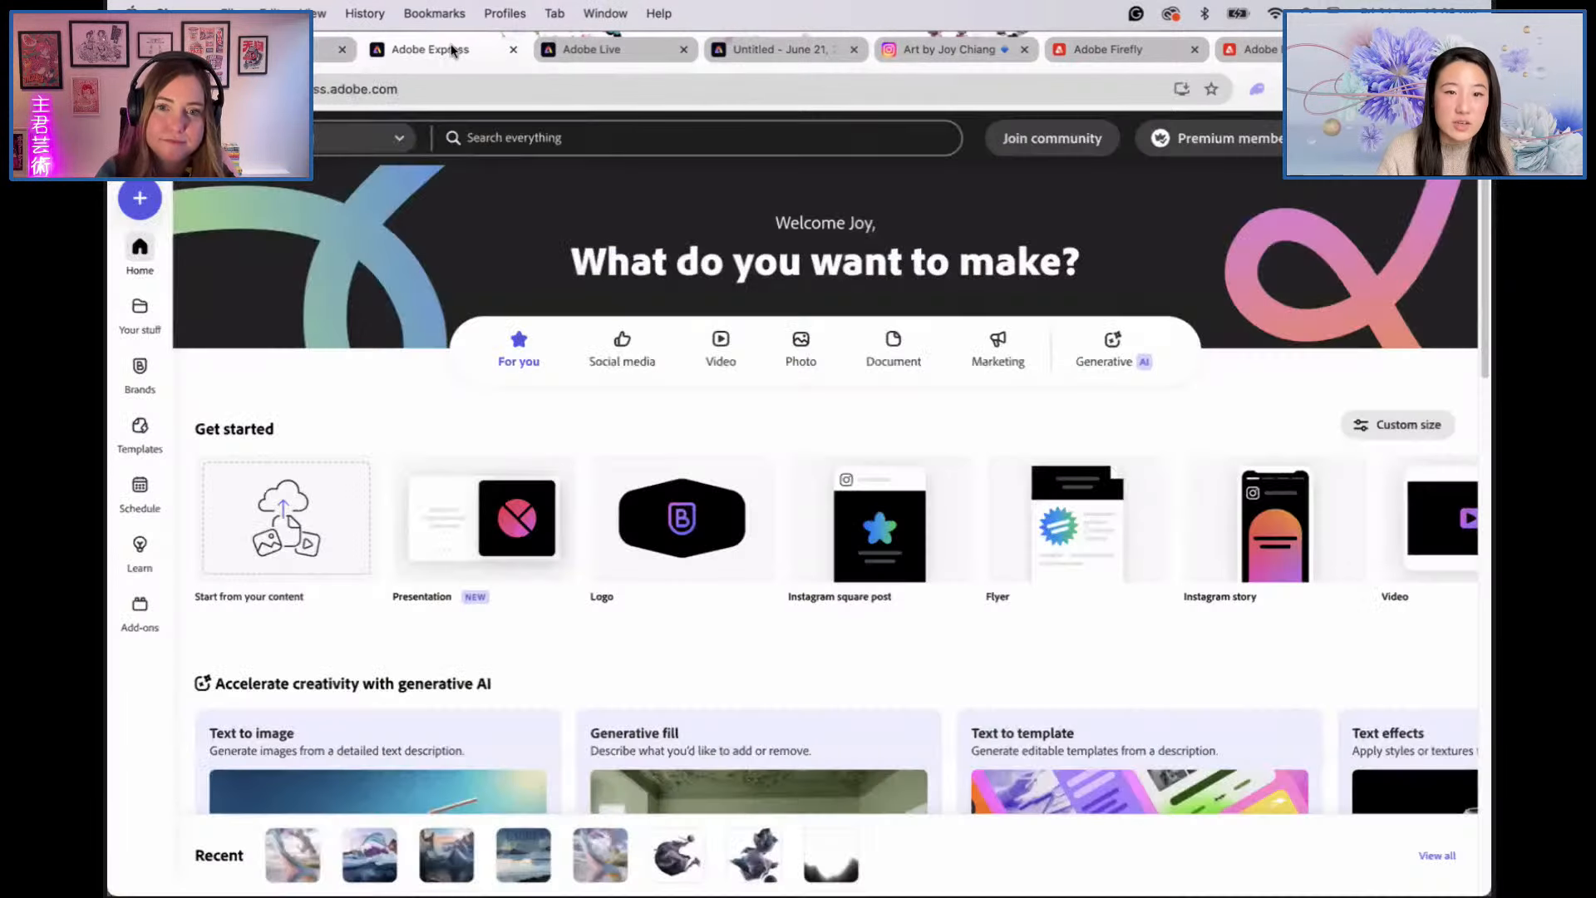
{"action": "left_click", "coordinate": [614, 54]}
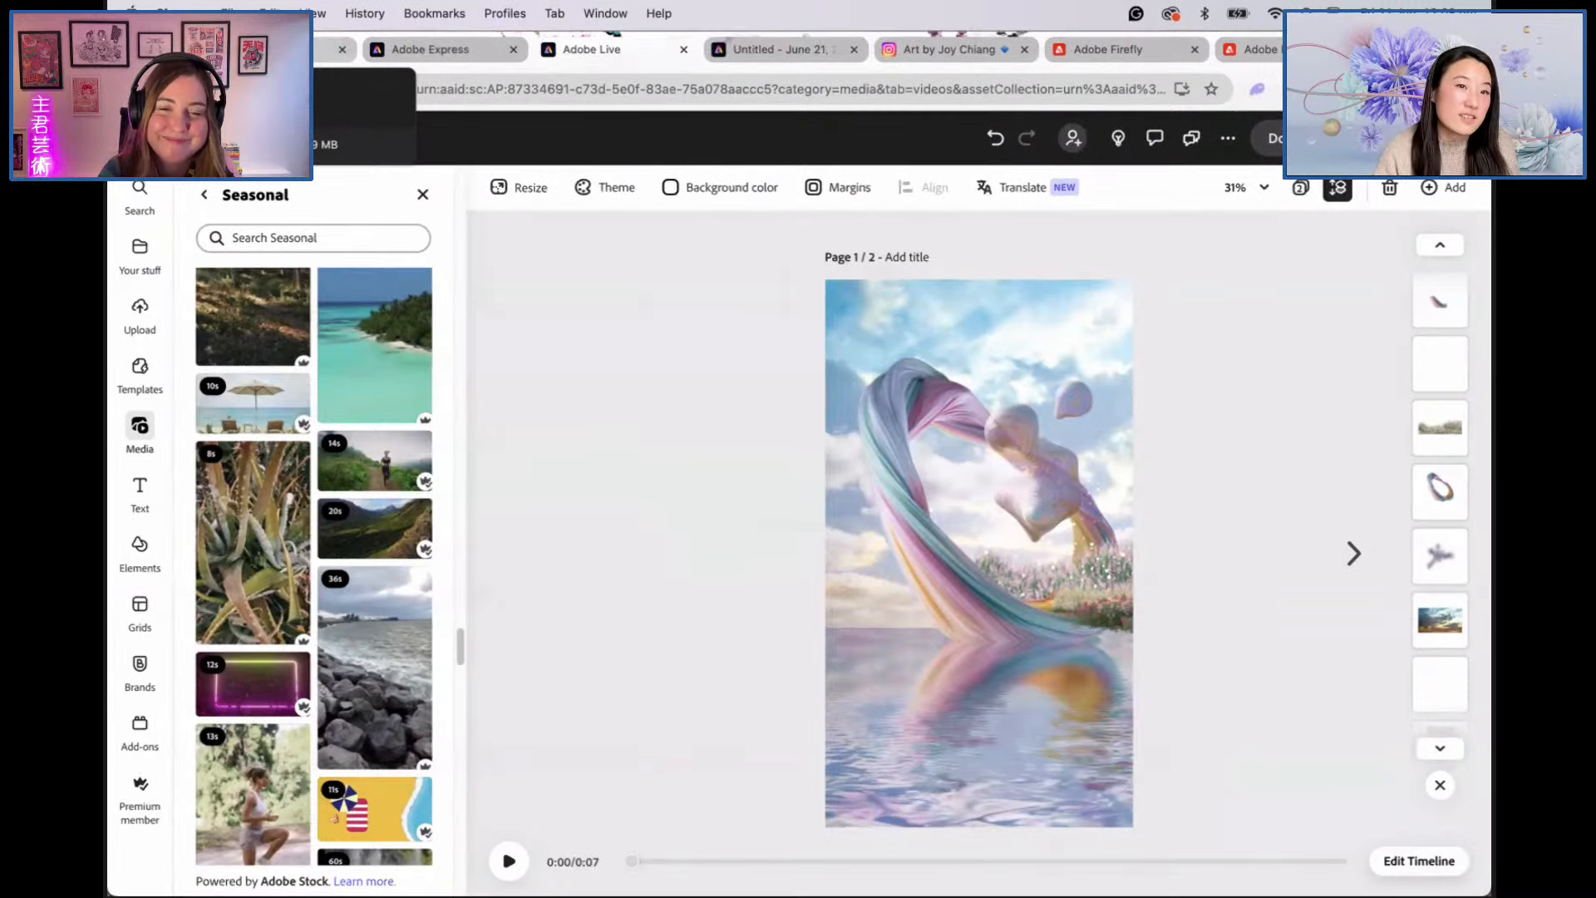
{"action": "left_click", "coordinate": [266, 50]}
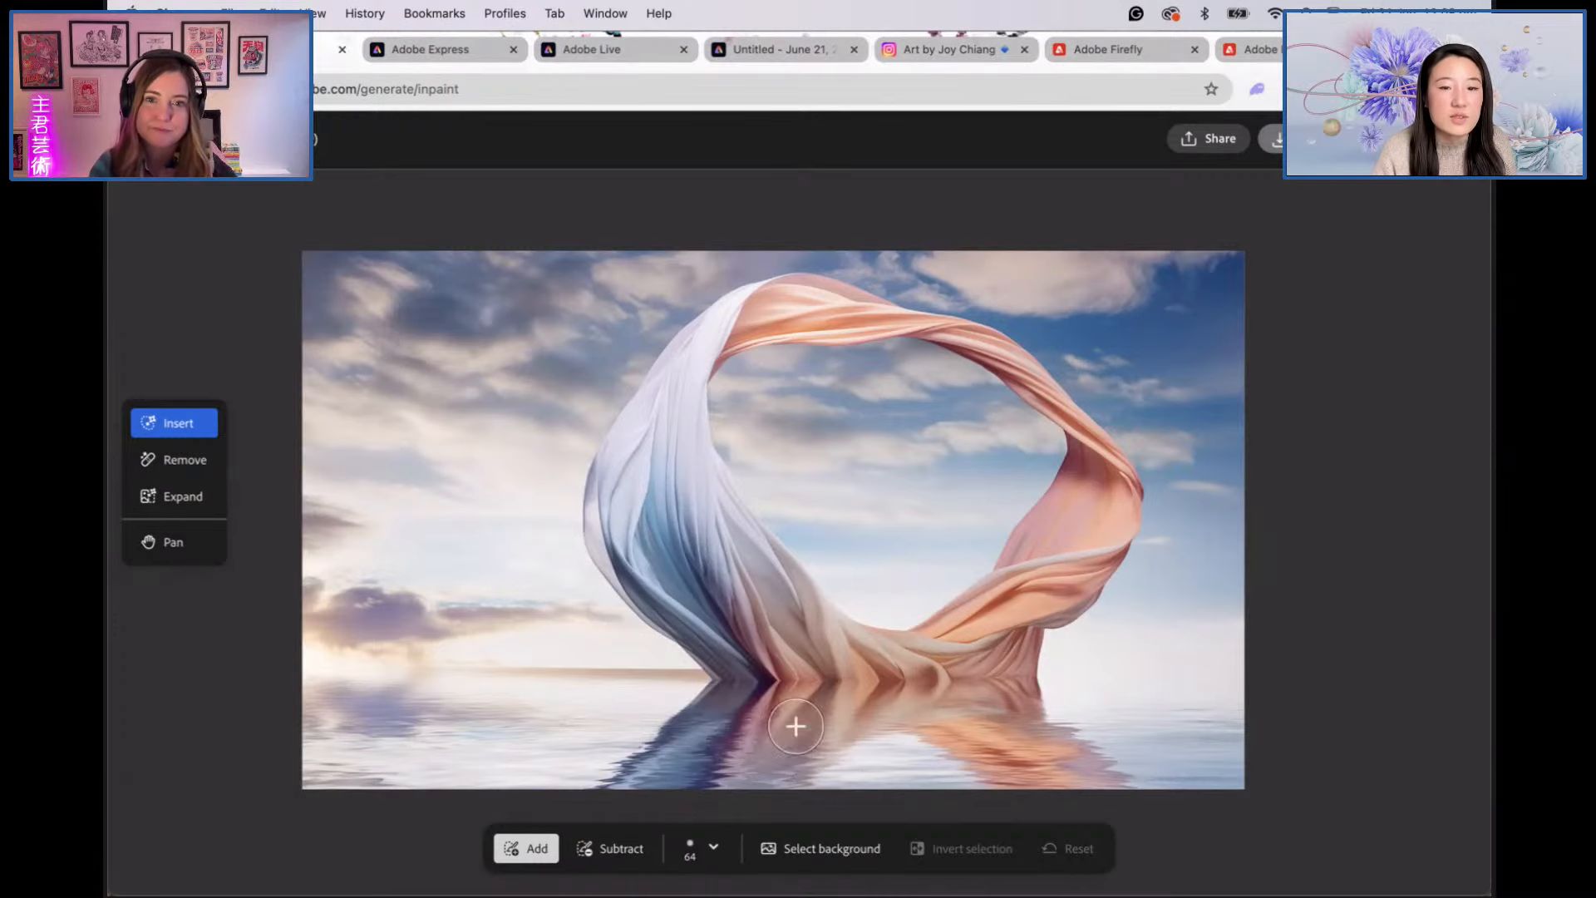
{"action": "mouse_move", "coordinate": [733, 706]}
{"action": "left_mouse_down"}
{"action": "mouse_move", "coordinate": [312, 706]}
{"action": "mouse_move", "coordinate": [540, 738]}
{"action": "mouse_move", "coordinate": [323, 752]}
{"action": "mouse_move", "coordinate": [429, 788]}
{"action": "mouse_move", "coordinate": [344, 761]}
{"action": "mouse_move", "coordinate": [911, 749]}
{"action": "mouse_move", "coordinate": [600, 725]}
{"action": "mouse_move", "coordinate": [991, 722]}
{"action": "mouse_move", "coordinate": [687, 700]}
{"action": "mouse_move", "coordinate": [1118, 703]}
{"action": "mouse_move", "coordinate": [716, 674]}
{"action": "left_mouse_up"}
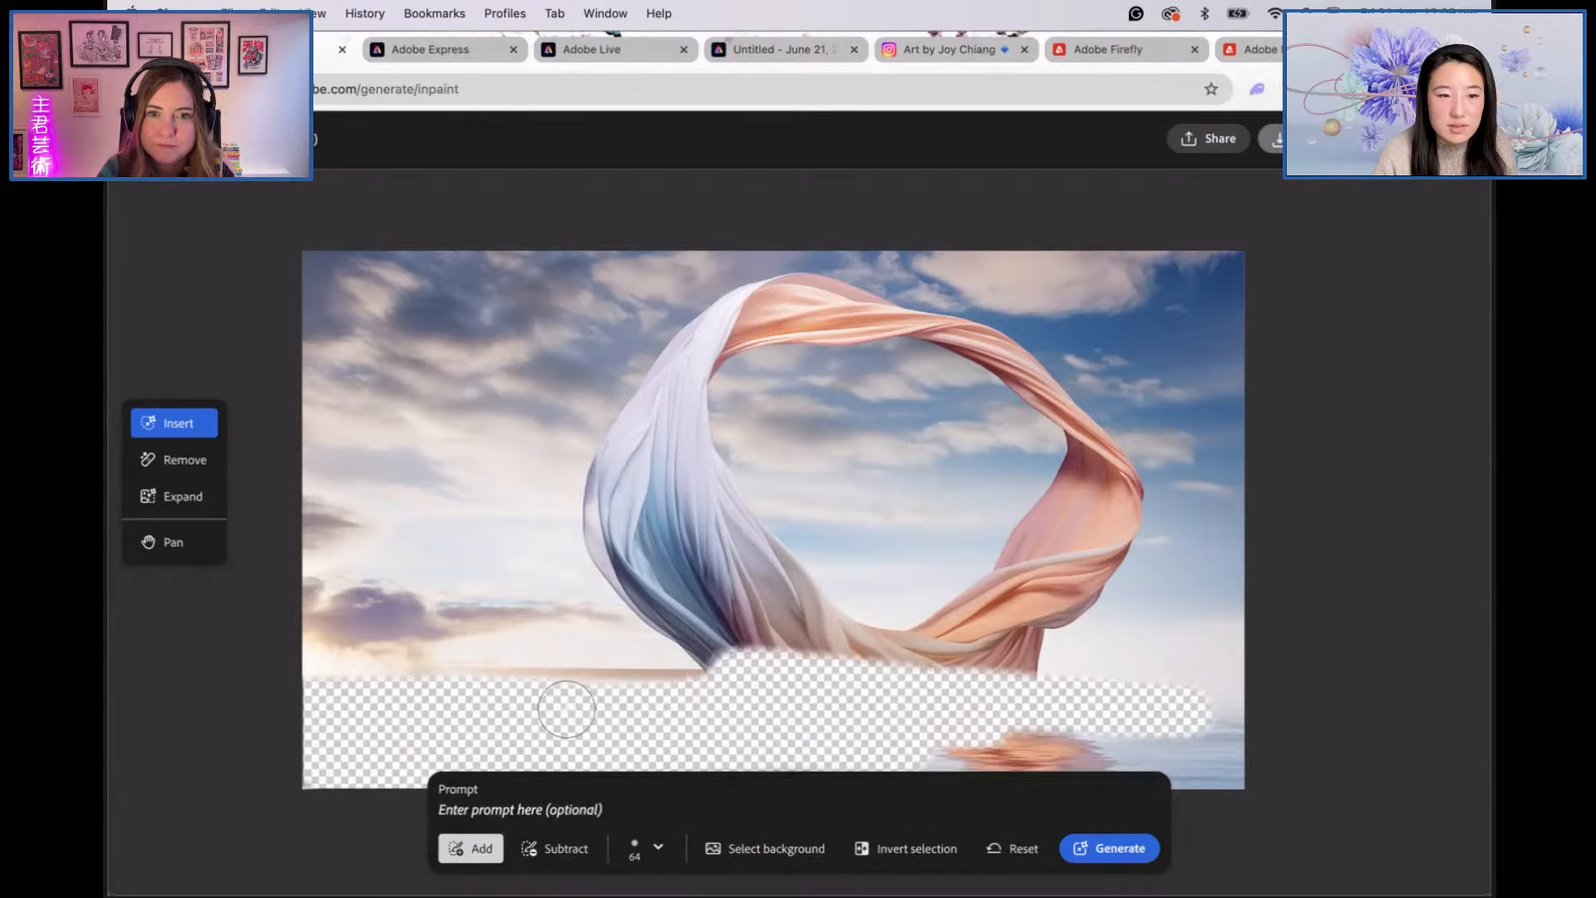
{"action": "right_click", "coordinate": [1000, 848]}
{"action": "left_click", "coordinate": [908, 784]}
{"action": "left_click", "coordinate": [1005, 849]}
Step: Brush over the entire water area beneath the blue-and-peach ring and try generating a fill without a prompt, then retry it
{"action": "mouse_move", "coordinate": [1269, 685]}
{"action": "left_mouse_down"}
{"action": "mouse_move", "coordinate": [403, 677]}
{"action": "mouse_move", "coordinate": [380, 695]}
{"action": "left_mouse_up"}
{"action": "mouse_move", "coordinate": [543, 684]}
{"action": "left_mouse_down"}
{"action": "mouse_move", "coordinate": [511, 757]}
{"action": "mouse_move", "coordinate": [304, 793]}
{"action": "mouse_move", "coordinate": [512, 803]}
{"action": "mouse_move", "coordinate": [920, 756]}
{"action": "mouse_move", "coordinate": [496, 719]}
{"action": "mouse_move", "coordinate": [1163, 714]}
{"action": "mouse_move", "coordinate": [1300, 733]}
{"action": "mouse_move", "coordinate": [1038, 745]}
{"action": "mouse_move", "coordinate": [1097, 774]}
{"action": "mouse_move", "coordinate": [940, 770]}
{"action": "mouse_move", "coordinate": [928, 732]}
{"action": "mouse_move", "coordinate": [916, 765]}
{"action": "mouse_move", "coordinate": [651, 774]}
{"action": "mouse_move", "coordinate": [945, 784]}
{"action": "mouse_move", "coordinate": [552, 741]}
{"action": "left_mouse_up"}
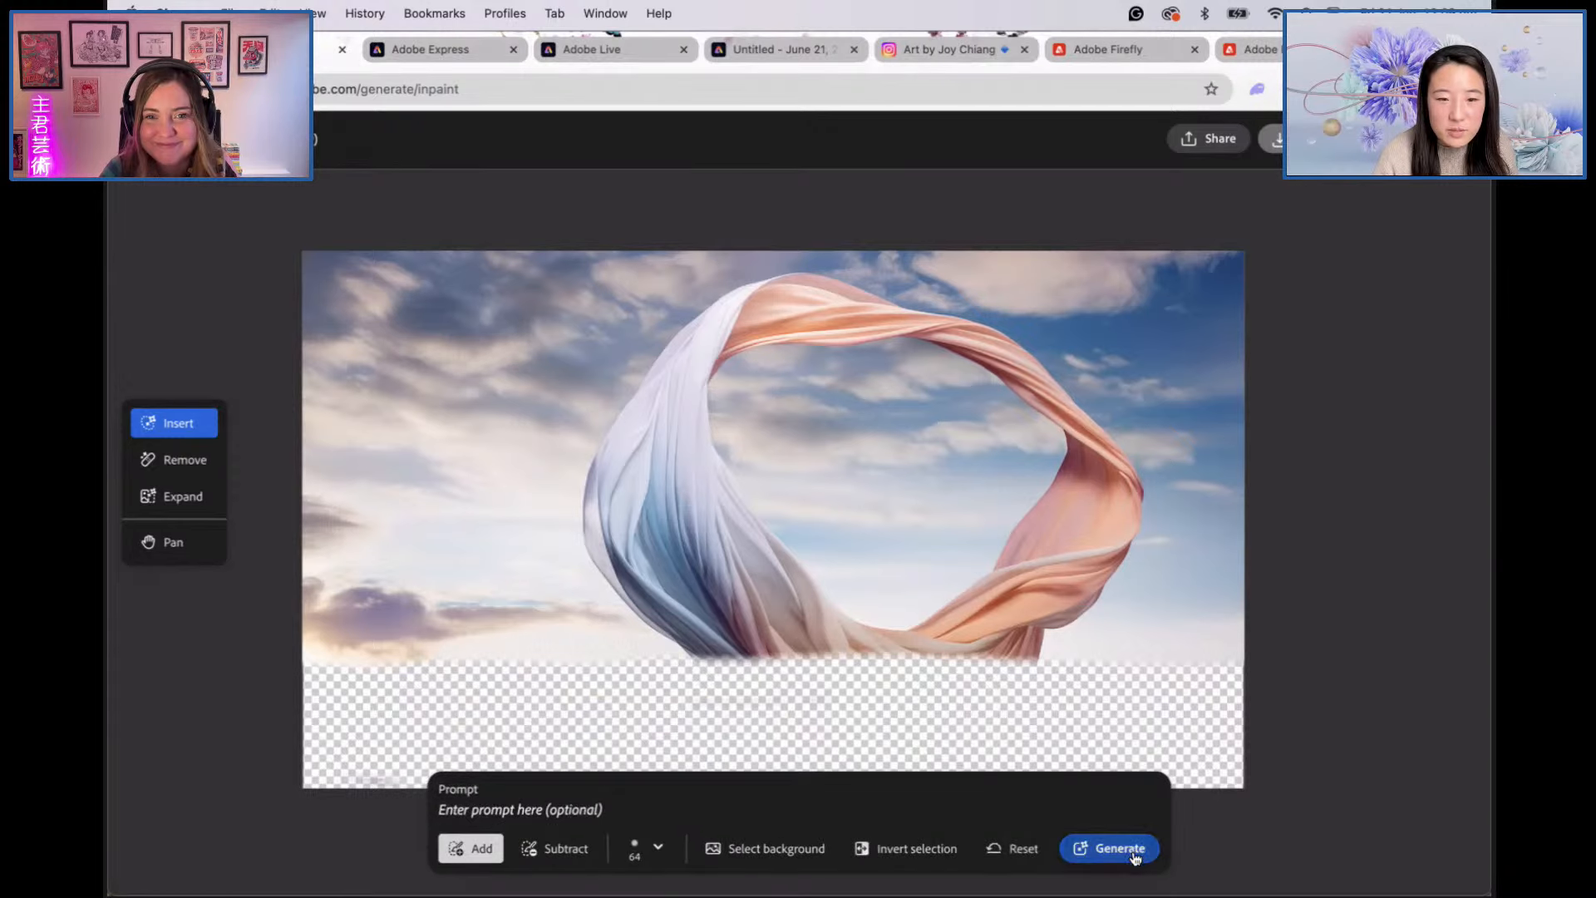
{"action": "left_click", "coordinate": [1134, 855]}
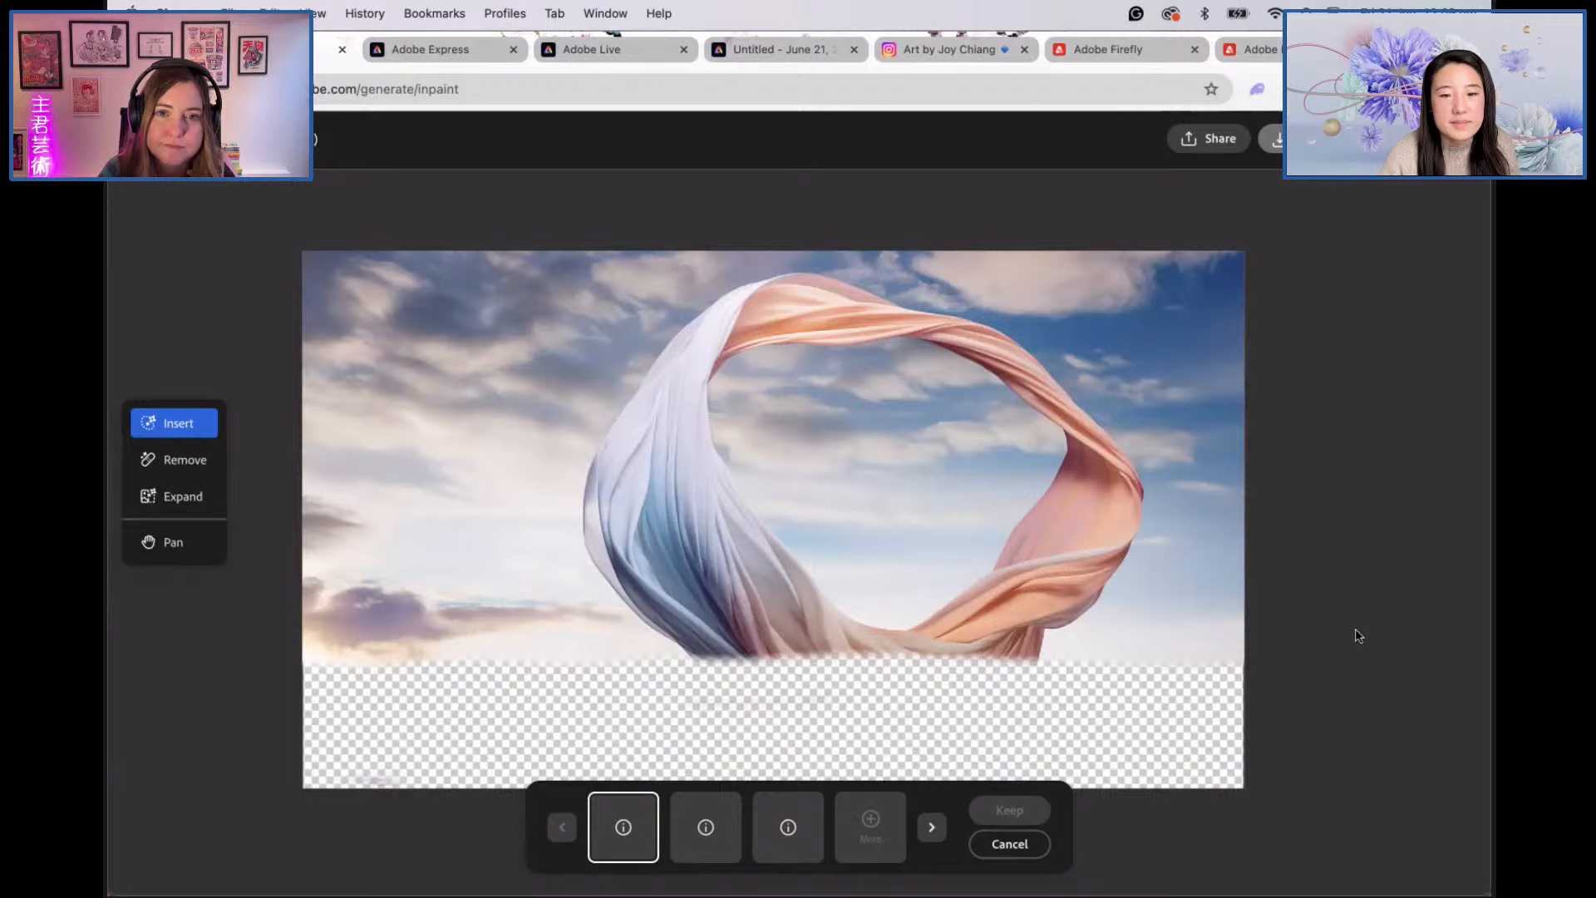
{"action": "left_click", "coordinate": [1008, 849]}
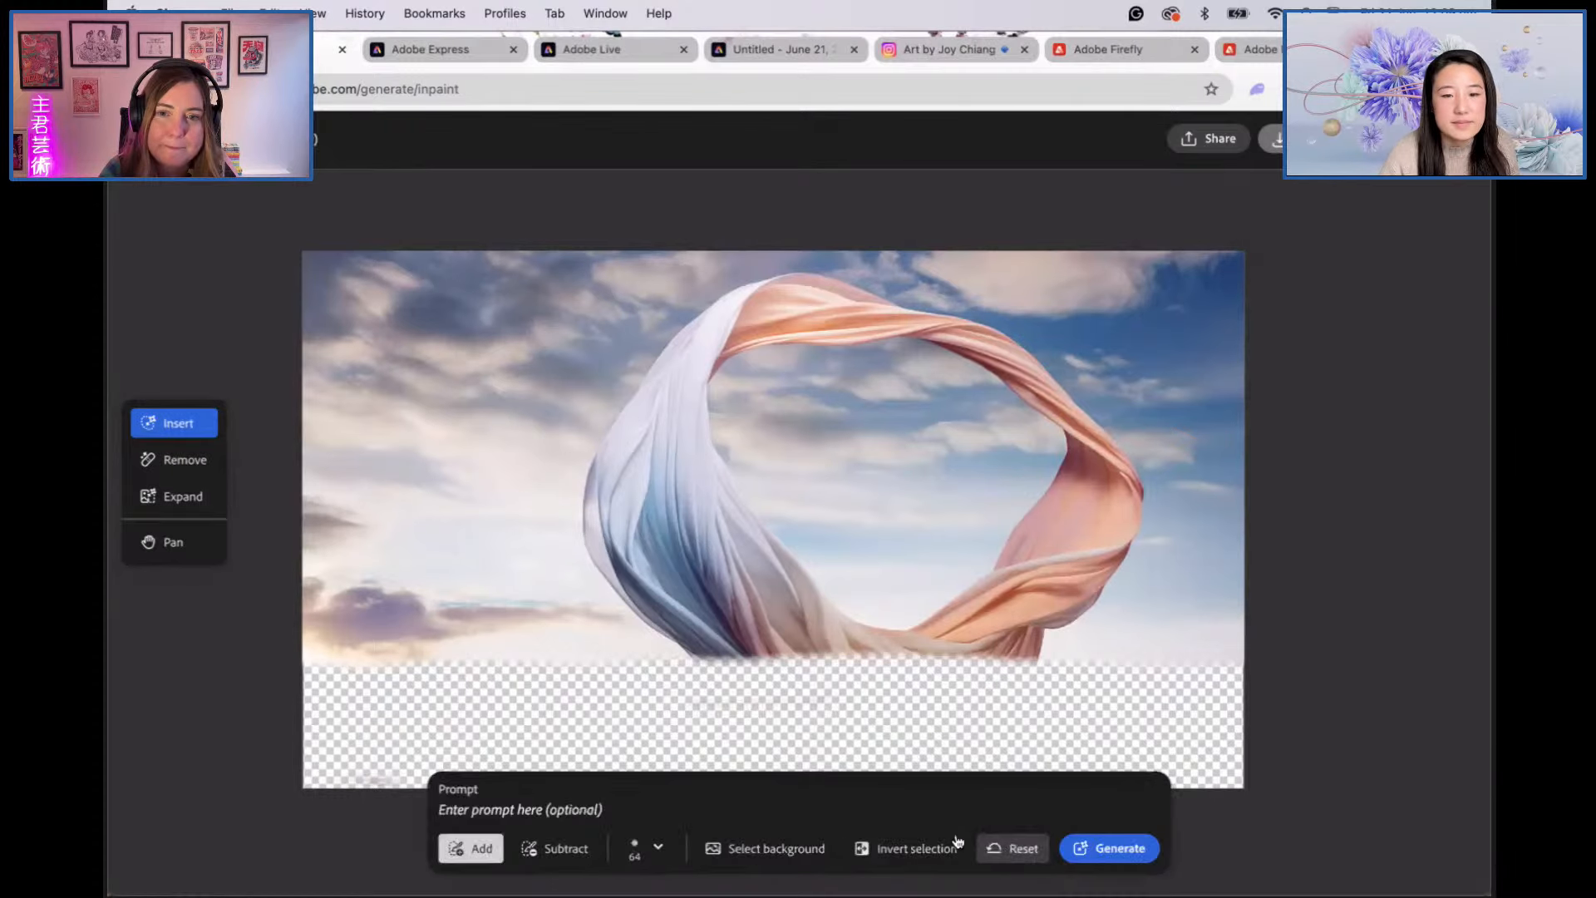
{"action": "left_click", "coordinate": [1114, 848]}
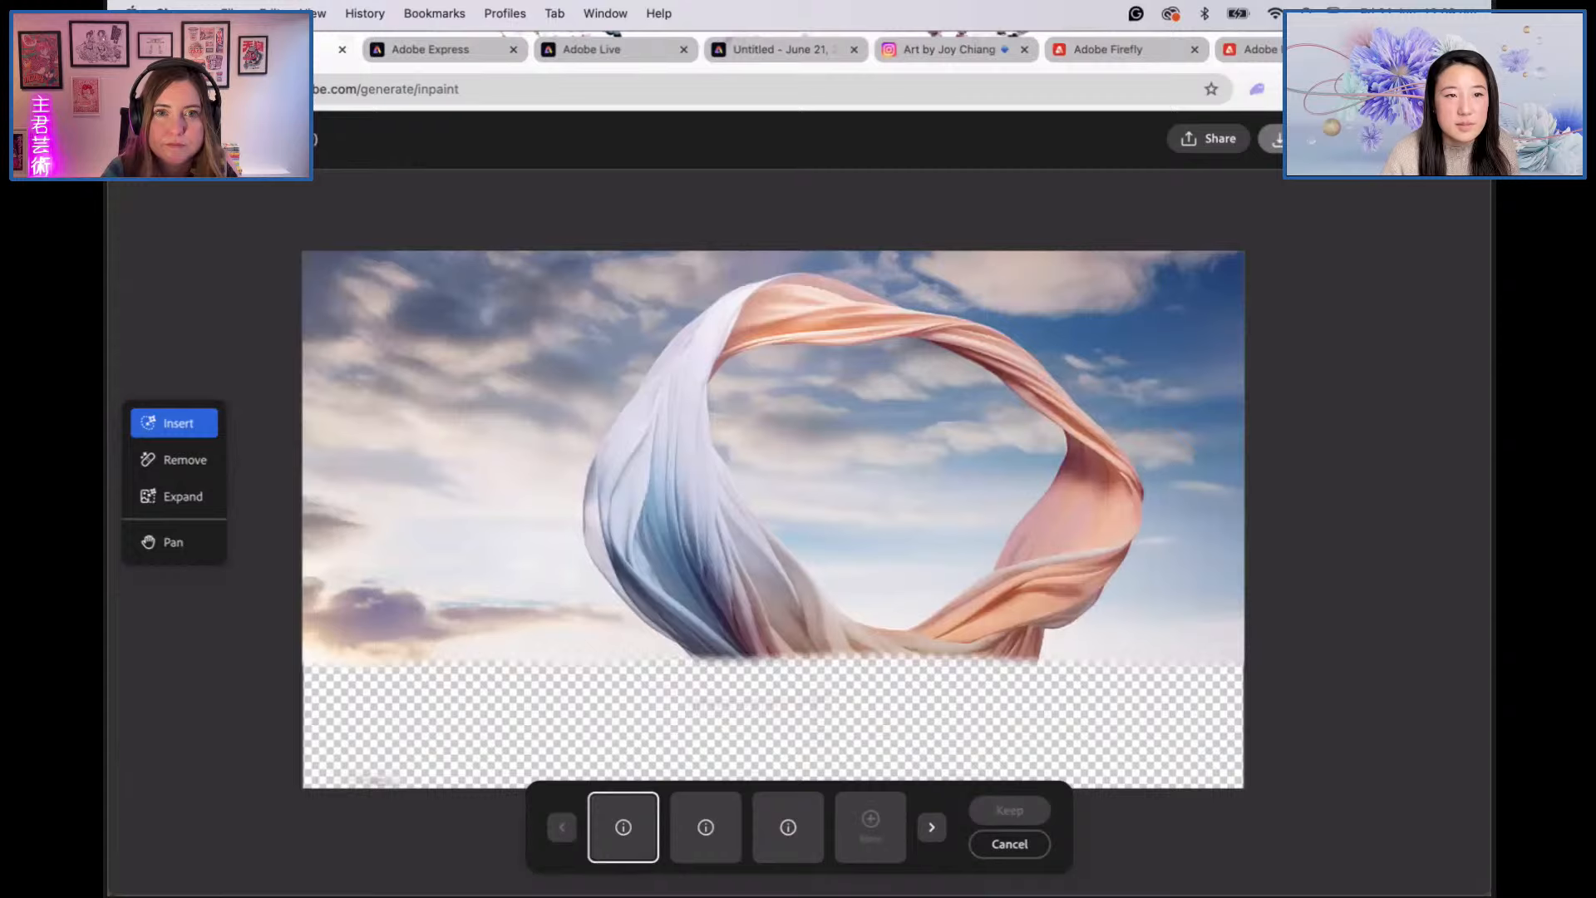
Step: Go back to the generated images and reopen the upper-right blue-and-peach fabric ring in Generative fill
{"action": "key", "text": "super+Left"}
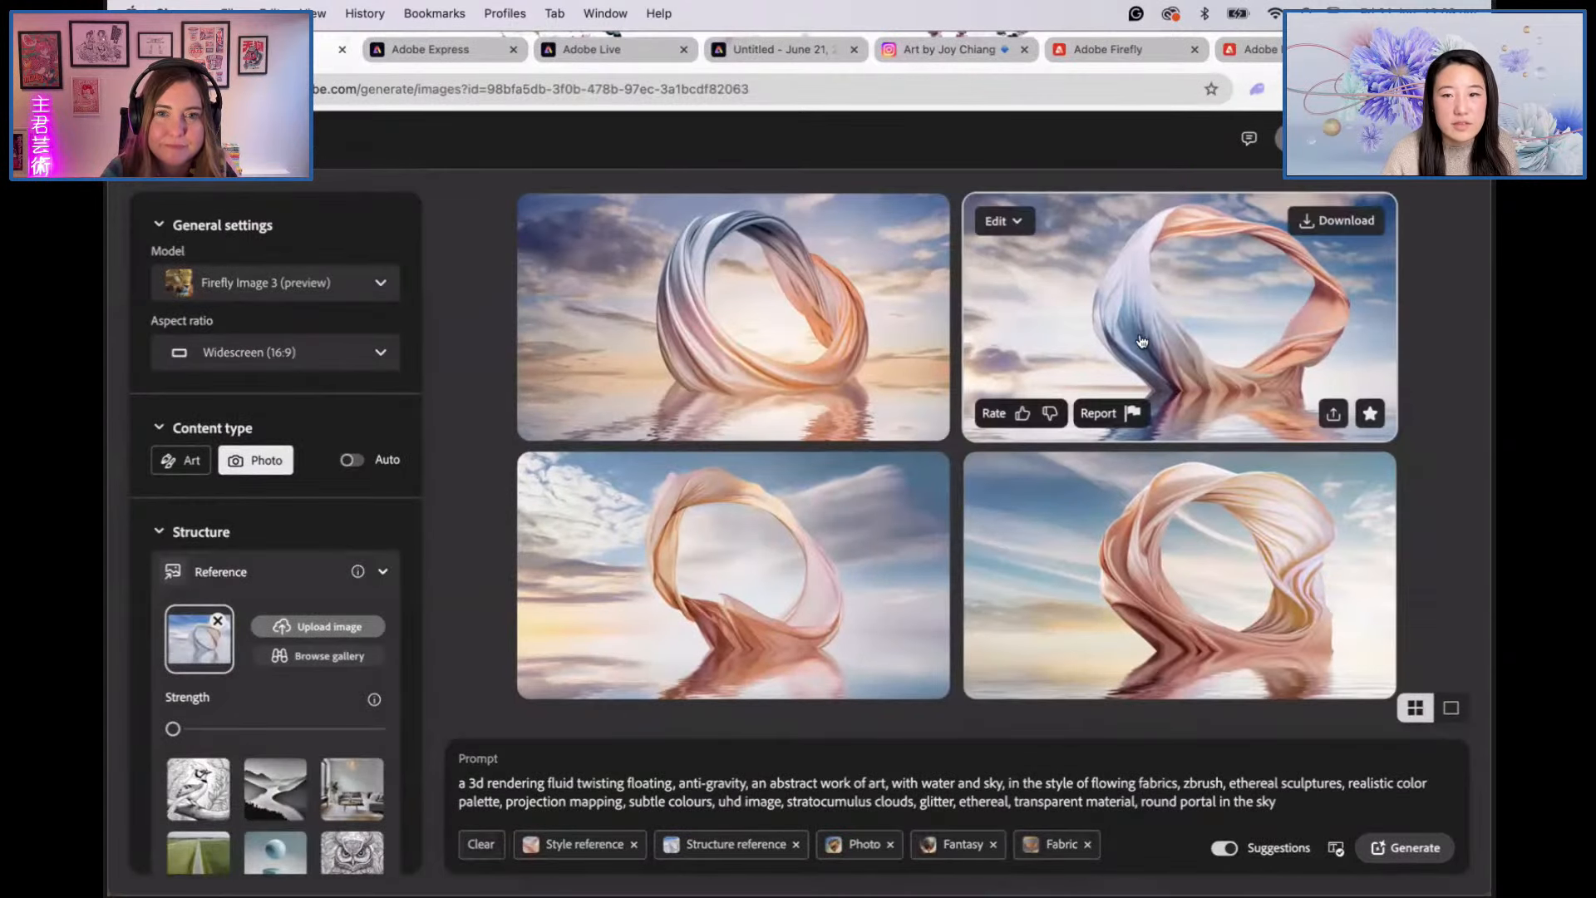
{"action": "left_click", "coordinate": [1004, 221]}
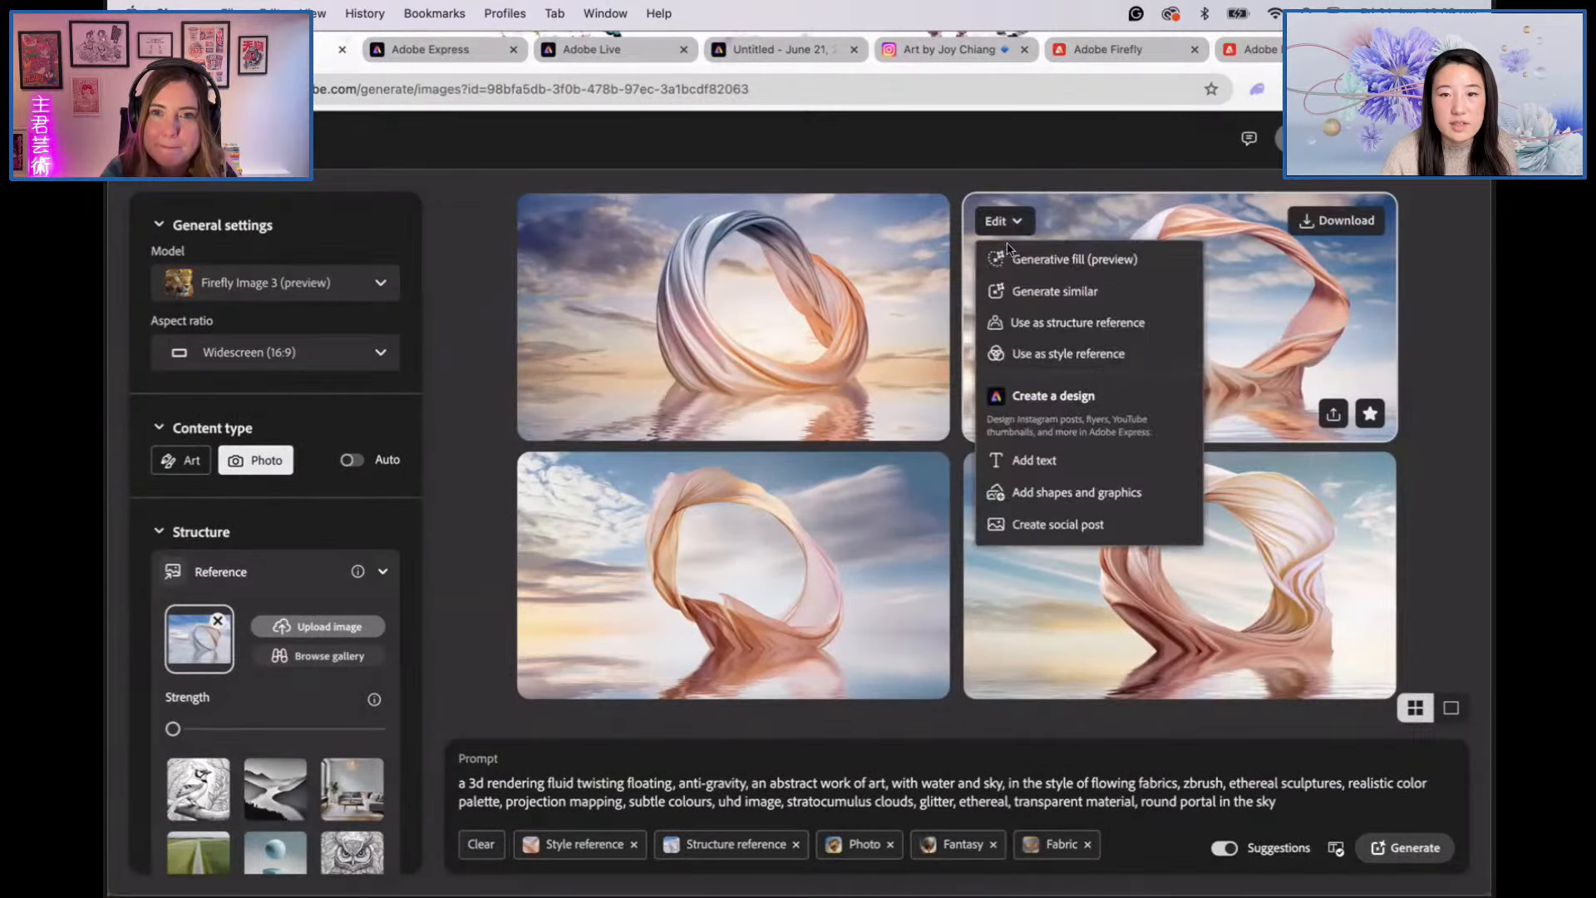
{"action": "left_click", "coordinate": [1017, 261]}
Step: Brush the whole water area below the reopened ring, try generating a promptless fill, and check its variations
{"action": "mouse_move", "coordinate": [746, 711]}
{"action": "left_mouse_down"}
{"action": "mouse_move", "coordinate": [268, 706]}
{"action": "mouse_move", "coordinate": [1326, 698]}
{"action": "mouse_move", "coordinate": [1338, 720]}
{"action": "mouse_move", "coordinate": [1076, 738]}
{"action": "mouse_move", "coordinate": [227, 719]}
{"action": "mouse_move", "coordinate": [632, 753]}
{"action": "mouse_move", "coordinate": [1135, 761]}
{"action": "mouse_move", "coordinate": [982, 782]}
{"action": "mouse_move", "coordinate": [707, 777]}
{"action": "left_mouse_up"}
{"action": "mouse_move", "coordinate": [300, 753]}
{"action": "left_mouse_down"}
{"action": "mouse_move", "coordinate": [371, 777]}
{"action": "mouse_move", "coordinate": [266, 802]}
{"action": "left_mouse_up"}
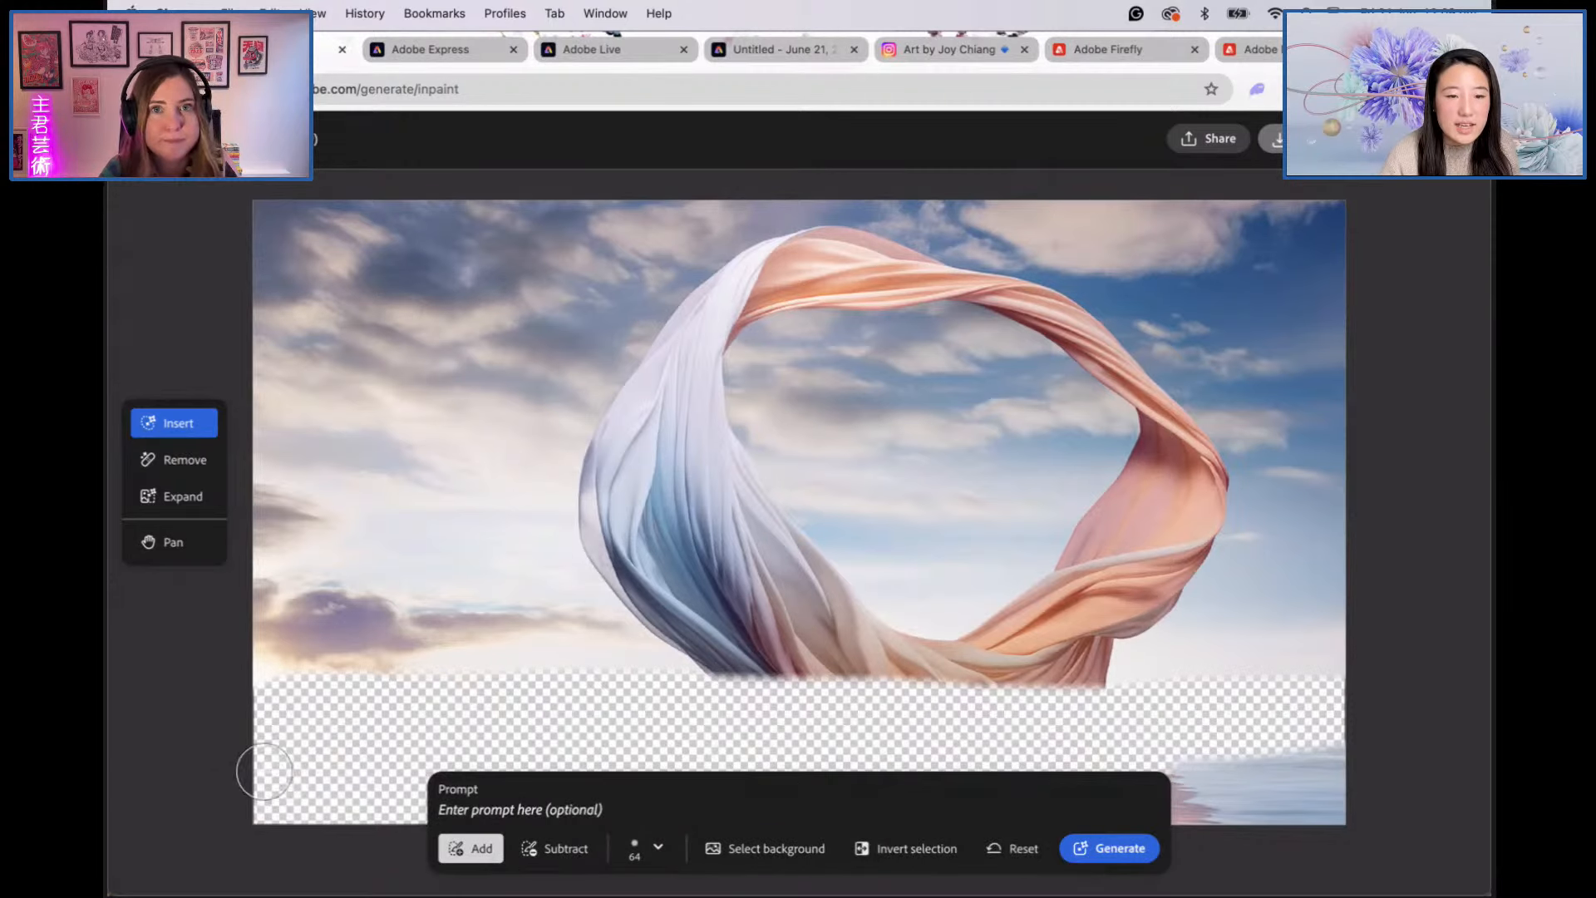
{"action": "mouse_move", "coordinate": [1067, 757]}
{"action": "left_mouse_down"}
{"action": "mouse_move", "coordinate": [1330, 746]}
{"action": "mouse_move", "coordinate": [1316, 767]}
{"action": "mouse_move", "coordinate": [1161, 795]}
{"action": "mouse_move", "coordinate": [1331, 822]}
{"action": "left_mouse_up"}
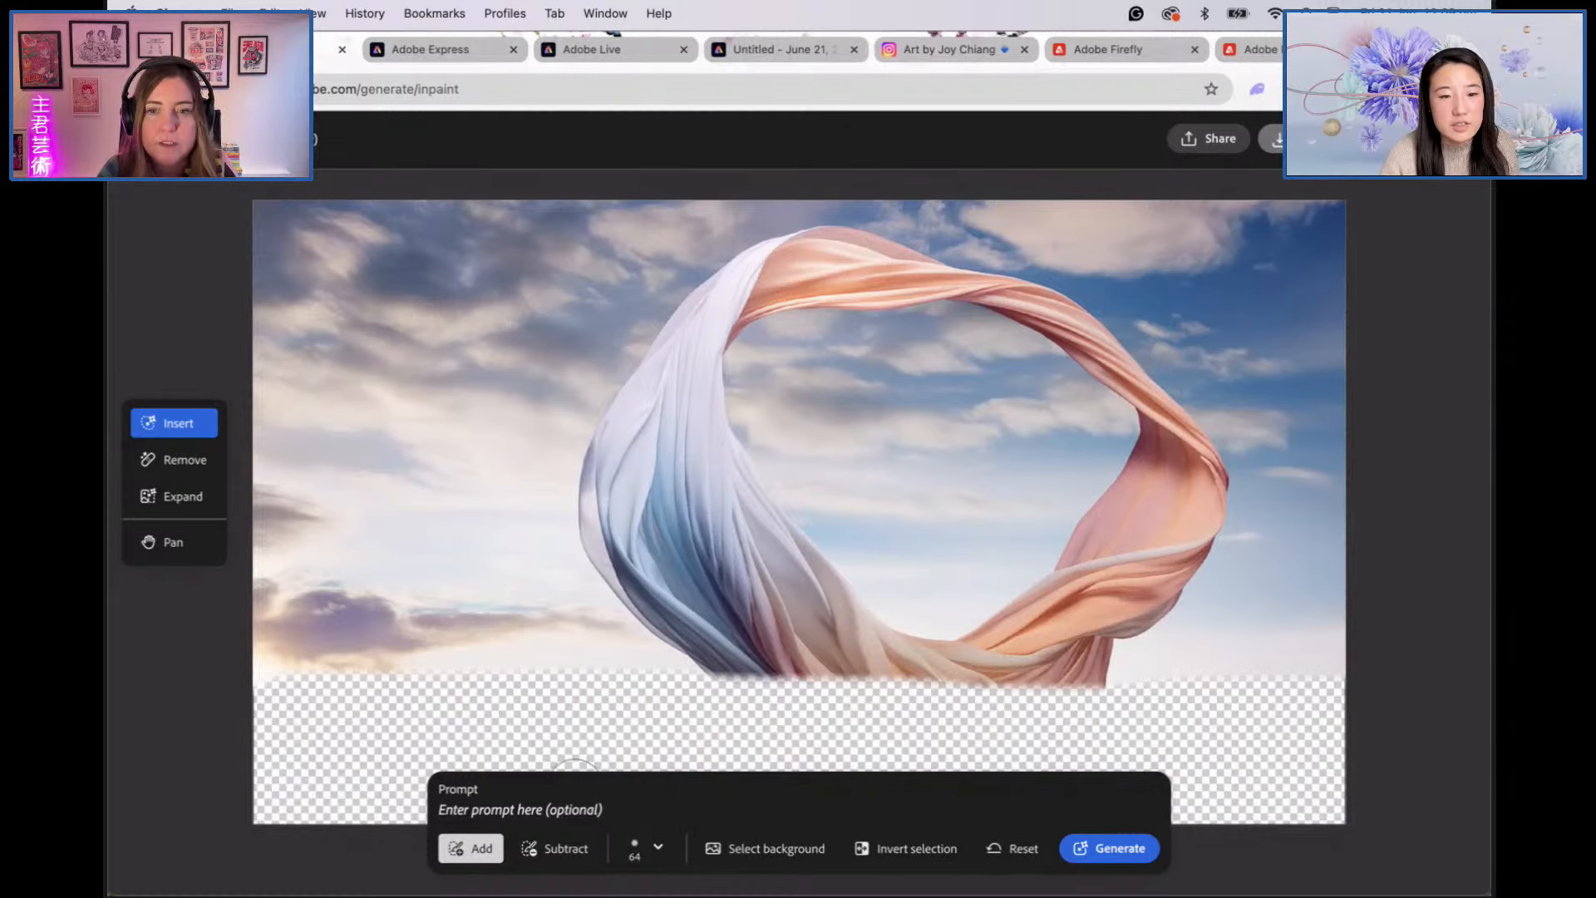
{"action": "left_click", "coordinate": [1120, 849]}
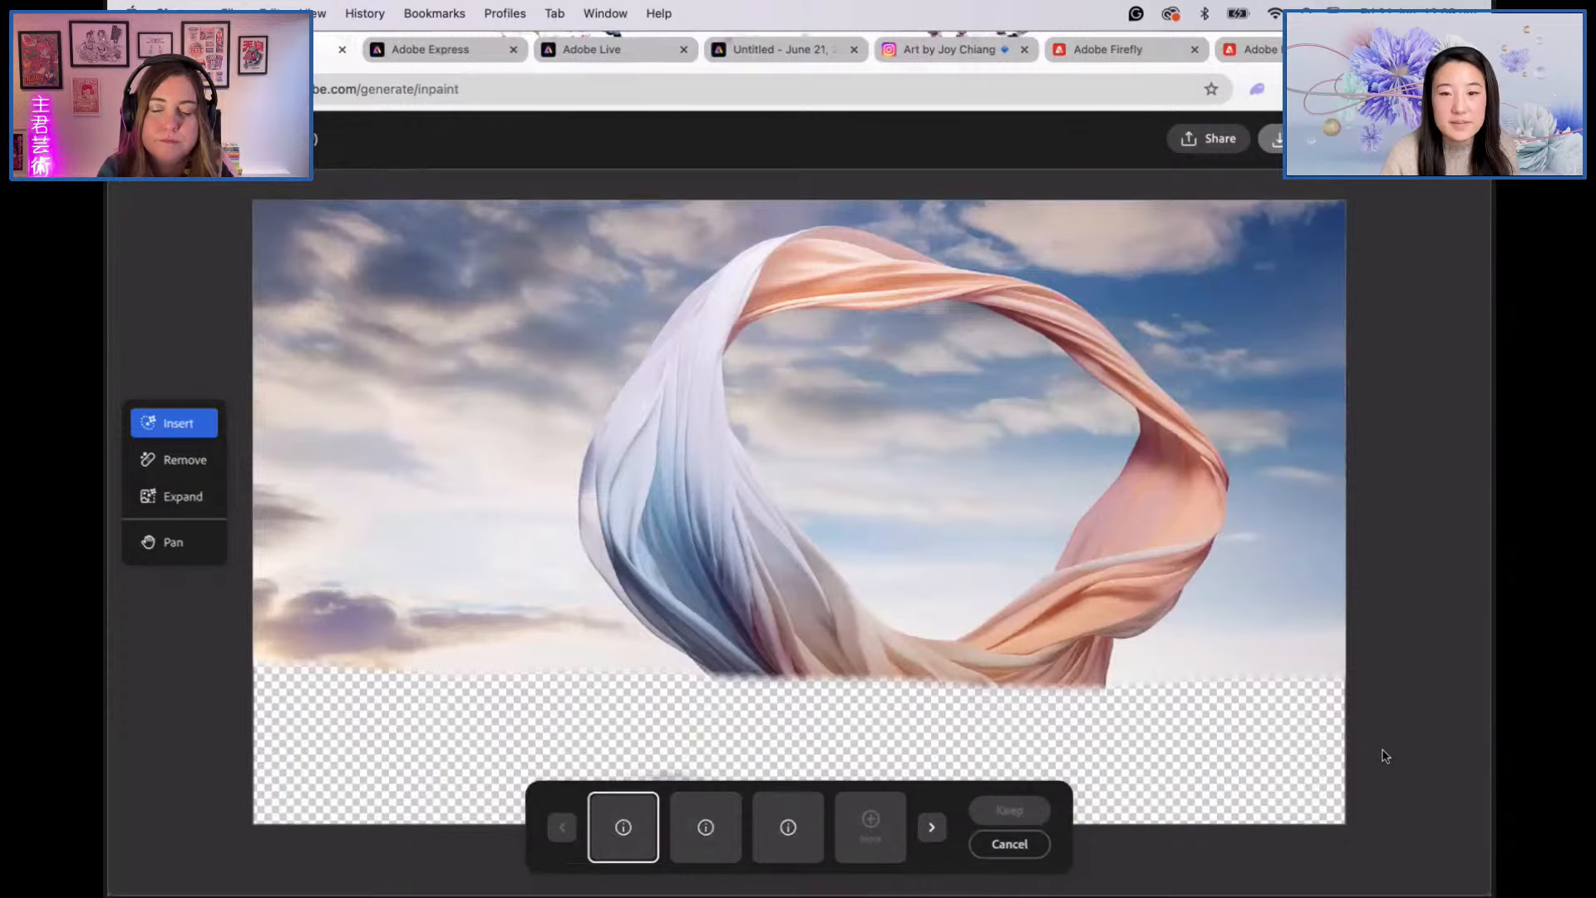
{"action": "left_click", "coordinate": [706, 834]}
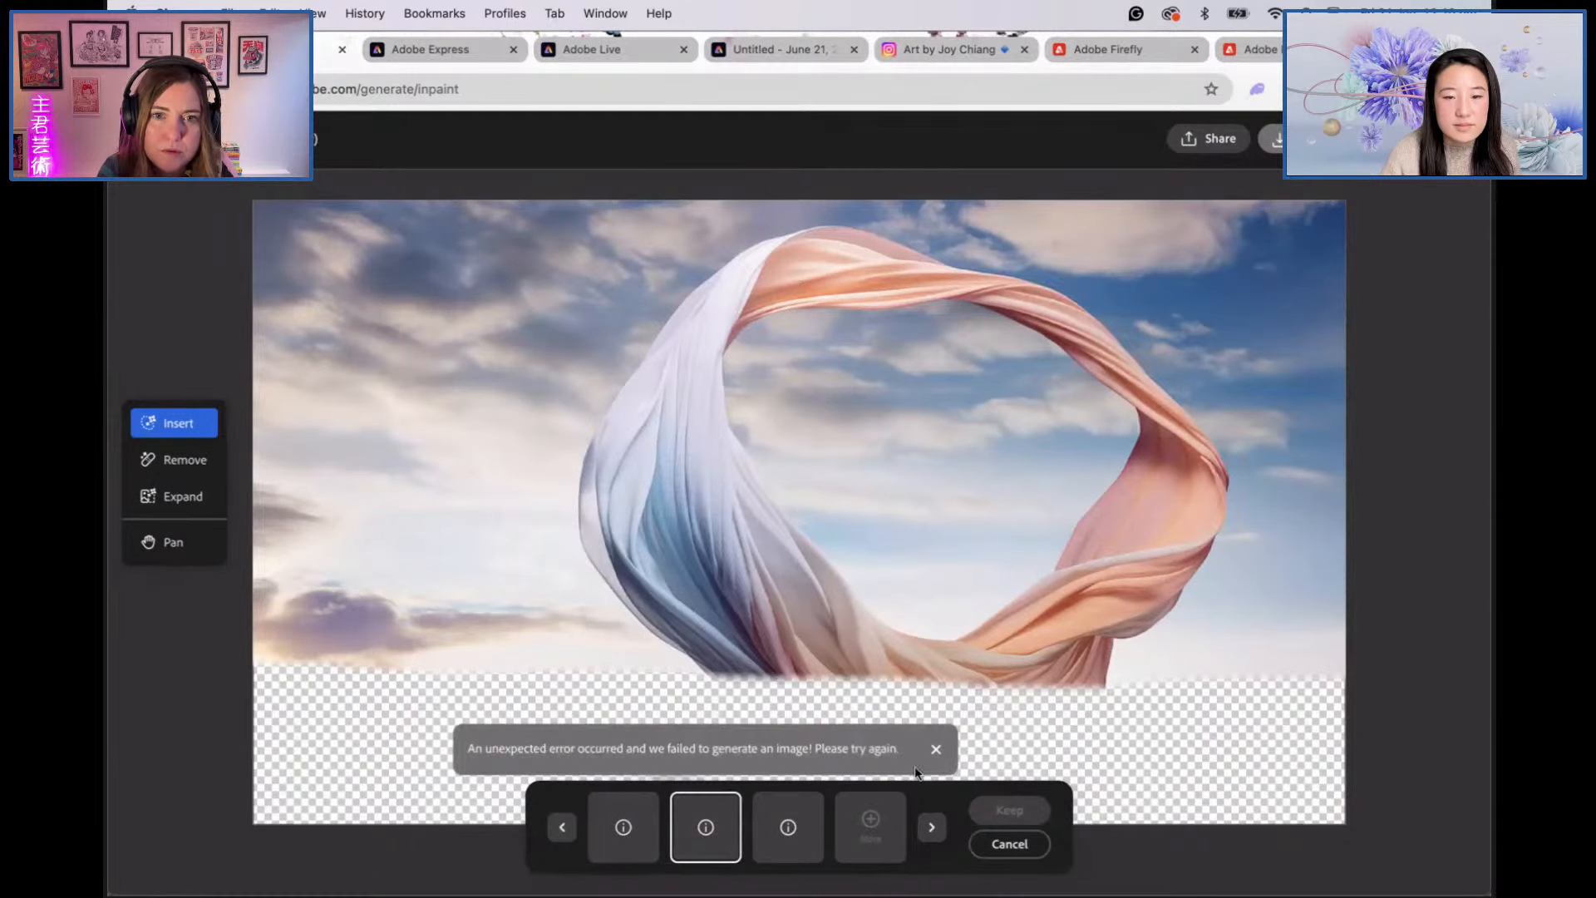
{"action": "left_click", "coordinate": [937, 750]}
{"action": "left_click", "coordinate": [644, 834]}
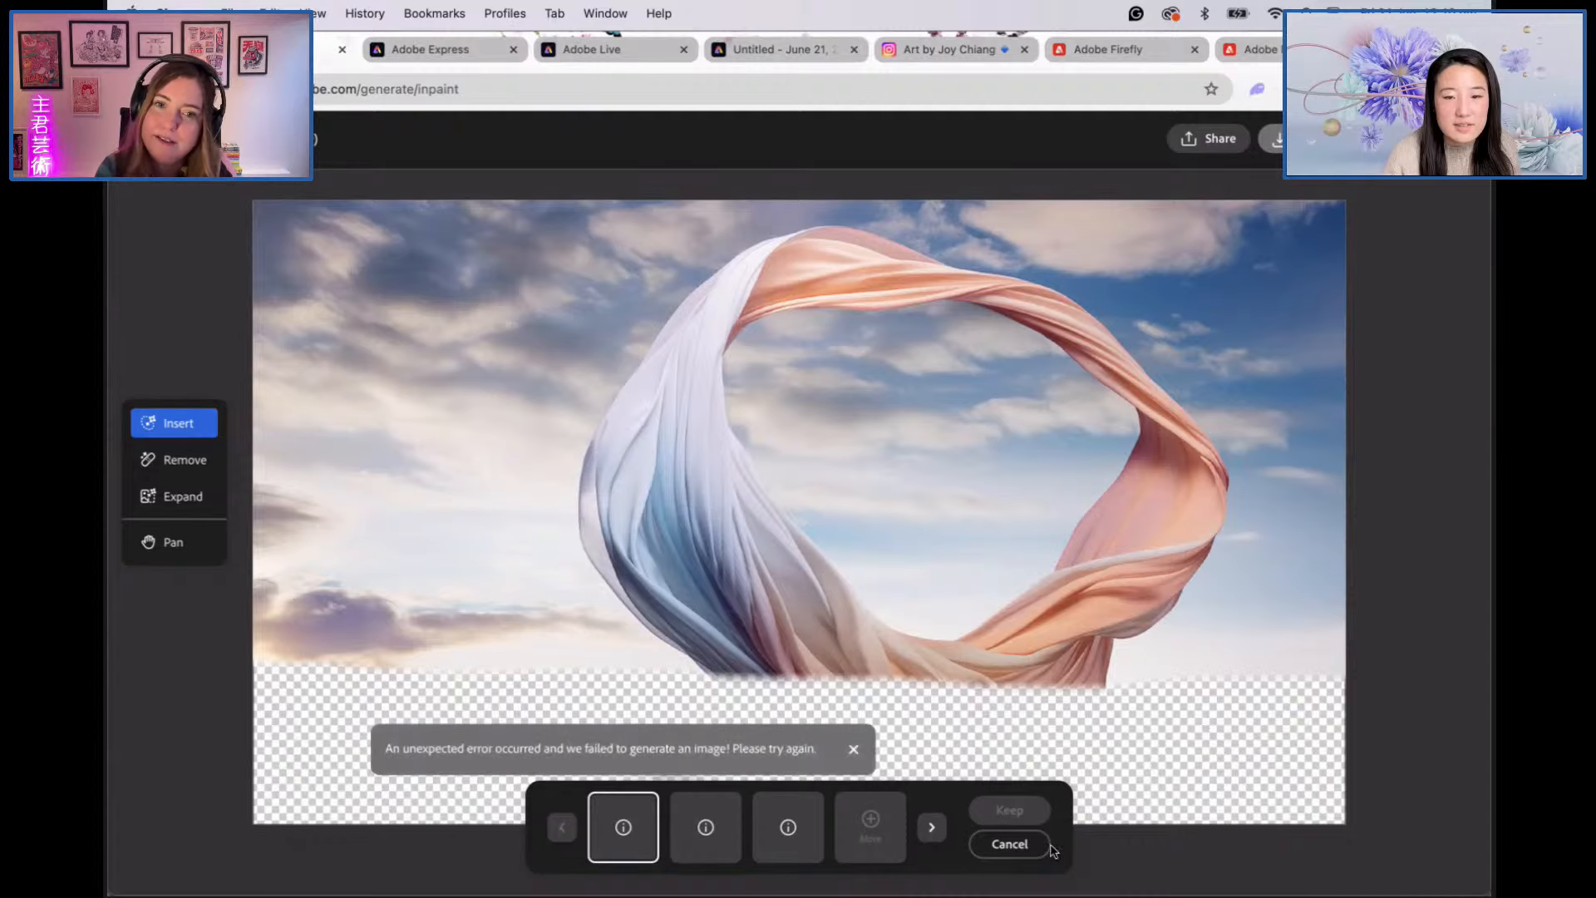
Step: Return to the generated images and open the upper-left silver-and-orange twisted fabric ring in Generative fill
{"action": "left_click", "coordinate": [127, 88]}
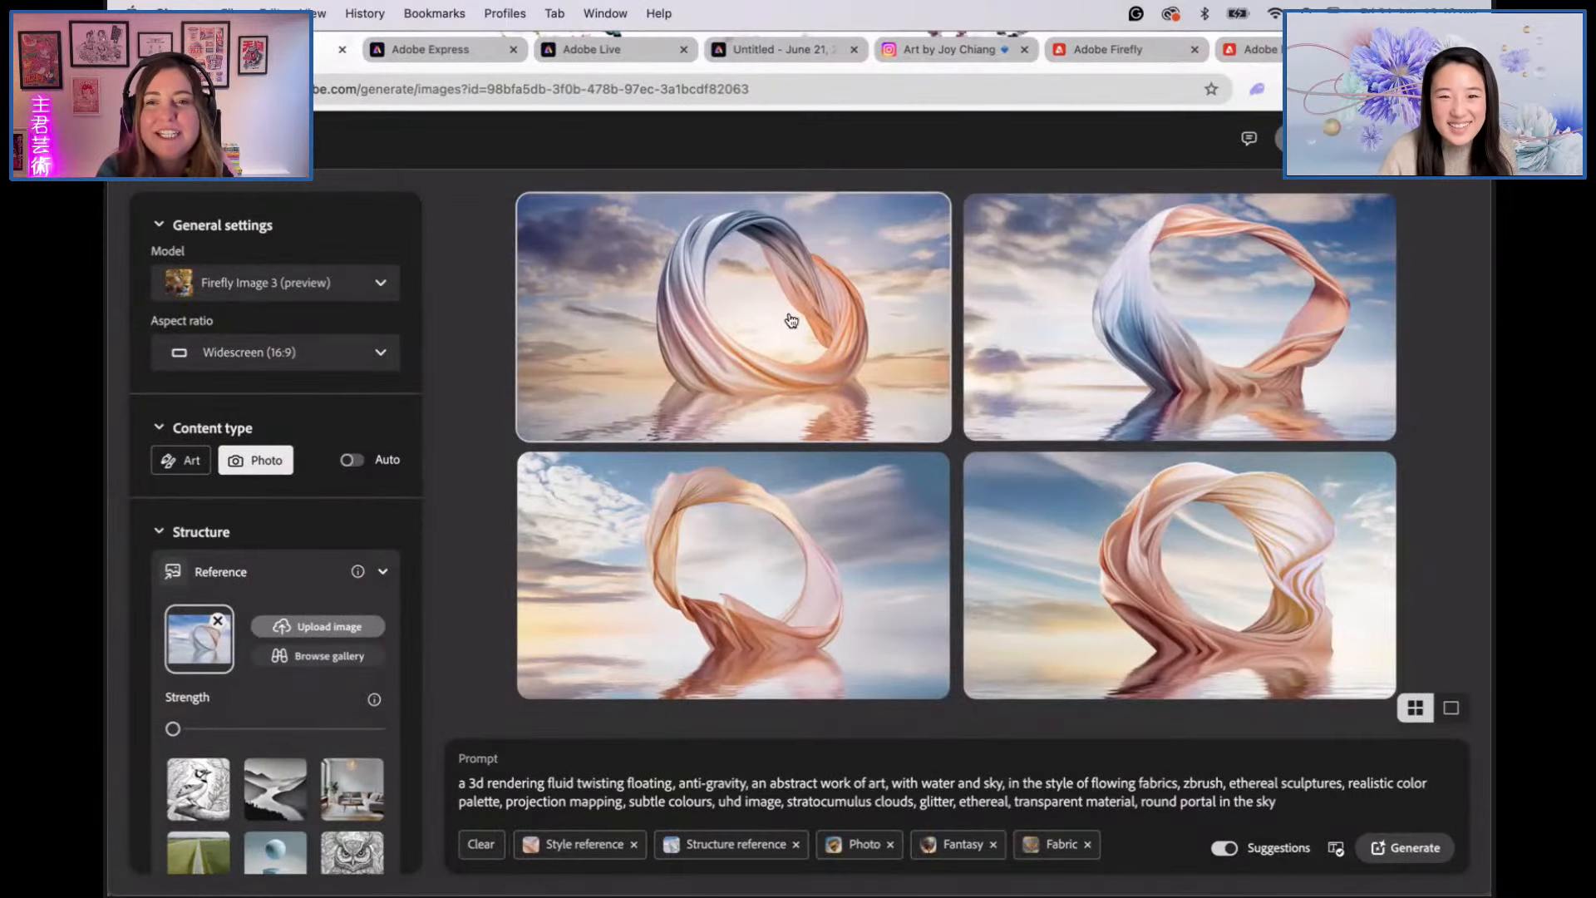
{"action": "left_click", "coordinate": [583, 237]}
{"action": "left_click", "coordinate": [587, 257]}
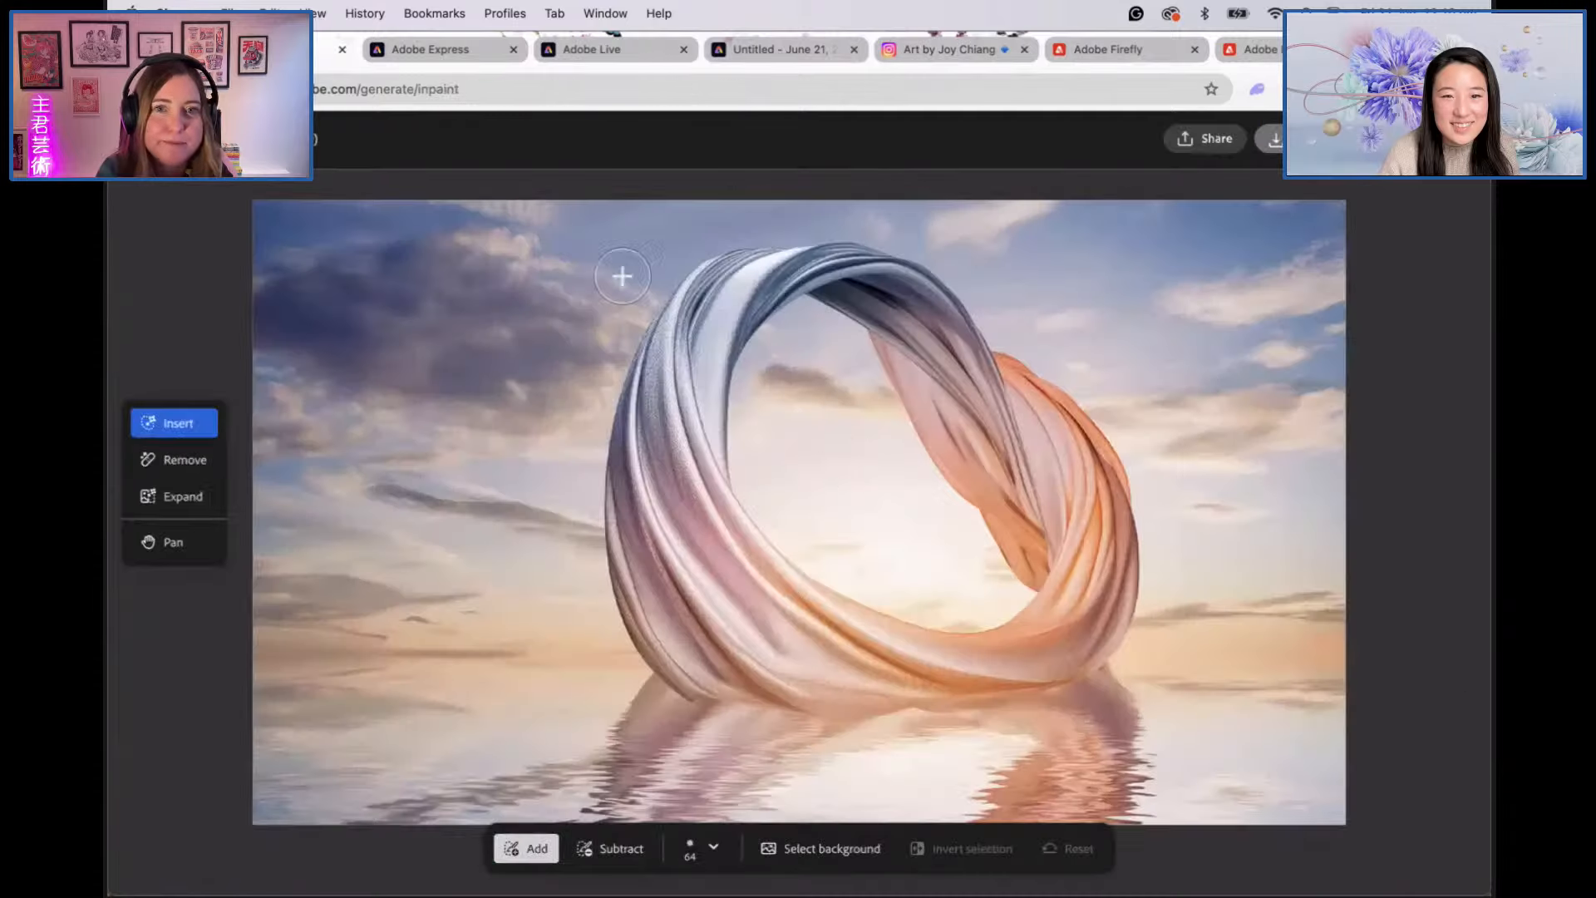
Step: Brush over all the water and reflections below the silver-and-orange ring and generate a replacement without a prompt
{"action": "mouse_move", "coordinate": [857, 723]}
{"action": "left_mouse_down"}
{"action": "mouse_move", "coordinate": [238, 695]}
{"action": "mouse_move", "coordinate": [559, 737]}
{"action": "mouse_move", "coordinate": [373, 726]}
{"action": "mouse_move", "coordinate": [302, 750]}
{"action": "mouse_move", "coordinate": [406, 800]}
{"action": "mouse_move", "coordinate": [293, 810]}
{"action": "mouse_move", "coordinate": [631, 791]}
{"action": "mouse_move", "coordinate": [699, 770]}
{"action": "mouse_move", "coordinate": [234, 813]}
{"action": "mouse_move", "coordinate": [770, 748]}
{"action": "mouse_move", "coordinate": [621, 742]}
{"action": "mouse_move", "coordinate": [1086, 727]}
{"action": "mouse_move", "coordinate": [869, 737]}
{"action": "mouse_move", "coordinate": [984, 720]}
{"action": "mouse_move", "coordinate": [742, 788]}
{"action": "mouse_move", "coordinate": [822, 811]}
{"action": "mouse_move", "coordinate": [1119, 792]}
{"action": "mouse_move", "coordinate": [1037, 789]}
{"action": "mouse_move", "coordinate": [1144, 766]}
{"action": "mouse_move", "coordinate": [923, 780]}
{"action": "mouse_move", "coordinate": [1075, 733]}
{"action": "mouse_move", "coordinate": [1012, 735]}
{"action": "mouse_move", "coordinate": [1093, 701]}
{"action": "mouse_move", "coordinate": [1352, 694]}
{"action": "mouse_move", "coordinate": [1112, 681]}
{"action": "mouse_move", "coordinate": [1053, 695]}
{"action": "mouse_move", "coordinate": [1049, 714]}
{"action": "mouse_move", "coordinate": [1346, 722]}
{"action": "mouse_move", "coordinate": [1088, 742]}
{"action": "mouse_move", "coordinate": [1317, 747]}
{"action": "mouse_move", "coordinate": [1351, 779]}
{"action": "mouse_move", "coordinate": [1245, 789]}
{"action": "mouse_move", "coordinate": [1122, 832]}
{"action": "left_mouse_up"}
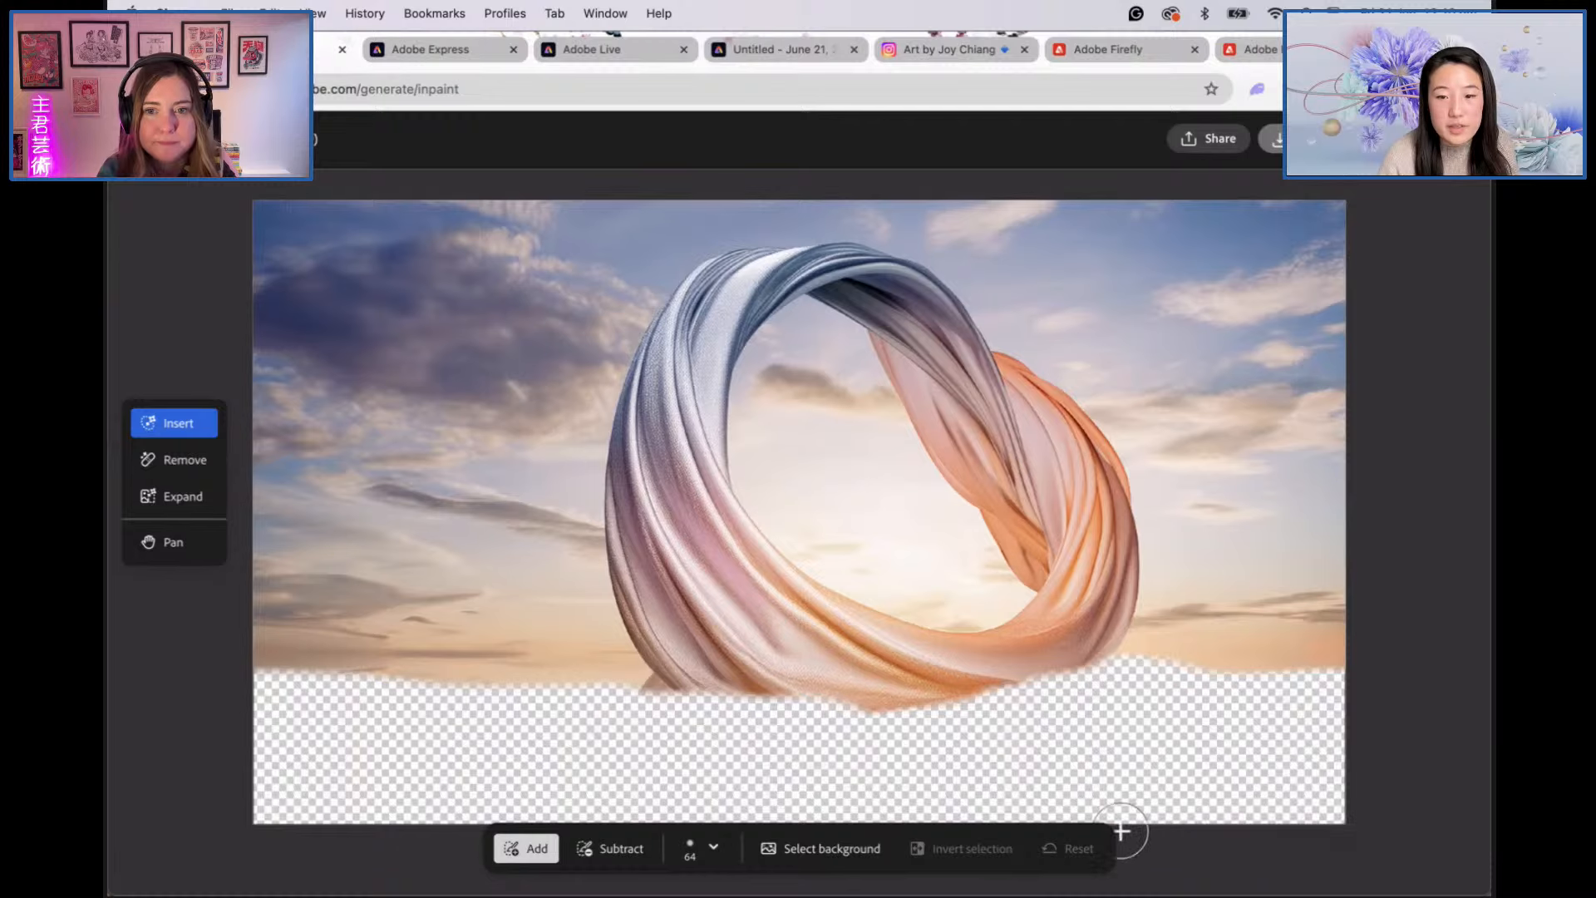
{"action": "mouse_move", "coordinate": [711, 715]}
{"action": "left_mouse_down"}
{"action": "mouse_move", "coordinate": [648, 688]}
{"action": "mouse_move", "coordinate": [262, 666]}
{"action": "left_mouse_up"}
{"action": "left_click", "coordinate": [1110, 848]}
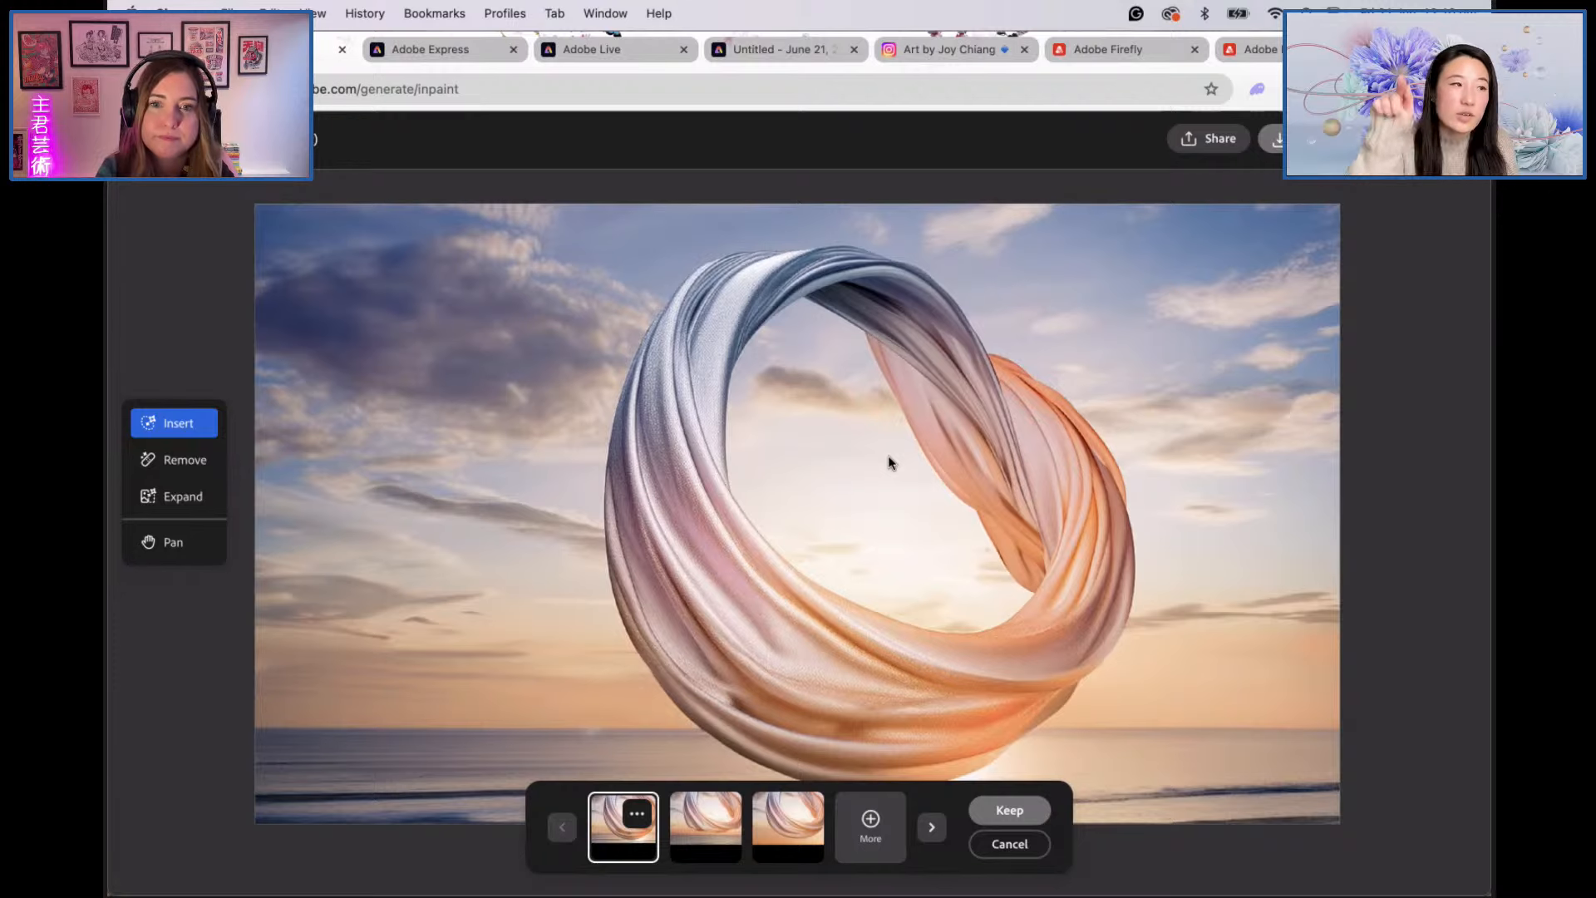
Step: Compare the three generated ocean variations, download the first one, and keep it
{"action": "left_click", "coordinate": [716, 828]}
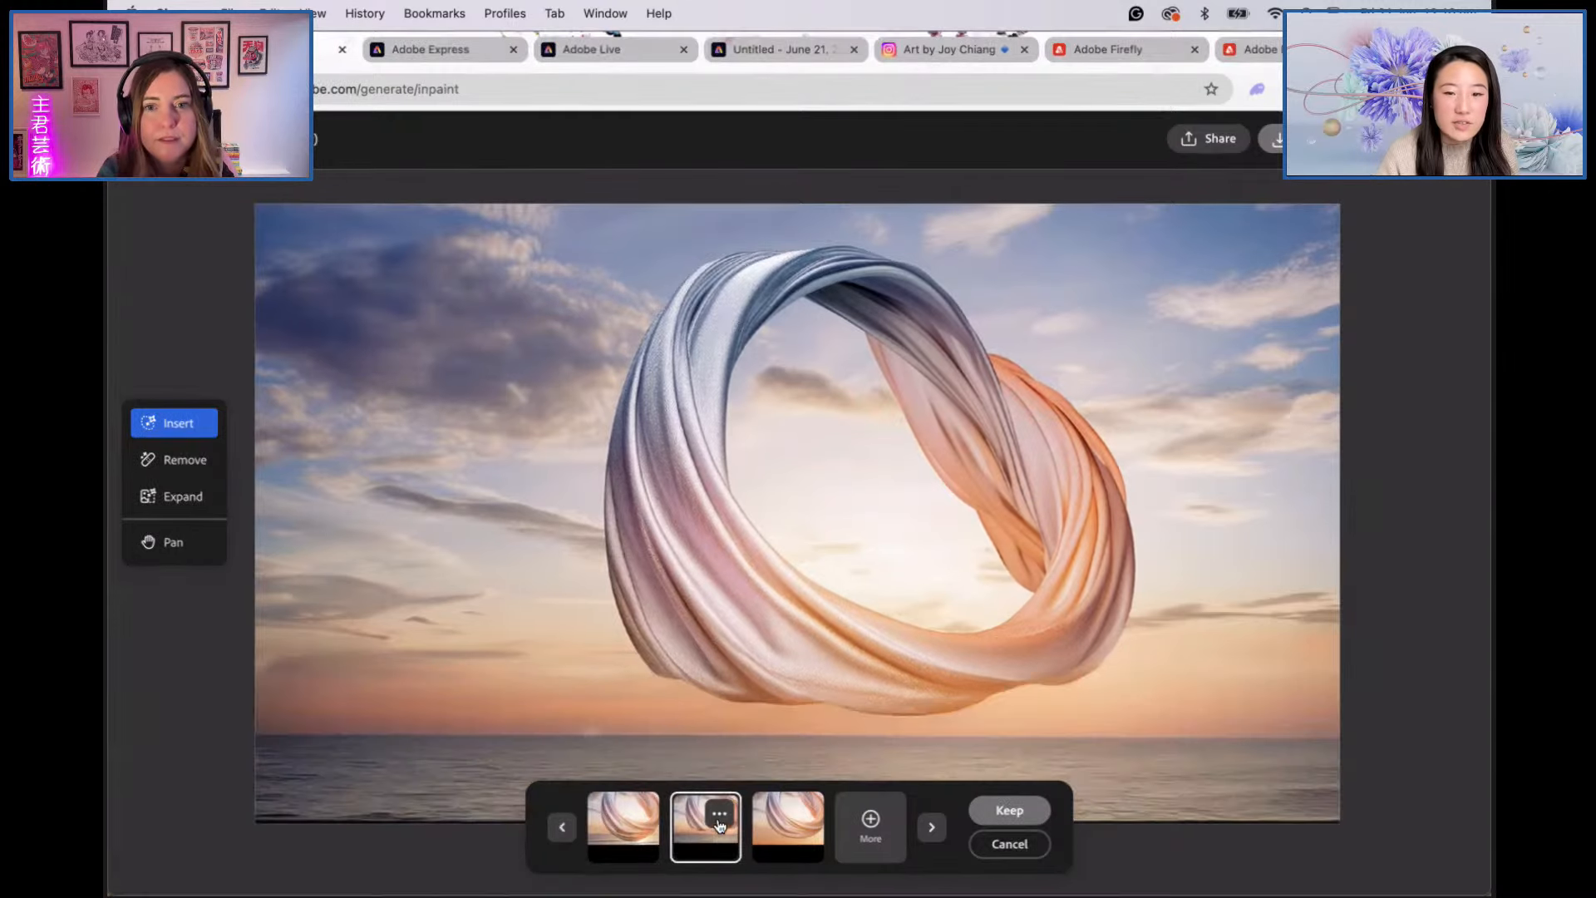
{"action": "left_click", "coordinate": [793, 838]}
{"action": "left_click", "coordinate": [715, 848]}
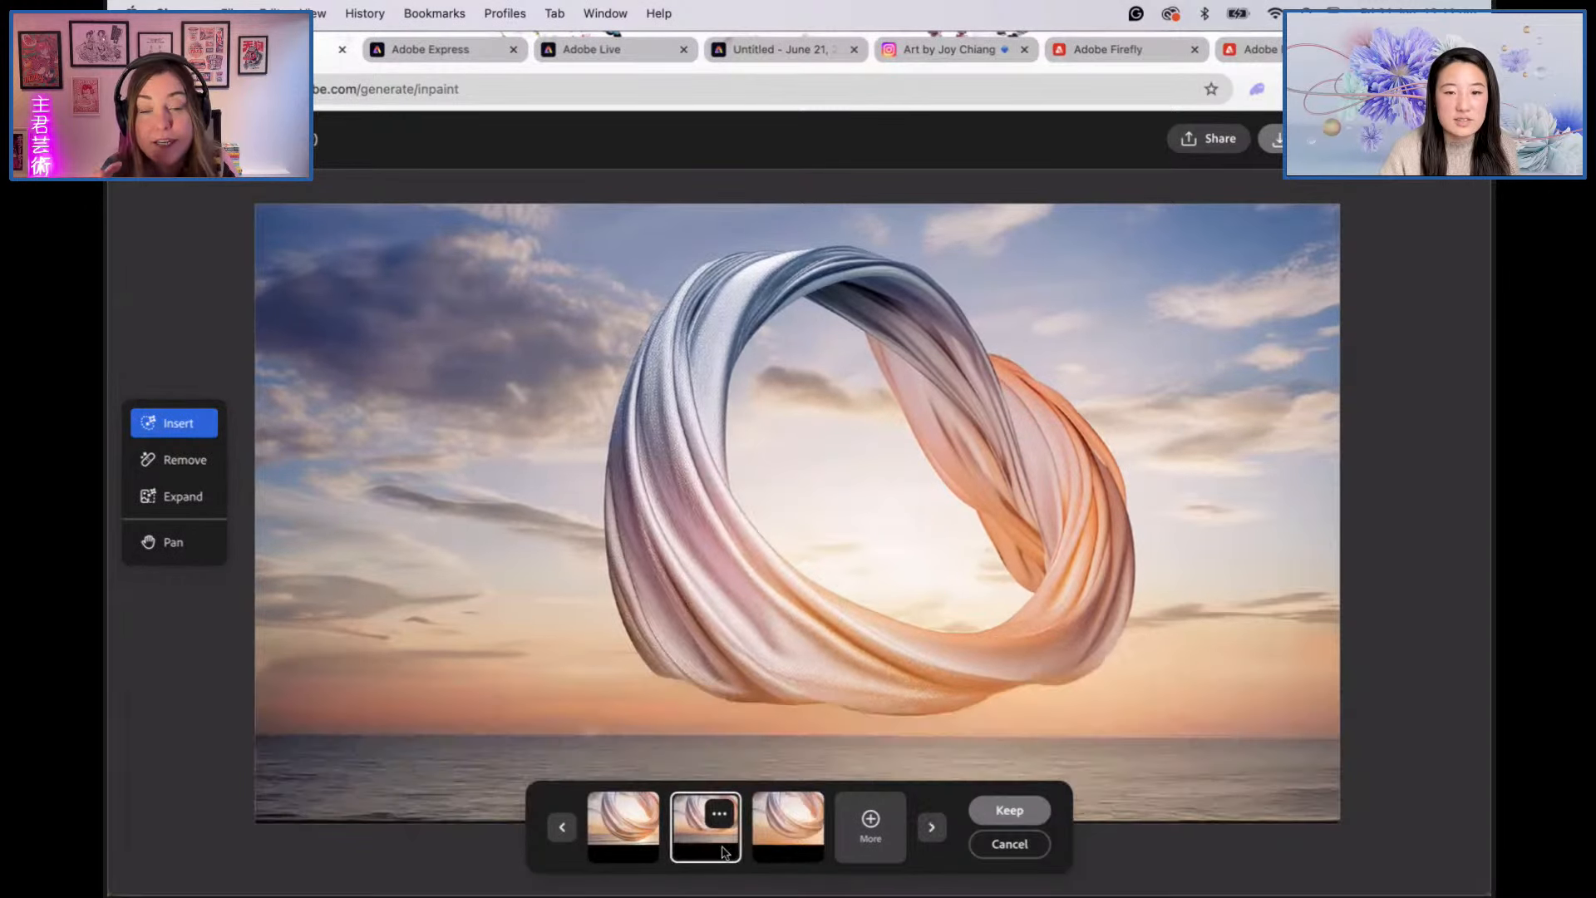
{"action": "left_click", "coordinate": [640, 846]}
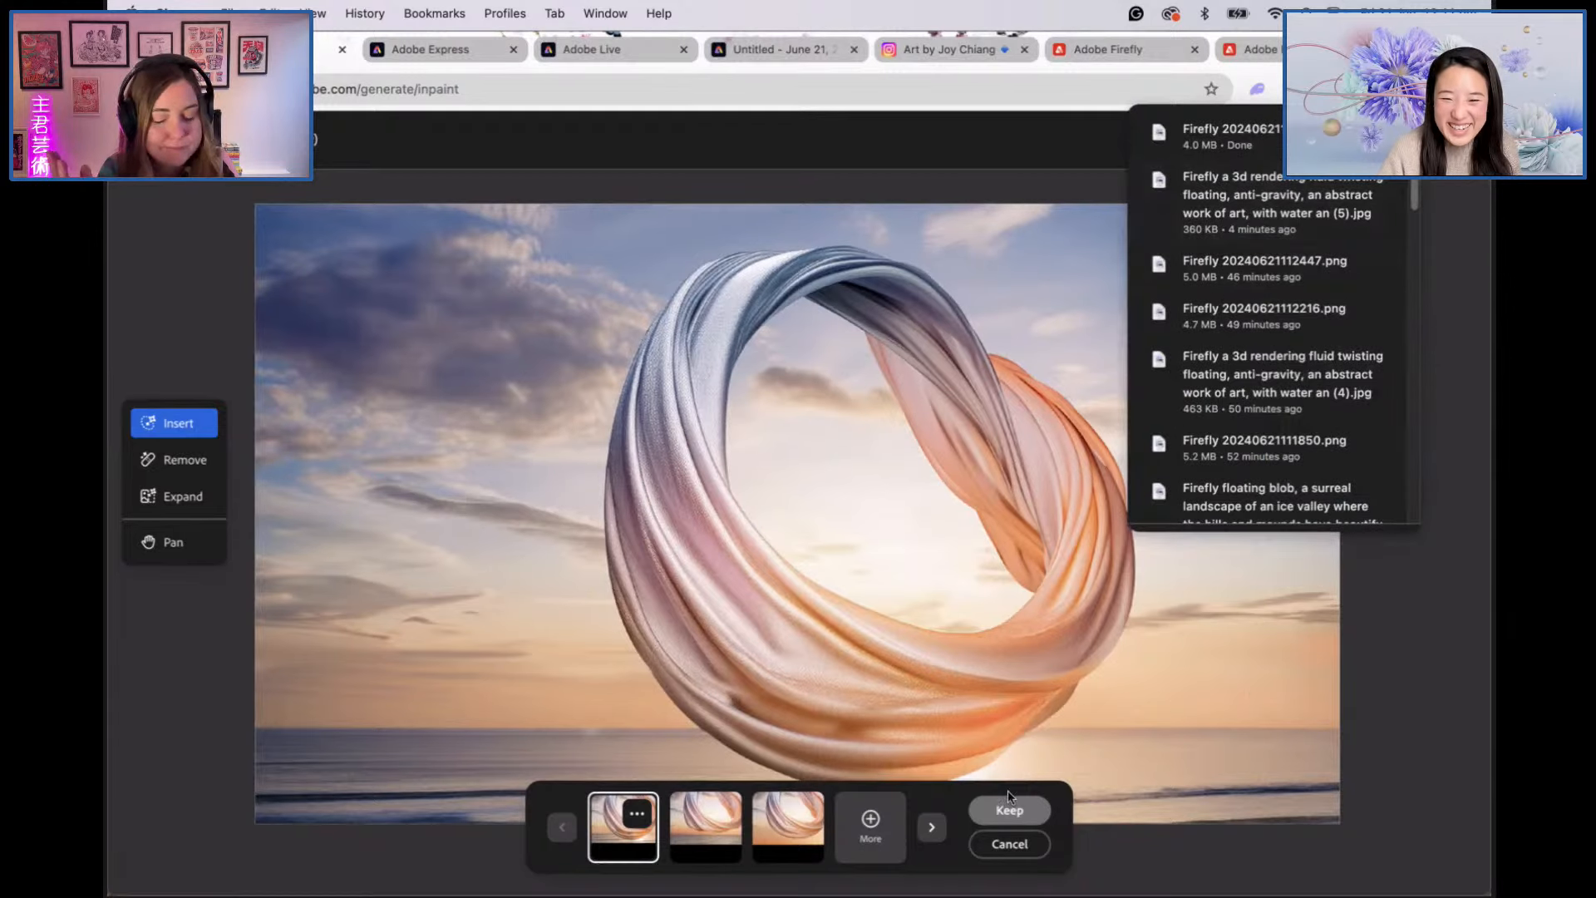
{"action": "left_click", "coordinate": [997, 845]}
Step: Brush over the entire fabric ring and generate a promptless fill that replaces it with sky and sea
{"action": "mouse_move", "coordinate": [989, 751]}
{"action": "left_mouse_down"}
{"action": "mouse_move", "coordinate": [889, 771]}
{"action": "mouse_move", "coordinate": [775, 747]}
{"action": "mouse_move", "coordinate": [672, 675]}
{"action": "mouse_move", "coordinate": [633, 604]}
{"action": "mouse_move", "coordinate": [620, 455]}
{"action": "mouse_move", "coordinate": [665, 311]}
{"action": "mouse_move", "coordinate": [710, 265]}
{"action": "mouse_move", "coordinate": [783, 244]}
{"action": "mouse_move", "coordinate": [898, 264]}
{"action": "mouse_move", "coordinate": [1048, 381]}
{"action": "mouse_move", "coordinate": [1110, 483]}
{"action": "mouse_move", "coordinate": [1118, 608]}
{"action": "mouse_move", "coordinate": [1085, 682]}
{"action": "mouse_move", "coordinate": [1008, 742]}
{"action": "mouse_move", "coordinate": [798, 711]}
{"action": "mouse_move", "coordinate": [707, 650]}
{"action": "mouse_move", "coordinate": [670, 565]}
{"action": "mouse_move", "coordinate": [670, 442]}
{"action": "mouse_move", "coordinate": [724, 301]}
{"action": "mouse_move", "coordinate": [777, 280]}
{"action": "mouse_move", "coordinate": [856, 287]}
{"action": "mouse_move", "coordinate": [942, 332]}
{"action": "mouse_move", "coordinate": [1071, 523]}
{"action": "mouse_move", "coordinate": [1054, 619]}
{"action": "mouse_move", "coordinate": [1082, 575]}
{"action": "mouse_move", "coordinate": [1037, 681]}
{"action": "mouse_move", "coordinate": [1011, 697]}
{"action": "mouse_move", "coordinate": [897, 696]}
{"action": "mouse_move", "coordinate": [766, 619]}
{"action": "mouse_move", "coordinate": [695, 514]}
{"action": "mouse_move", "coordinate": [698, 413]}
{"action": "mouse_move", "coordinate": [754, 316]}
{"action": "mouse_move", "coordinate": [843, 307]}
{"action": "mouse_move", "coordinate": [898, 348]}
{"action": "mouse_move", "coordinate": [1037, 576]}
{"action": "mouse_move", "coordinate": [884, 340]}
{"action": "mouse_move", "coordinate": [1016, 493]}
{"action": "mouse_move", "coordinate": [925, 336]}
{"action": "mouse_move", "coordinate": [1036, 535]}
{"action": "mouse_move", "coordinate": [1043, 457]}
{"action": "mouse_move", "coordinate": [1015, 385]}
{"action": "mouse_move", "coordinate": [1093, 538]}
{"action": "mouse_move", "coordinate": [1072, 587]}
{"action": "mouse_move", "coordinate": [1018, 625]}
{"action": "mouse_move", "coordinate": [912, 623]}
{"action": "mouse_move", "coordinate": [816, 582]}
{"action": "mouse_move", "coordinate": [759, 510]}
{"action": "mouse_move", "coordinate": [717, 376]}
{"action": "mouse_move", "coordinate": [730, 508]}
{"action": "mouse_move", "coordinate": [910, 657]}
{"action": "mouse_move", "coordinate": [1035, 650]}
{"action": "mouse_move", "coordinate": [803, 607]}
{"action": "mouse_move", "coordinate": [773, 665]}
{"action": "mouse_move", "coordinate": [785, 674]}
{"action": "mouse_move", "coordinate": [652, 482]}
{"action": "mouse_move", "coordinate": [649, 435]}
{"action": "mouse_move", "coordinate": [666, 627]}
{"action": "mouse_move", "coordinate": [907, 711]}
{"action": "left_mouse_up"}
{"action": "right_click", "coordinate": [1070, 584]}
{"action": "left_click", "coordinate": [1053, 633]}
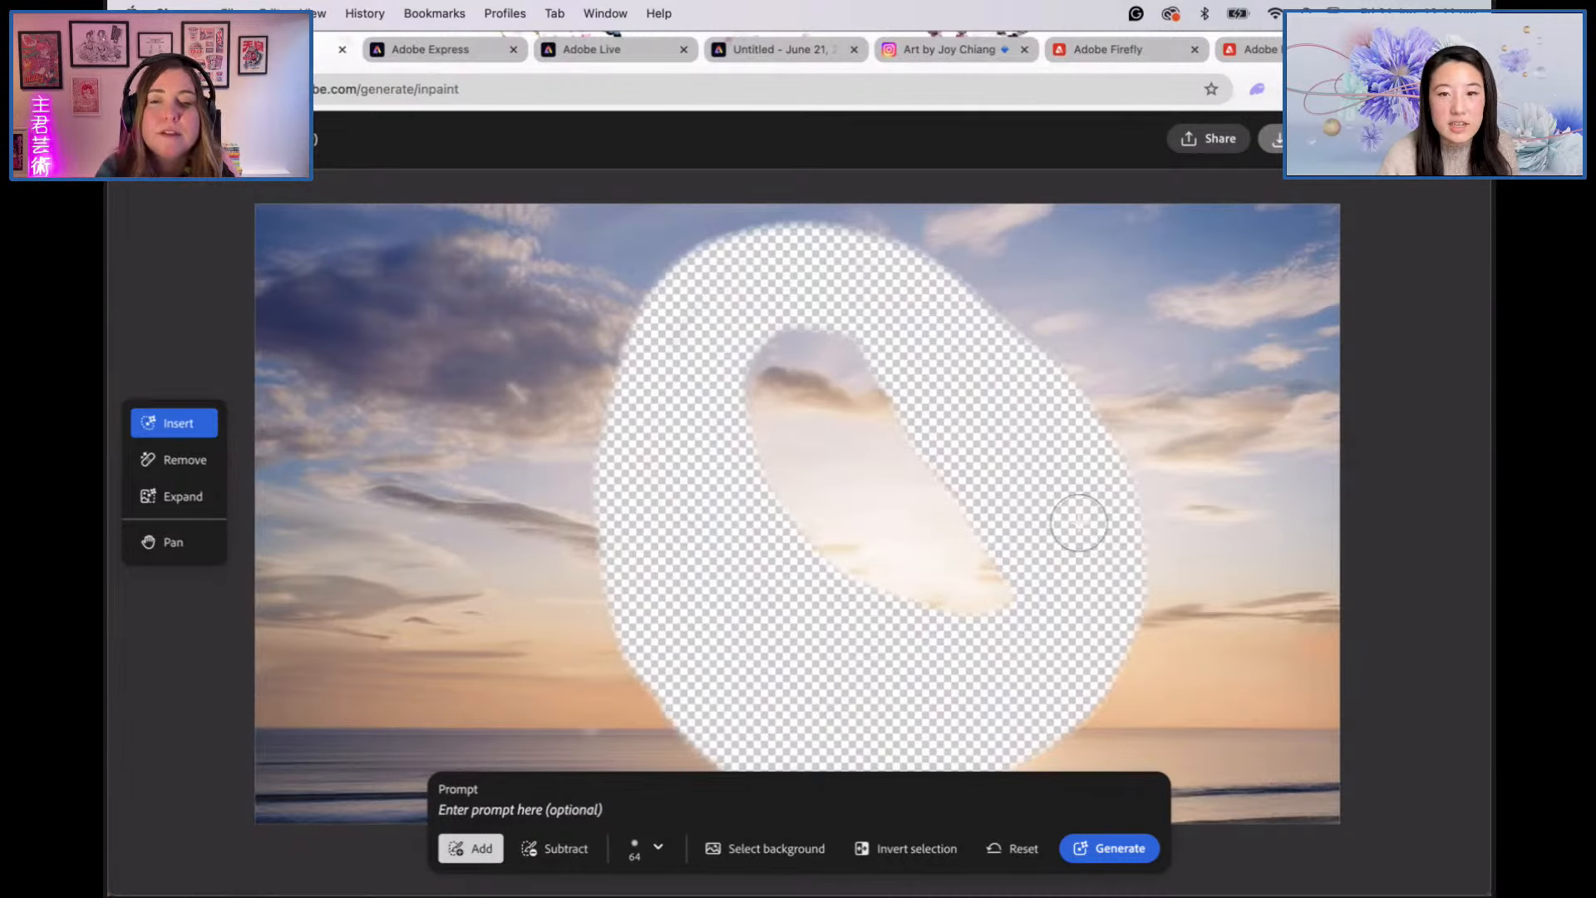
{"action": "left_click", "coordinate": [1105, 848]}
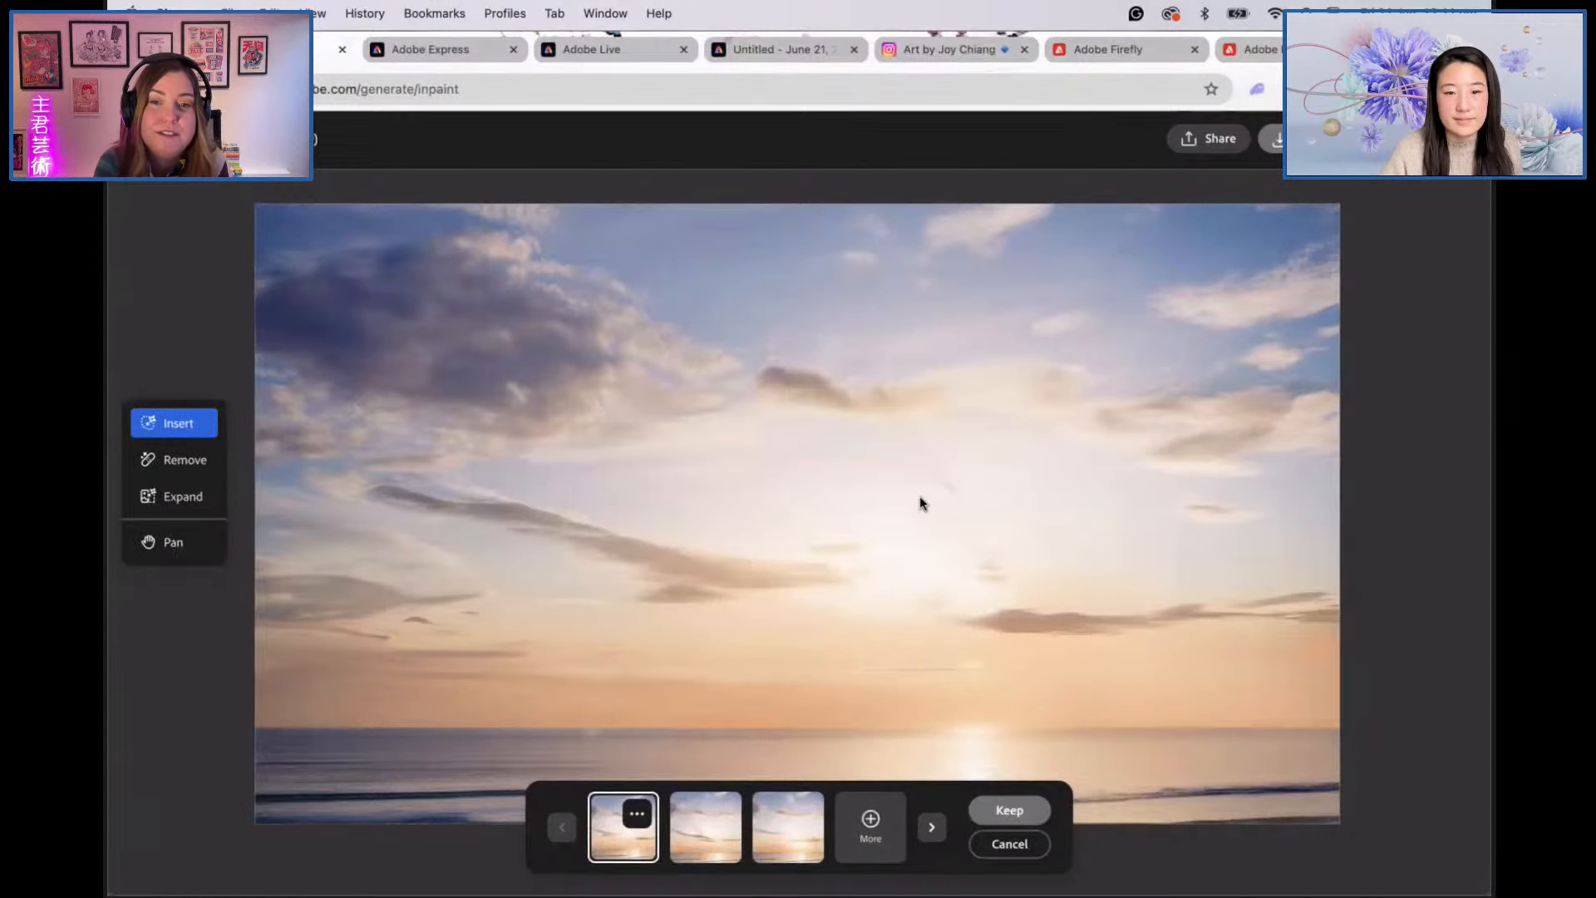
Step: Compare the generated sky-and-sea variations without the ring and keep one
{"action": "left_click", "coordinate": [725, 831]}
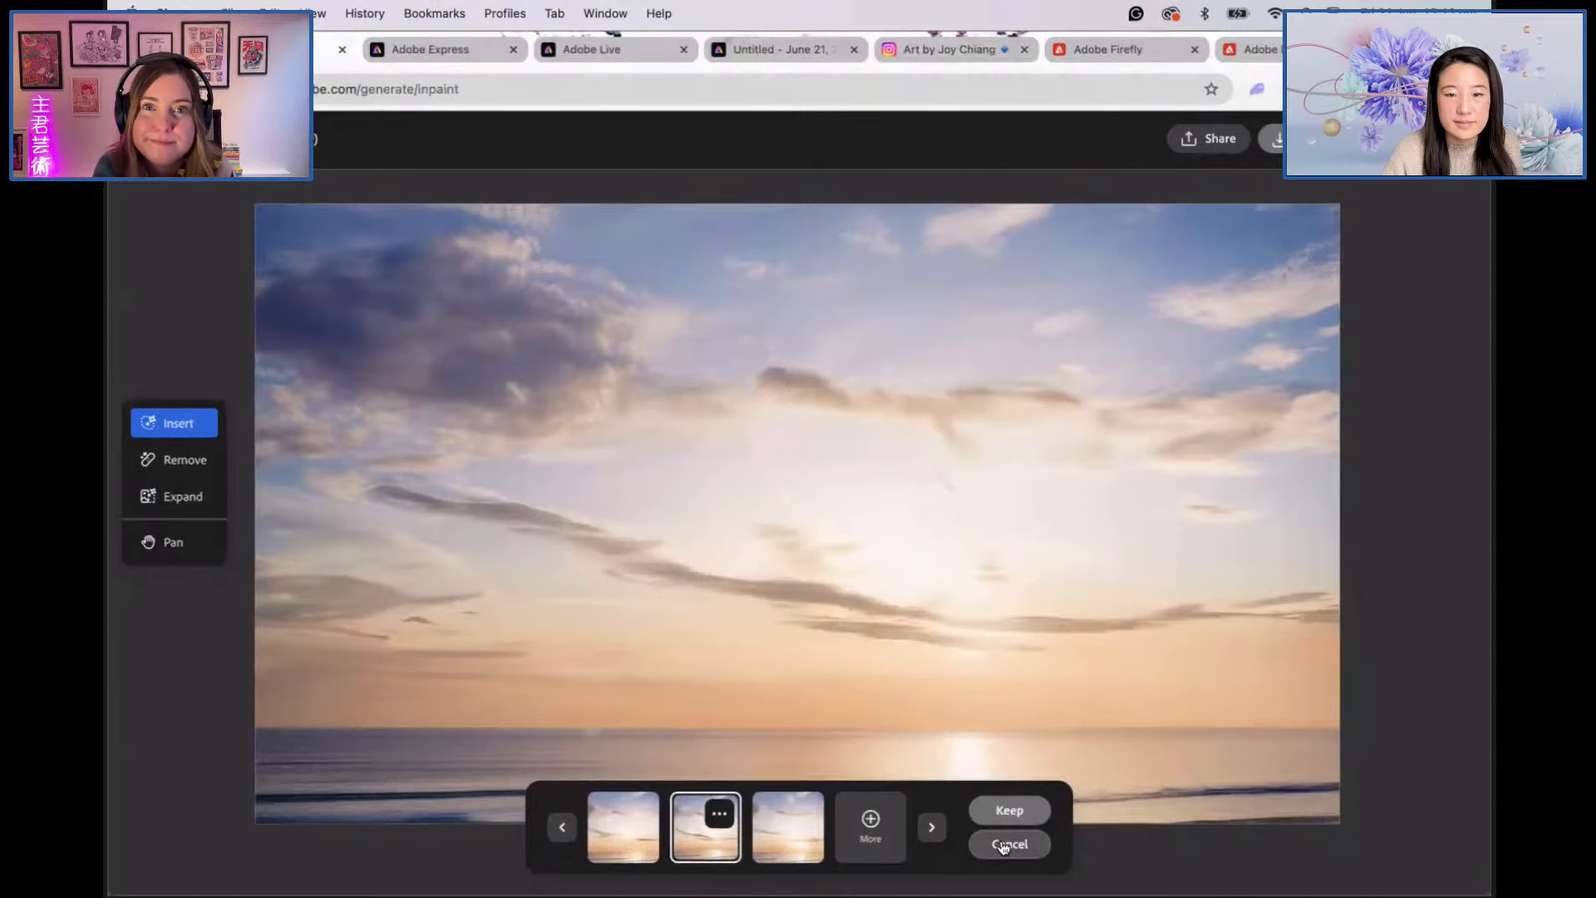
{"action": "left_click", "coordinate": [783, 845]}
{"action": "left_click", "coordinate": [711, 855]}
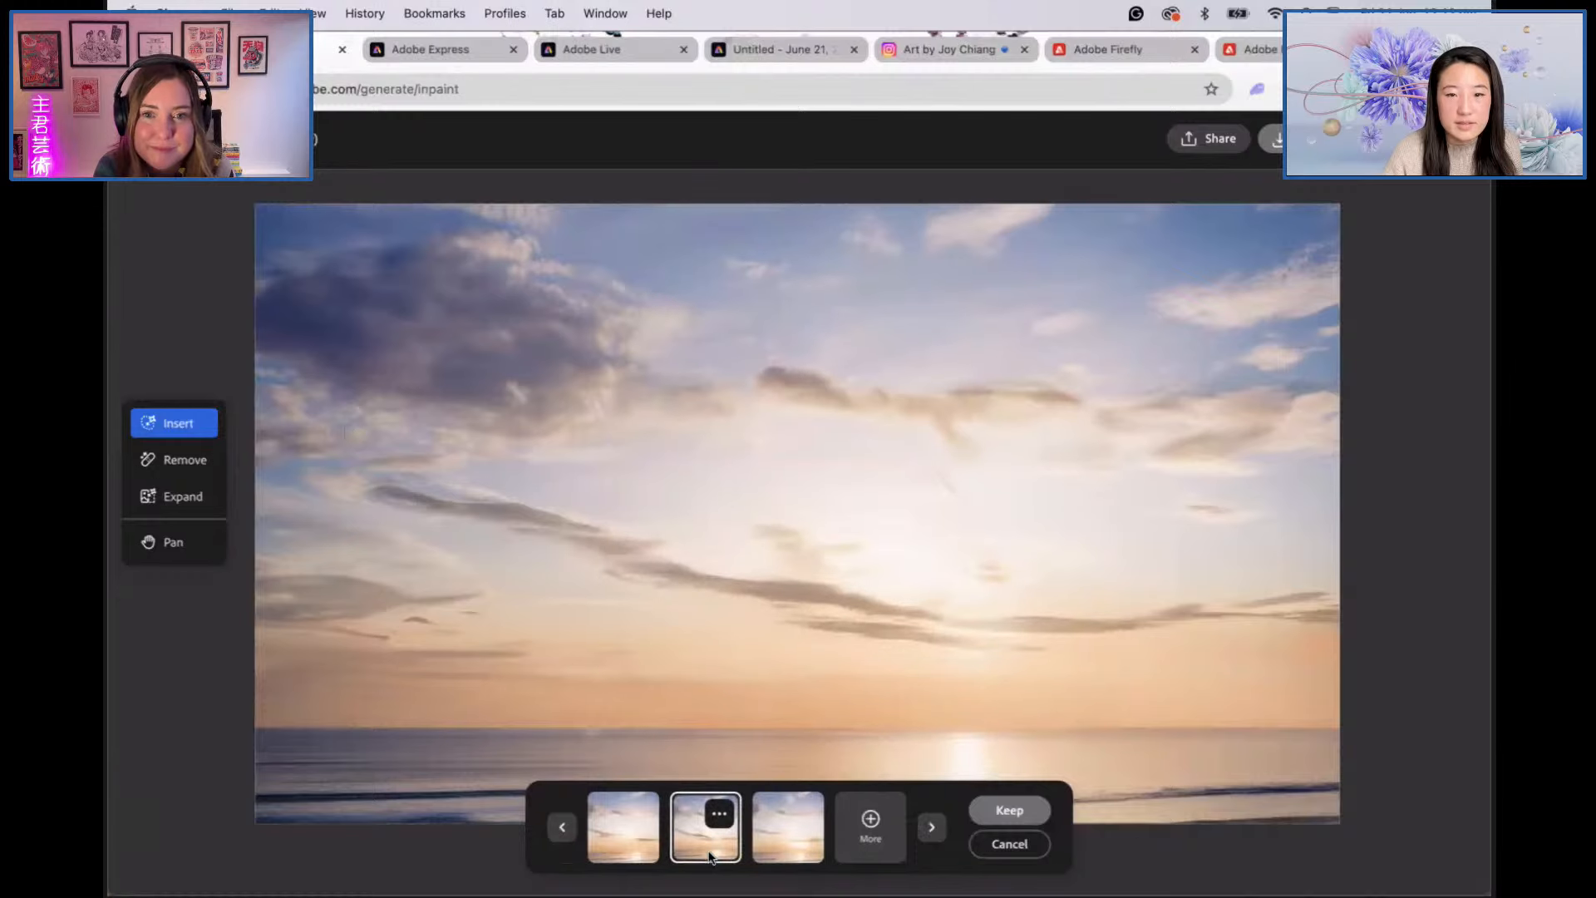
{"action": "left_click", "coordinate": [1009, 810]}
Step: Brush over the cloud area in the bright sky, generate a promptless fill, keep the second variation, and download the image
{"action": "left_click_drag", "start_coordinate": [962, 488], "coordinate": [908, 420]}
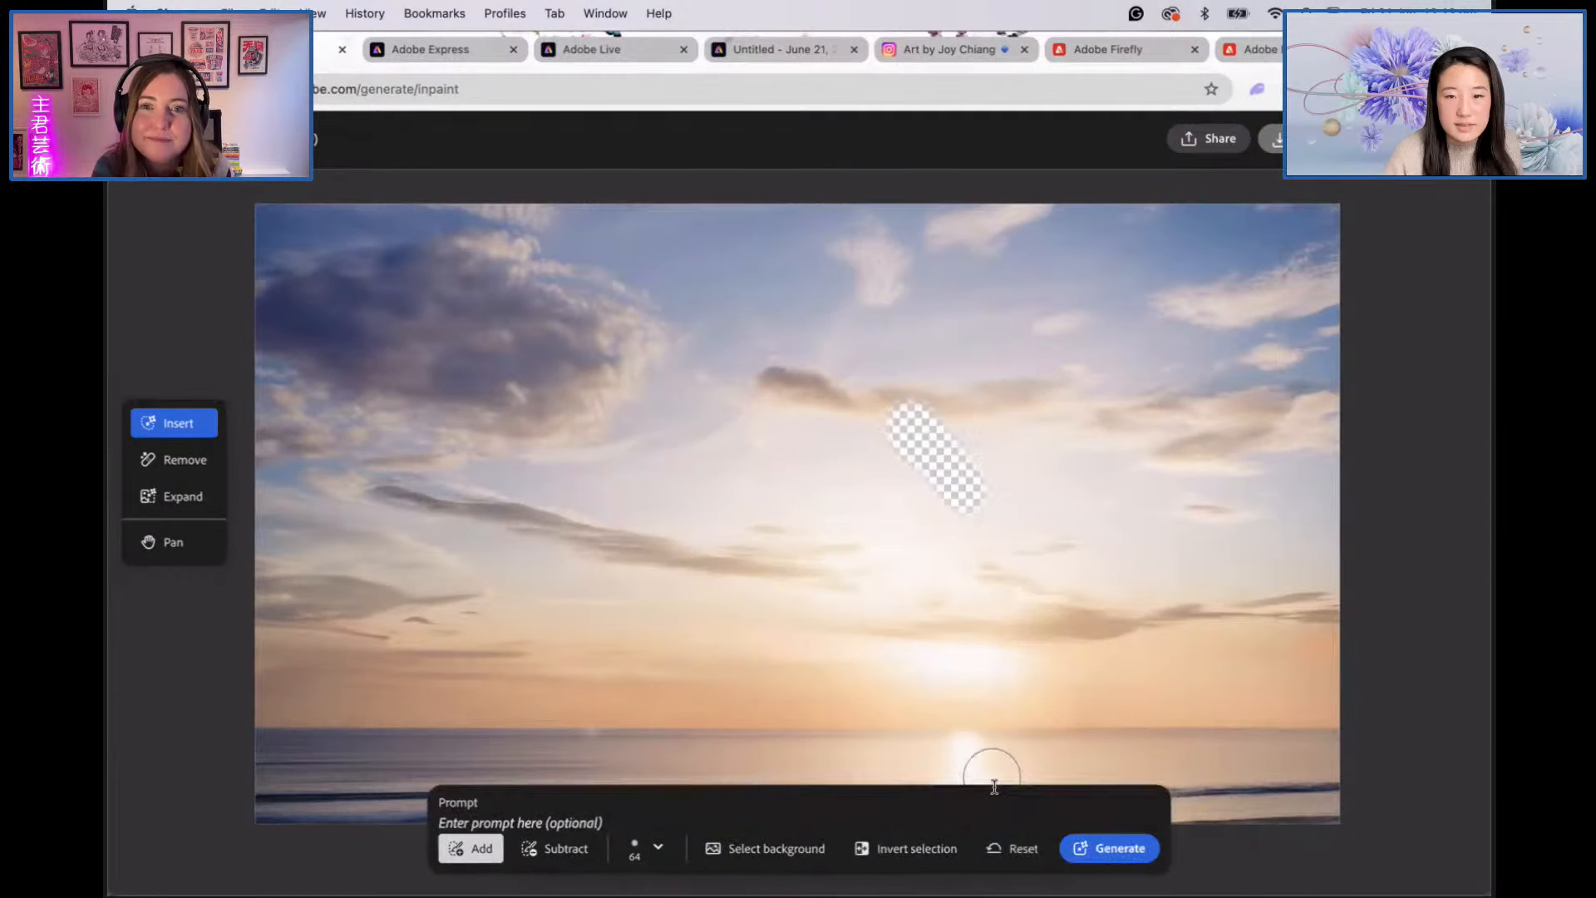
{"action": "left_click", "coordinate": [1114, 848]}
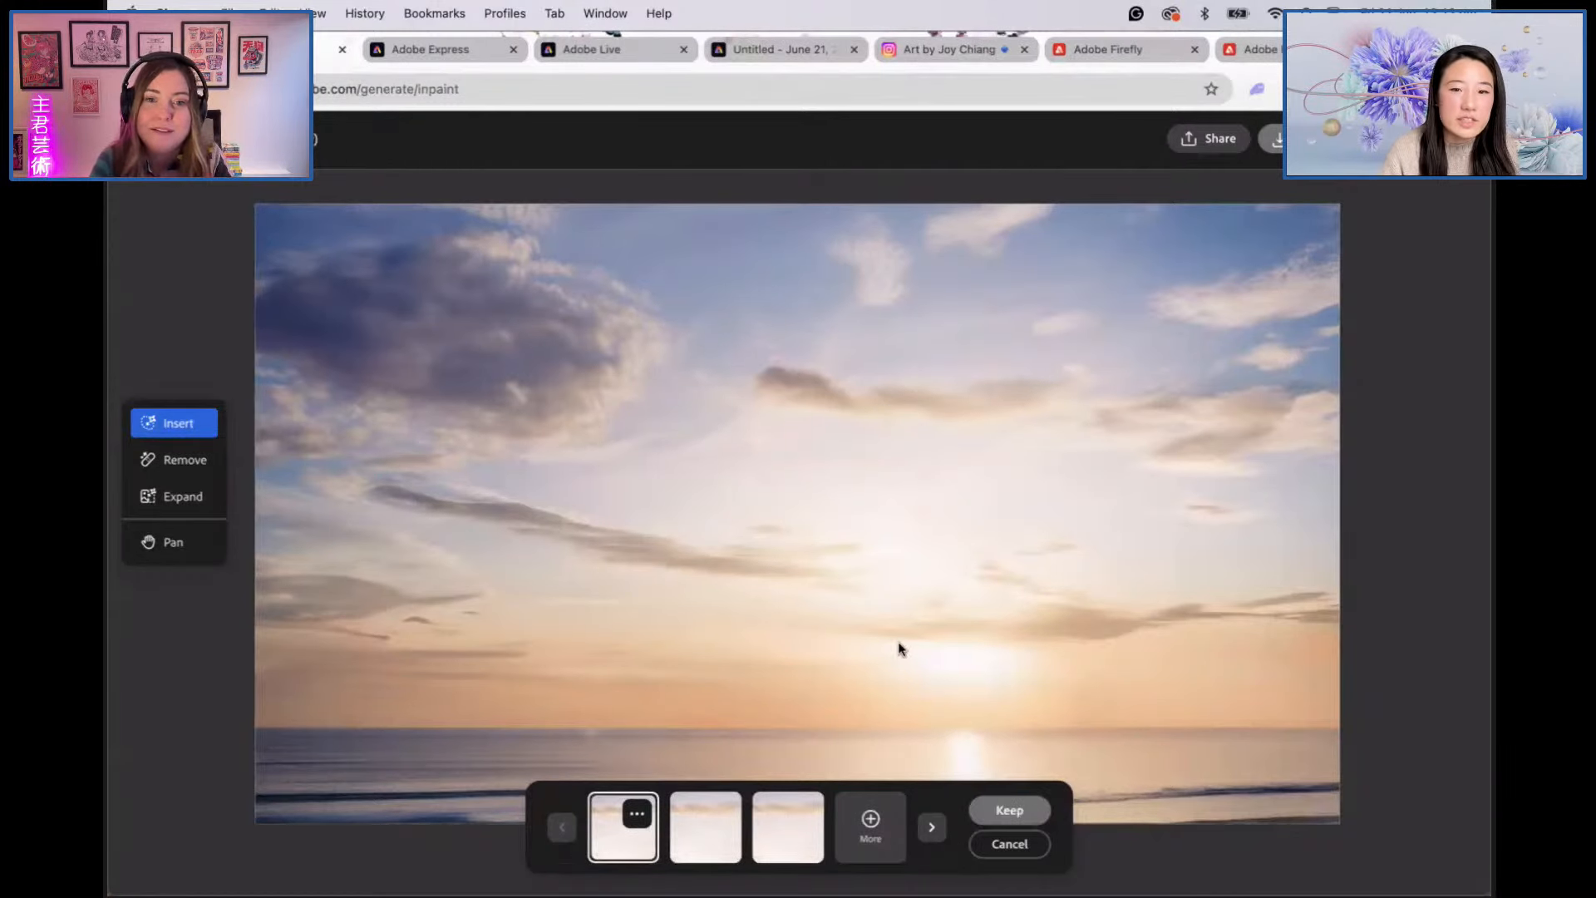
{"action": "left_click", "coordinate": [713, 827]}
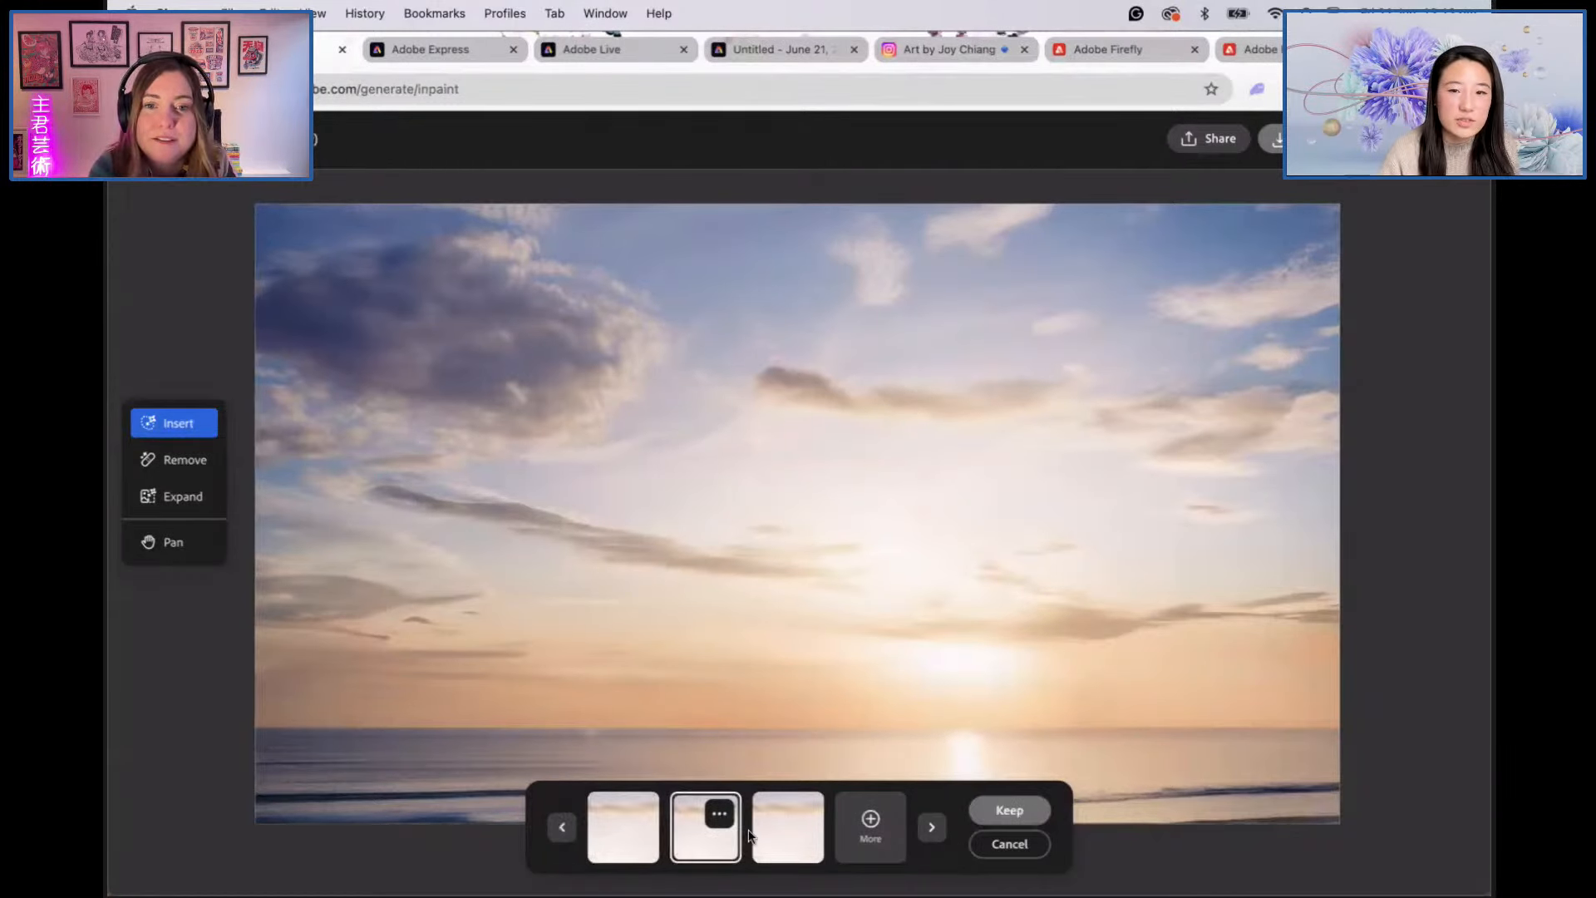
{"action": "left_click", "coordinate": [1009, 810]}
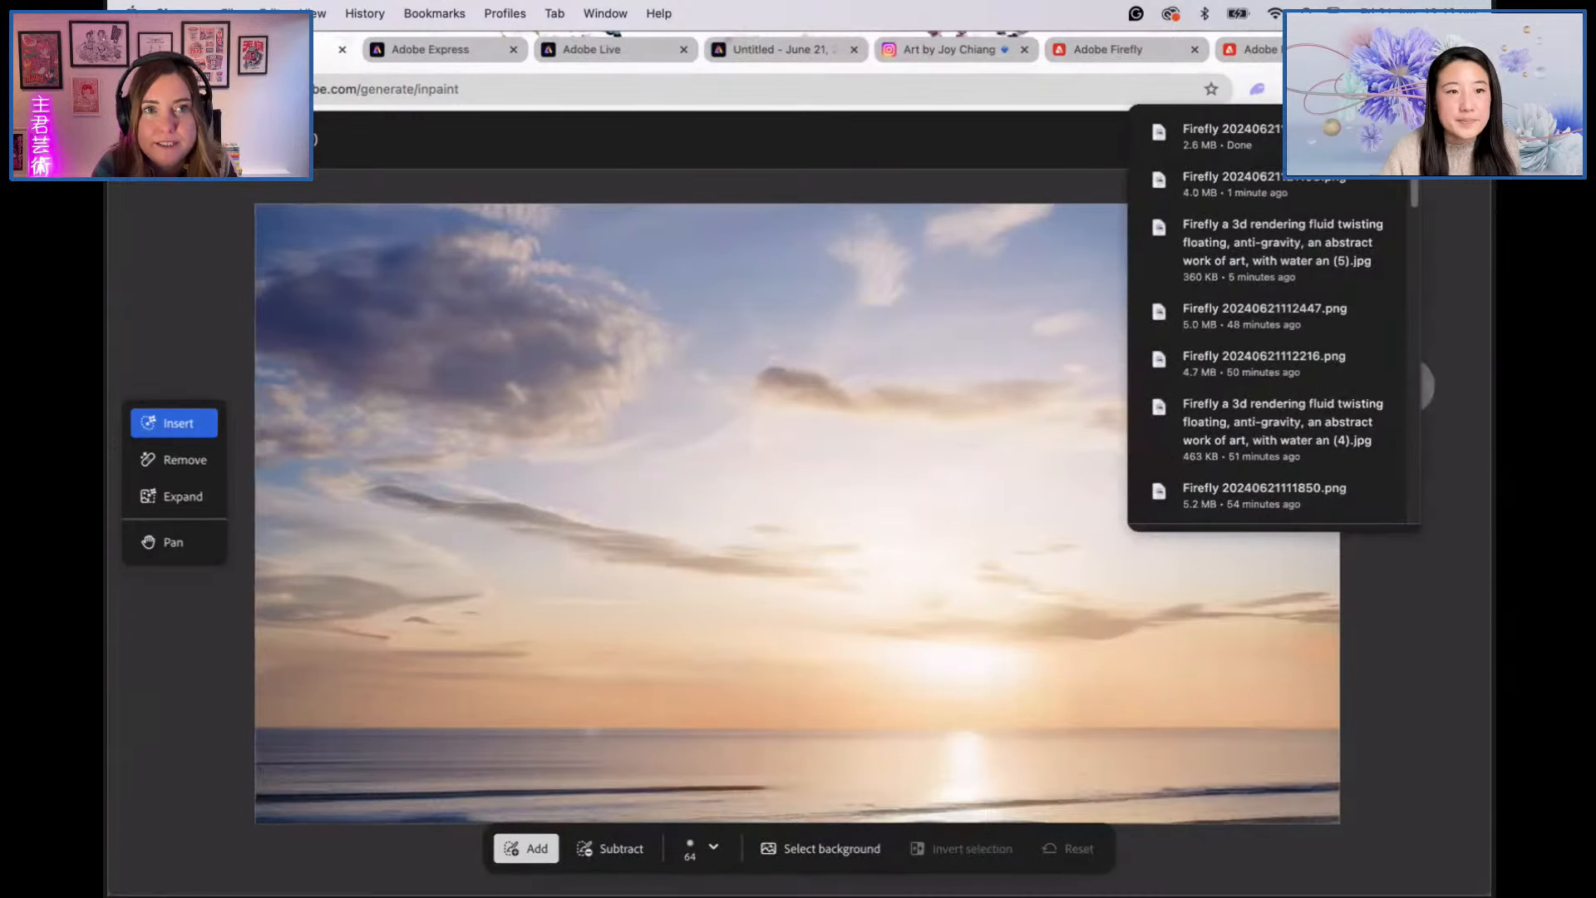
Step: Switch to Adobe Express and start a project from the downloaded ring image ending in (6).jpg, at its original aspect ratio
{"action": "key", "text": "super+Left"}
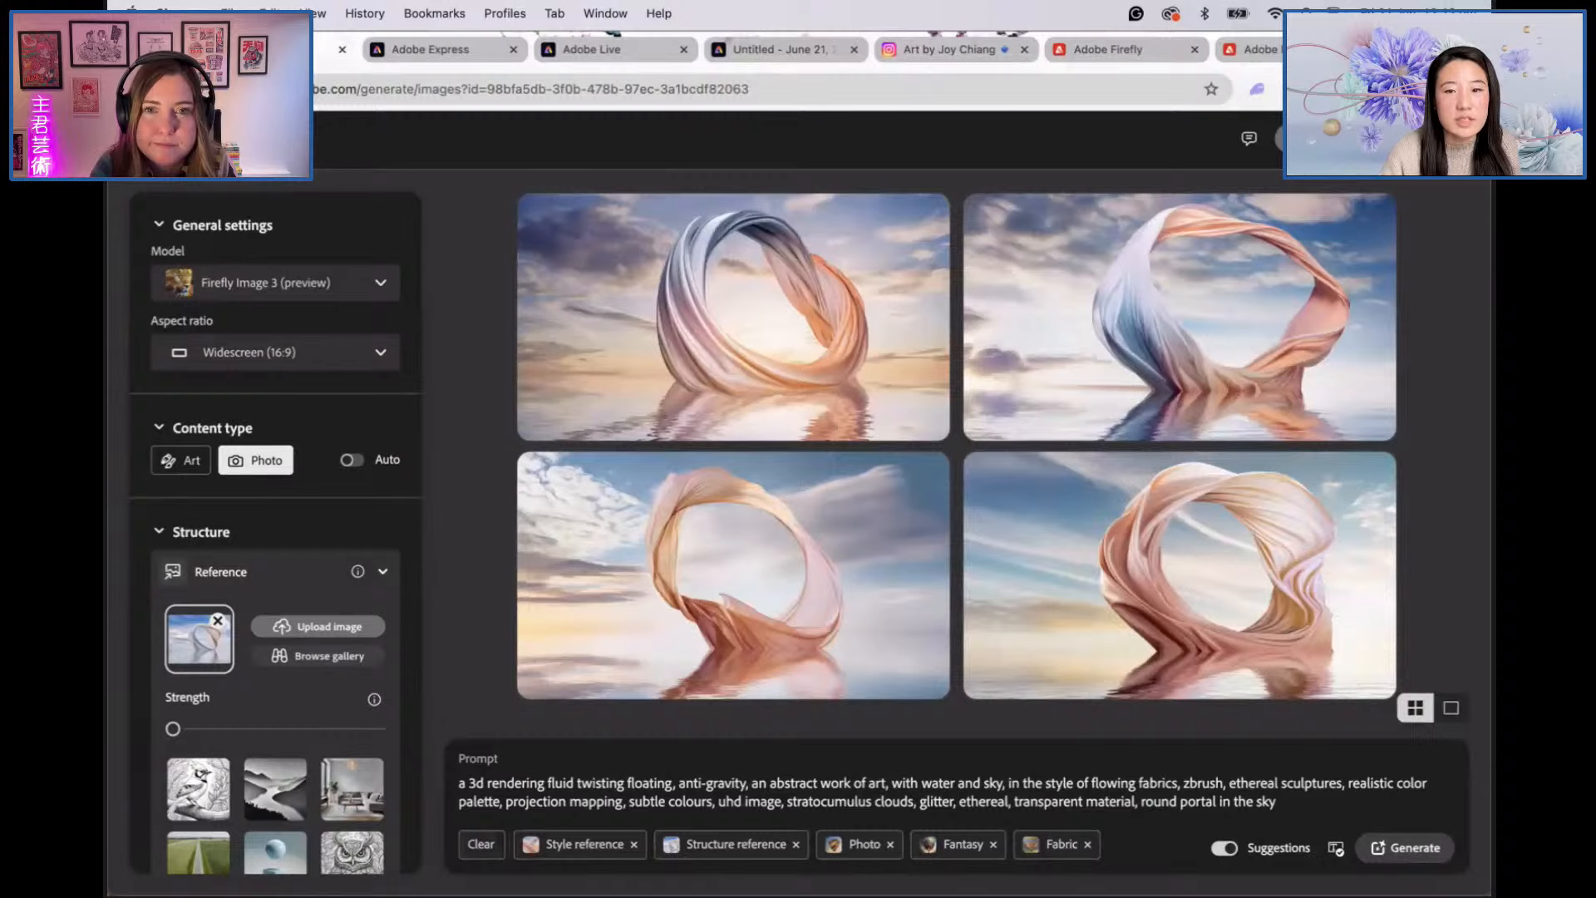
{"action": "mouse_move", "coordinate": [792, 290]}
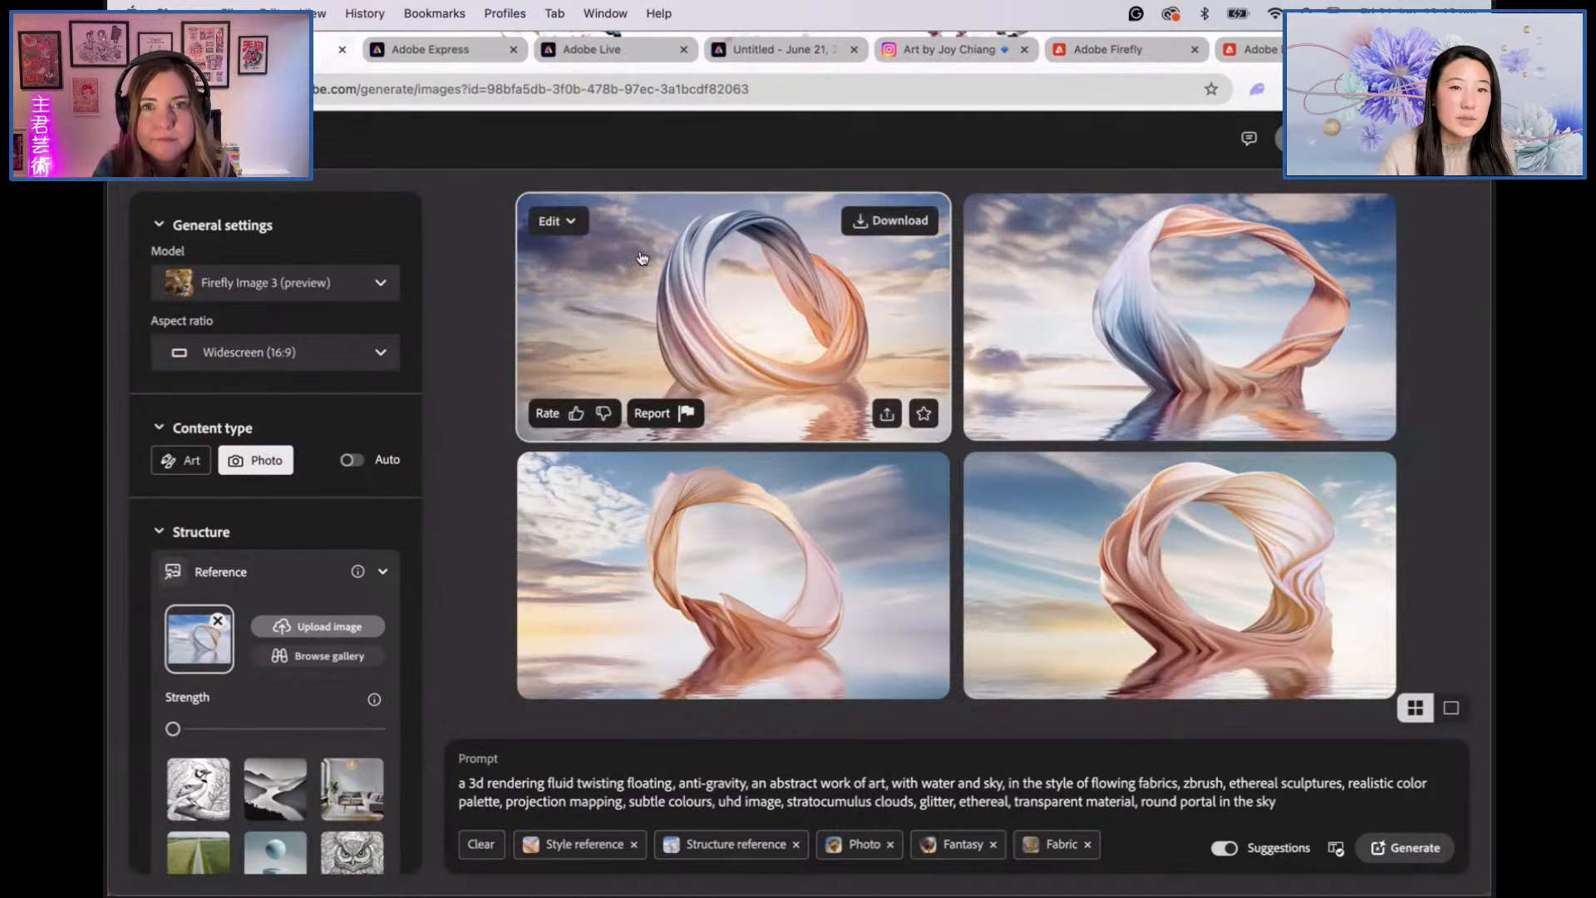
{"action": "left_click", "coordinate": [470, 51]}
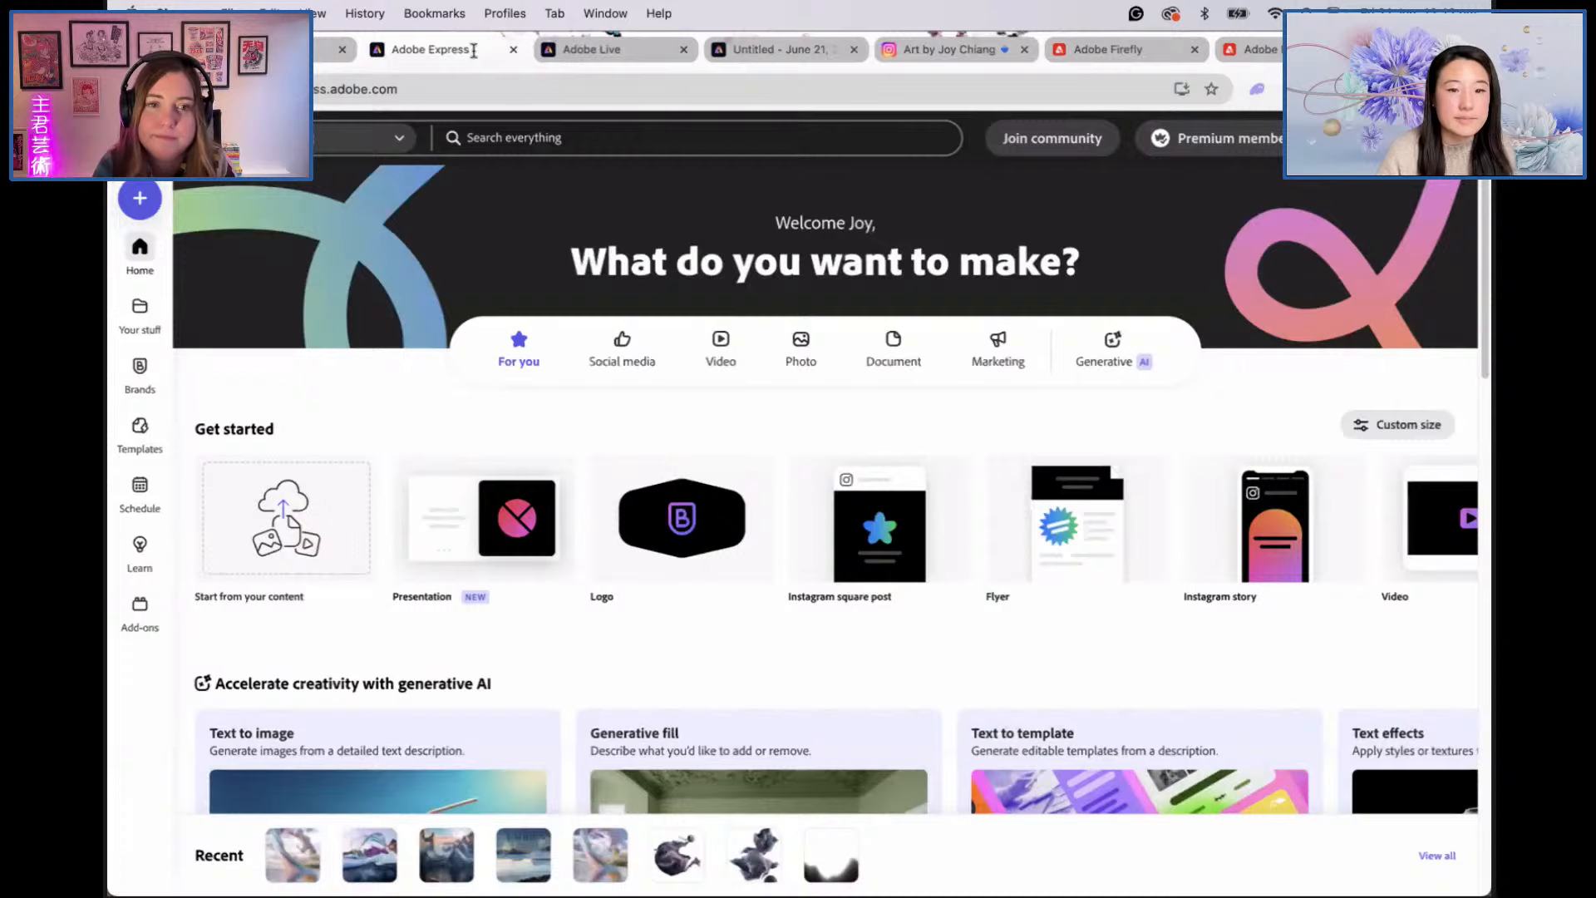
{"action": "left_click", "coordinate": [142, 201]}
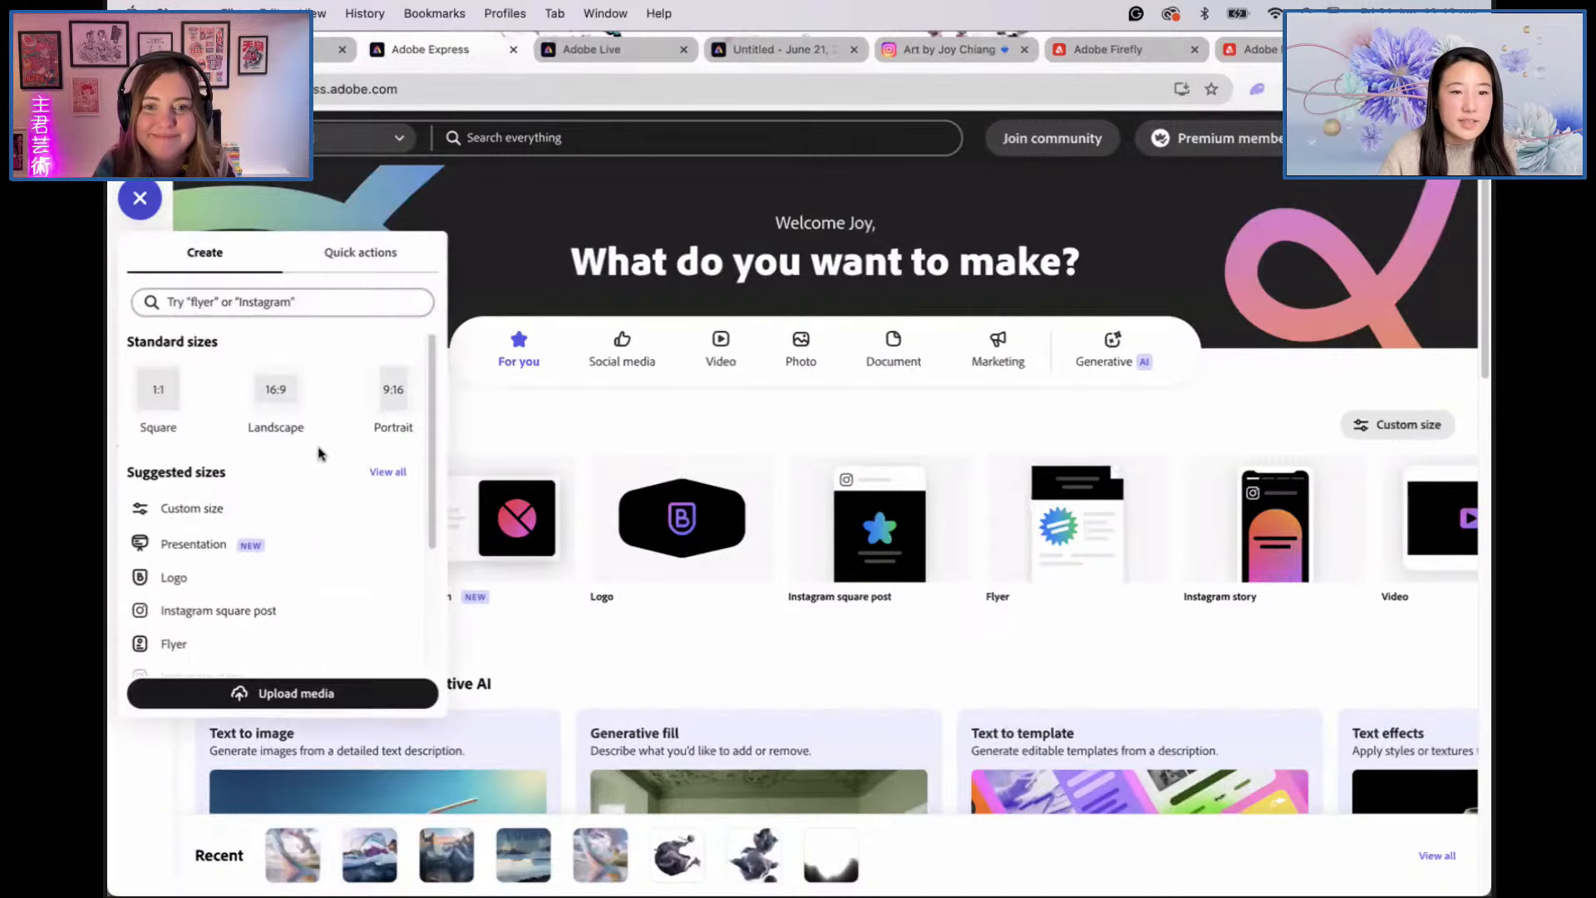
{"action": "left_click", "coordinate": [292, 692]}
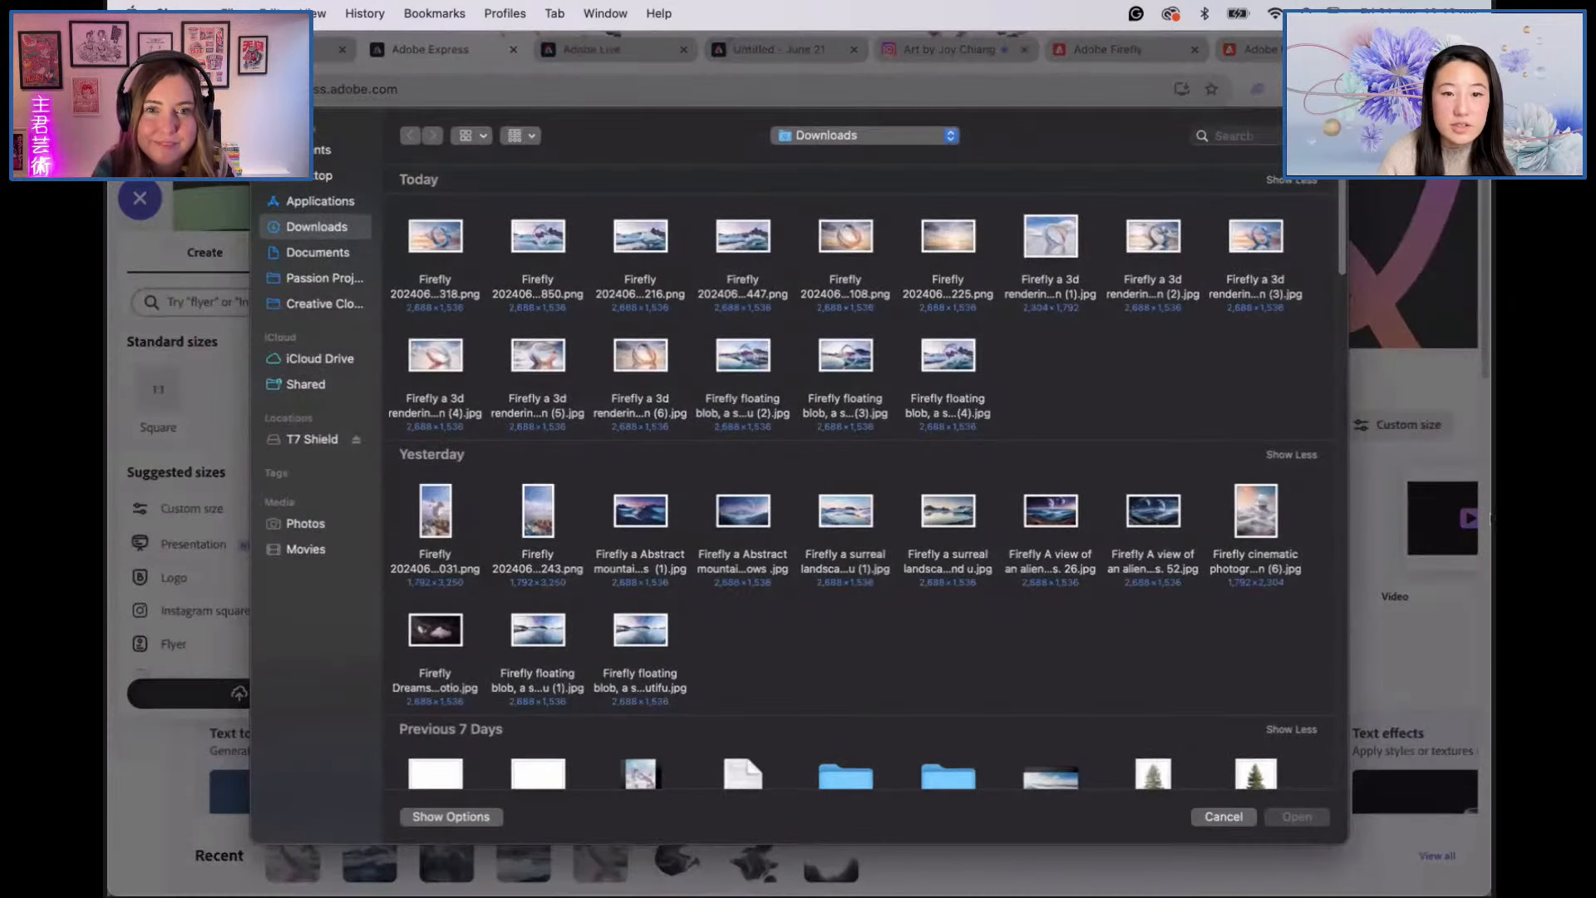
{"action": "double_click", "coordinate": [654, 366]}
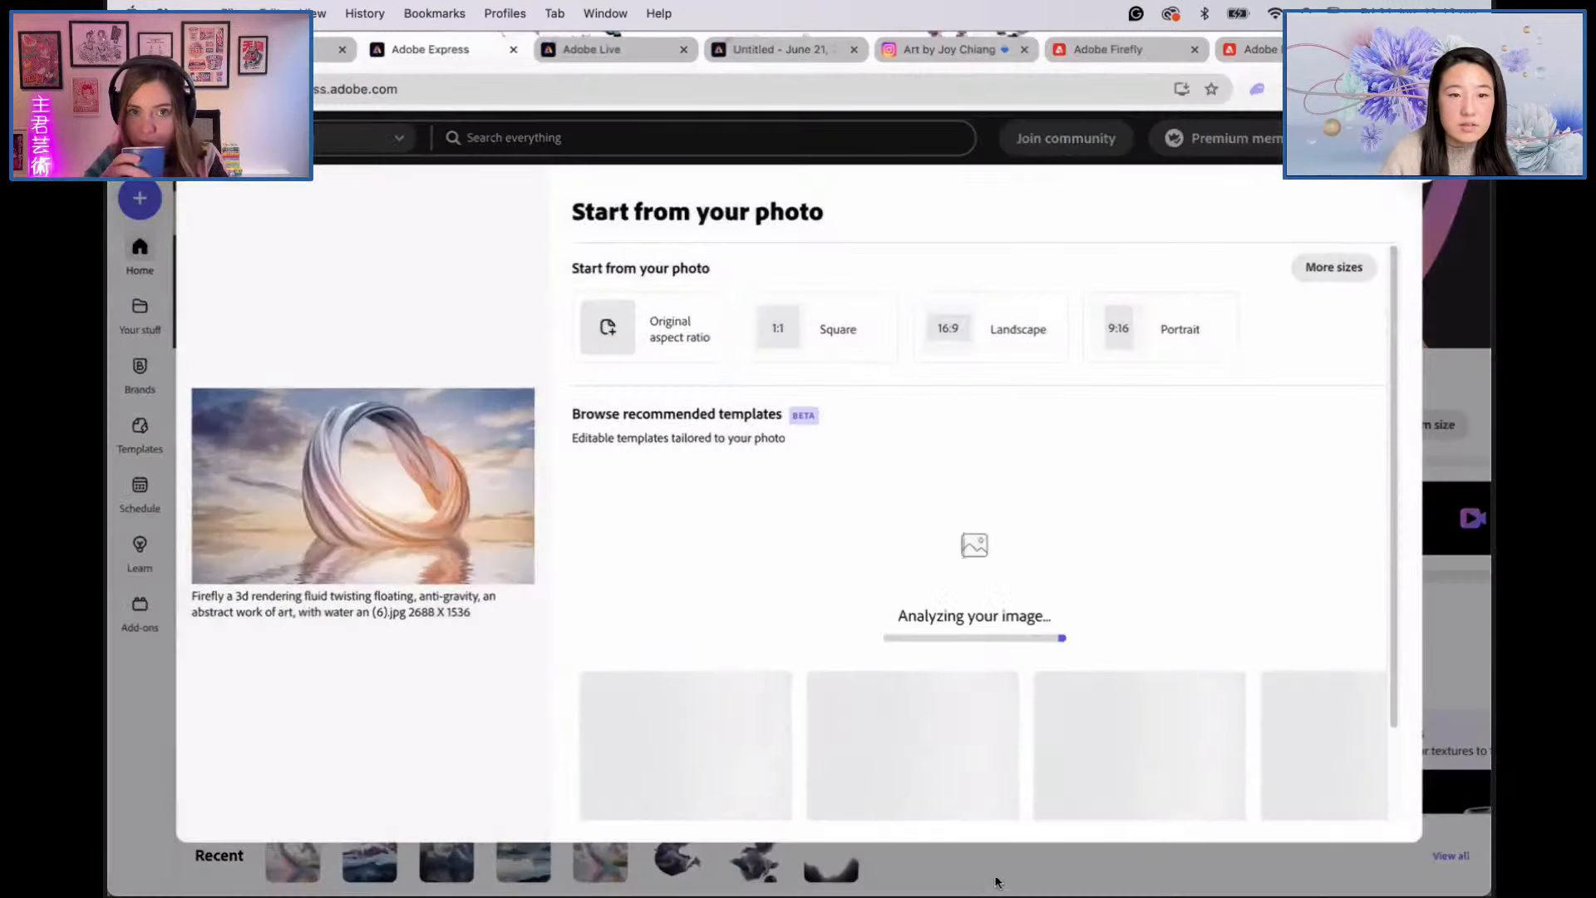
{"action": "left_click", "coordinate": [660, 344]}
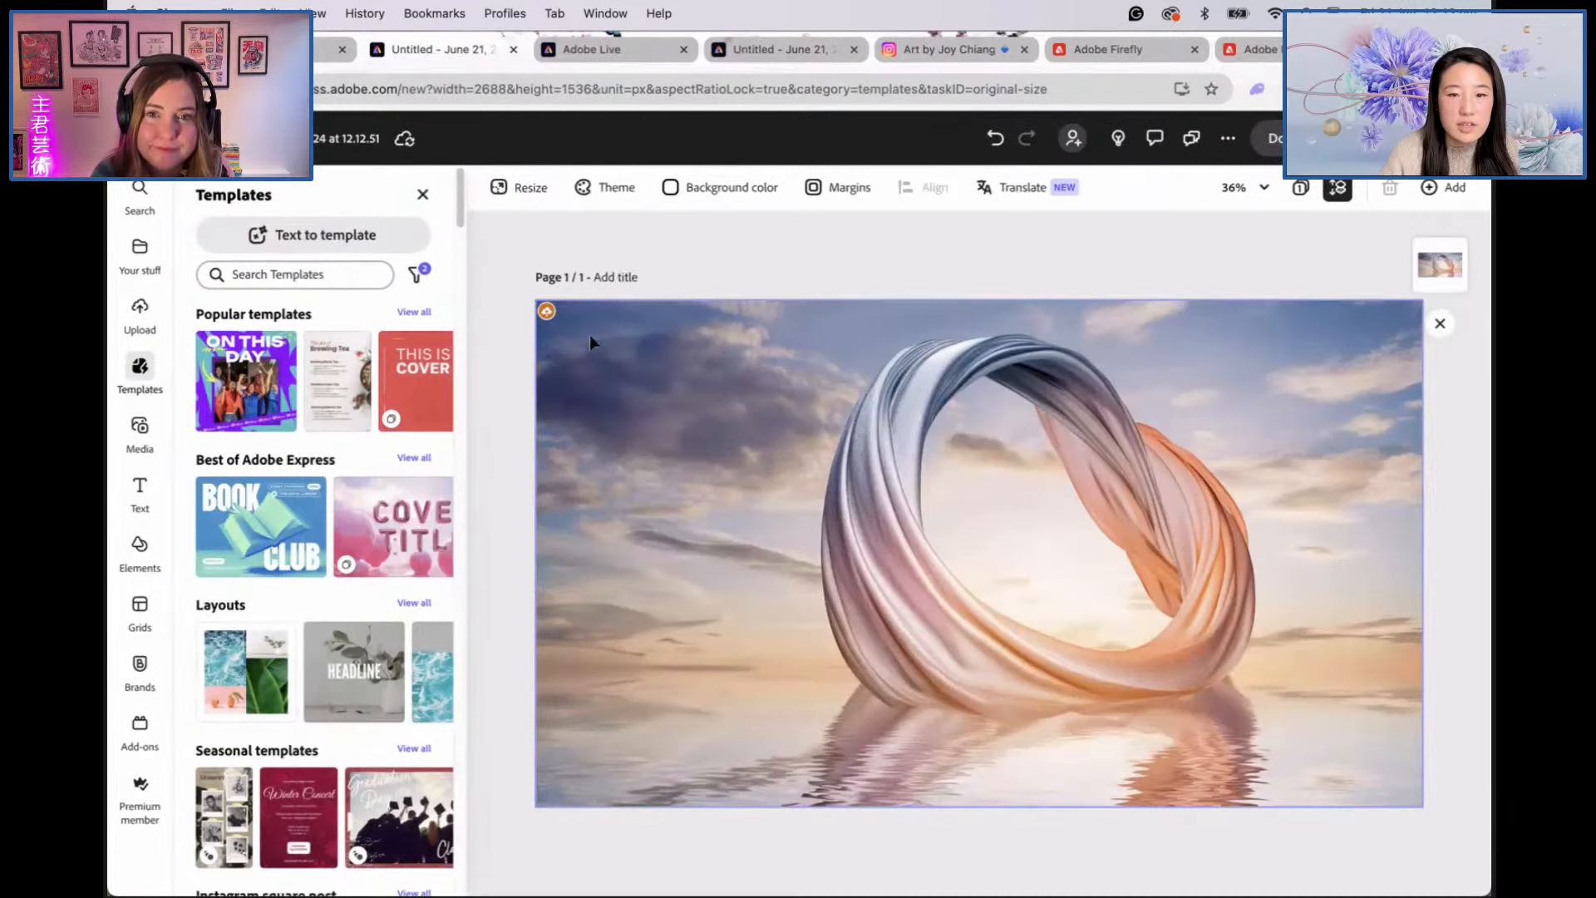
Step: Remove the background from the ring image on the page, leaving only the cut-out ring
{"action": "left_click", "coordinate": [745, 463]}
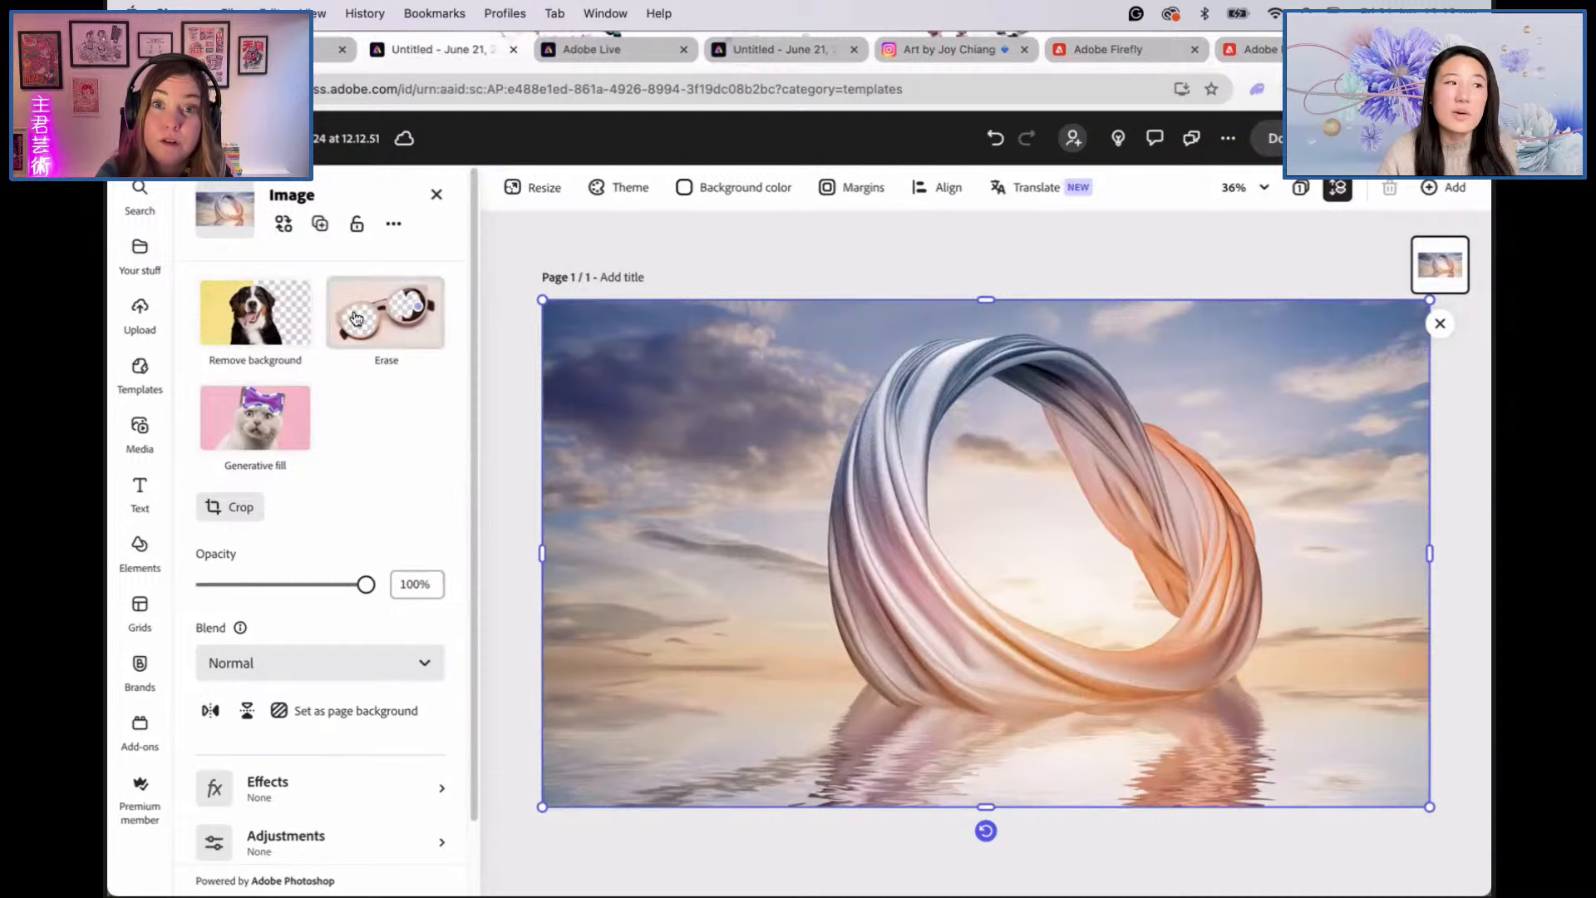
{"action": "left_click", "coordinate": [270, 329]}
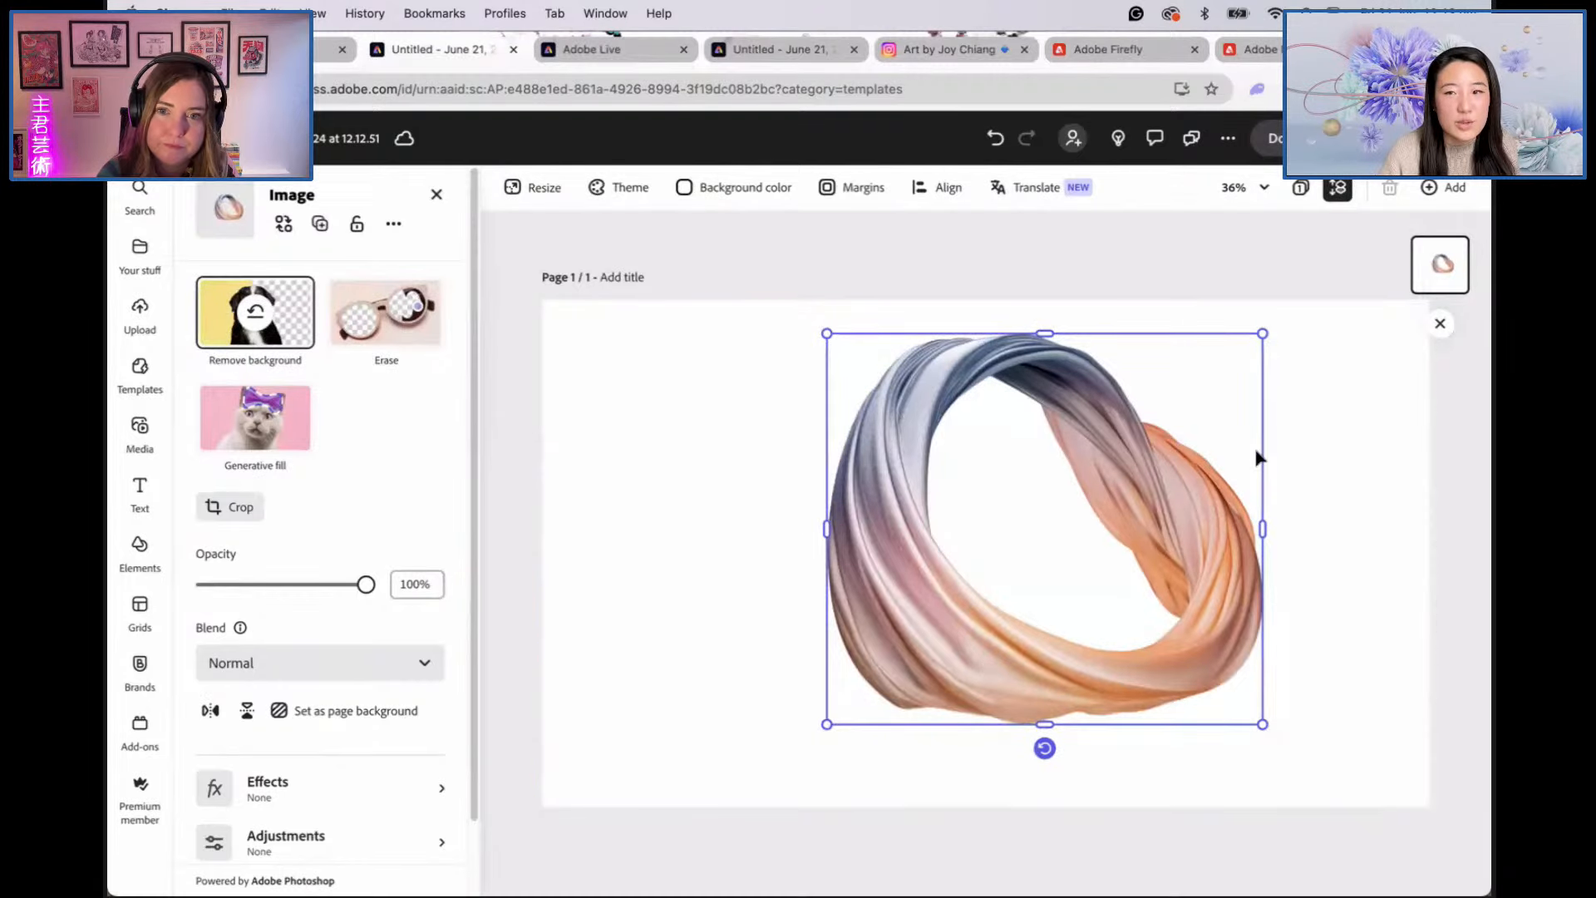
{"action": "left_click", "coordinate": [660, 693]}
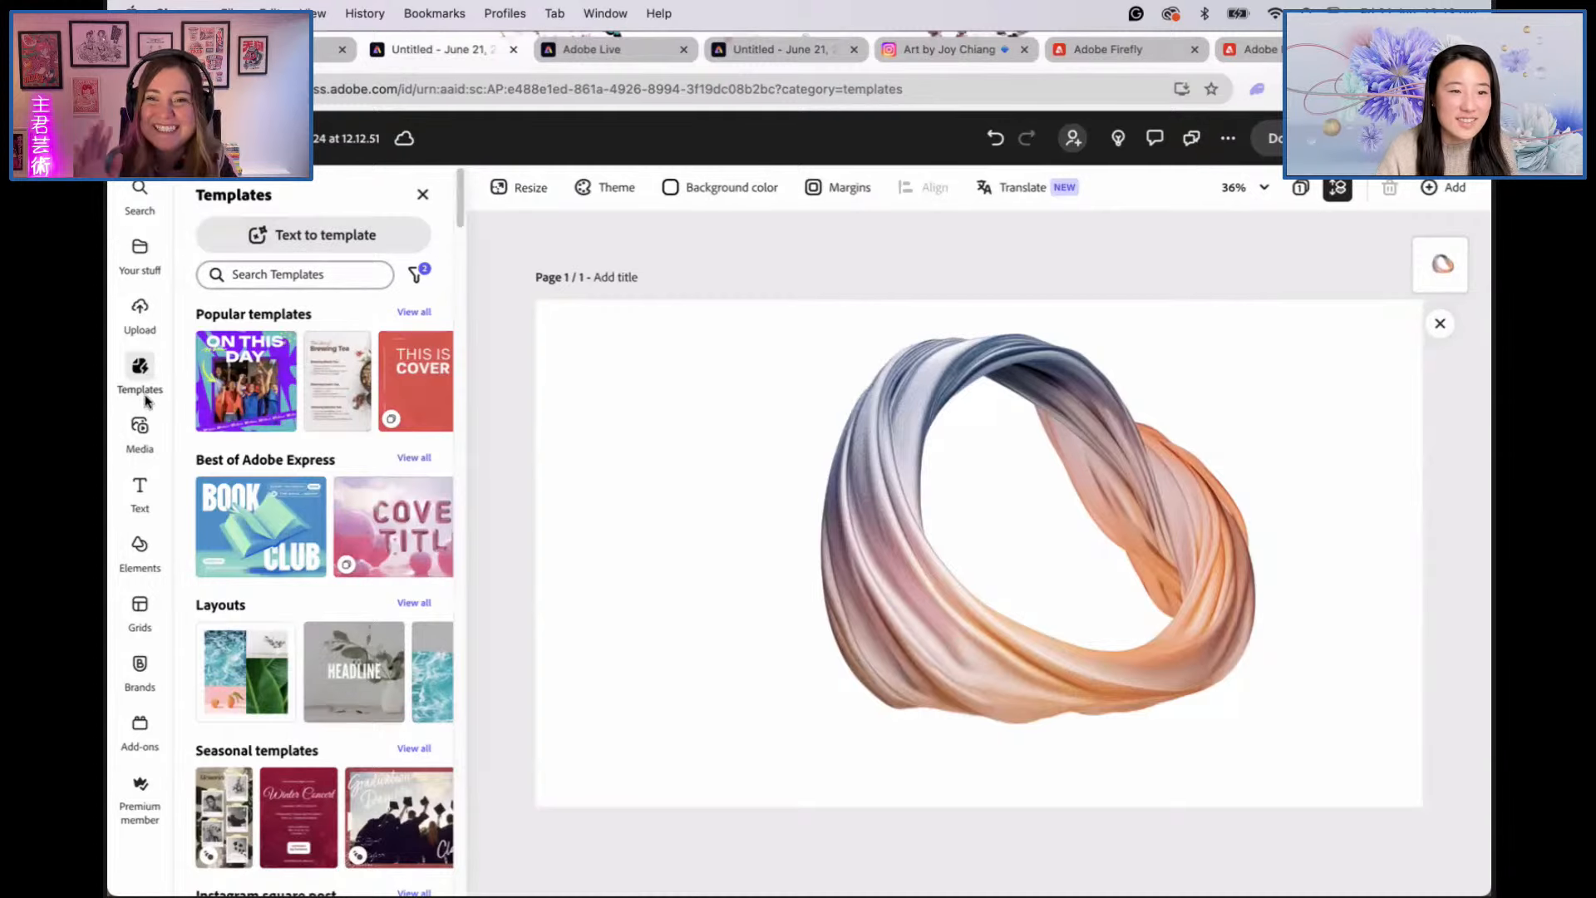
Step: Upload the downloaded complete ring image without the reflection, the PNG ending in 108, and remove its background
{"action": "left_click", "coordinate": [141, 316]}
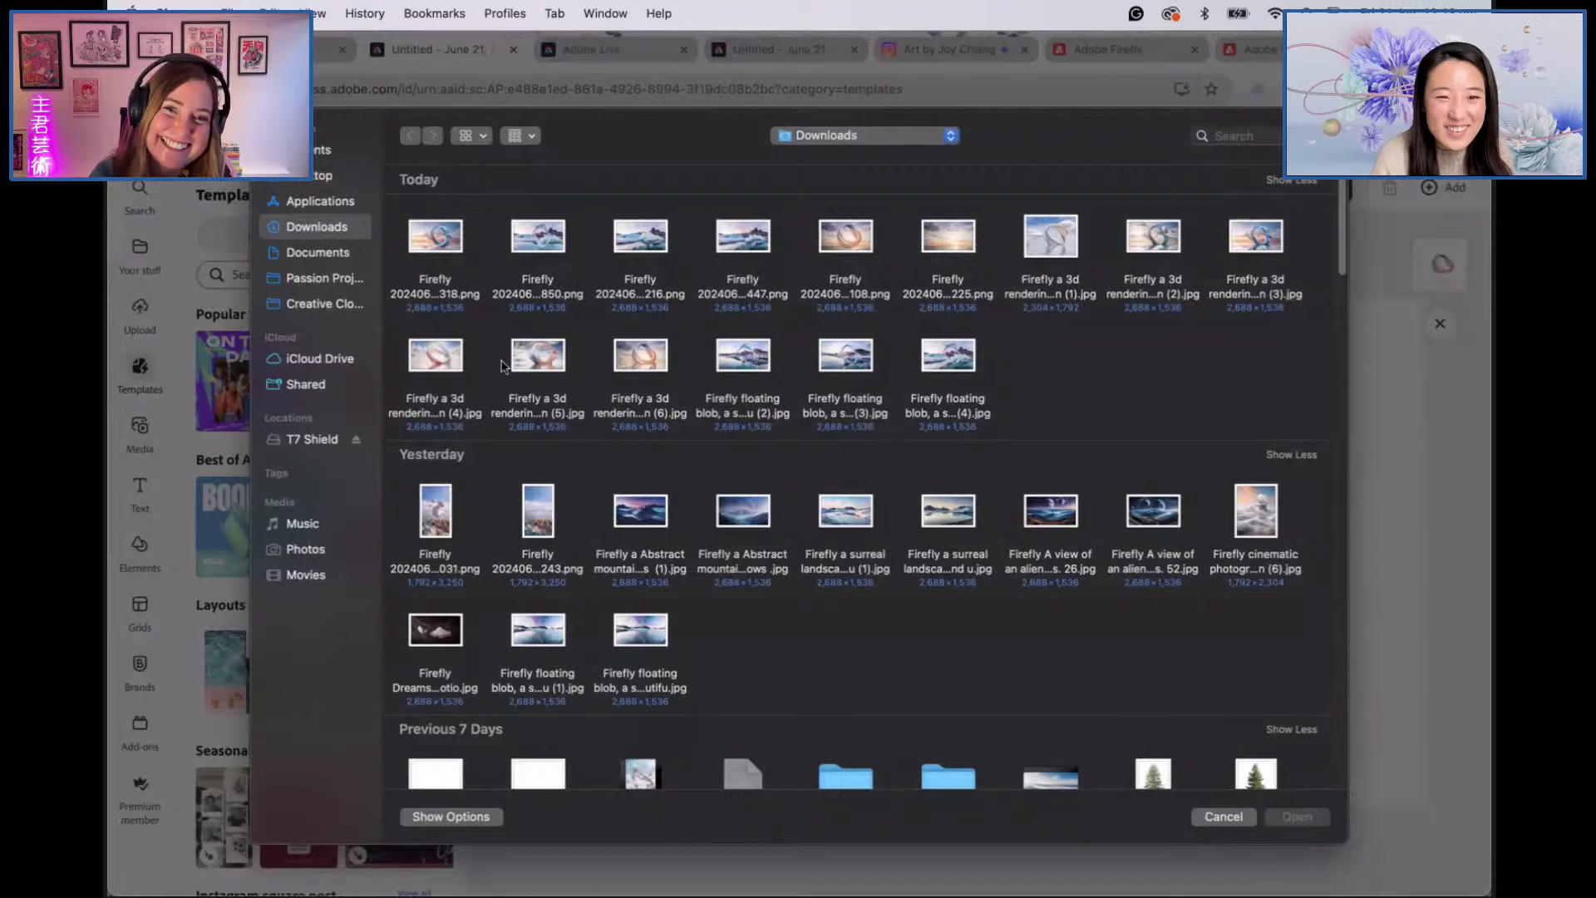
{"action": "double_click", "coordinate": [857, 247]}
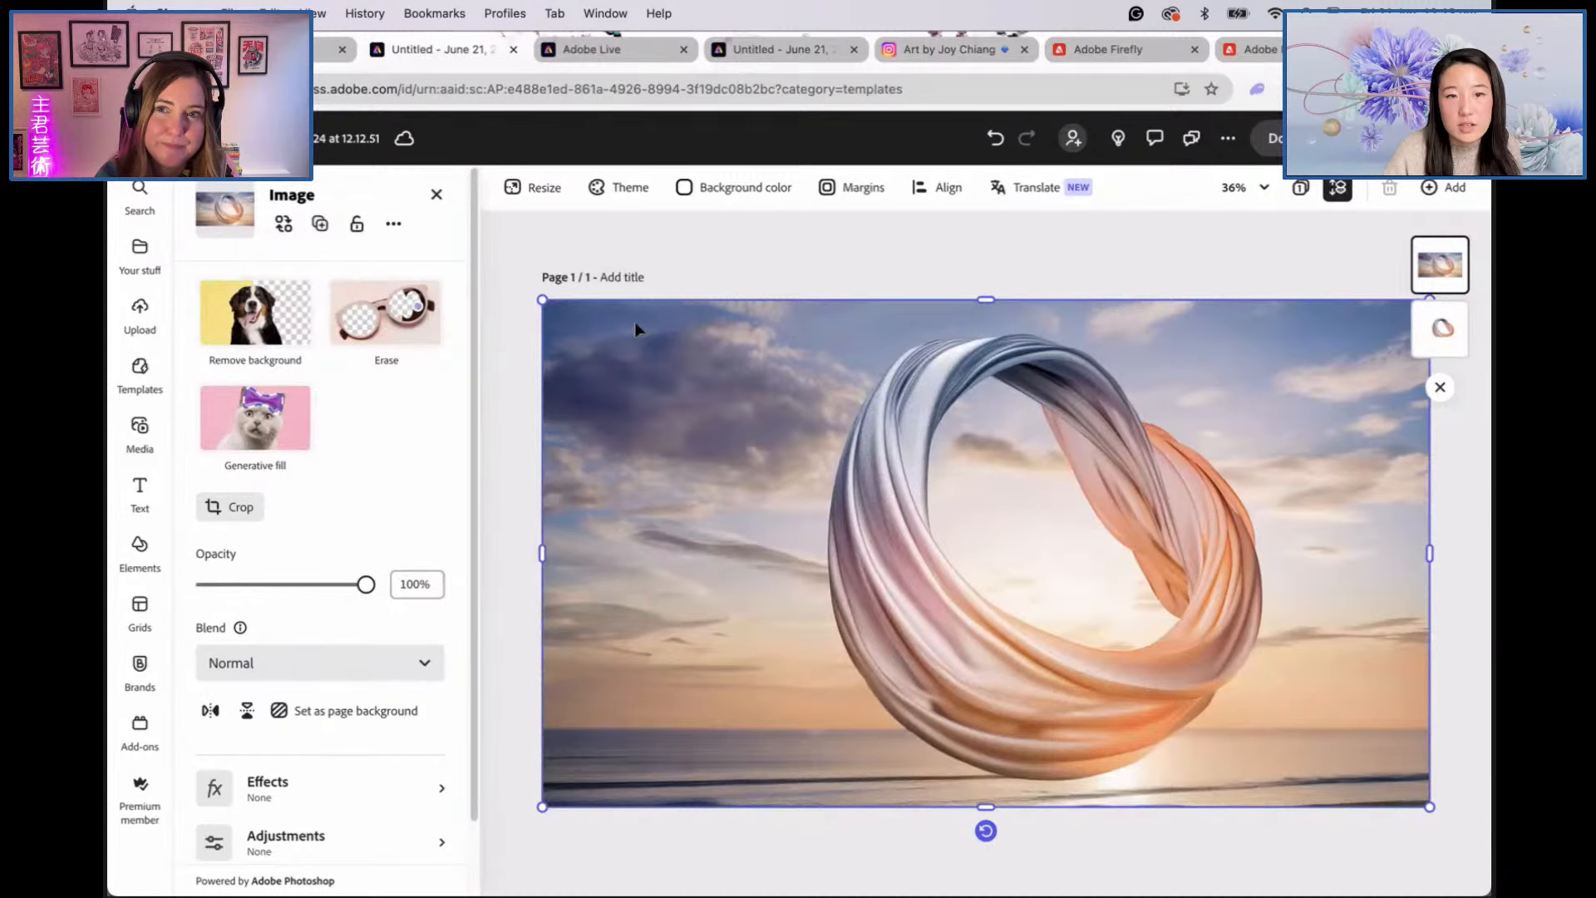
{"action": "left_click", "coordinate": [275, 351]}
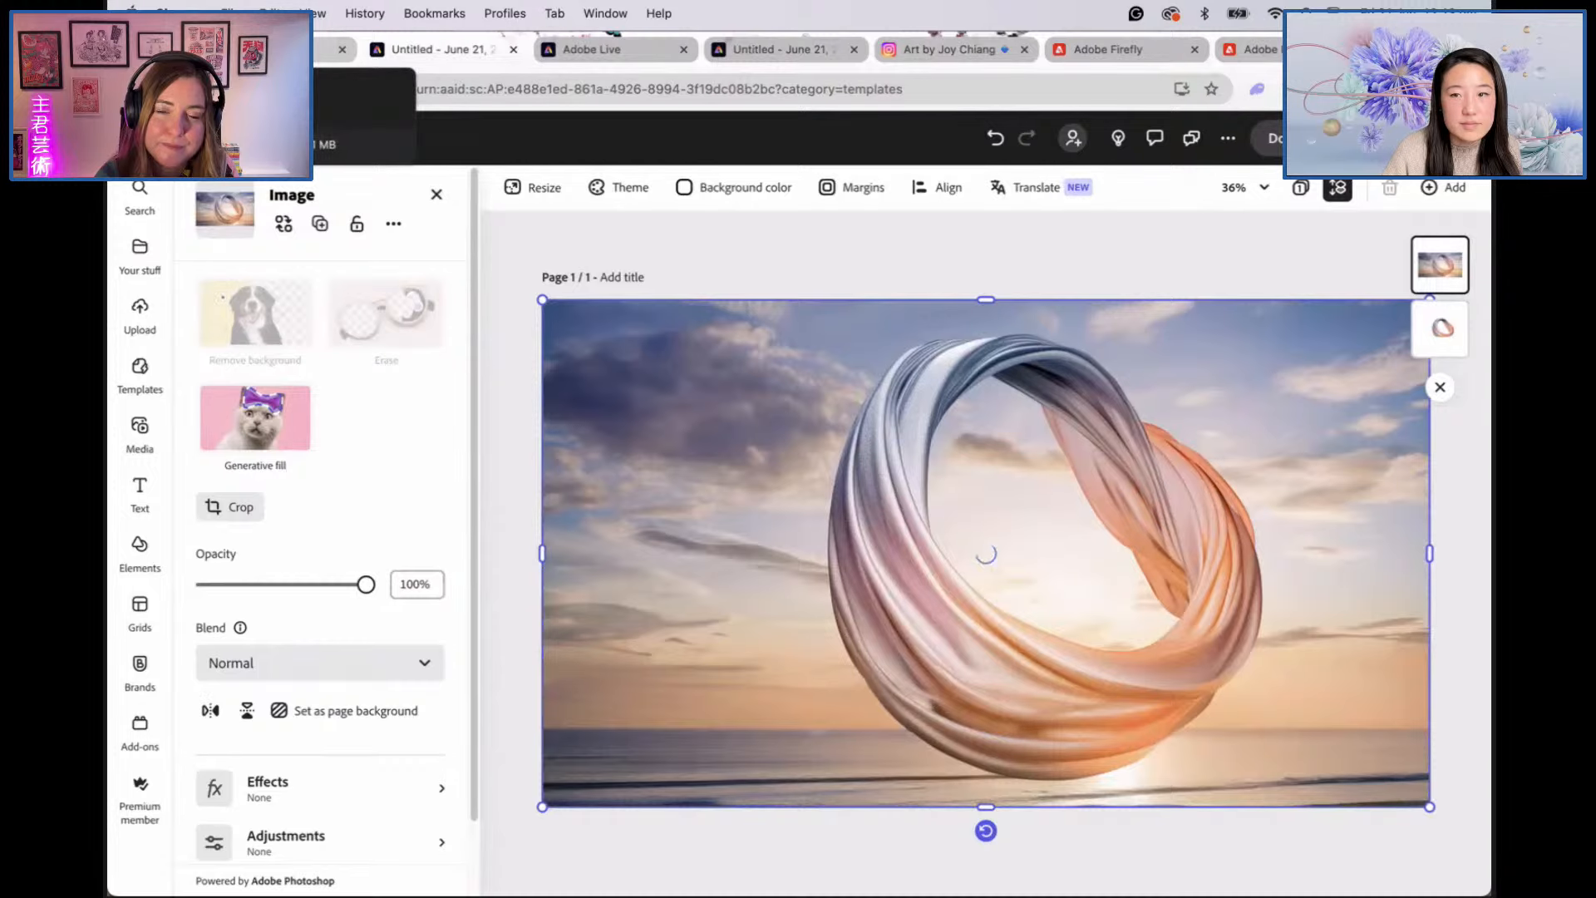
{"action": "left_click", "coordinate": [291, 52]}
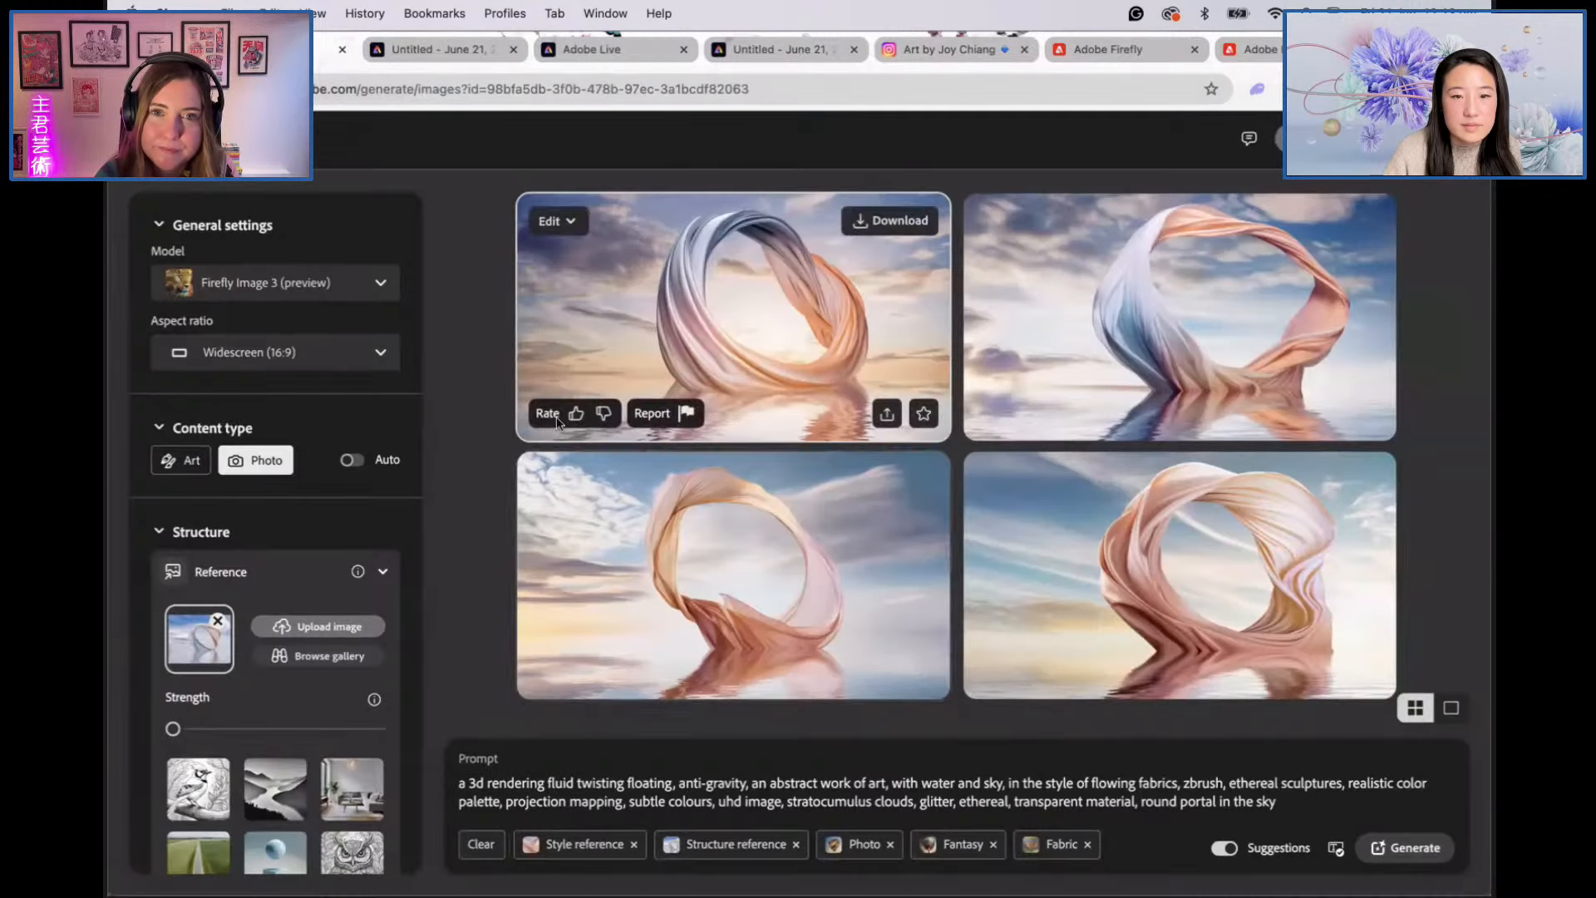
{"action": "left_click", "coordinate": [460, 58]}
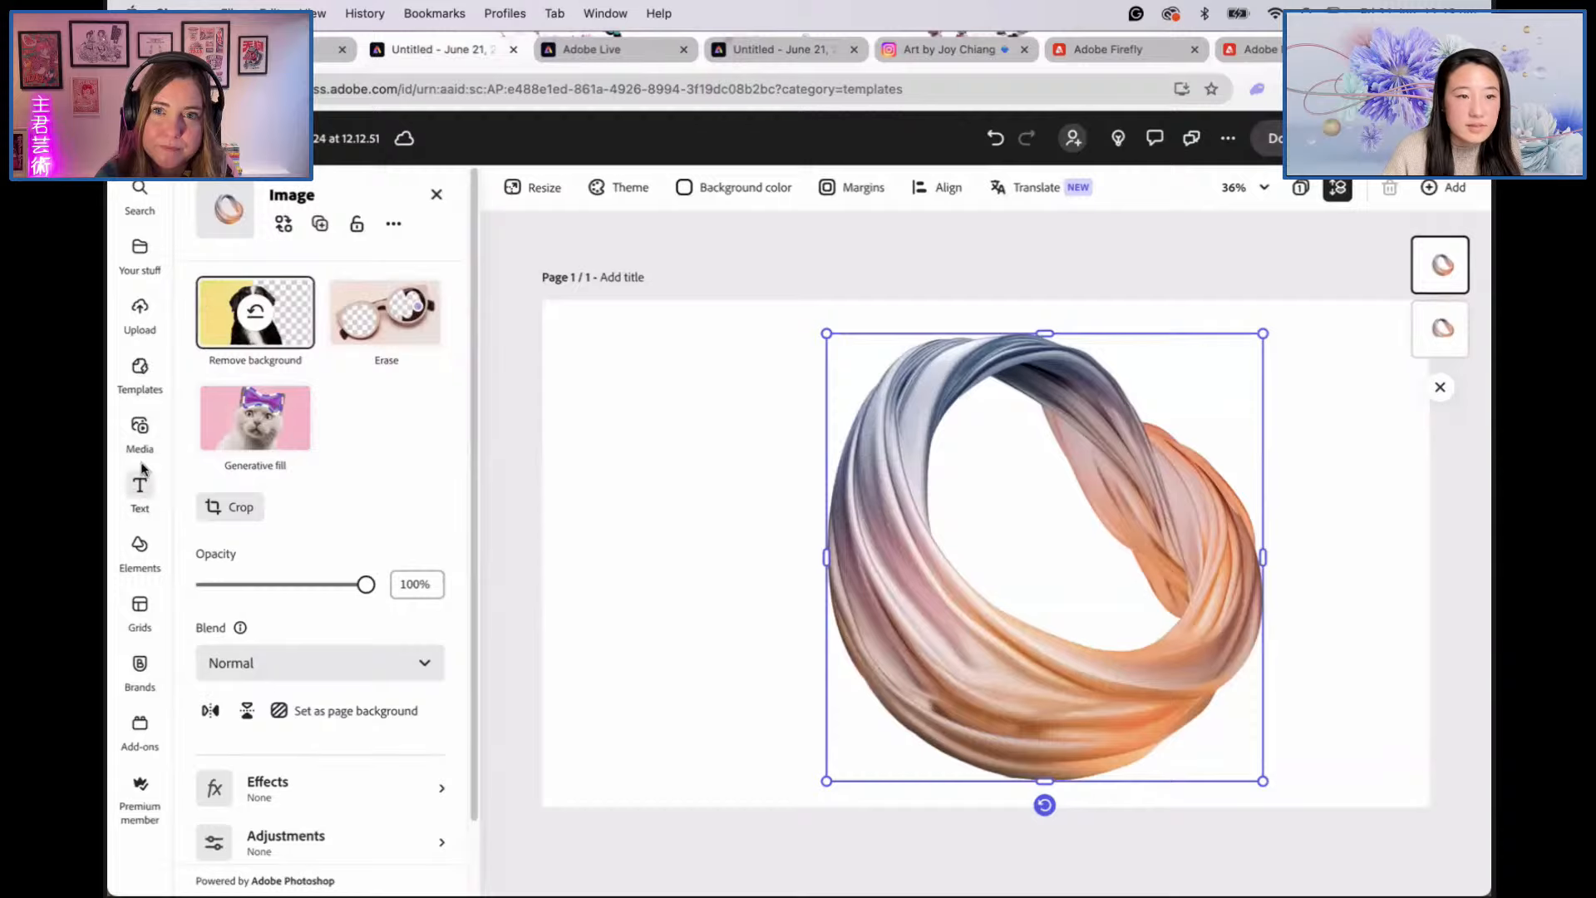
Step: Upload the empty sky-and-sea image, the PNG ending in 225, and move its layer beneath both ring cutouts
{"action": "left_click", "coordinate": [140, 428]}
{"action": "left_click", "coordinate": [324, 277]}
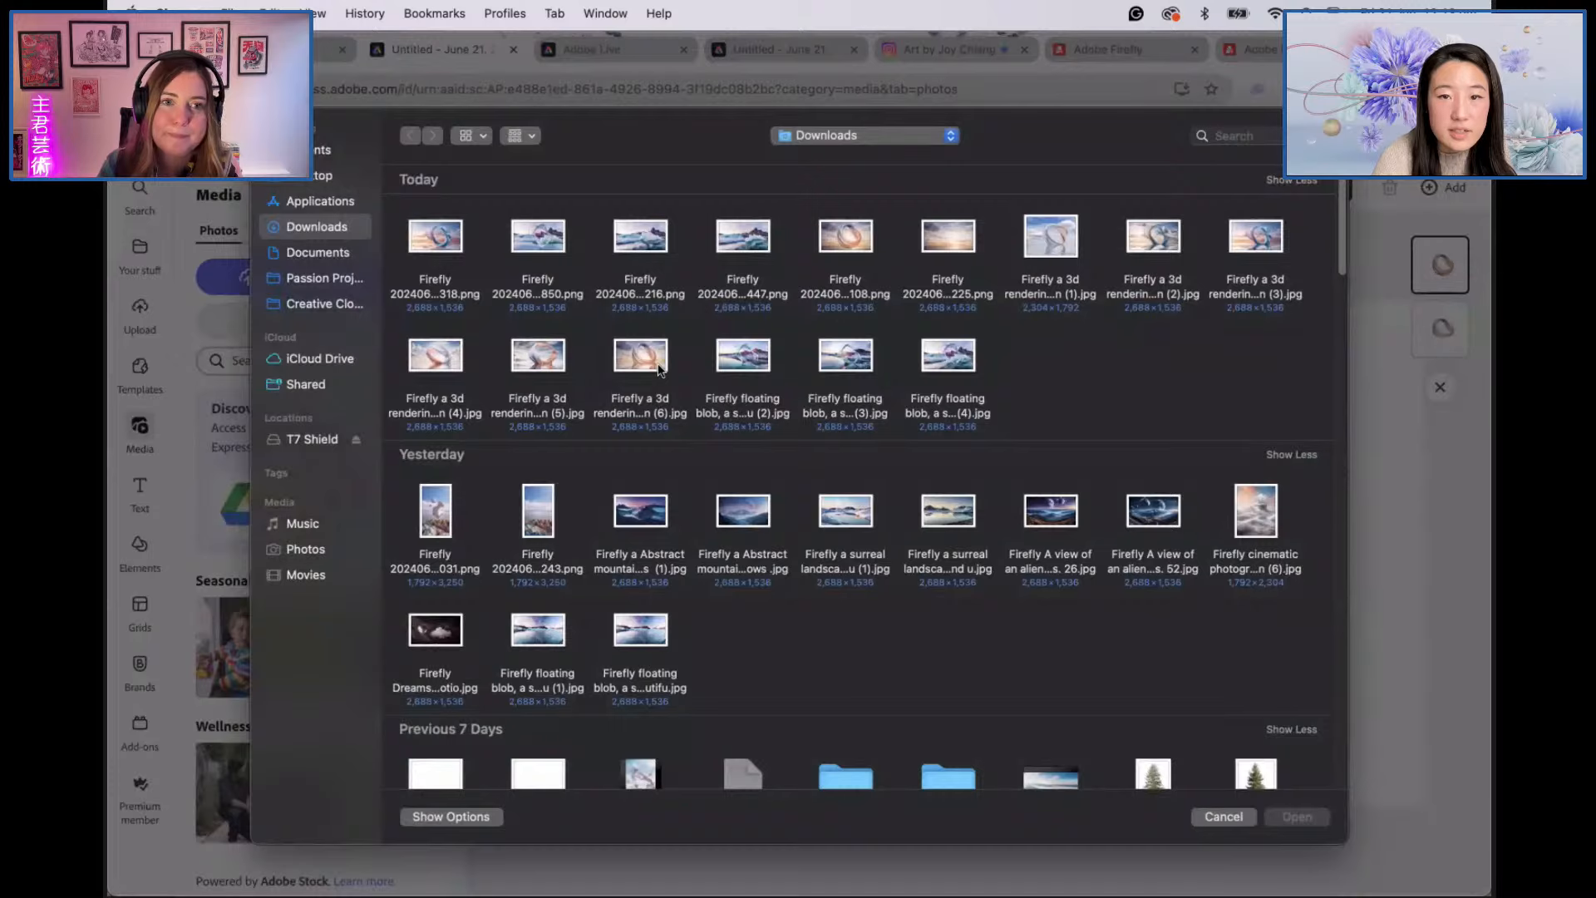
{"action": "double_click", "coordinate": [948, 241]}
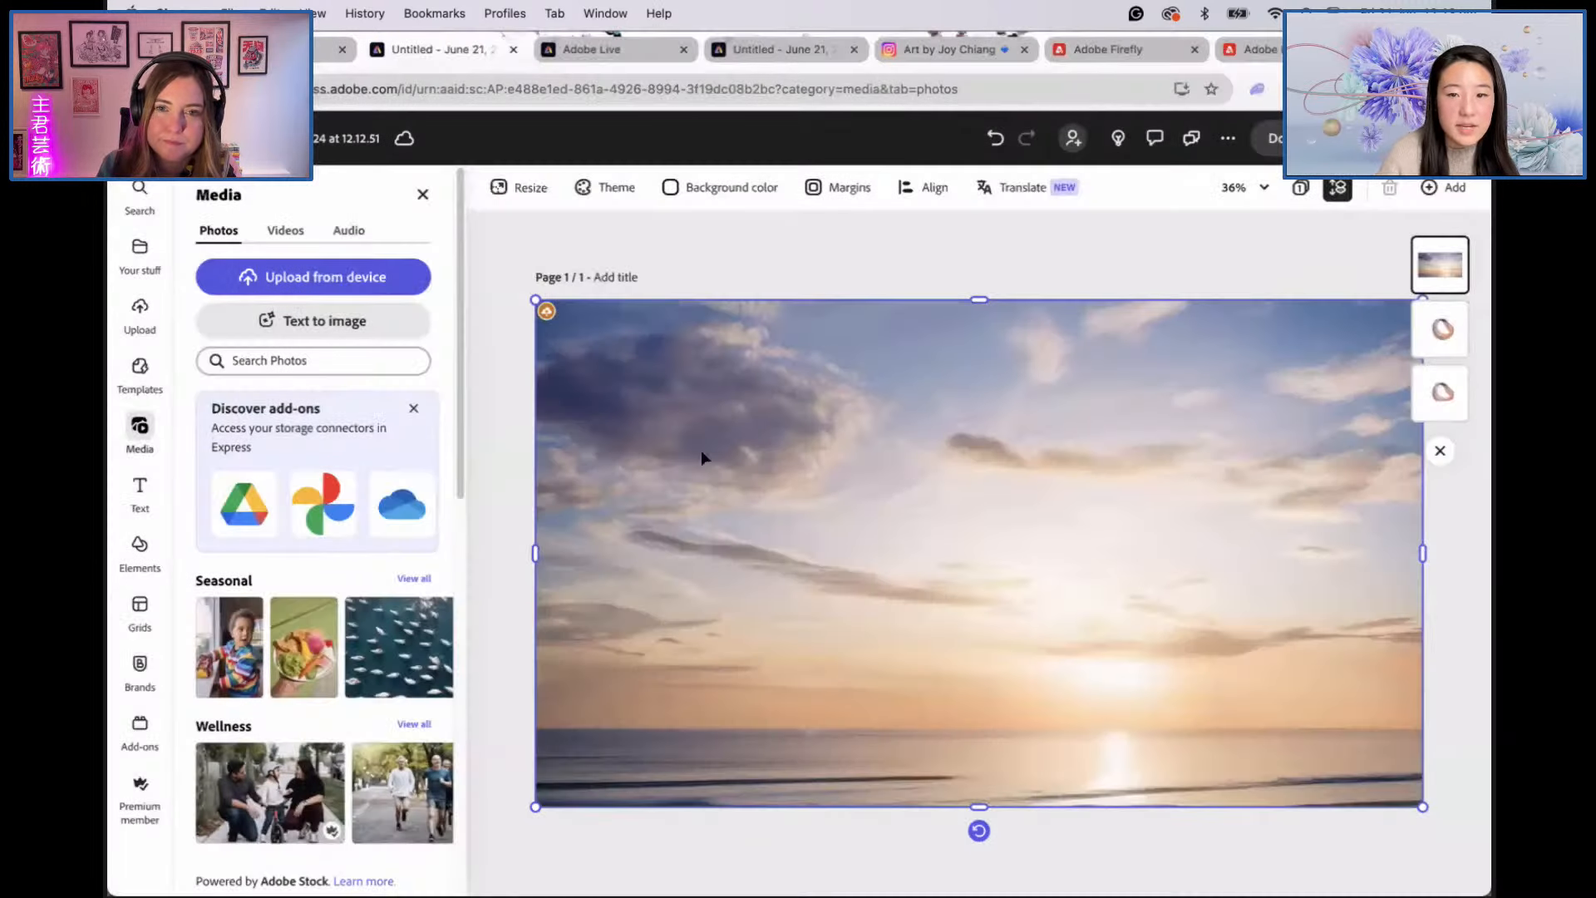
{"action": "left_click_drag", "start_coordinate": [1441, 265], "coordinate": [1432, 416]}
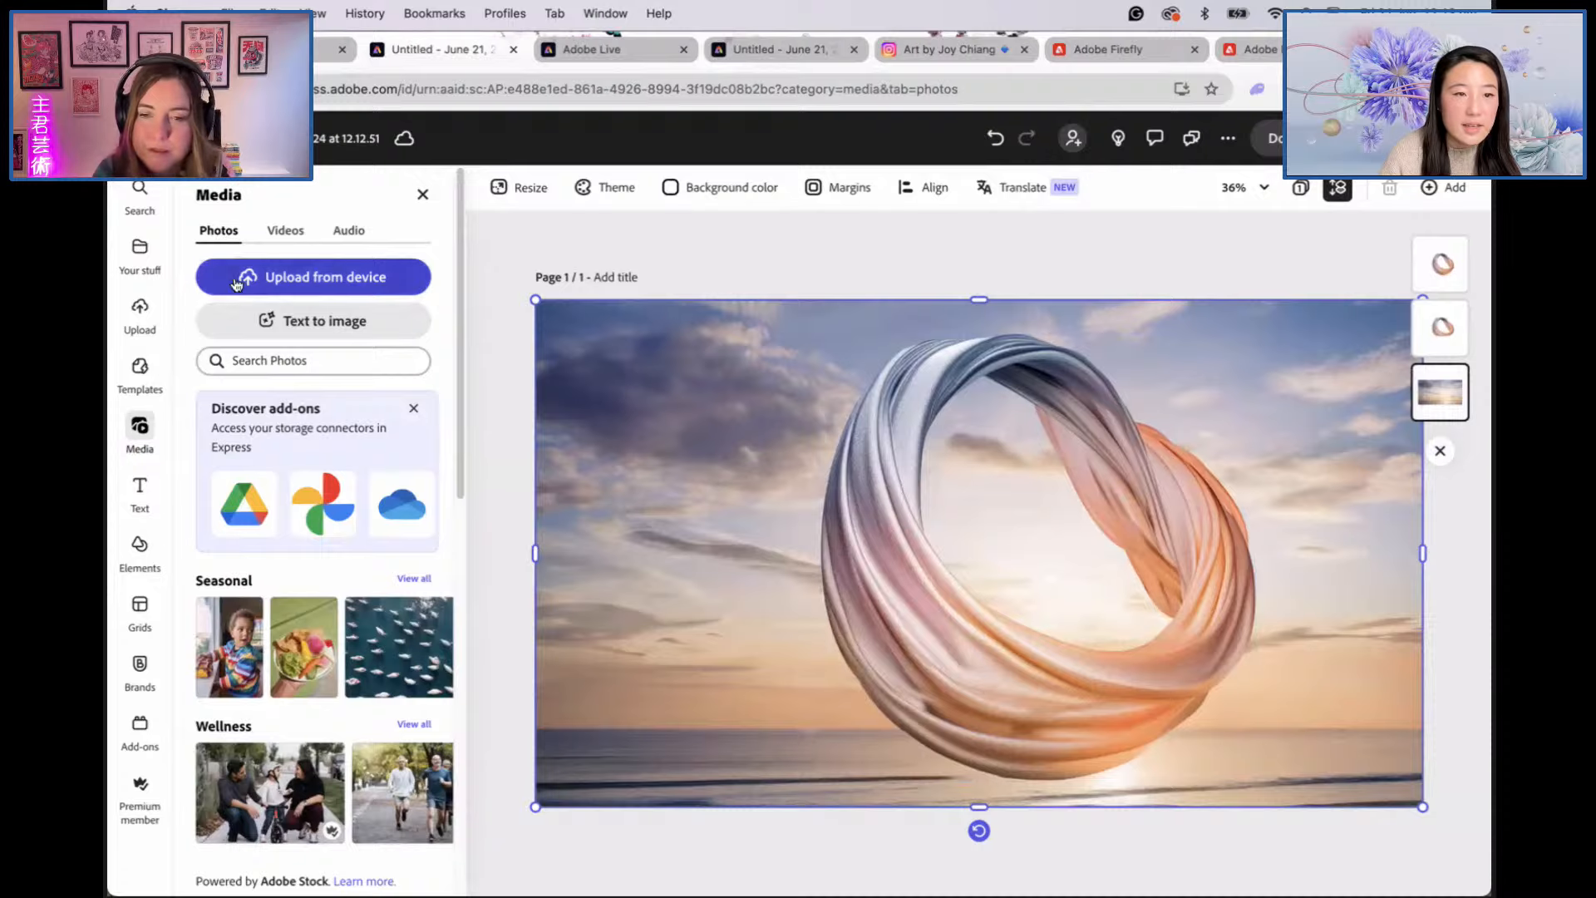
Step: Upload the original ring image ending in (6).jpg again and place its layer between the ring cutouts and the sea background
{"action": "left_click", "coordinate": [278, 277]}
{"action": "left_click", "coordinate": [631, 355]}
{"action": "double_click", "coordinate": [631, 357]}
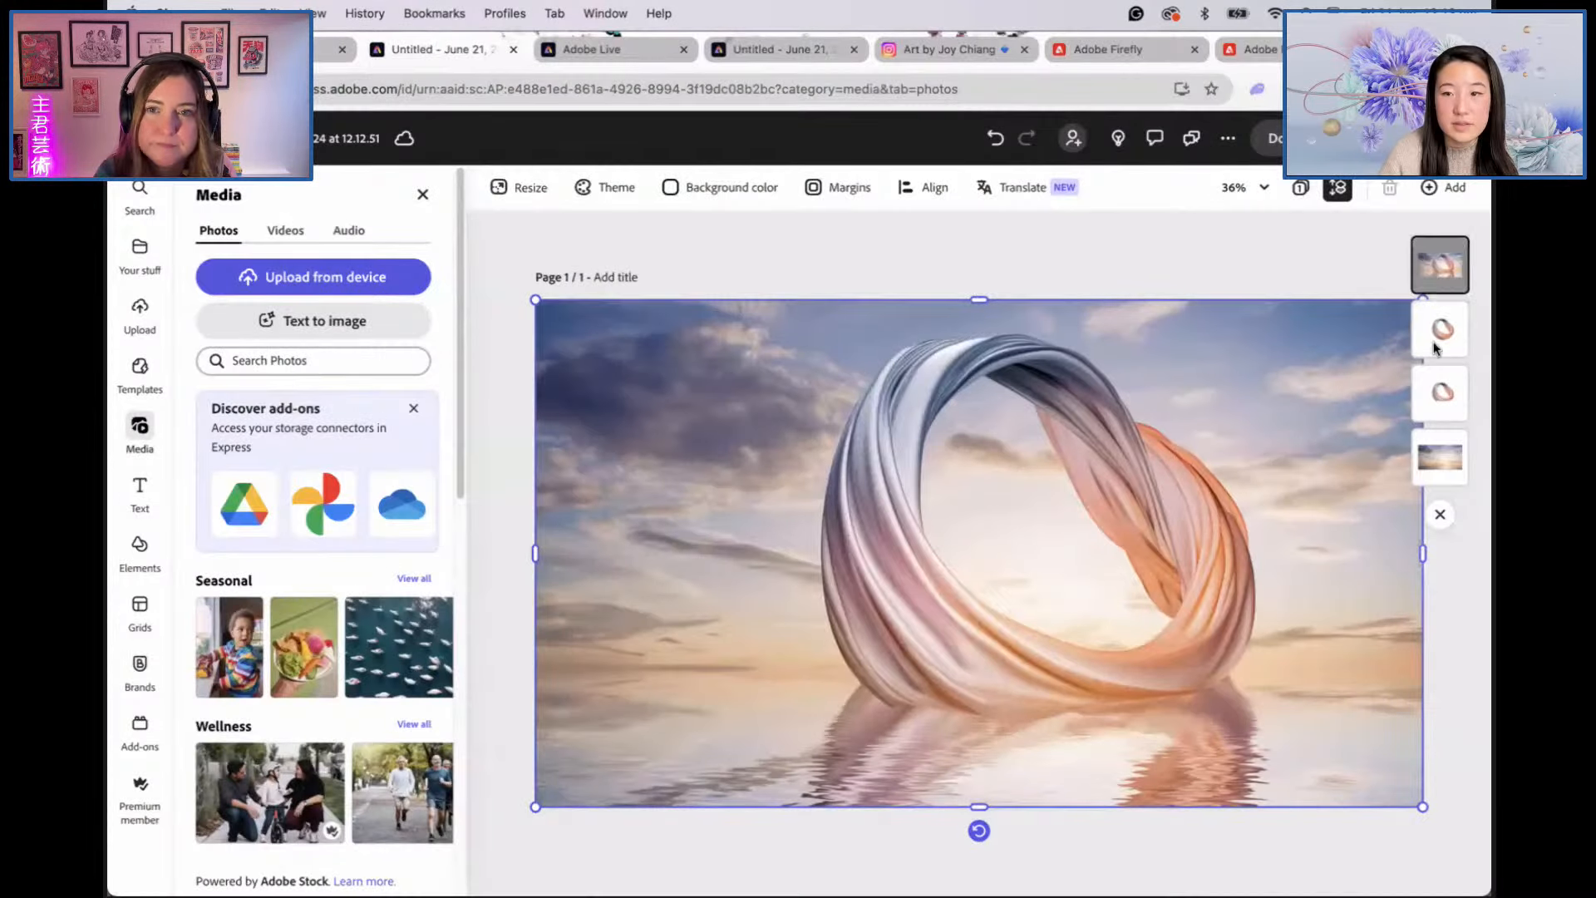
{"action": "left_click", "coordinate": [1442, 268]}
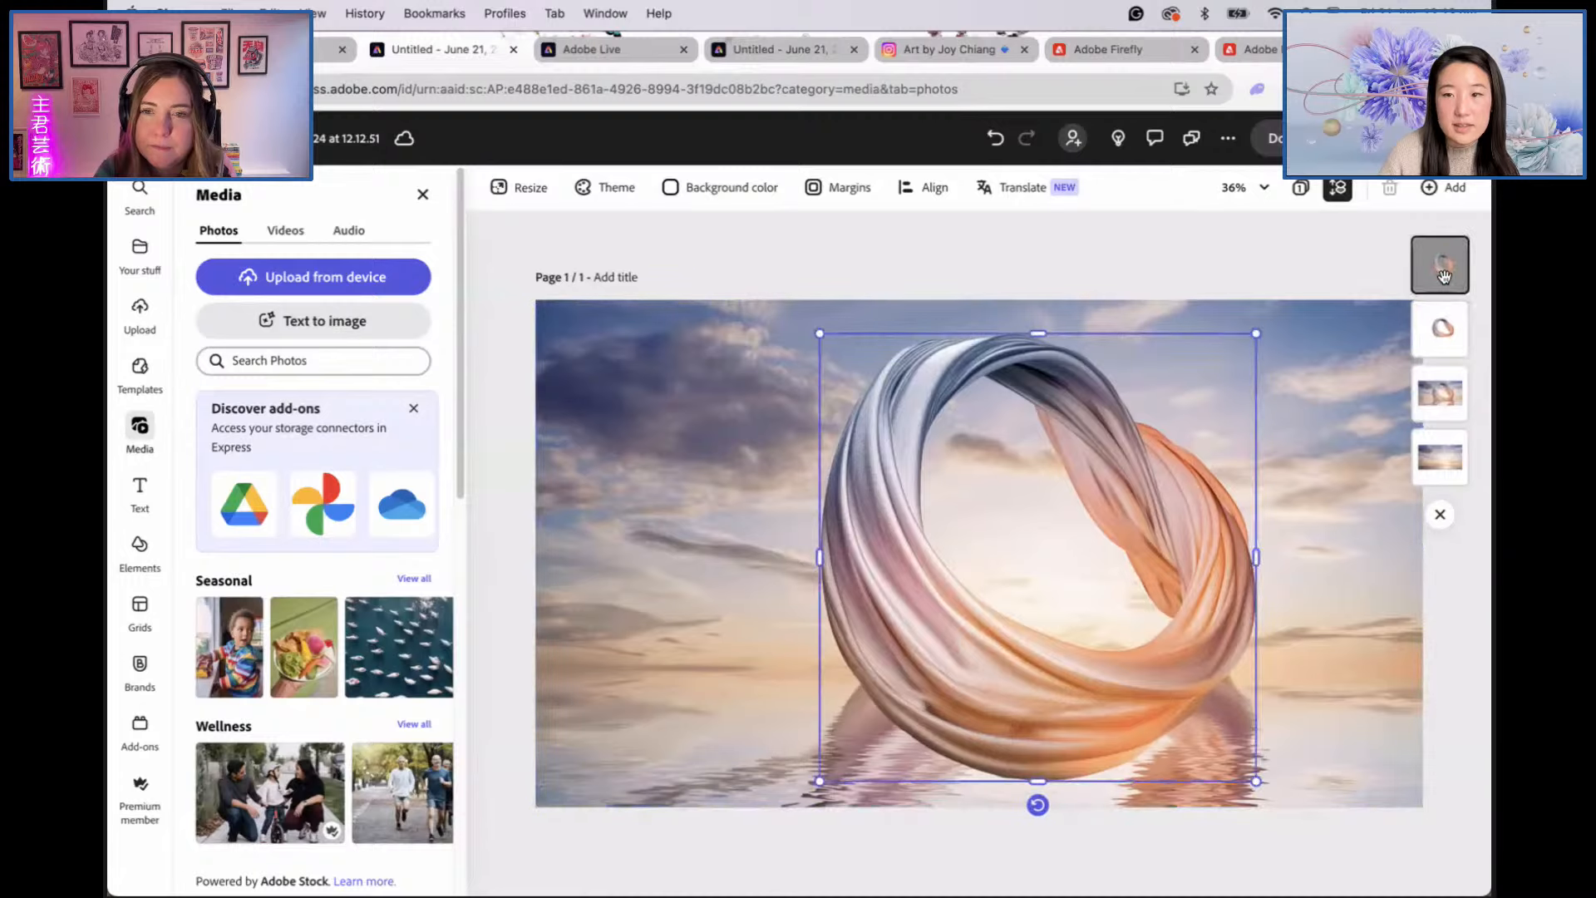
Step: Move the complete ring cutout to the bottom of the layer stack and select the flat-bottomed ring cutout
{"action": "left_click_drag", "start_coordinate": [1444, 275], "coordinate": [1457, 455]}
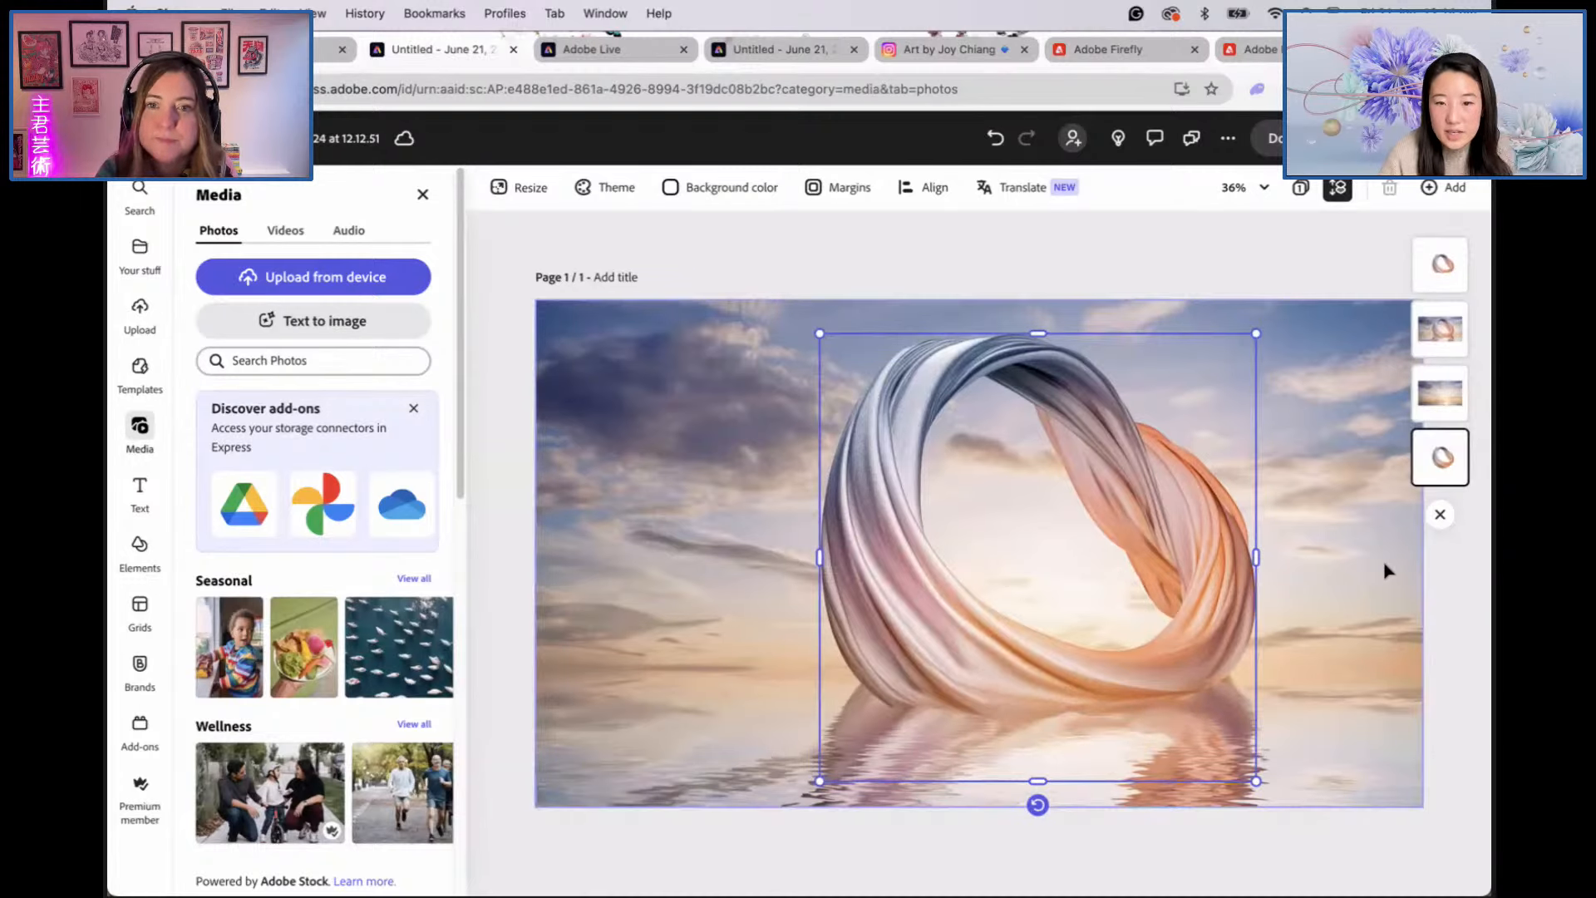
{"action": "left_click", "coordinate": [1441, 328]}
{"action": "left_click", "coordinate": [1455, 286]}
{"action": "left_click", "coordinate": [1441, 329]}
{"action": "left_click", "coordinate": [1444, 266]}
{"action": "mouse_move", "coordinate": [1130, 546]}
{"action": "left_mouse_down"}
{"action": "mouse_move", "coordinate": [1125, 499]}
{"action": "mouse_move", "coordinate": [1121, 568]}
{"action": "left_mouse_up"}
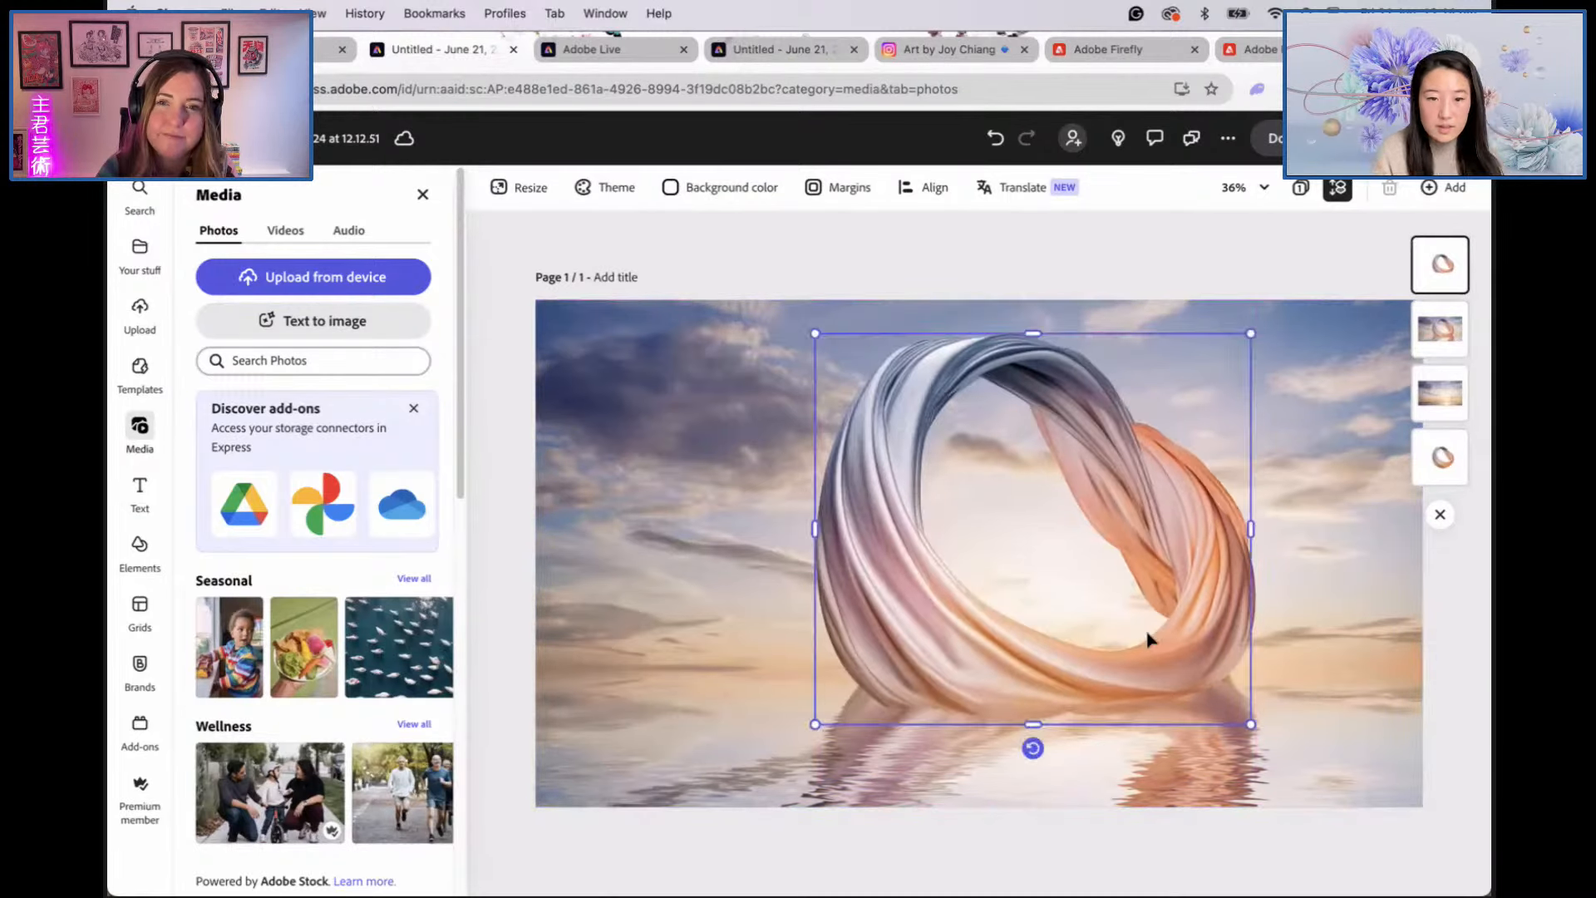
{"action": "key", "text": "super+z"}
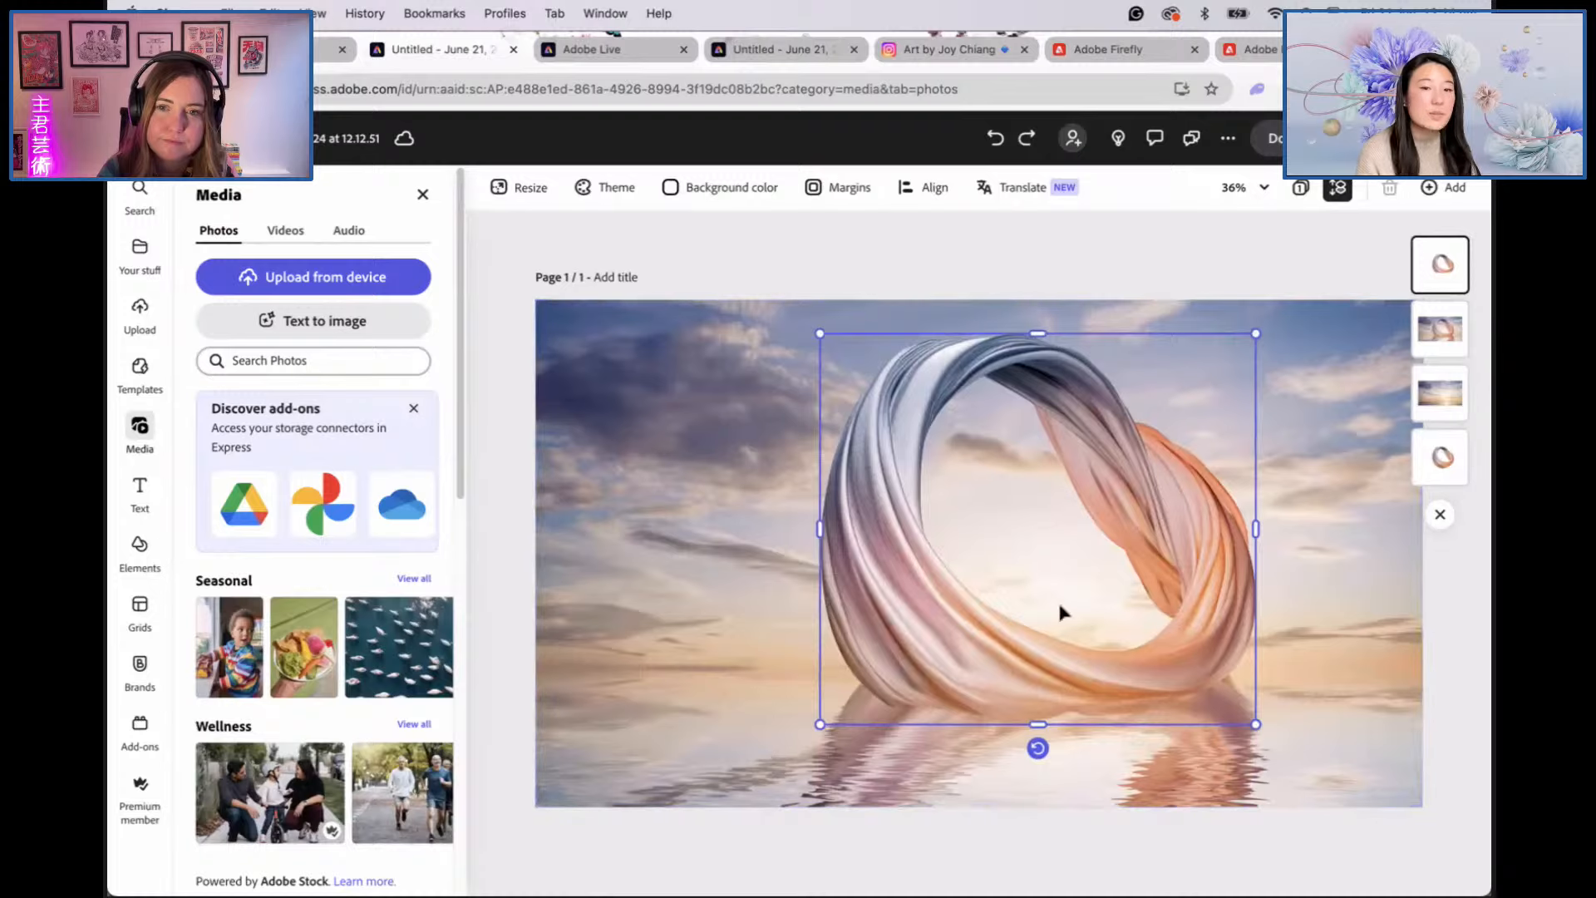
{"action": "mouse_move", "coordinate": [856, 638]}
{"action": "left_mouse_down"}
{"action": "mouse_move", "coordinate": [890, 588]}
{"action": "mouse_move", "coordinate": [870, 629]}
{"action": "left_mouse_up"}
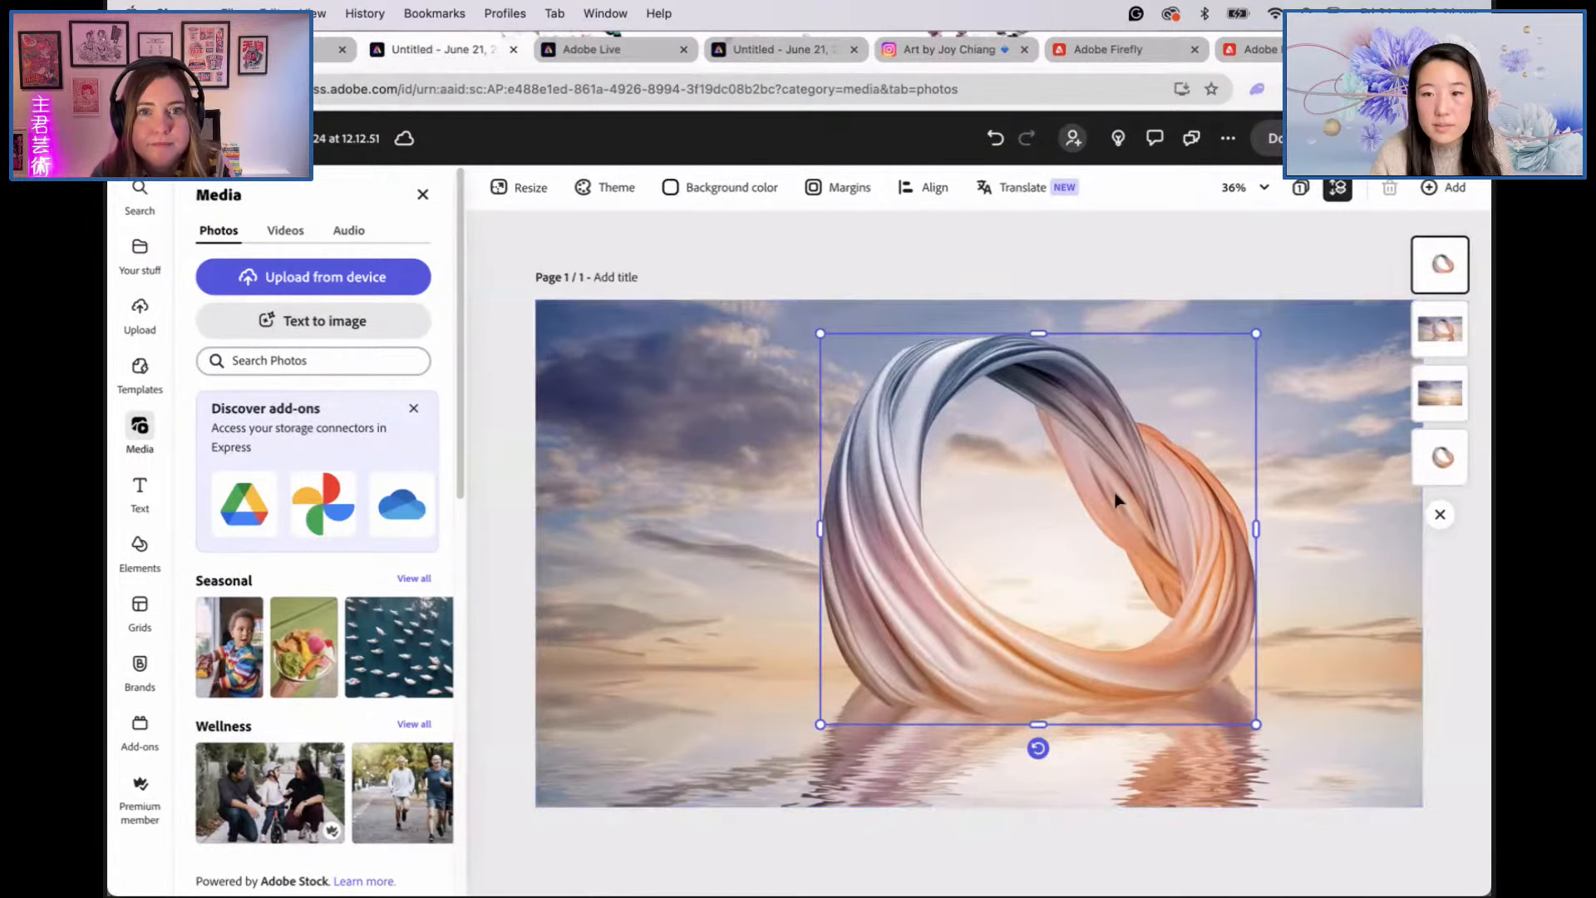
Step: Search the stock videos for "water ripples"
{"action": "left_click", "coordinate": [286, 230]}
{"action": "left_click", "coordinate": [316, 317]}
{"action": "type", "text": "water"}
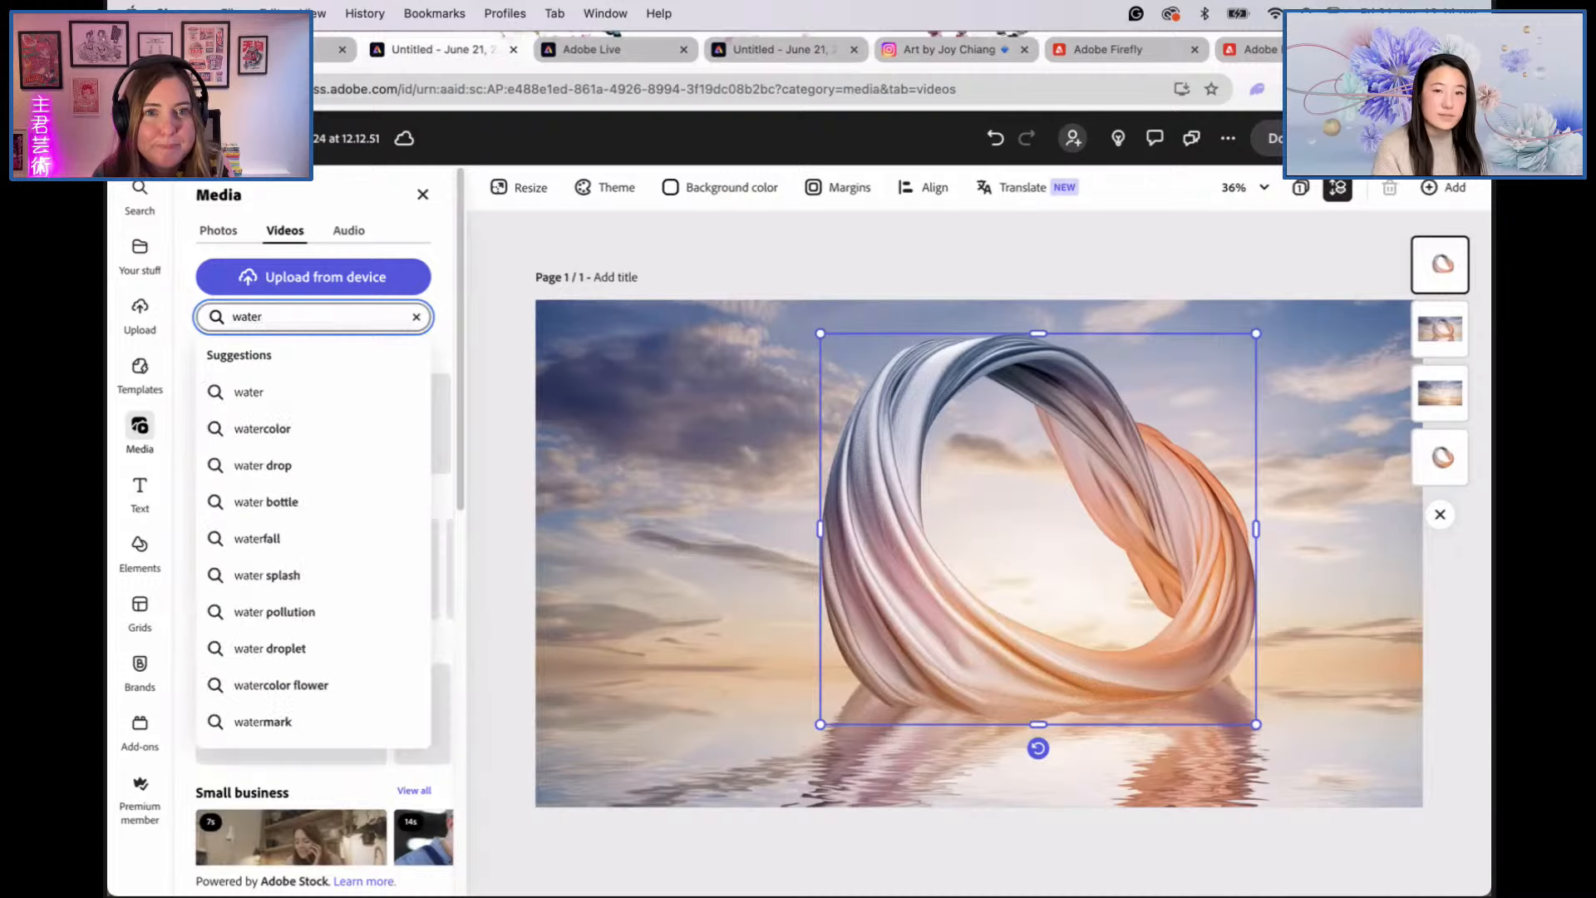
{"action": "type", "text": " ripples"}
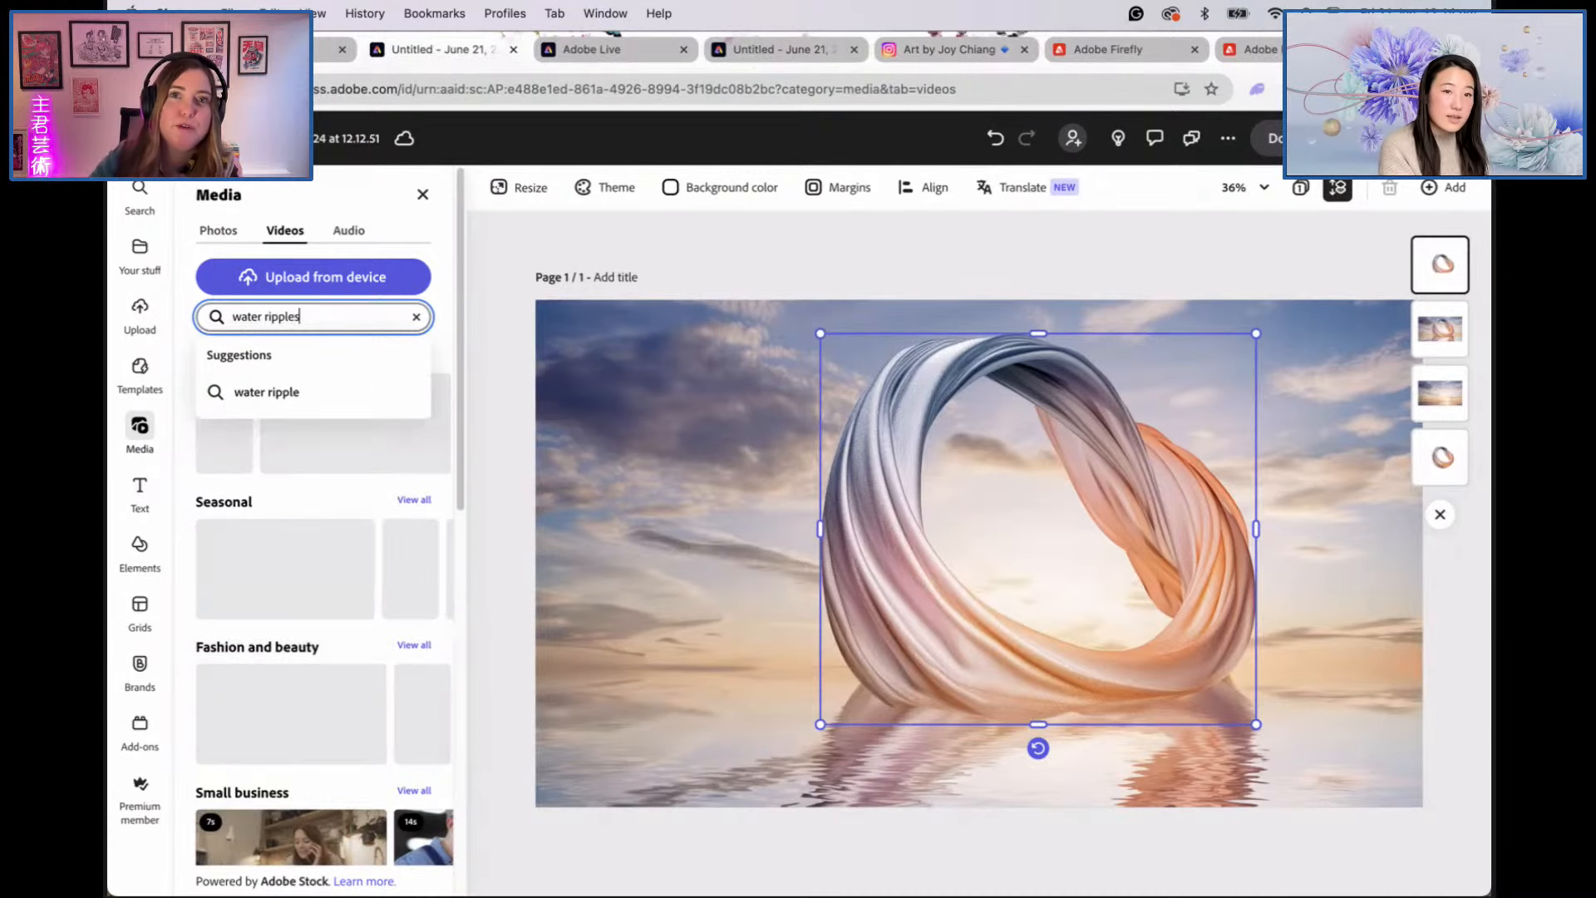
{"action": "key", "text": "Return"}
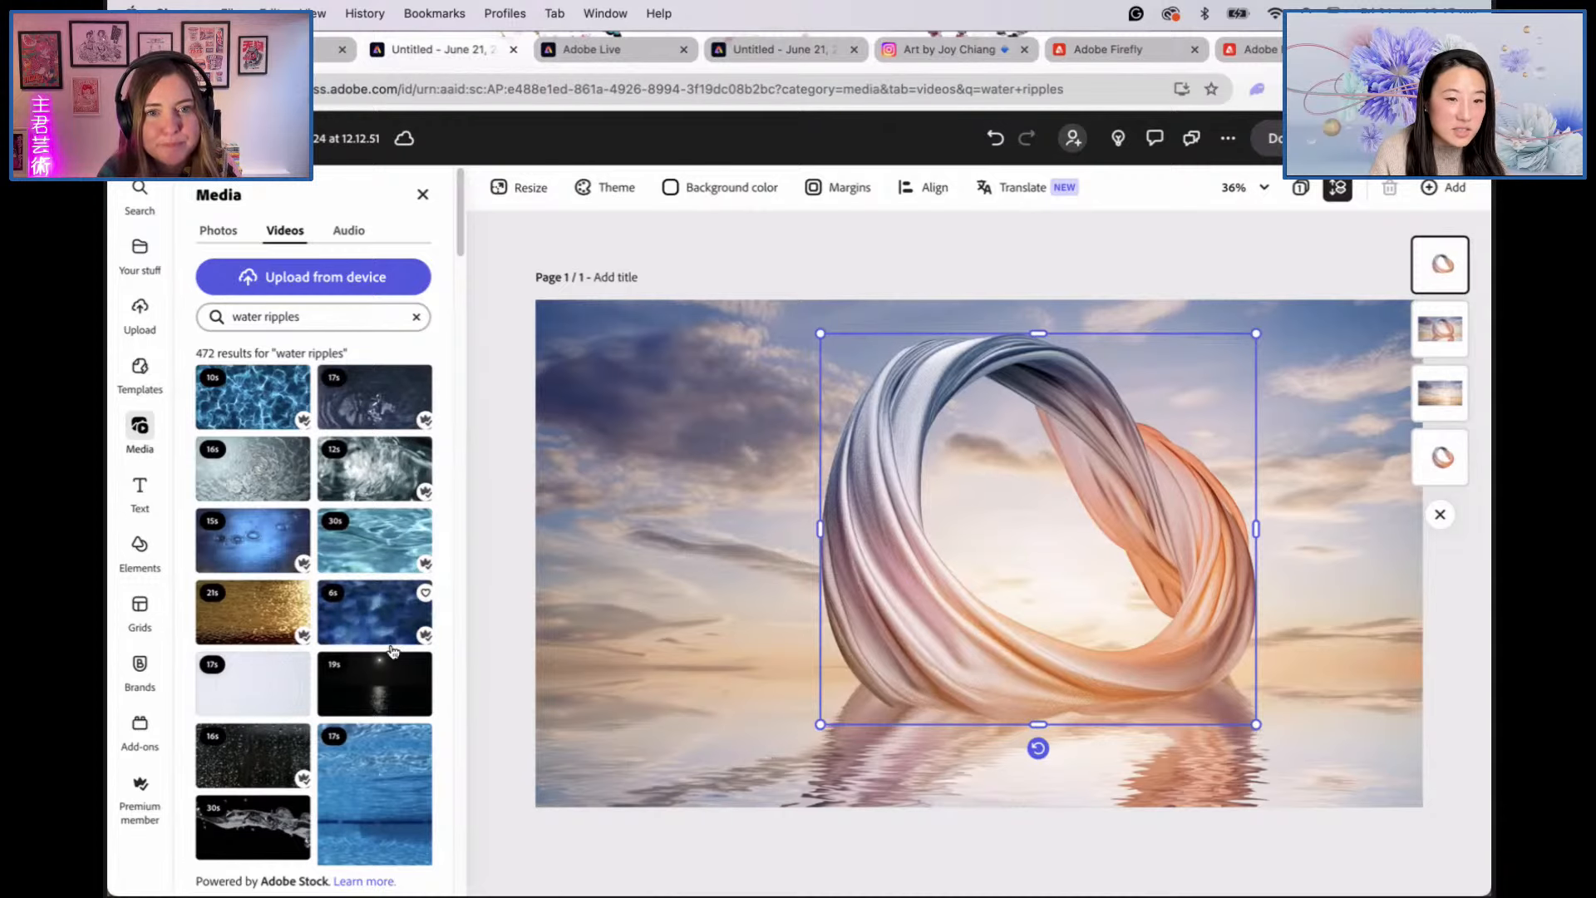
Step: Add the 21-second golden water video to the page and set its blend mode to Screen
{"action": "left_click", "coordinate": [247, 627]}
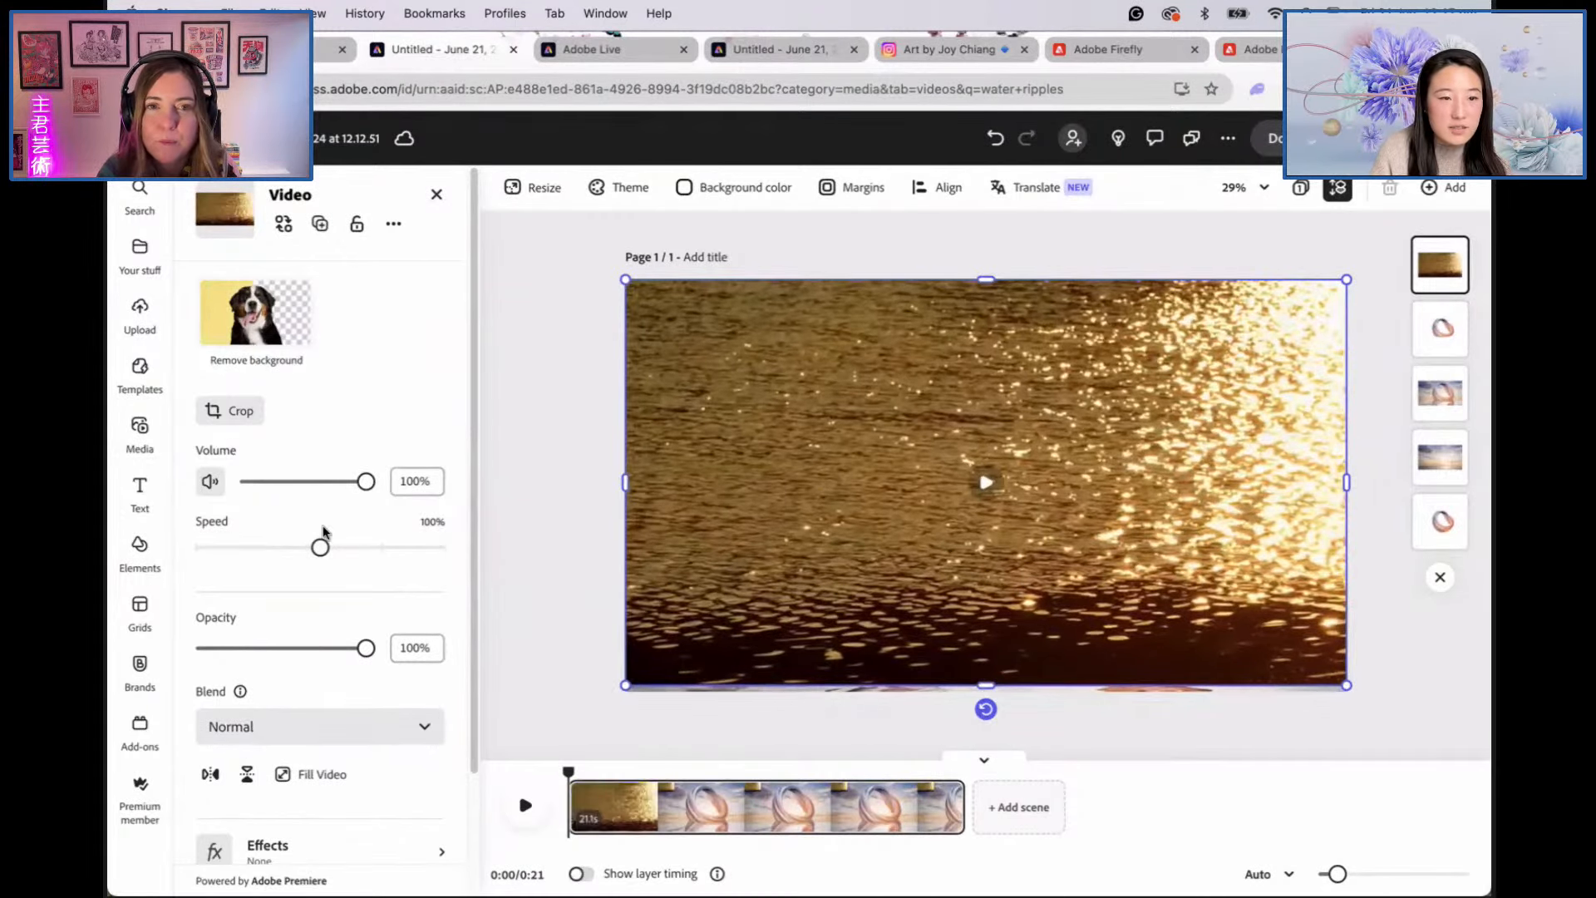
{"action": "left_click", "coordinate": [363, 726]}
{"action": "left_click", "coordinate": [371, 678]}
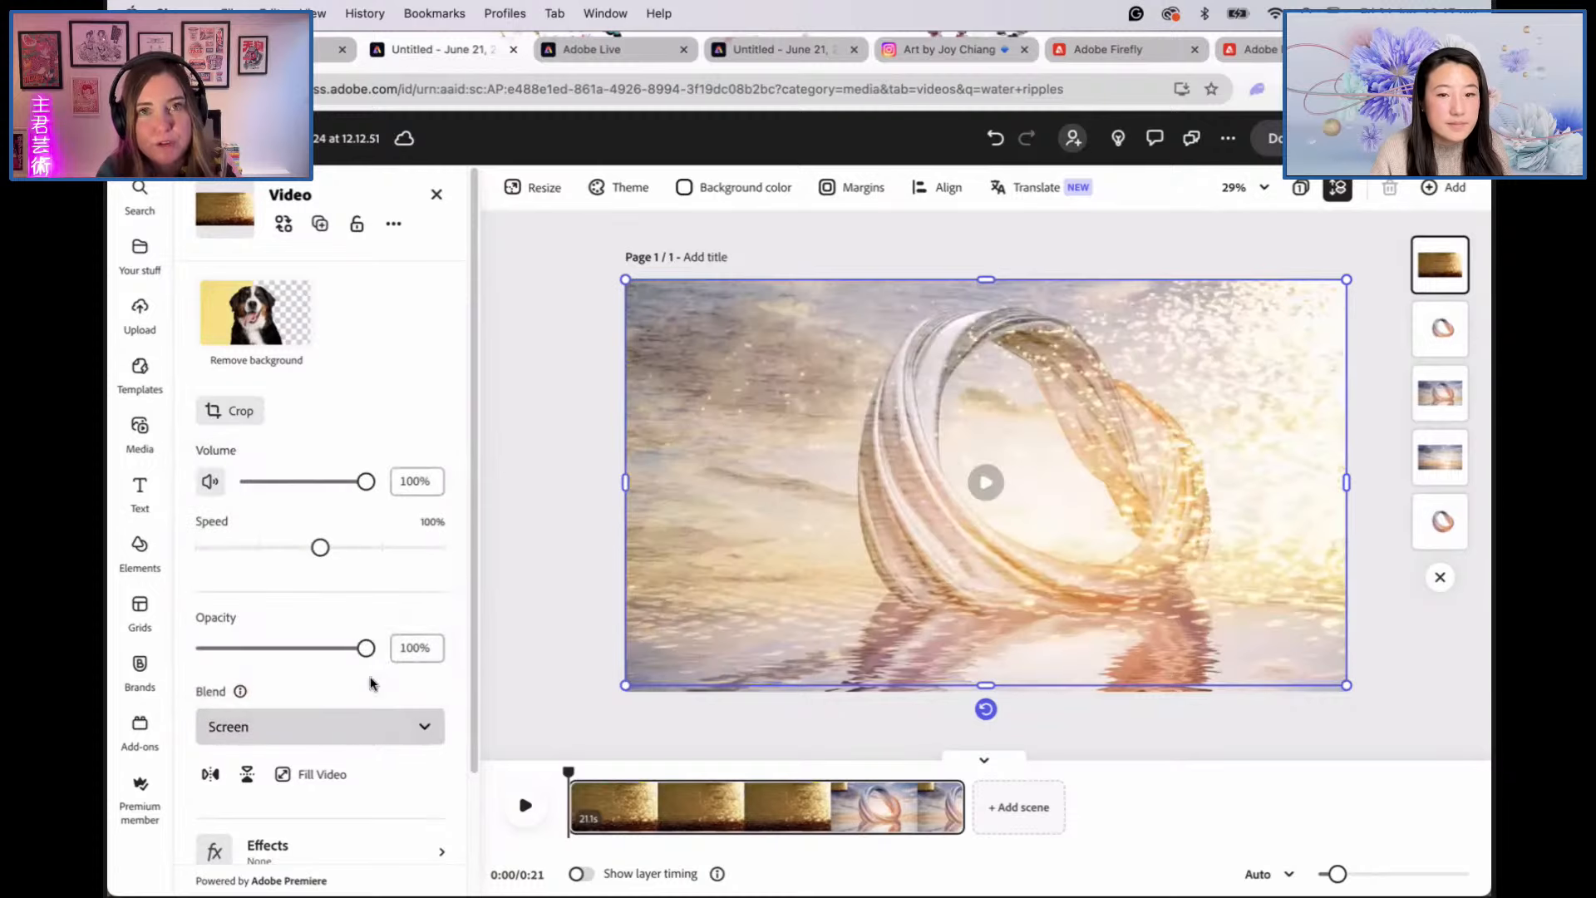
Step: Crop the golden water video from above and below into a wide strip and move it down over the water
{"action": "left_click_drag", "start_coordinate": [983, 283], "coordinate": [996, 344]}
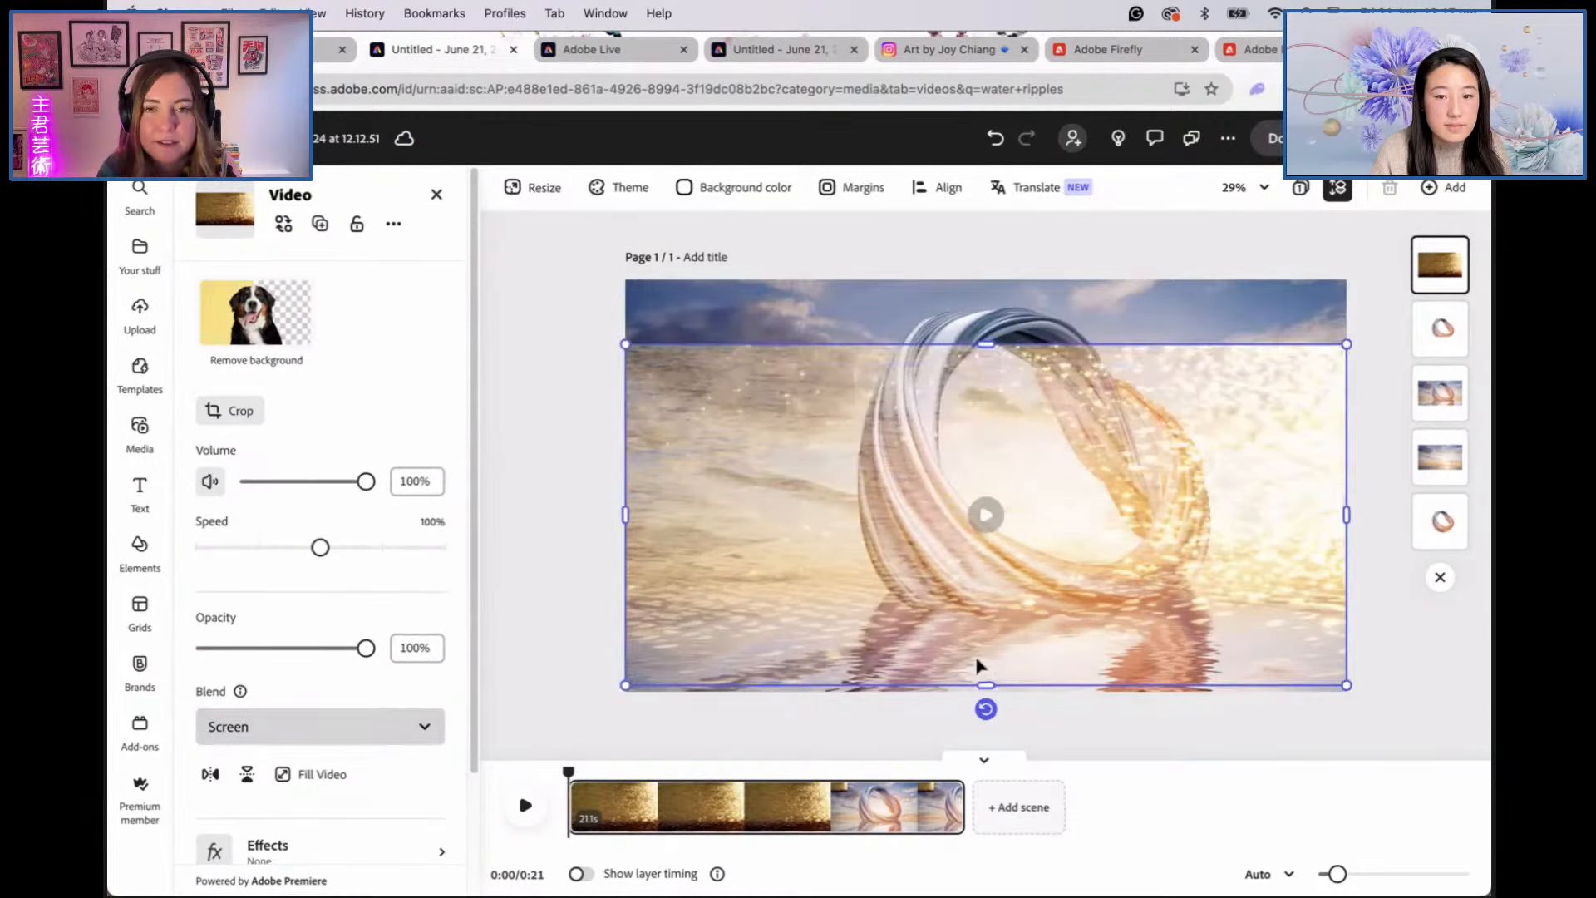
{"action": "left_click_drag", "start_coordinate": [982, 683], "coordinate": [986, 576]}
{"action": "left_click_drag", "start_coordinate": [1029, 470], "coordinate": [1027, 719]}
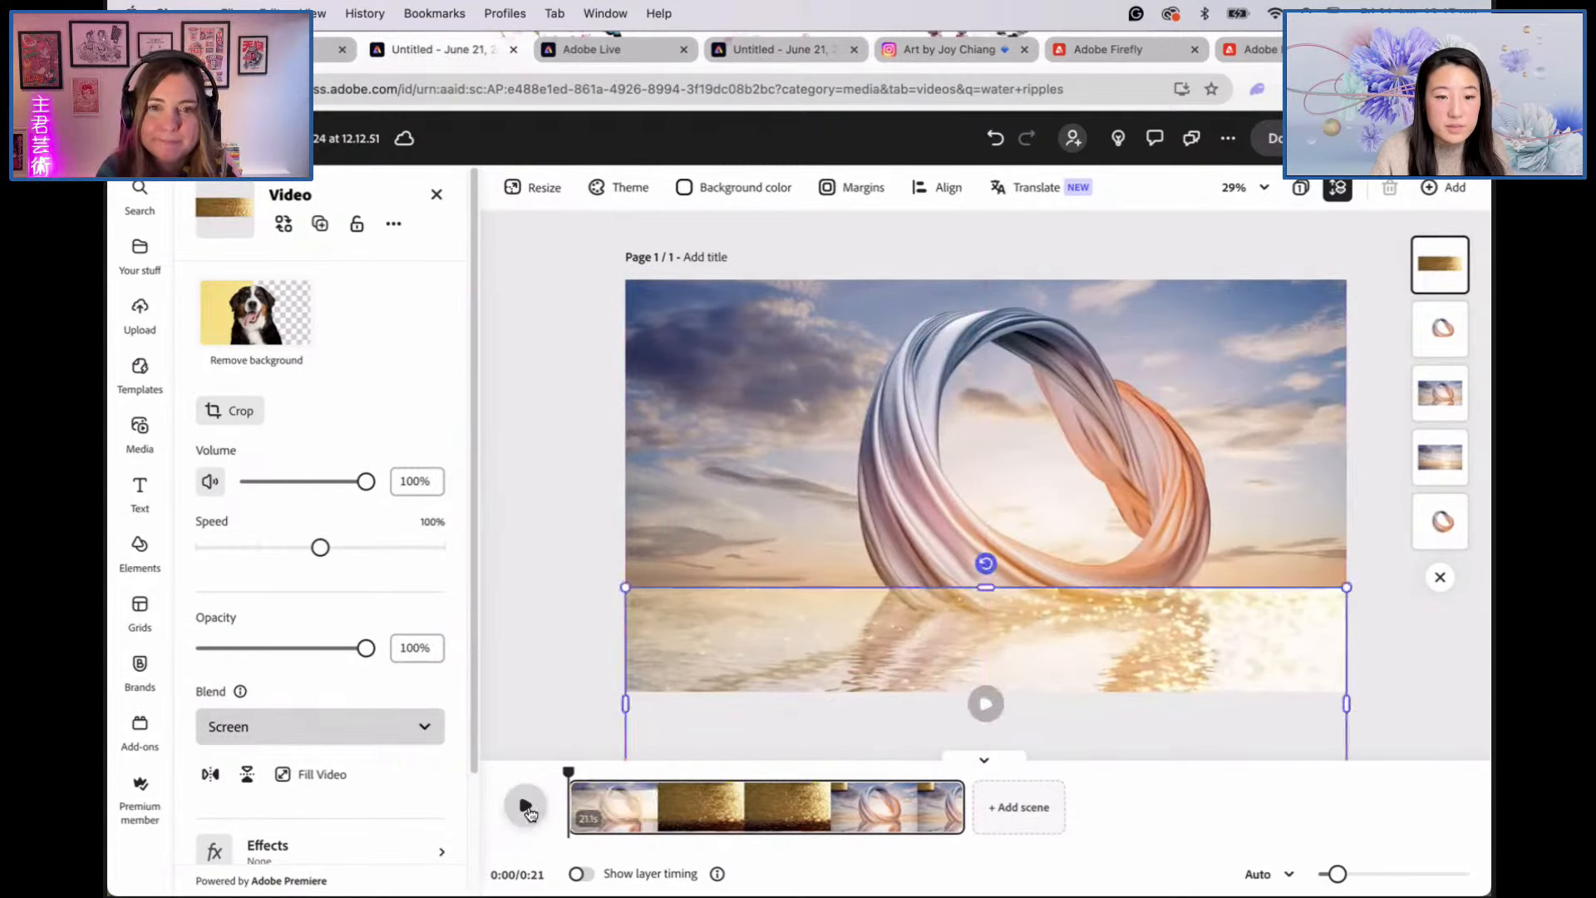
Step: Slow the golden water video to 50% speed and lower its opacity to 63%
{"action": "left_click", "coordinate": [525, 805]}
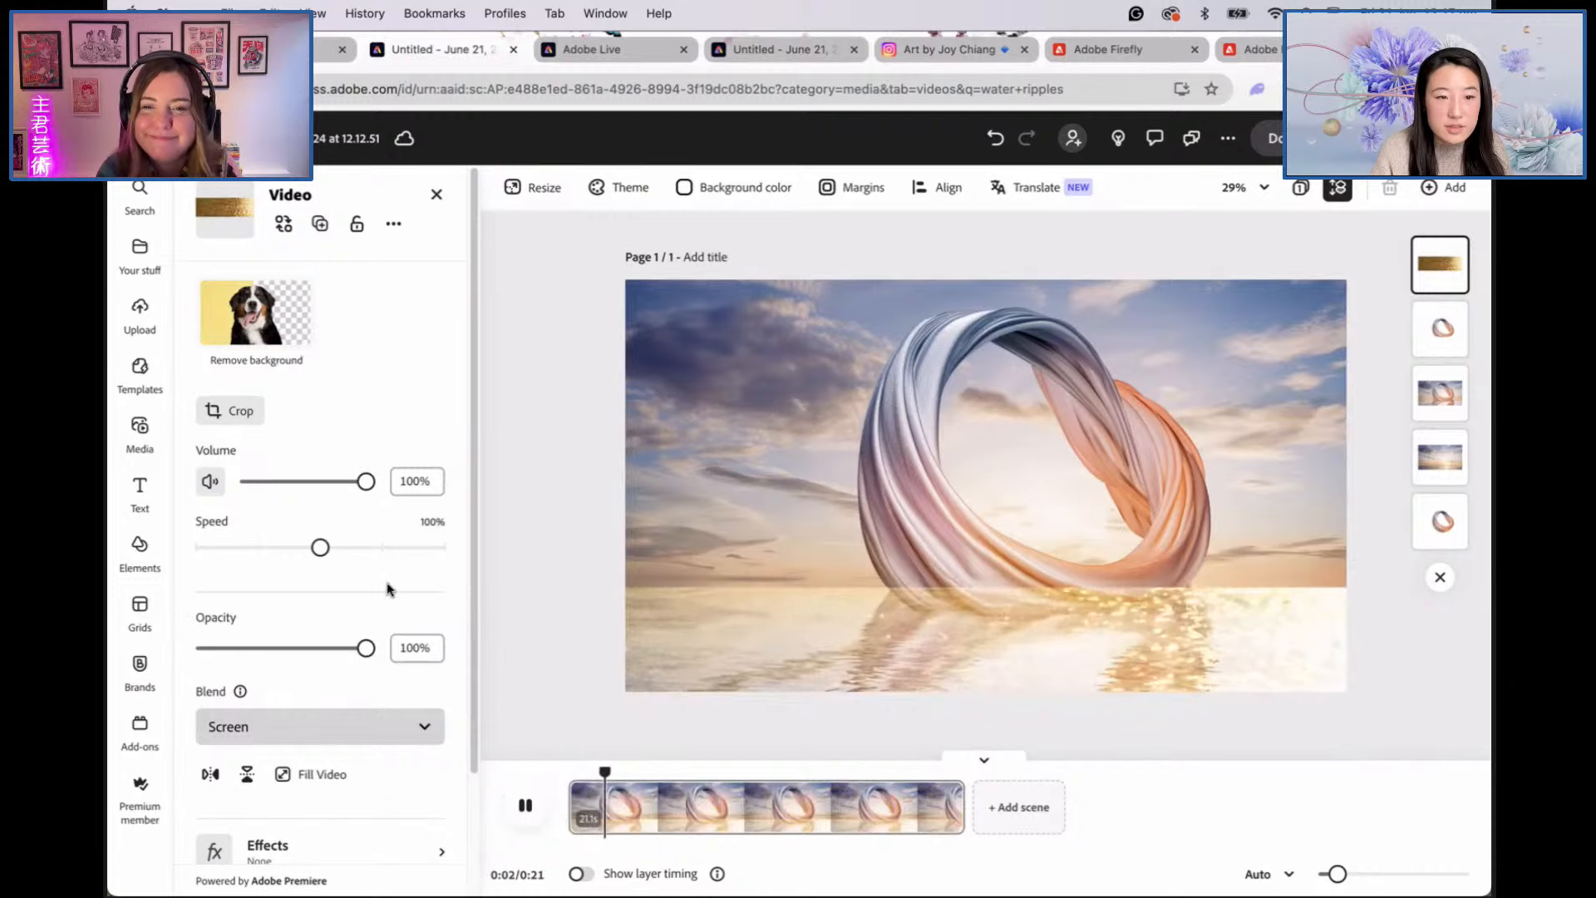
{"action": "left_click_drag", "start_coordinate": [320, 547], "coordinate": [271, 549]}
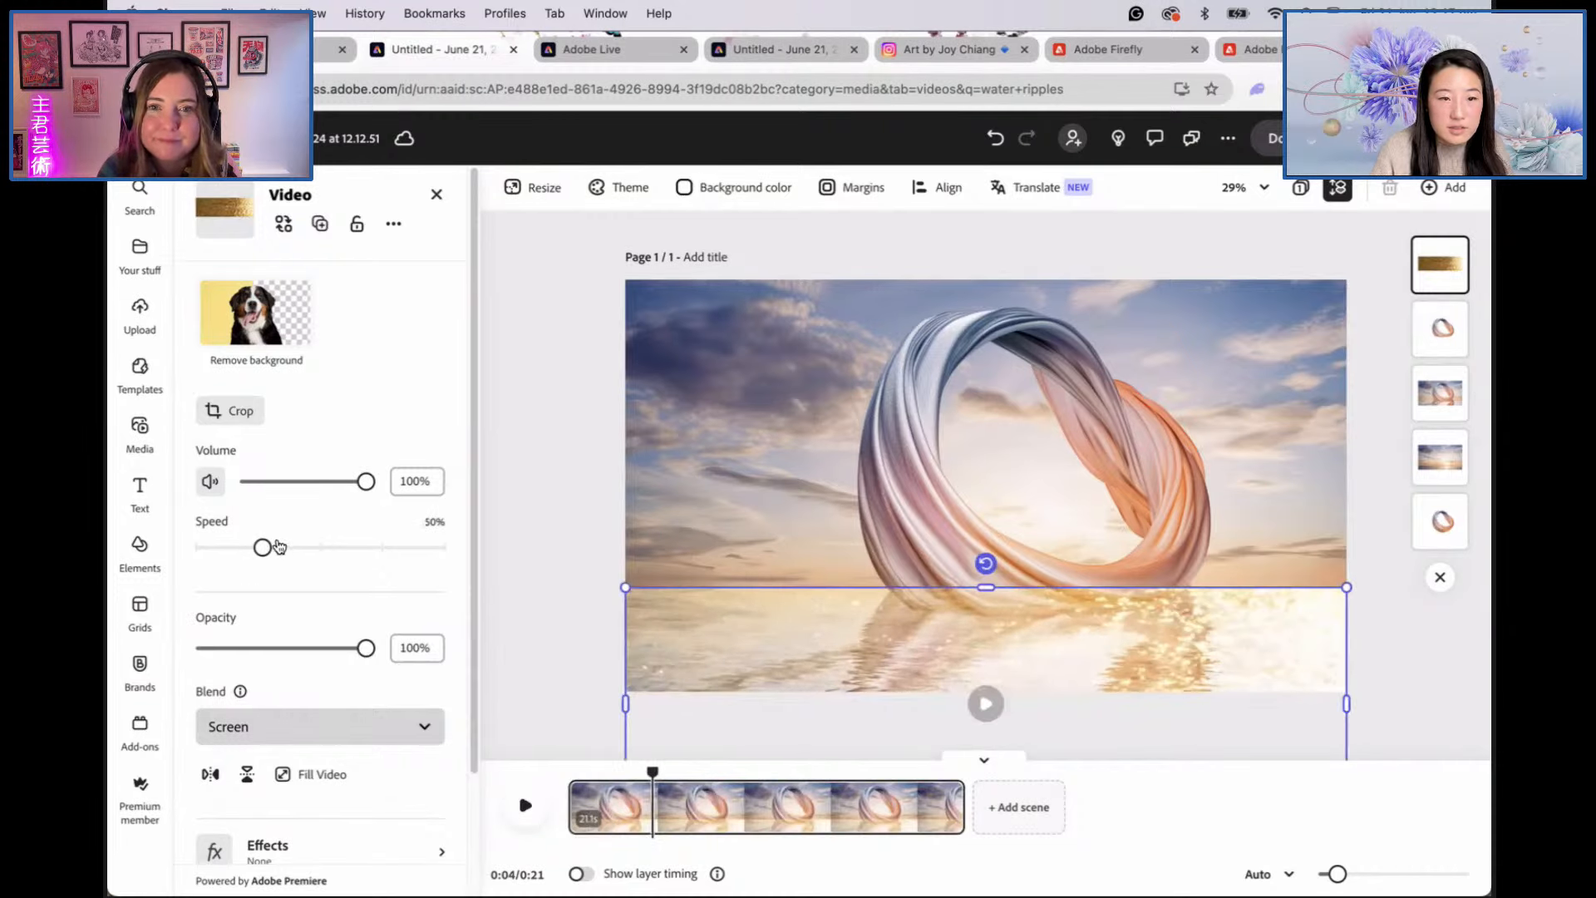
{"action": "left_click_drag", "start_coordinate": [367, 653], "coordinate": [308, 659]}
Step: Nudge the golden water video into line with the horizon, move it below the flat-bottomed ring cutout, and preview the animation
{"action": "mouse_move", "coordinate": [846, 628]}
{"action": "left_mouse_down"}
{"action": "mouse_move", "coordinate": [834, 650]}
{"action": "mouse_move", "coordinate": [859, 675]}
{"action": "mouse_move", "coordinate": [848, 641]}
{"action": "left_mouse_up"}
{"action": "left_click_drag", "start_coordinate": [1165, 663], "coordinate": [1140, 652]}
{"action": "left_click_drag", "start_coordinate": [1440, 264], "coordinate": [1441, 330]}
{"action": "left_click", "coordinate": [525, 805]}
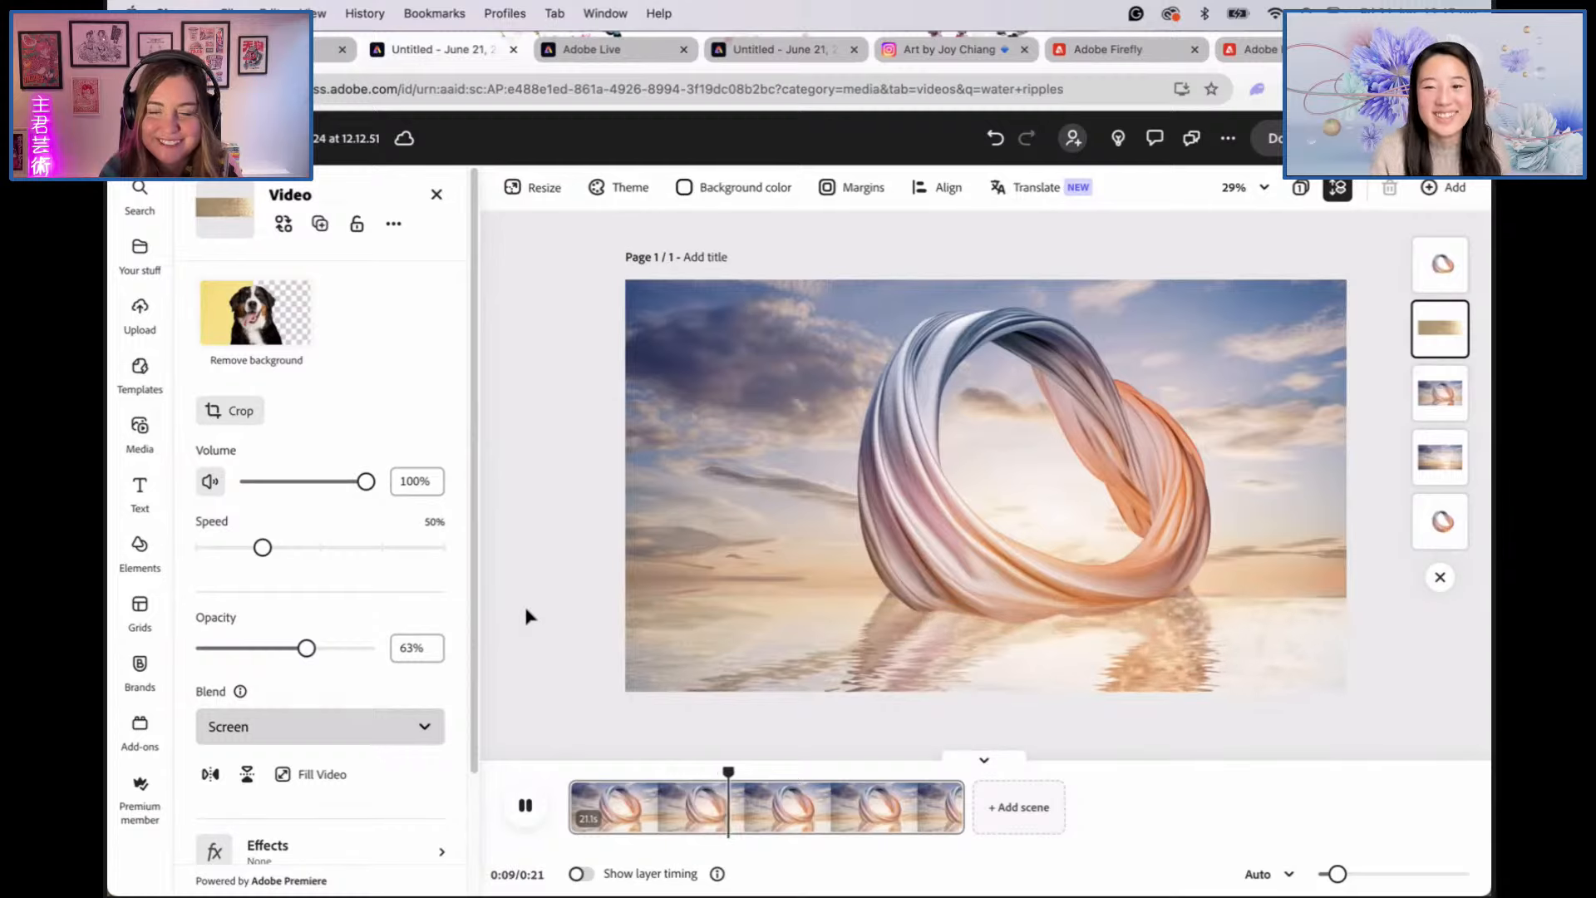
{"action": "left_click", "coordinate": [578, 602]}
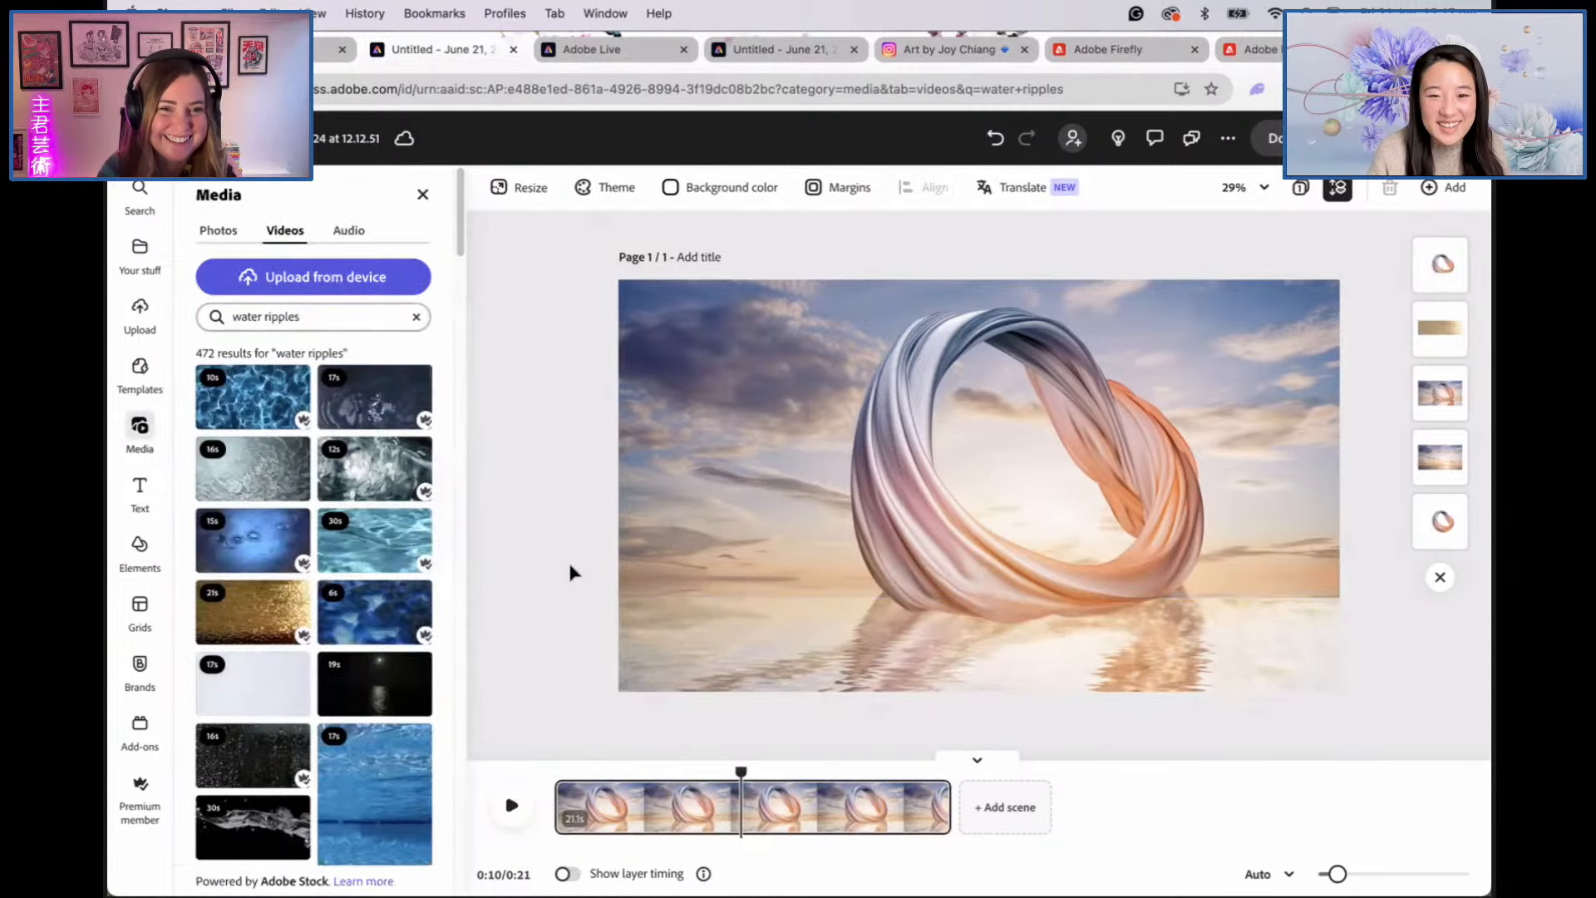
{"action": "left_click", "coordinate": [326, 50]}
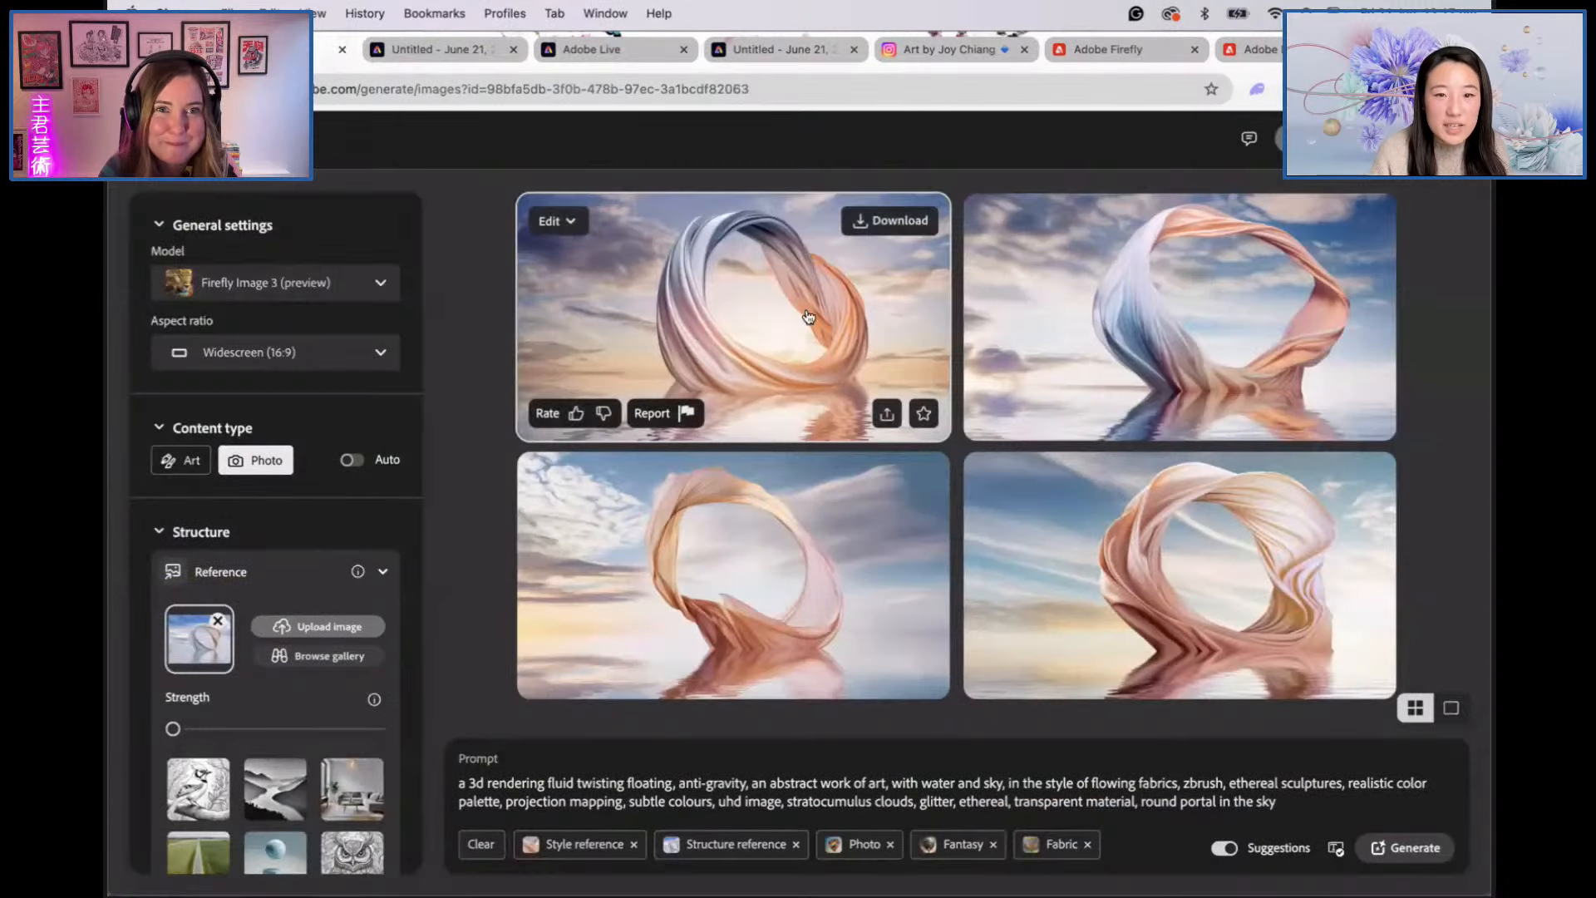
{"action": "left_click", "coordinate": [557, 221]}
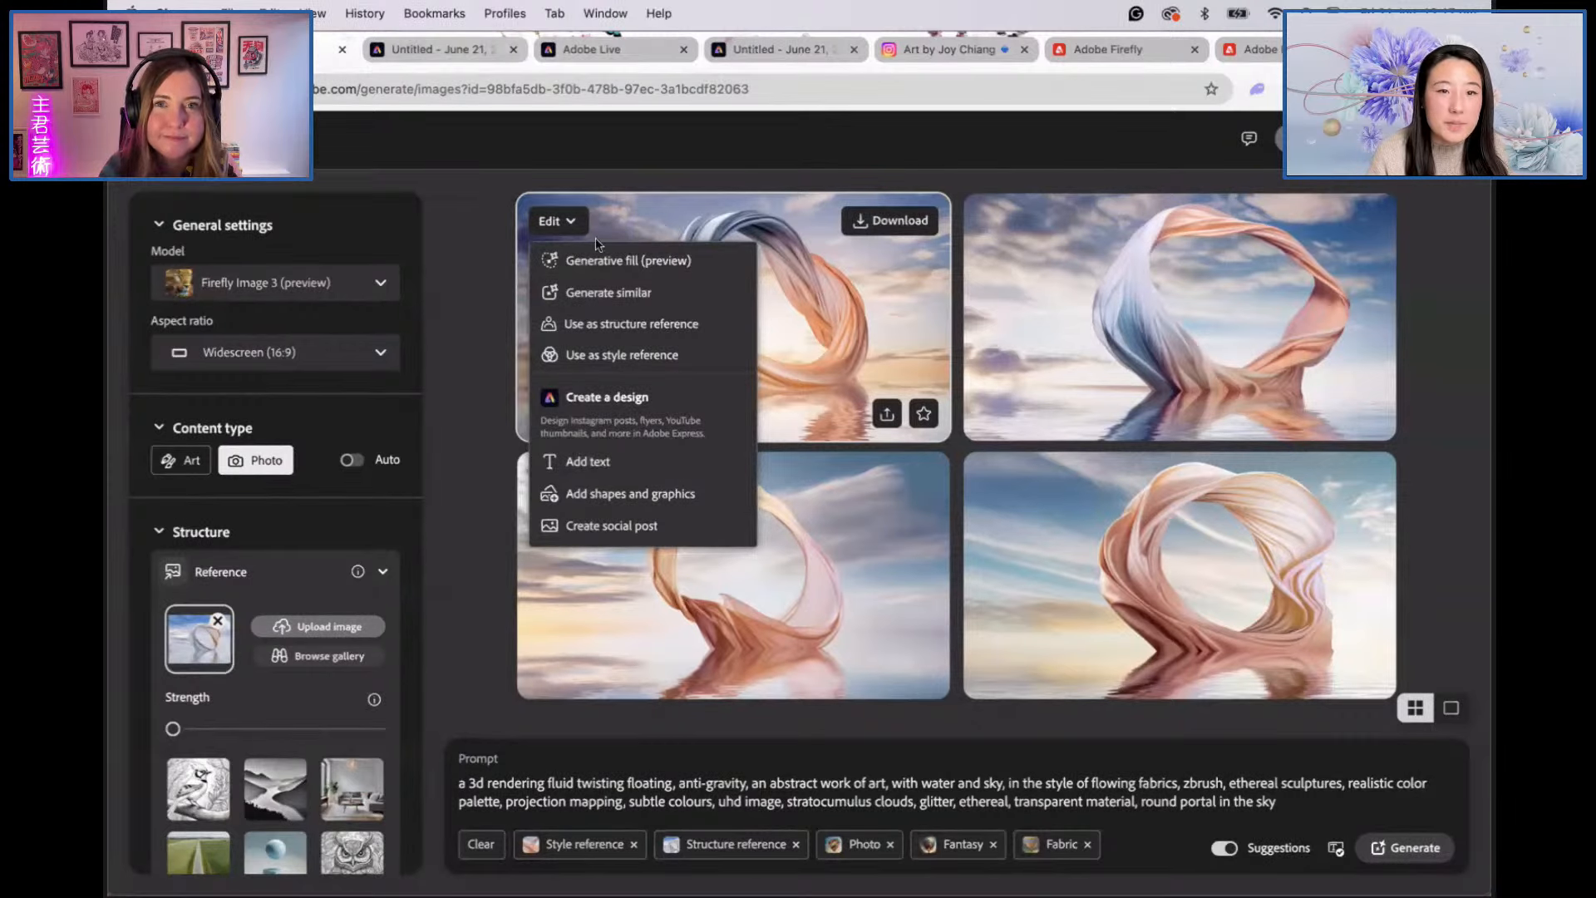
{"action": "left_click", "coordinate": [465, 50]}
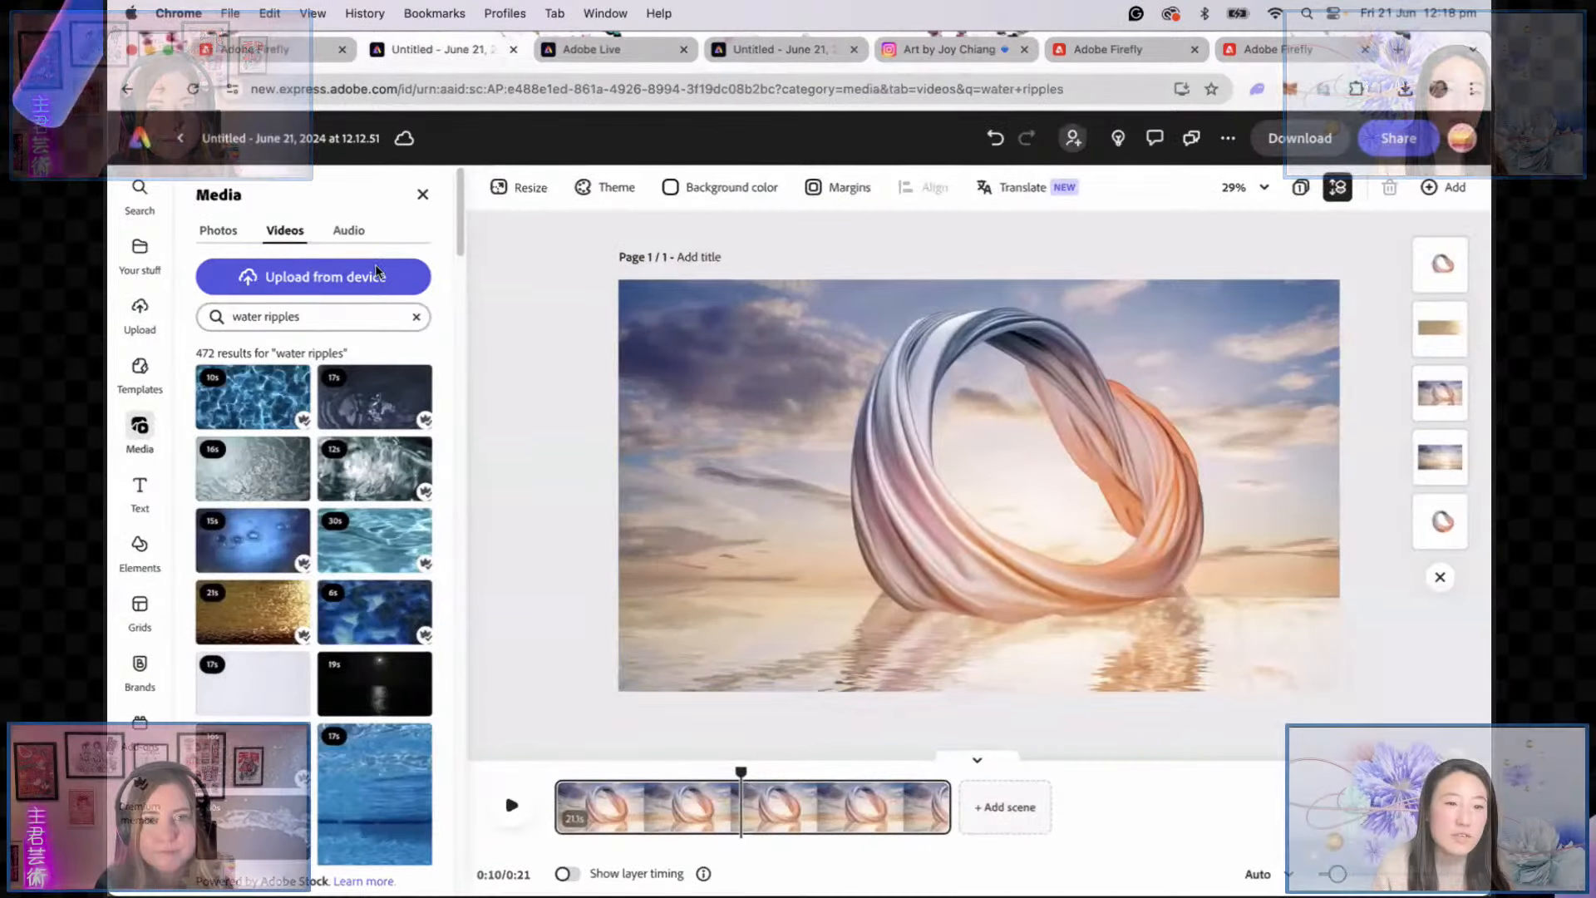
Step: Search the stock photos for "mountains" and add the misty green mountain range under a blue-yellow sky to the page
{"action": "left_click", "coordinate": [220, 231]}
{"action": "triple_click", "coordinate": [261, 366]}
{"action": "type", "text": "mountains"}
{"action": "key", "text": "Return"}
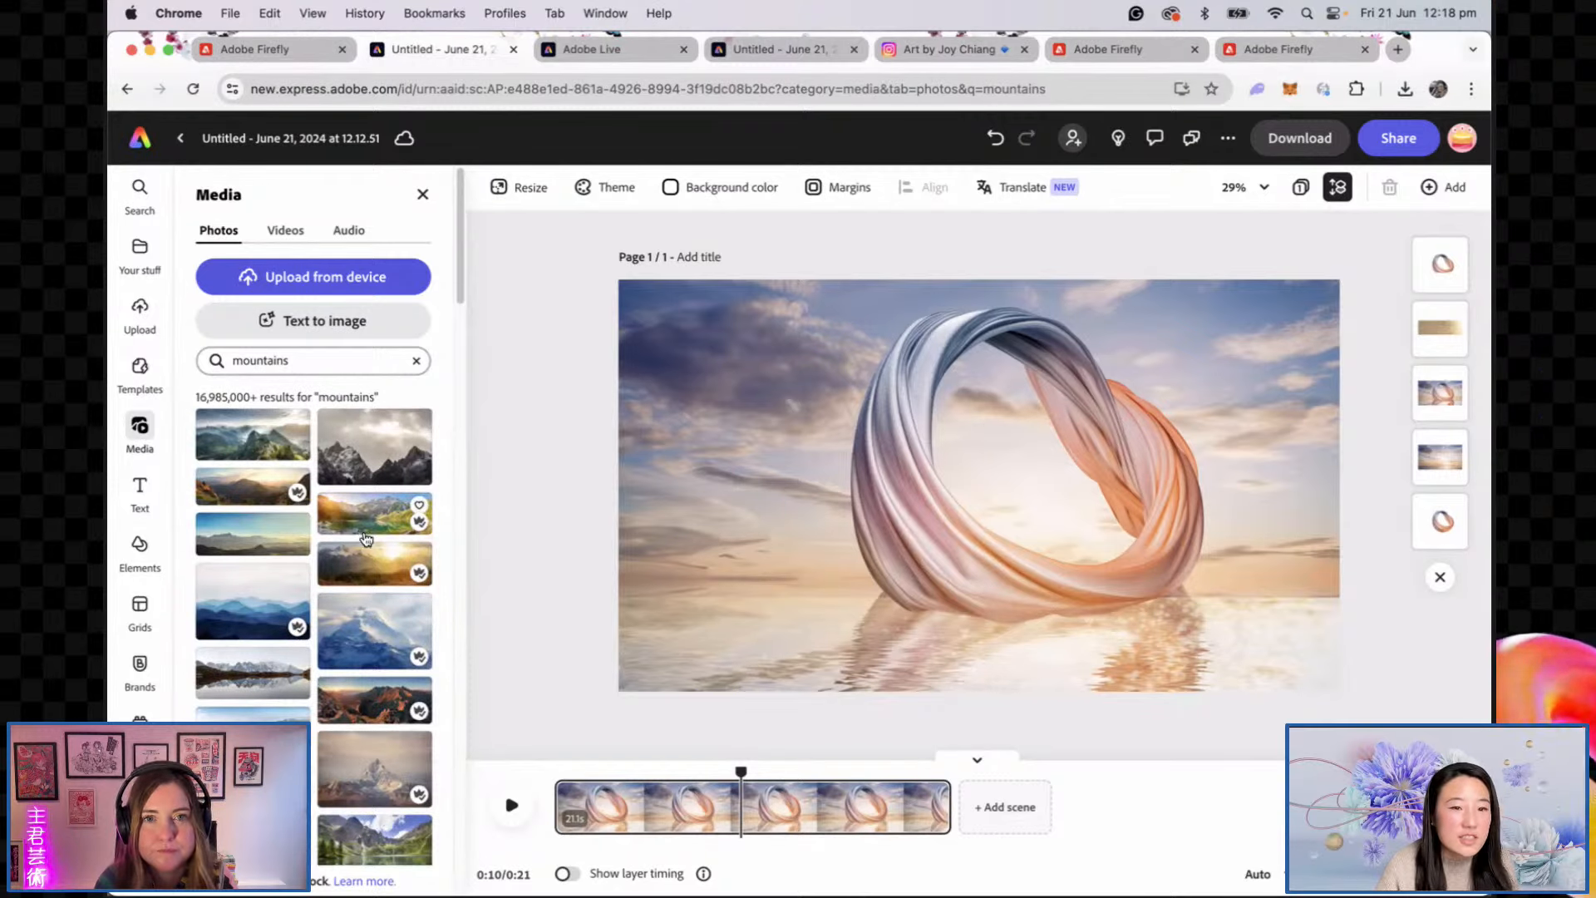
{"action": "left_click", "coordinate": [274, 557]}
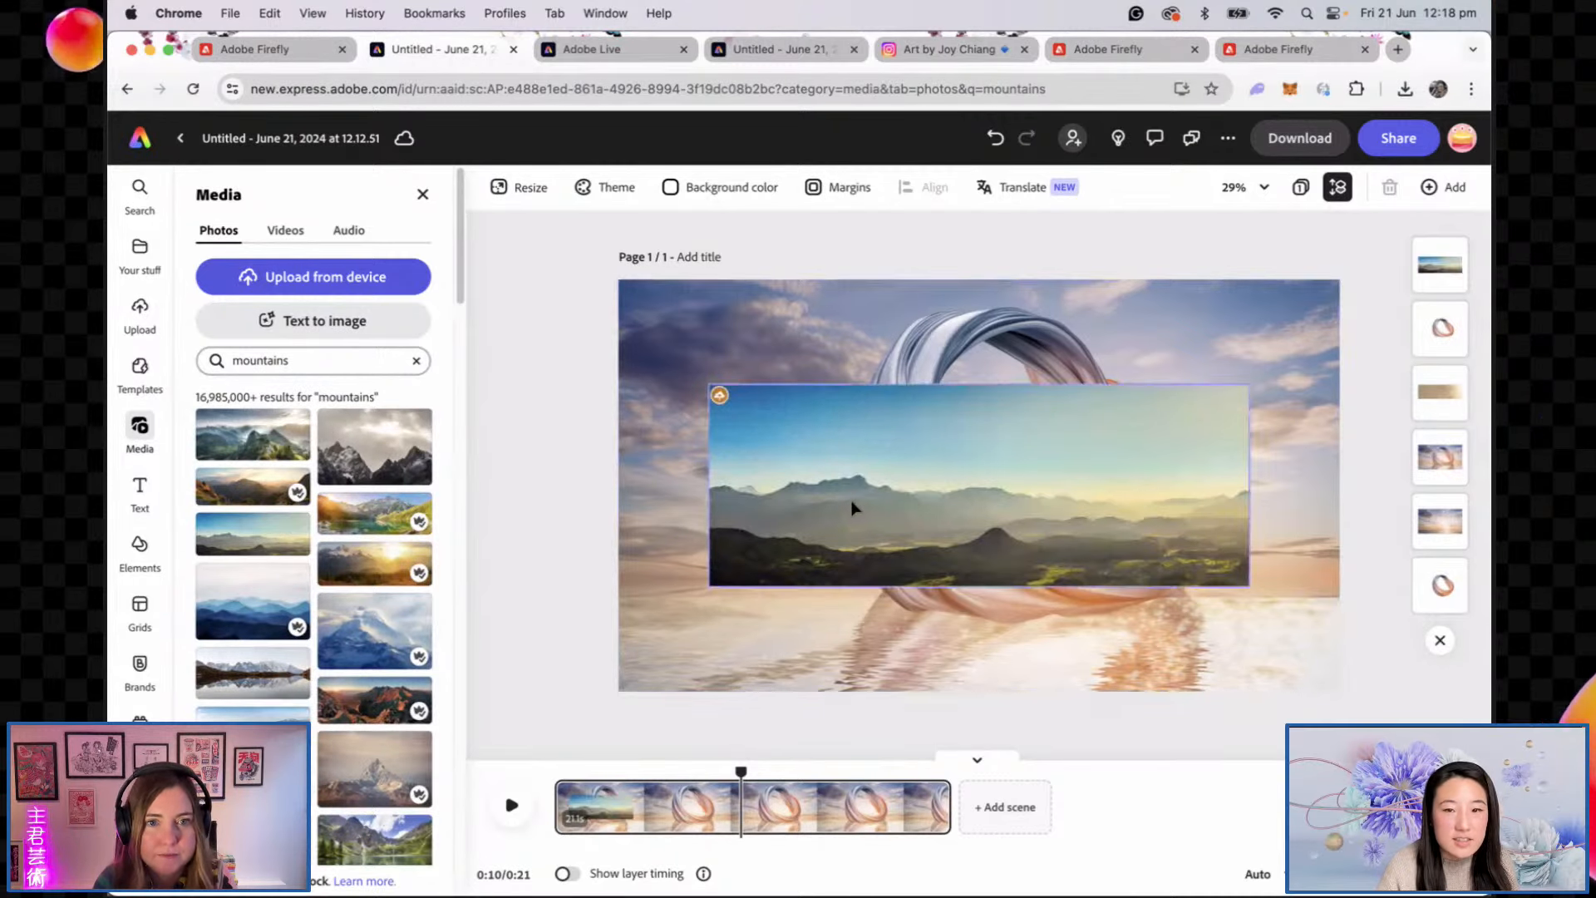
Step: Remove the mountain photo's background, then crop its lower edge and scale the cutout across the full page width along the horizon
{"action": "left_click", "coordinate": [871, 502]}
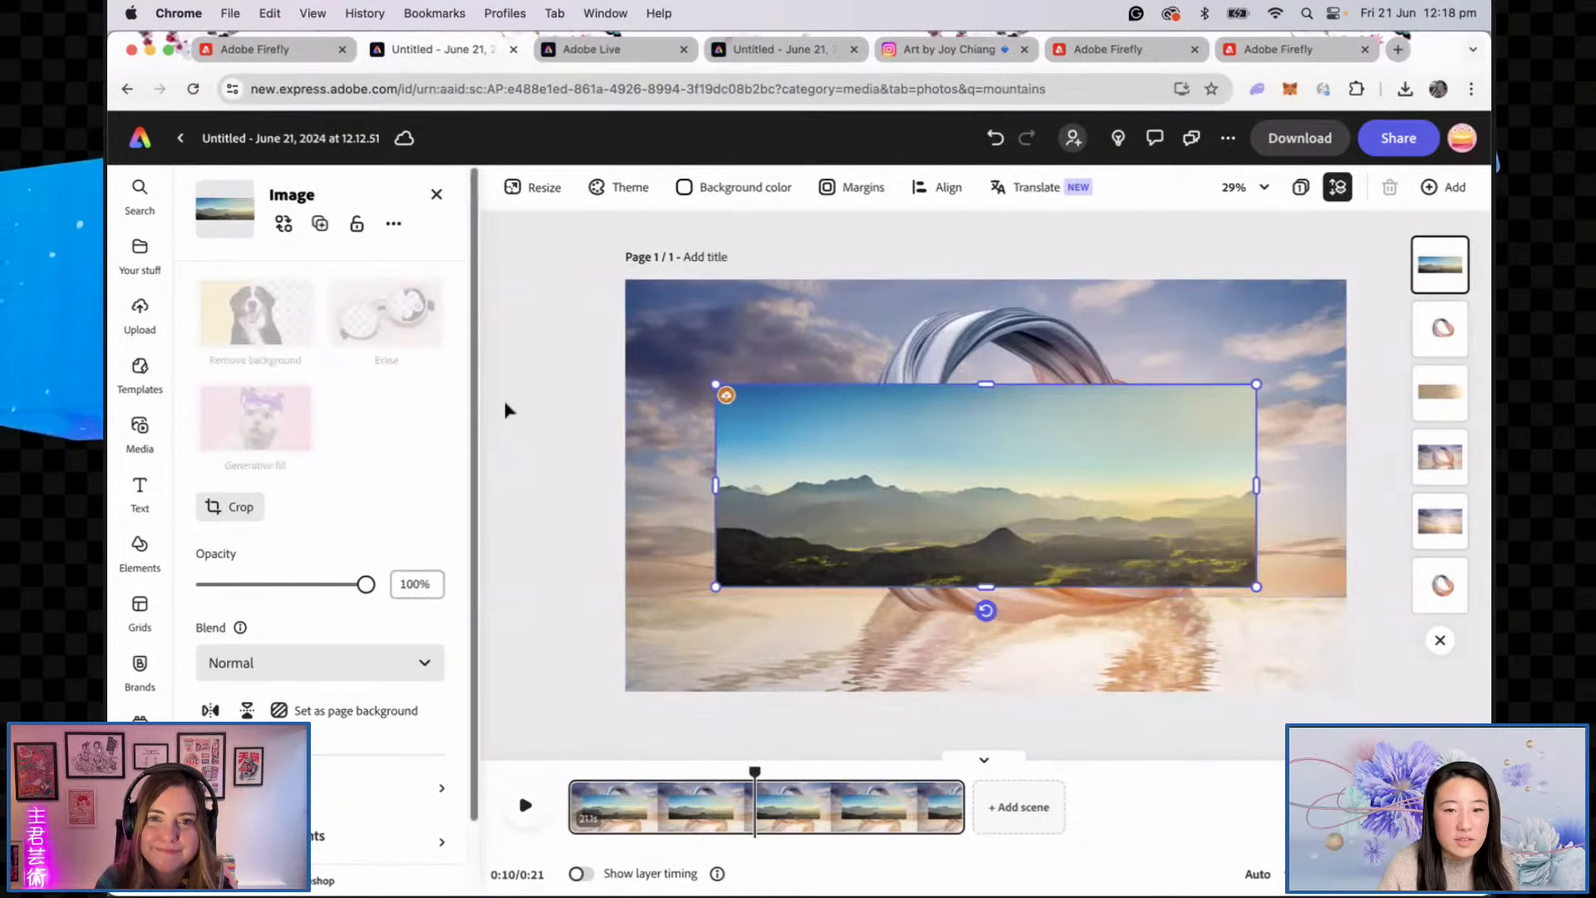
{"action": "left_click", "coordinate": [259, 320]}
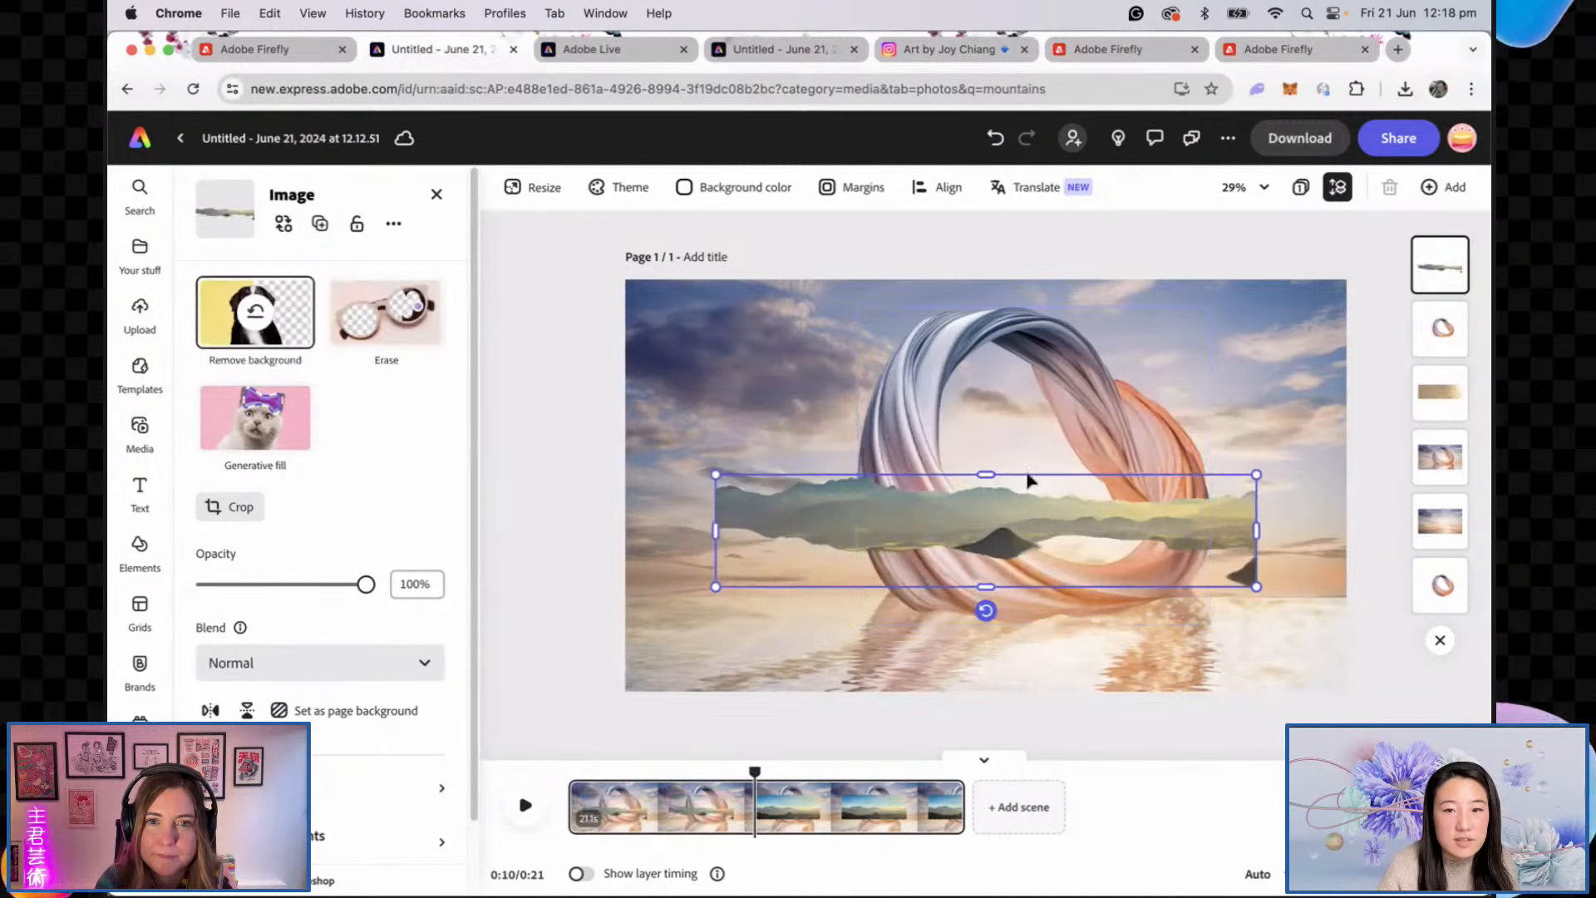
{"action": "left_click_drag", "start_coordinate": [1023, 524], "coordinate": [1144, 571]}
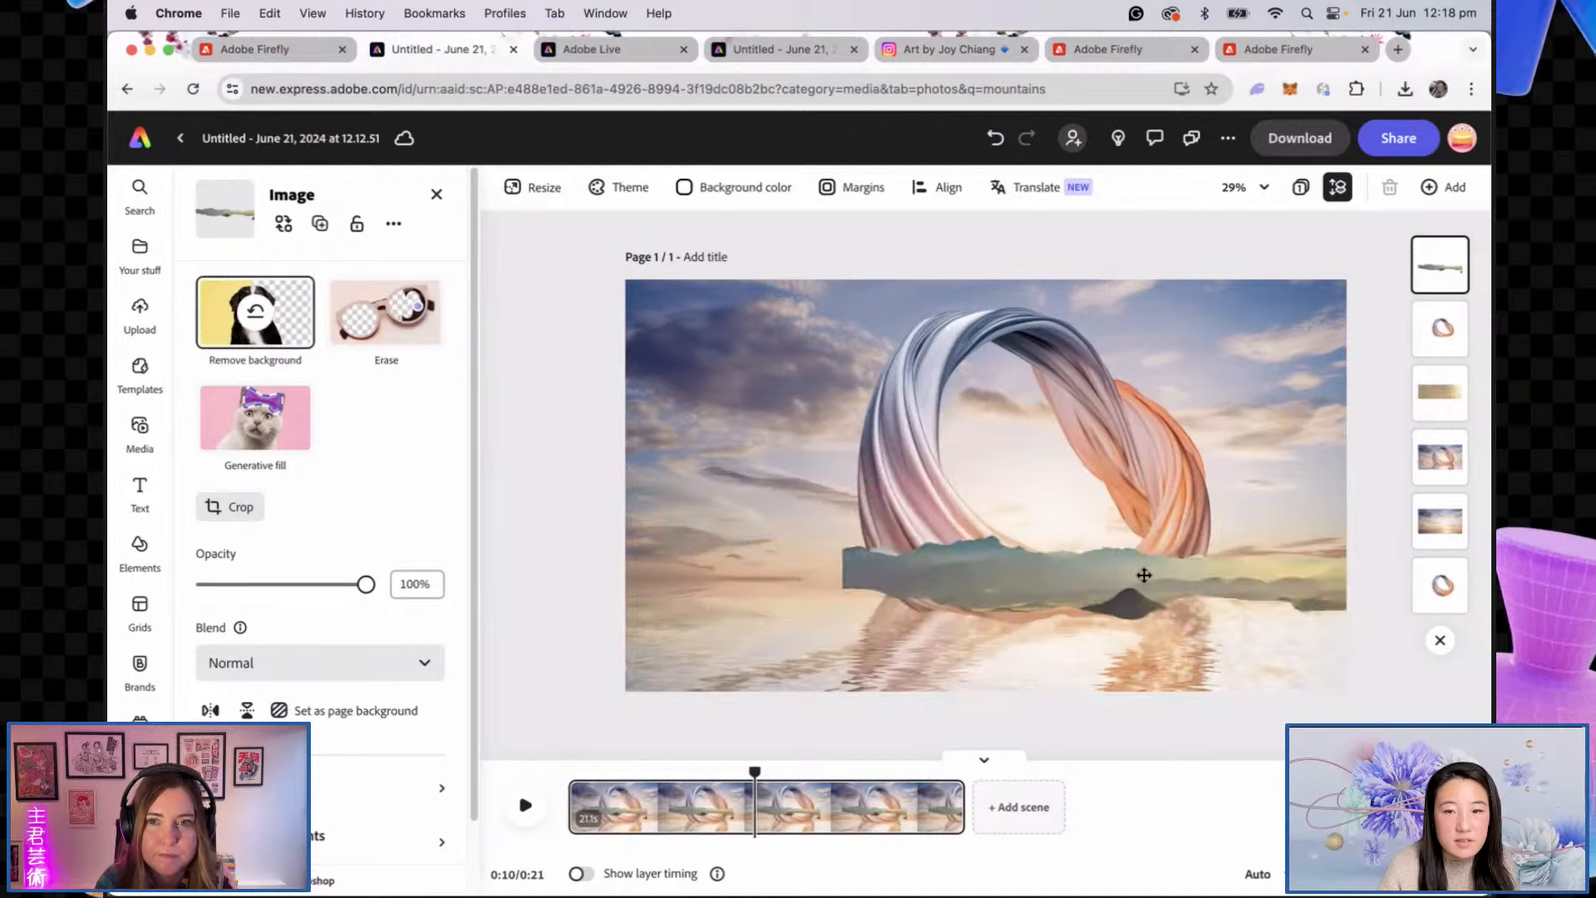
{"action": "left_click_drag", "start_coordinate": [1075, 644], "coordinate": [1071, 588]}
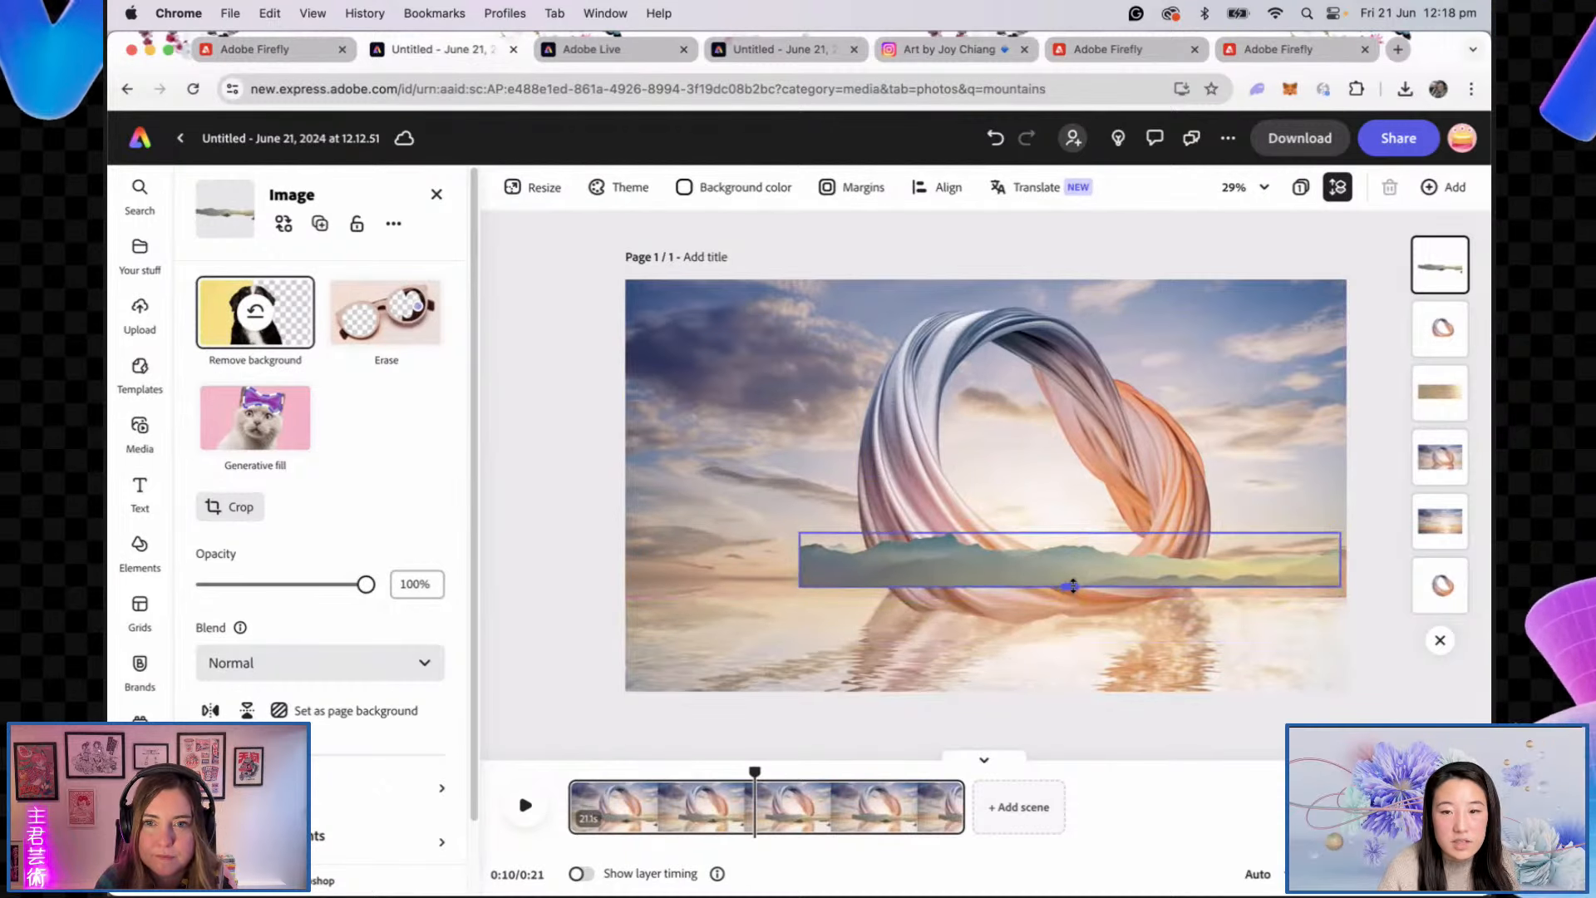
{"action": "left_click_drag", "start_coordinate": [1191, 576], "coordinate": [1015, 586]}
{"action": "left_click_drag", "start_coordinate": [1166, 538], "coordinate": [1347, 526]}
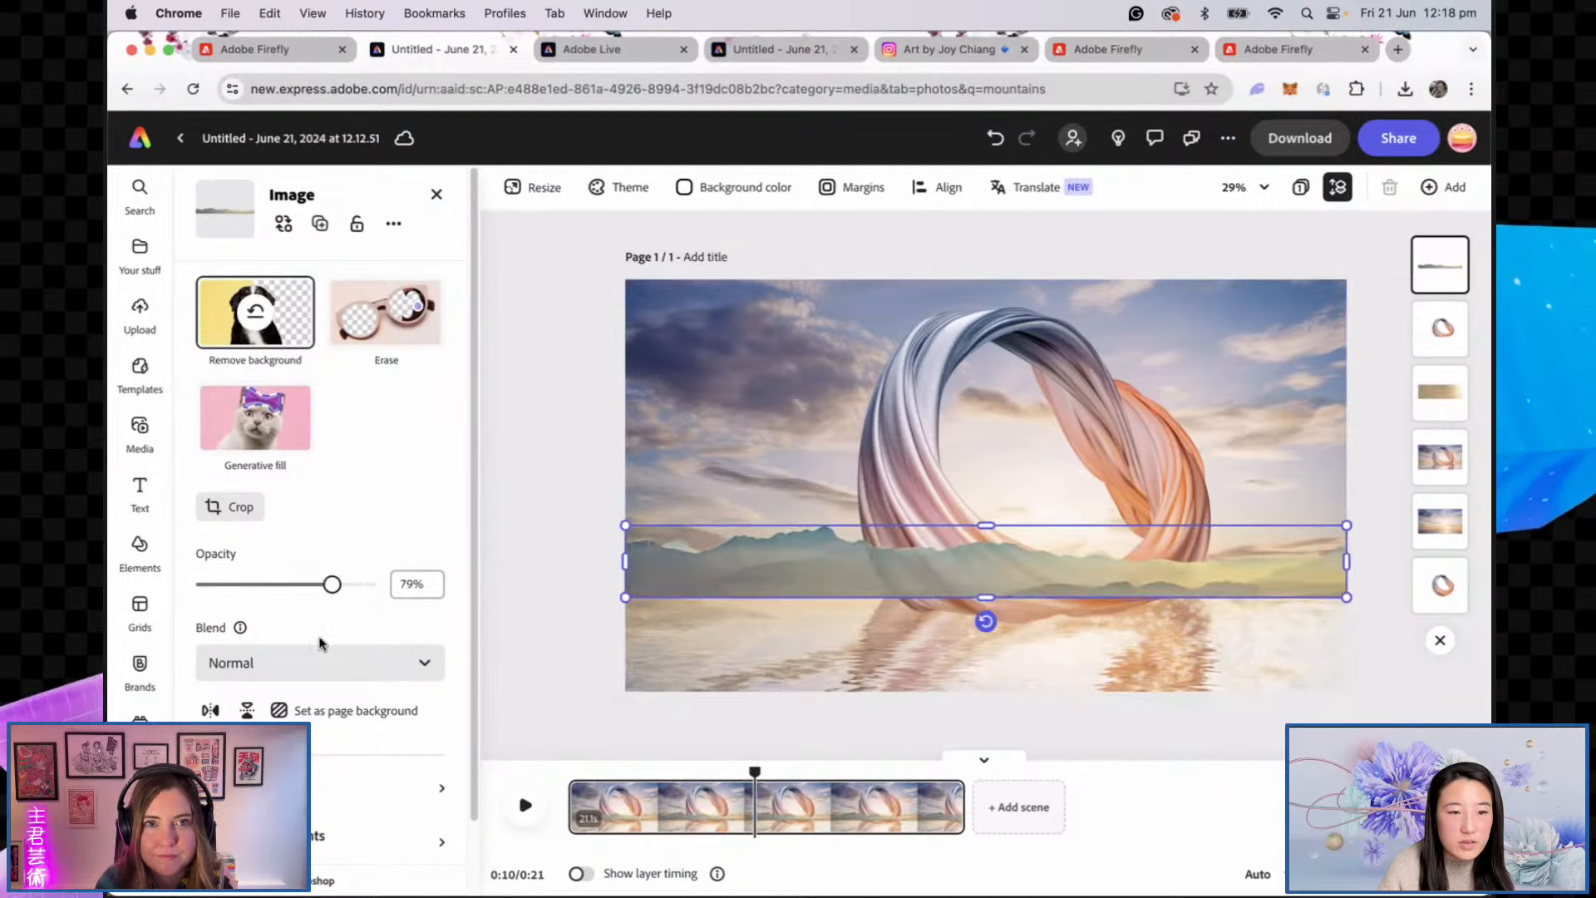
Step: Set the mountain cutout to 79% opacity with the Multiply blend mode and move it beneath the golden water video layer
{"action": "left_click", "coordinate": [312, 661]}
{"action": "left_click", "coordinate": [365, 550]}
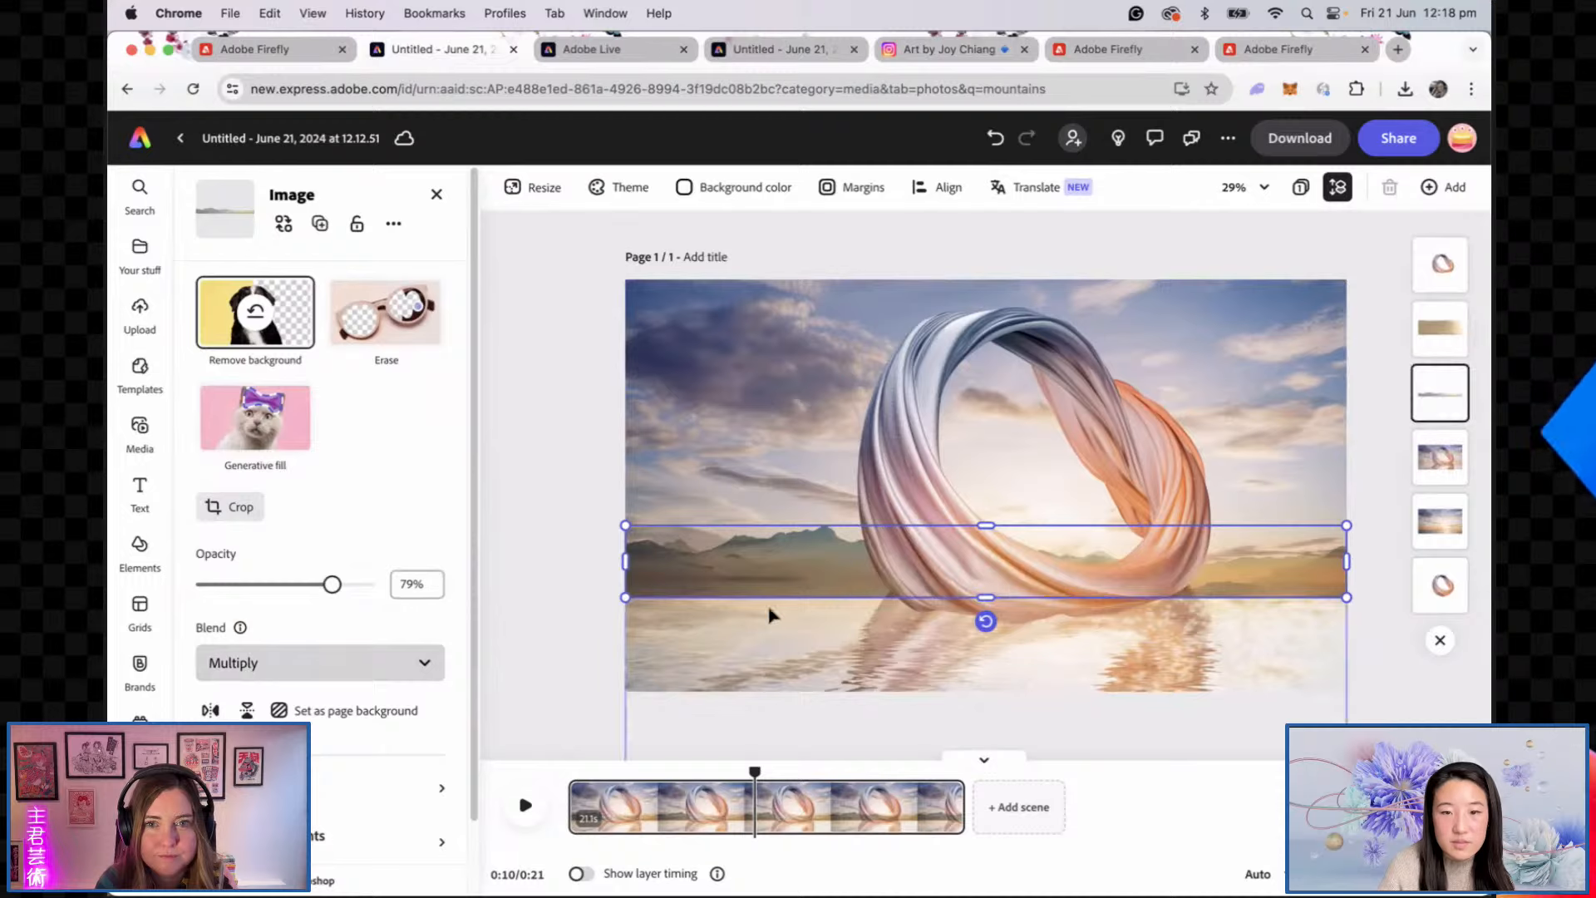
{"action": "left_click", "coordinate": [577, 591]}
{"action": "left_click", "coordinate": [753, 567]}
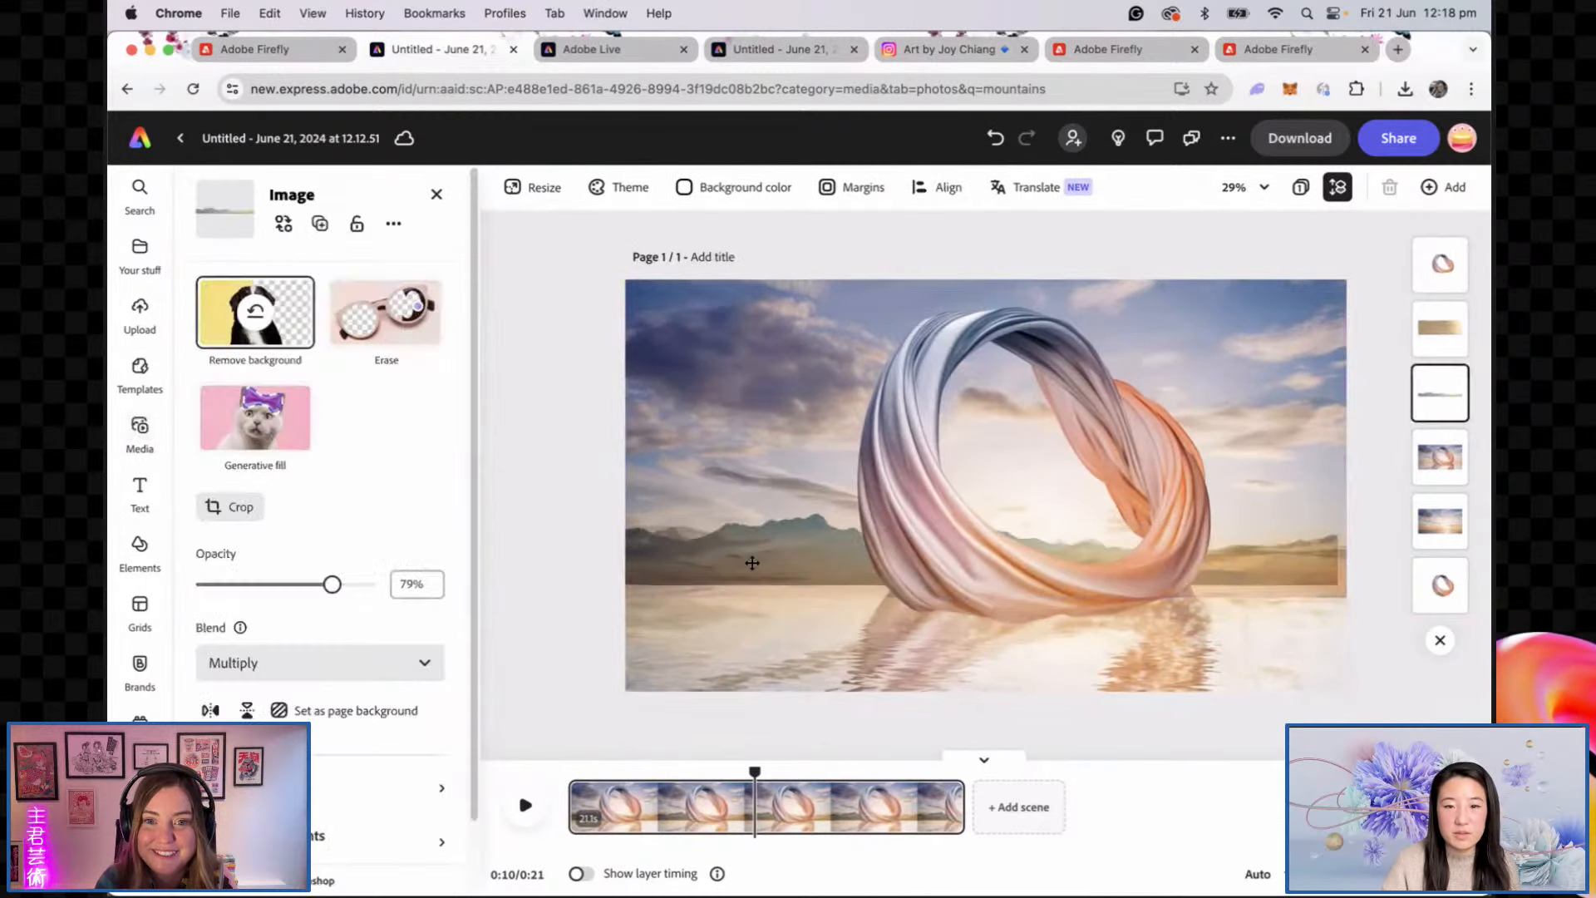
{"action": "left_click", "coordinate": [759, 565]}
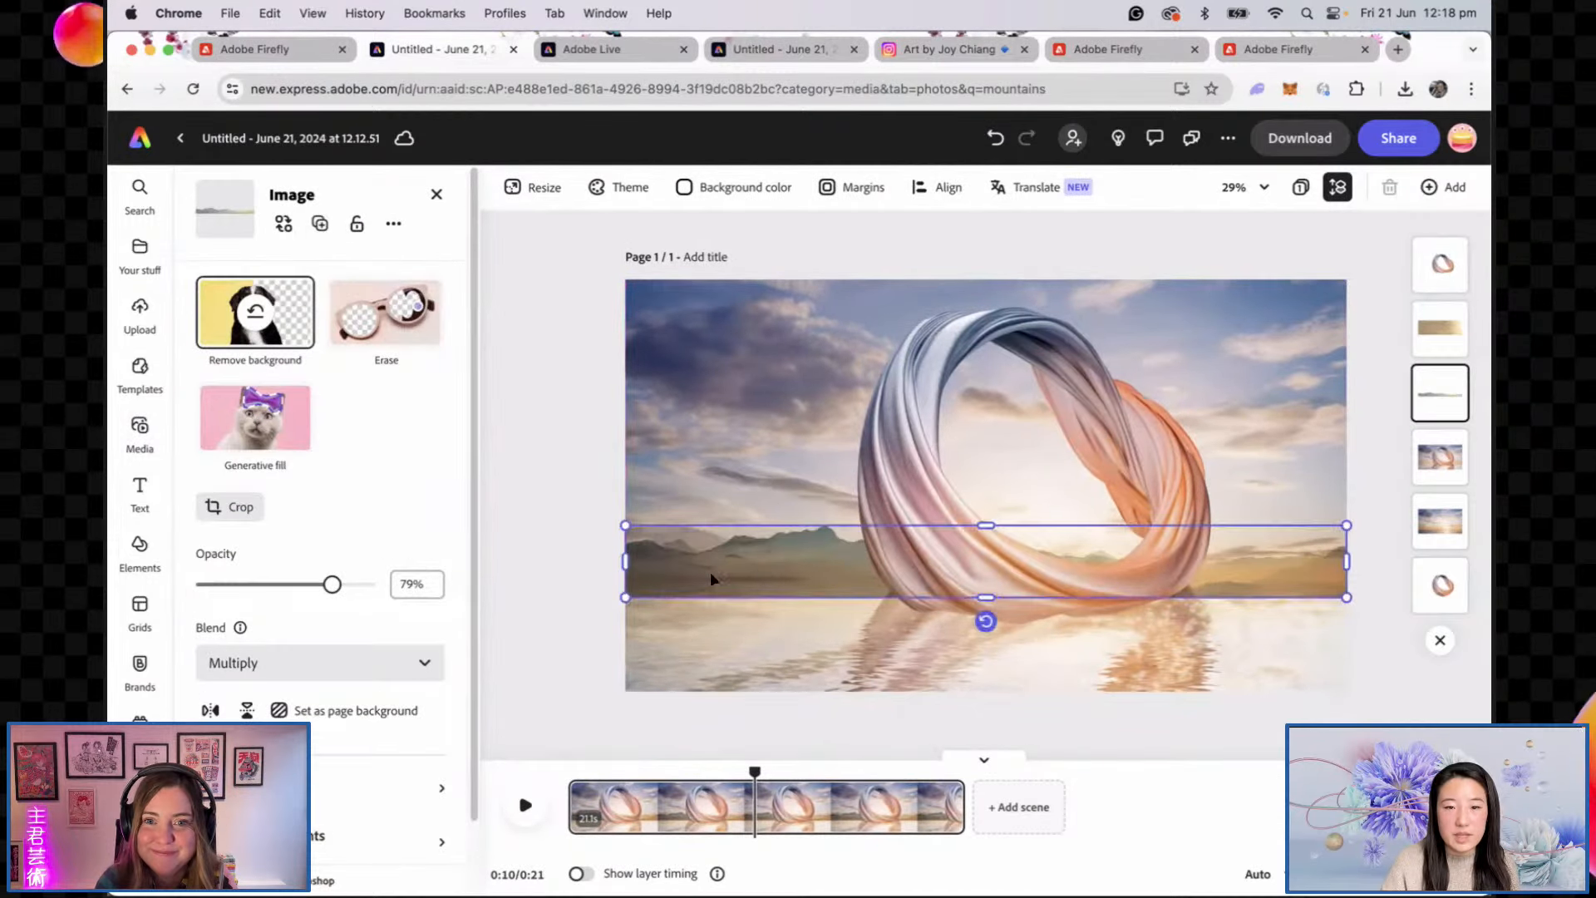
Step: Change the mountain cutout's blend mode to Screen, set its opacity to 86%, and preview the animation
{"action": "left_click", "coordinate": [340, 668]}
{"action": "left_click", "coordinate": [366, 603]}
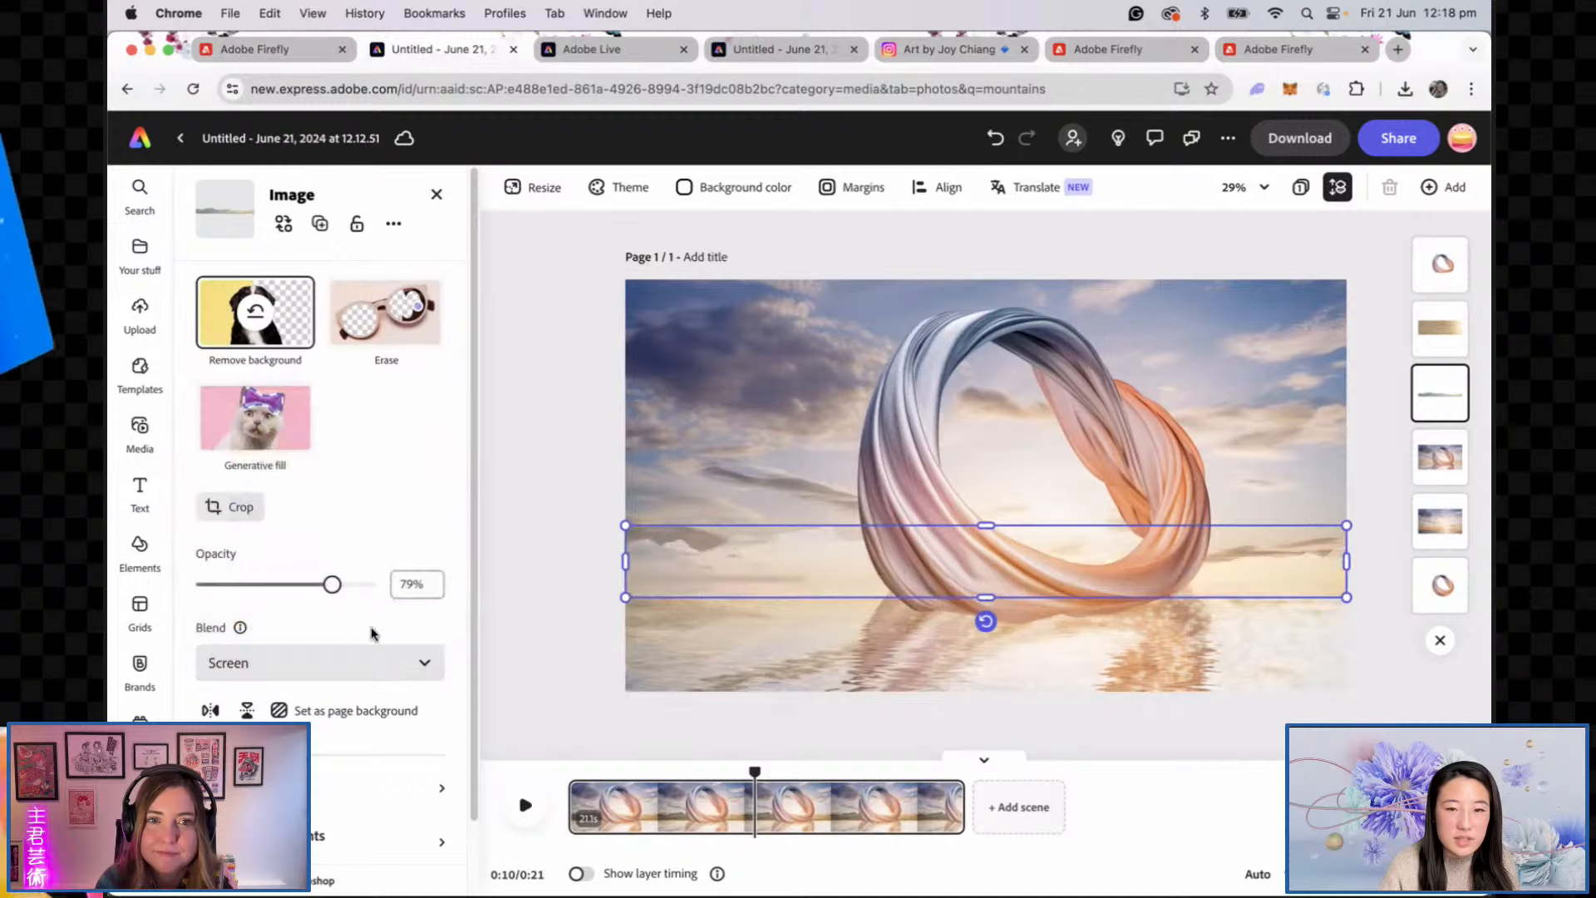
{"action": "left_click", "coordinate": [581, 611]}
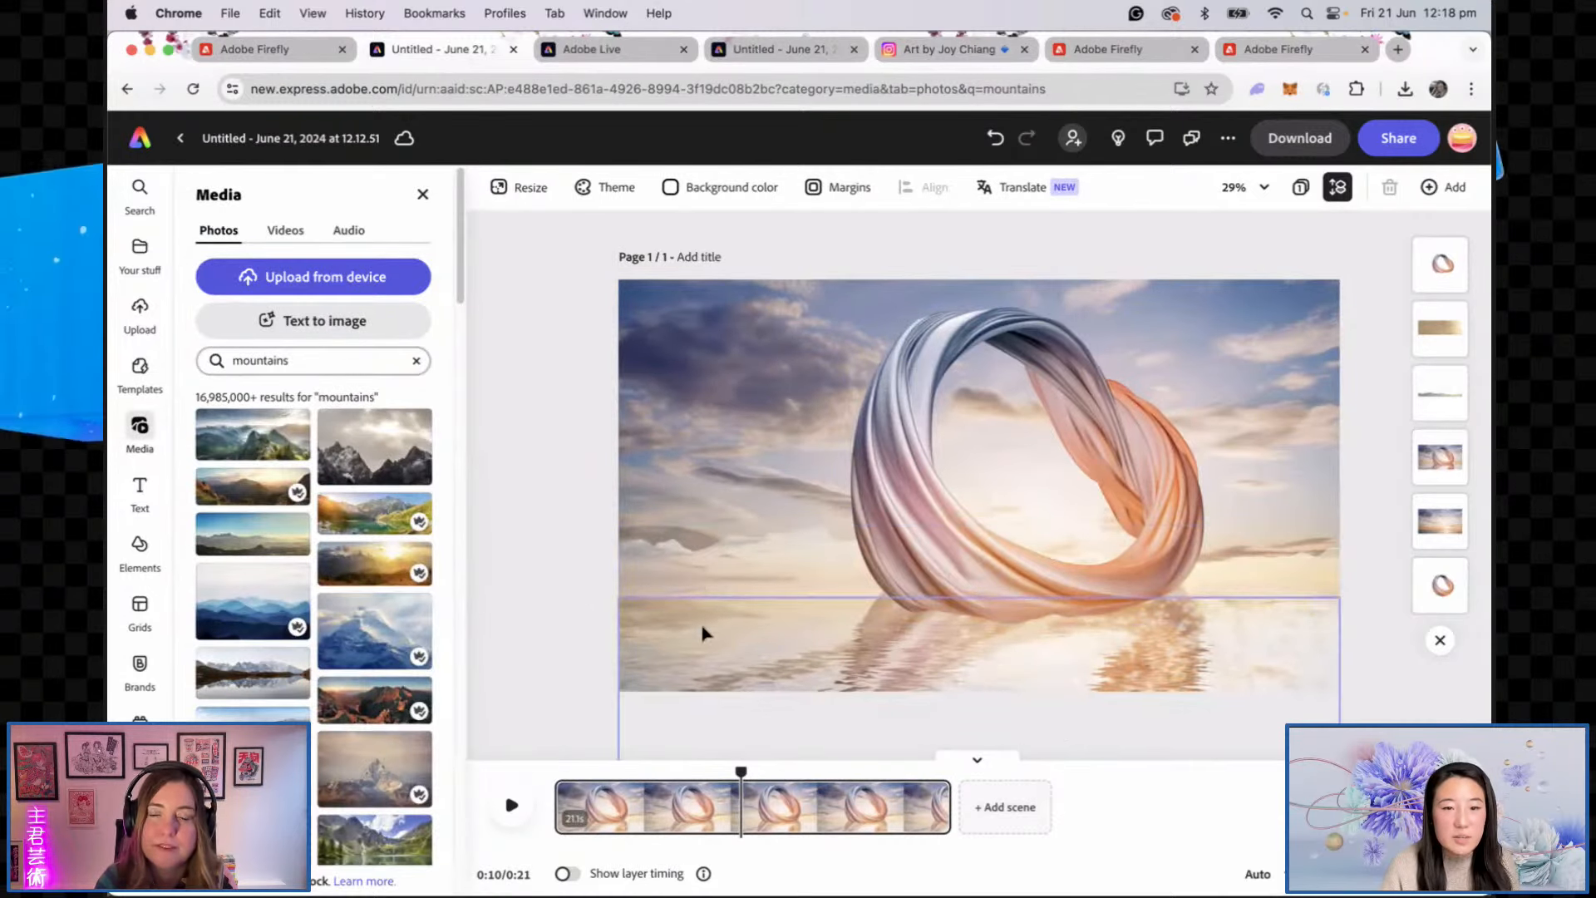
{"action": "left_click", "coordinate": [811, 563]}
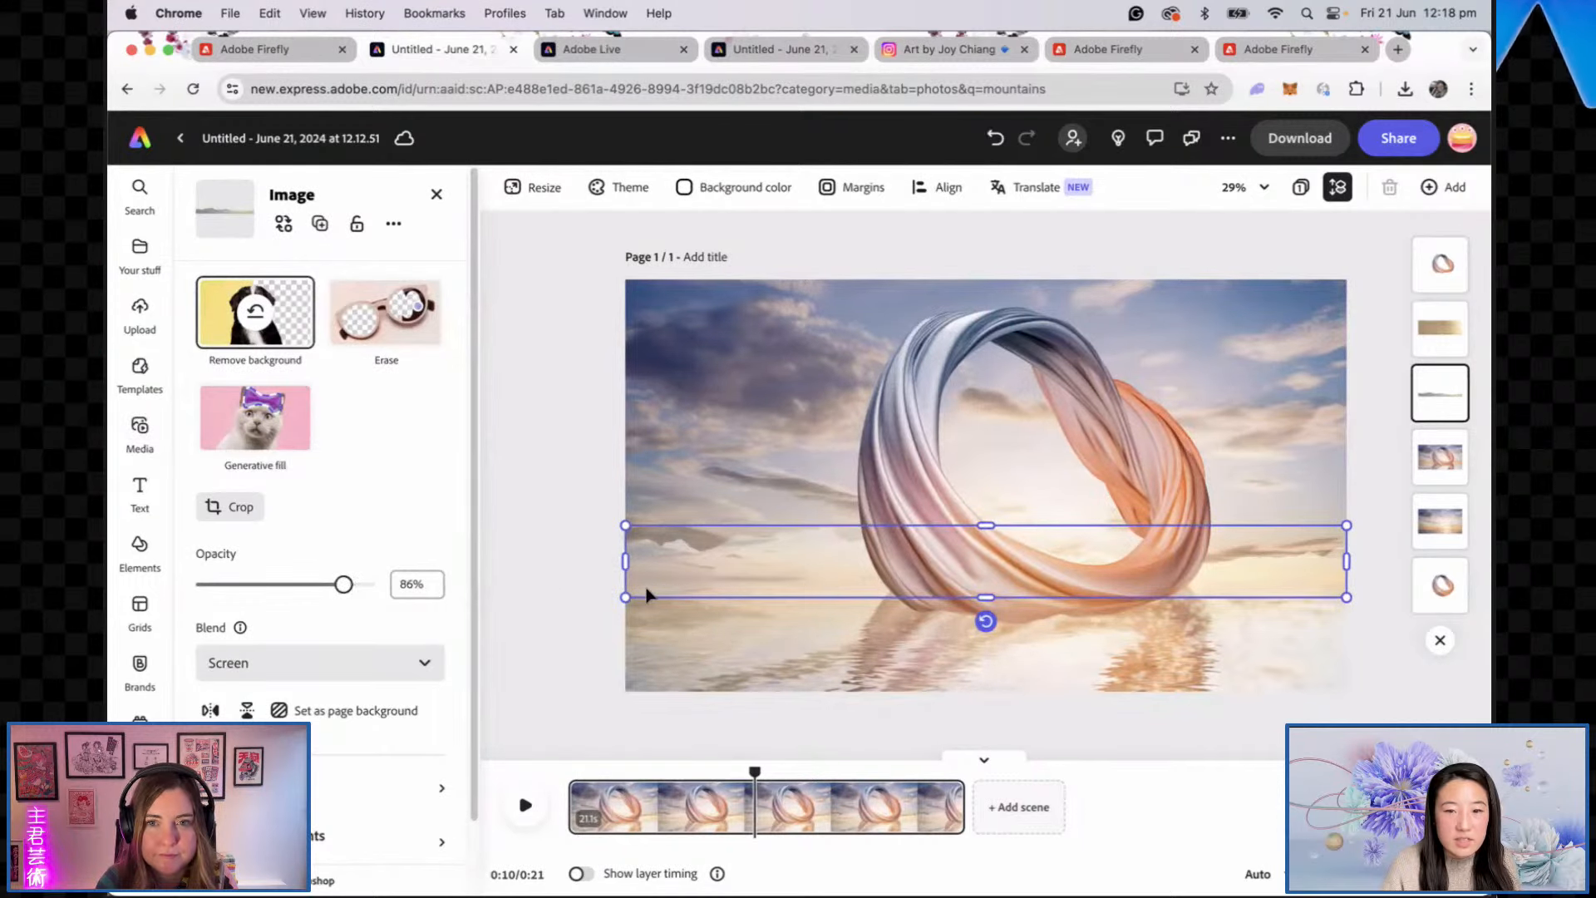
{"action": "left_click", "coordinate": [559, 597]}
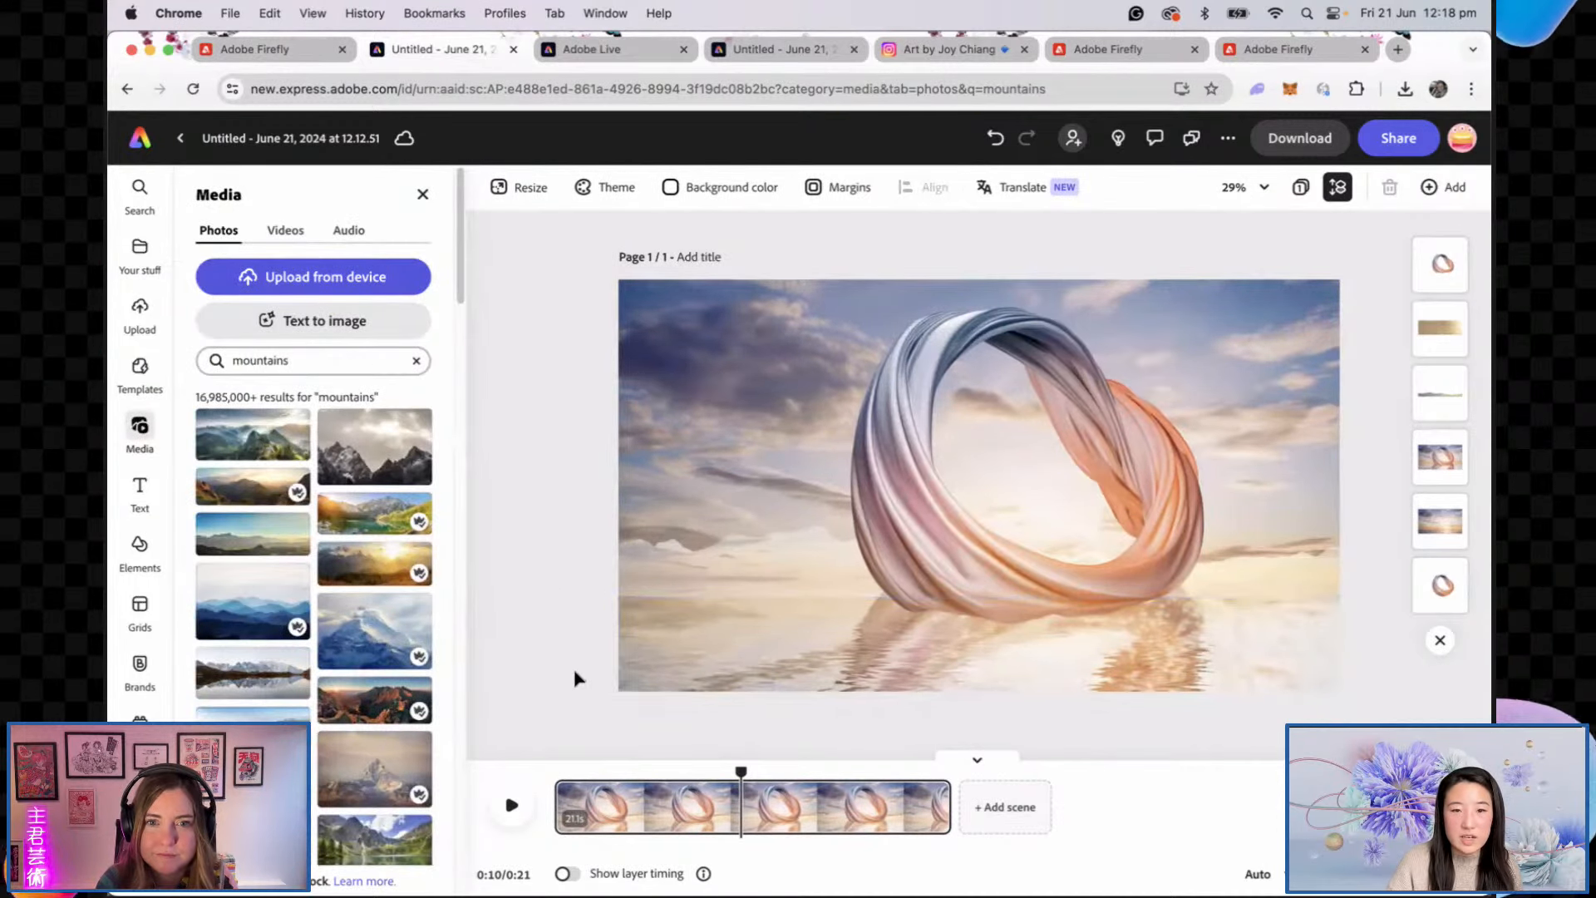
{"action": "left_click", "coordinate": [509, 810]}
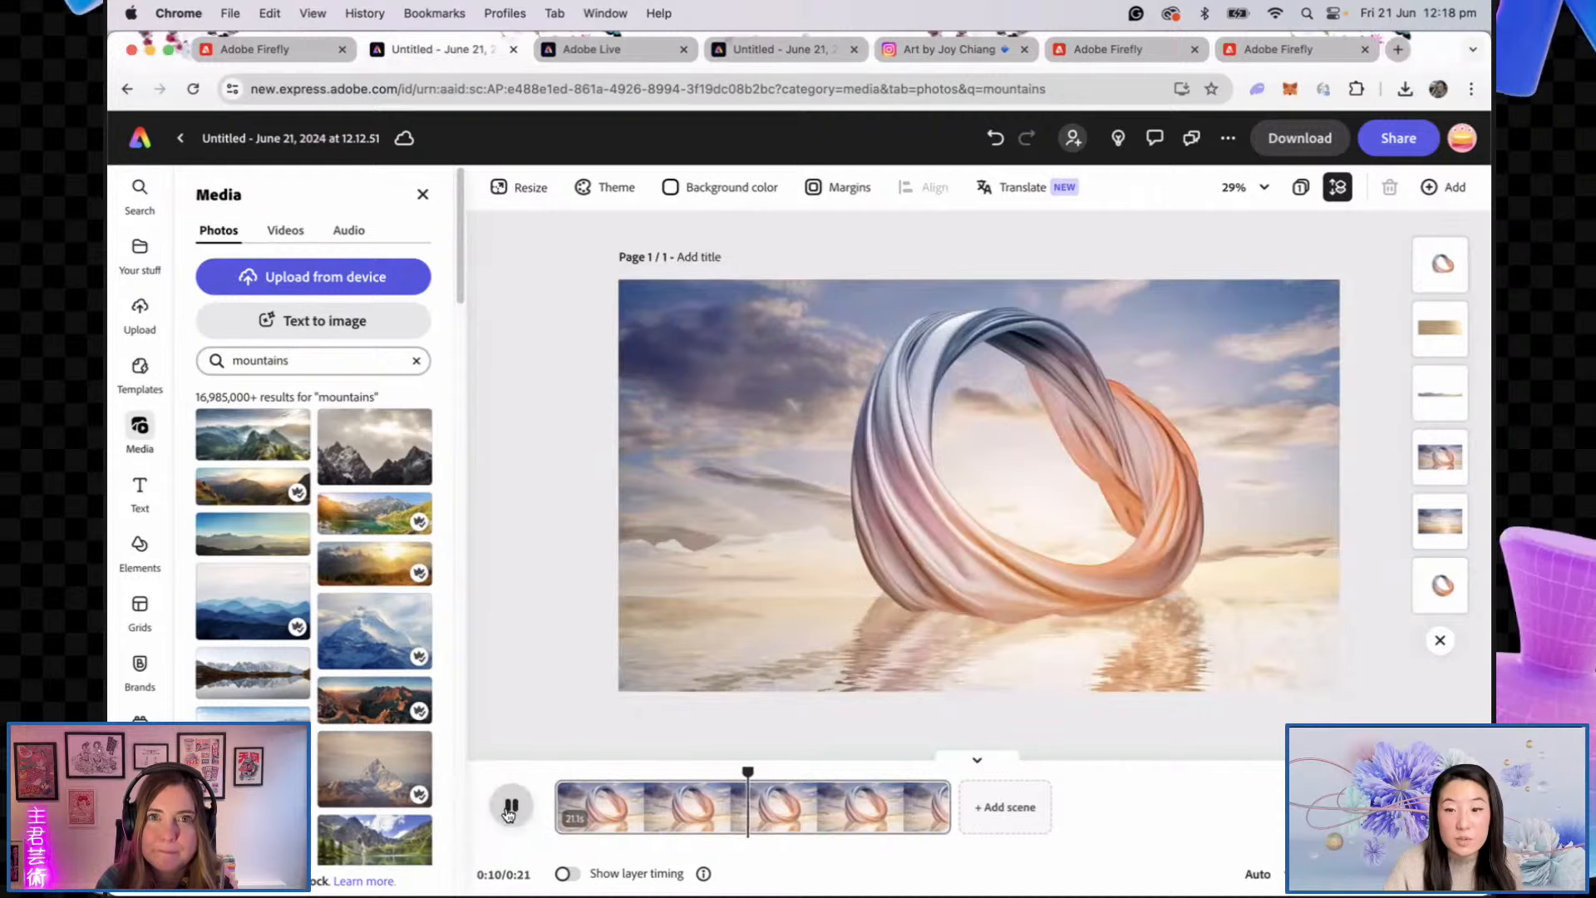
{"action": "left_click", "coordinate": [512, 807]}
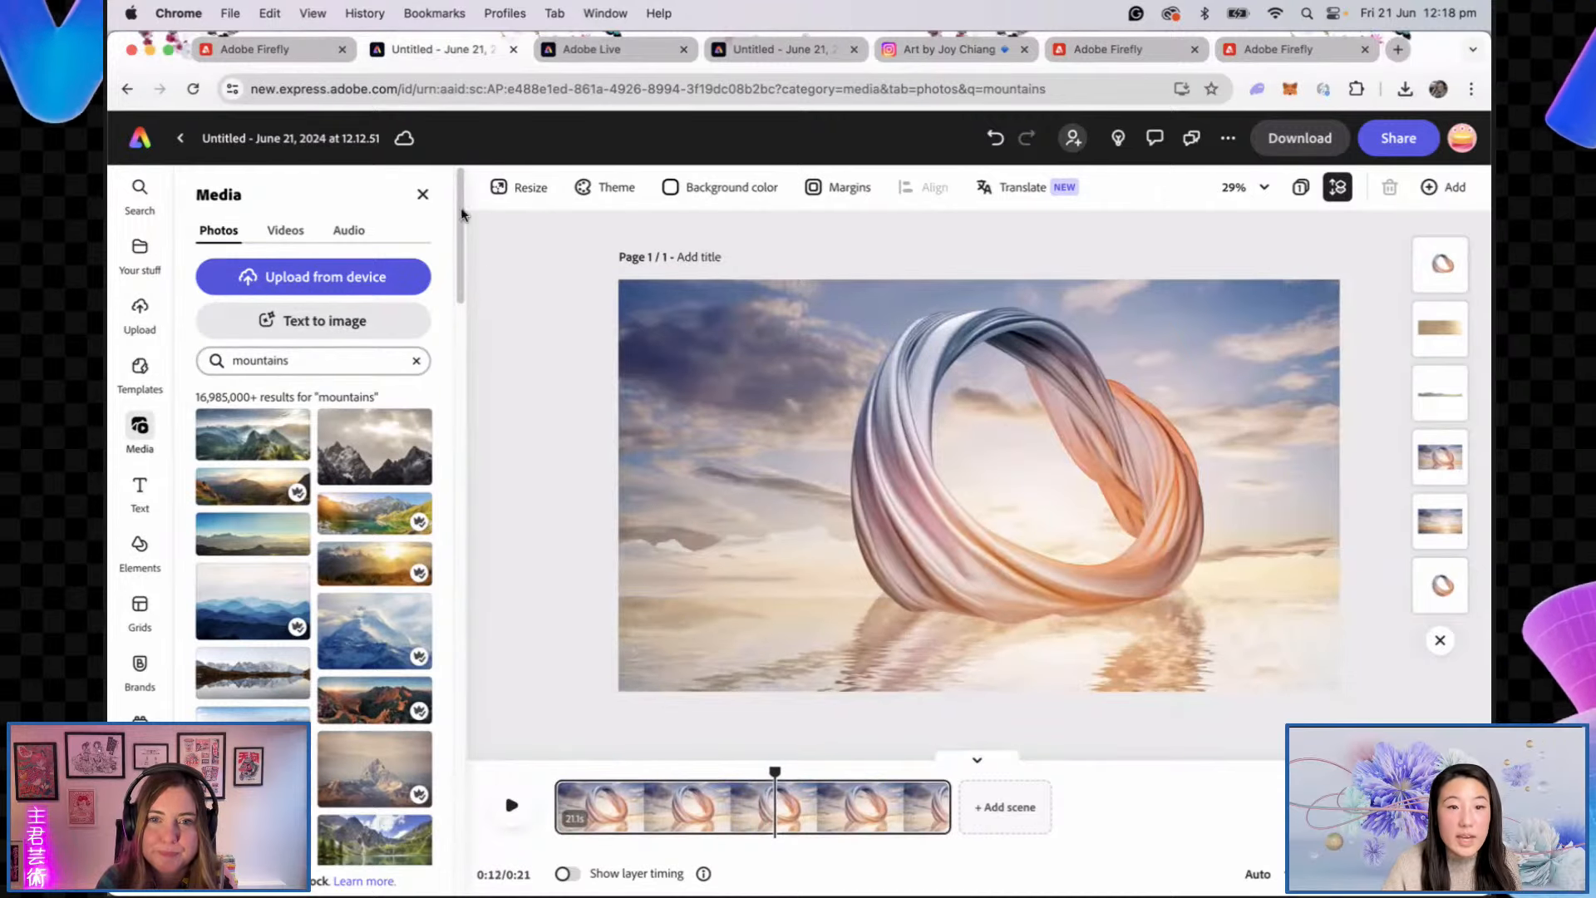
Step: Switch to Adobe Firefly, open the first ring image in Generative fill, and brush over the whole ring
{"action": "left_click", "coordinate": [254, 49]}
{"action": "mouse_move", "coordinate": [645, 290]}
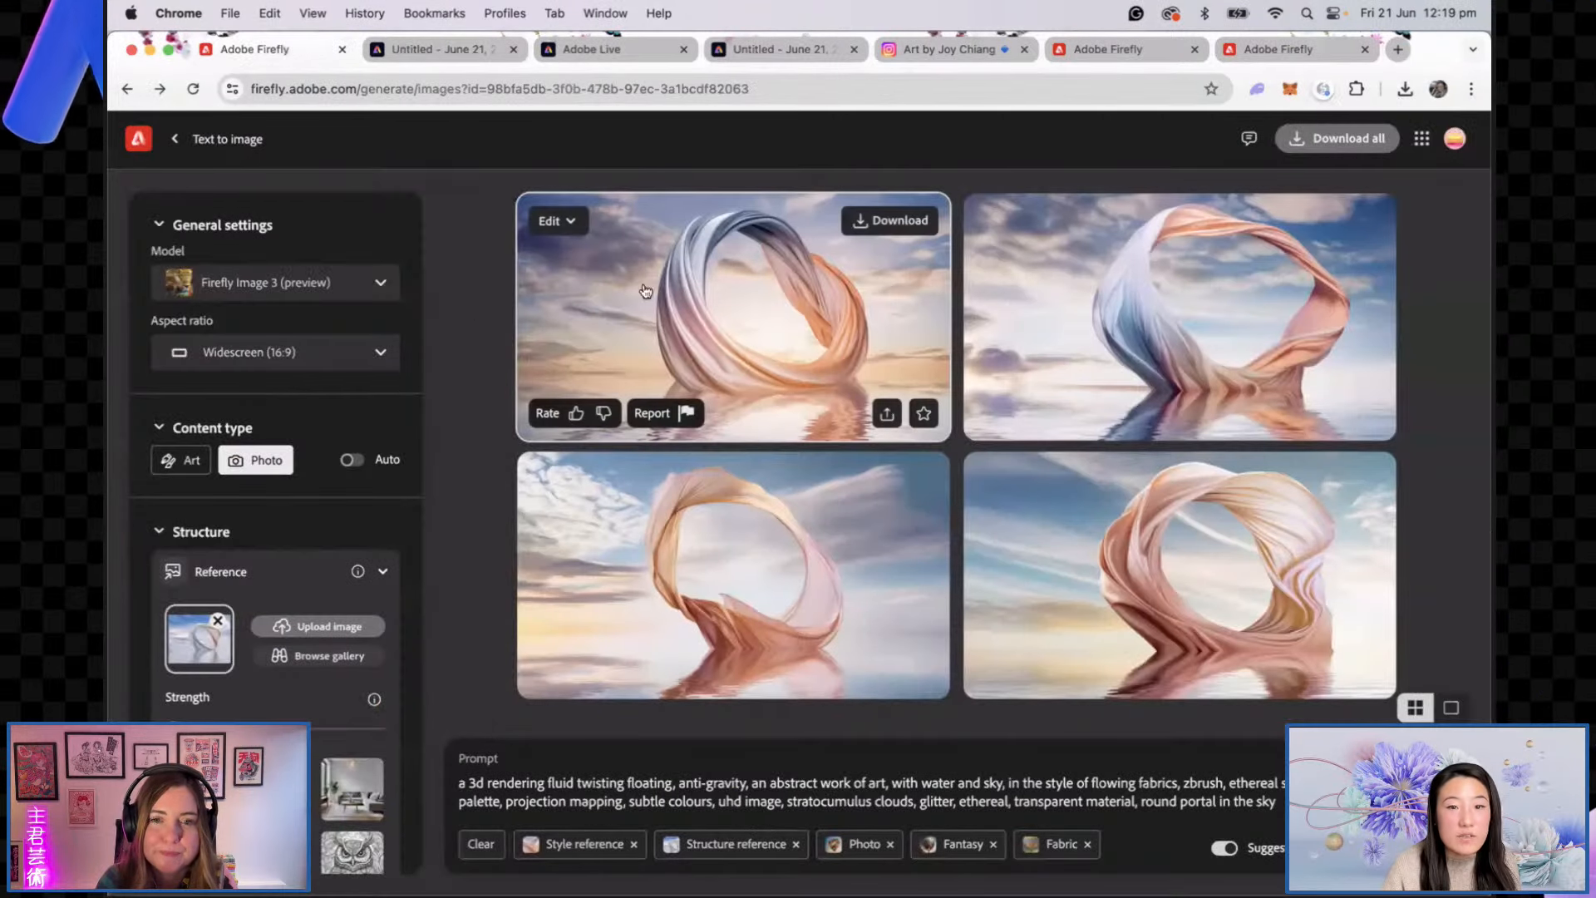
{"action": "left_click", "coordinate": [564, 223]}
{"action": "left_click", "coordinate": [584, 260]}
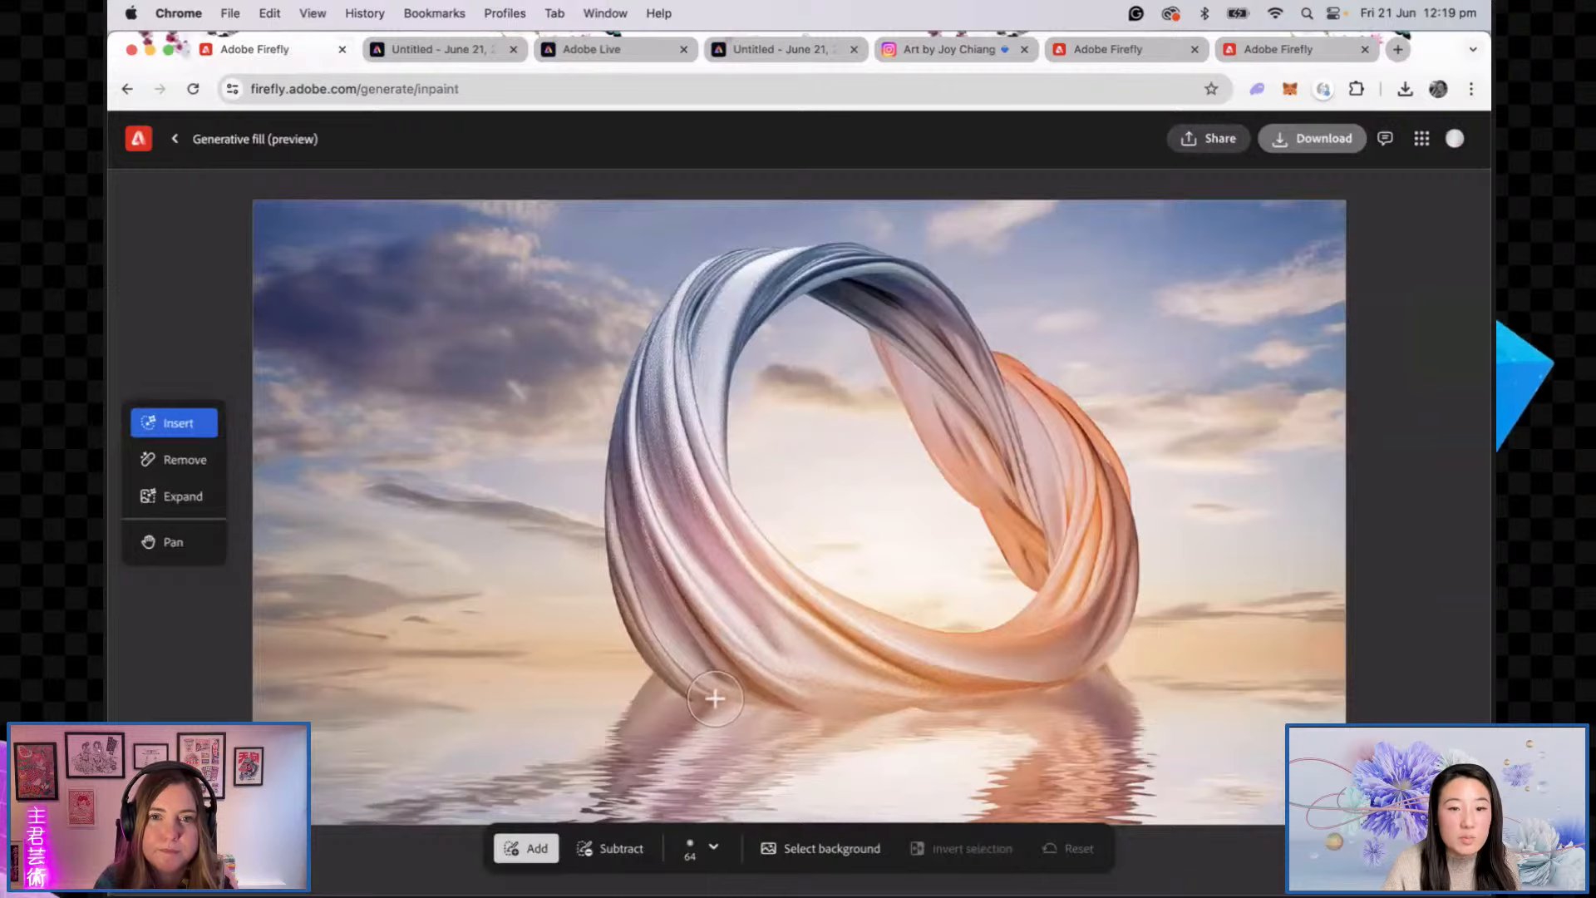
{"action": "mouse_move", "coordinate": [712, 697]}
{"action": "left_mouse_down"}
{"action": "mouse_move", "coordinate": [644, 654]}
{"action": "mouse_move", "coordinate": [615, 494]}
{"action": "mouse_move", "coordinate": [639, 368]}
{"action": "mouse_move", "coordinate": [706, 268]}
{"action": "mouse_move", "coordinate": [858, 257]}
{"action": "mouse_move", "coordinate": [971, 317]}
{"action": "mouse_move", "coordinate": [1024, 357]}
{"action": "mouse_move", "coordinate": [1092, 467]}
{"action": "mouse_move", "coordinate": [1119, 586]}
{"action": "mouse_move", "coordinate": [1076, 657]}
{"action": "mouse_move", "coordinate": [971, 688]}
{"action": "mouse_move", "coordinate": [802, 703]}
{"action": "mouse_move", "coordinate": [734, 679]}
{"action": "mouse_move", "coordinate": [671, 561]}
{"action": "mouse_move", "coordinate": [673, 447]}
{"action": "mouse_move", "coordinate": [702, 379]}
{"action": "mouse_move", "coordinate": [745, 569]}
{"action": "mouse_move", "coordinate": [866, 620]}
{"action": "mouse_move", "coordinate": [1012, 649]}
{"action": "mouse_move", "coordinate": [872, 663]}
{"action": "mouse_move", "coordinate": [744, 598]}
{"action": "mouse_move", "coordinate": [666, 535]}
{"action": "mouse_move", "coordinate": [782, 670]}
{"action": "mouse_move", "coordinate": [698, 650]}
{"action": "mouse_move", "coordinate": [646, 570]}
{"action": "mouse_move", "coordinate": [662, 422]}
{"action": "mouse_move", "coordinate": [740, 302]}
{"action": "mouse_move", "coordinate": [684, 370]}
{"action": "mouse_move", "coordinate": [705, 316]}
{"action": "mouse_move", "coordinate": [788, 278]}
{"action": "mouse_move", "coordinate": [926, 323]}
{"action": "mouse_move", "coordinate": [949, 367]}
{"action": "mouse_move", "coordinate": [875, 321]}
{"action": "left_mouse_up"}
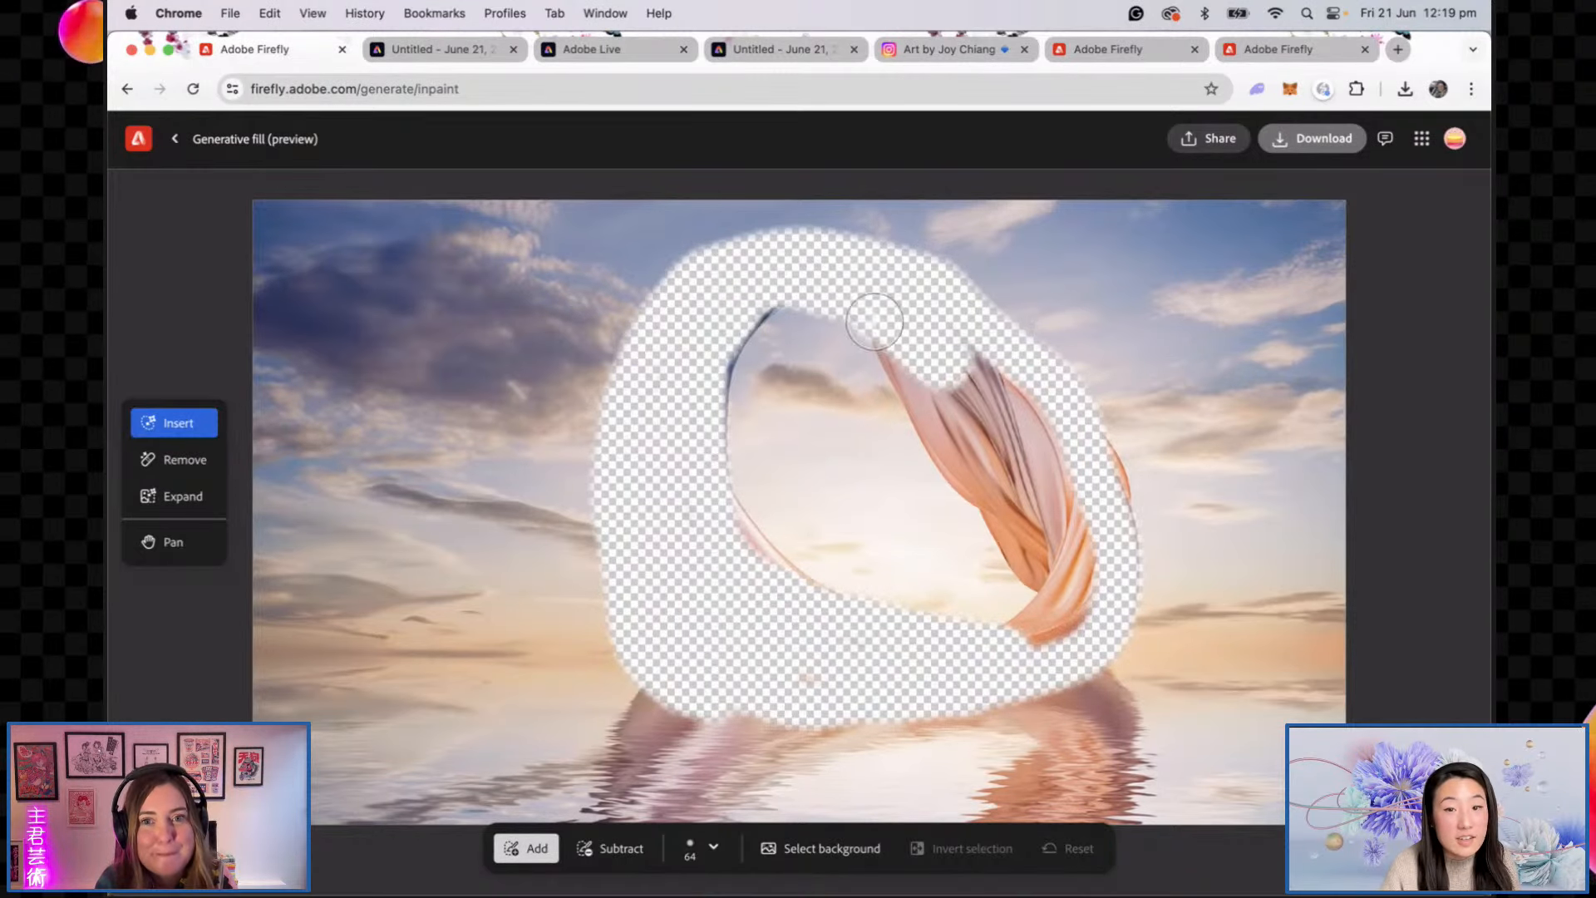
{"action": "mouse_move", "coordinate": [1065, 557]}
{"action": "left_mouse_down"}
{"action": "mouse_move", "coordinate": [952, 380]}
{"action": "mouse_move", "coordinate": [950, 330]}
{"action": "mouse_move", "coordinate": [1039, 423]}
{"action": "mouse_move", "coordinate": [1076, 536]}
{"action": "mouse_move", "coordinate": [1052, 617]}
{"action": "mouse_move", "coordinate": [1097, 582]}
{"action": "mouse_move", "coordinate": [1039, 540]}
{"action": "mouse_move", "coordinate": [989, 462]}
{"action": "mouse_move", "coordinate": [956, 351]}
{"action": "mouse_move", "coordinate": [1027, 470]}
{"action": "mouse_move", "coordinate": [946, 404]}
{"action": "mouse_move", "coordinate": [1117, 475]}
{"action": "left_mouse_up"}
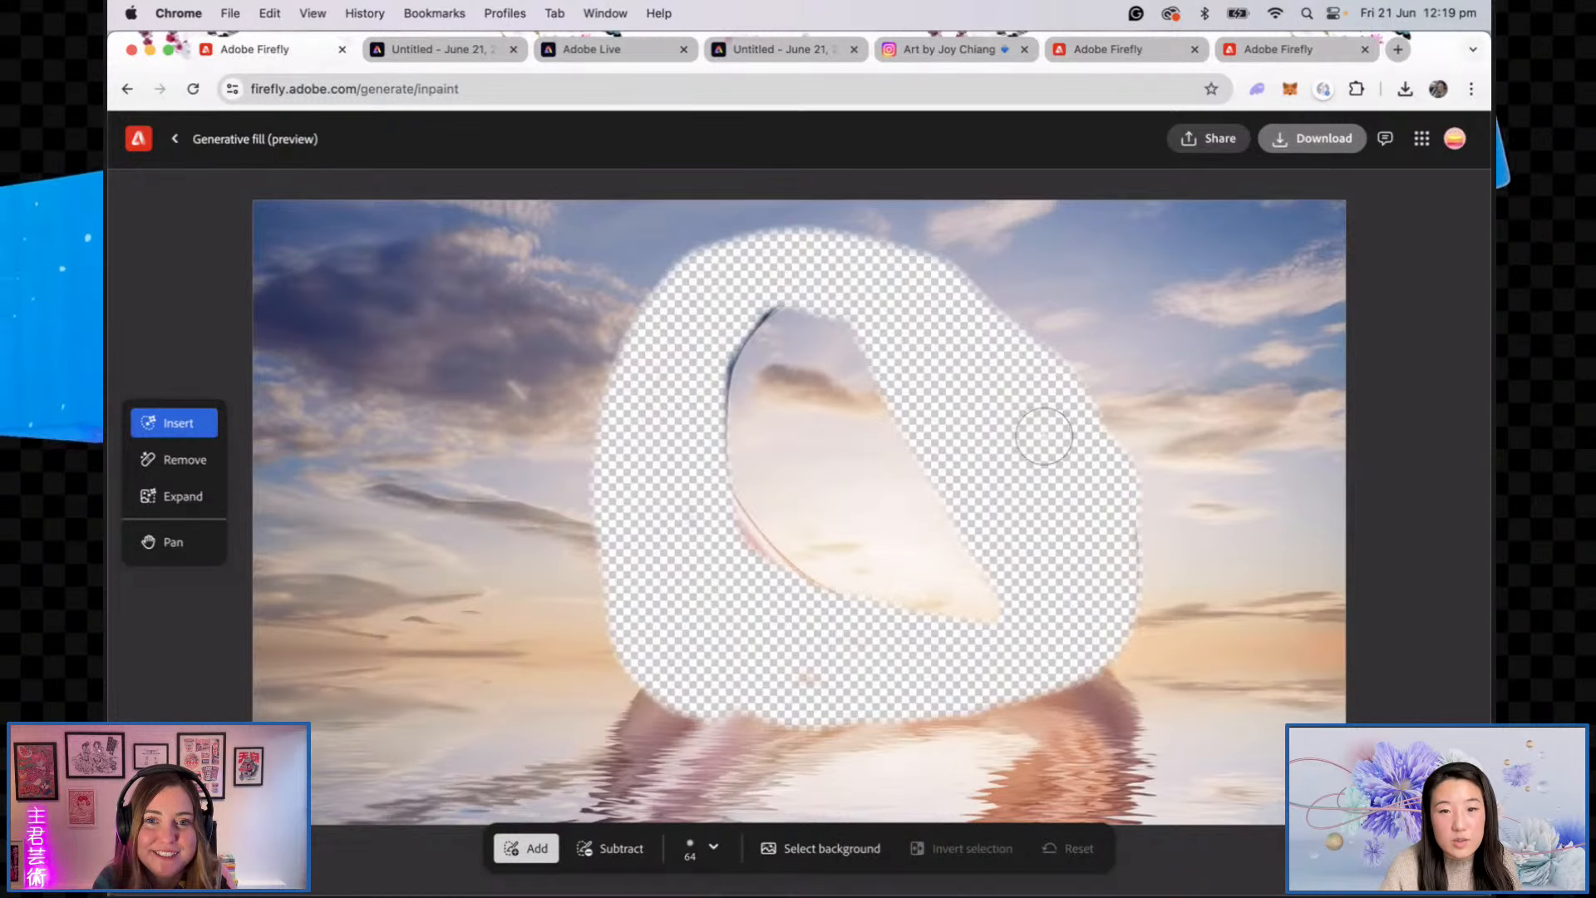
{"action": "mouse_move", "coordinate": [827, 285]}
{"action": "left_mouse_down"}
{"action": "mouse_move", "coordinate": [747, 333]}
{"action": "mouse_move", "coordinate": [737, 463]}
{"action": "mouse_move", "coordinate": [760, 560]}
{"action": "mouse_move", "coordinate": [880, 621]}
{"action": "mouse_move", "coordinate": [889, 657]}
{"action": "left_mouse_up"}
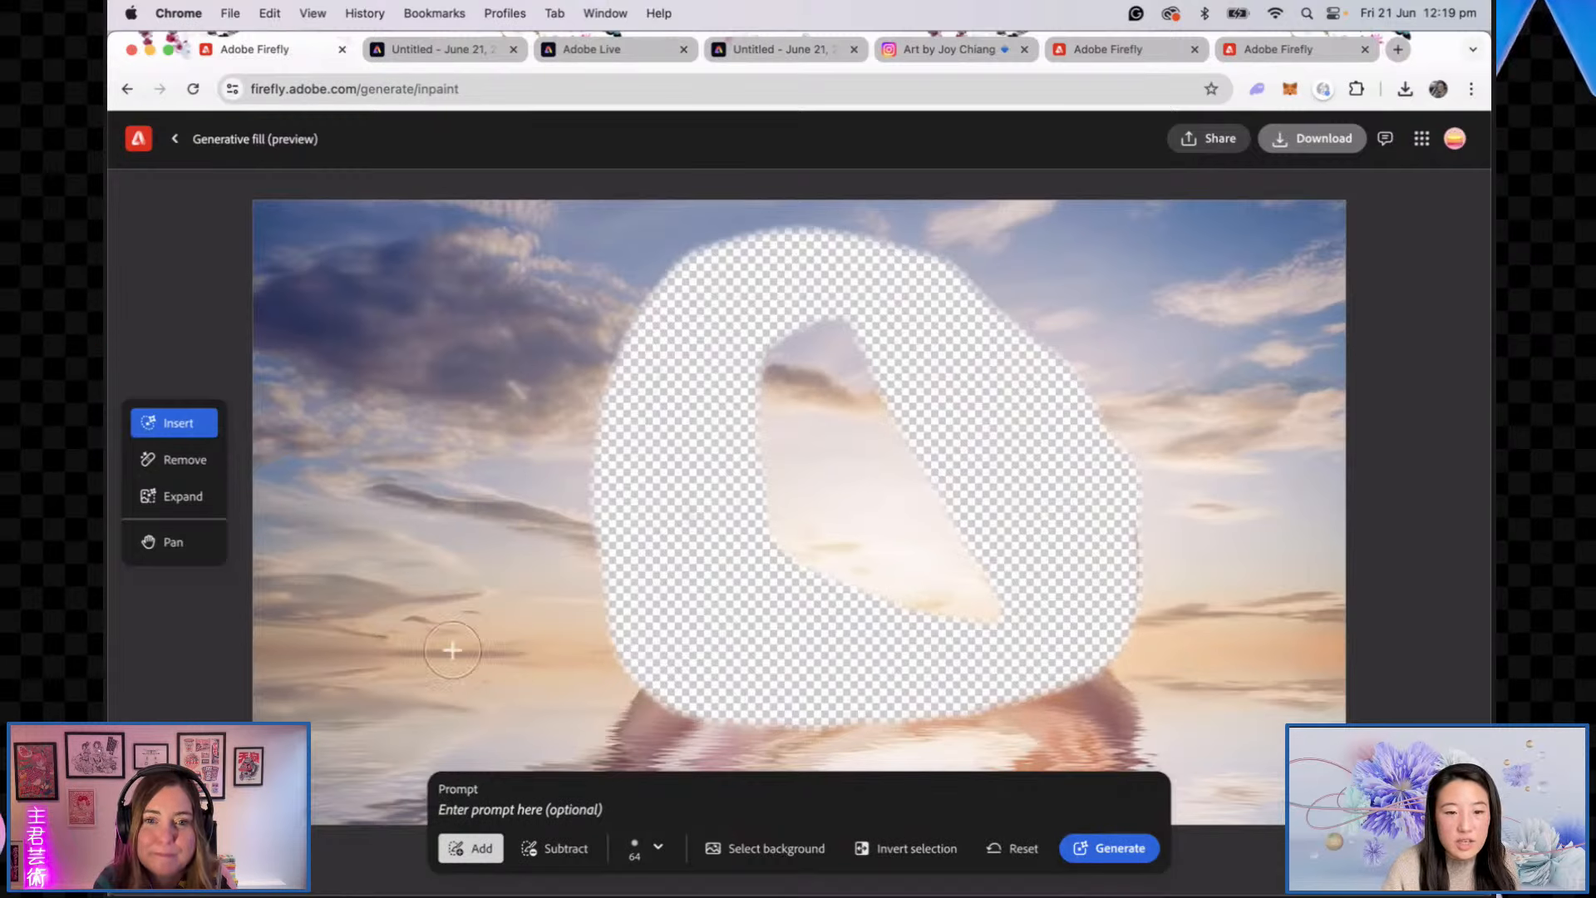
Step: Try filling the masked ring area without a prompt, check the second variation, and discard the results
{"action": "left_click", "coordinate": [1122, 849]}
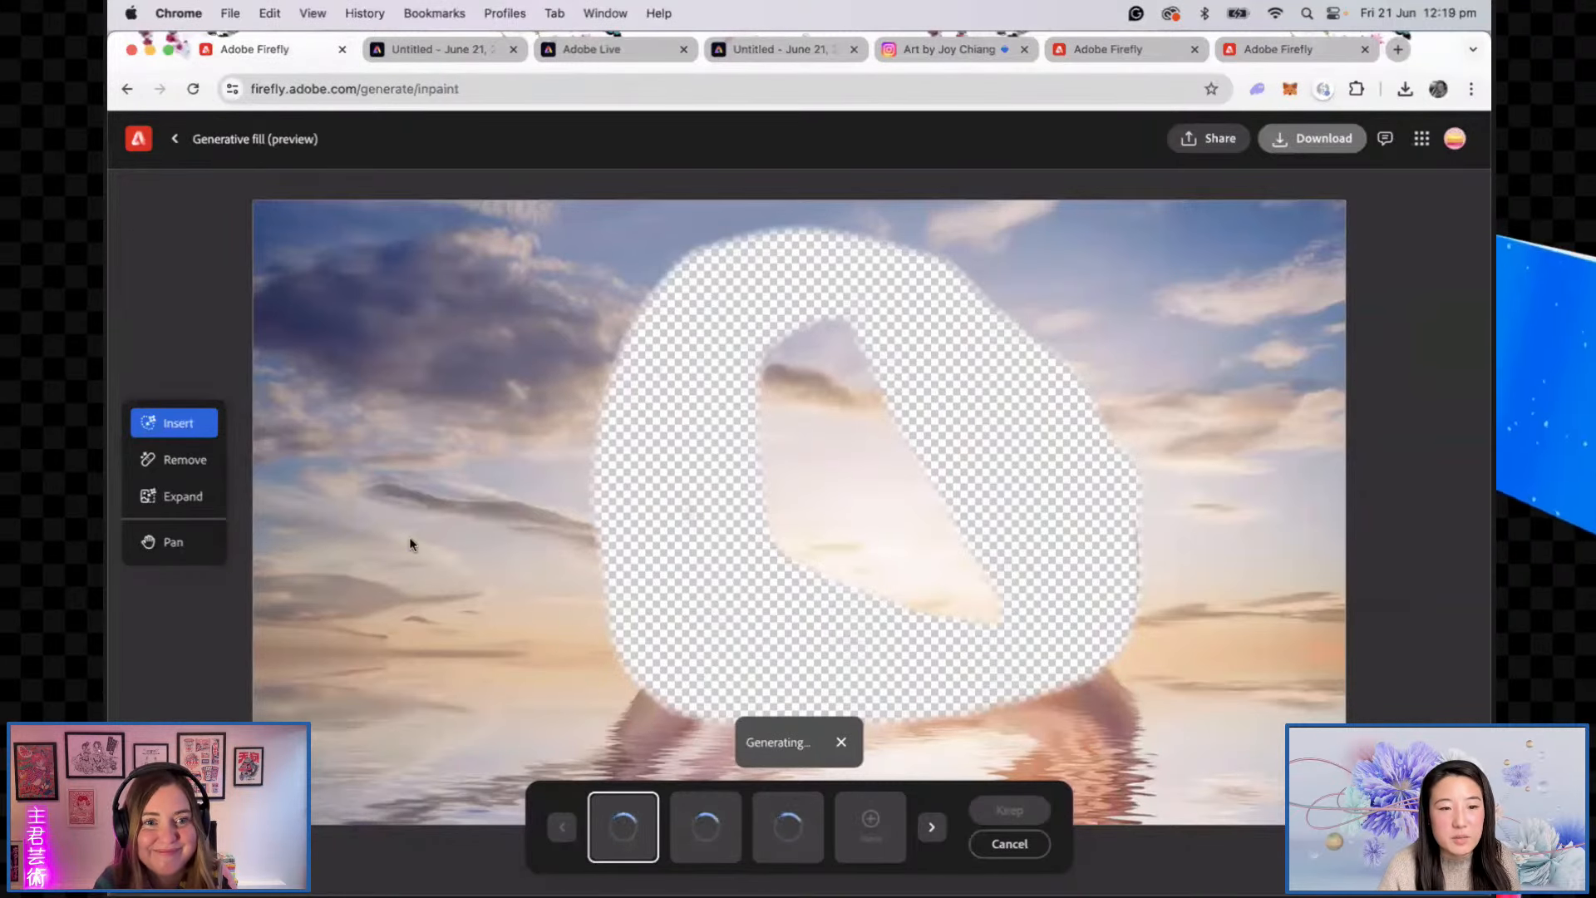
{"action": "left_click", "coordinate": [720, 802]}
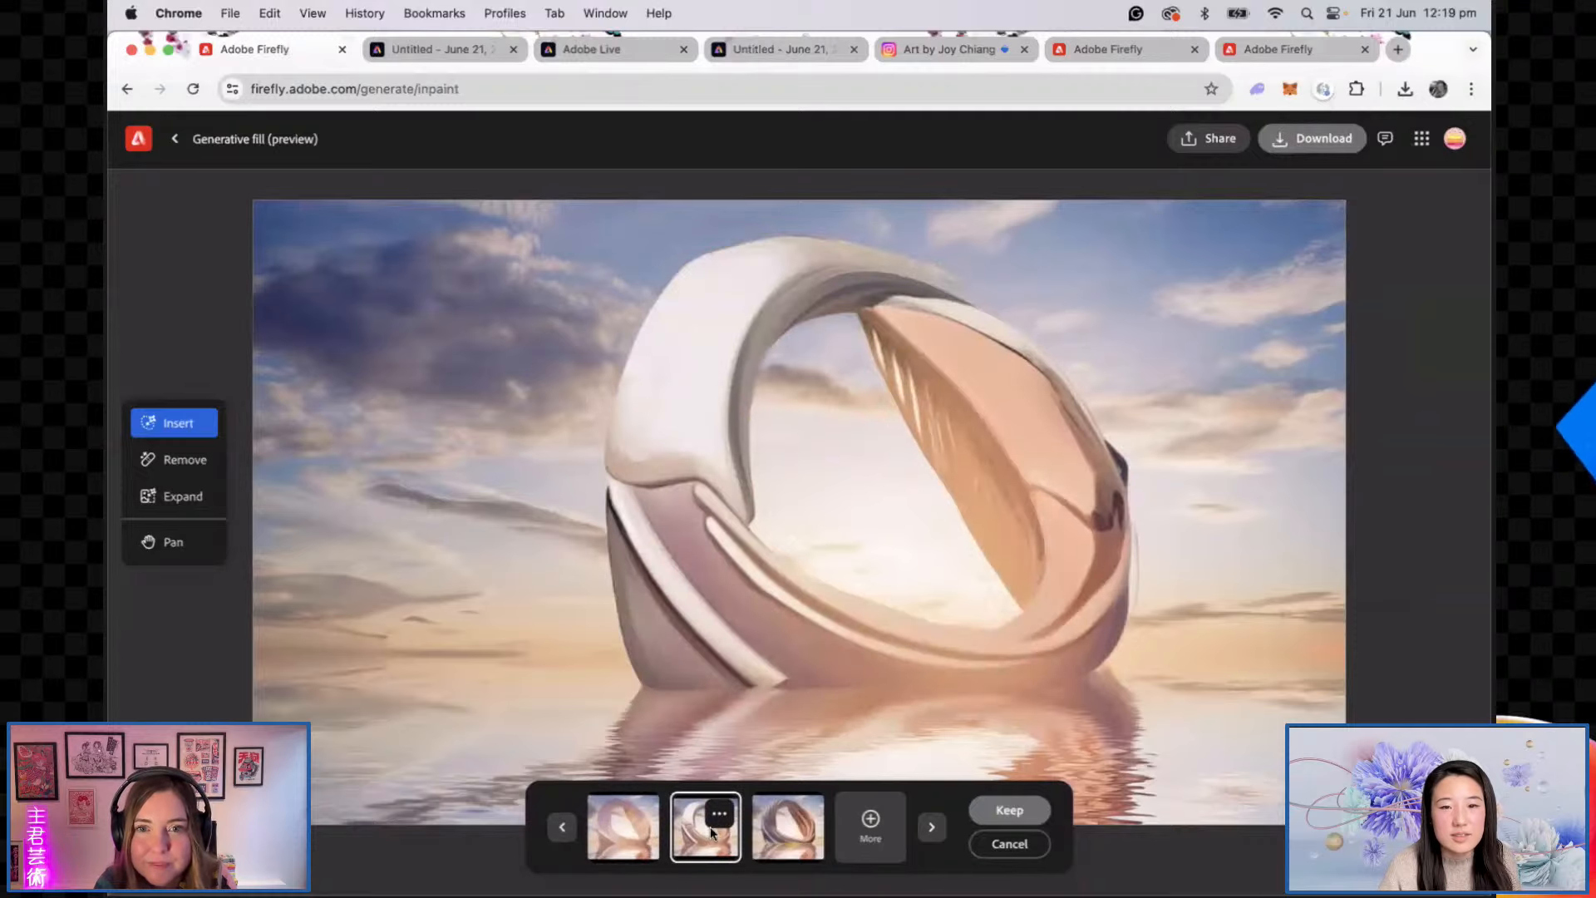
{"action": "left_click", "coordinate": [1010, 844]}
Step: Extend the mask over the ring's reflection, the foreground water and the area inside the ring
{"action": "mouse_move", "coordinate": [736, 675]}
{"action": "left_mouse_down"}
{"action": "mouse_move", "coordinate": [571, 740]}
{"action": "mouse_move", "coordinate": [767, 711]}
{"action": "mouse_move", "coordinate": [875, 721]}
{"action": "left_mouse_up"}
{"action": "mouse_move", "coordinate": [1112, 687]}
{"action": "left_mouse_down"}
{"action": "mouse_move", "coordinate": [1077, 746]}
{"action": "mouse_move", "coordinate": [1055, 736]}
{"action": "mouse_move", "coordinate": [1087, 736]}
{"action": "mouse_move", "coordinate": [916, 757]}
{"action": "mouse_move", "coordinate": [1120, 761]}
{"action": "mouse_move", "coordinate": [1221, 786]}
{"action": "mouse_move", "coordinate": [589, 761]}
{"action": "mouse_move", "coordinate": [349, 802]}
{"action": "left_mouse_up"}
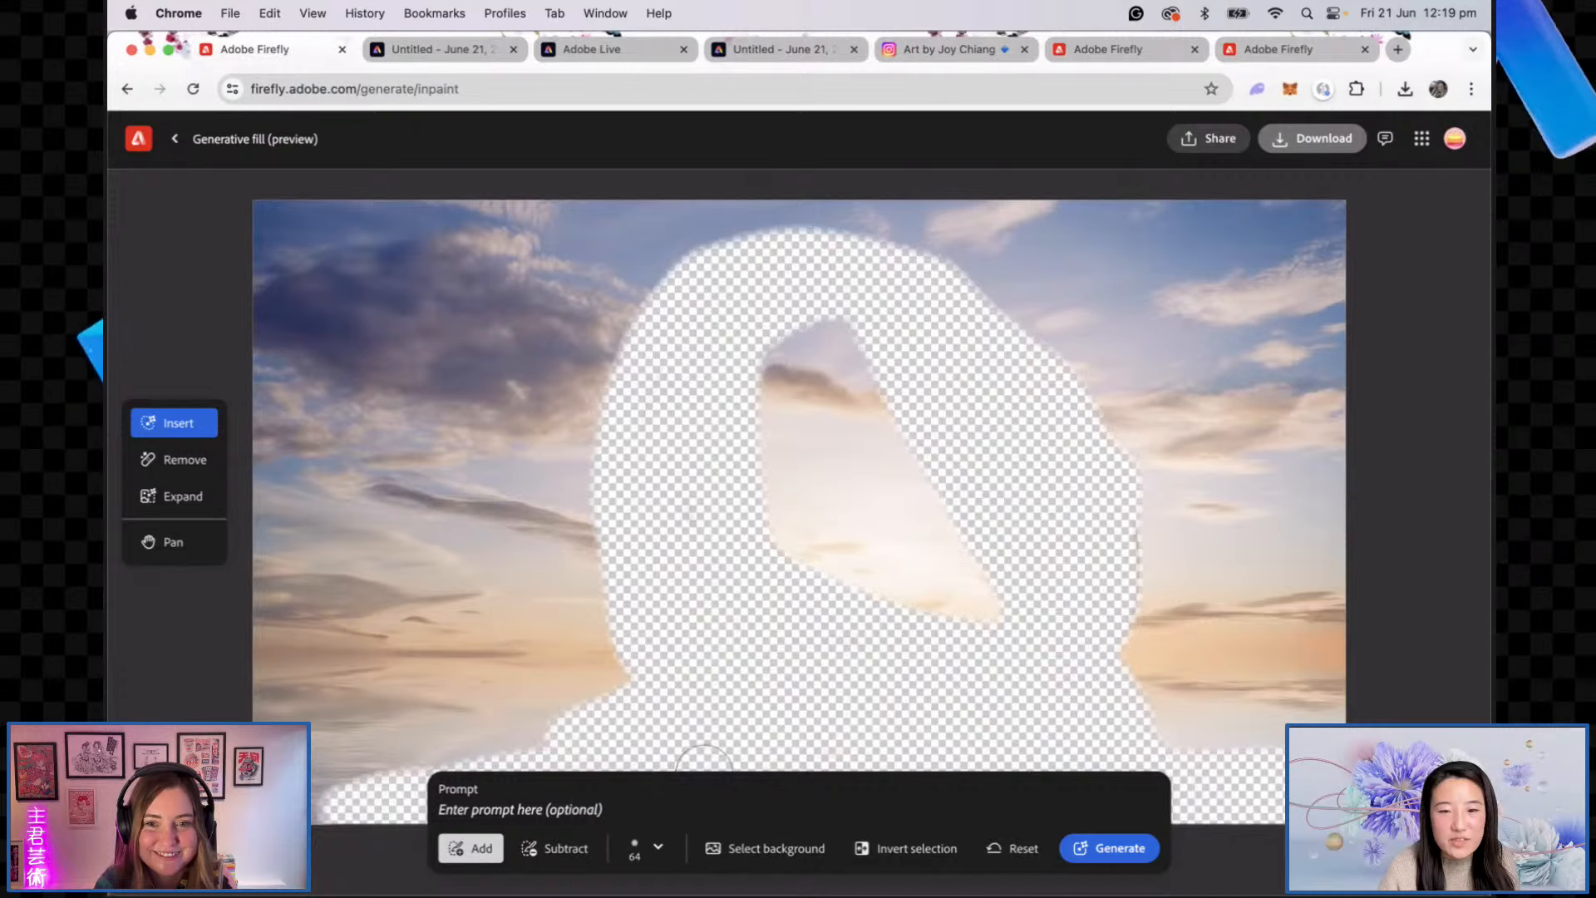
{"action": "left_click_drag", "start_coordinate": [563, 752], "coordinate": [503, 740]}
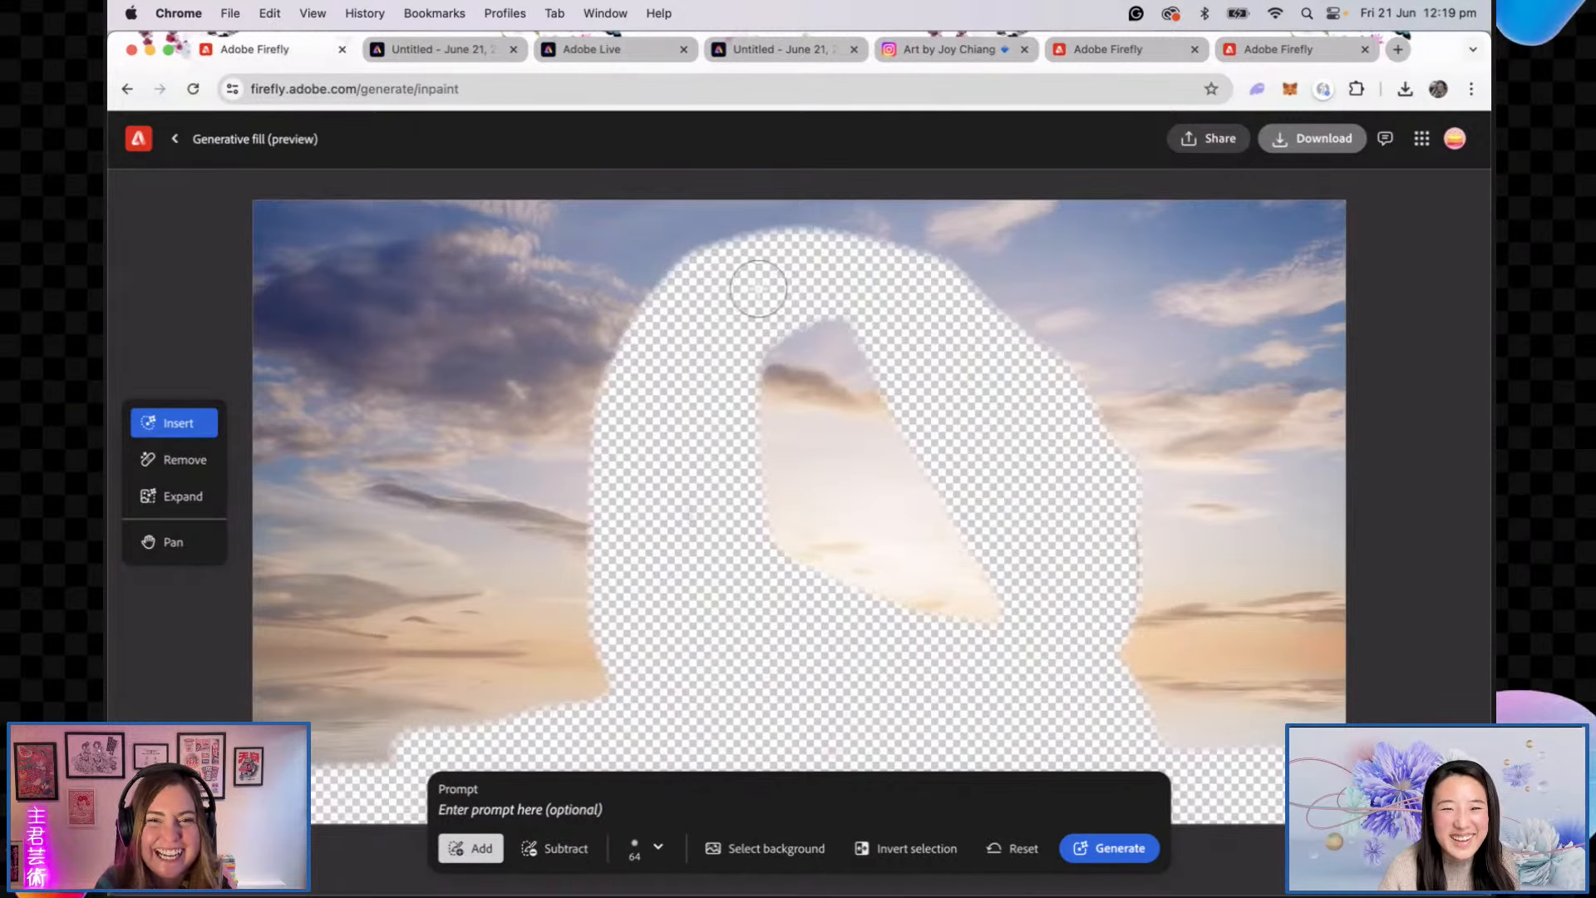
{"action": "left_click_drag", "start_coordinate": [766, 392], "coordinate": [772, 533]}
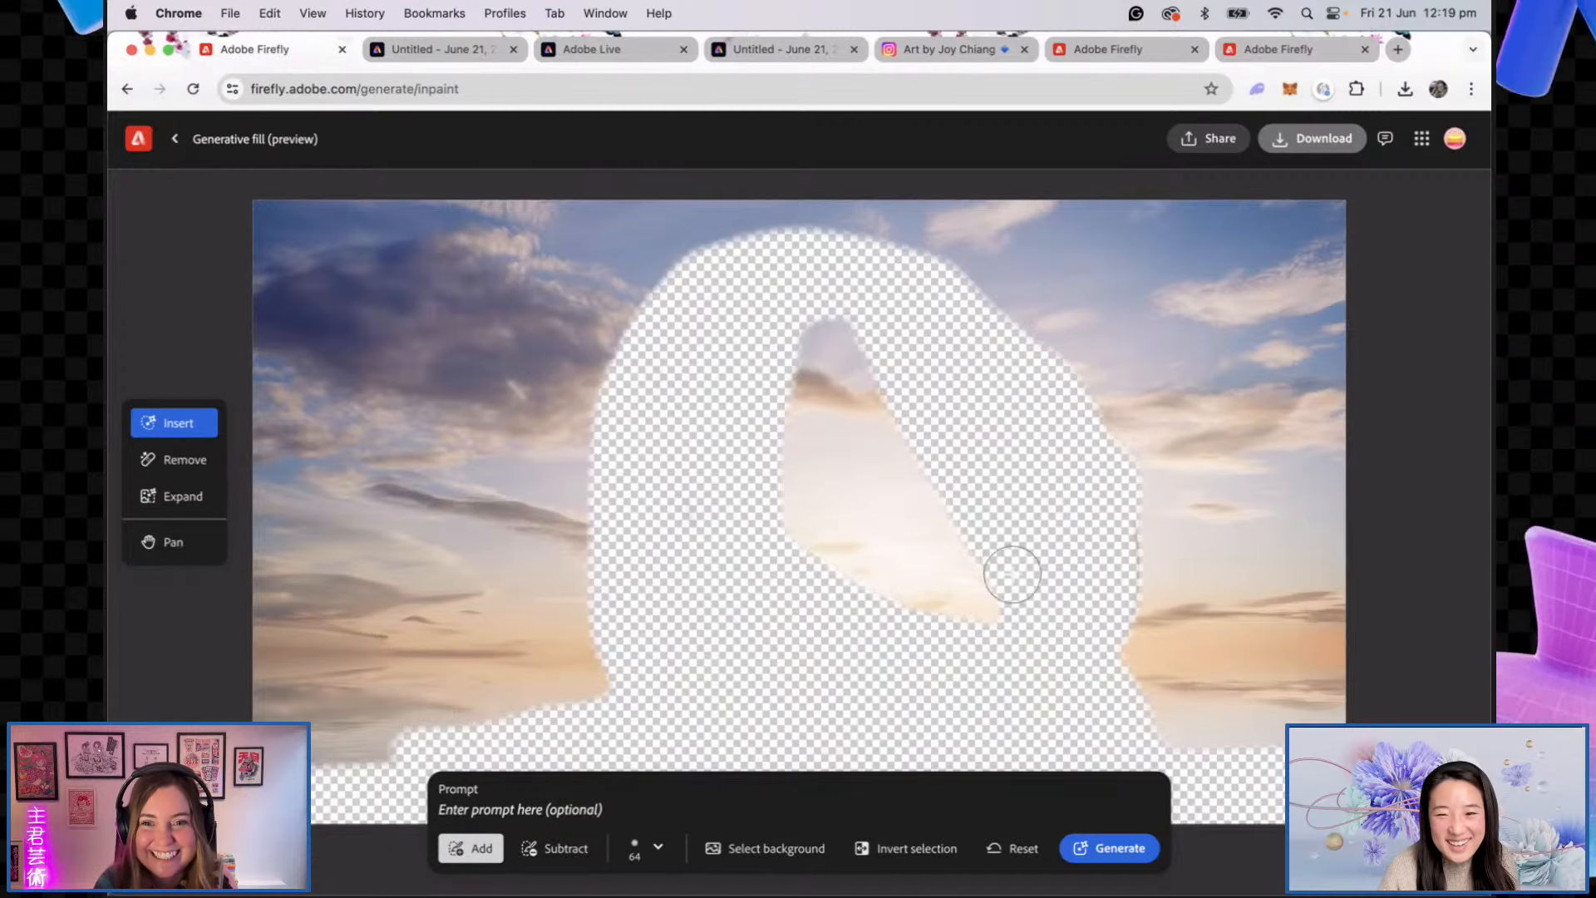
{"action": "mouse_move", "coordinate": [1111, 515]}
{"action": "left_mouse_down"}
{"action": "mouse_move", "coordinate": [1094, 648]}
{"action": "mouse_move", "coordinate": [1109, 641]}
{"action": "mouse_move", "coordinate": [1107, 720]}
{"action": "left_mouse_up"}
Step: Fill the masked ring area without a prompt and keep the second variation
{"action": "left_click", "coordinate": [1141, 848]}
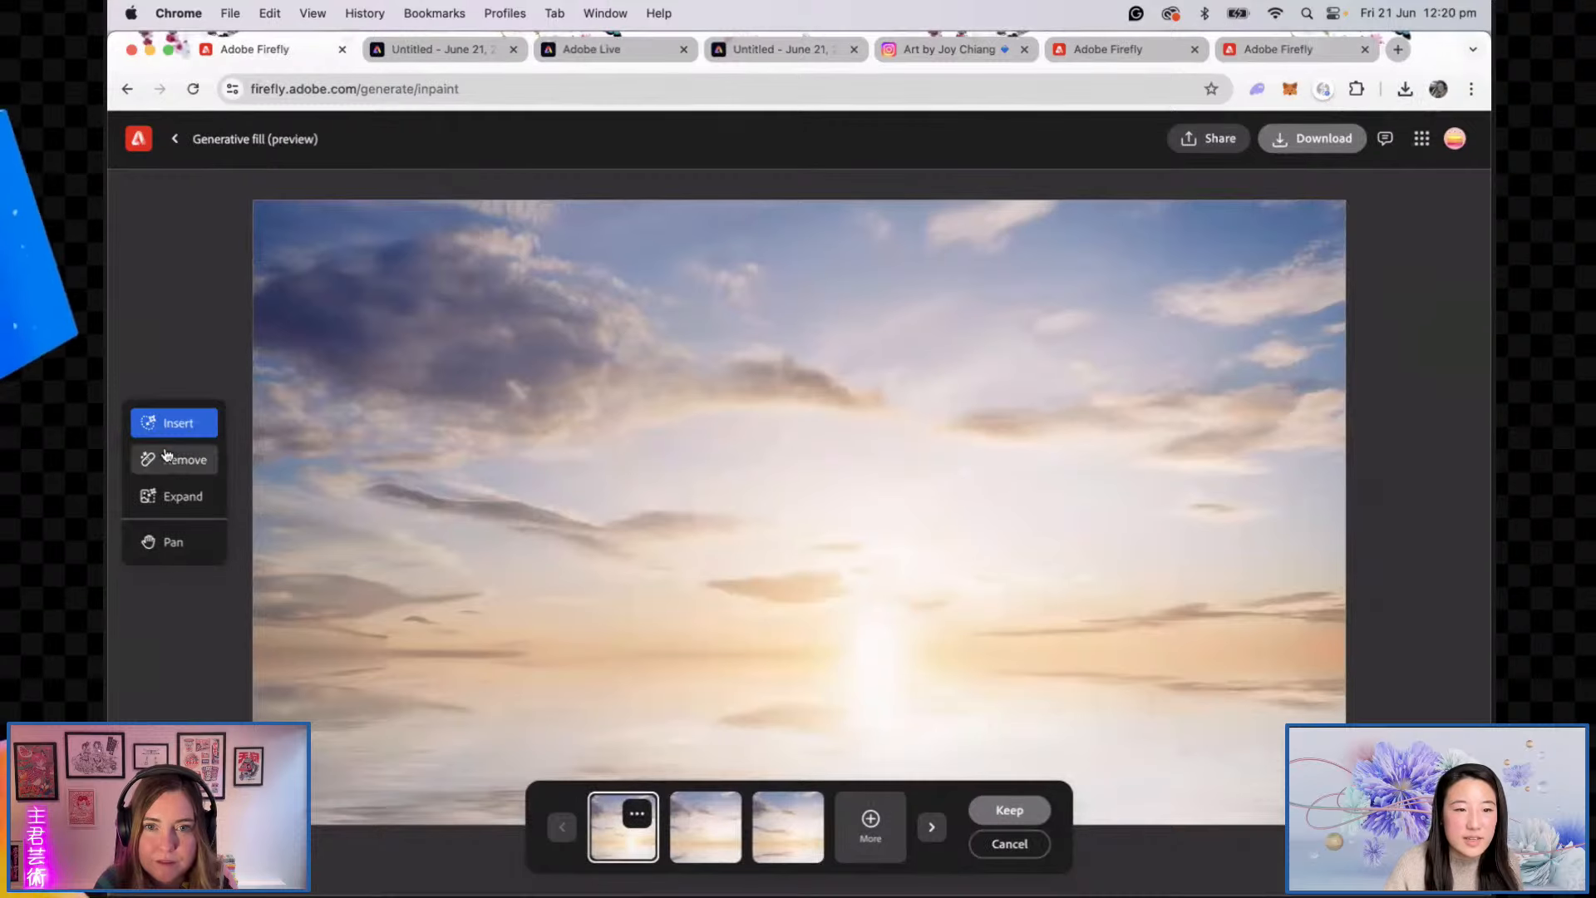
{"action": "left_click", "coordinate": [705, 827]}
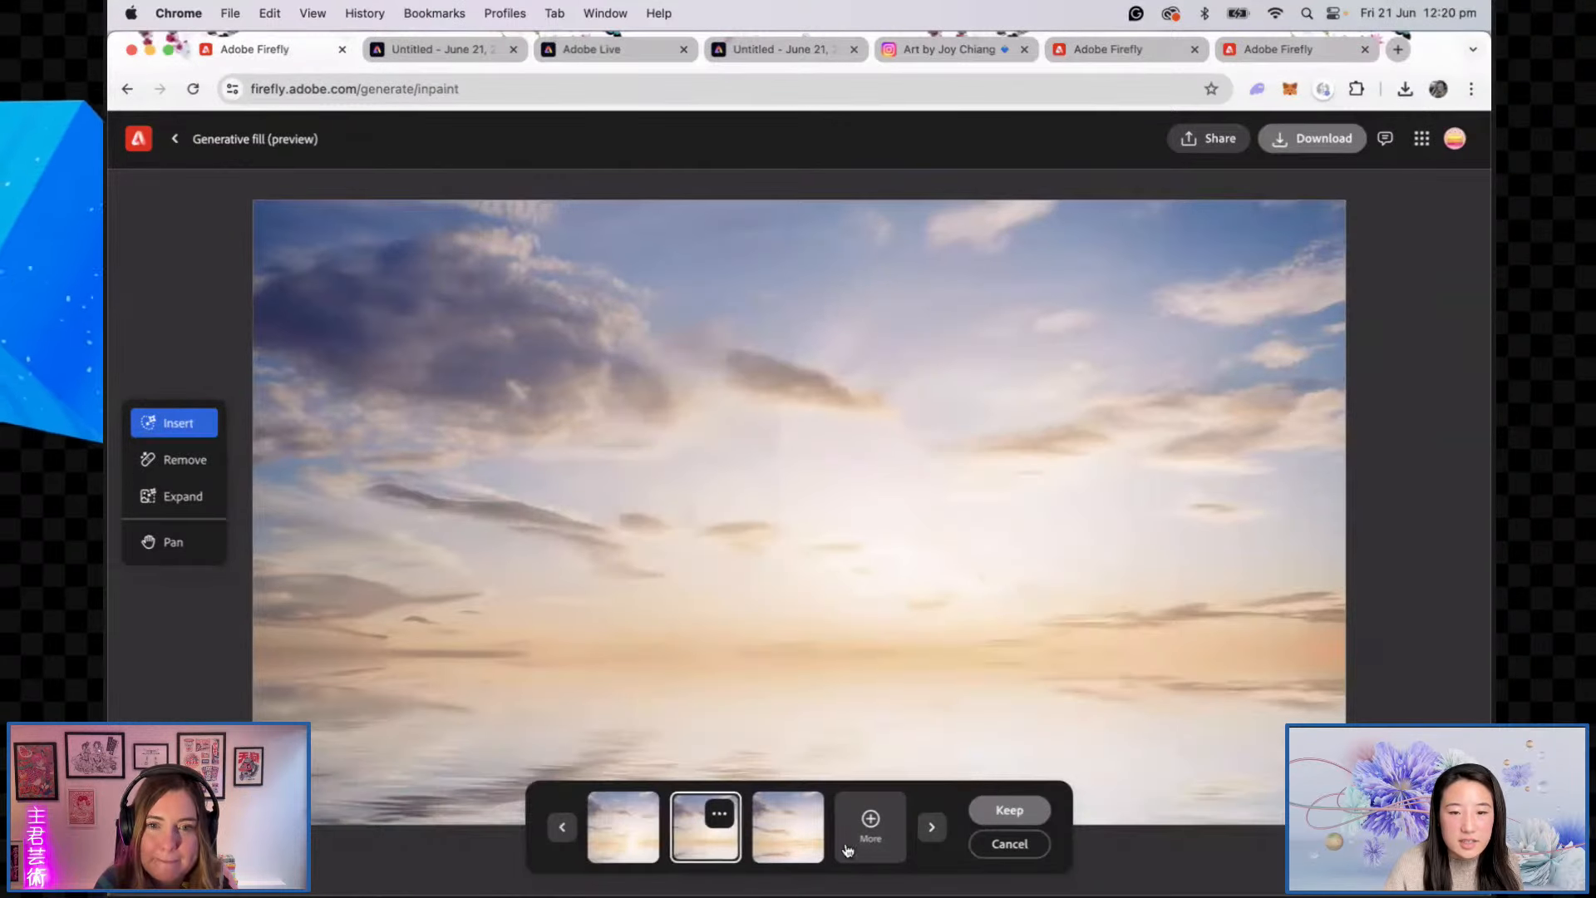
{"action": "left_click", "coordinate": [1009, 810]}
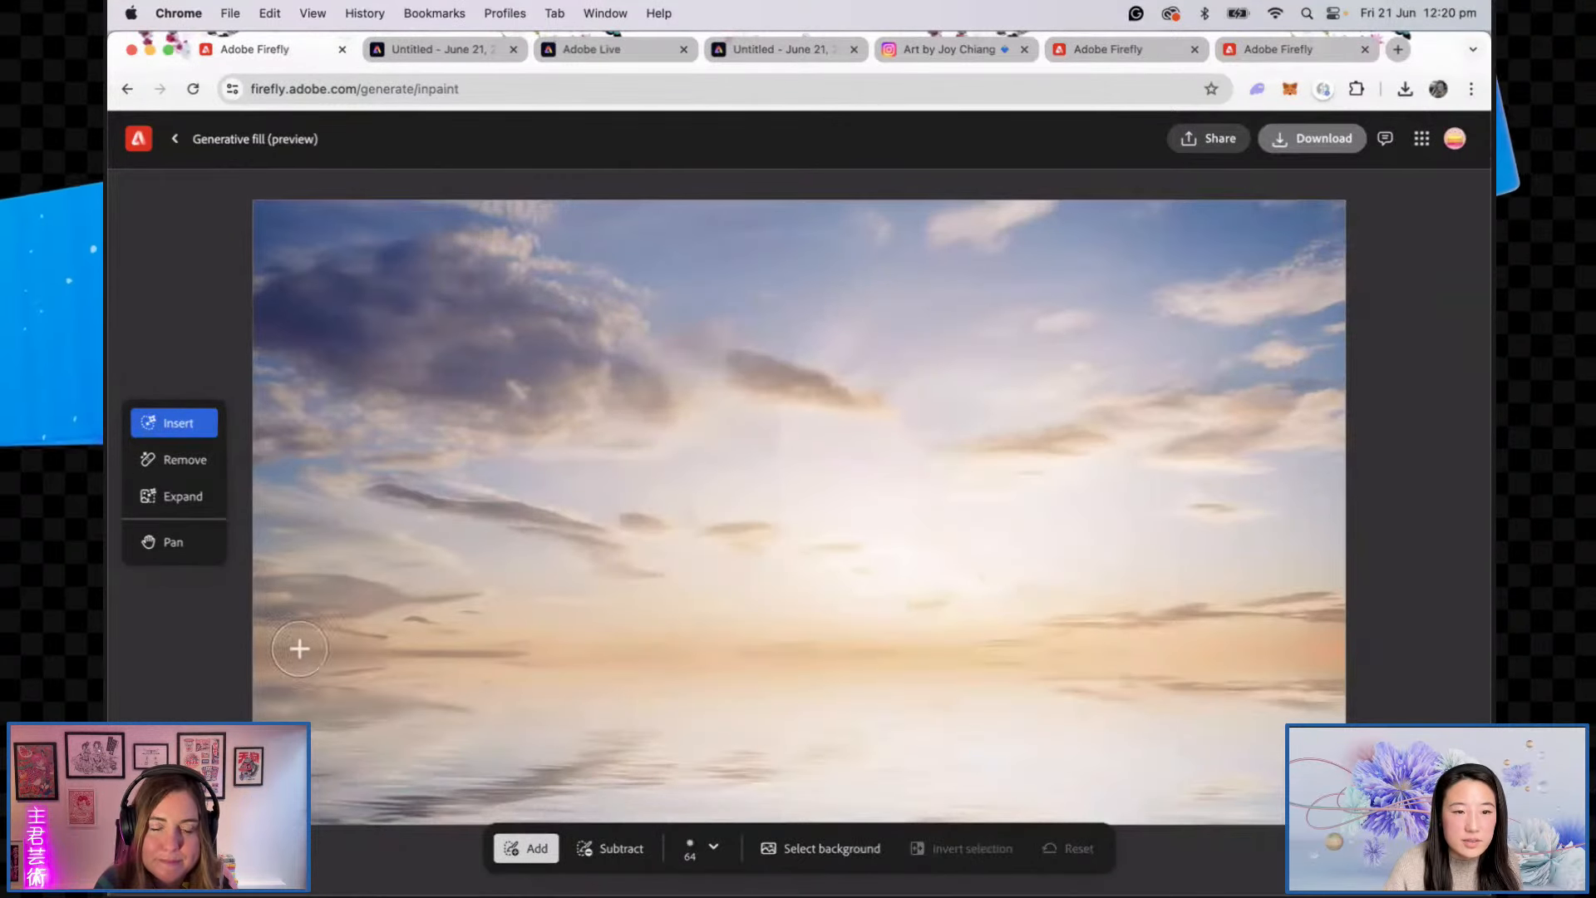
Step: Brush mountain-shaped mask areas along the horizon at both sides of the image, leaving the middle open
{"action": "mouse_move", "coordinate": [267, 652]}
{"action": "left_mouse_down"}
{"action": "mouse_move", "coordinate": [371, 594]}
{"action": "mouse_move", "coordinate": [462, 638]}
{"action": "mouse_move", "coordinate": [280, 653]}
{"action": "mouse_move", "coordinate": [375, 637]}
{"action": "mouse_move", "coordinate": [568, 662]}
{"action": "mouse_move", "coordinate": [291, 660]}
{"action": "mouse_move", "coordinate": [655, 651]}
{"action": "mouse_move", "coordinate": [622, 657]}
{"action": "left_mouse_up"}
{"action": "left_click_drag", "start_coordinate": [1009, 653], "coordinate": [970, 652]}
{"action": "mouse_move", "coordinate": [1118, 637]}
{"action": "left_mouse_down"}
{"action": "mouse_move", "coordinate": [1308, 634]}
{"action": "mouse_move", "coordinate": [1318, 574]}
{"action": "mouse_move", "coordinate": [1245, 634]}
{"action": "mouse_move", "coordinate": [1120, 638]}
{"action": "mouse_move", "coordinate": [1099, 614]}
{"action": "mouse_move", "coordinate": [1151, 582]}
{"action": "mouse_move", "coordinate": [1352, 650]}
{"action": "mouse_move", "coordinate": [1116, 659]}
{"action": "left_mouse_up"}
{"action": "right_click", "coordinate": [983, 670]}
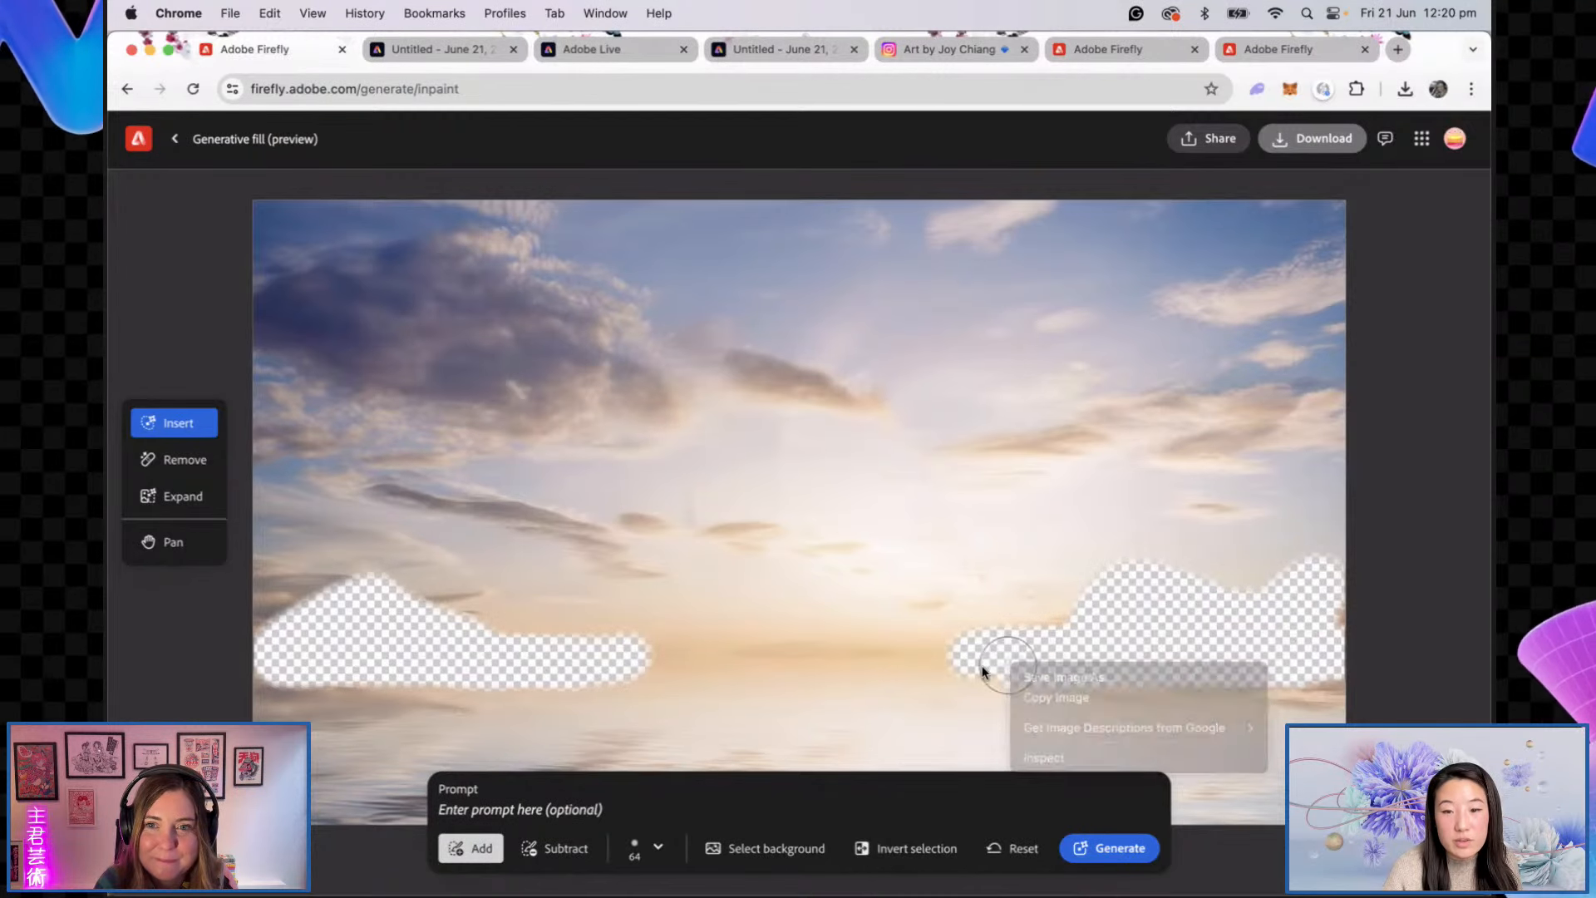
{"action": "left_click_drag", "start_coordinate": [965, 670], "coordinate": [1047, 673]}
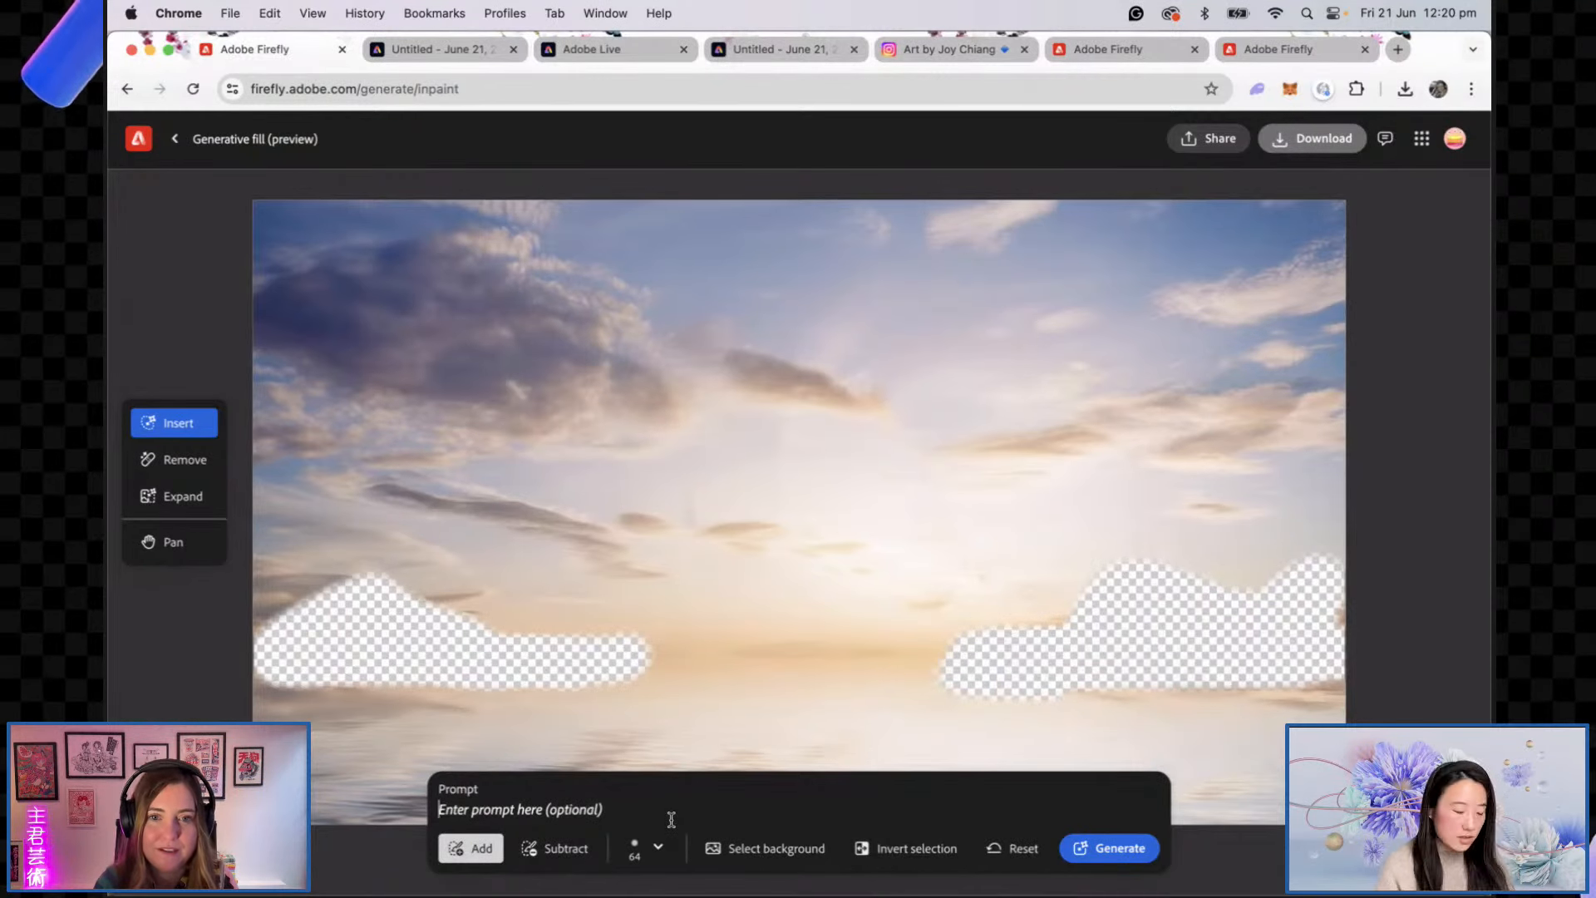
Step: Fill the masked areas with a prompt starting "mountainscape in the distance", compare the variations and keep the third one
{"action": "type", "text": "mountains"}
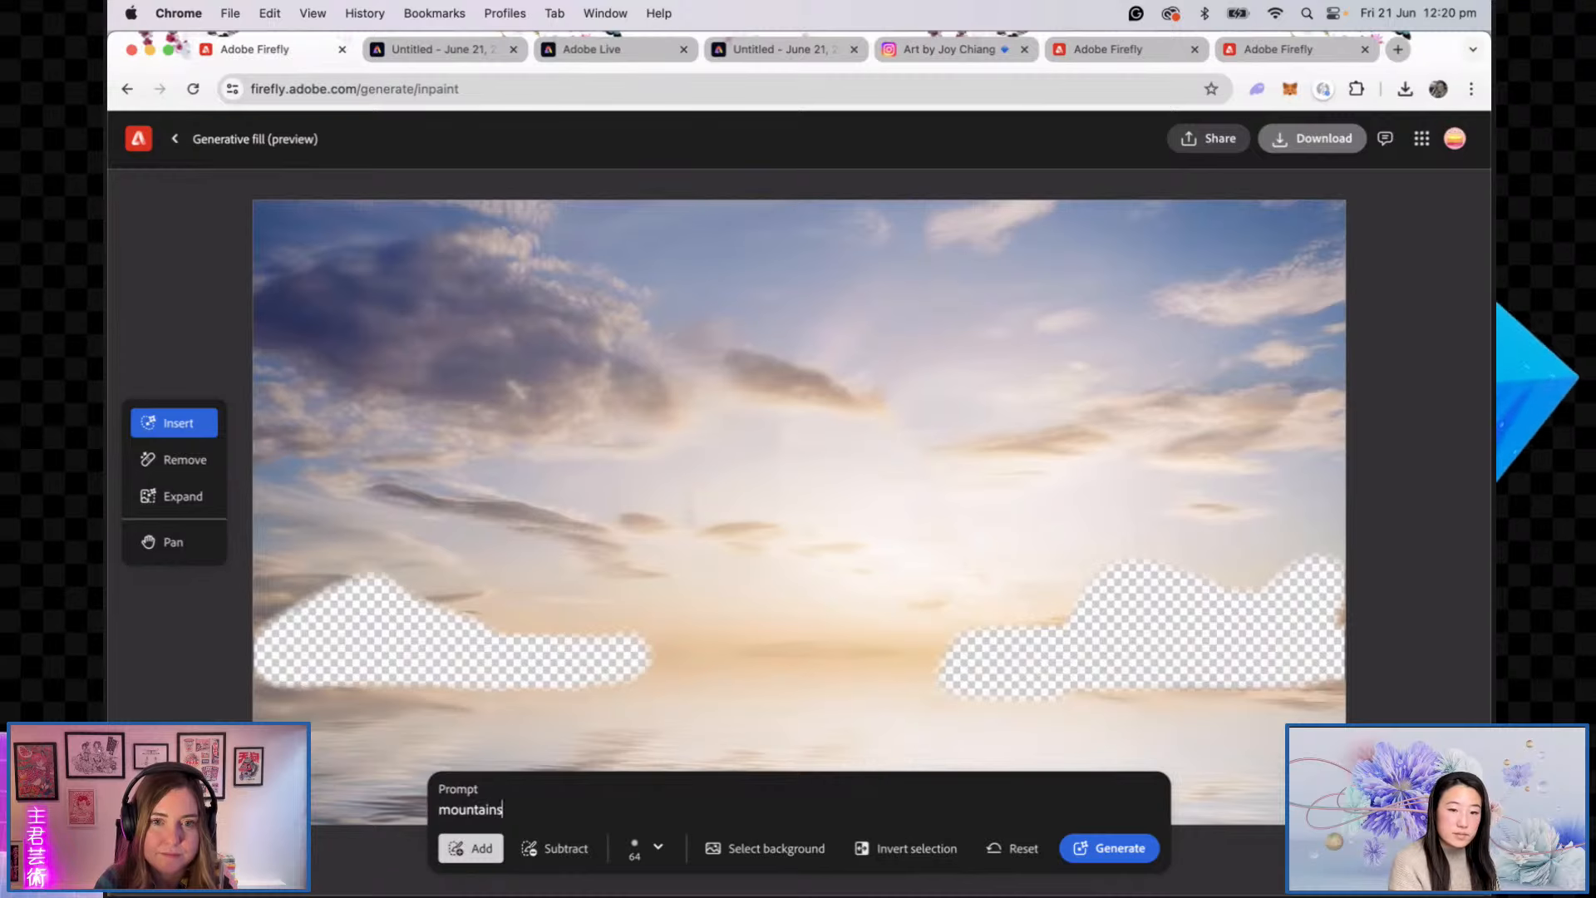
{"action": "type", "text": "cape in the distance, mountain pe"}
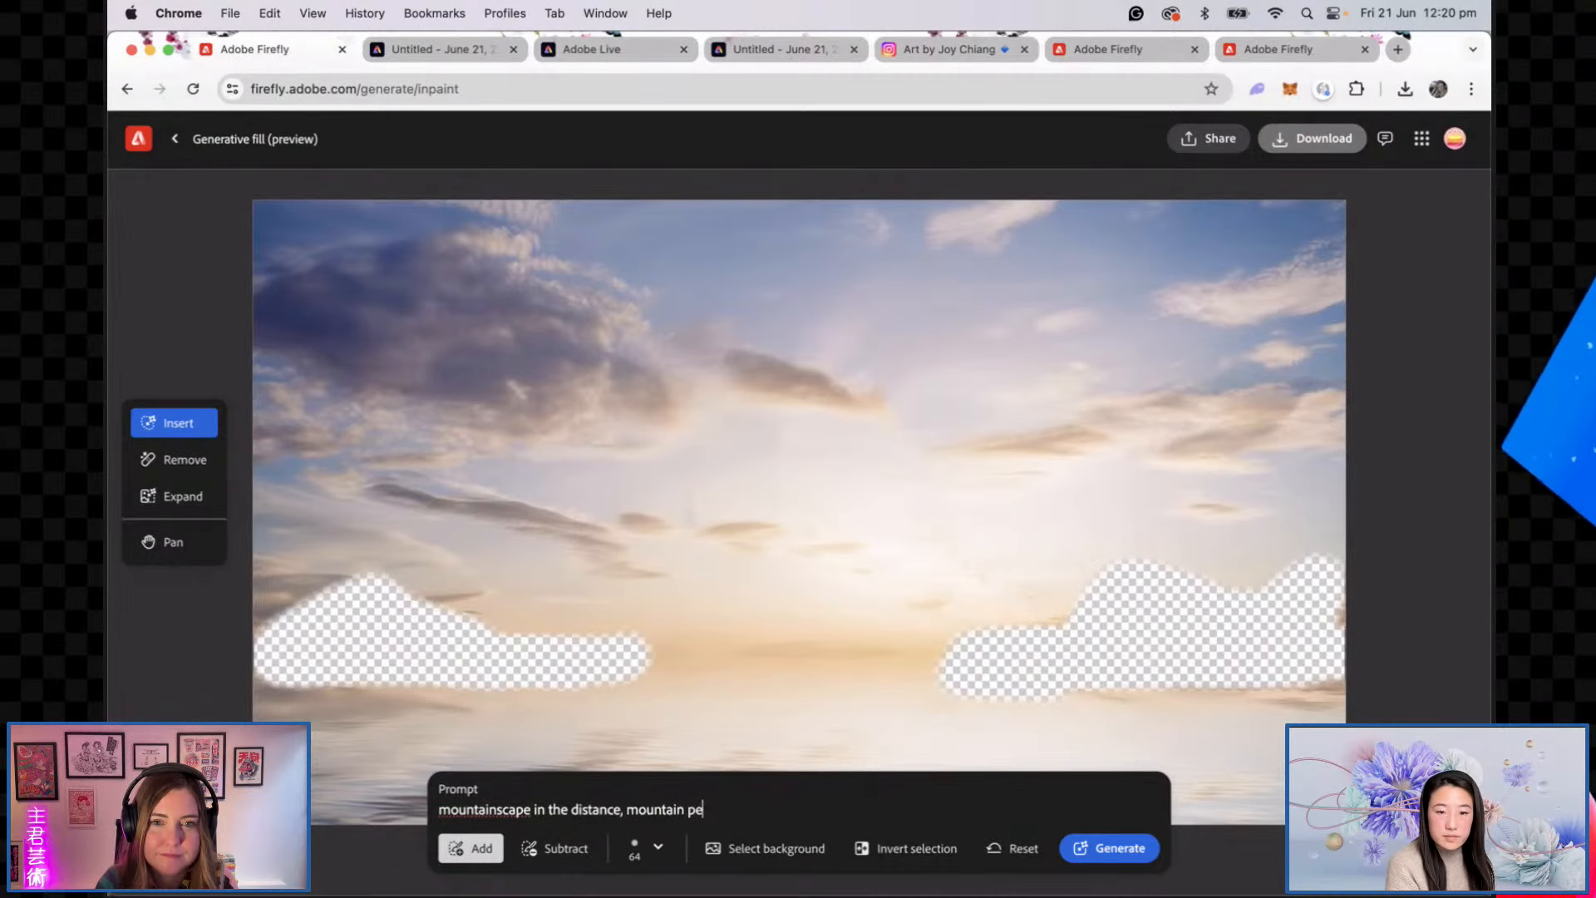
{"action": "key", "text": "Return"}
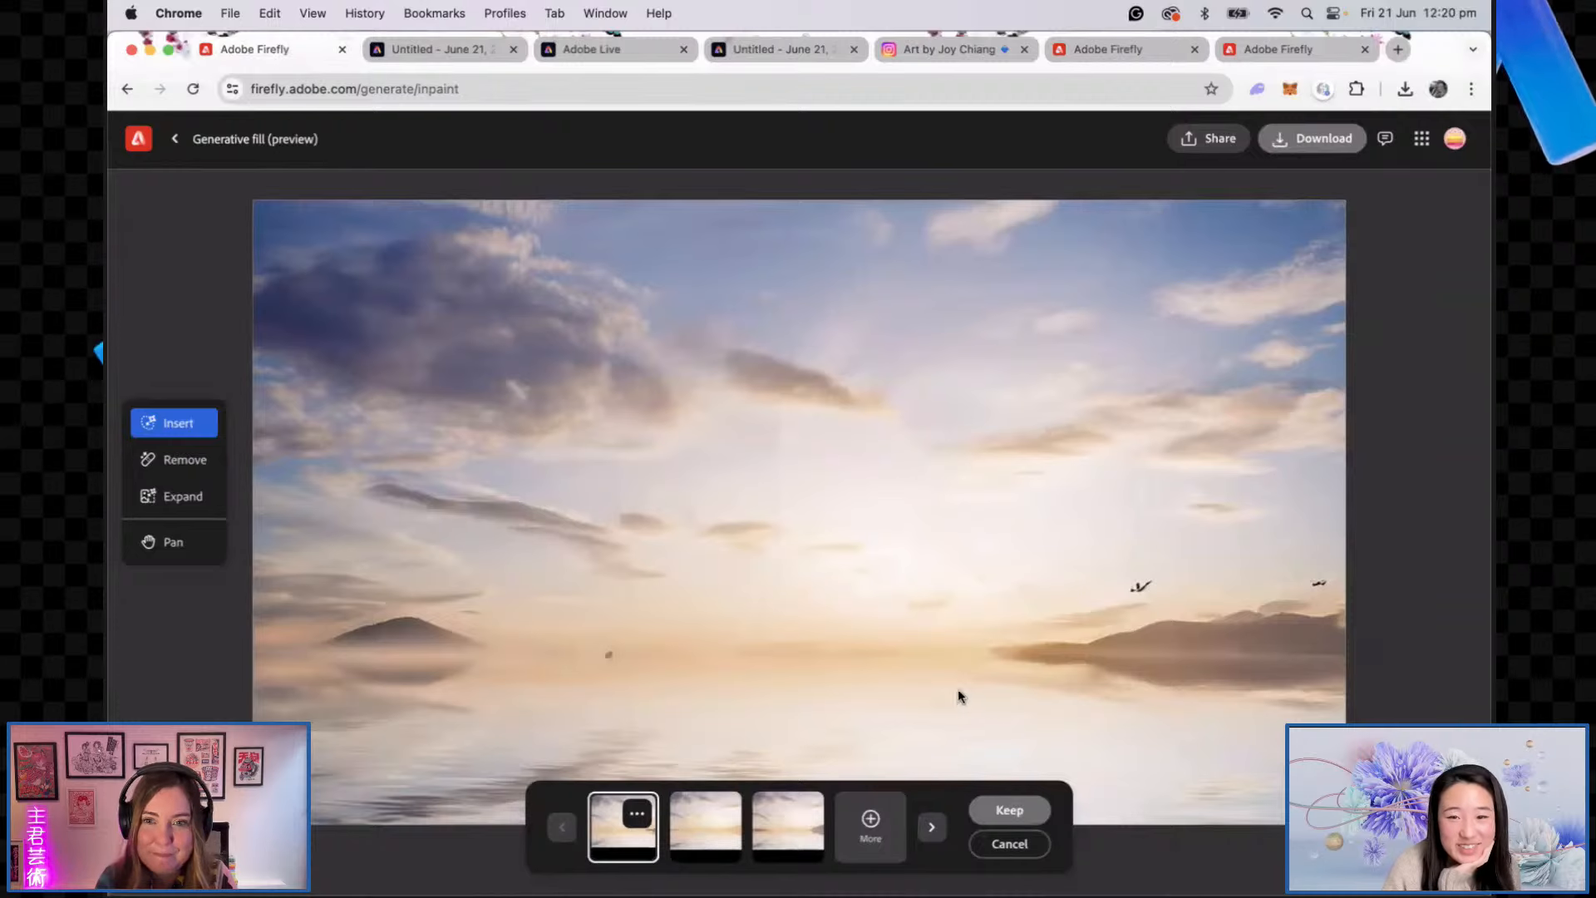
{"action": "left_click", "coordinate": [712, 834]}
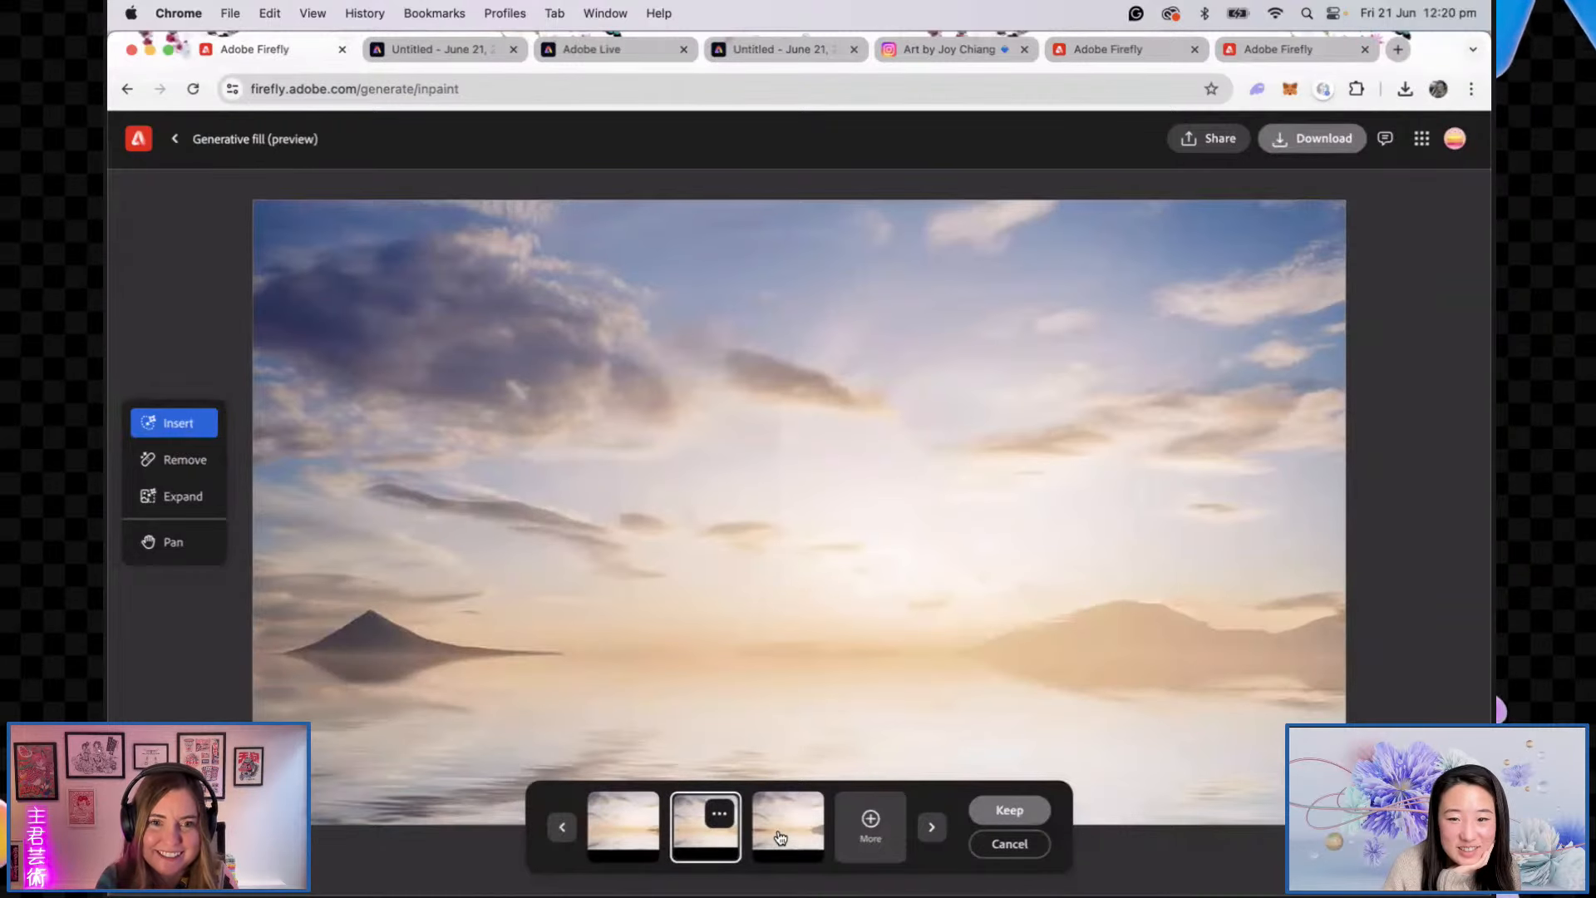
{"action": "left_click", "coordinate": [640, 842]}
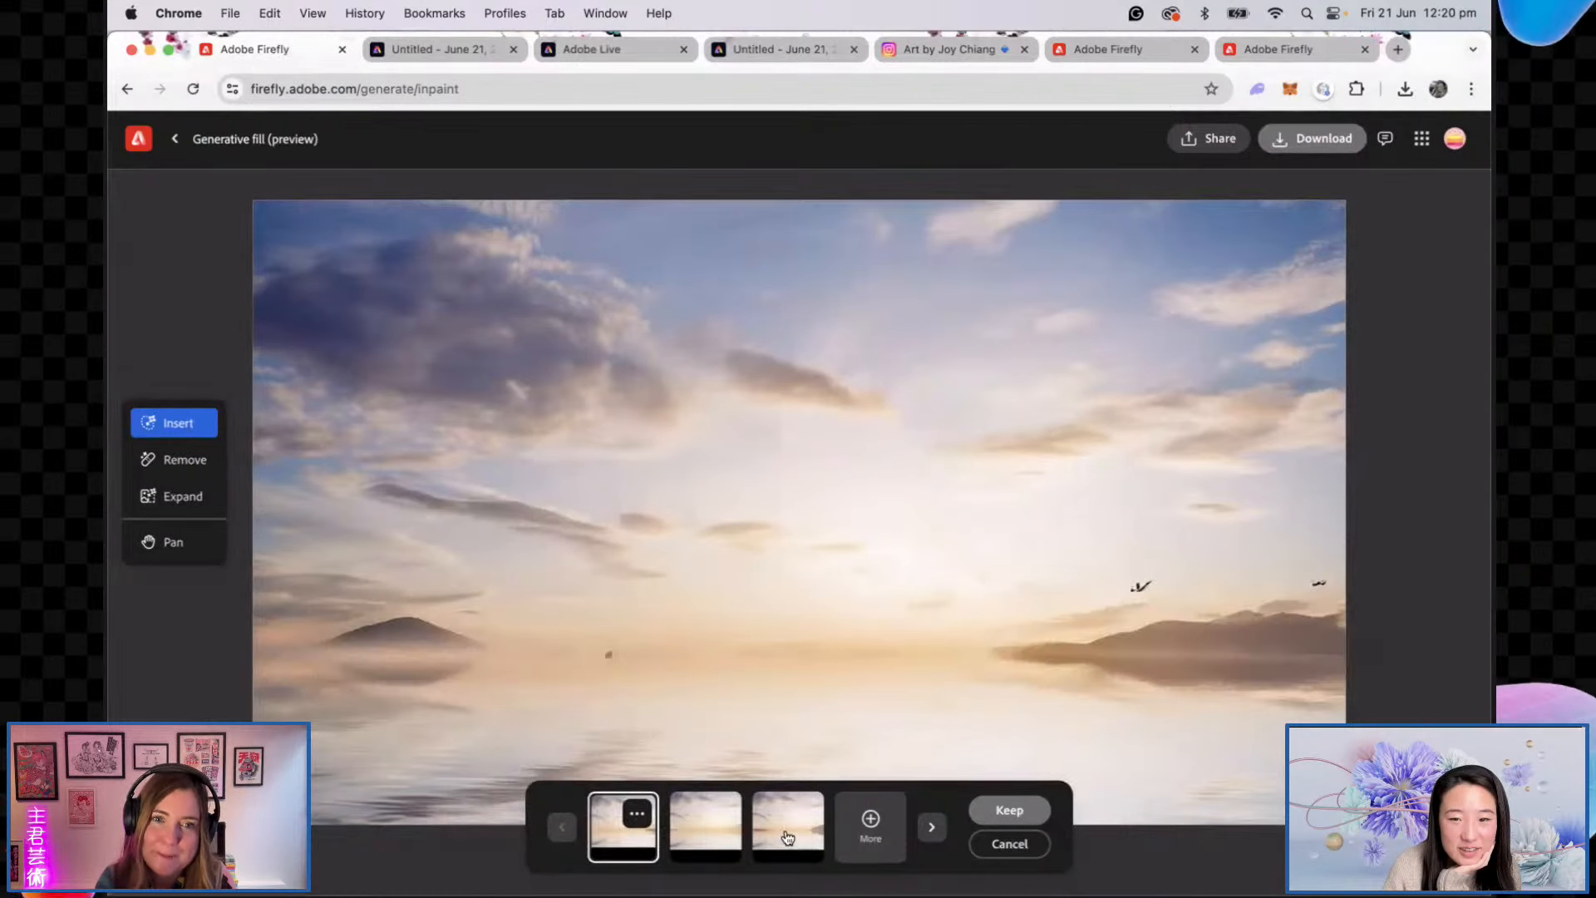
{"action": "left_click", "coordinate": [782, 833]}
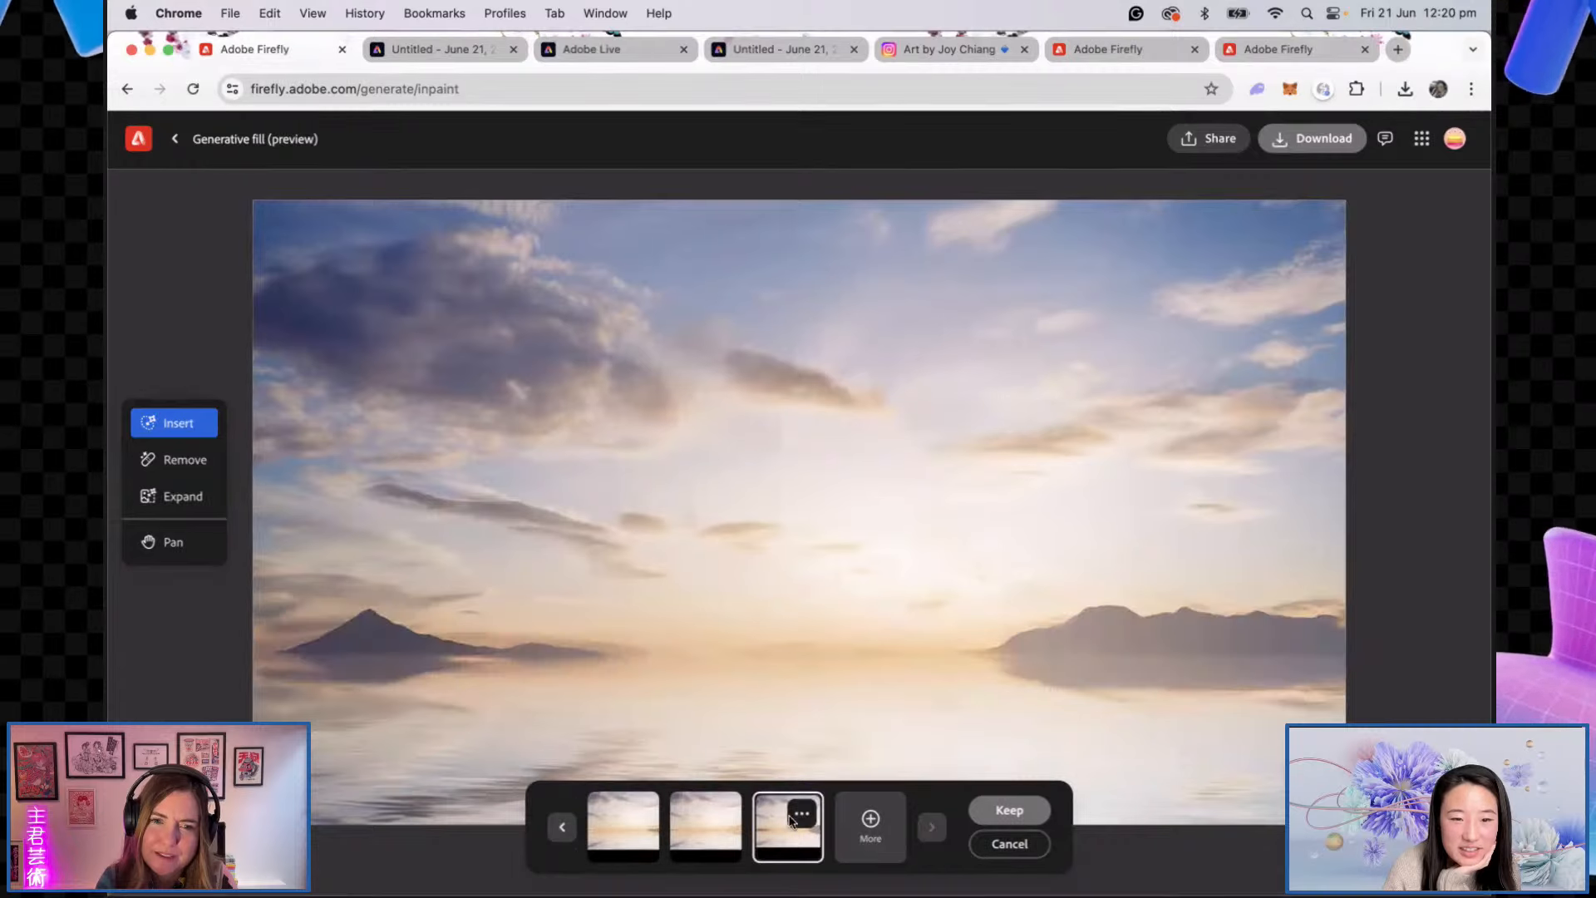
{"action": "left_click", "coordinate": [1011, 810]}
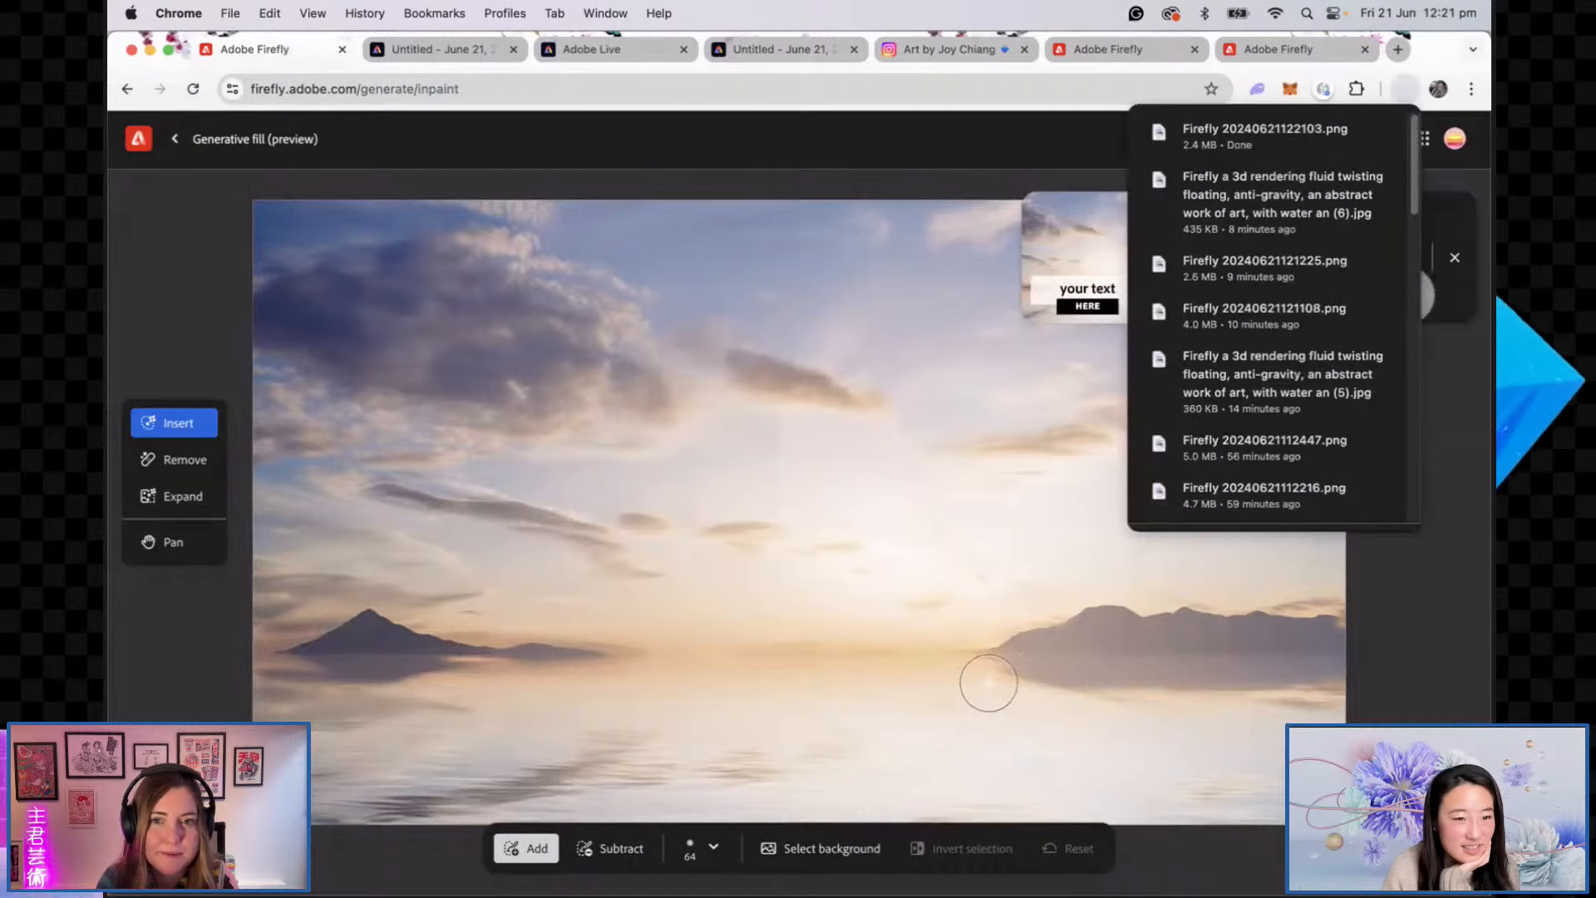
Step: Switch to Adobe Express, upload the newest Firefly PNG from Downloads, and remove its background to isolate the mountain
{"action": "left_click", "coordinate": [432, 50]}
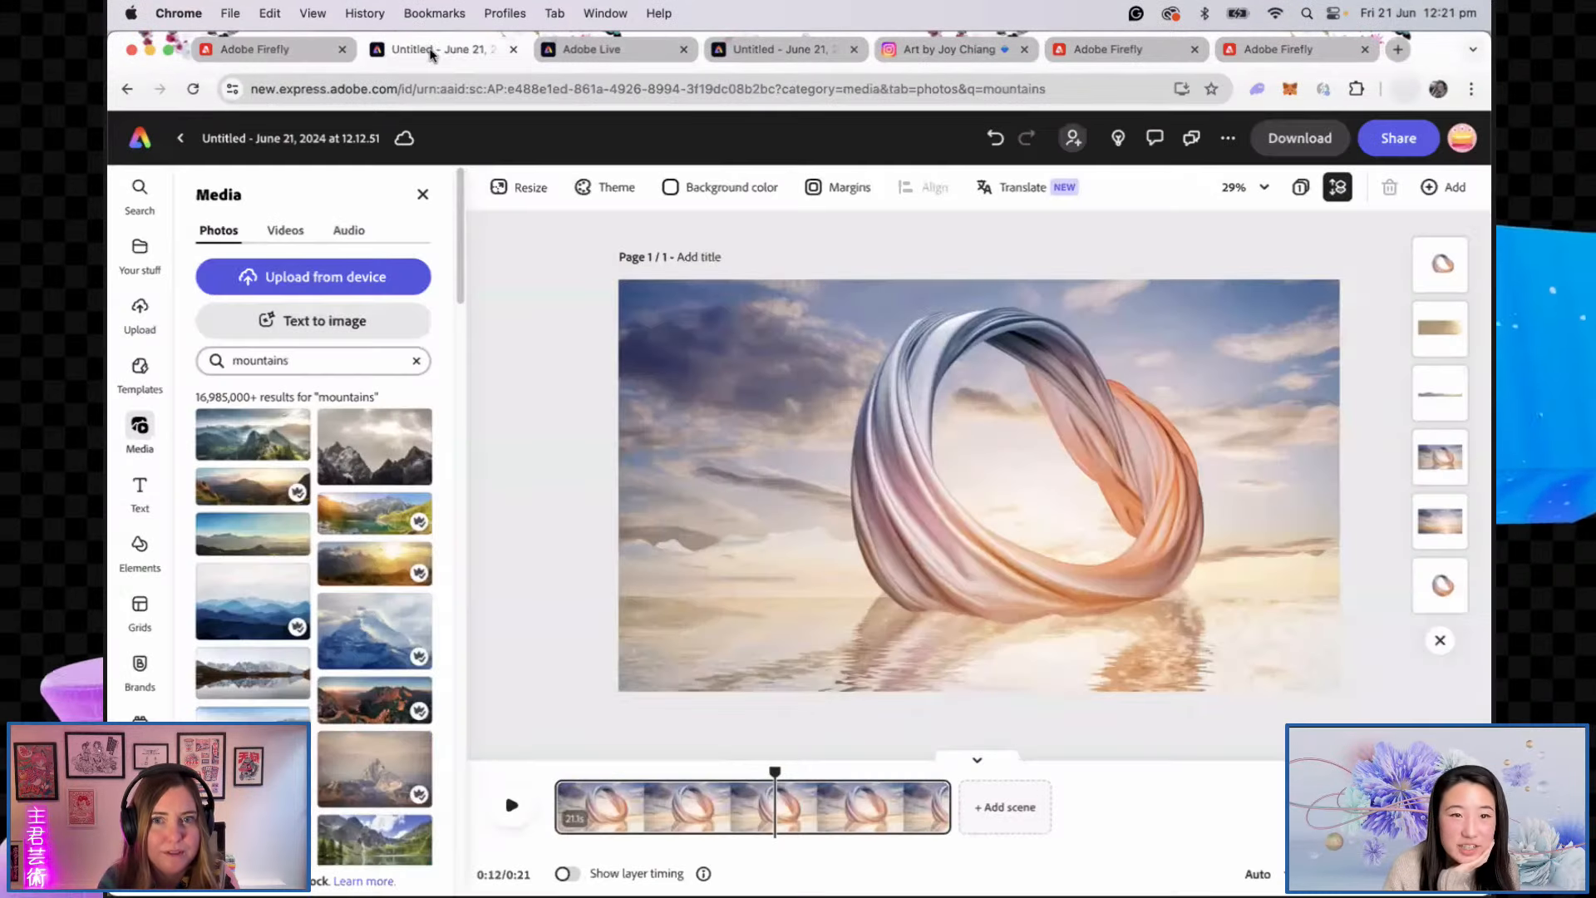
{"action": "left_click", "coordinate": [752, 576]}
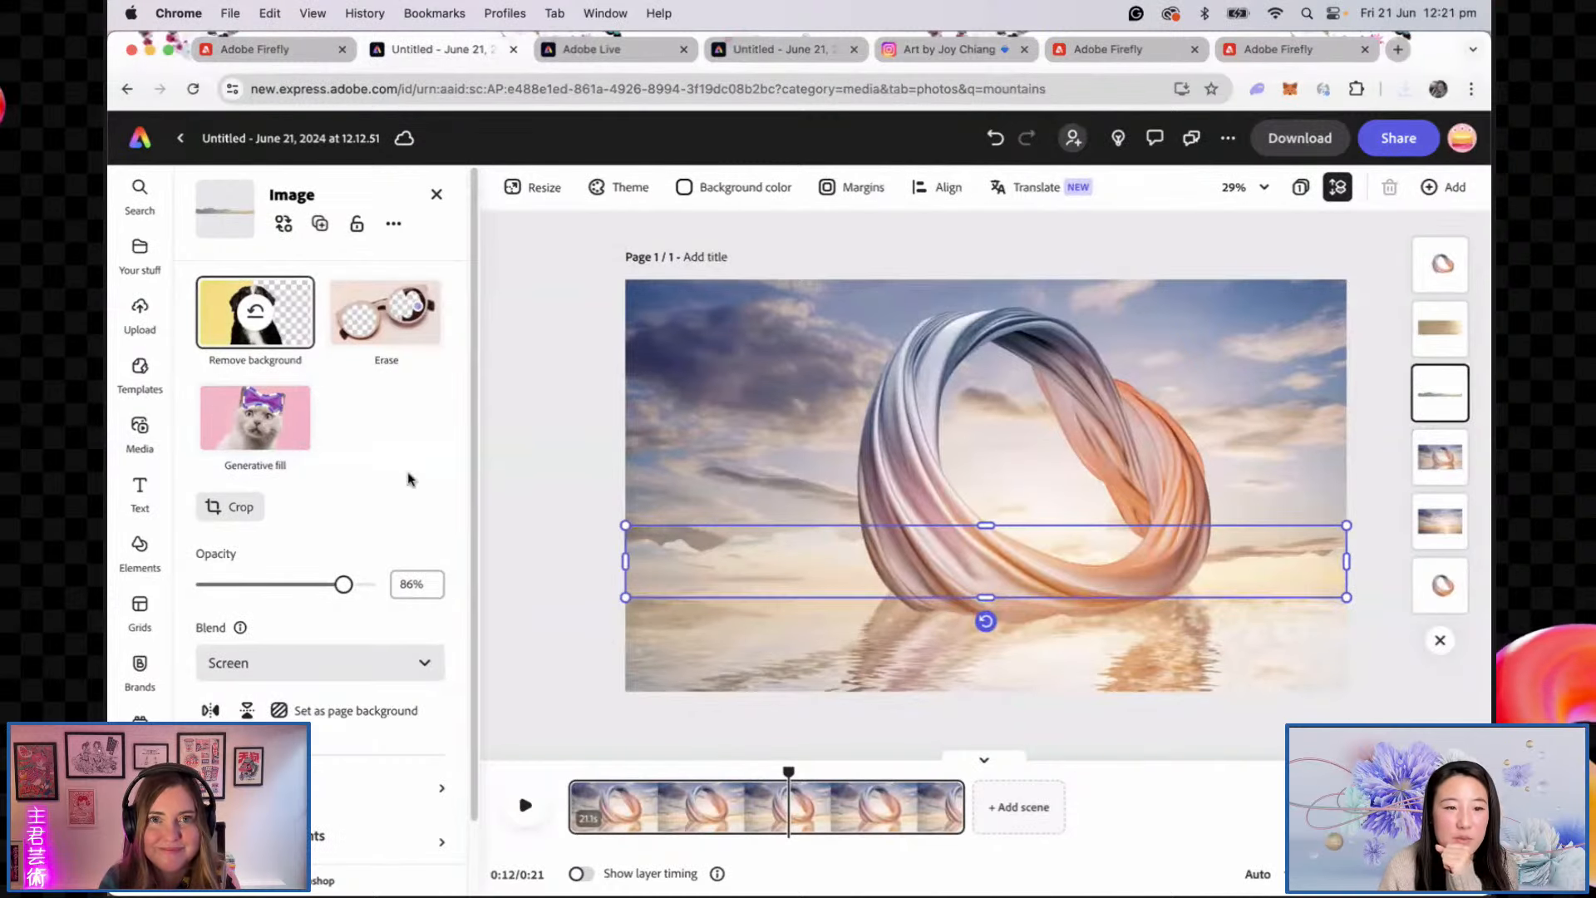
{"action": "left_click", "coordinate": [140, 313]}
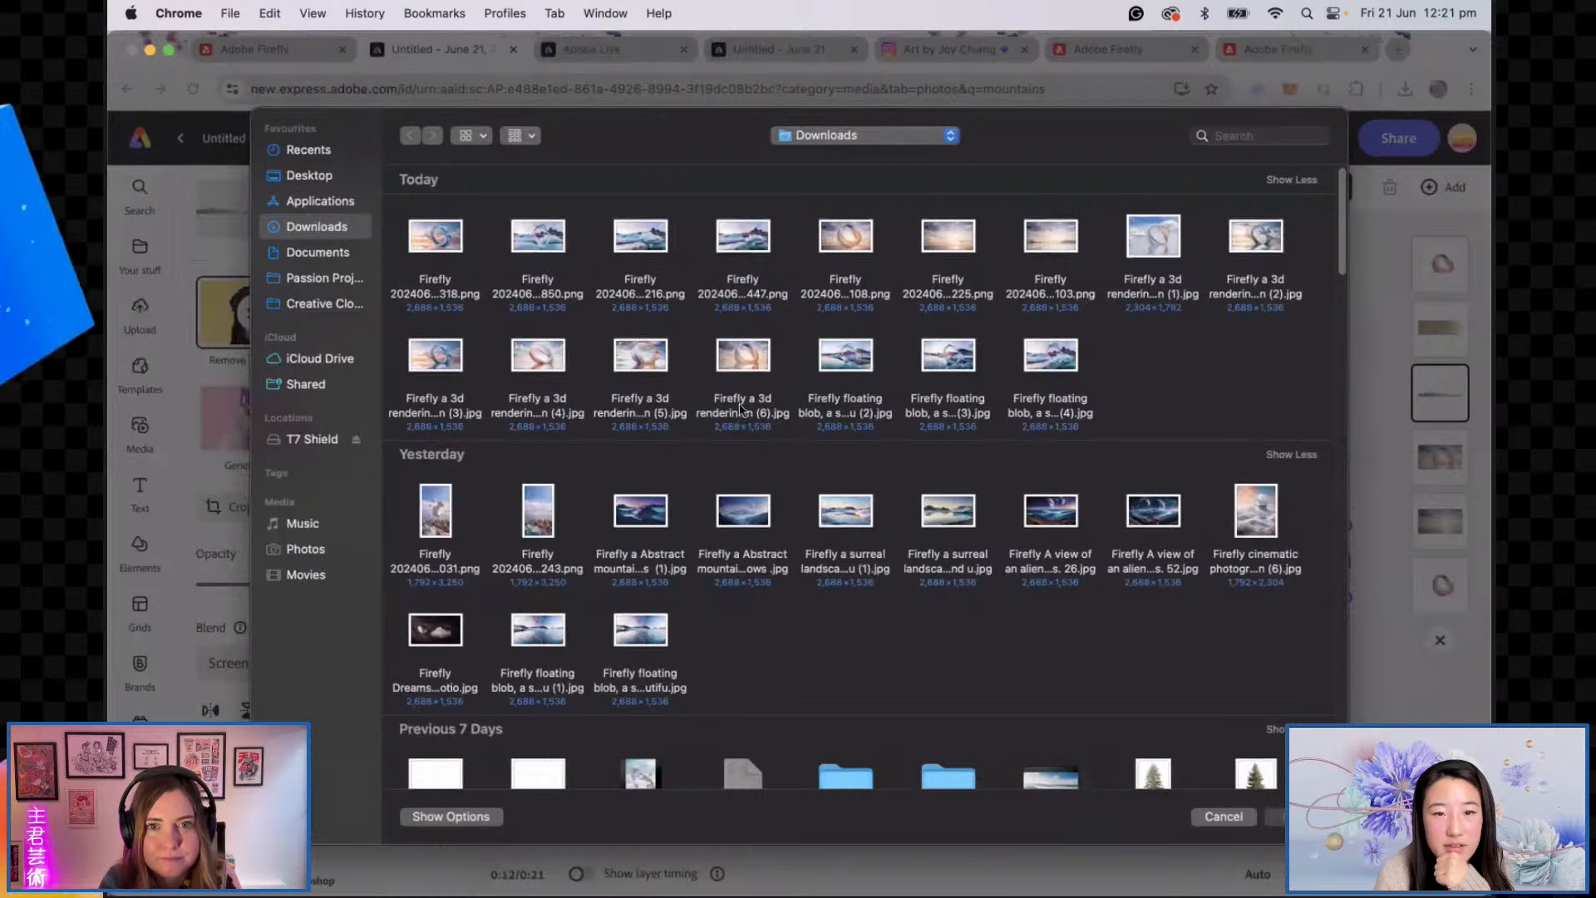
{"action": "double_click", "coordinate": [1050, 241]}
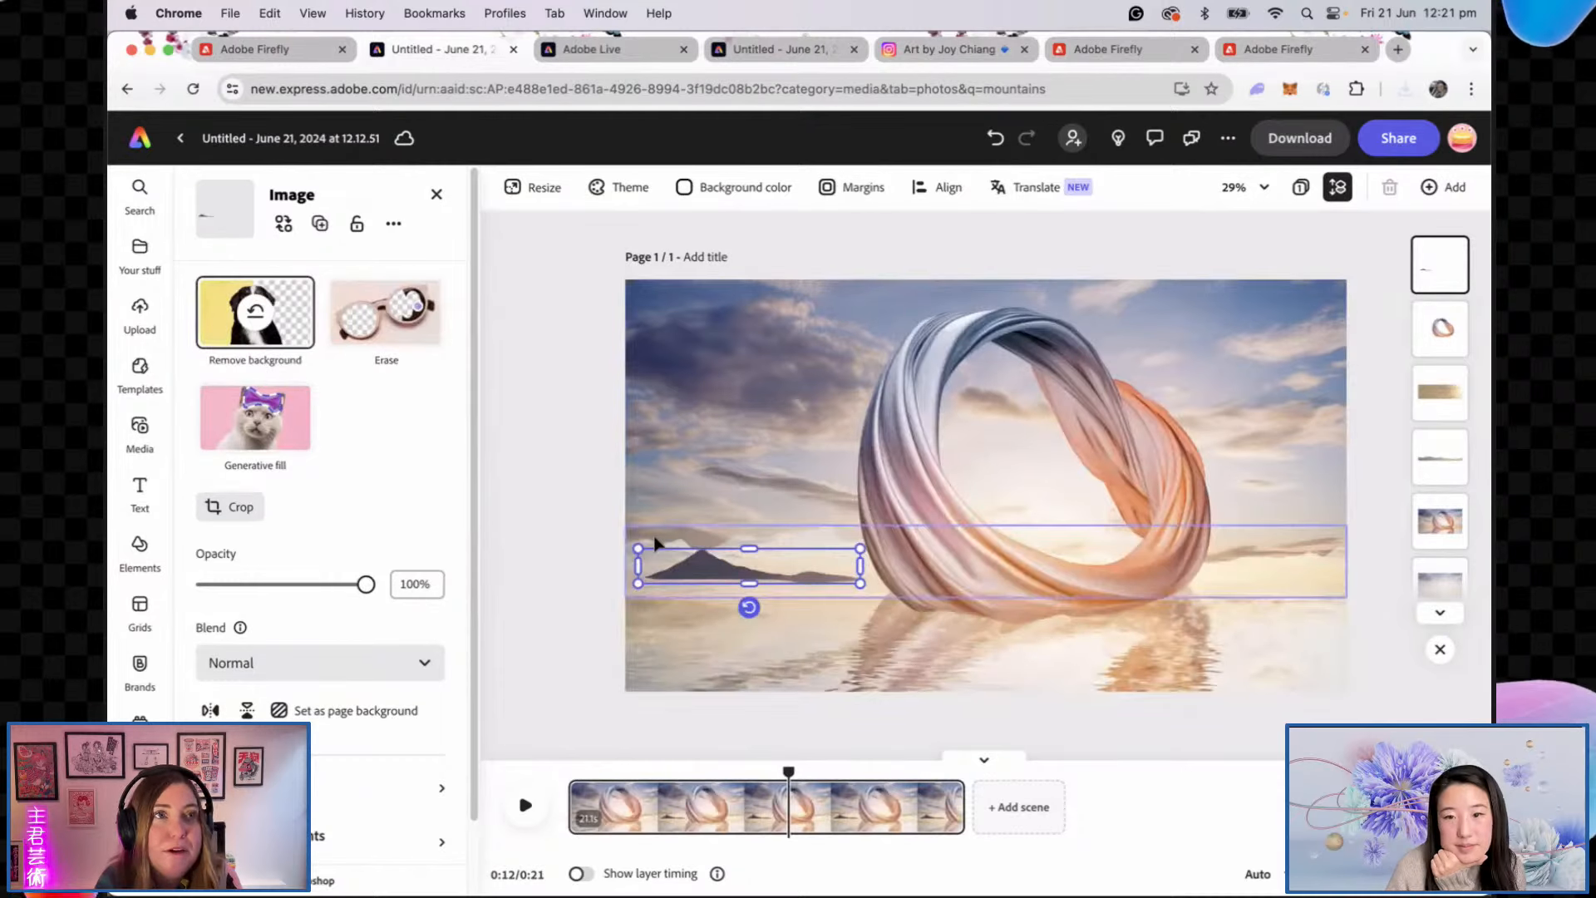
Step: Place the mountain cutout on the horizon left of the ring, enlarge it to reach the ring, and move its layer behind the ring
{"action": "left_click_drag", "start_coordinate": [703, 570], "coordinate": [682, 592]}
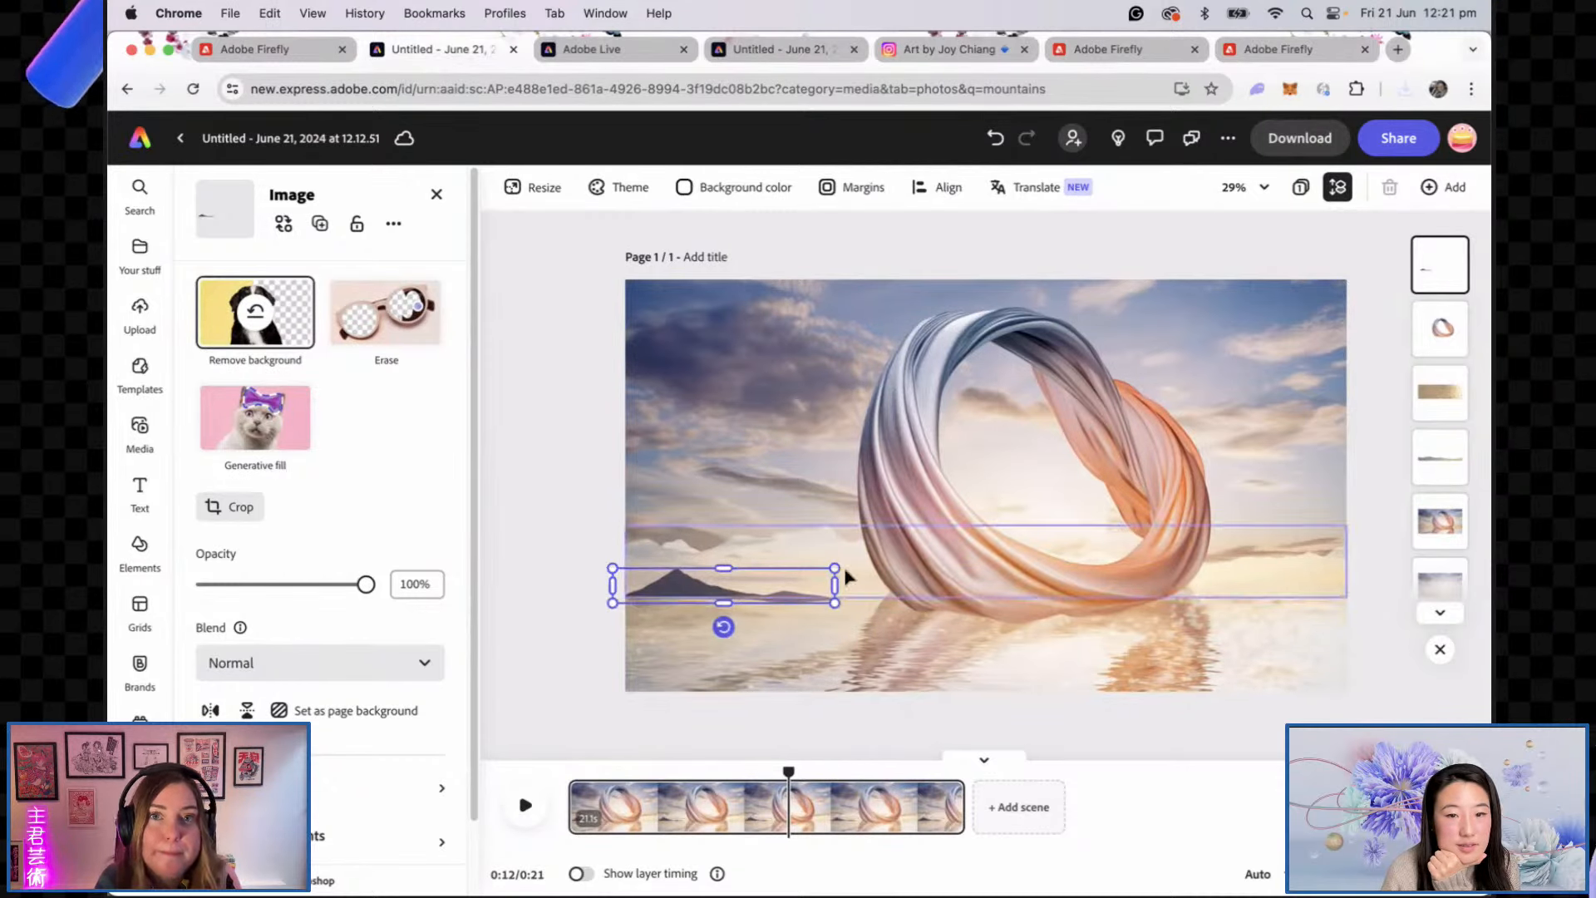
{"action": "left_click_drag", "start_coordinate": [836, 568], "coordinate": [878, 561]}
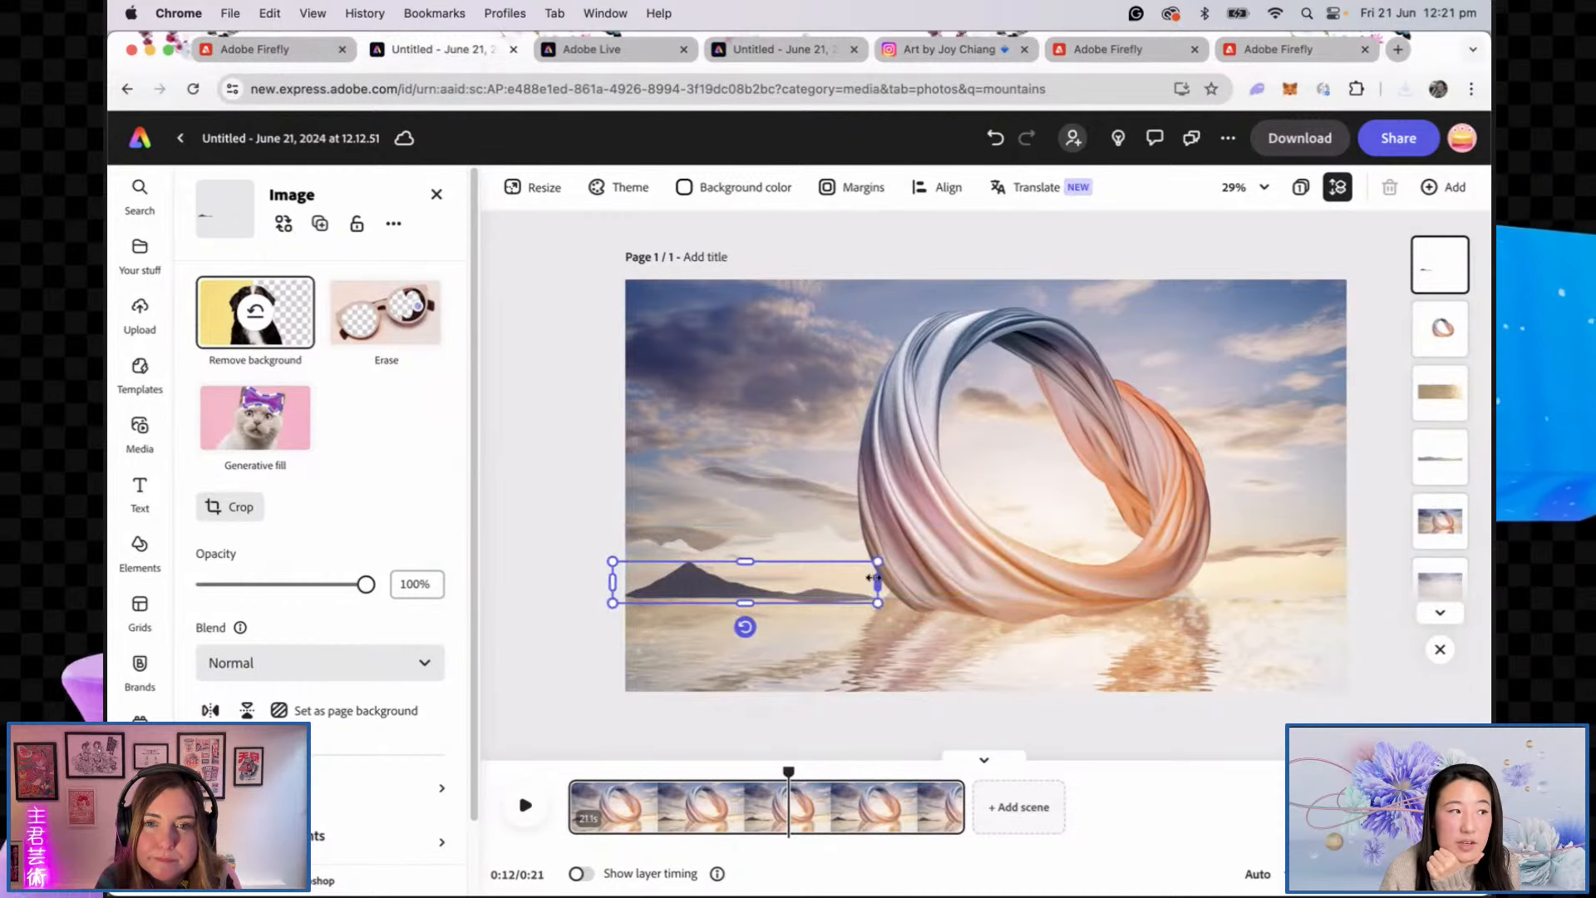
{"action": "left_click_drag", "start_coordinate": [878, 562], "coordinate": [936, 553]}
{"action": "mouse_move", "coordinate": [1458, 290]}
{"action": "left_mouse_down"}
{"action": "mouse_move", "coordinate": [1469, 471]}
{"action": "mouse_move", "coordinate": [1454, 320]}
{"action": "left_mouse_up"}
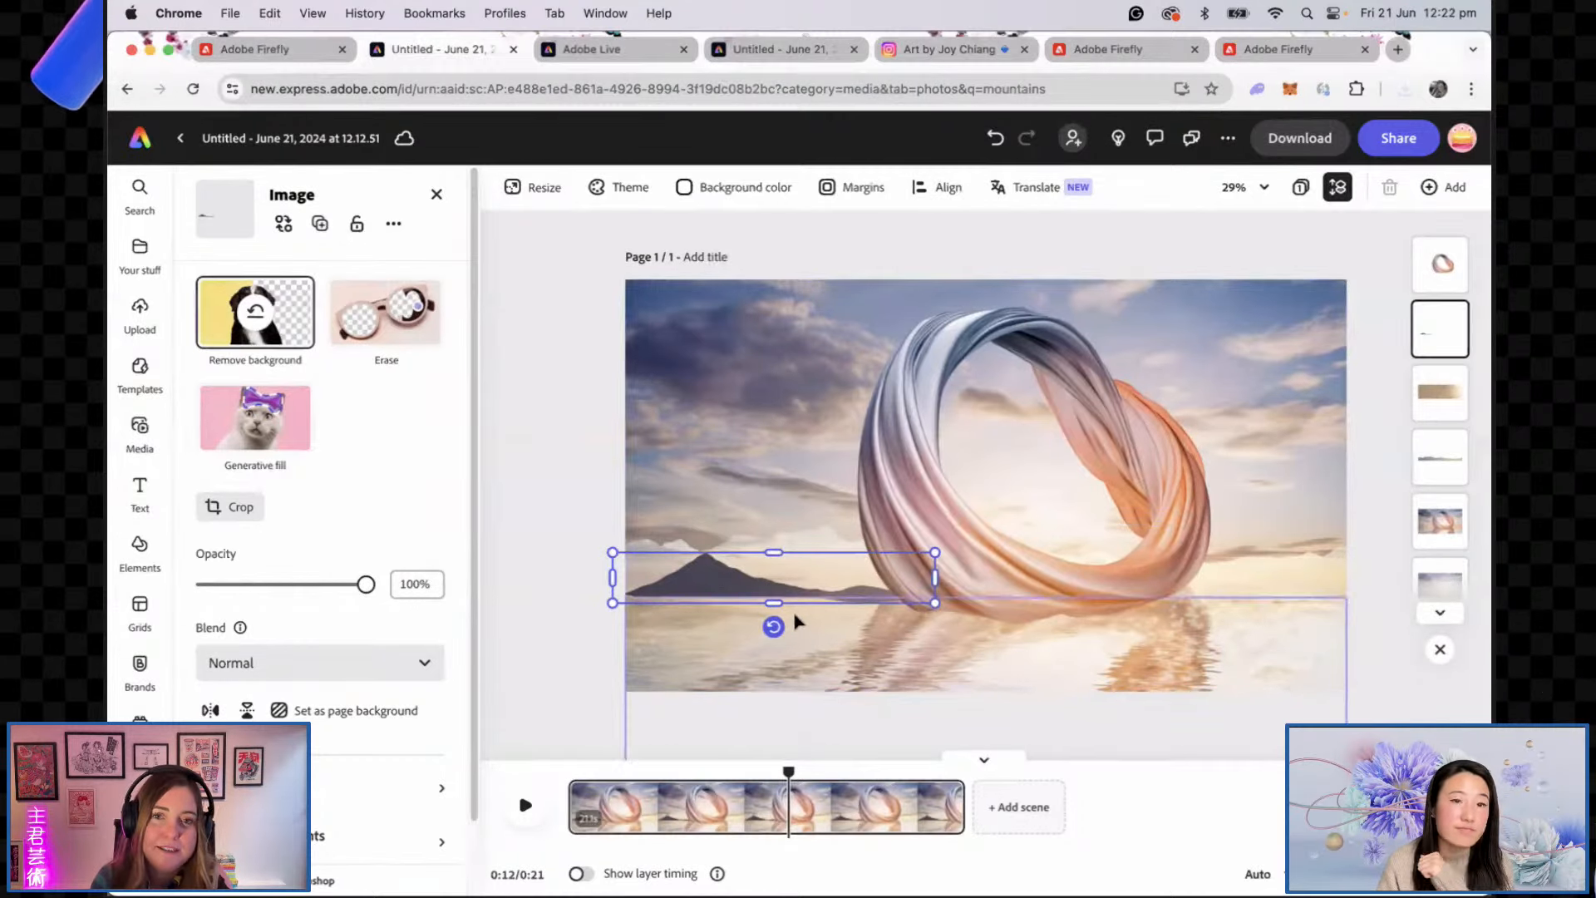
Step: Set the mountain cutout's opacity to 69%, and send the Screen-blended mountain strip below the sky layers at 100% opacity
{"action": "left_click_drag", "start_coordinate": [330, 585], "coordinate": [318, 587]}
{"action": "left_click_drag", "start_coordinate": [1436, 457], "coordinate": [1440, 520]}
{"action": "left_click_drag", "start_coordinate": [344, 587], "coordinate": [391, 582]}
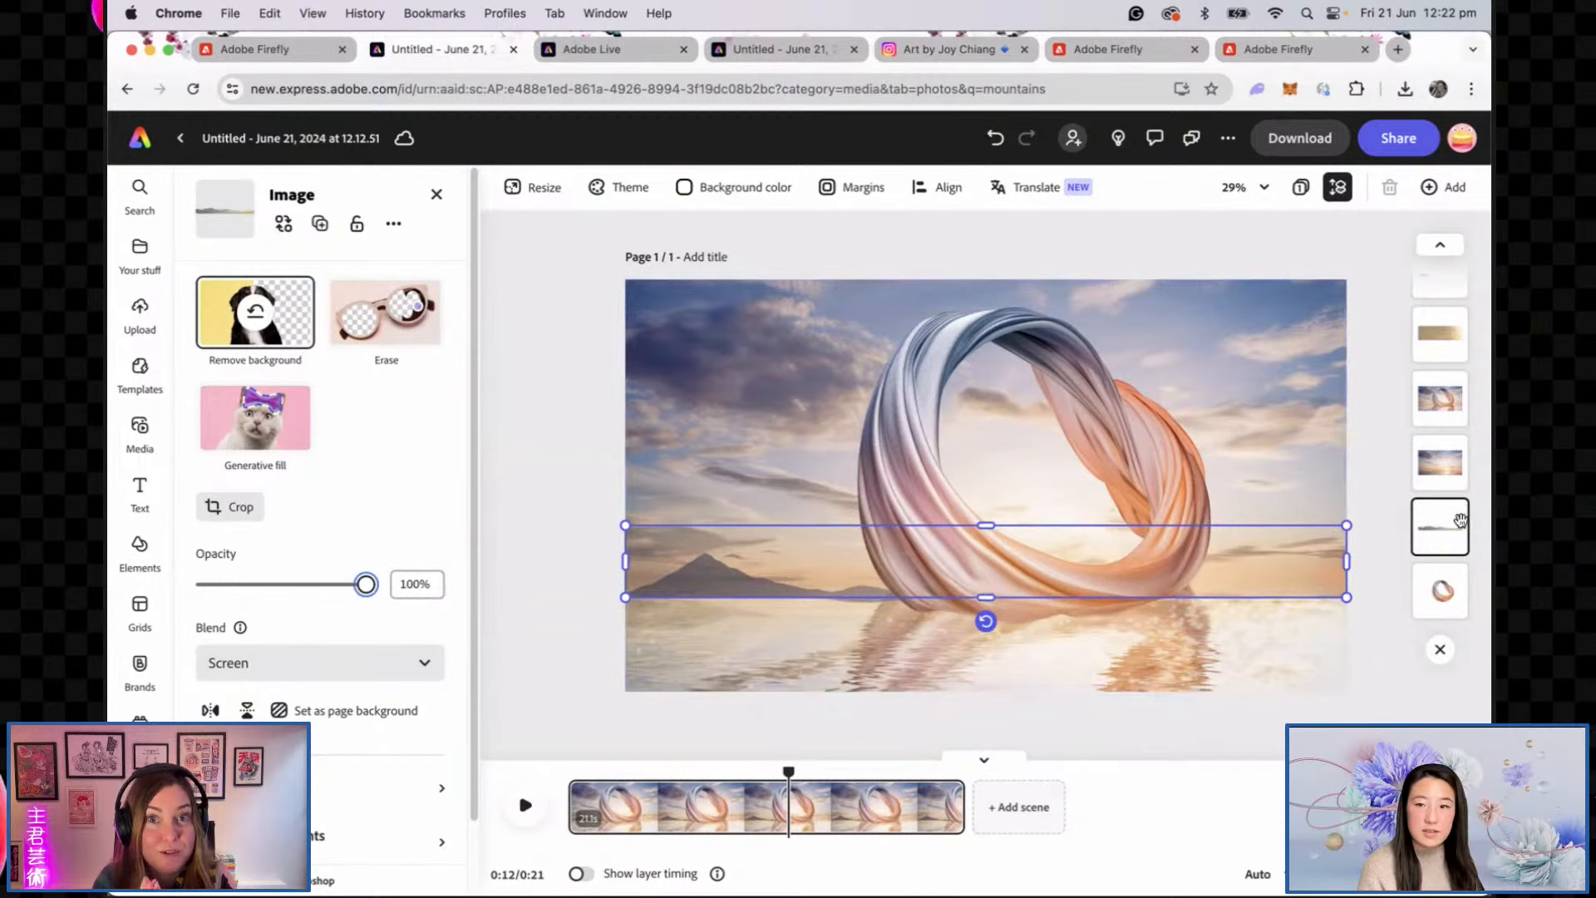
Step: Set the mountain cutout's opacity to 100% and nudge it slightly up and to the left
{"action": "scroll", "coordinate": [1456, 523], "scroll_direction": "up", "scroll_amount": 2}
{"action": "left_click", "coordinate": [1434, 339]}
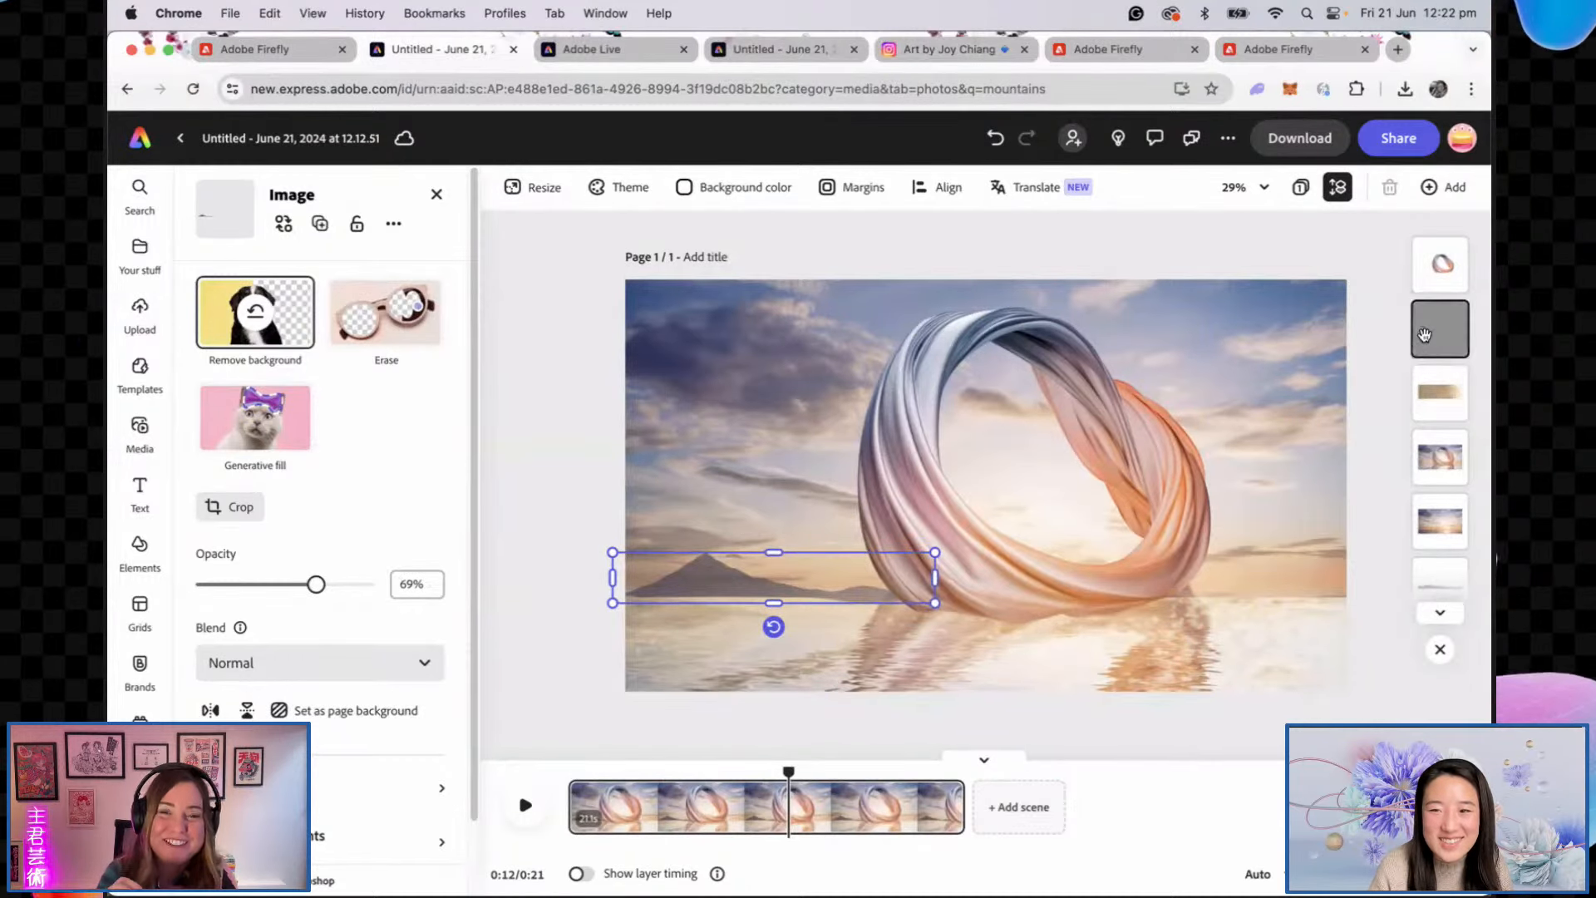
{"action": "left_click_drag", "start_coordinate": [316, 584], "coordinate": [367, 584]}
{"action": "left_click_drag", "start_coordinate": [707, 582], "coordinate": [699, 575]}
Step: Duplicate the mountain cutout, flip the copy horizontally, and place it on the horizon right of the ring
{"action": "left_click", "coordinate": [320, 223]}
{"action": "left_click", "coordinate": [210, 710]}
{"action": "left_click_drag", "start_coordinate": [841, 584], "coordinate": [1396, 577]}
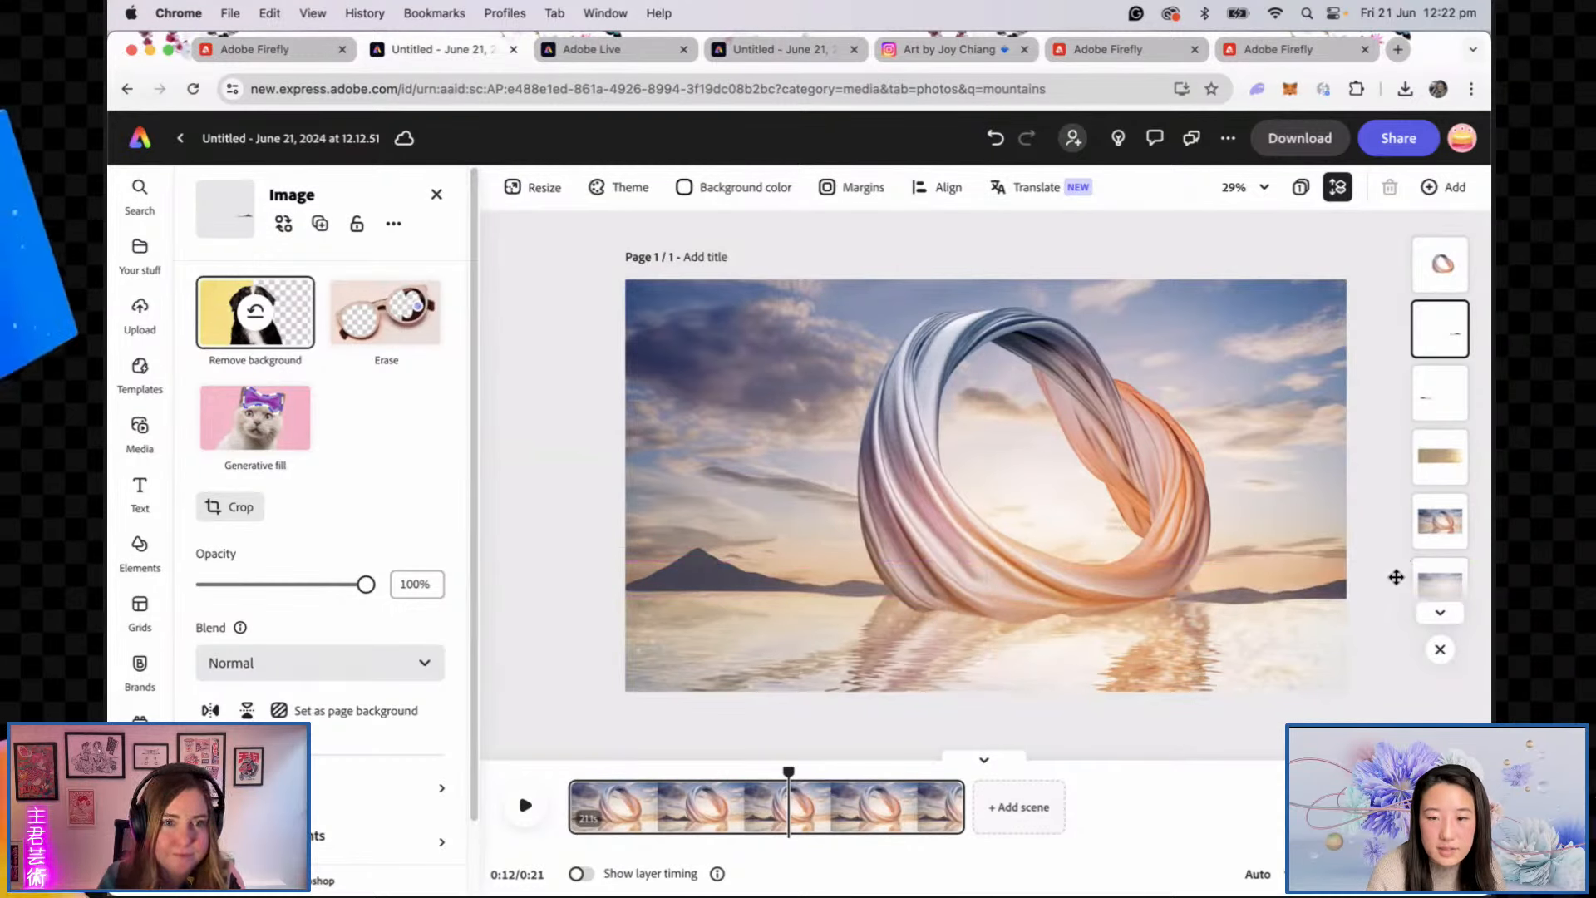
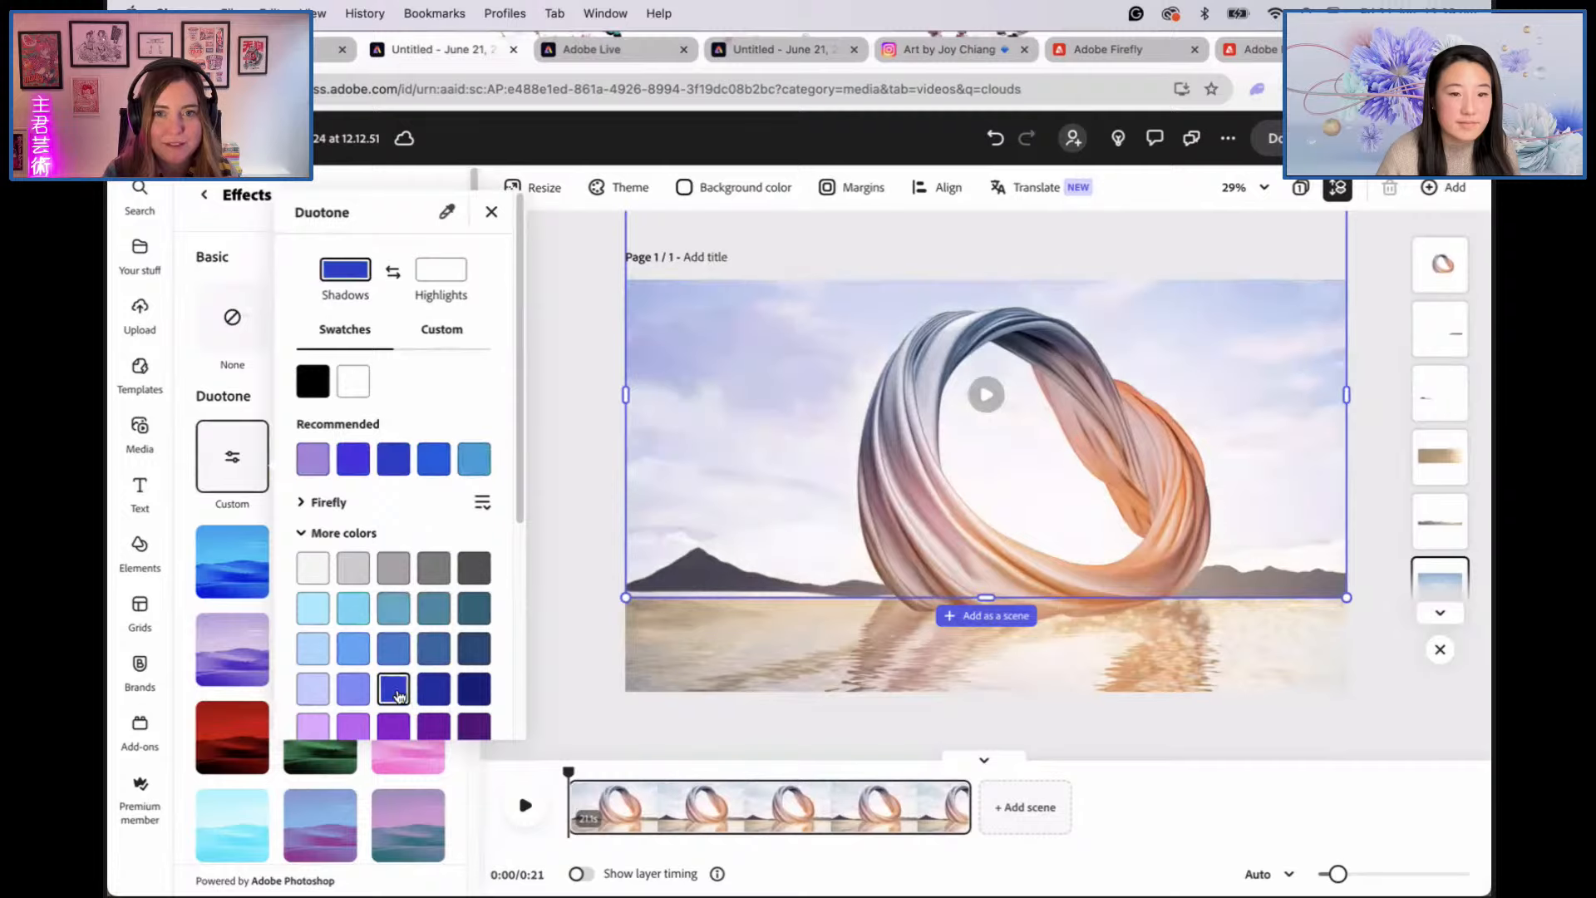
Step: Try olive and gold shadow colors for the Duotone effect on the cloud video
{"action": "scroll", "coordinate": [434, 686], "scroll_direction": "down", "scroll_amount": 4}
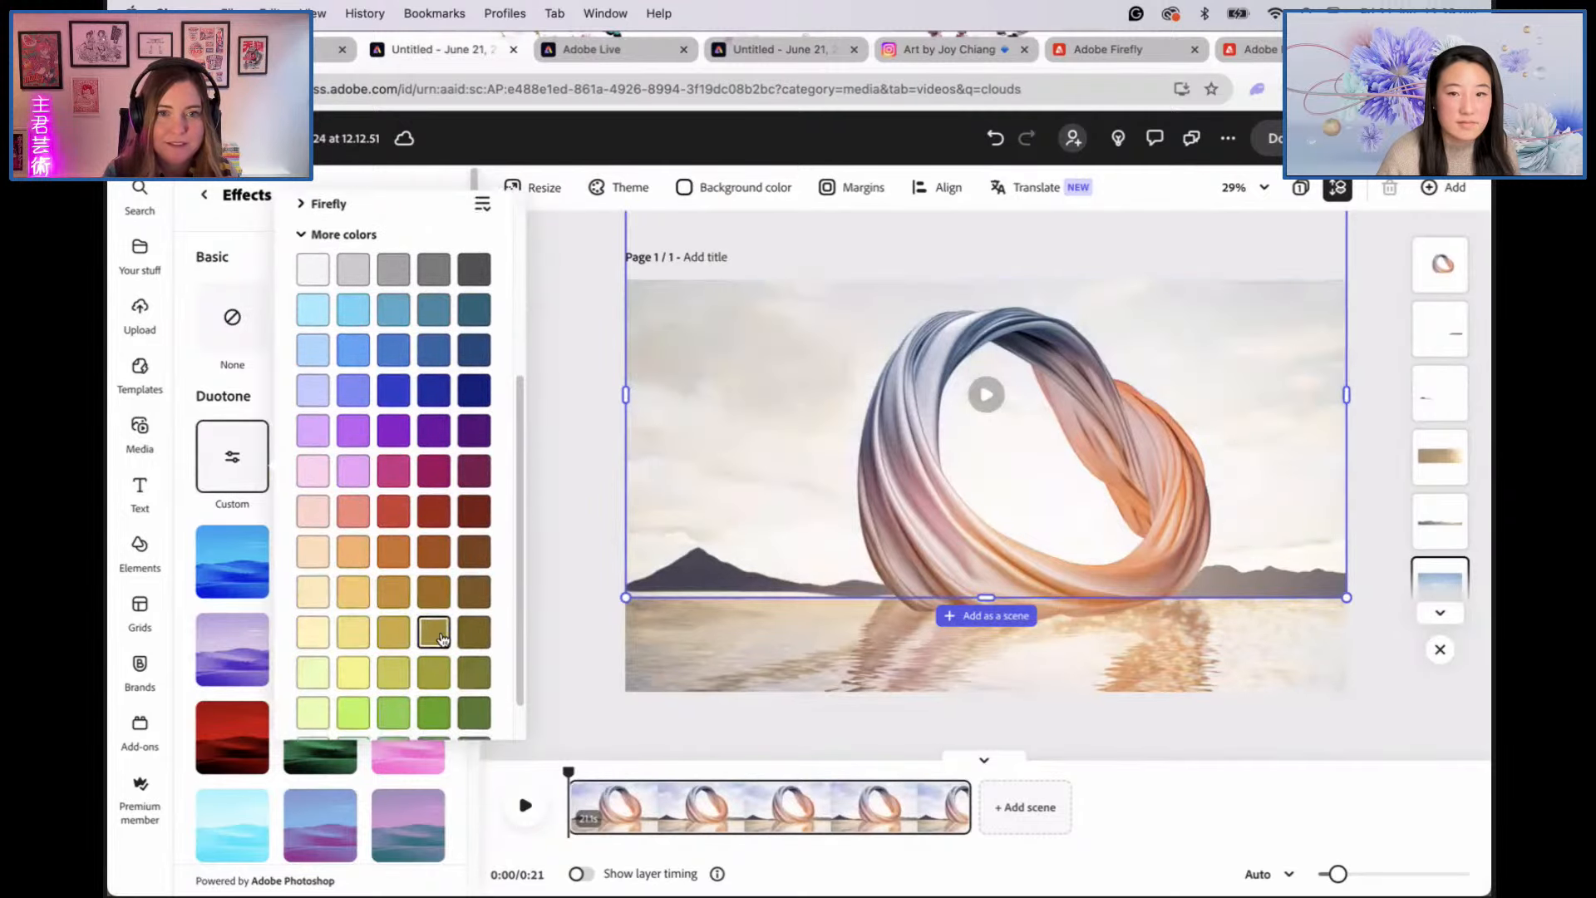
{"action": "scroll", "coordinate": [430, 632], "scroll_direction": "down", "scroll_amount": 1}
{"action": "left_click", "coordinate": [430, 637]}
{"action": "left_click", "coordinate": [385, 635]}
{"action": "scroll", "coordinate": [402, 562], "scroll_direction": "up", "scroll_amount": 5}
Step: Remove the Duotone effect from the cloud video and preview the animation
{"action": "left_click", "coordinate": [498, 212]}
{"action": "left_click", "coordinate": [218, 337]}
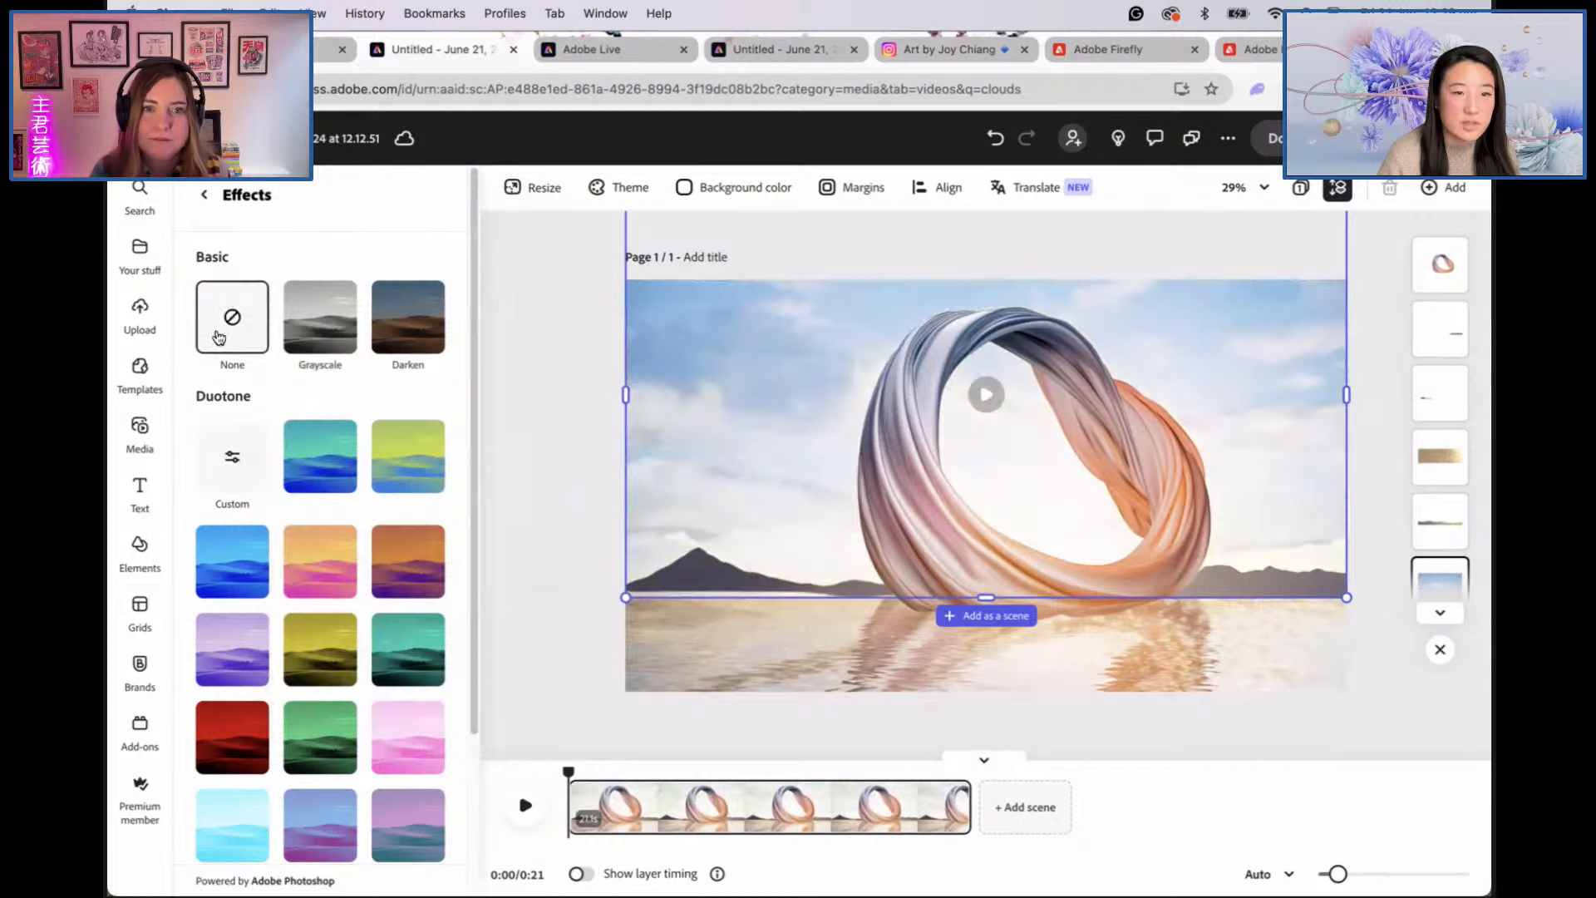
{"action": "left_click", "coordinate": [560, 559]}
{"action": "left_click", "coordinate": [512, 826]}
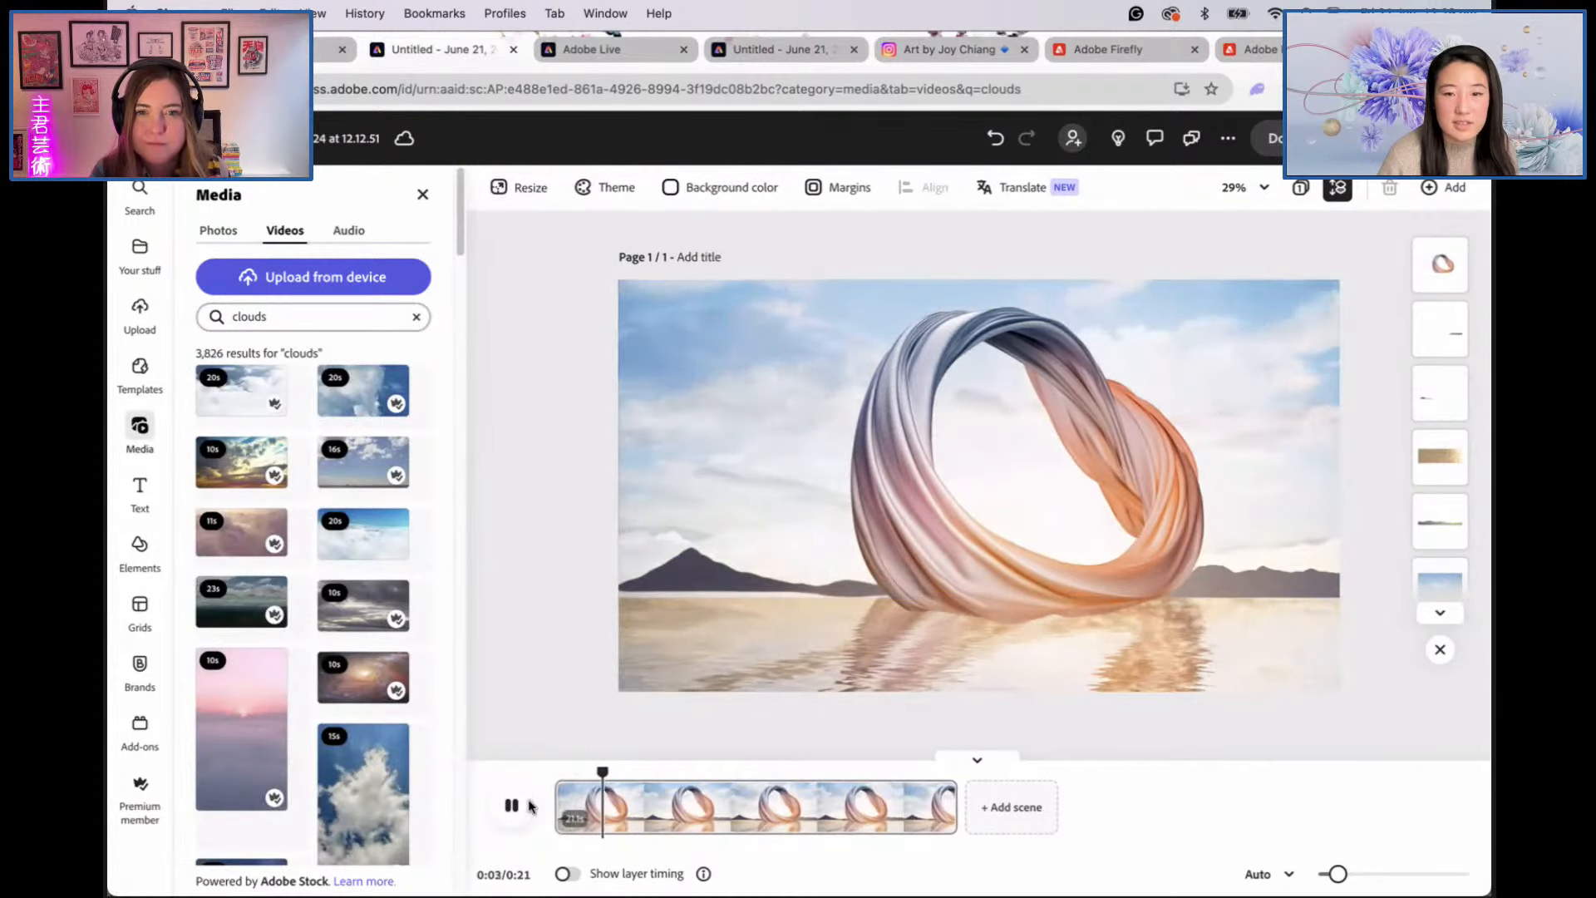
{"action": "left_click", "coordinate": [512, 823]}
Step: Shift the left mountain cutout slightly to the left and play the animation
{"action": "left_click", "coordinate": [715, 584]}
{"action": "left_click_drag", "start_coordinate": [715, 585], "coordinate": [706, 585]}
{"action": "left_click", "coordinate": [570, 626]}
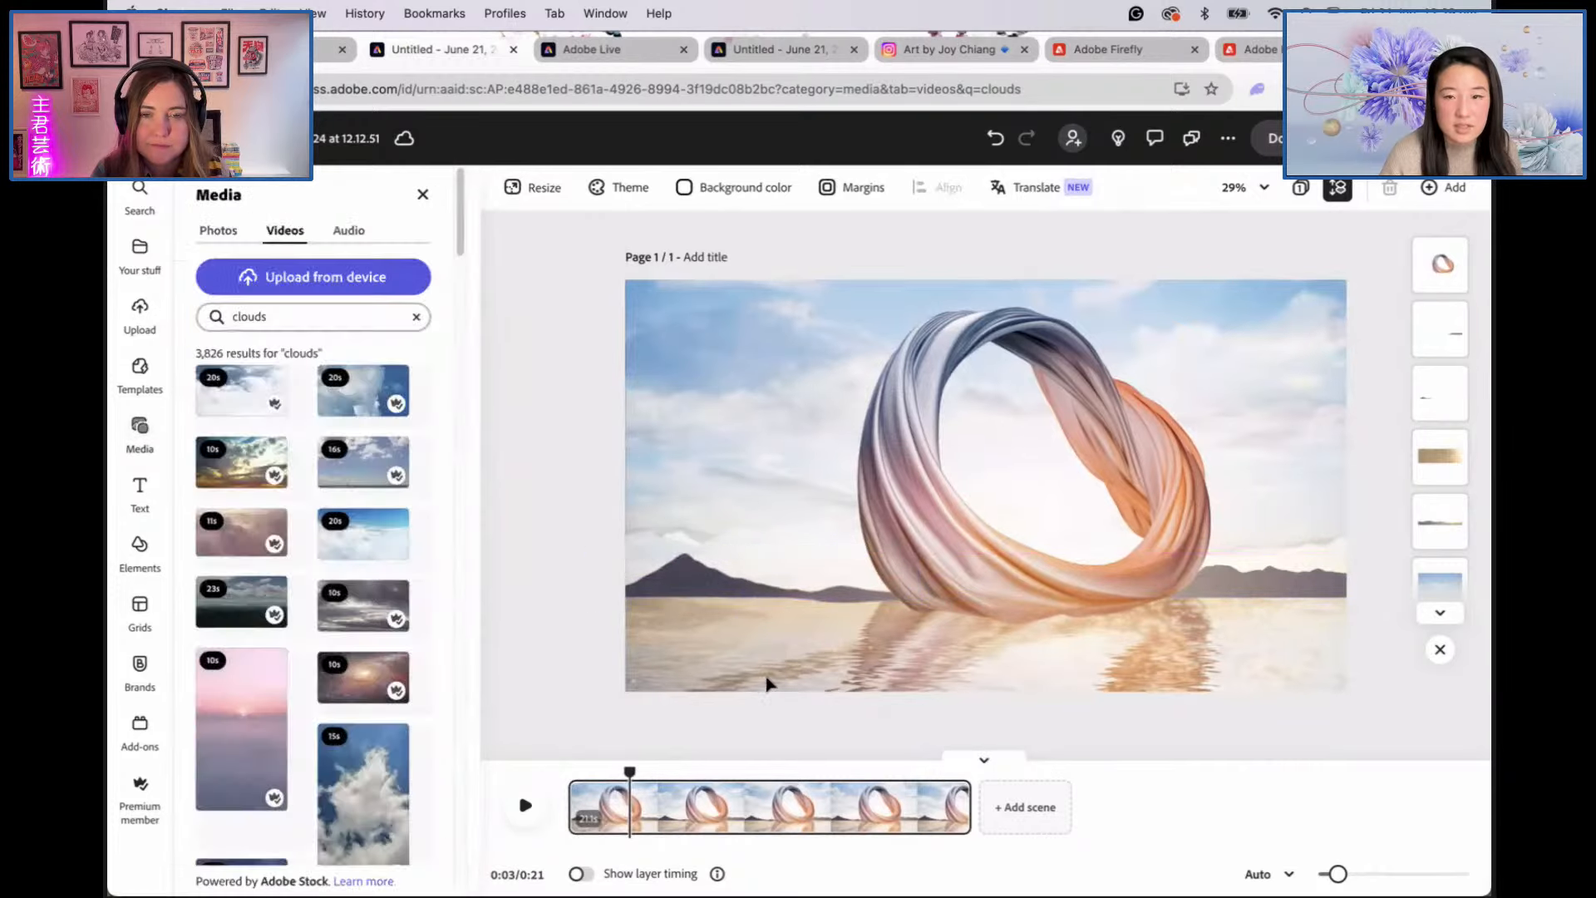
{"action": "left_click", "coordinate": [512, 806]}
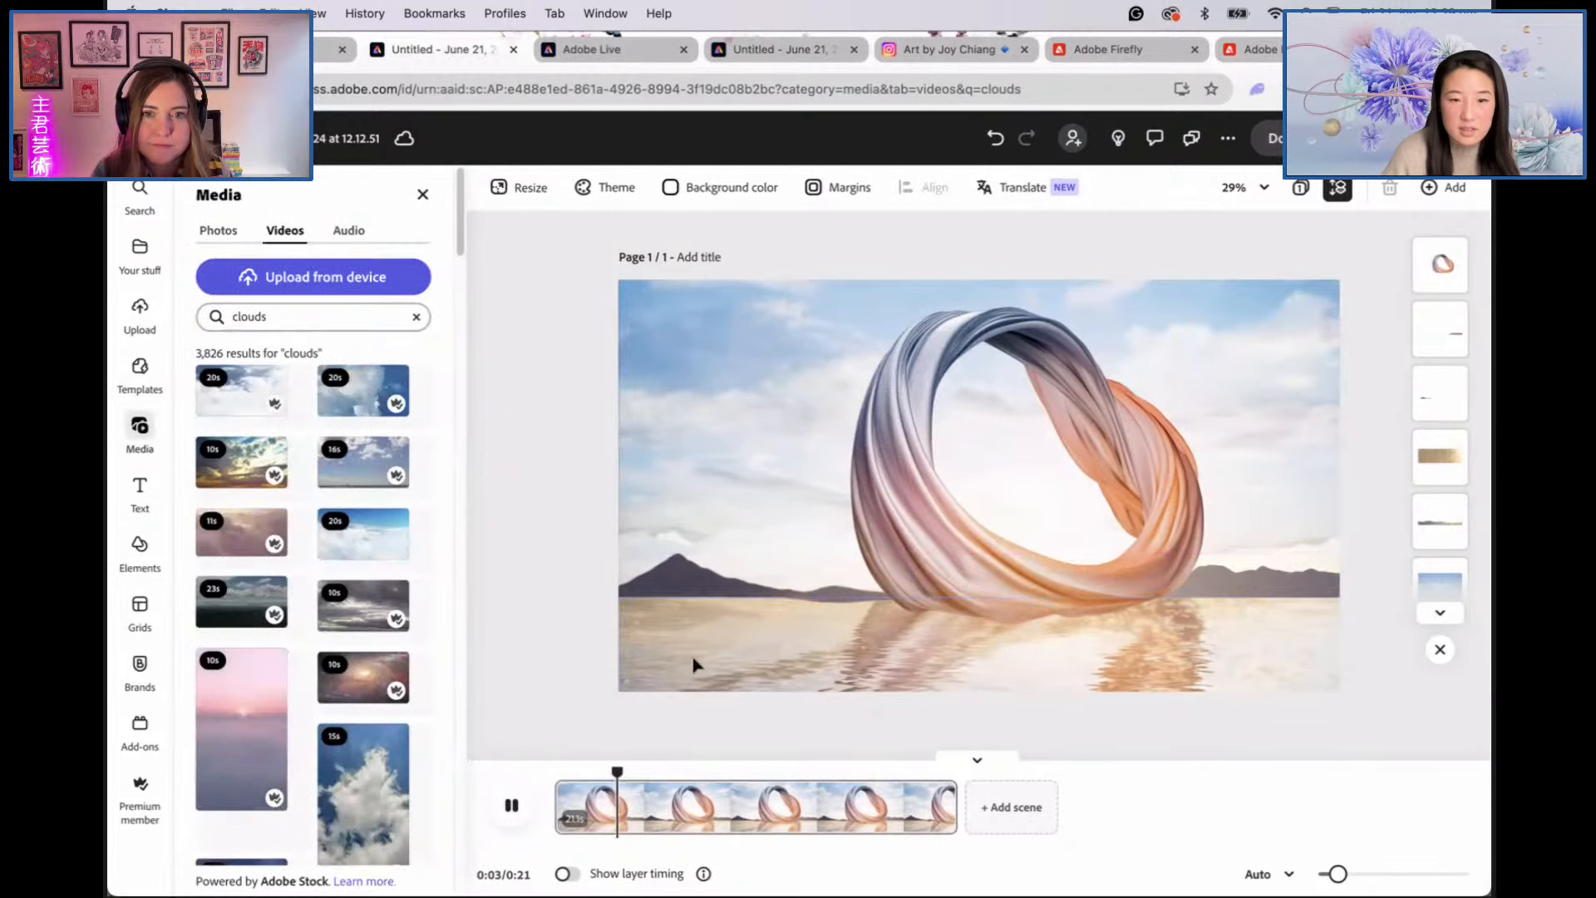
Step: Trim the lower edge of the Screen-blended mountain strip, lower it to the waterline, and preview the animation
{"action": "left_click", "coordinate": [800, 552]}
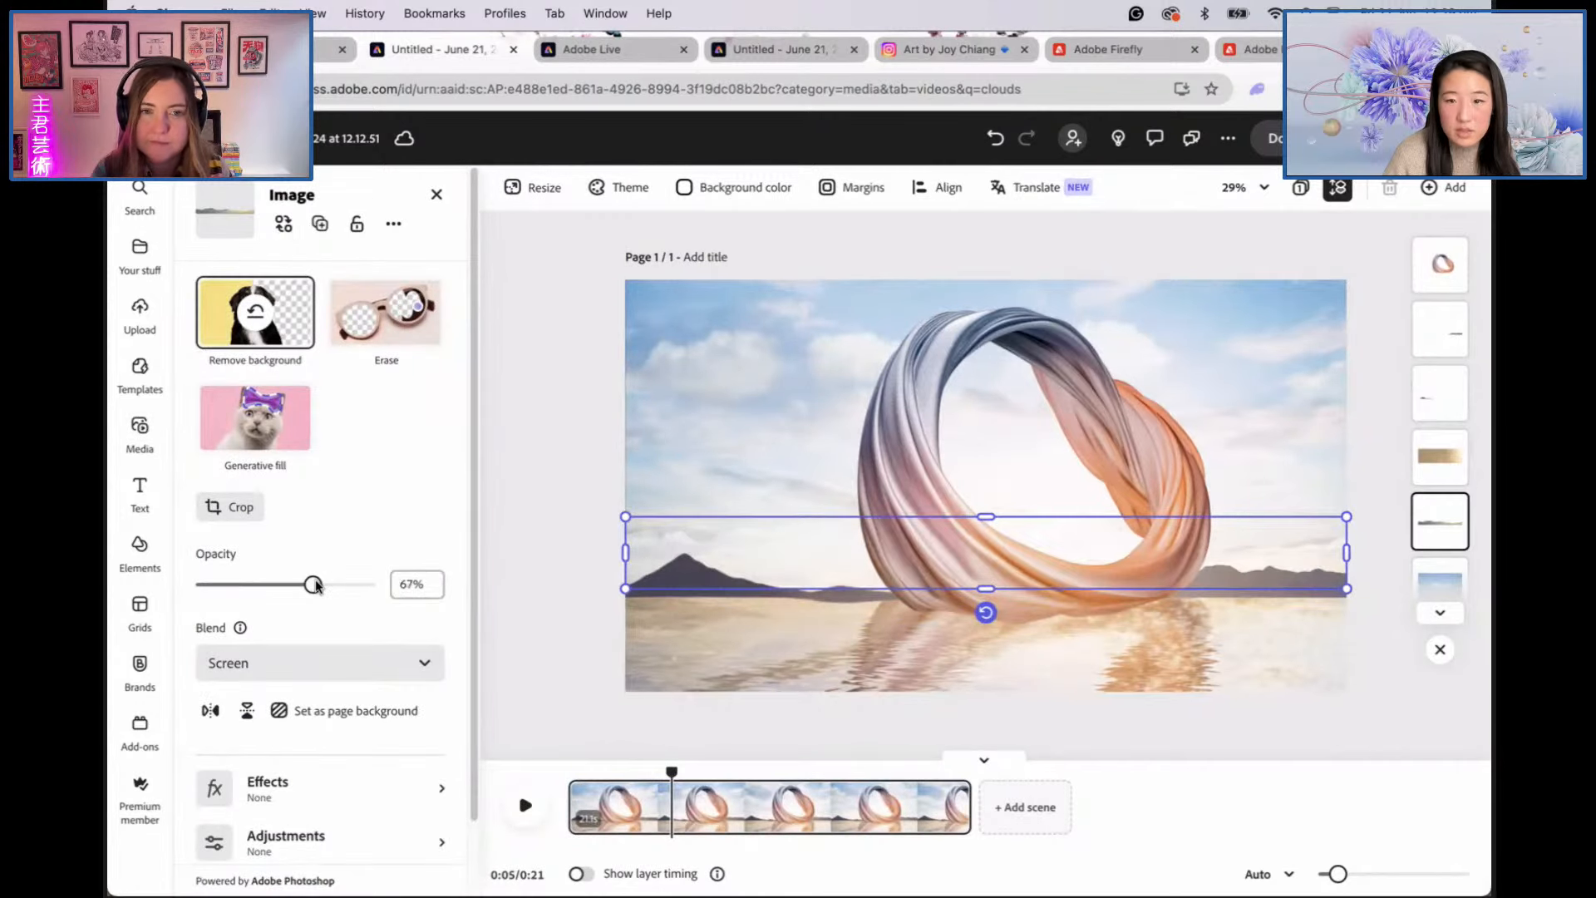
{"action": "left_click_drag", "start_coordinate": [986, 588], "coordinate": [987, 570]}
{"action": "left_click_drag", "start_coordinate": [811, 540], "coordinate": [809, 549]}
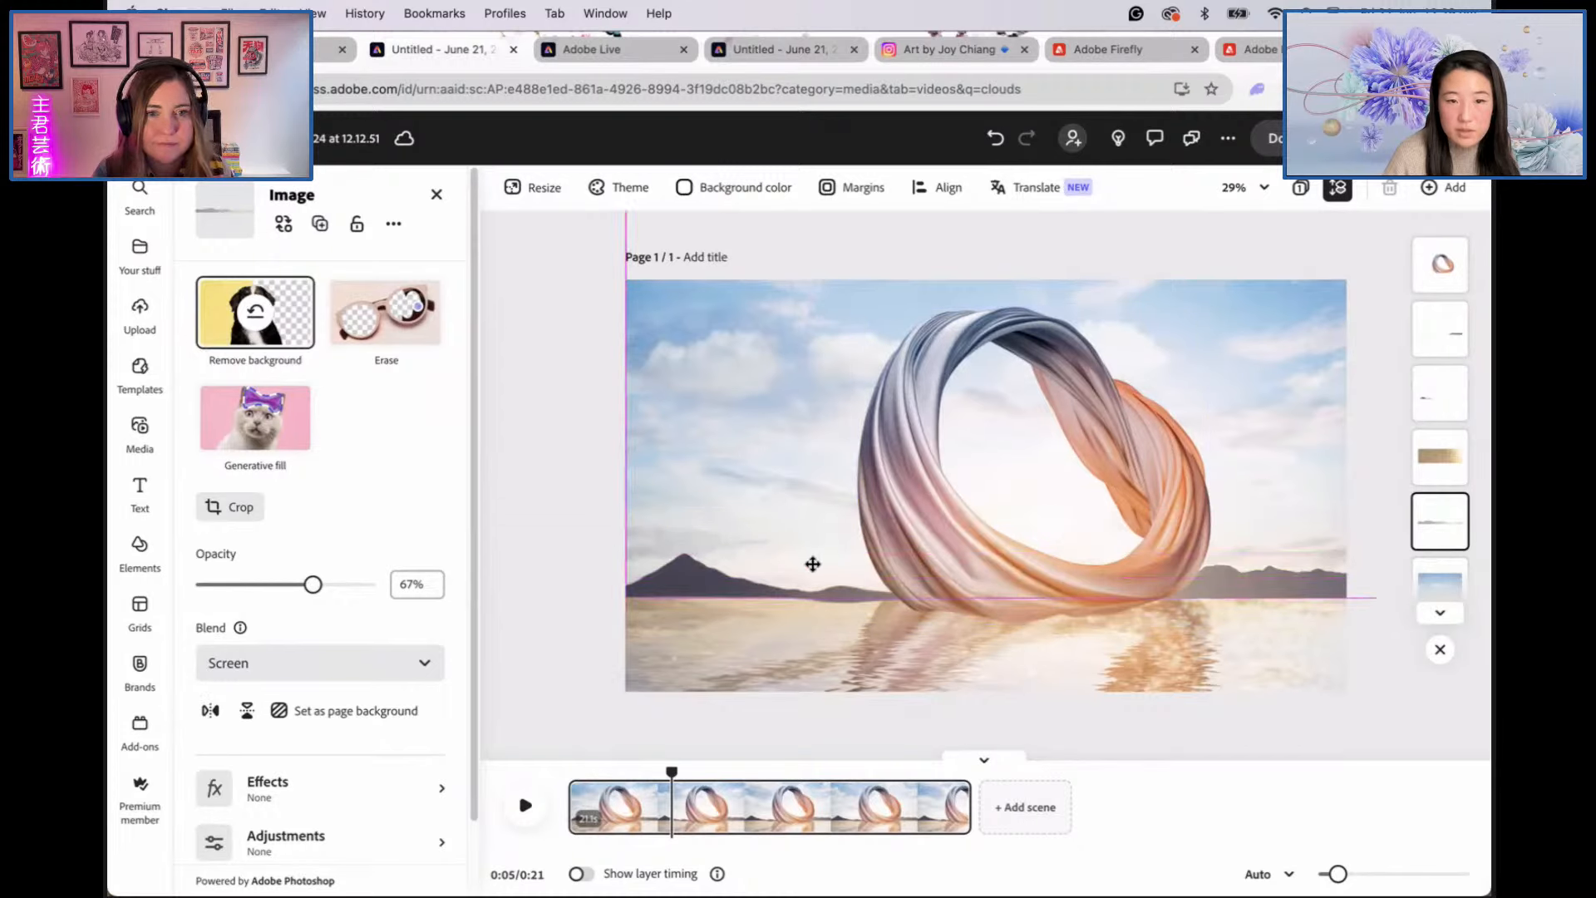
{"action": "left_click", "coordinate": [526, 804]}
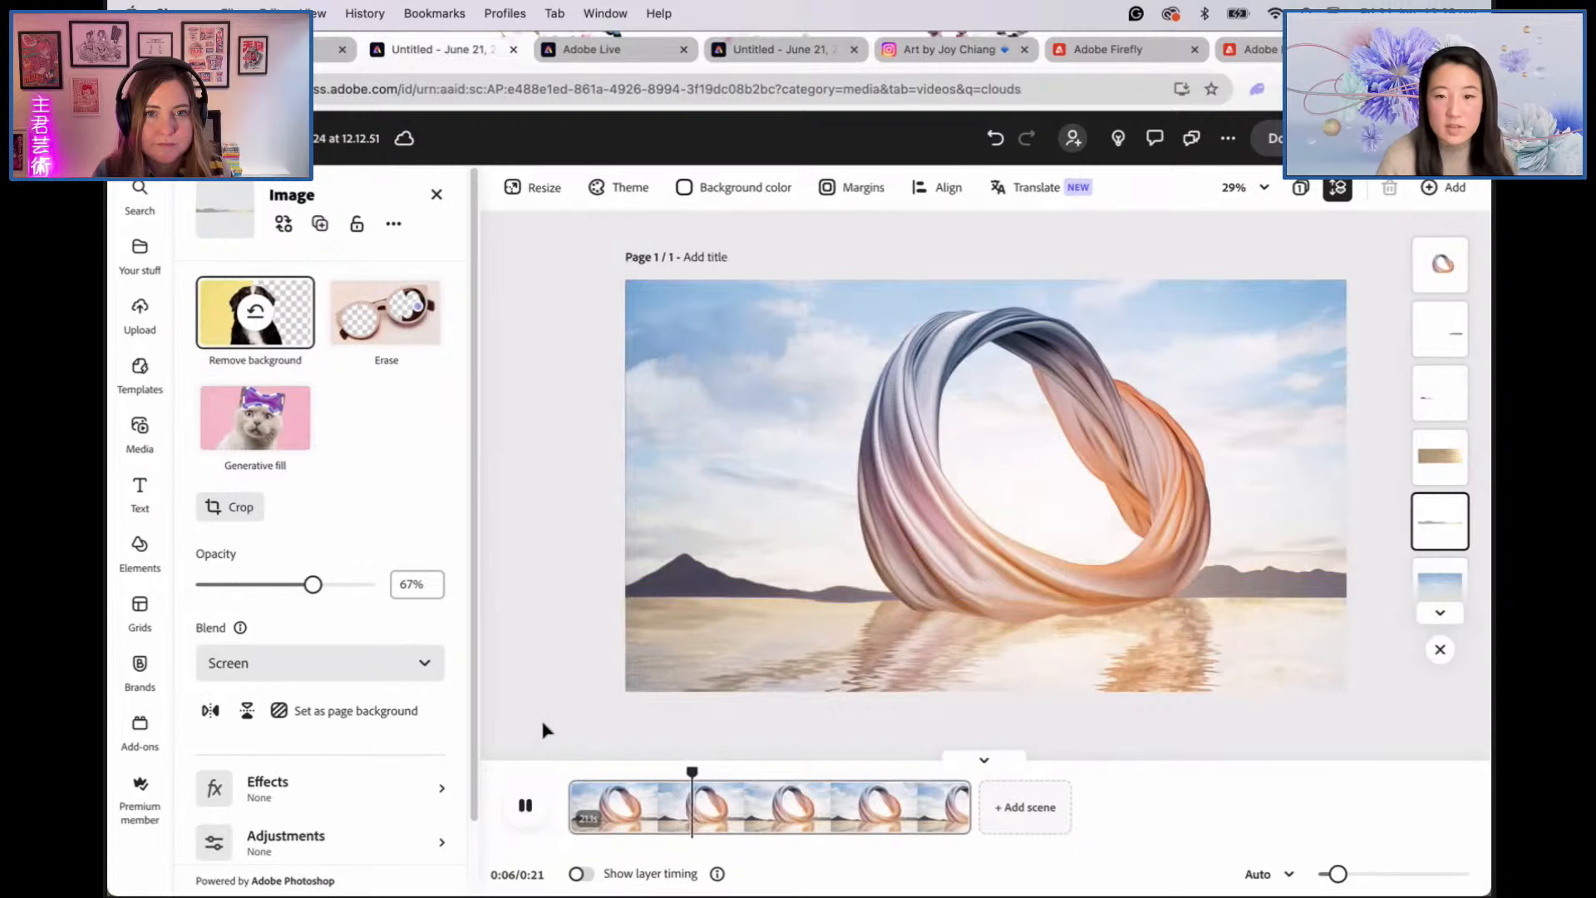
{"action": "left_click", "coordinate": [555, 655]}
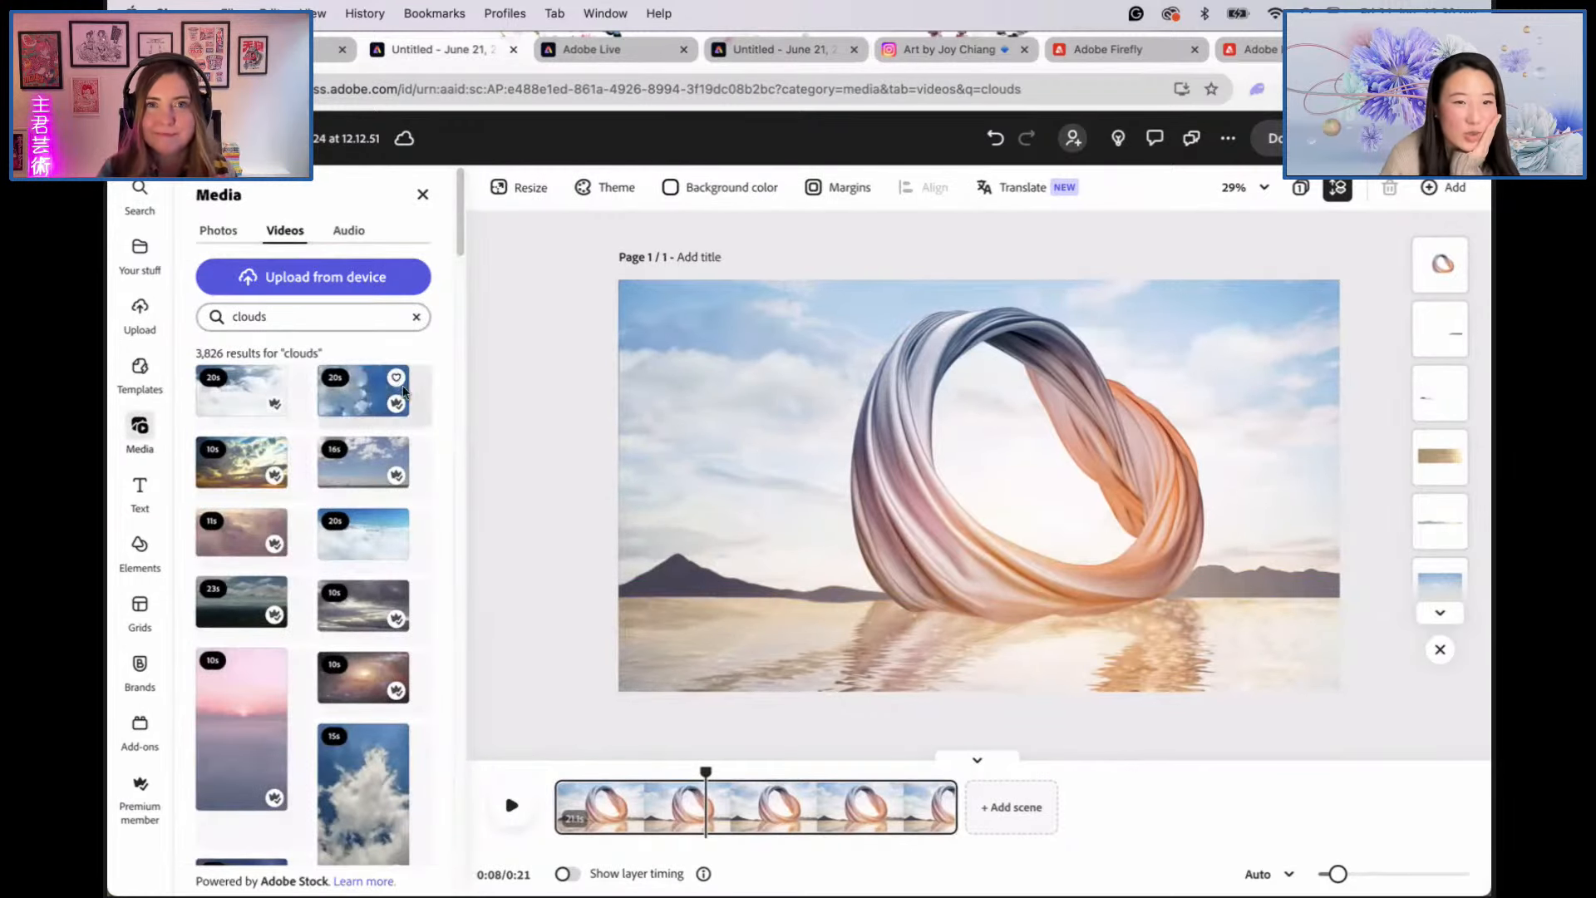
Step: Search the design elements for "cloud" and place a wispy white cloud over the lower part of the ring
{"action": "left_click", "coordinate": [423, 194]}
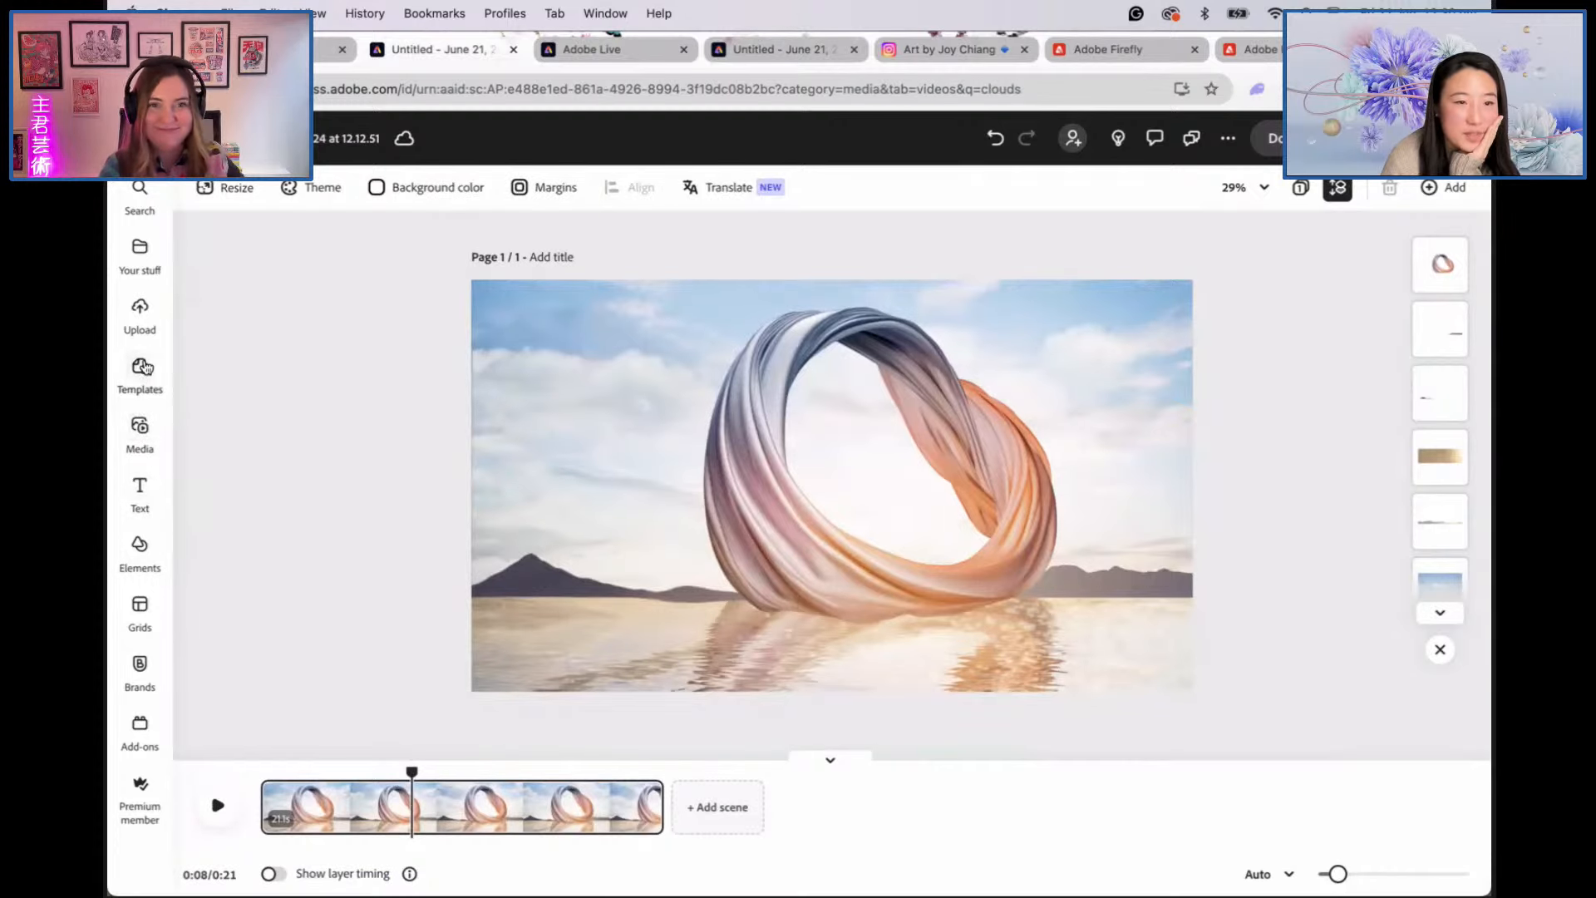
{"action": "left_click", "coordinate": [133, 572]}
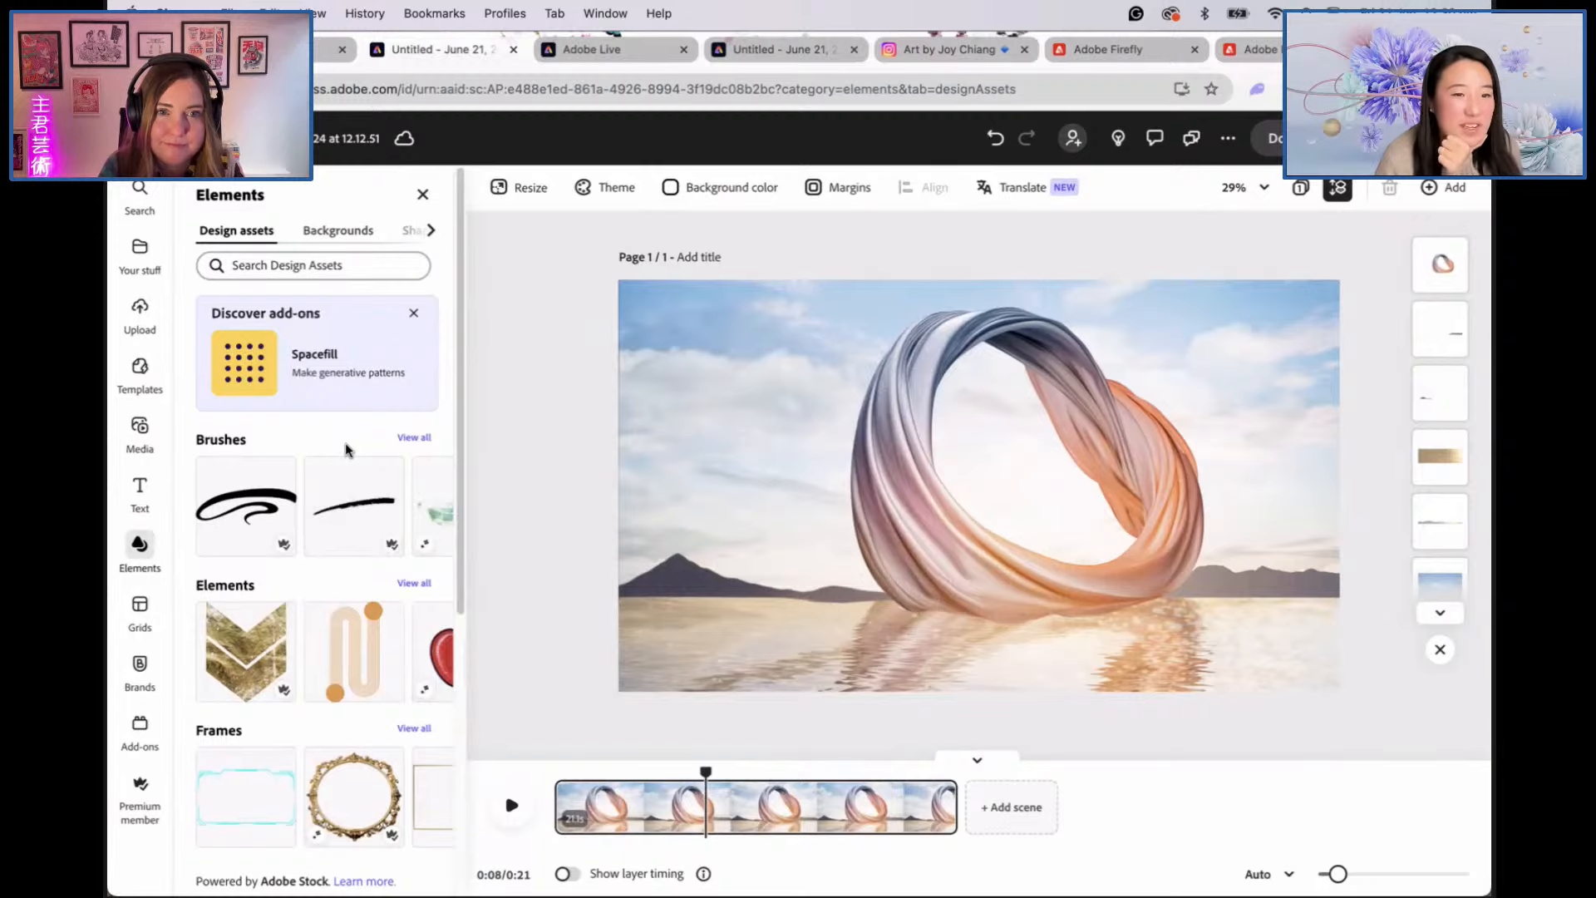
{"action": "left_click", "coordinate": [353, 263]}
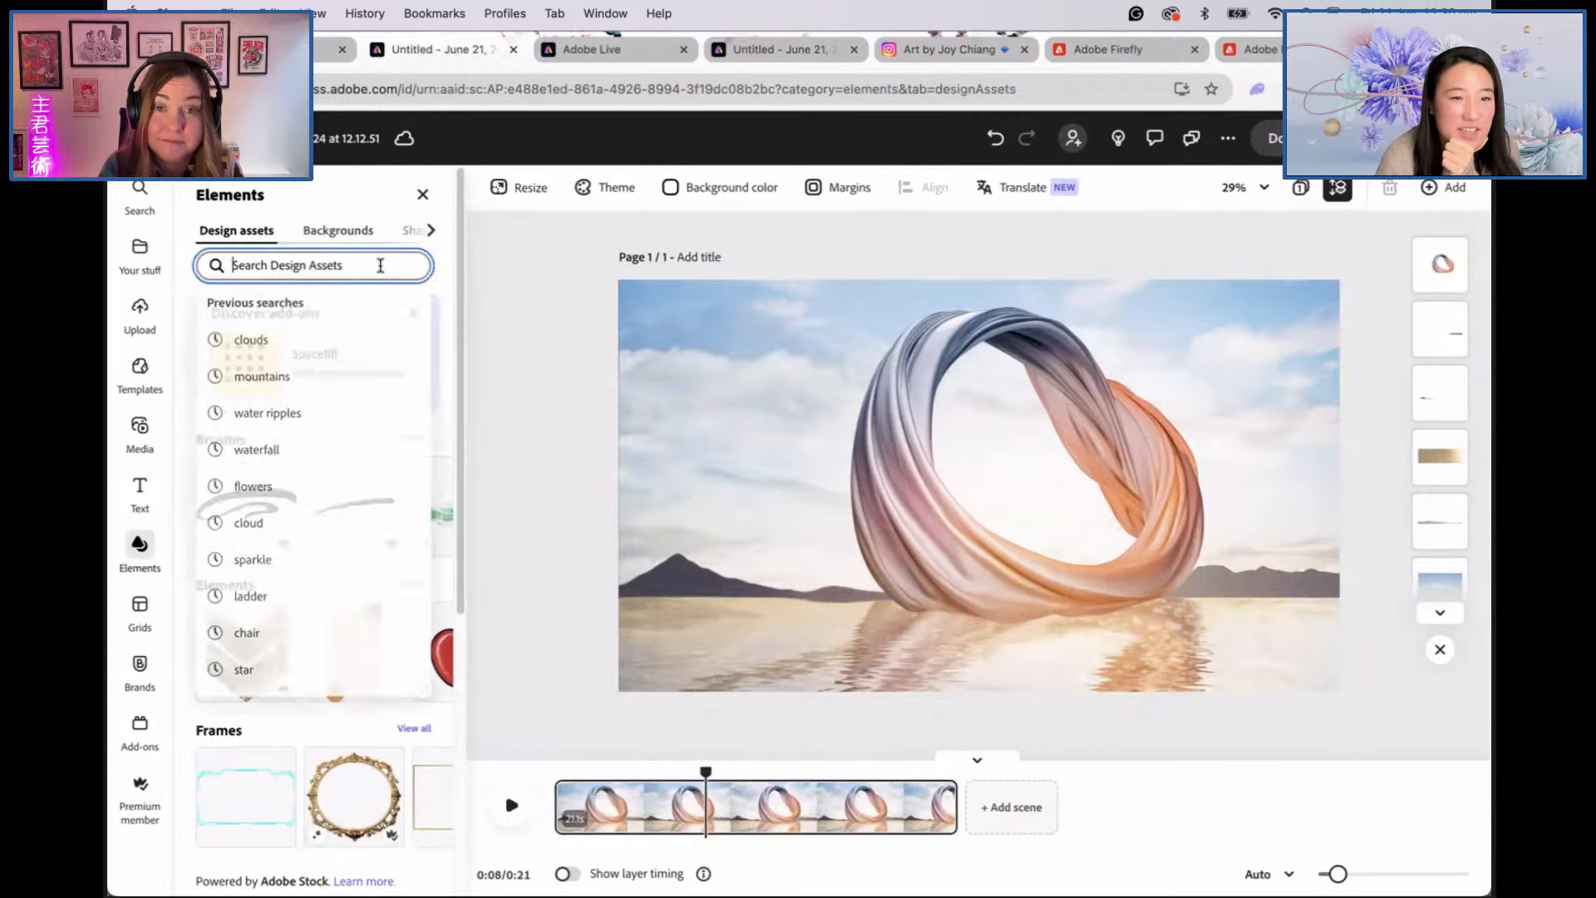
{"action": "type", "text": "cloud"}
{"action": "key", "text": "Return"}
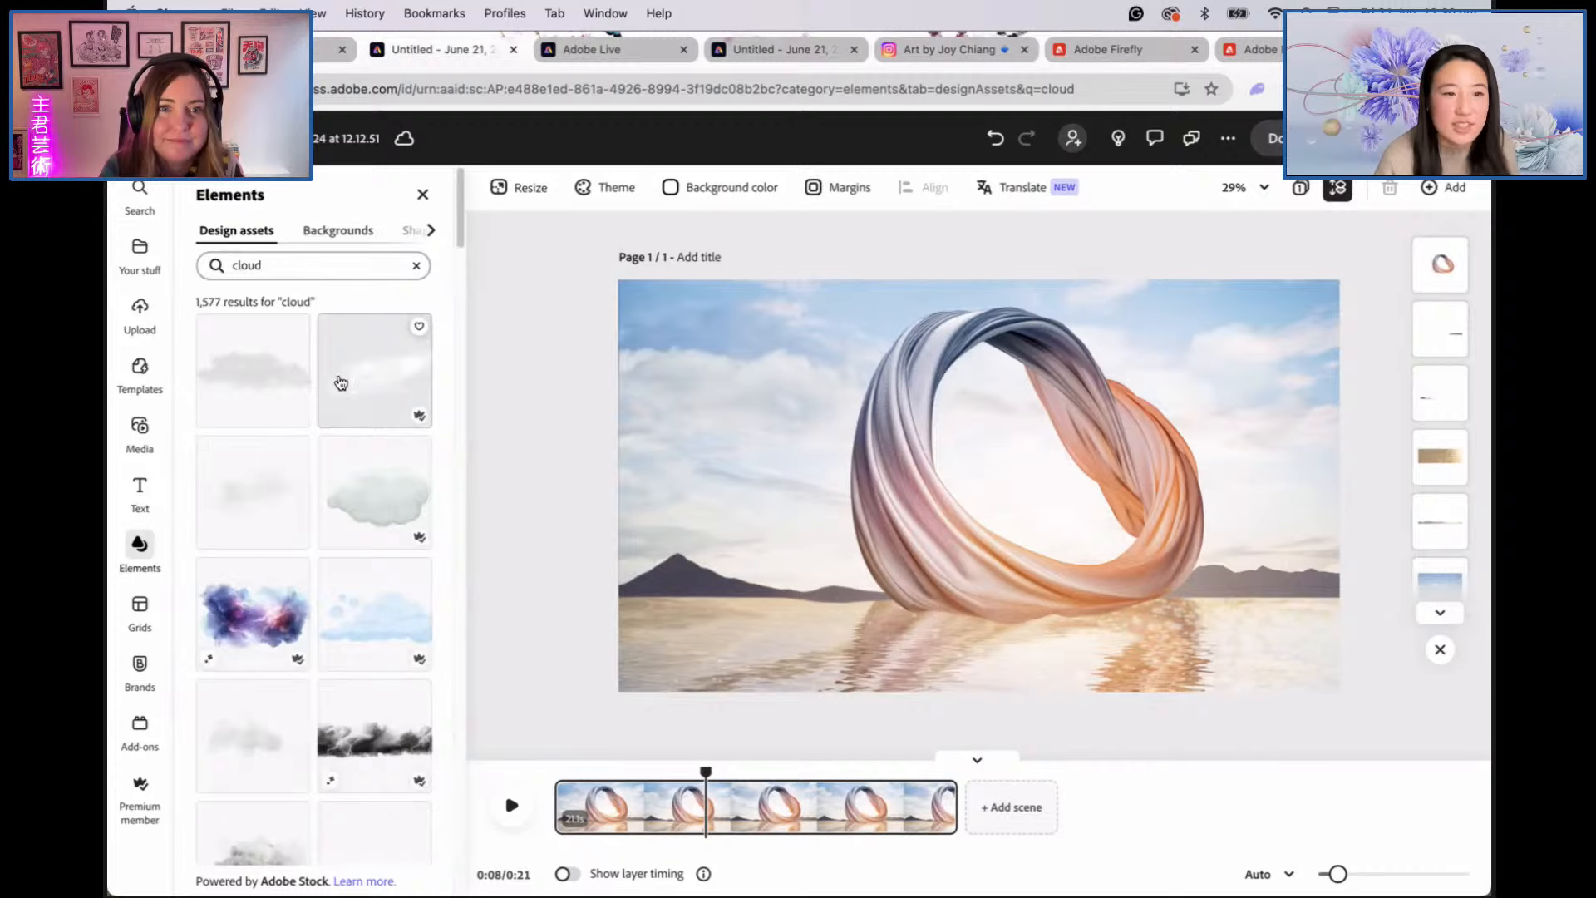
{"action": "left_click_drag", "start_coordinate": [287, 427], "coordinate": [837, 527]}
Step: Set the cloud's opacity to 73% and its blend mode to Screen
{"action": "scroll", "coordinate": [333, 557], "scroll_direction": "down", "scroll_amount": 2}
{"action": "left_click_drag", "start_coordinate": [323, 531], "coordinate": [295, 531]}
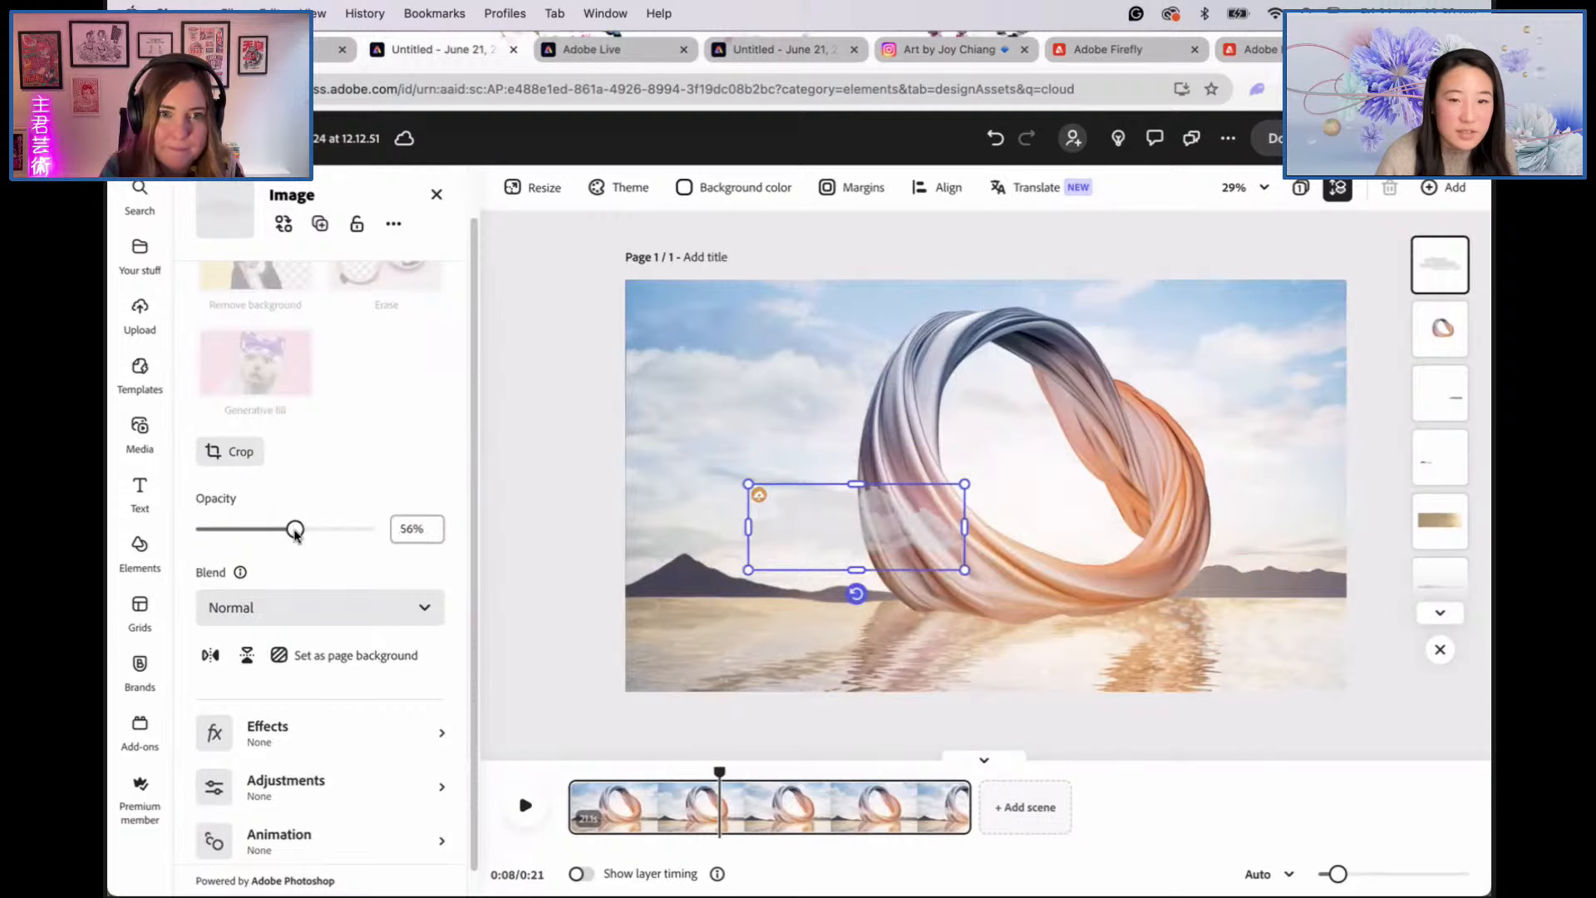
{"action": "left_click", "coordinate": [335, 615]}
{"action": "left_click", "coordinate": [343, 837]}
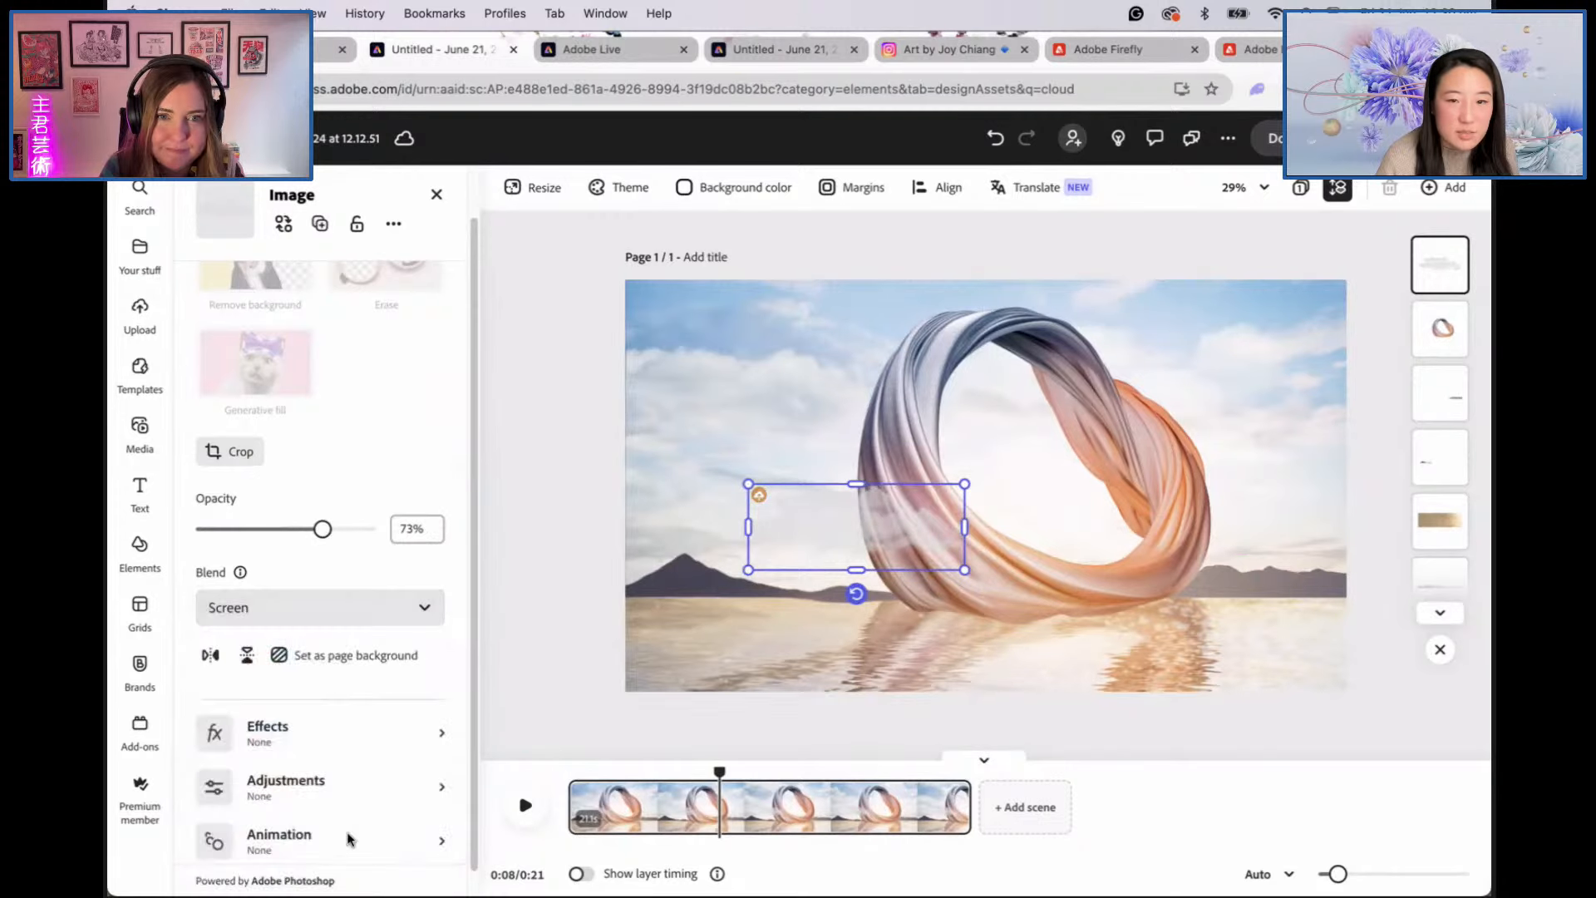
Step: Enlarge the cloud slightly and position it just above the waterline, overlapping the ring's lower-left curve
{"action": "left_click_drag", "start_coordinate": [967, 485], "coordinate": [1029, 466]}
{"action": "mouse_move", "coordinate": [924, 519]}
{"action": "left_mouse_down"}
{"action": "mouse_move", "coordinate": [898, 528]}
{"action": "mouse_move", "coordinate": [902, 542]}
{"action": "left_mouse_up"}
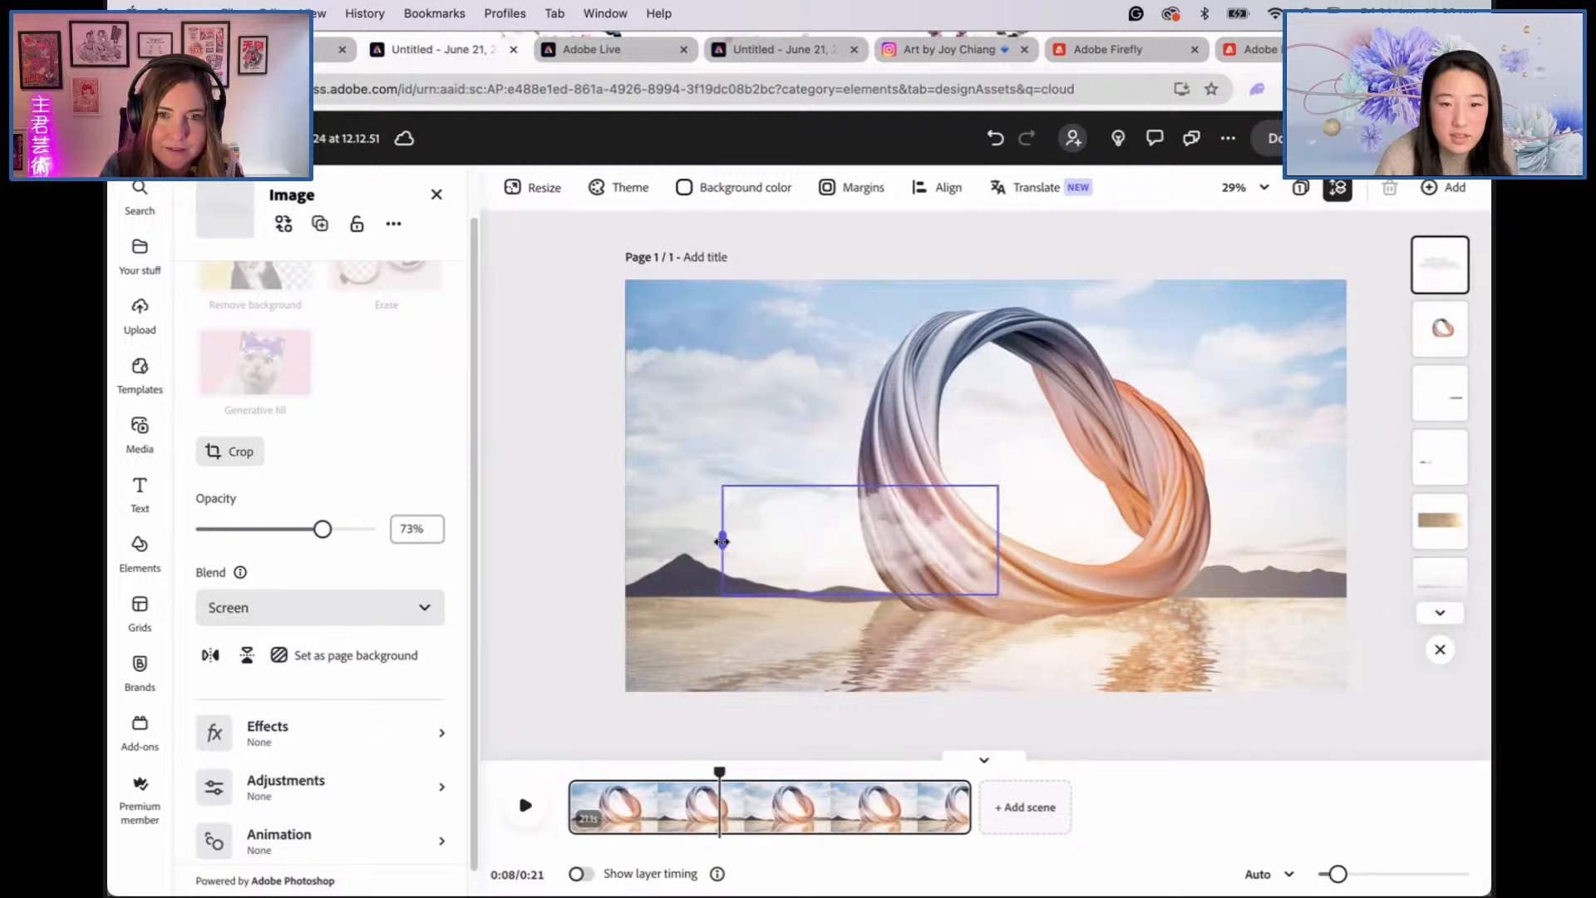
{"action": "left_click_drag", "start_coordinate": [999, 487], "coordinate": [967, 500]}
{"action": "left_click_drag", "start_coordinate": [870, 541], "coordinate": [906, 543]}
Step: Apply a blur of 24 to the cloud and reduce its opacity to 56%
{"action": "scroll", "coordinate": [299, 805], "scroll_direction": "down", "scroll_amount": 1}
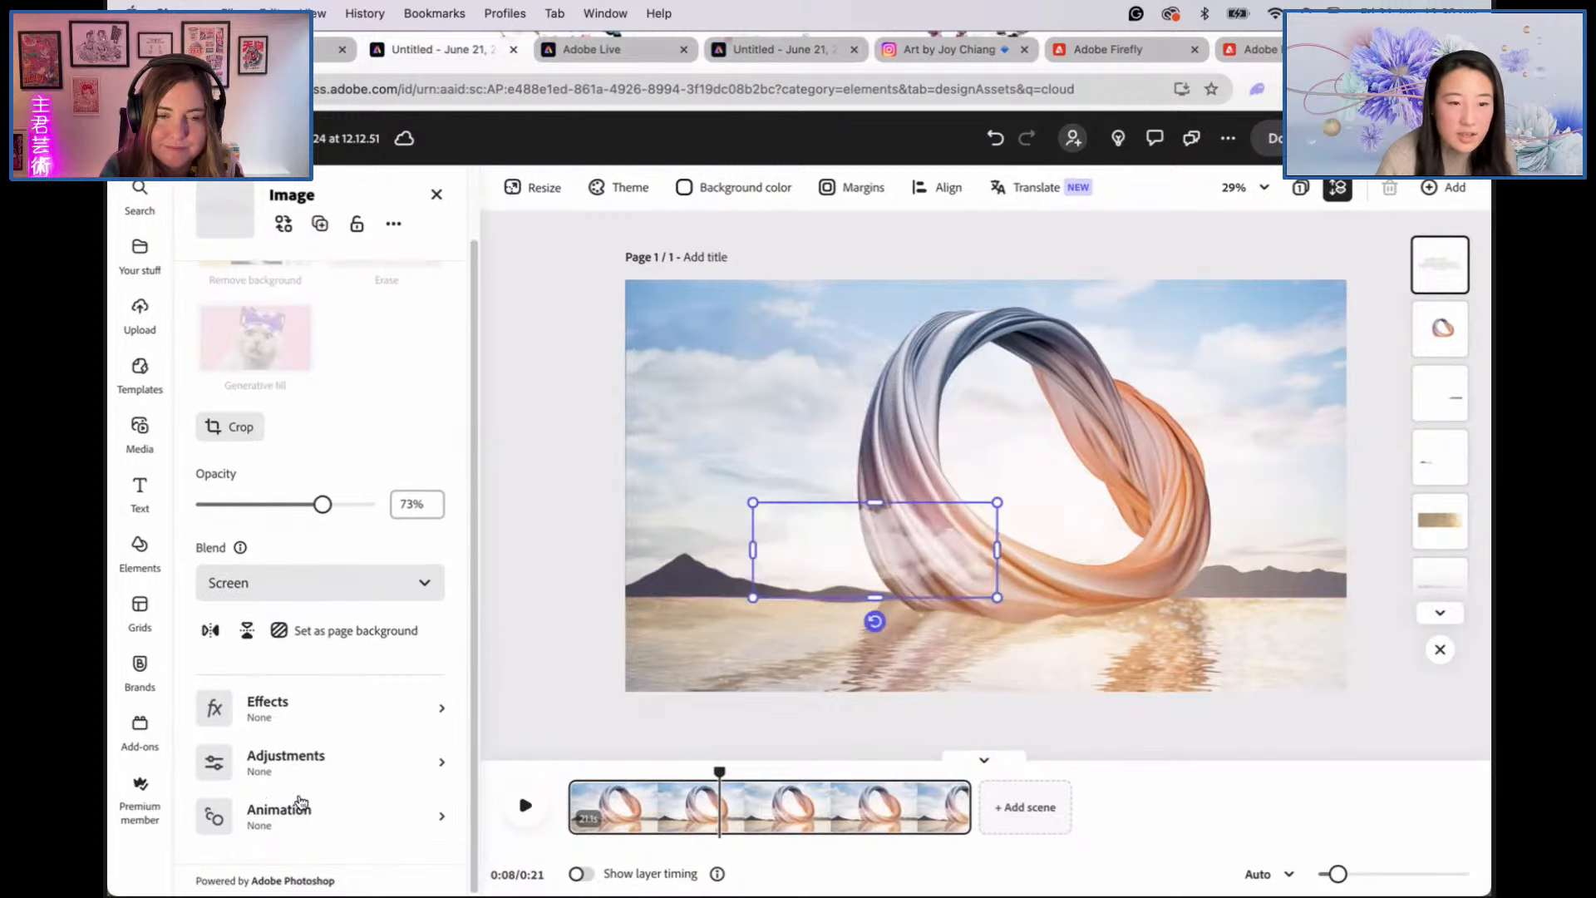
{"action": "left_click", "coordinate": [331, 768]}
{"action": "scroll", "coordinate": [331, 768], "scroll_direction": "down", "scroll_amount": 2}
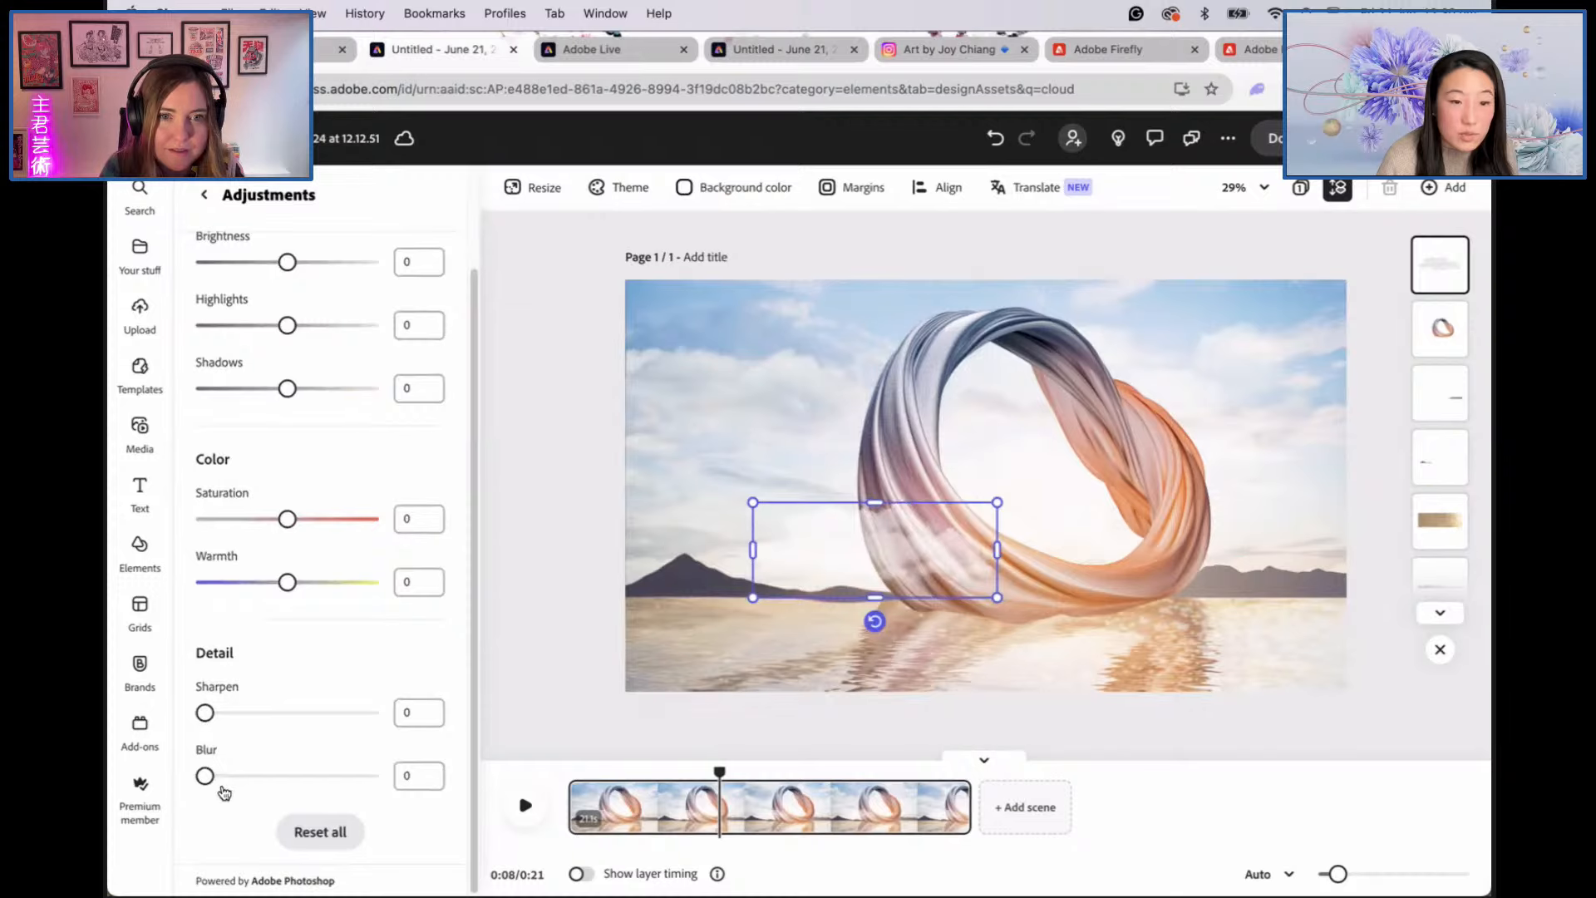
{"action": "left_click_drag", "start_coordinate": [237, 790], "coordinate": [242, 788]}
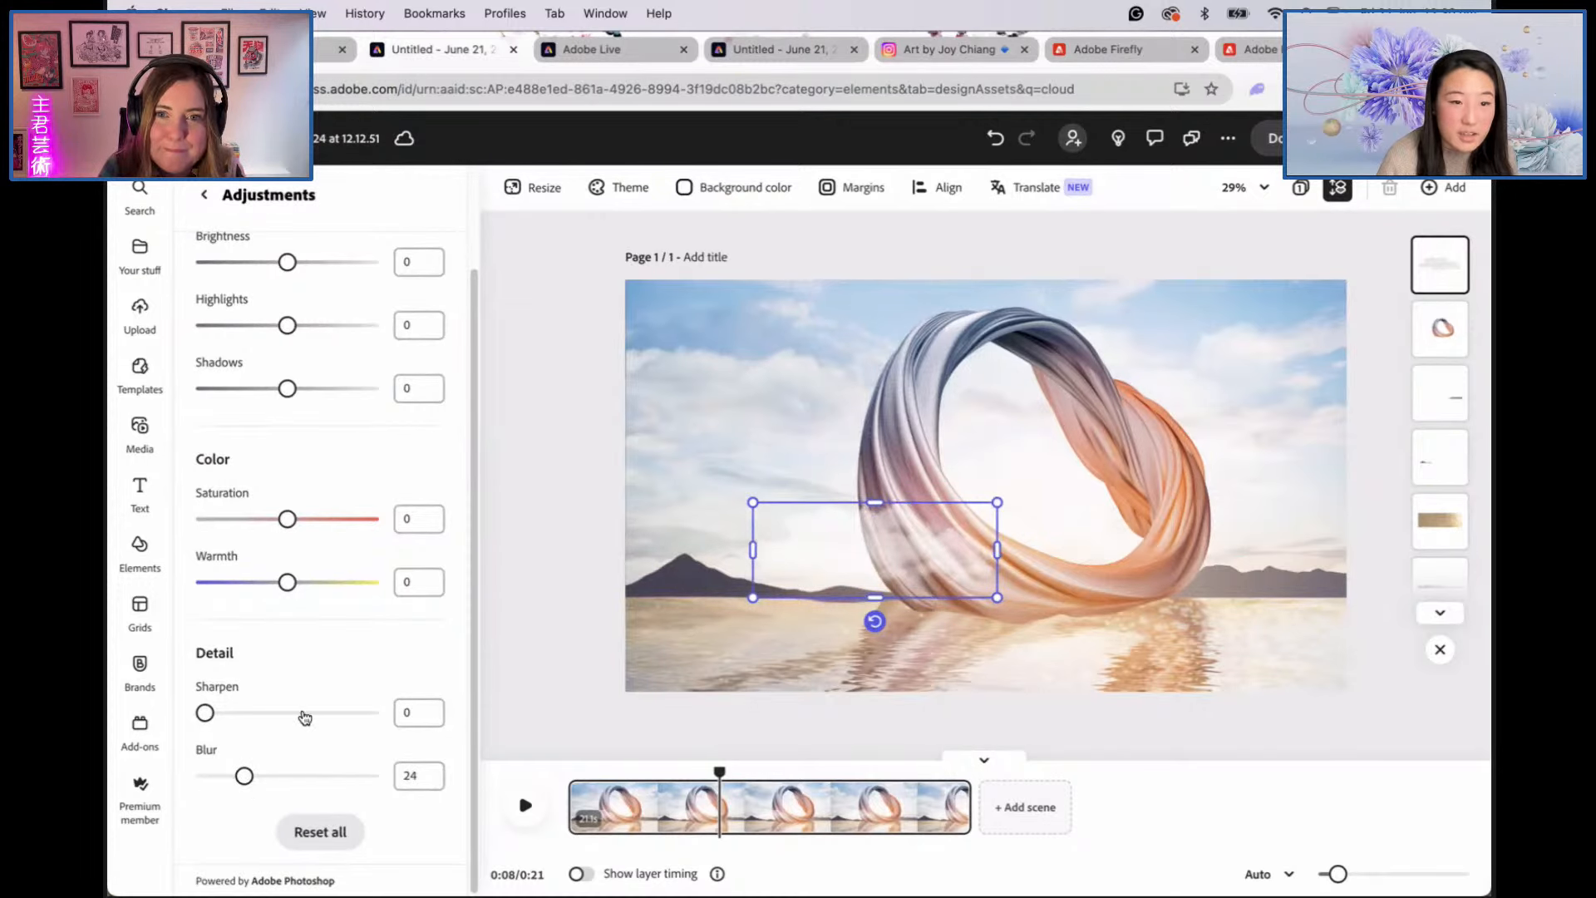
{"action": "left_click", "coordinate": [205, 194]}
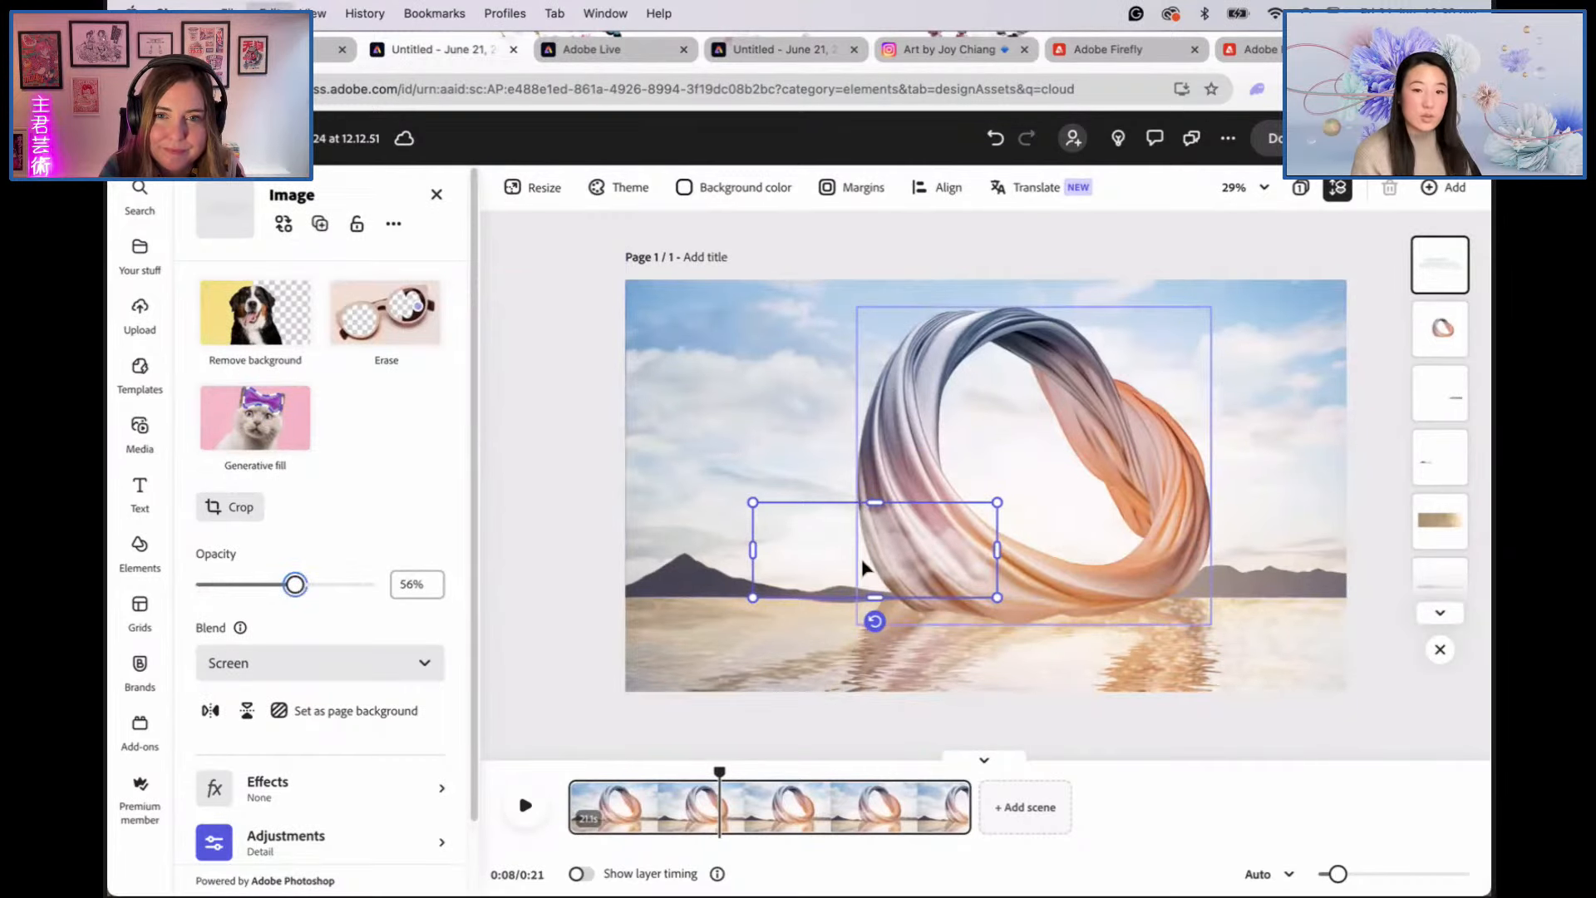
Step: Duplicate the cloud, shrink the copy over the ring's base at the waterline, and set its opacity to 30%
{"action": "right_click", "coordinate": [825, 556]}
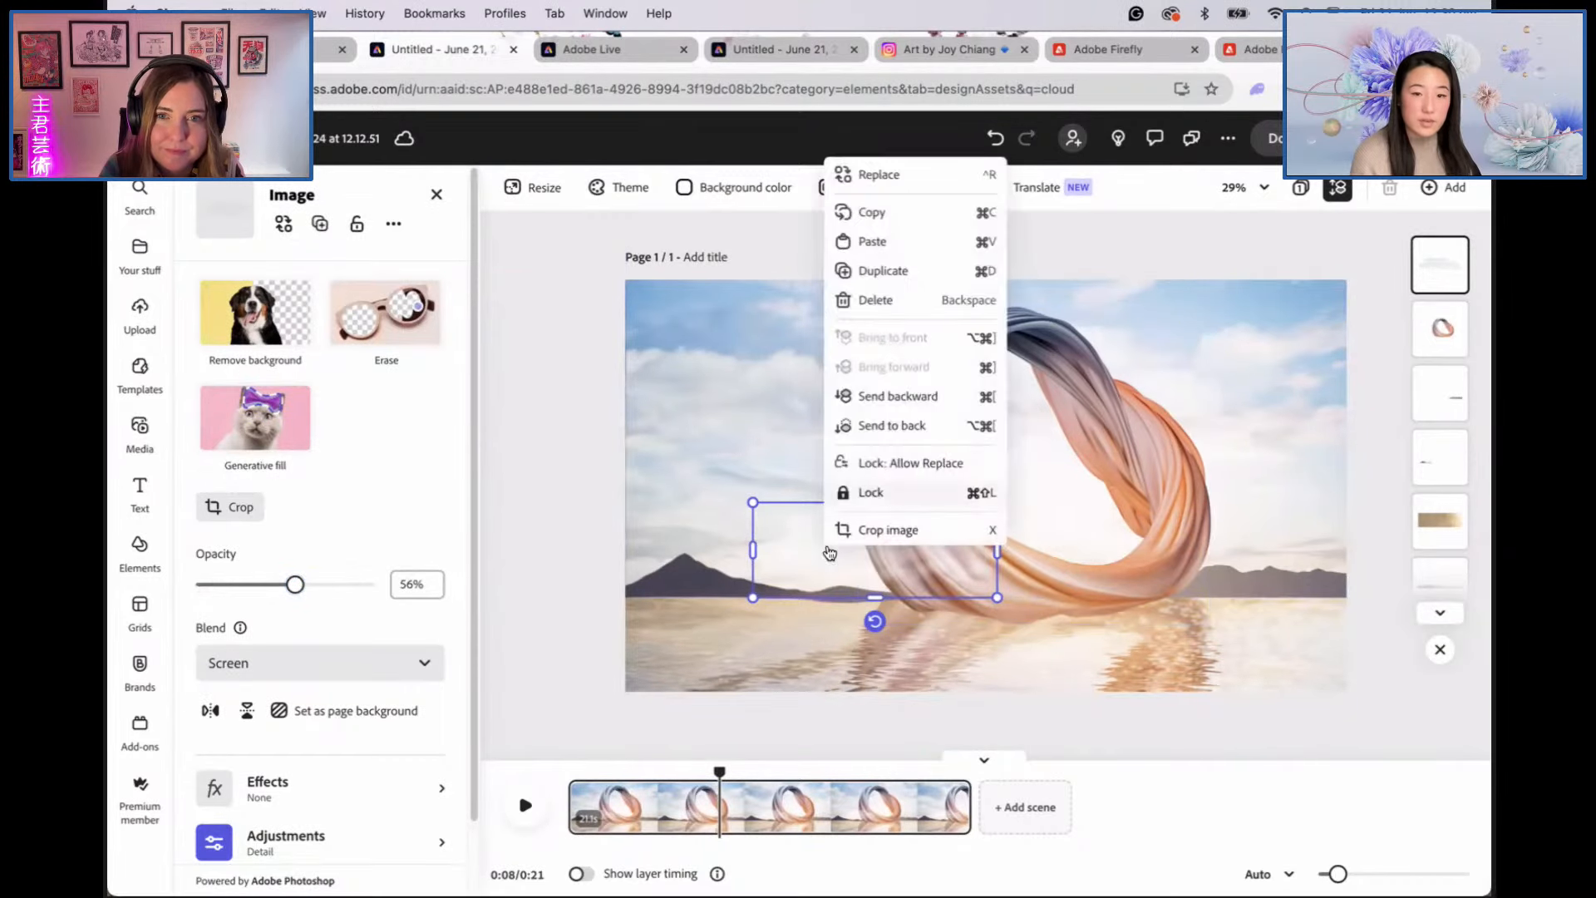
{"action": "left_click", "coordinate": [944, 281]}
{"action": "left_click_drag", "start_coordinate": [891, 559], "coordinate": [914, 596]}
{"action": "left_click_drag", "start_coordinate": [1034, 553], "coordinate": [984, 571]}
{"action": "left_click_drag", "start_coordinate": [941, 606], "coordinate": [916, 584]}
{"action": "left_click_drag", "start_coordinate": [295, 585], "coordinate": [263, 585]}
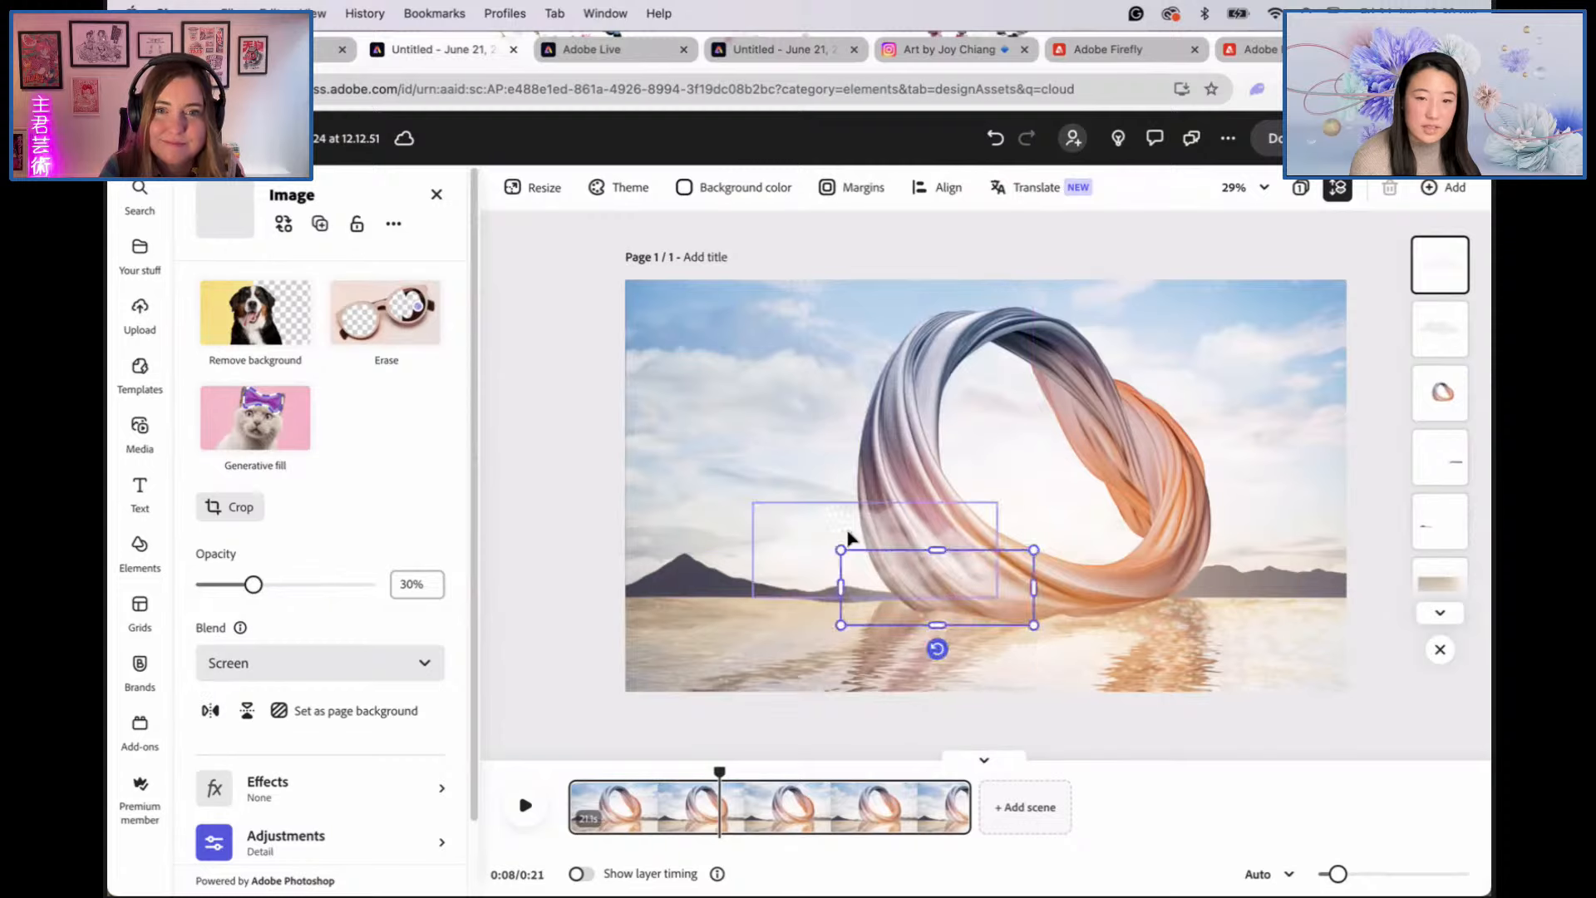
Step: Give both clouds a Drift in animation to the right with a 4 s duration and Soft personality
{"action": "left_click", "coordinate": [812, 544], "text": "shift"}
{"action": "left_click", "coordinate": [356, 656]}
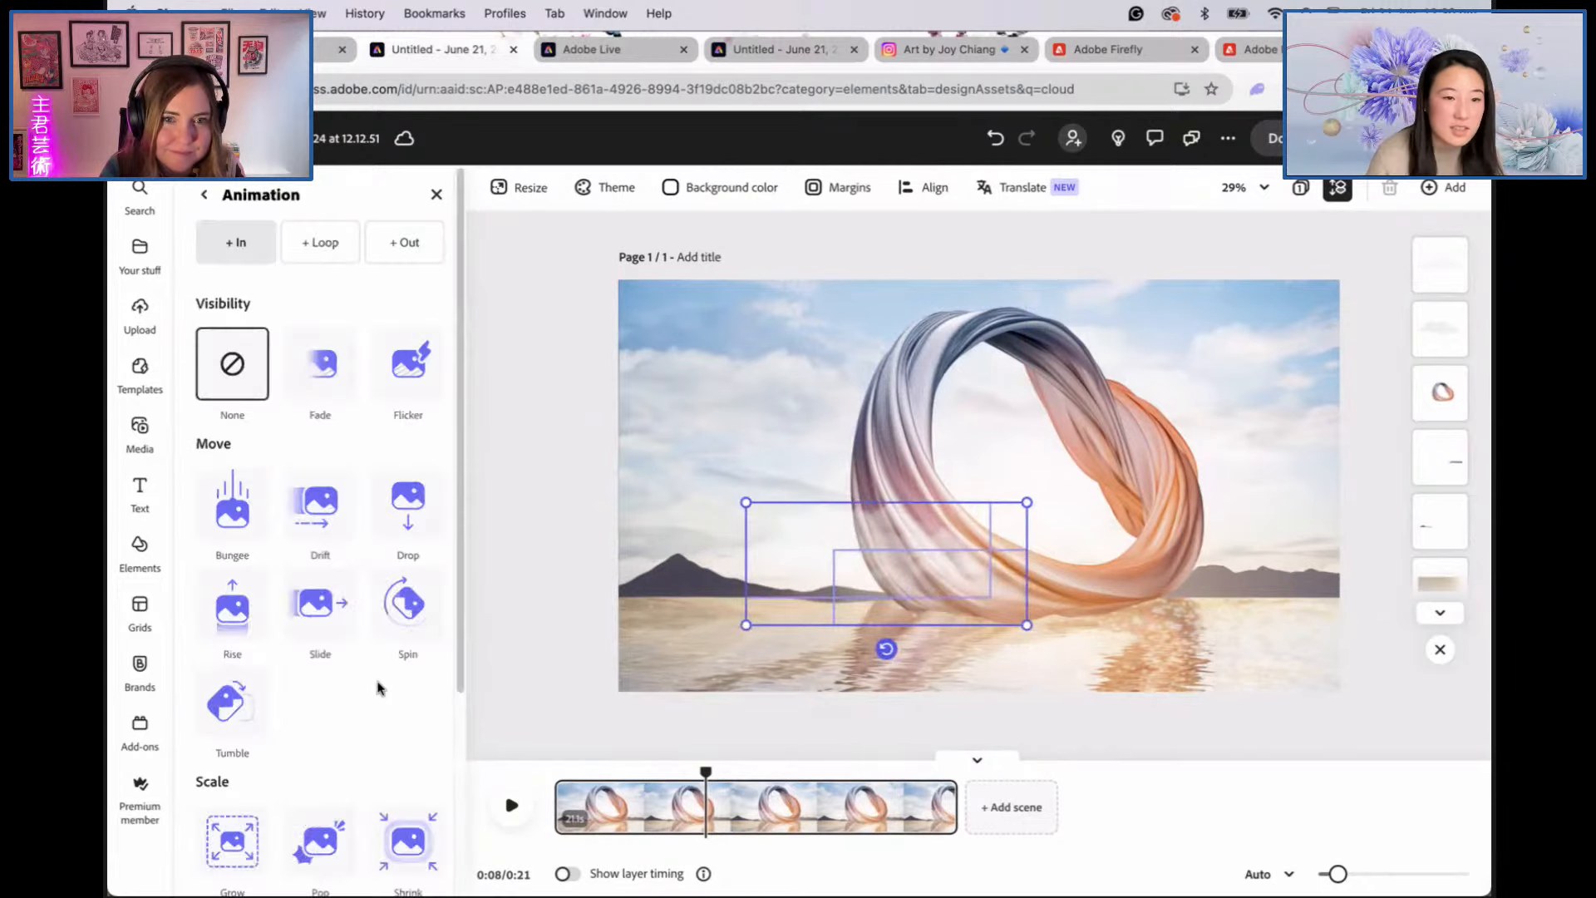
{"action": "left_click", "coordinate": [328, 529]}
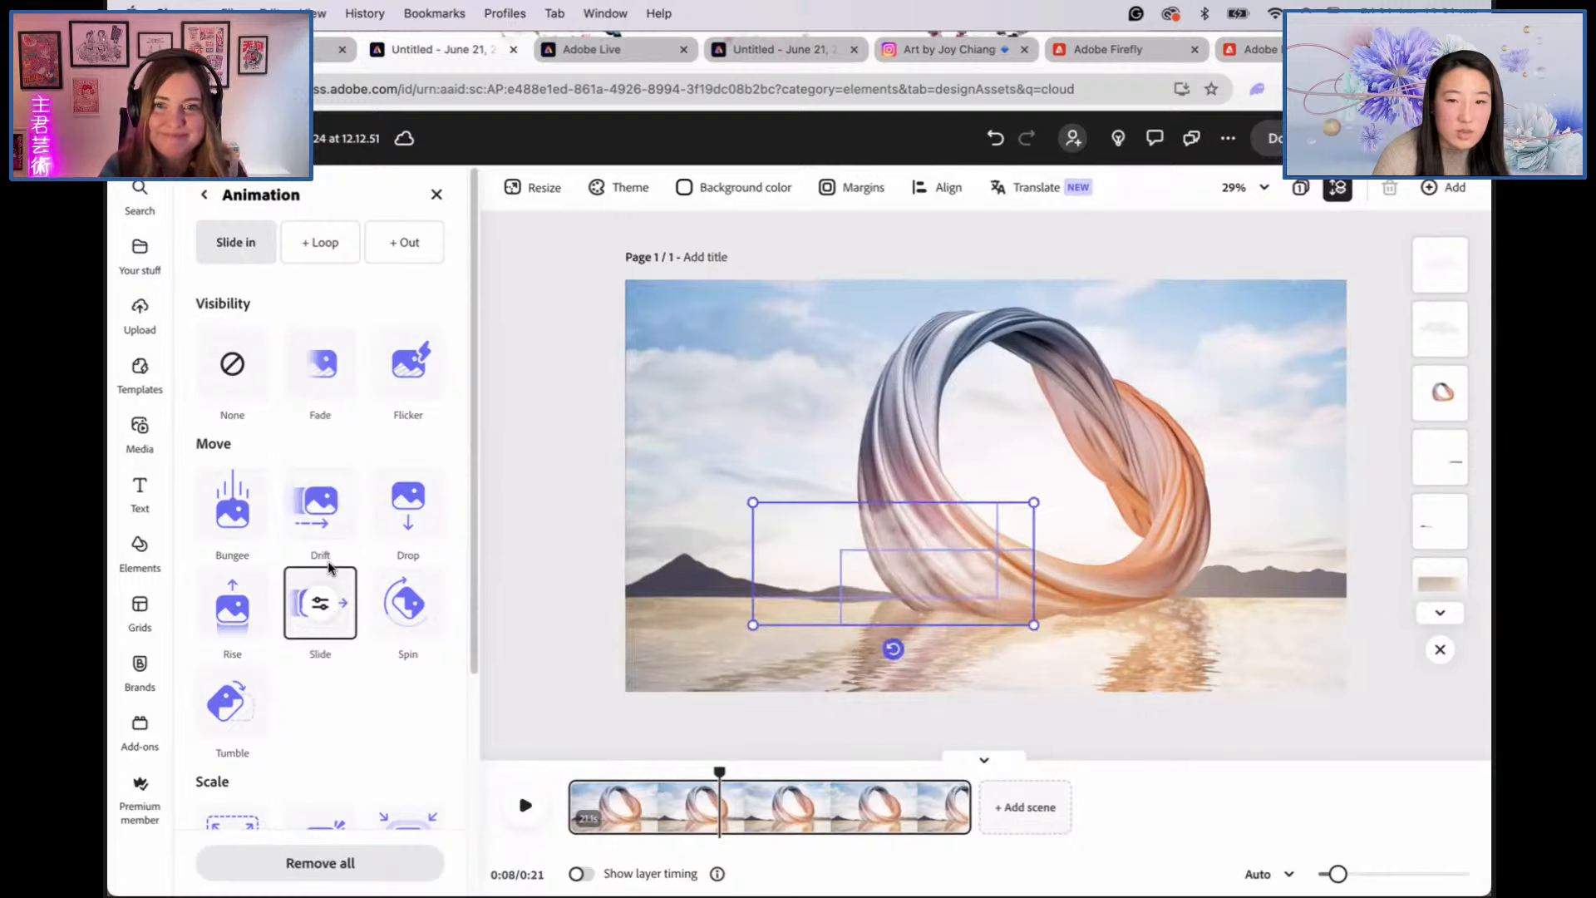
{"action": "left_click", "coordinate": [325, 530]}
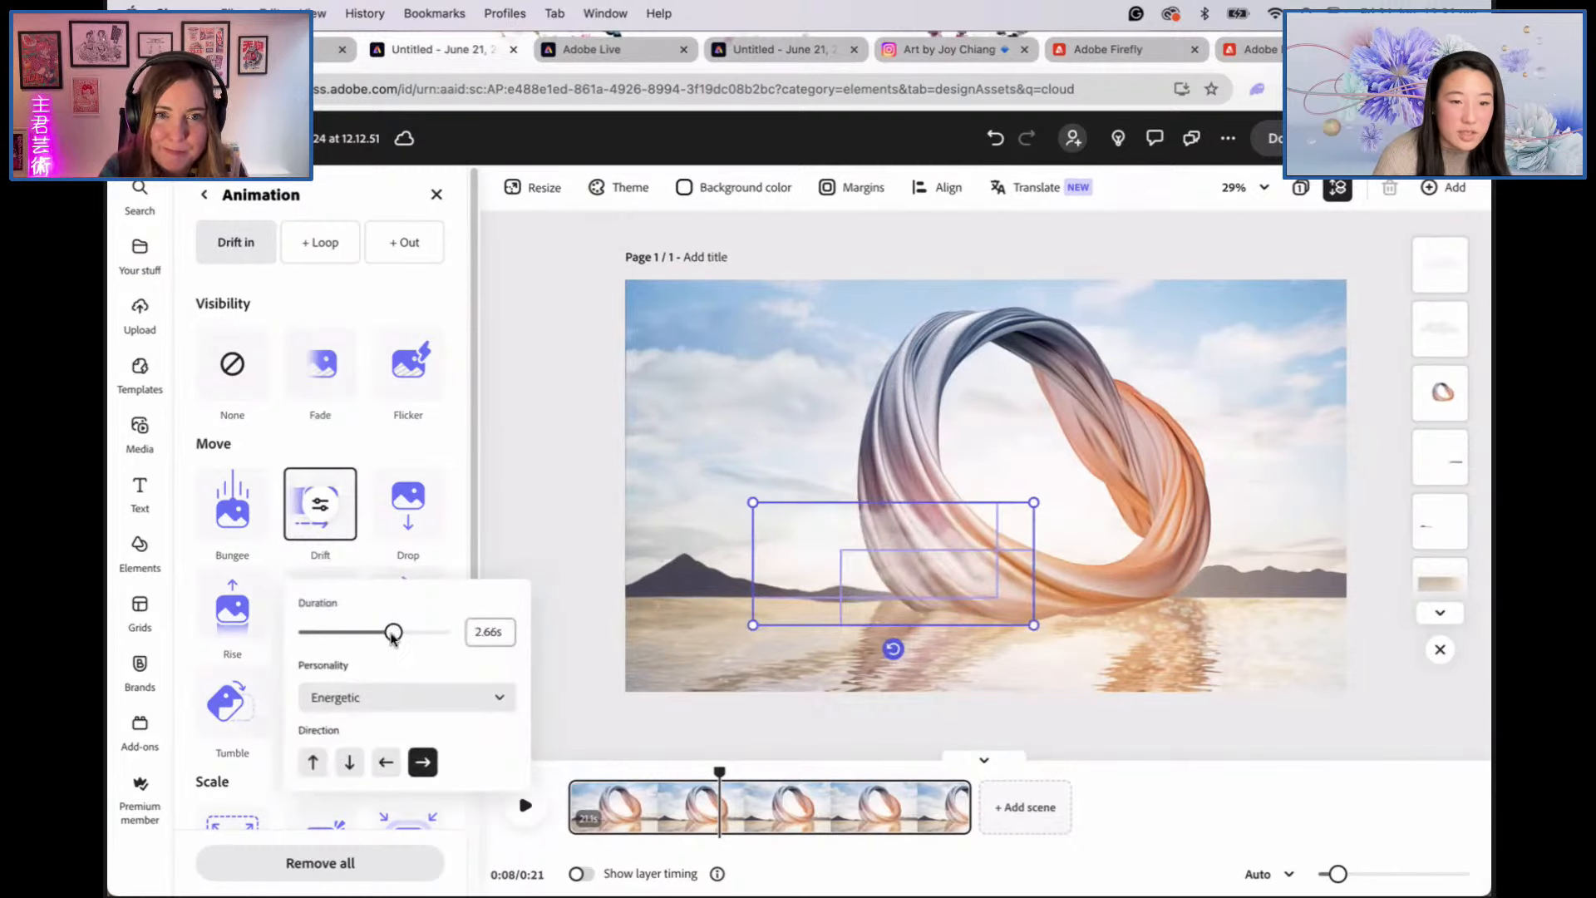
{"action": "left_click", "coordinate": [438, 697]}
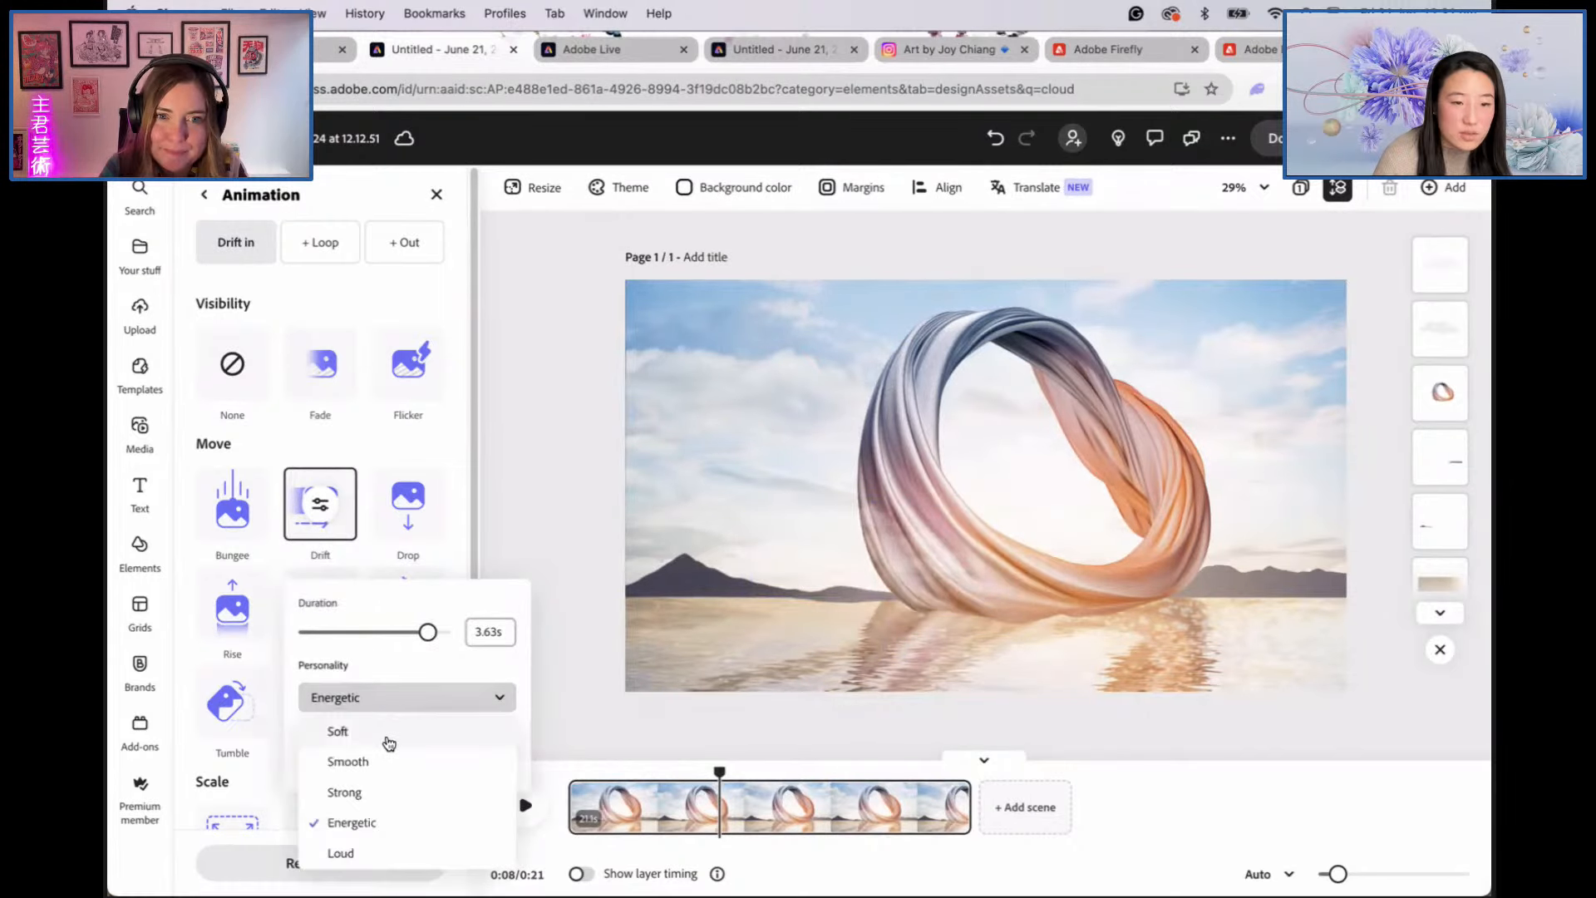
{"action": "left_click_drag", "start_coordinate": [428, 633], "coordinate": [440, 632]}
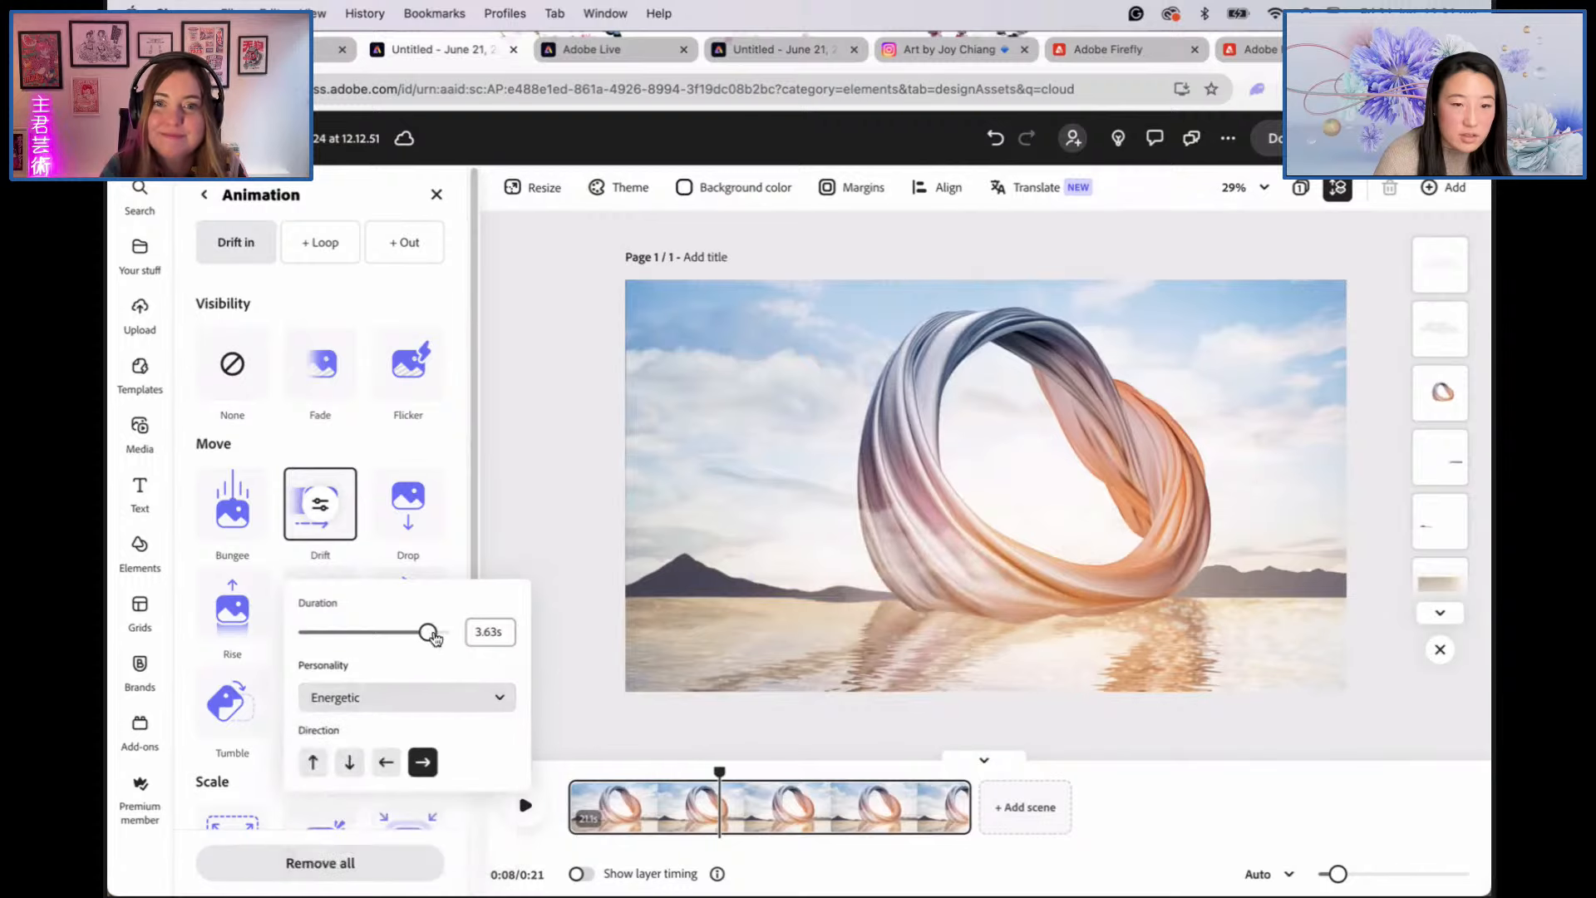
{"action": "left_click", "coordinate": [422, 703]}
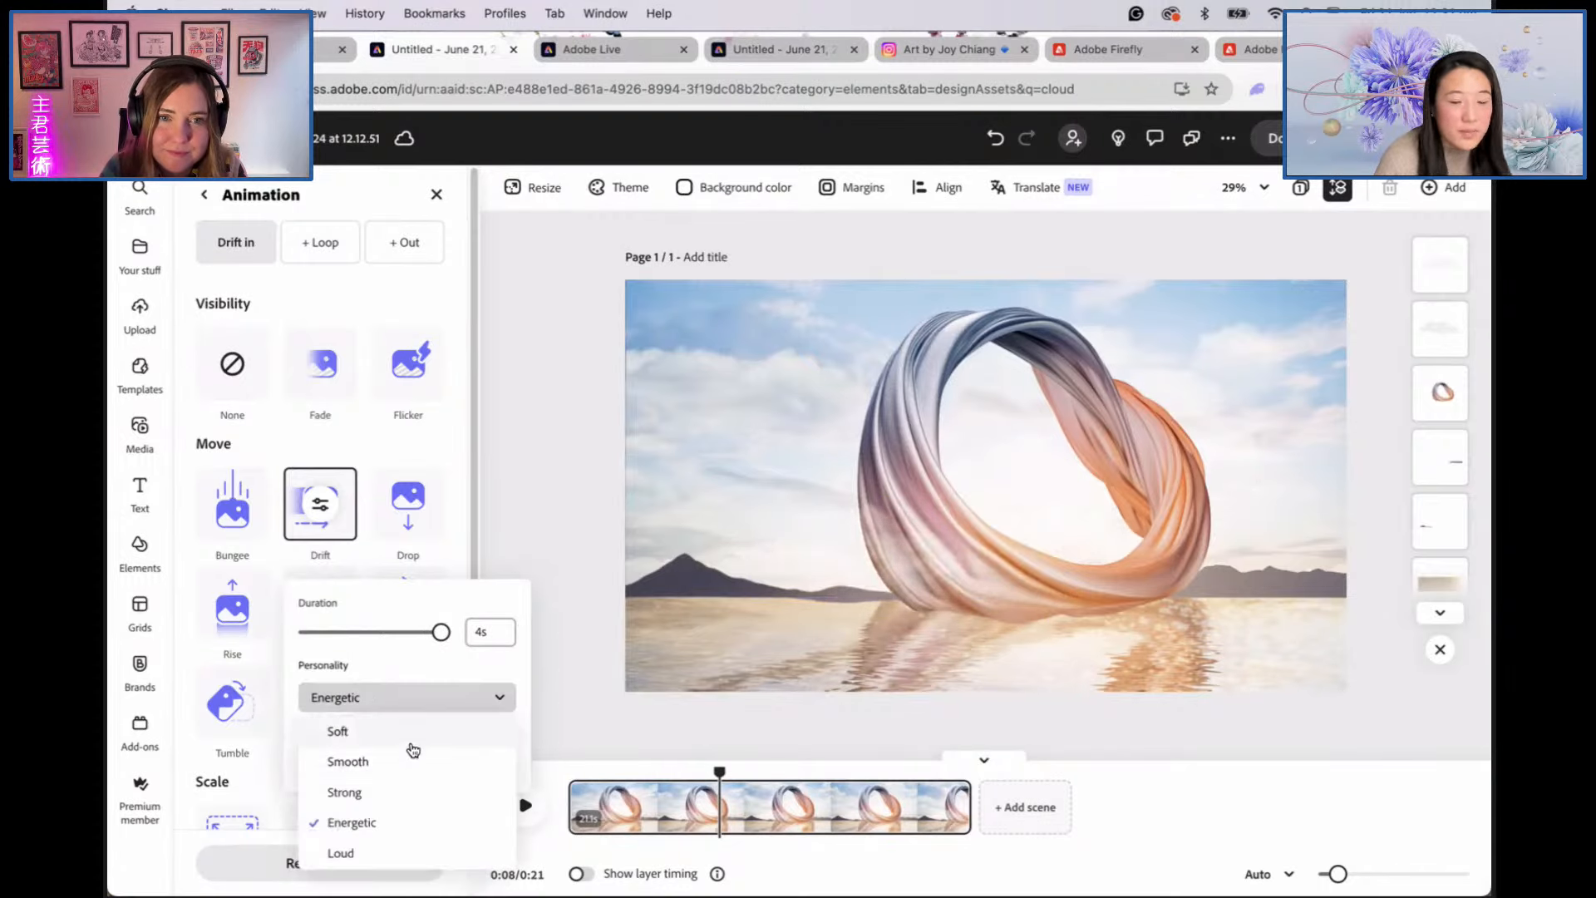
{"action": "left_click", "coordinate": [411, 742]}
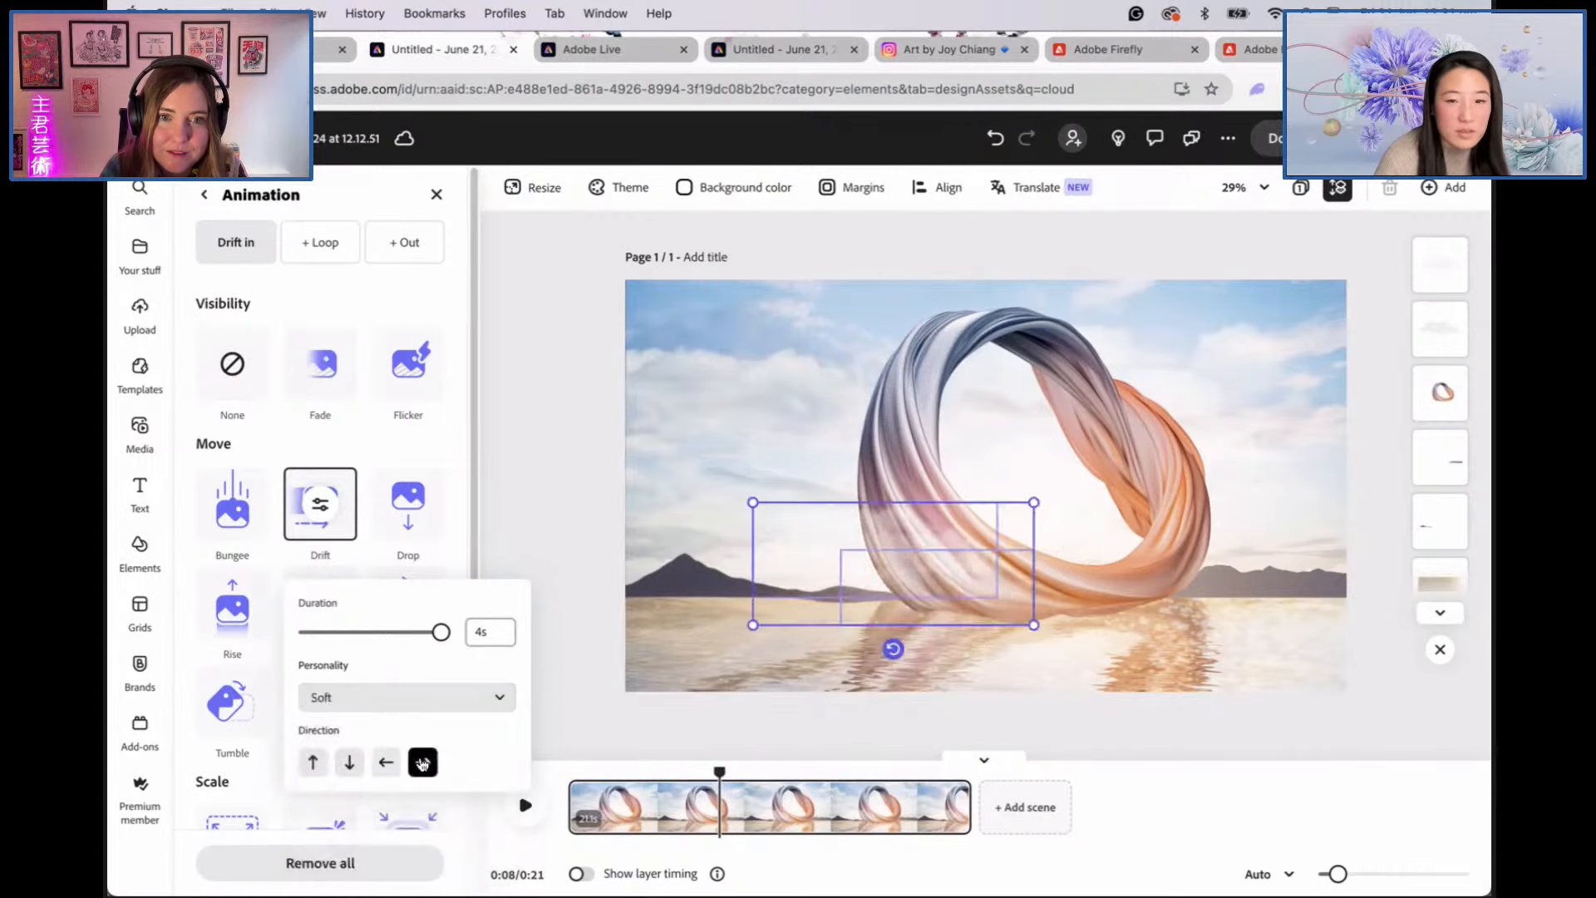
Step: Add a Drift out animation to the right on both clouds with a 0.25 s duration and Soft personality
{"action": "left_click", "coordinate": [374, 244]}
{"action": "left_click", "coordinate": [316, 519]}
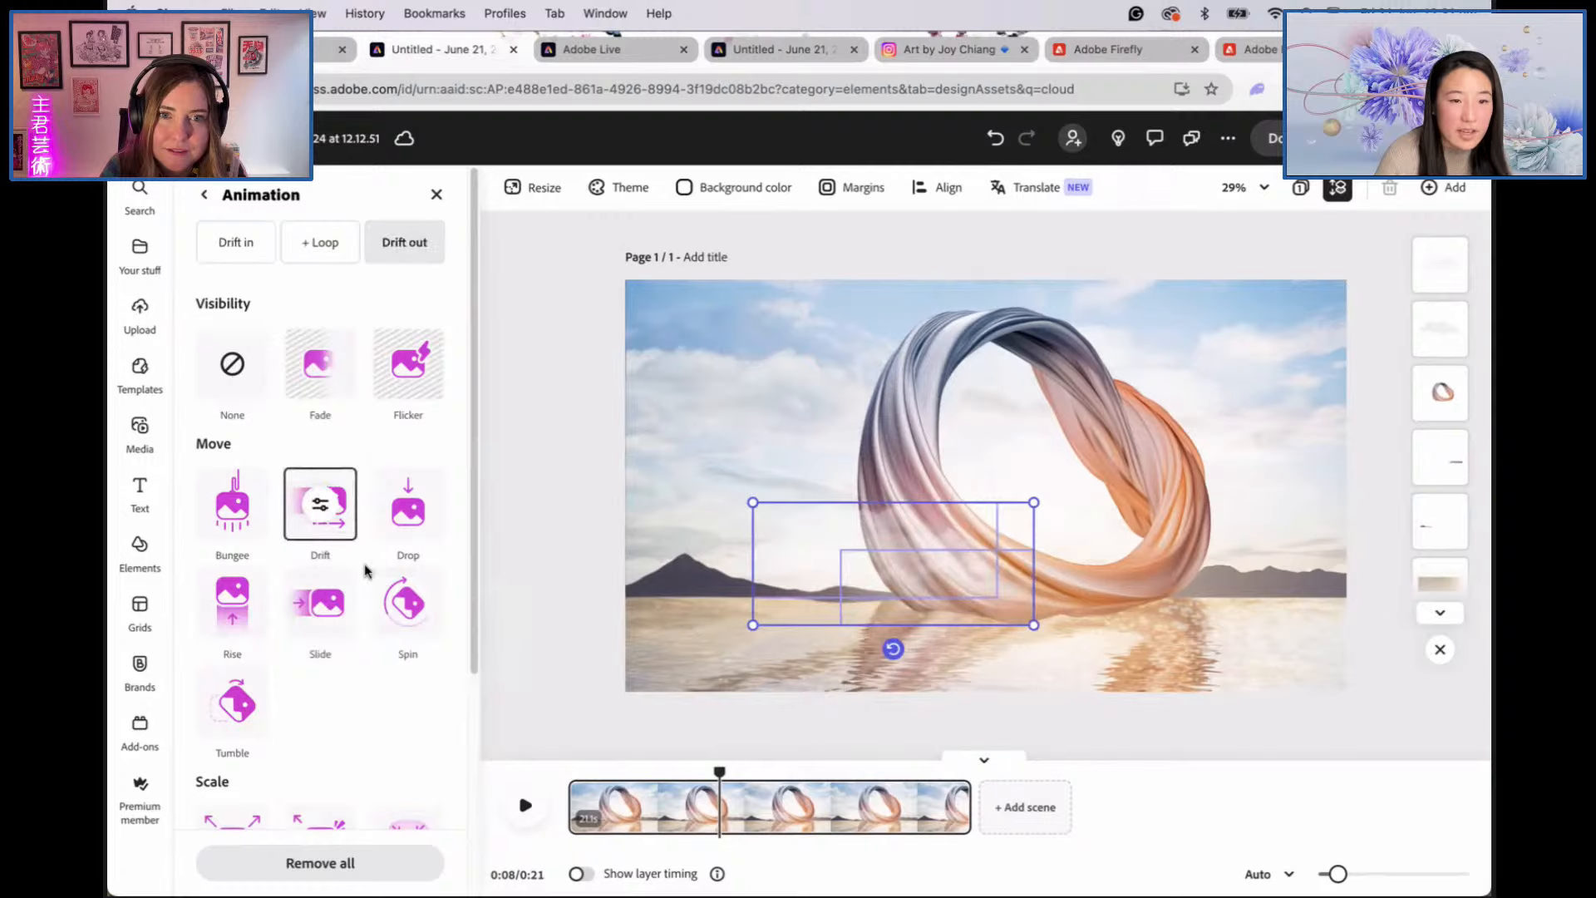
{"action": "left_click", "coordinate": [326, 507]}
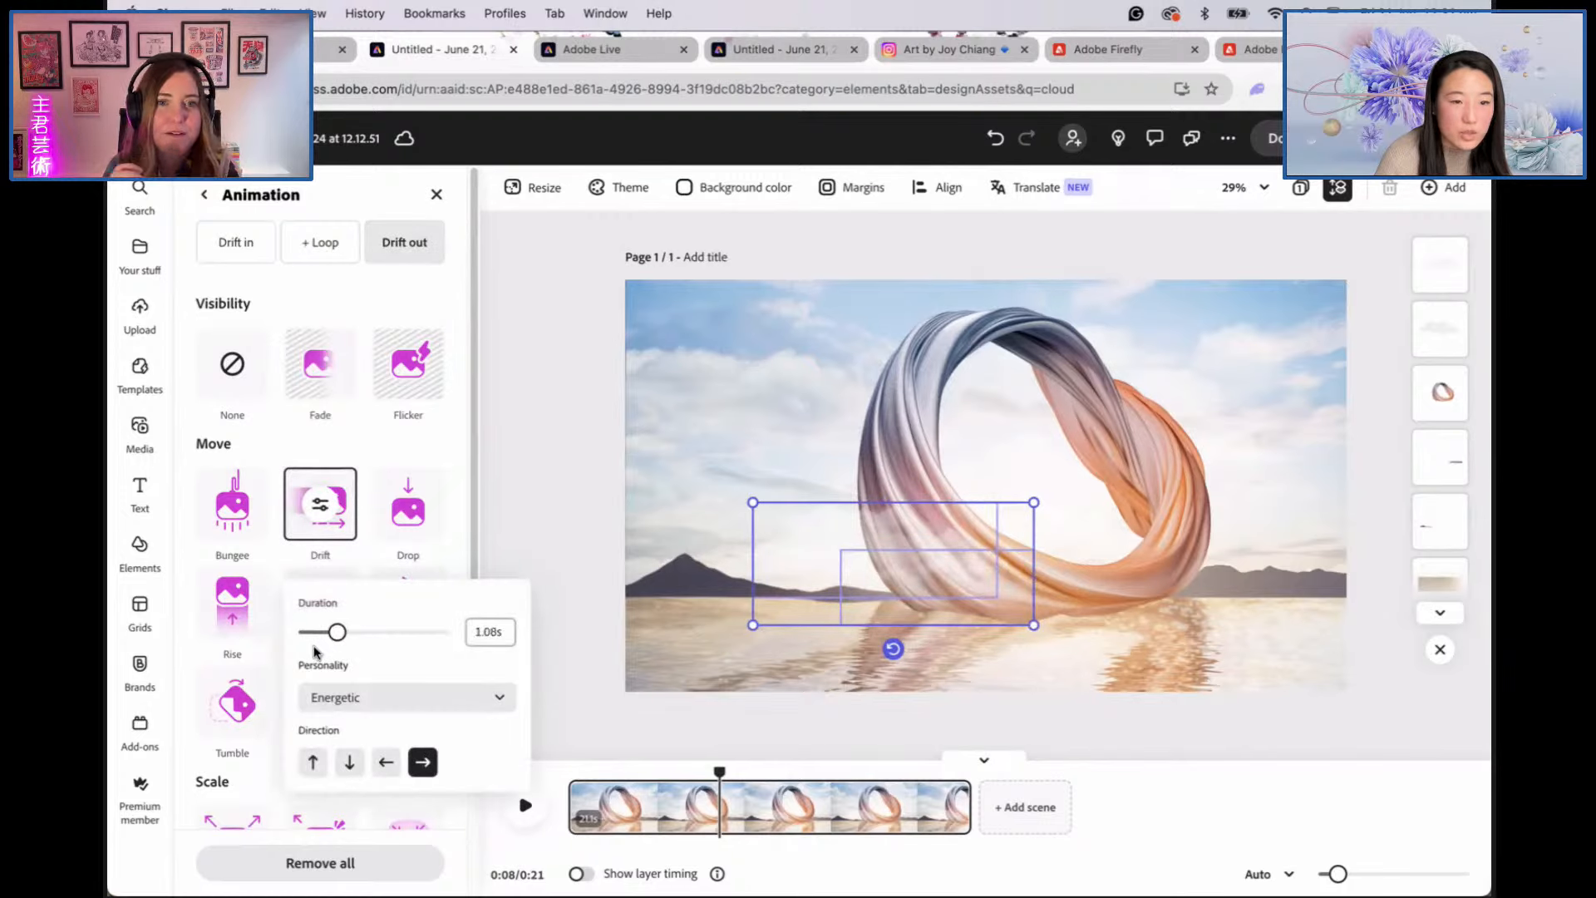
{"action": "left_click_drag", "start_coordinate": [331, 650], "coordinate": [307, 636]}
{"action": "left_click", "coordinate": [407, 697]}
{"action": "left_click", "coordinate": [337, 731]}
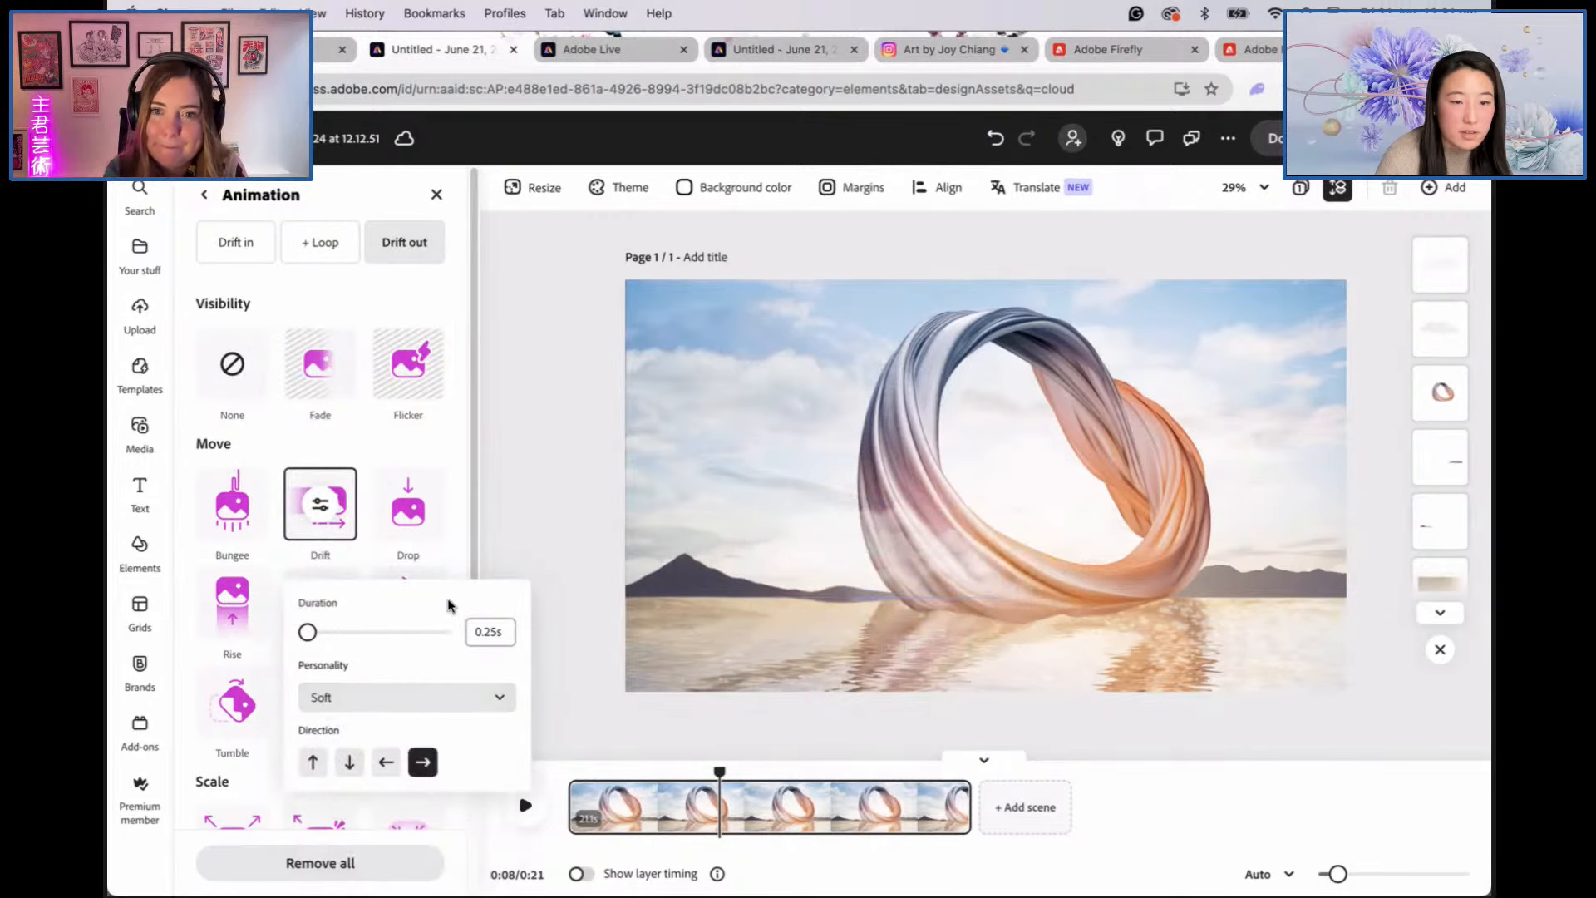
{"action": "left_click", "coordinate": [564, 572]}
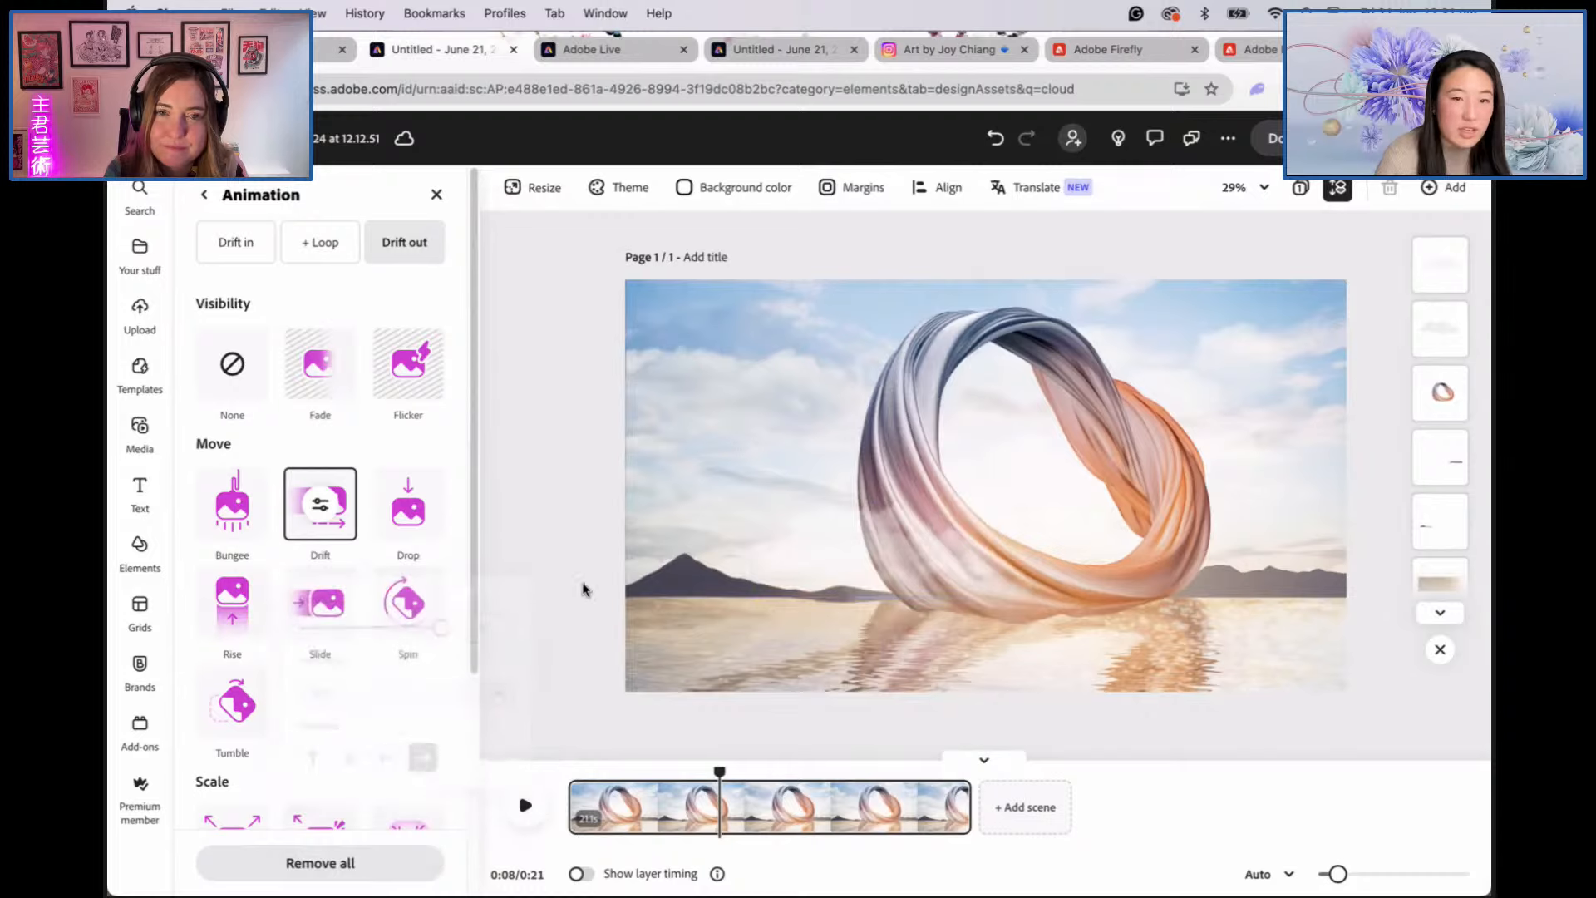
Step: Move both clouds slightly down and right over the ring's base and the water, previewing the animation before and after
{"action": "left_click", "coordinate": [525, 805]}
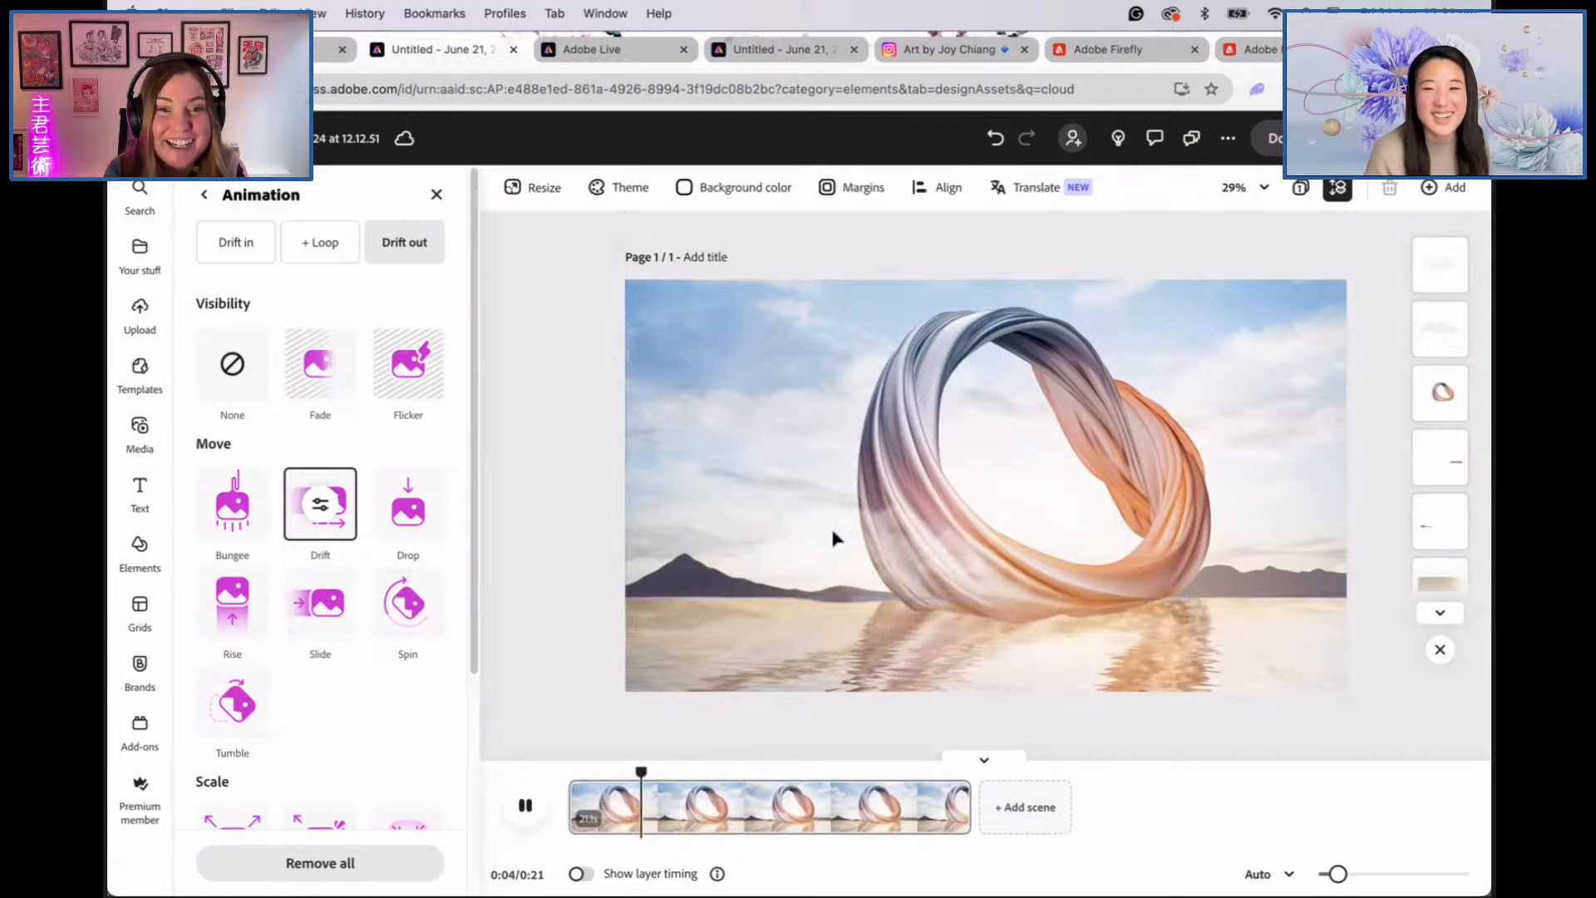
{"action": "left_click", "coordinate": [888, 554]}
{"action": "left_click_drag", "start_coordinate": [890, 559], "coordinate": [919, 586]}
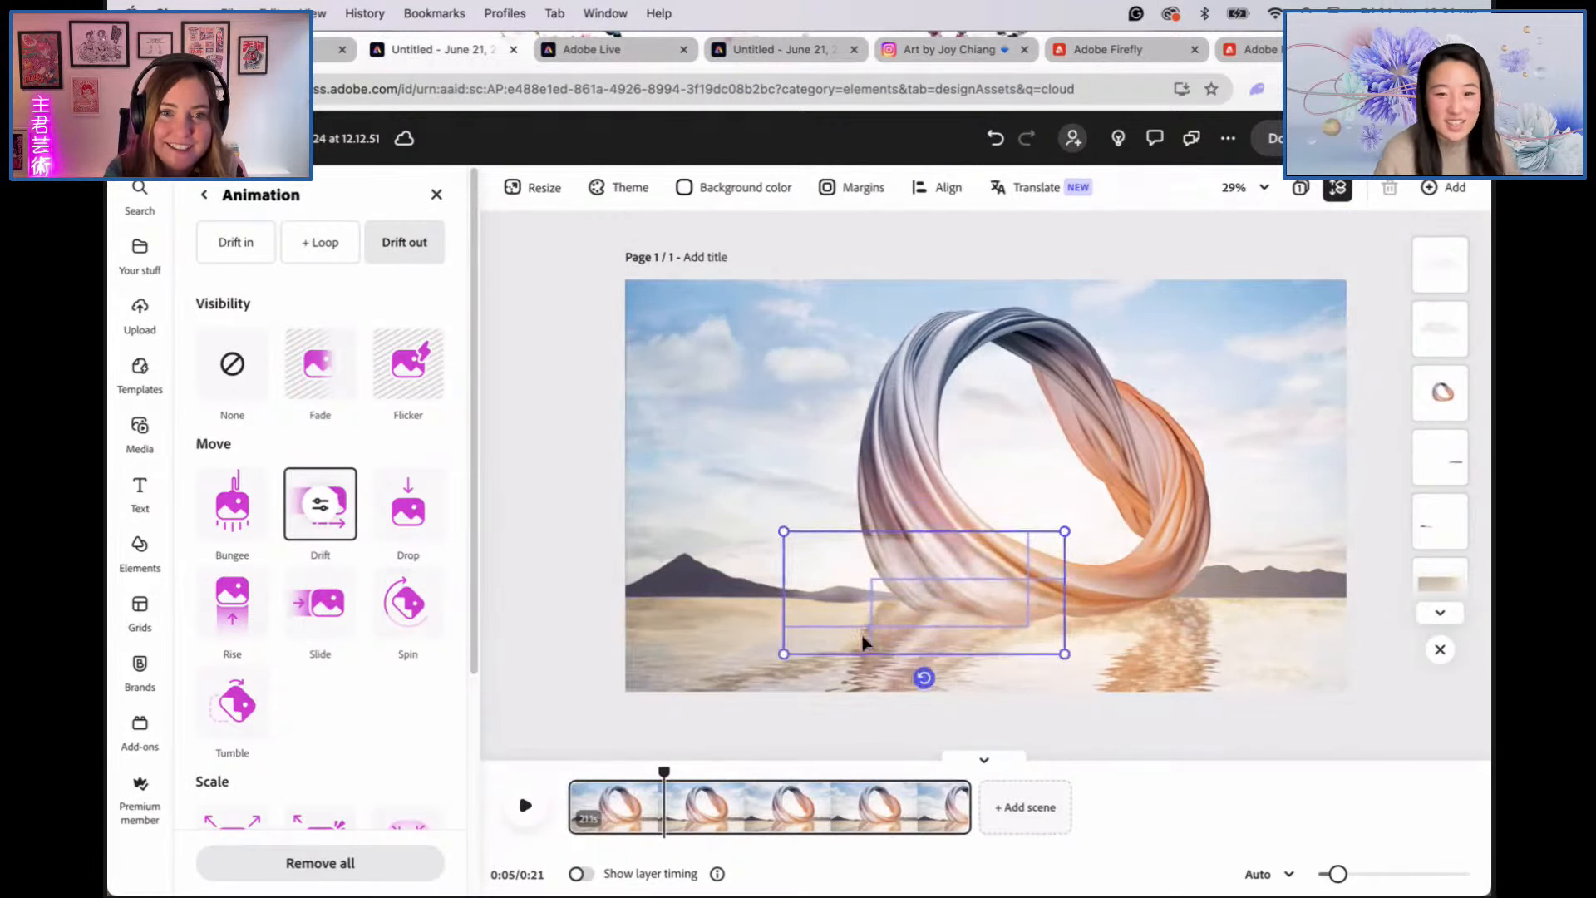
{"action": "left_click", "coordinate": [525, 804]}
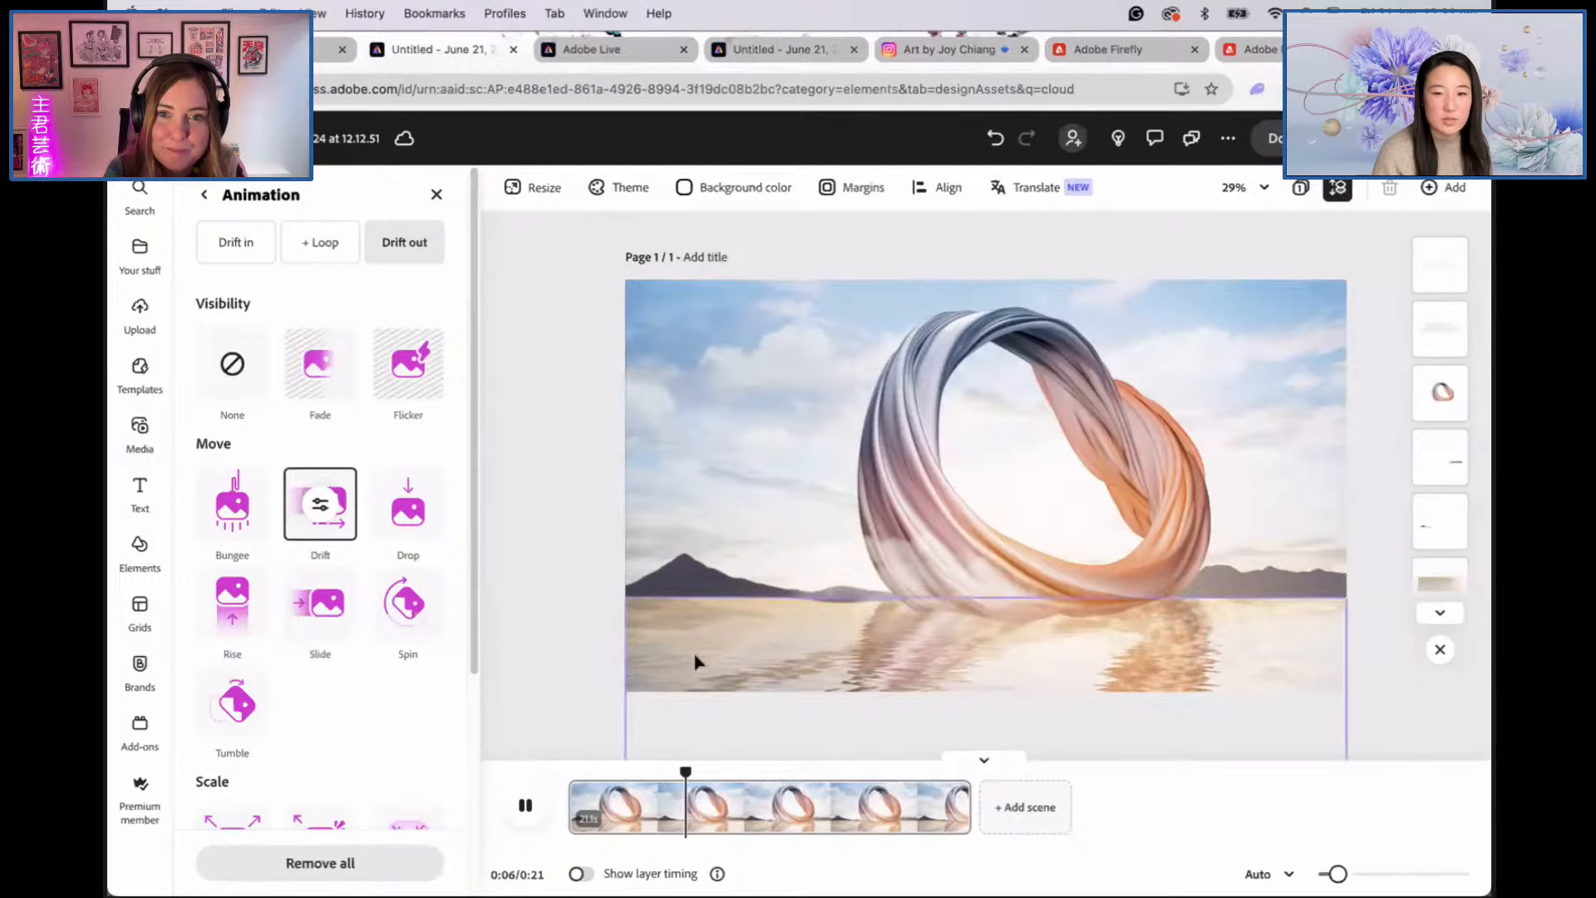
Step: Scrub through the timeline, shorten the scene to about 9 seconds, and play it from the start
{"action": "mouse_move", "coordinate": [716, 768]}
{"action": "left_mouse_down"}
{"action": "mouse_move", "coordinate": [582, 769]}
{"action": "mouse_move", "coordinate": [751, 782]}
{"action": "mouse_move", "coordinate": [708, 786]}
{"action": "left_mouse_up"}
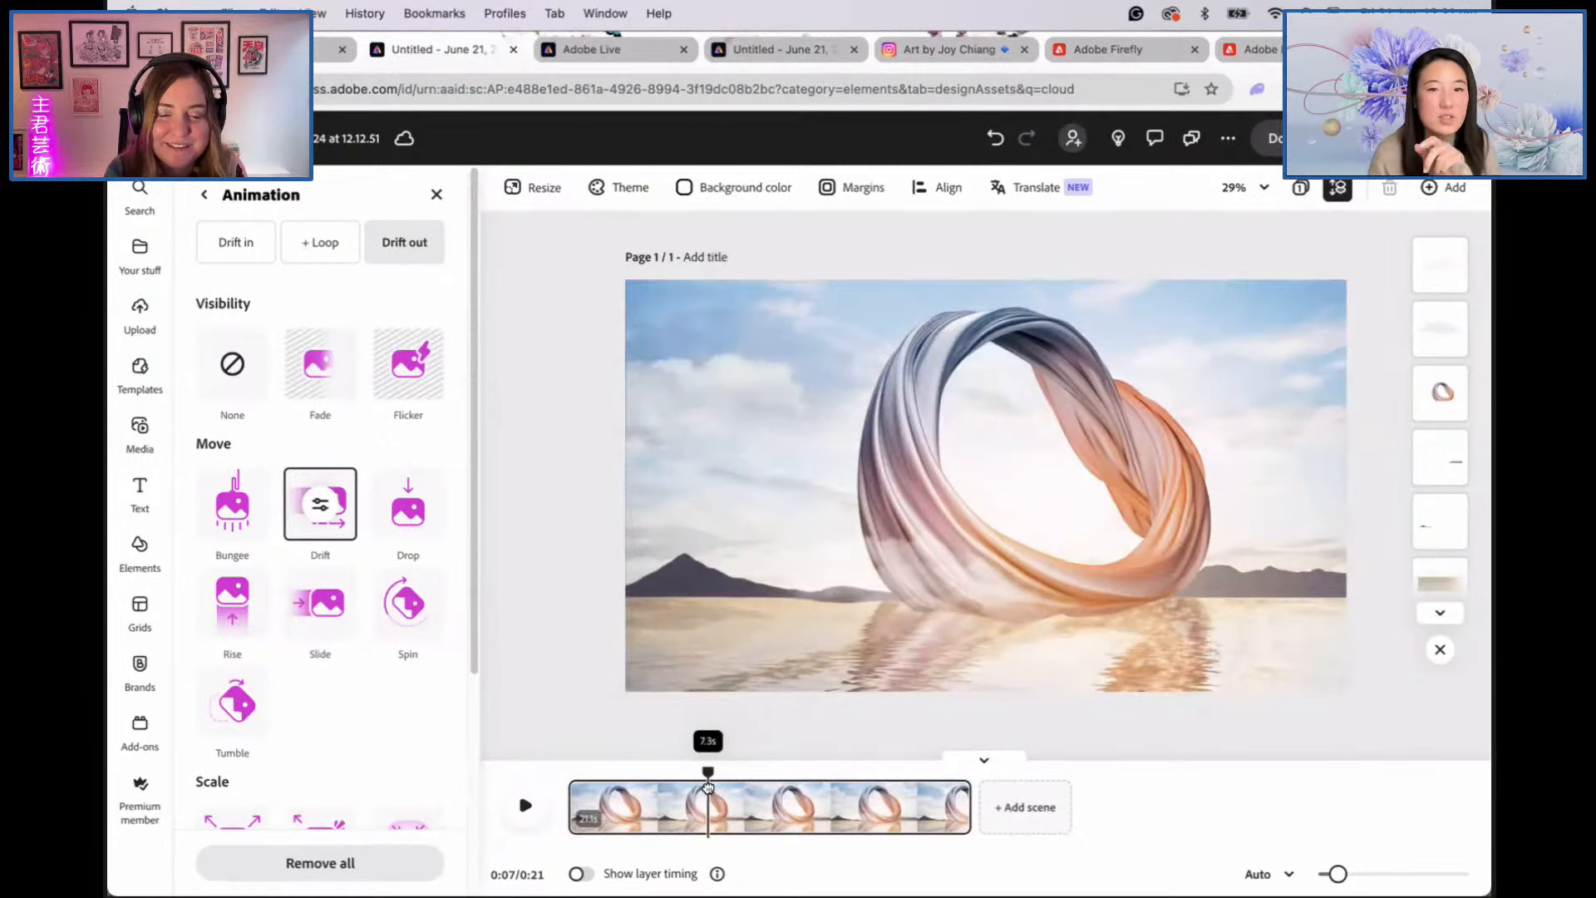
{"action": "left_click_drag", "start_coordinate": [858, 784], "coordinate": [674, 784]}
{"action": "left_click", "coordinate": [772, 797]}
{"action": "left_click", "coordinate": [746, 814]}
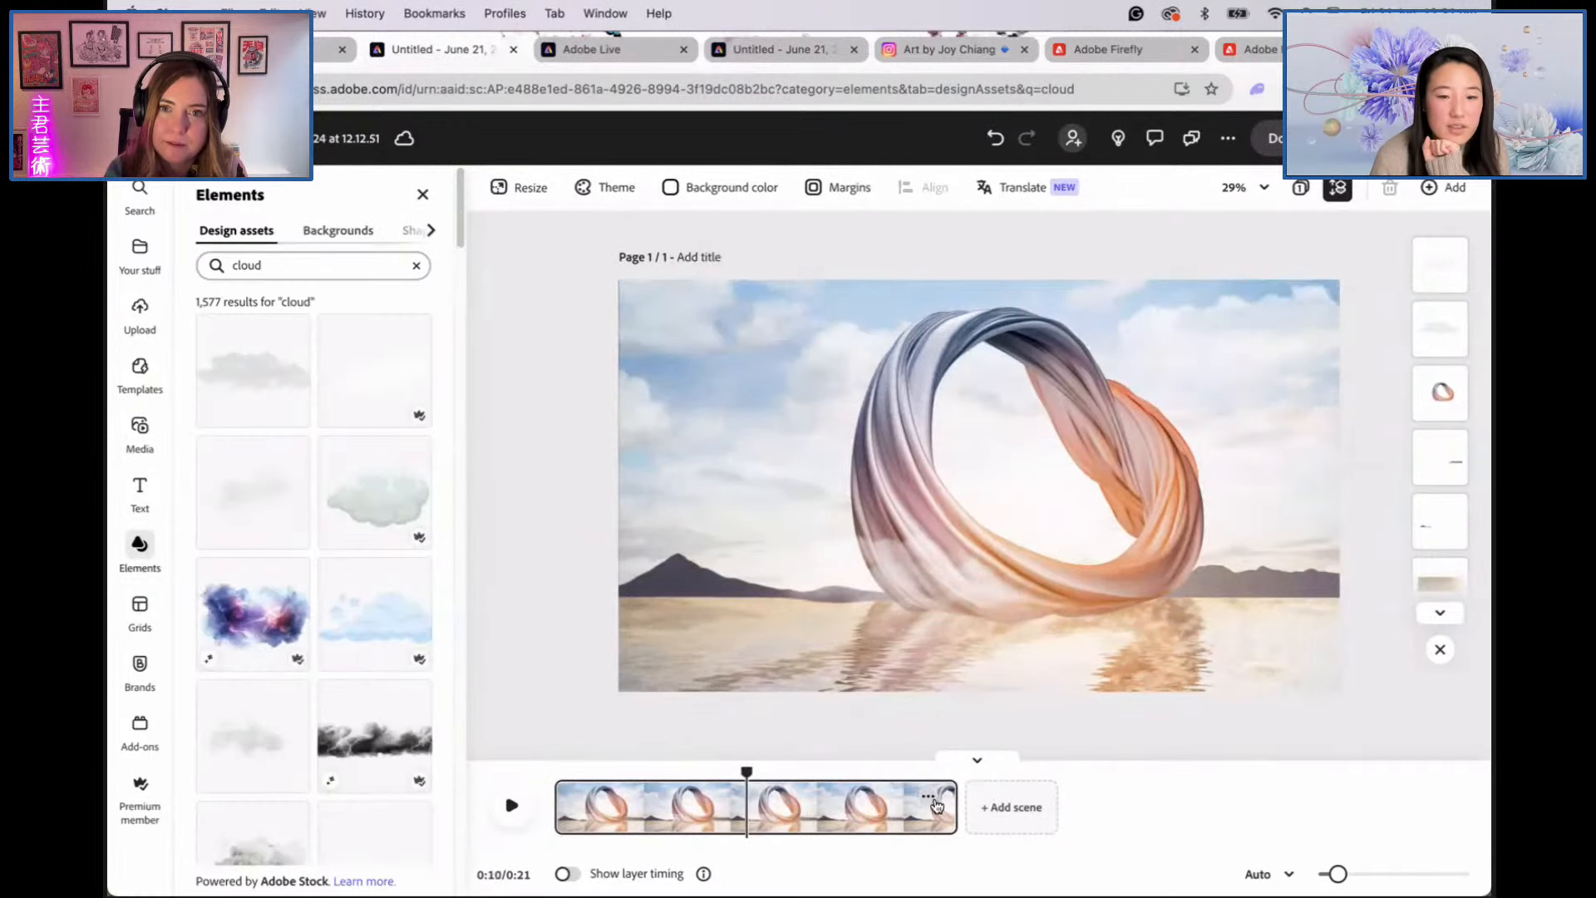
{"action": "left_click_drag", "start_coordinate": [952, 802], "coordinate": [724, 829]}
{"action": "left_click_drag", "start_coordinate": [728, 773], "coordinate": [537, 787]}
{"action": "key", "text": "space"}
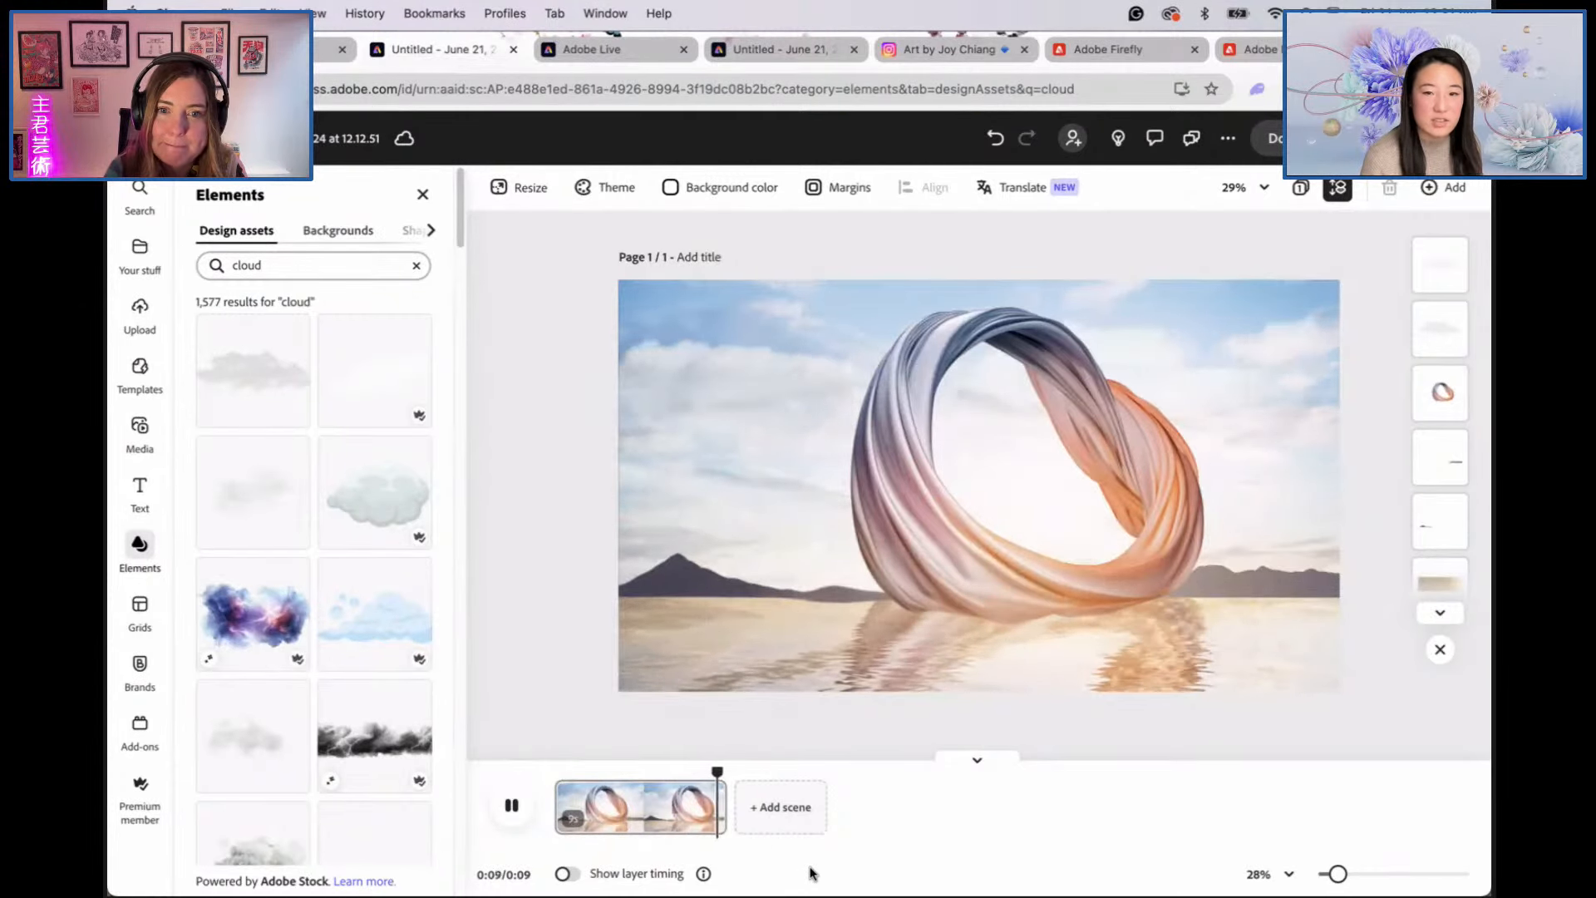
Step: Try a scene length of about 8 seconds with a preview, and extend the scene to about 10 seconds
{"action": "left_click", "coordinate": [829, 760]}
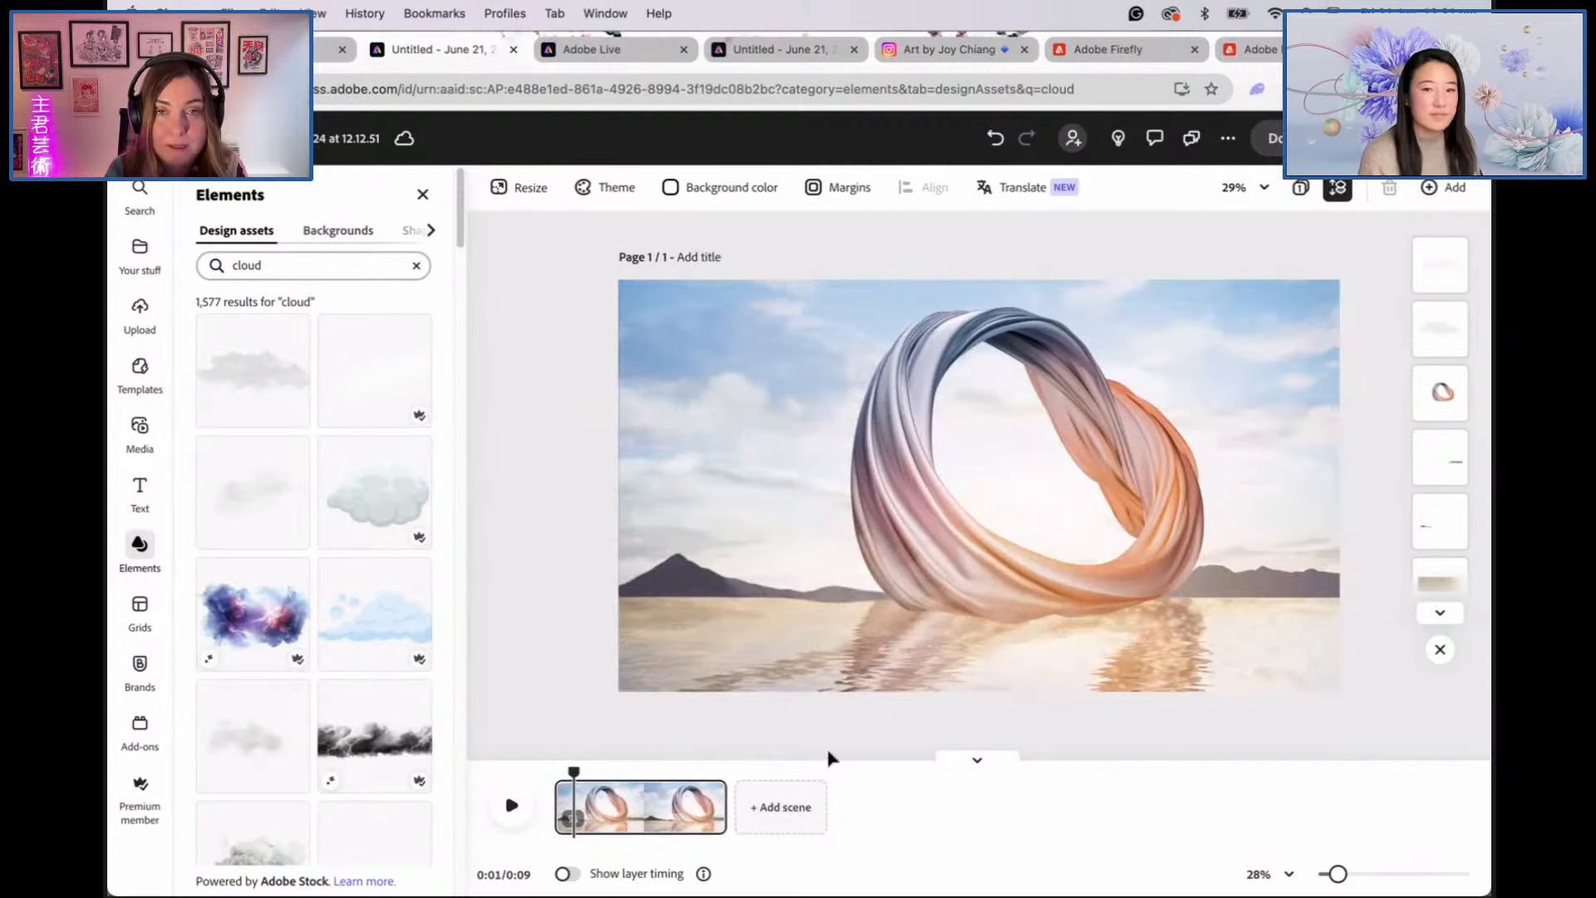
{"action": "left_click_drag", "start_coordinate": [575, 771], "coordinate": [633, 775]}
{"action": "left_click_drag", "start_coordinate": [710, 808], "coordinate": [573, 773]}
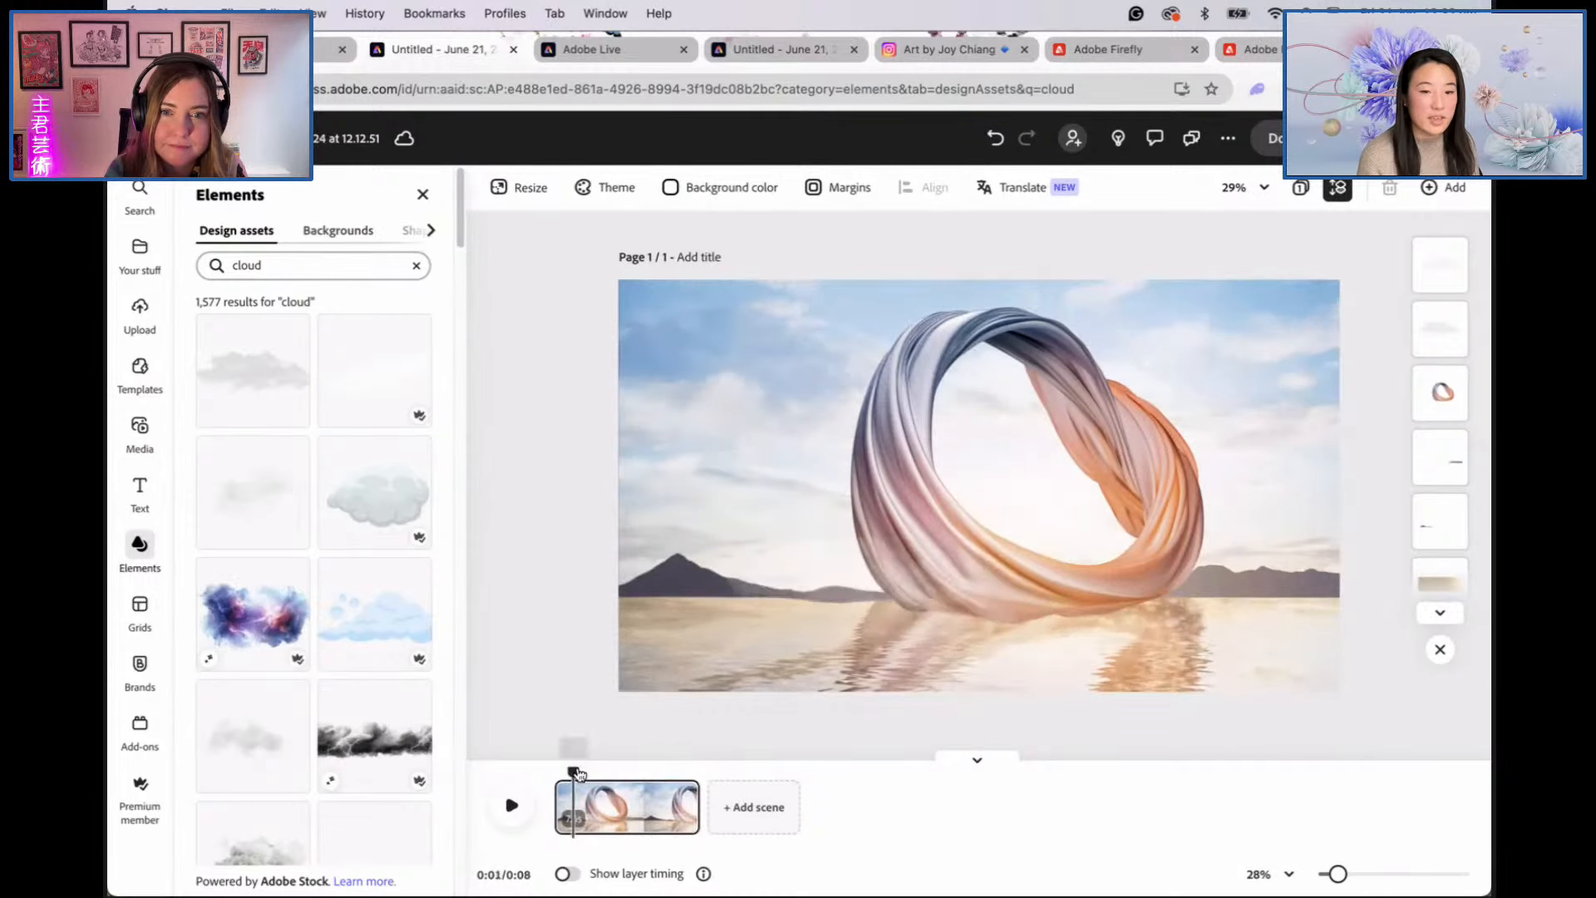
{"action": "key", "text": "space"}
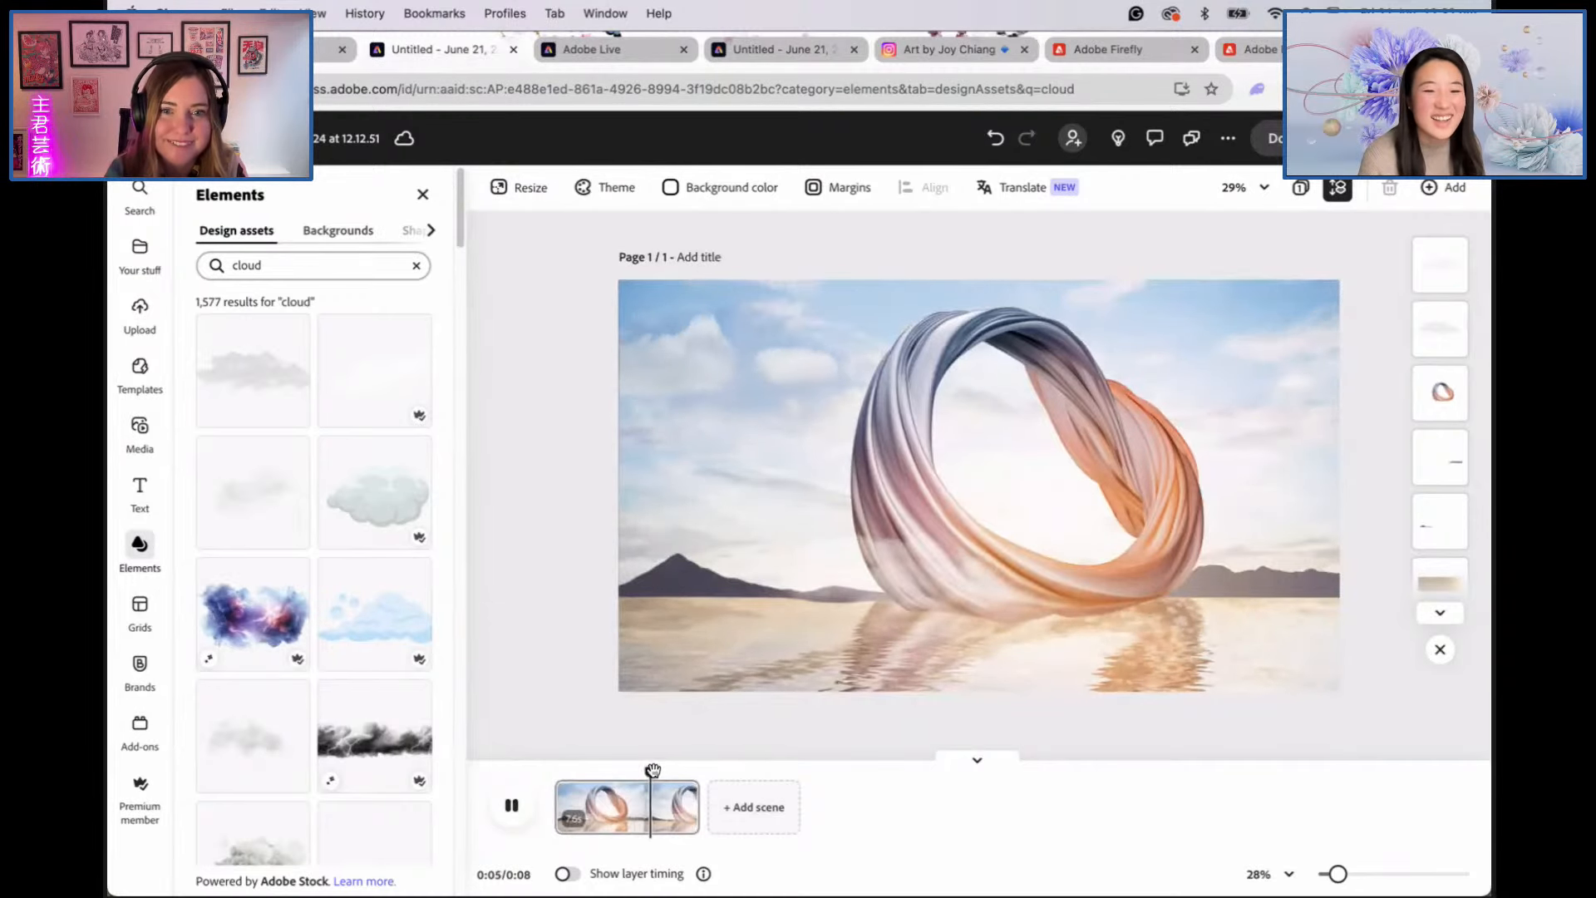
{"action": "left_click_drag", "start_coordinate": [654, 772], "coordinate": [711, 784]}
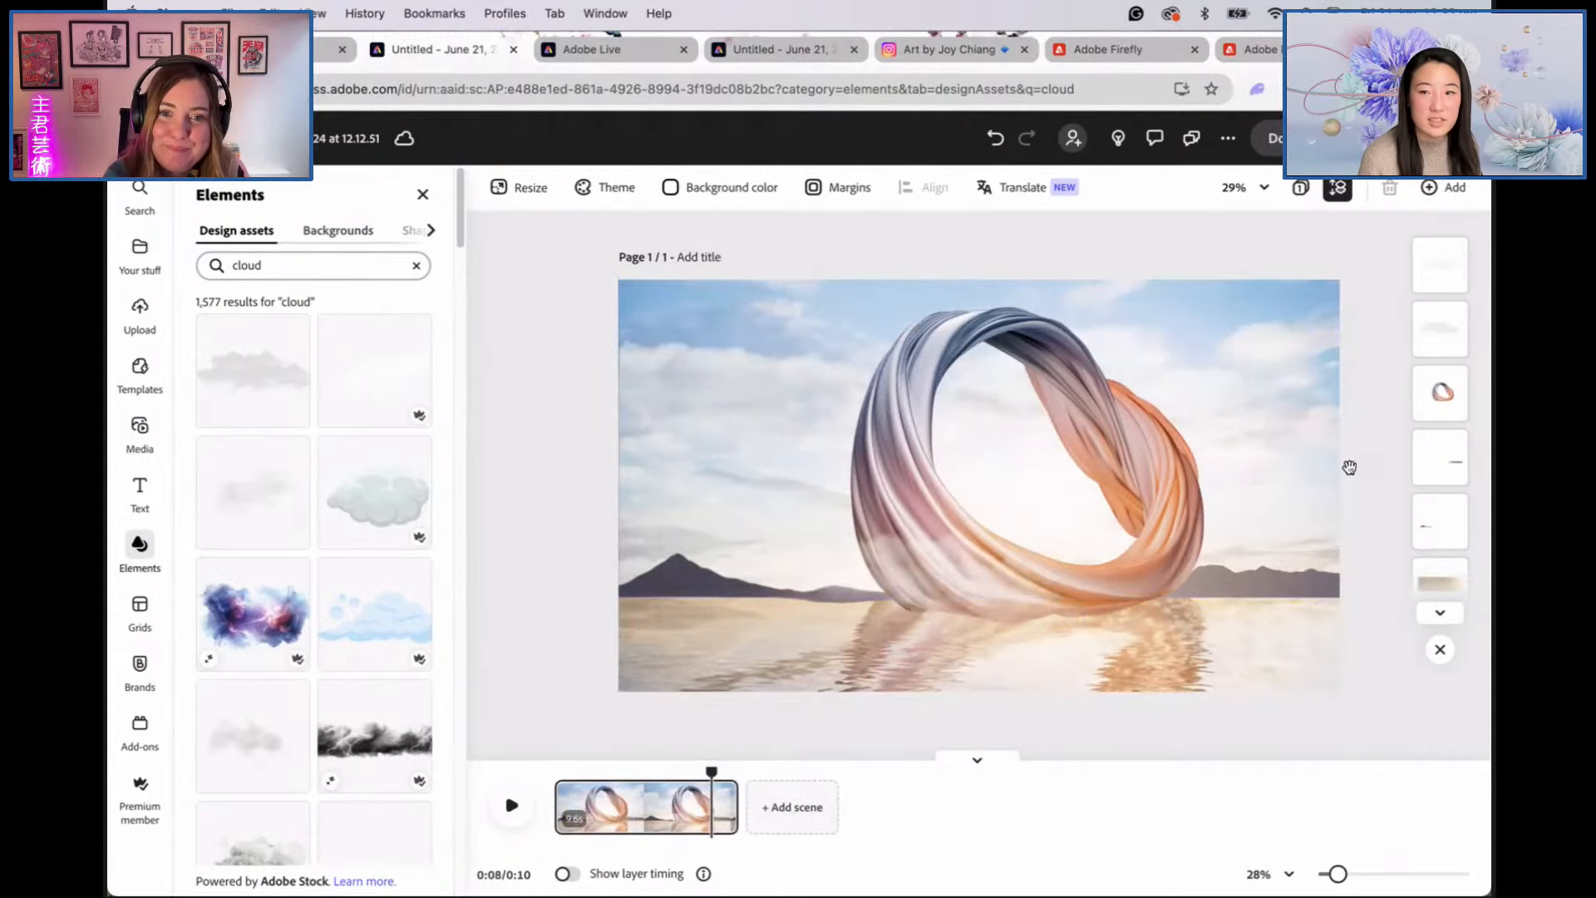
Step: Select both cloud images together at the ring's base
{"action": "left_click", "coordinate": [1461, 326]}
{"action": "left_click", "coordinate": [1446, 264]}
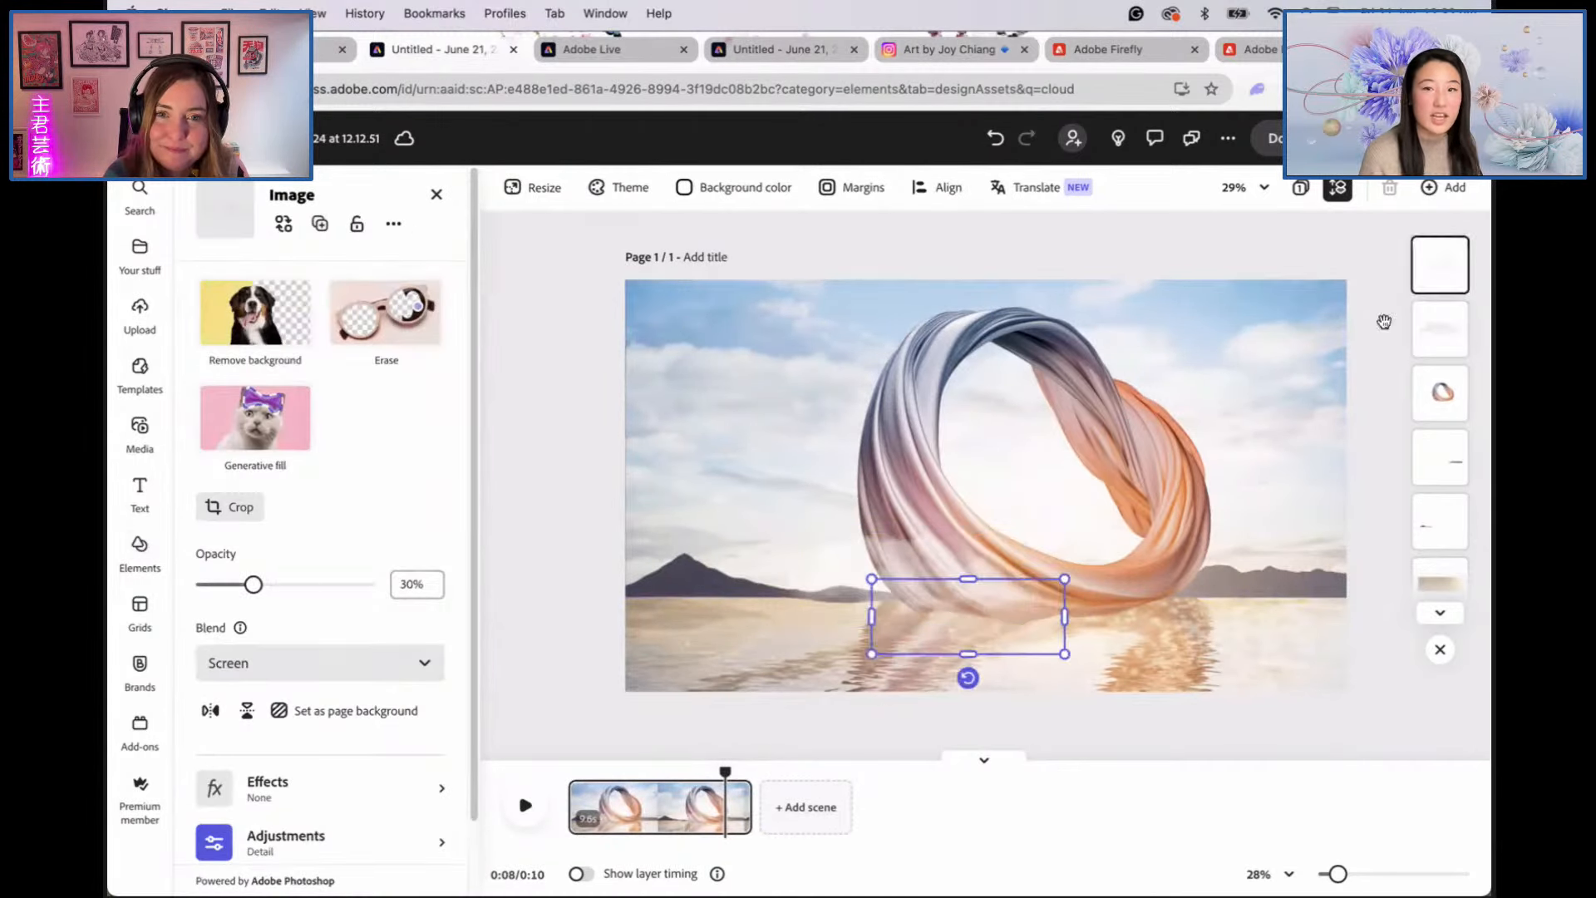
{"action": "left_click", "coordinate": [863, 595]}
{"action": "left_click", "coordinate": [964, 625], "text": "shift"}
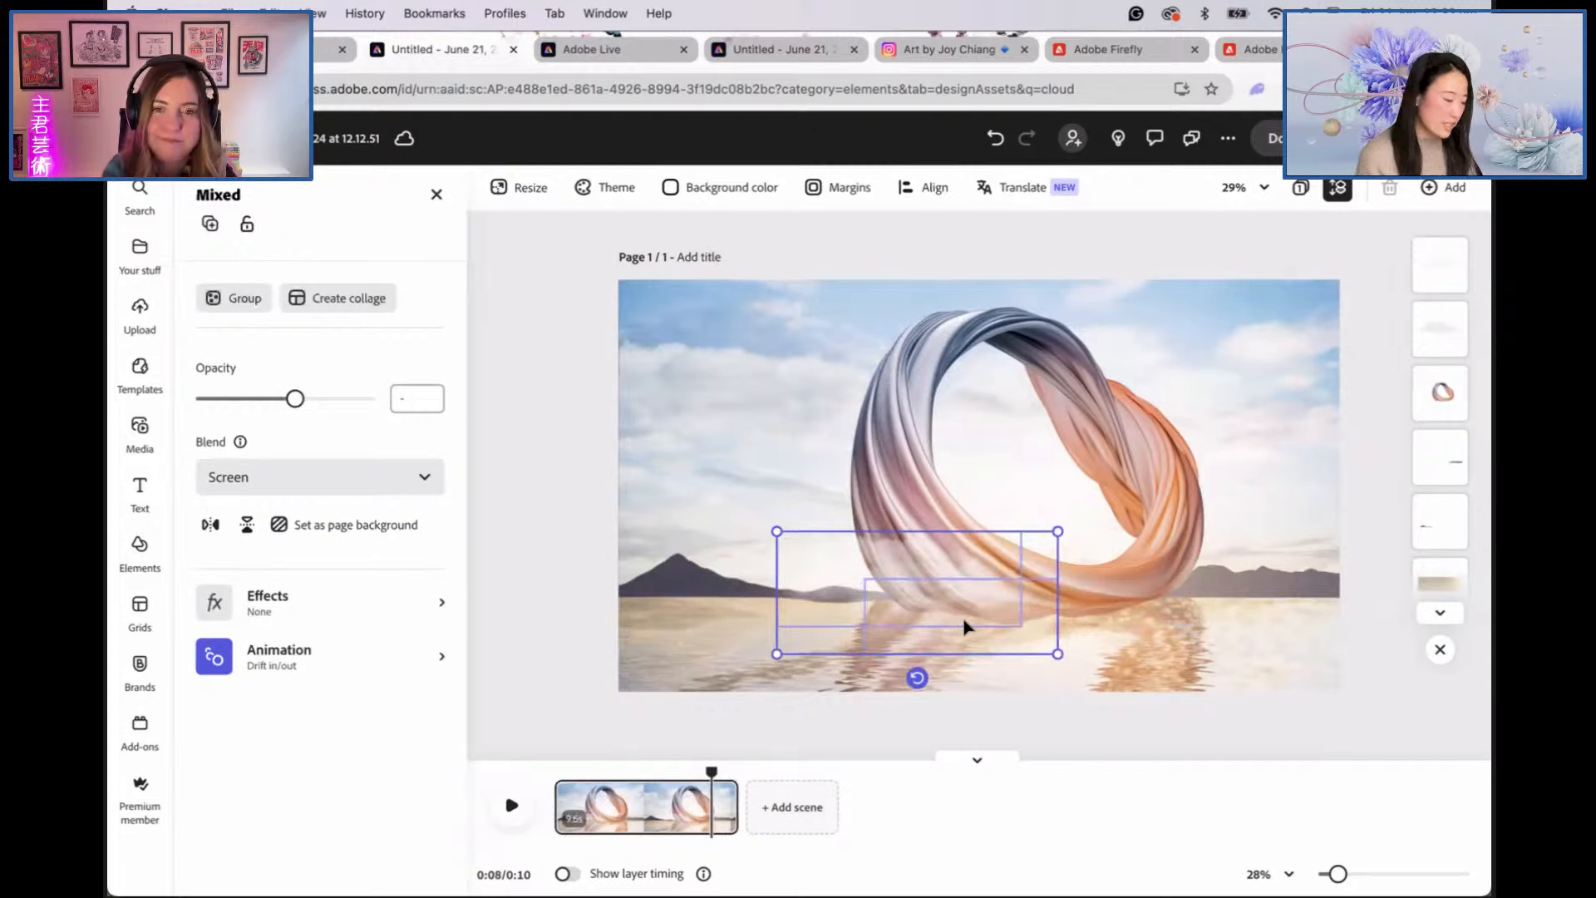
Step: Duplicate the two selected clouds and move the copies over the lower right side of the ring
{"action": "right_click", "coordinate": [954, 597]}
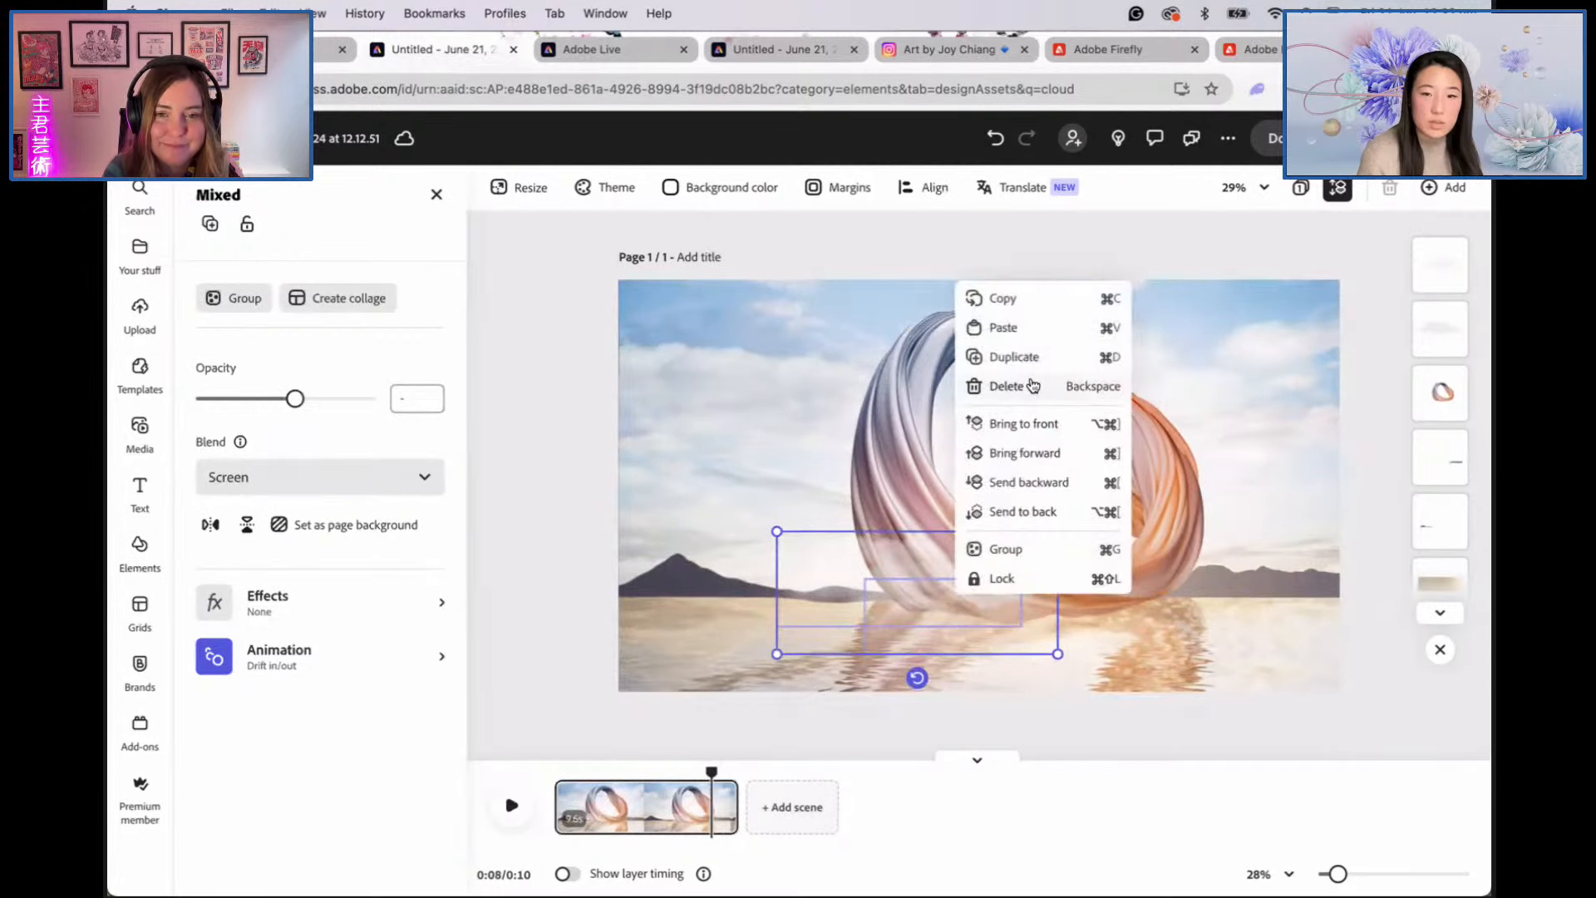
{"action": "left_click", "coordinate": [1019, 357]}
{"action": "left_click_drag", "start_coordinate": [955, 606], "coordinate": [1151, 494]}
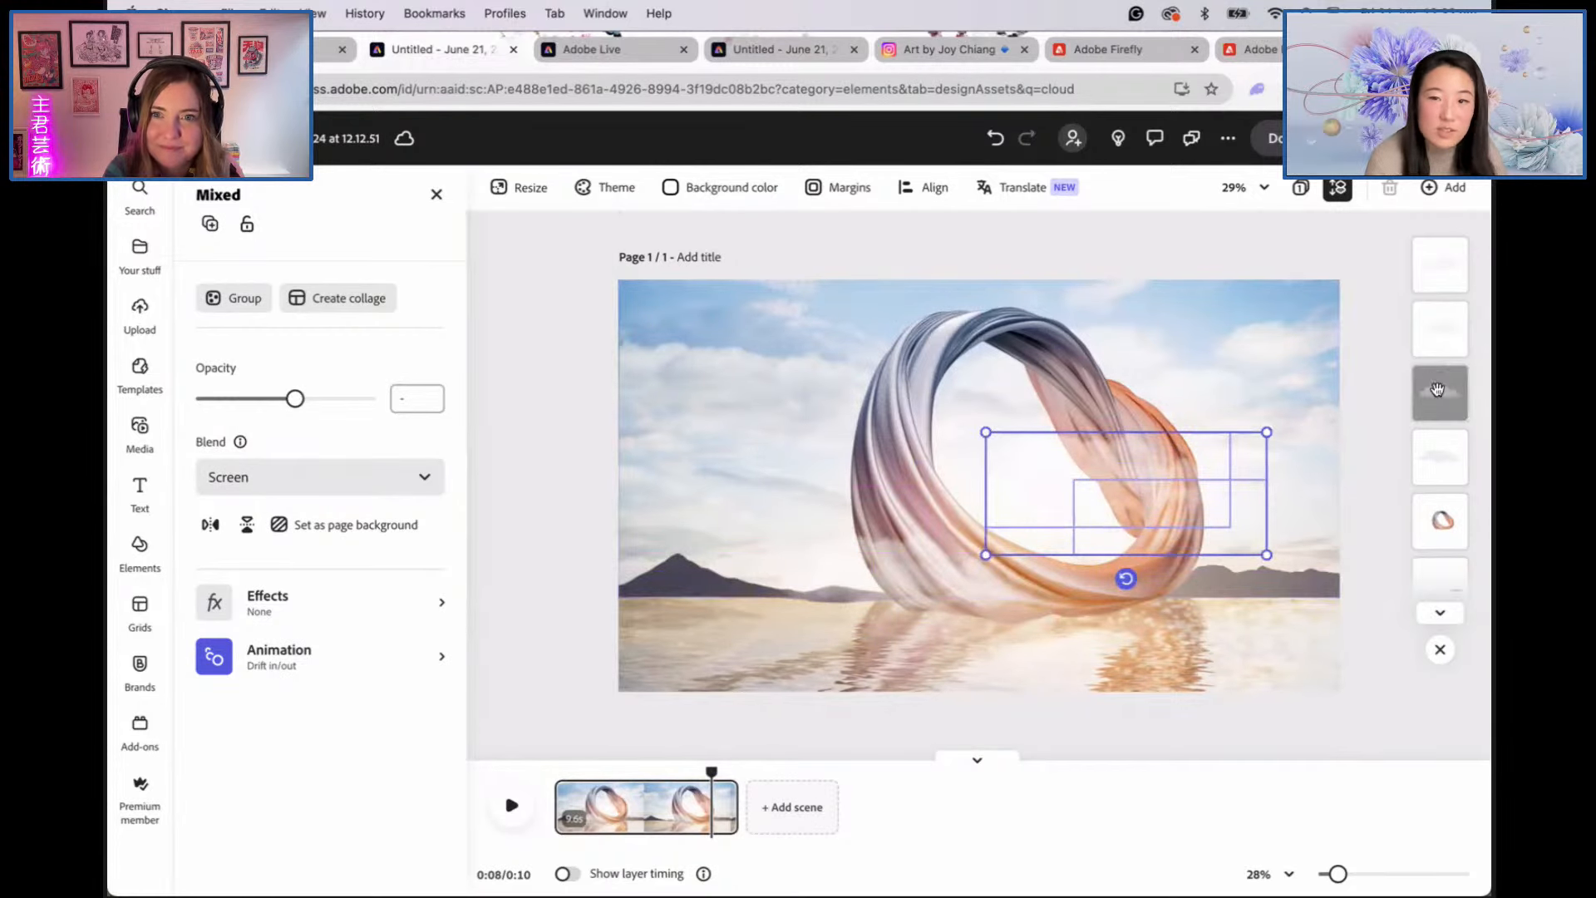
Step: Reposition the two copied clouds individually across the ring's right side and move their layers directly above the ring
{"action": "left_click", "coordinate": [1372, 469]}
{"action": "left_click", "coordinate": [1184, 469]}
{"action": "left_click_drag", "start_coordinate": [1443, 374], "coordinate": [1445, 394]}
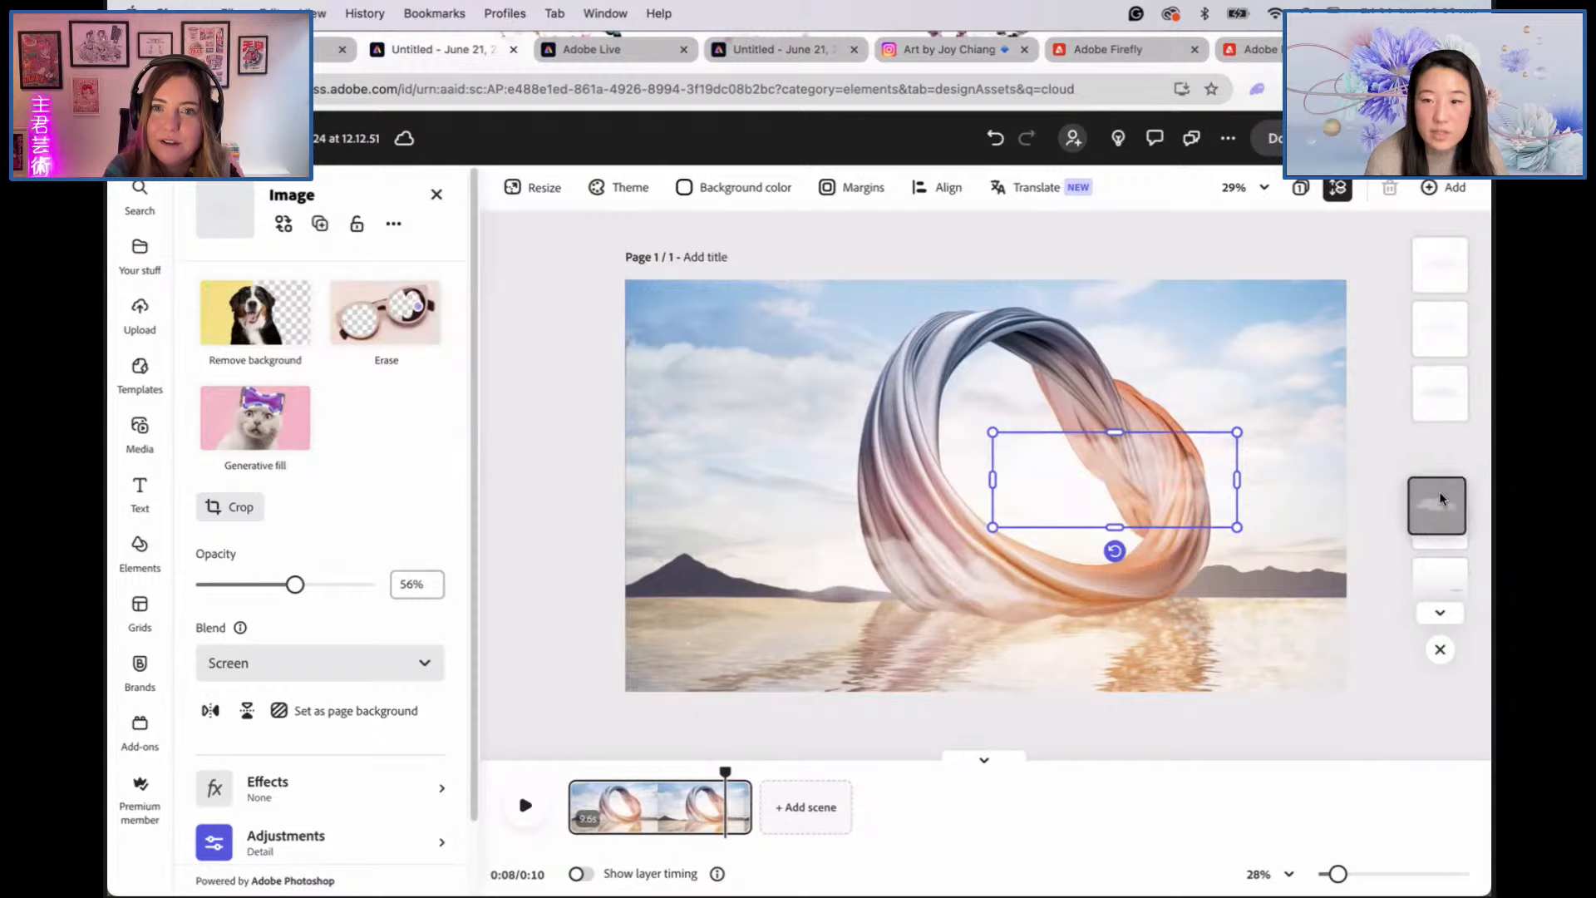
{"action": "left_click_drag", "start_coordinate": [1444, 511], "coordinate": [1449, 398]}
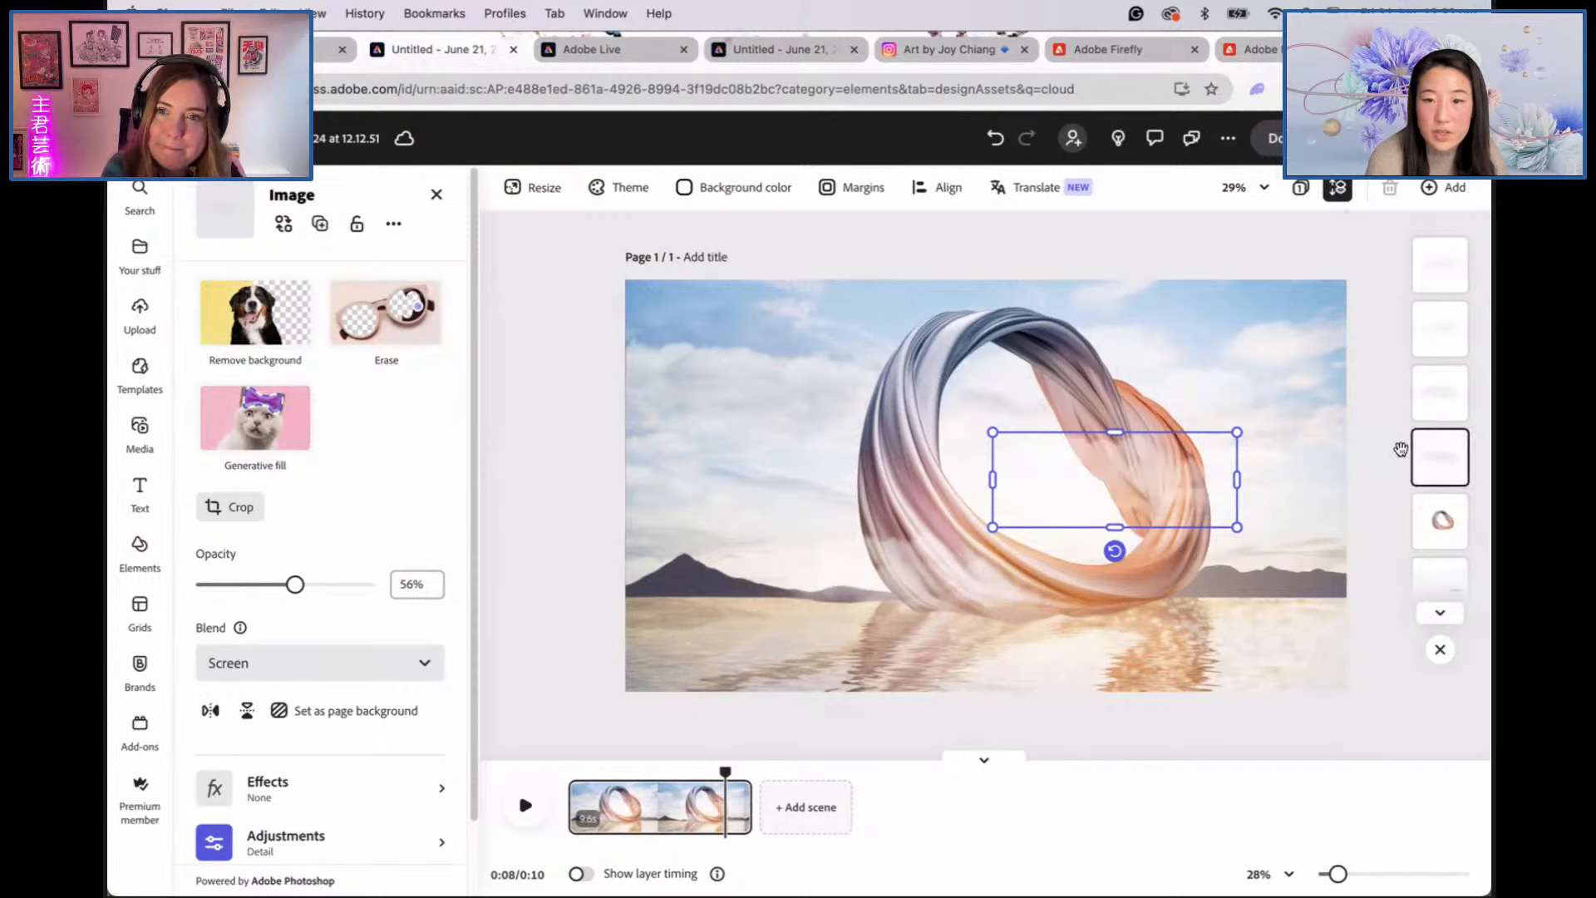
{"action": "left_click_drag", "start_coordinate": [1146, 476], "coordinate": [1219, 493]}
{"action": "left_click", "coordinate": [1454, 303]}
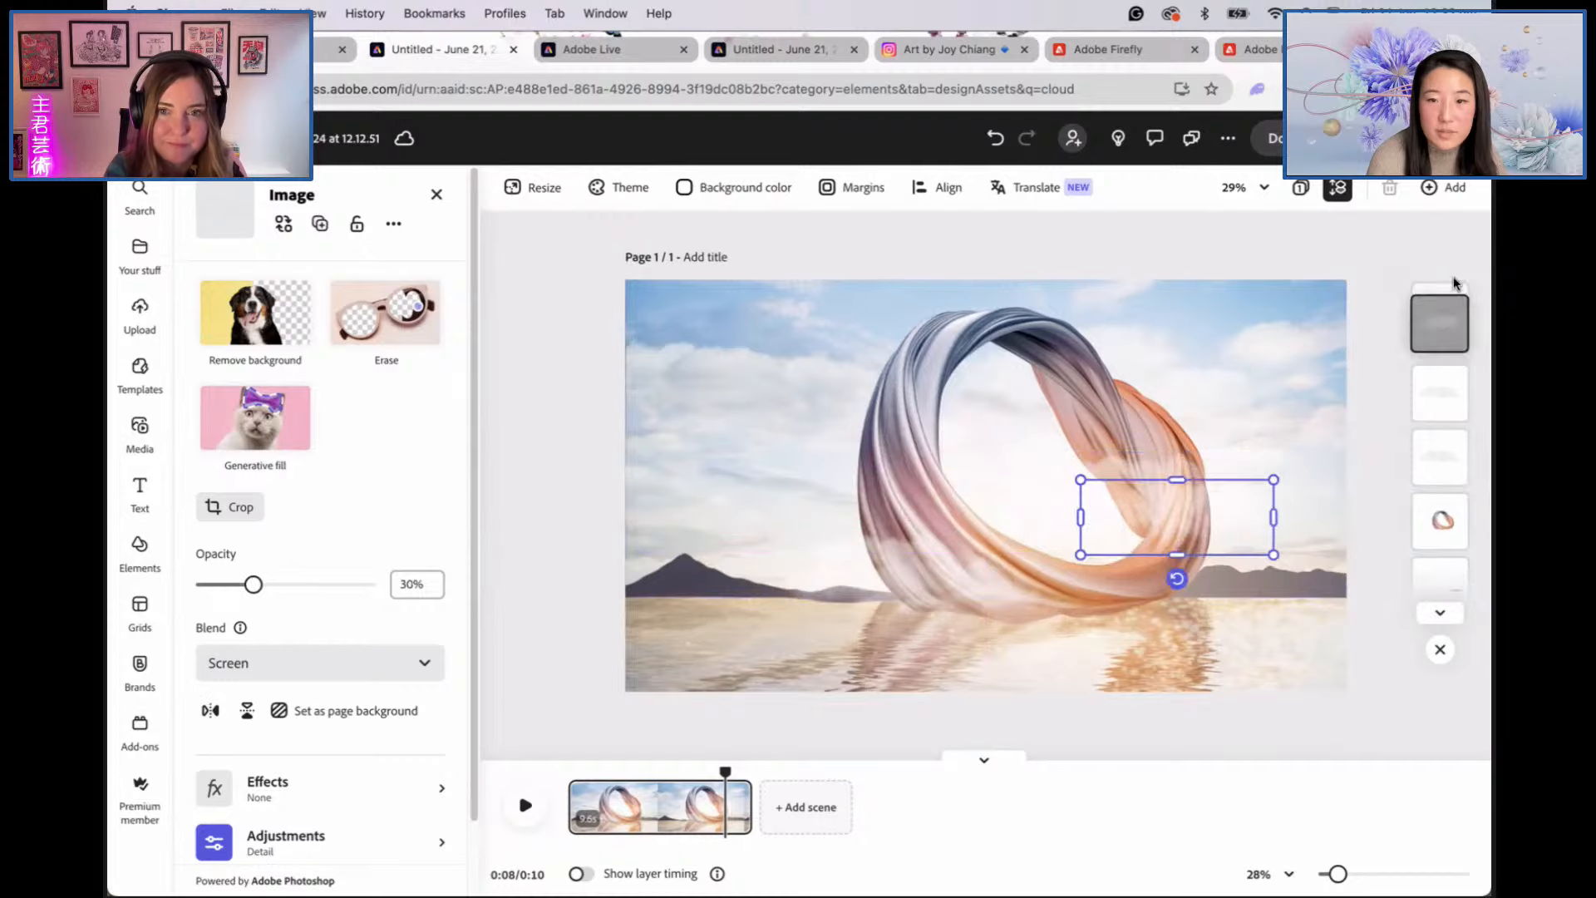
{"action": "left_click_drag", "start_coordinate": [1211, 511], "coordinate": [1156, 509]}
Step: Duplicate the ring image and crop the copy from the right and above so its lower-left part remains
{"action": "left_click", "coordinate": [911, 400]}
{"action": "right_click", "coordinate": [912, 403]}
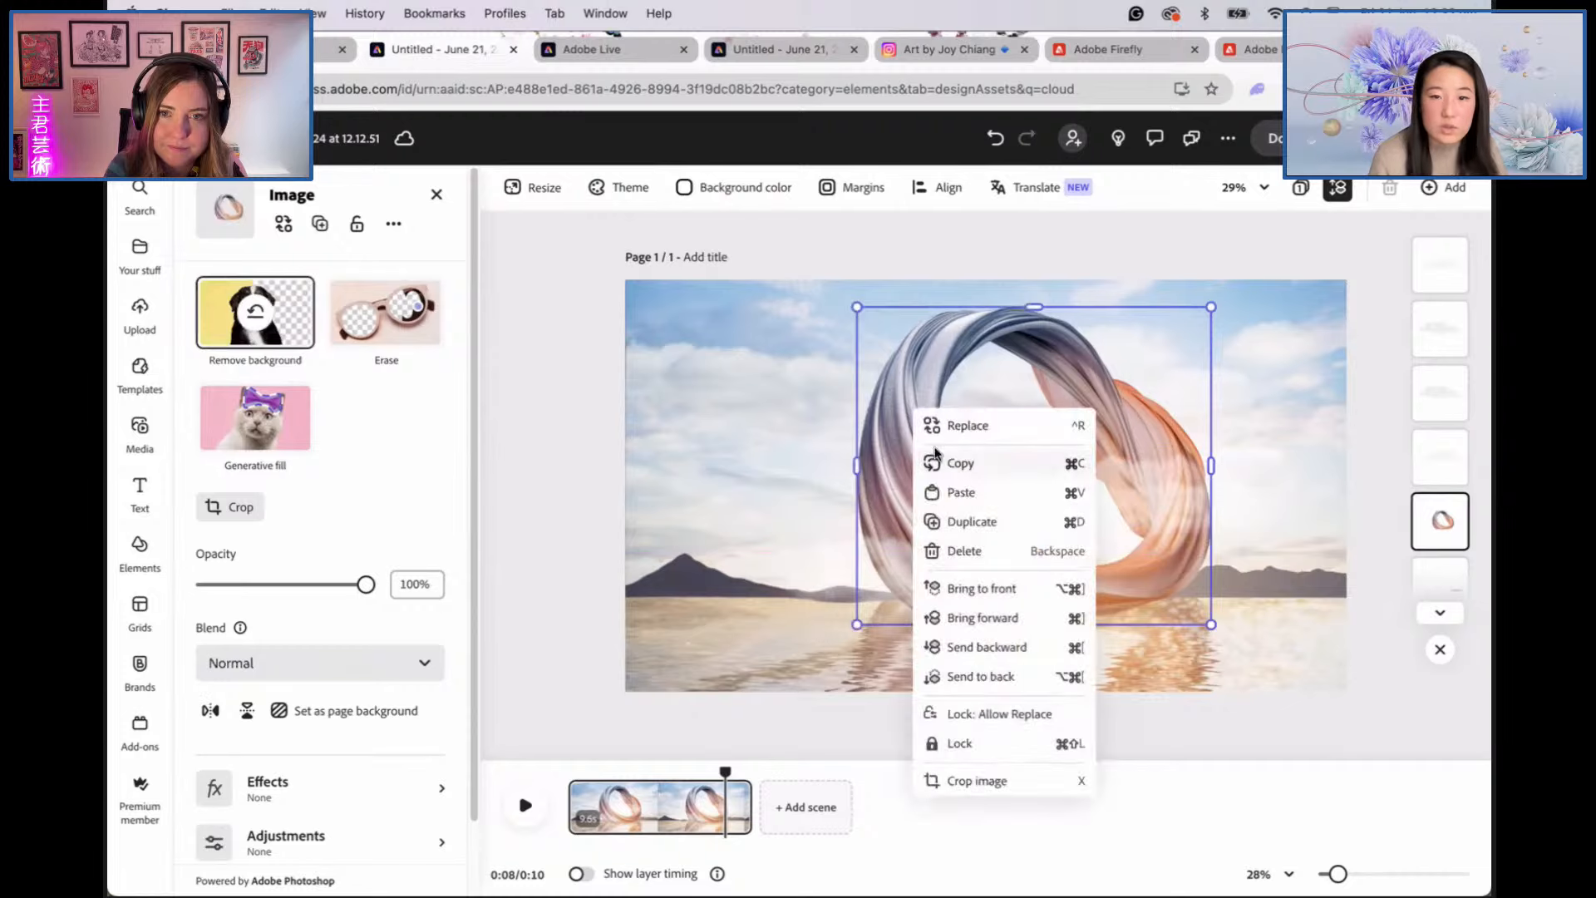
{"action": "left_click", "coordinate": [956, 520]}
{"action": "left_click_drag", "start_coordinate": [1112, 396], "coordinate": [1101, 387]}
{"action": "mouse_move", "coordinate": [1048, 309]}
{"action": "left_mouse_down"}
{"action": "mouse_move", "coordinate": [1058, 538]}
{"action": "mouse_move", "coordinate": [1054, 308]}
{"action": "left_mouse_up"}
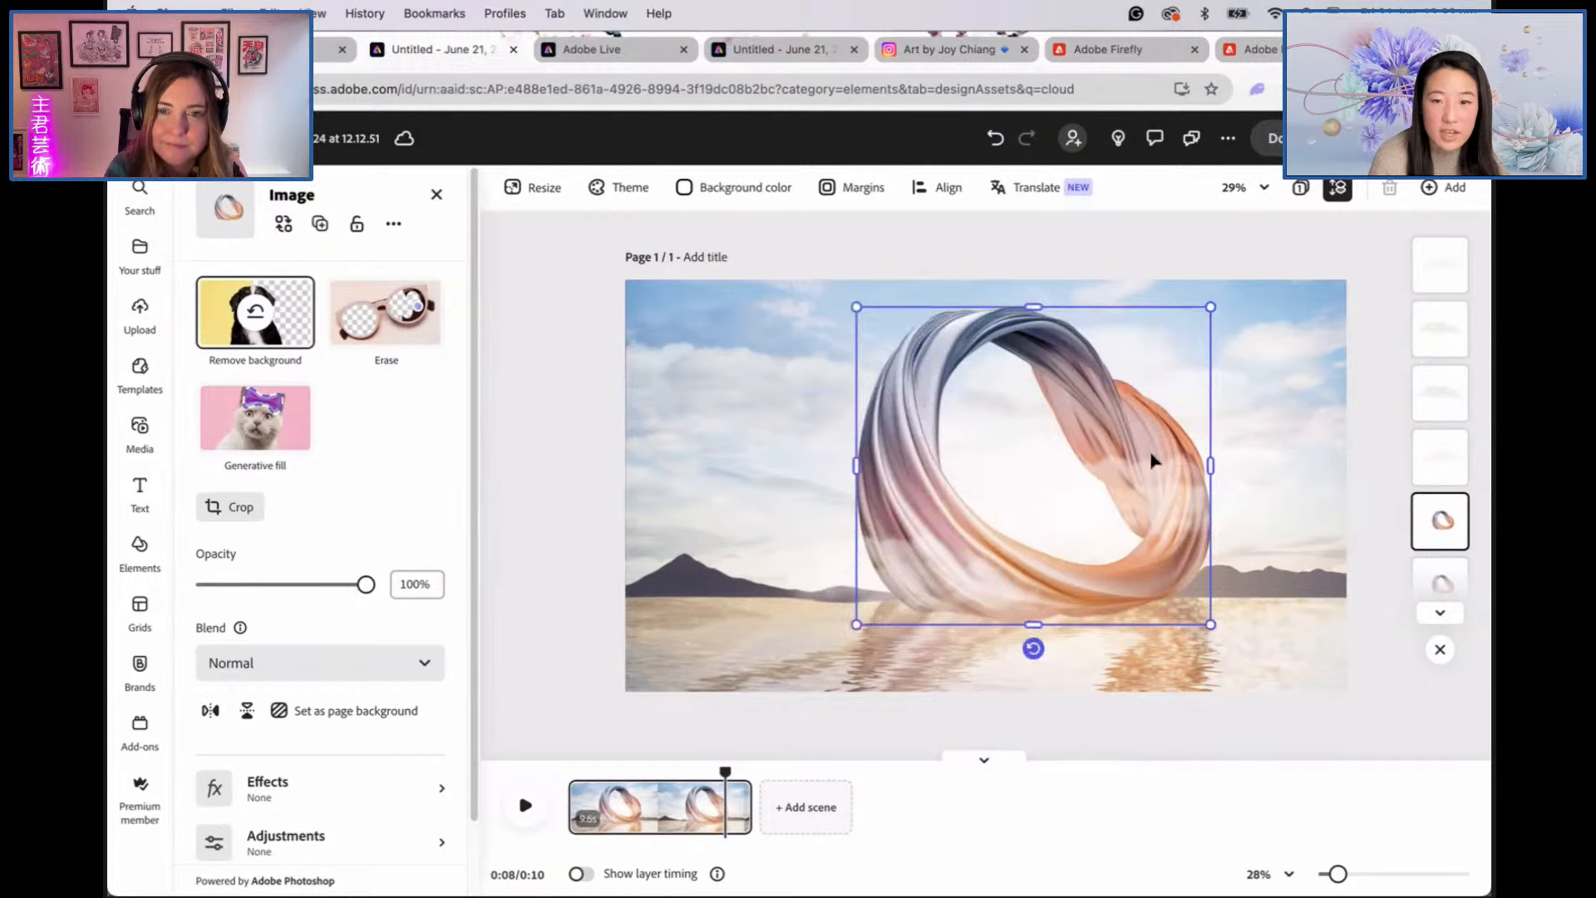
{"action": "left_click_drag", "start_coordinate": [1211, 465], "coordinate": [1082, 499]}
{"action": "left_click_drag", "start_coordinate": [971, 306], "coordinate": [962, 366]}
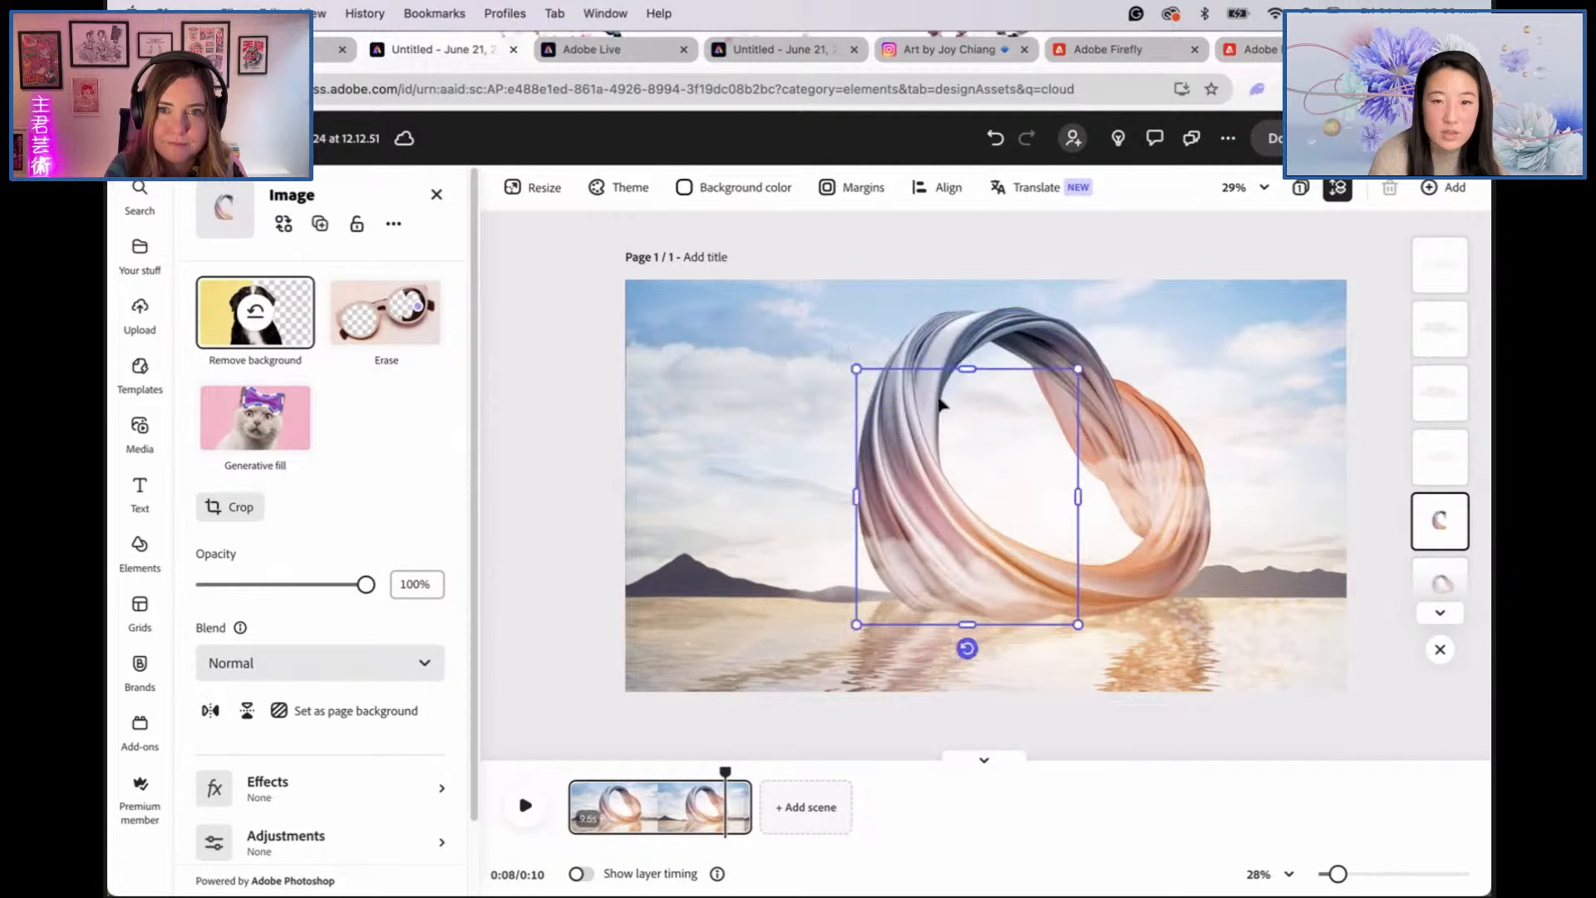
Step: Layer the 56% opacity cloud copy between the two ring images, scale it down, and place it inside the ring's opening
{"action": "left_click", "coordinate": [1153, 501]}
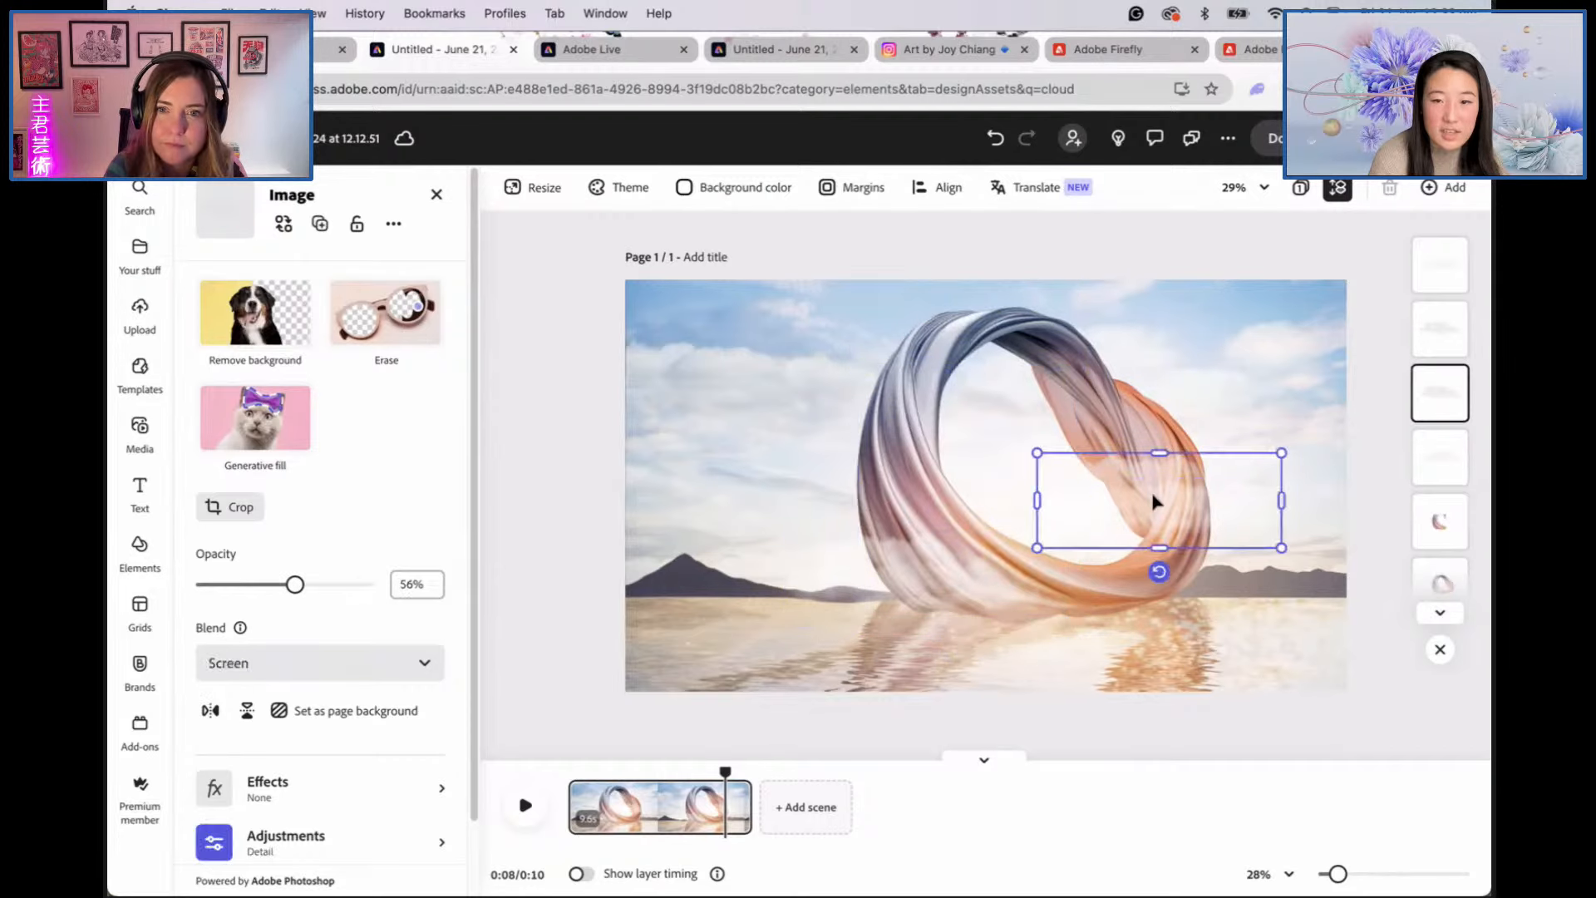
{"action": "left_click_drag", "start_coordinate": [1197, 512], "coordinate": [1067, 507]}
{"action": "left_click_drag", "start_coordinate": [1440, 393], "coordinate": [1436, 502]}
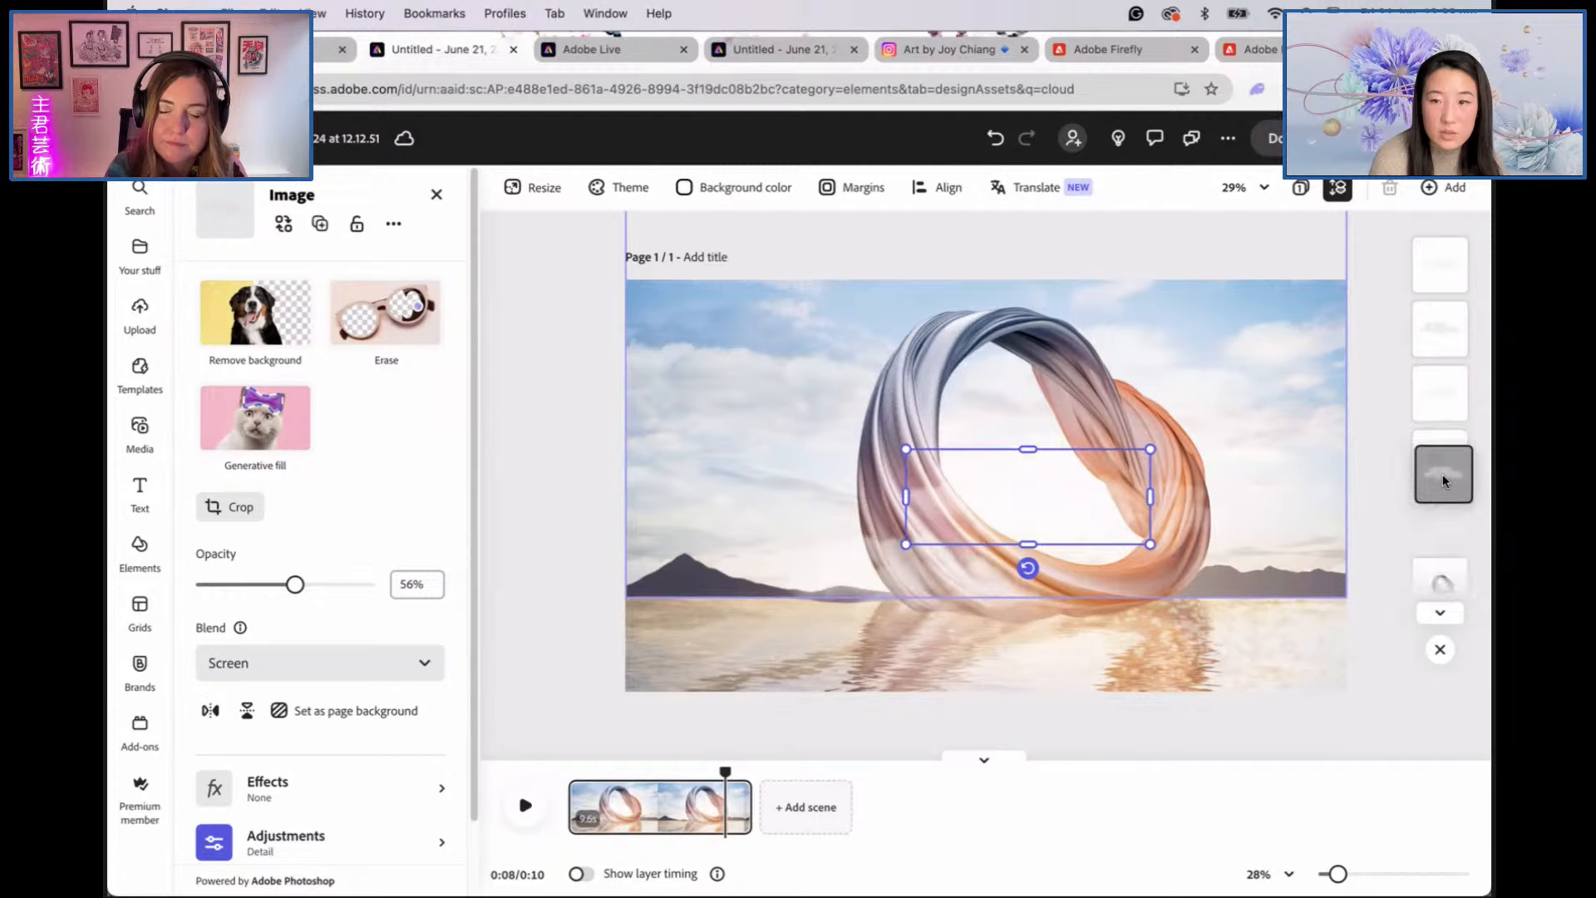
{"action": "left_click_drag", "start_coordinate": [1441, 500], "coordinate": [1440, 496]}
{"action": "left_click_drag", "start_coordinate": [1062, 485], "coordinate": [1030, 470]}
{"action": "left_click_drag", "start_coordinate": [1439, 459], "coordinate": [1436, 510]}
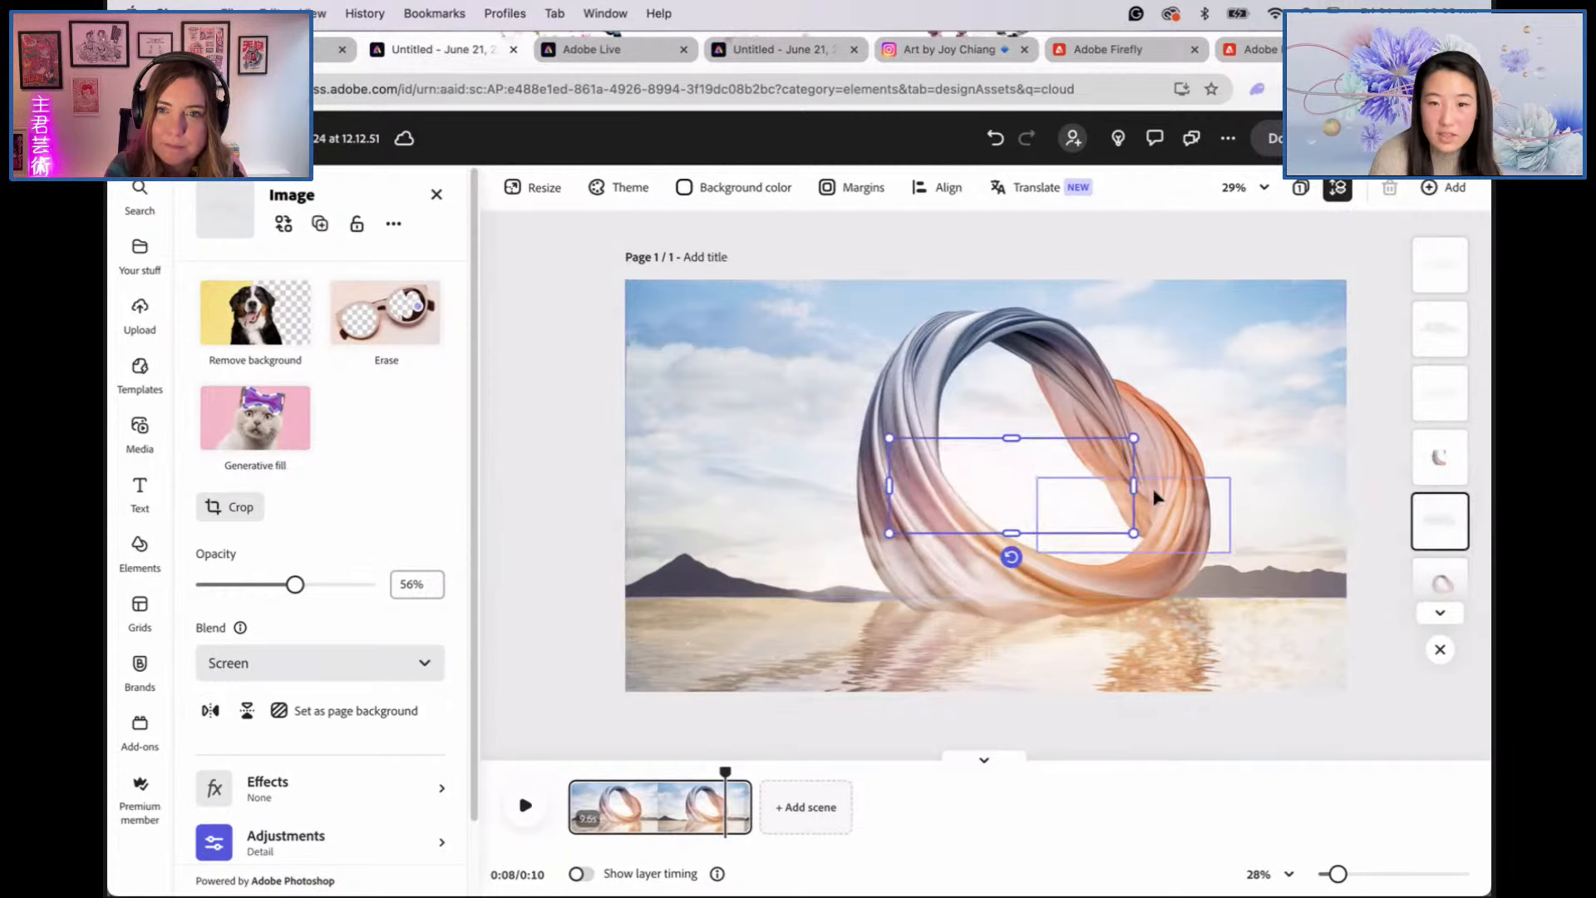
{"action": "left_click_drag", "start_coordinate": [1136, 439], "coordinate": [1097, 466]}
{"action": "left_click_drag", "start_coordinate": [1008, 505], "coordinate": [1045, 499]}
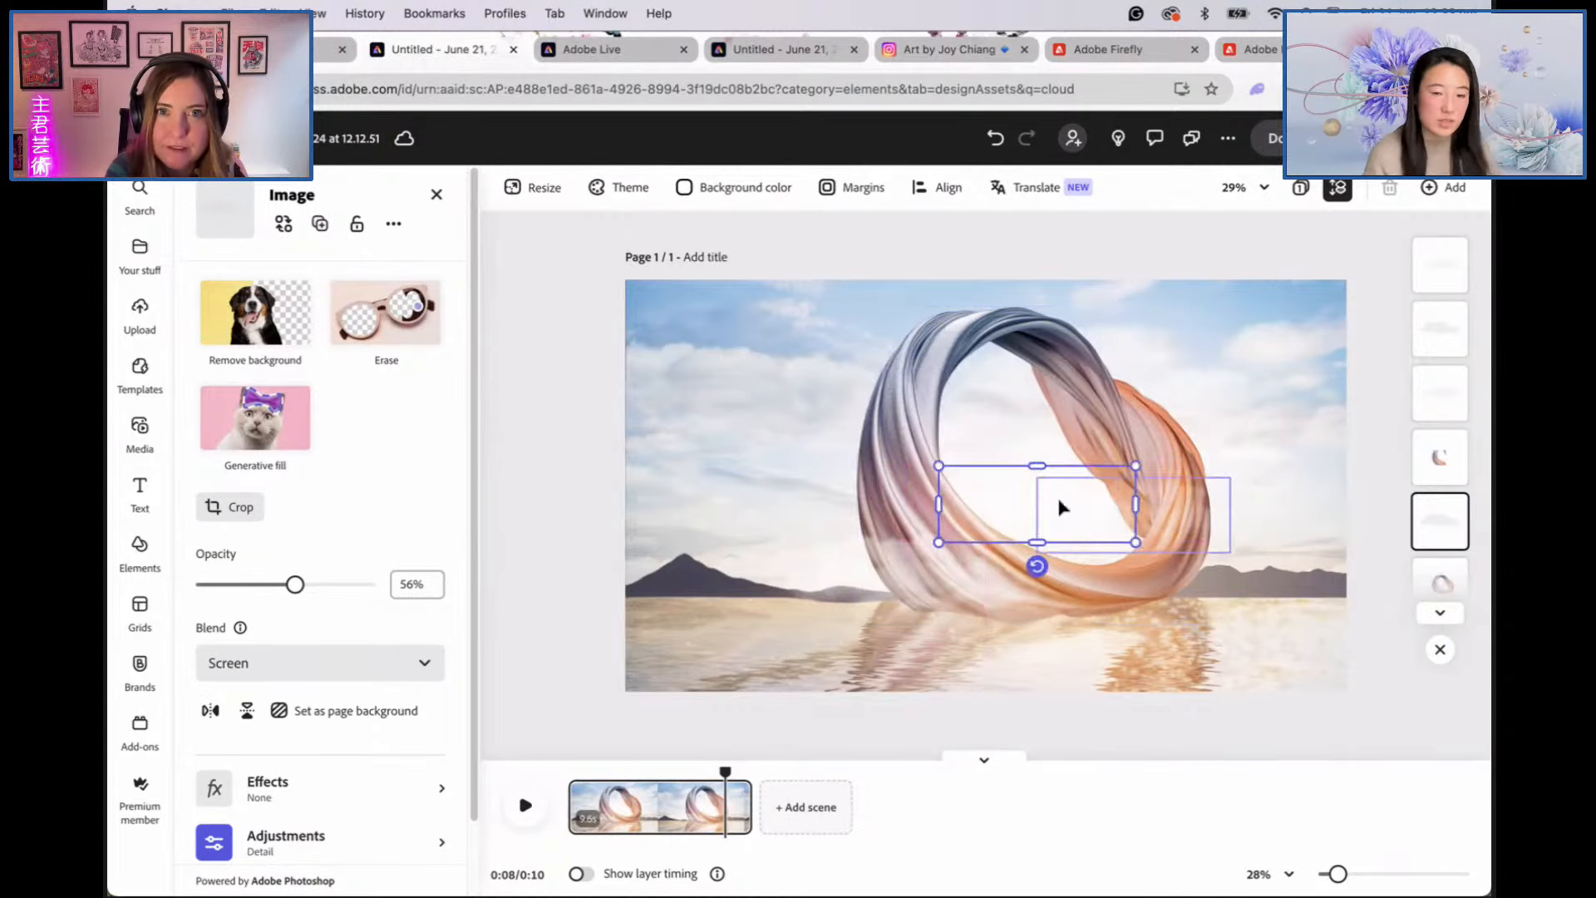
{"action": "key", "text": "Escape"}
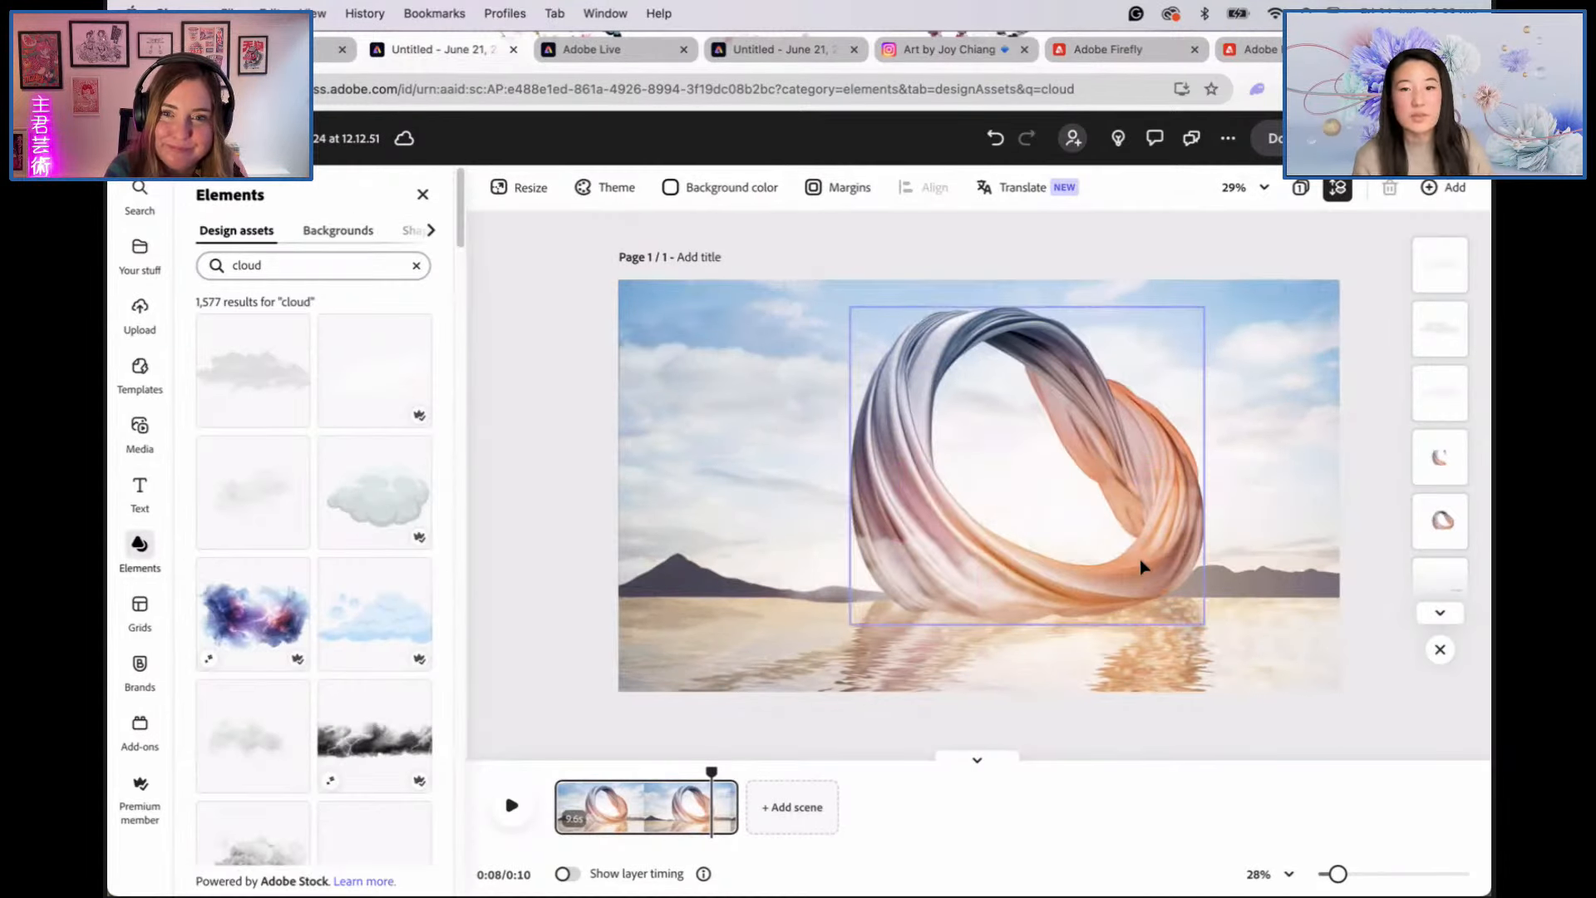
Step: Crop the front ring copy slightly further in from its right edge
{"action": "left_click", "coordinate": [1441, 456]}
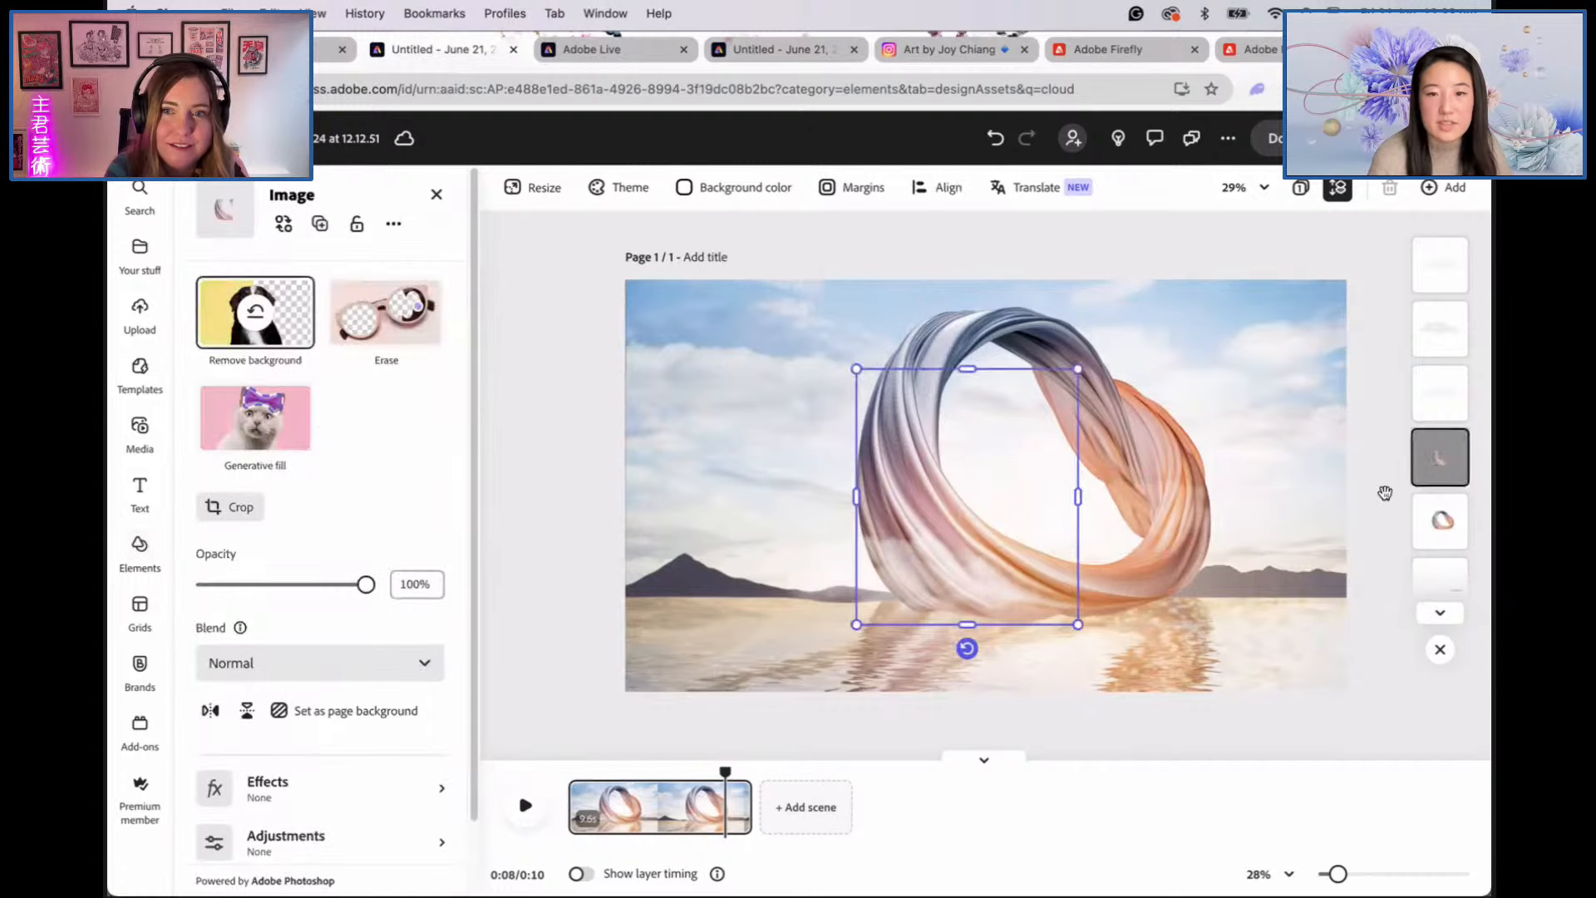
{"action": "mouse_move", "coordinate": [1073, 496]}
{"action": "left_mouse_down"}
{"action": "mouse_move", "coordinate": [1016, 499]}
{"action": "mouse_move", "coordinate": [1081, 499]}
{"action": "mouse_move", "coordinate": [1047, 496]}
{"action": "left_mouse_up"}
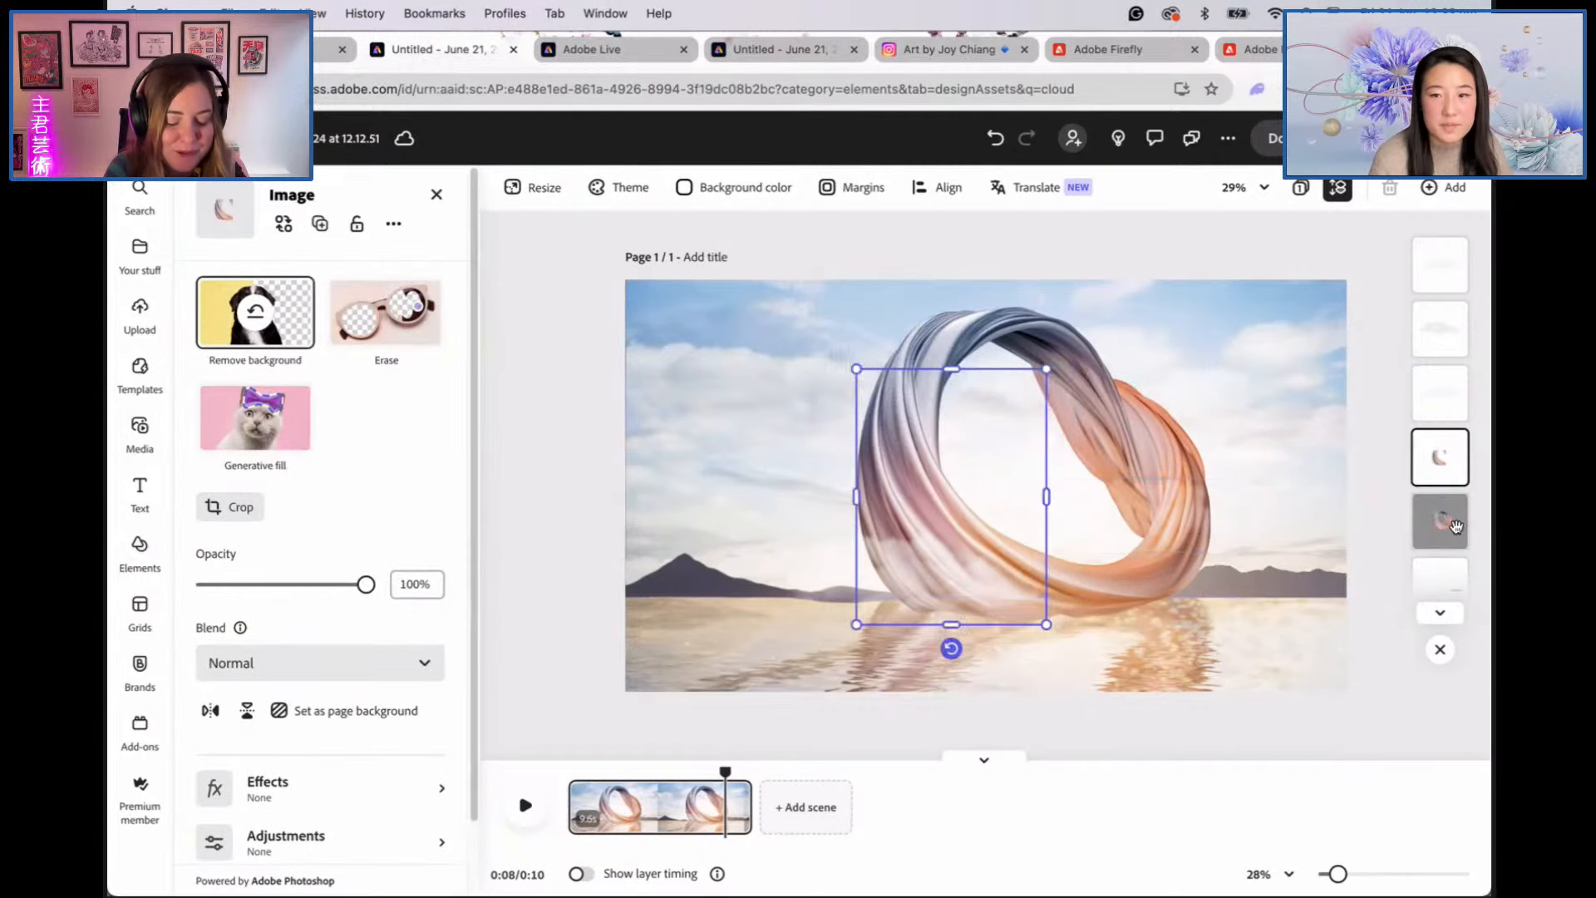
{"action": "left_click", "coordinate": [1373, 512]}
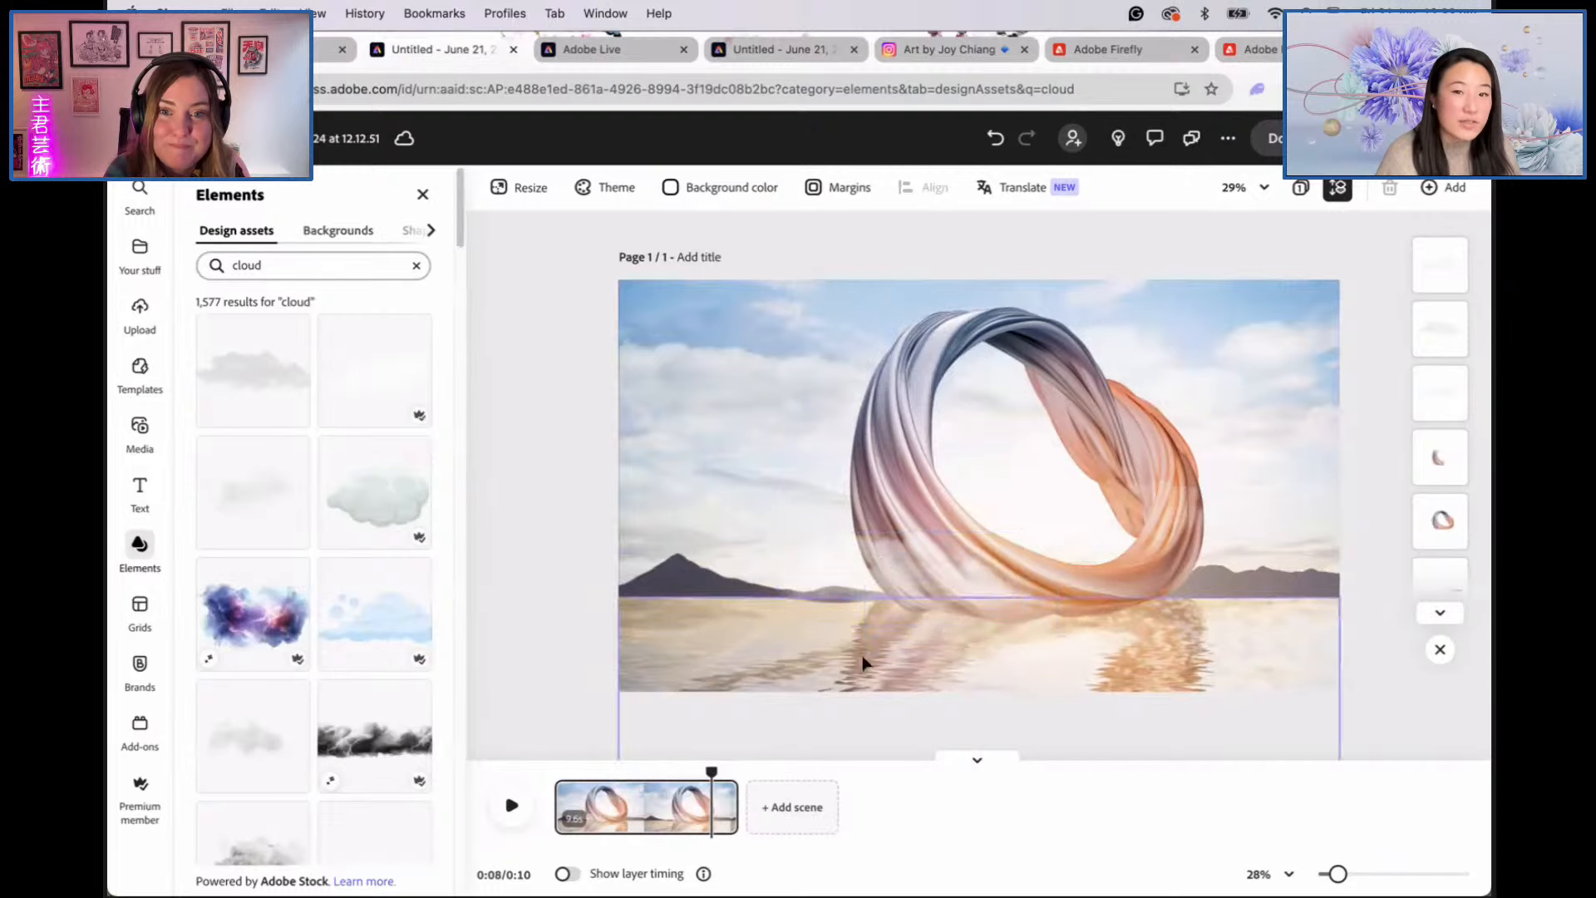
Step: Copy the Screen-blended video from the glacier design into the ring design and extend its lower edge down to the horizon
{"action": "left_click", "coordinate": [814, 51]}
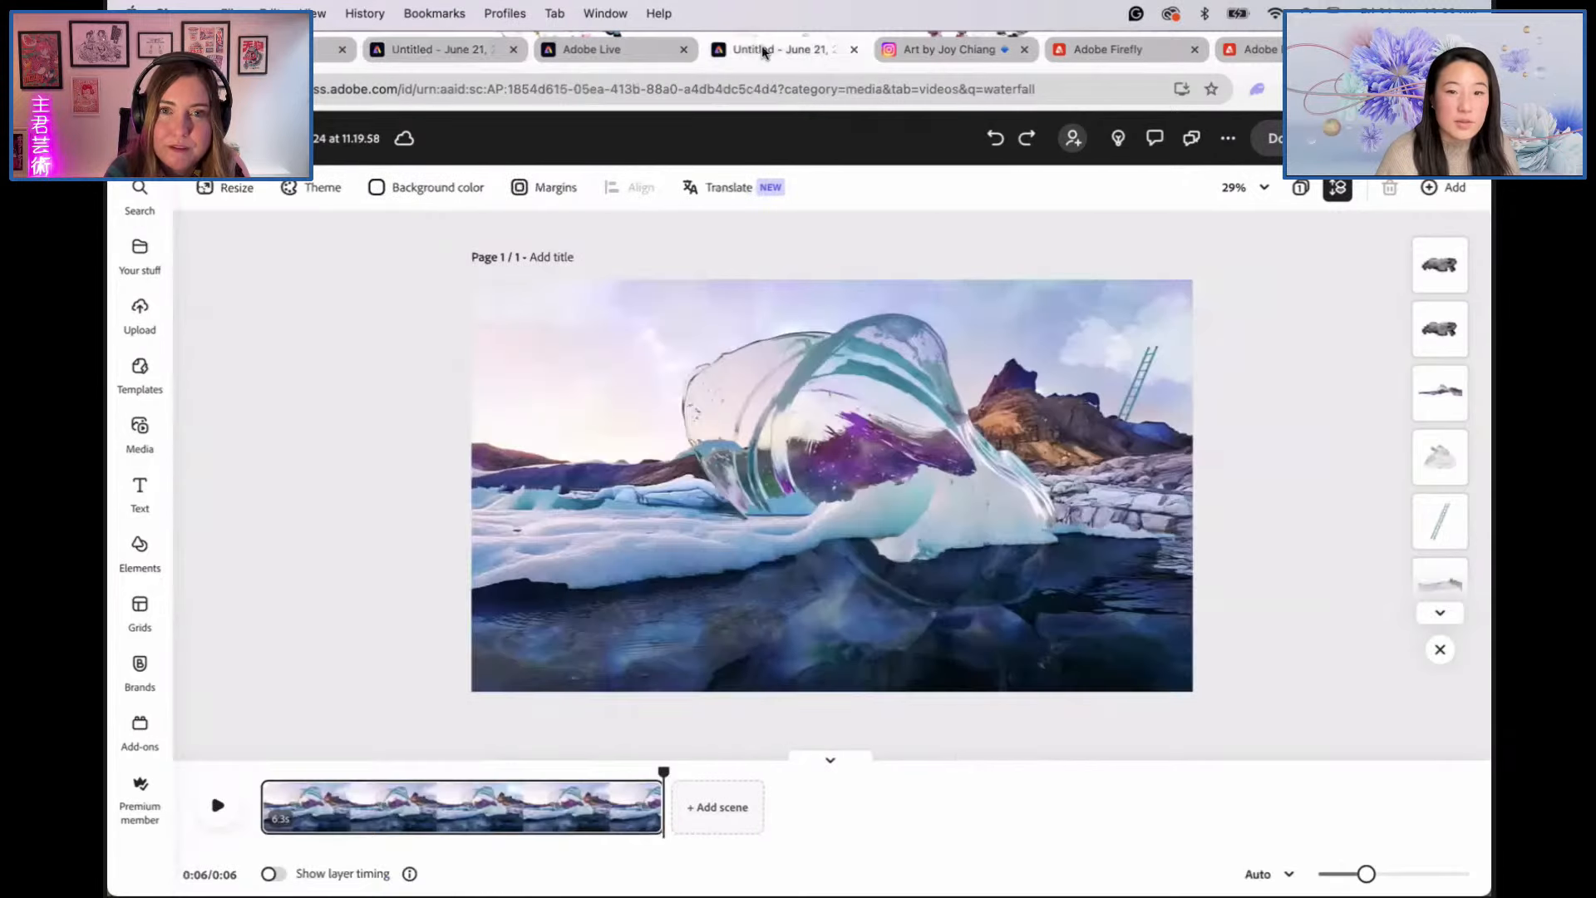
{"action": "left_click", "coordinate": [1019, 310]}
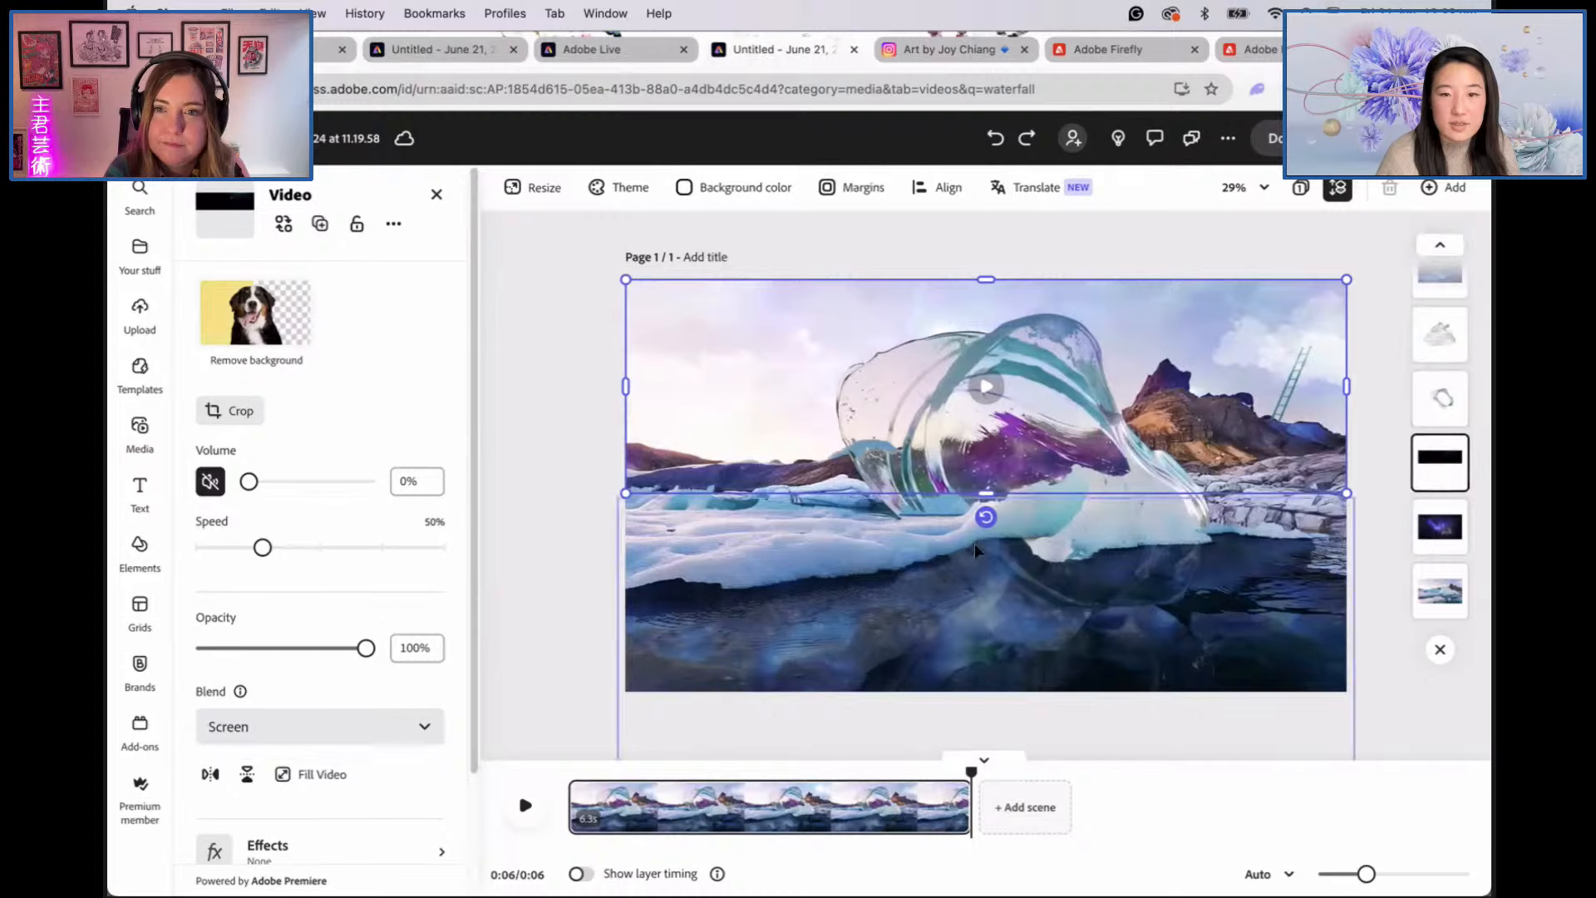
{"action": "left_click", "coordinate": [988, 386]}
{"action": "left_click", "coordinate": [987, 386]}
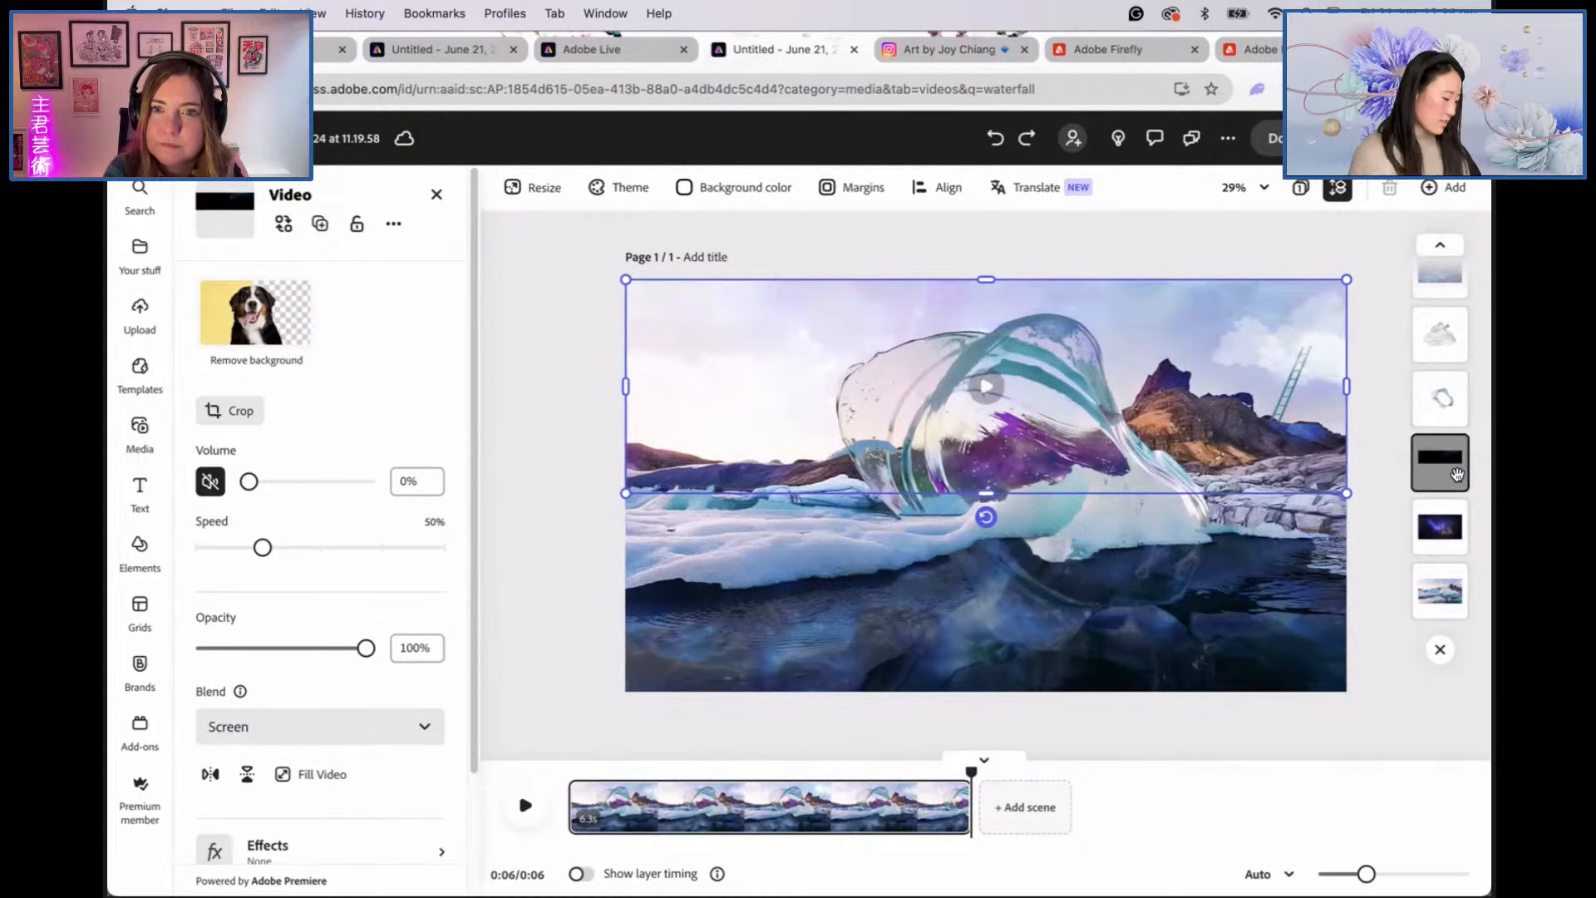
{"action": "left_click", "coordinate": [485, 53]}
{"action": "left_click", "coordinate": [759, 356]}
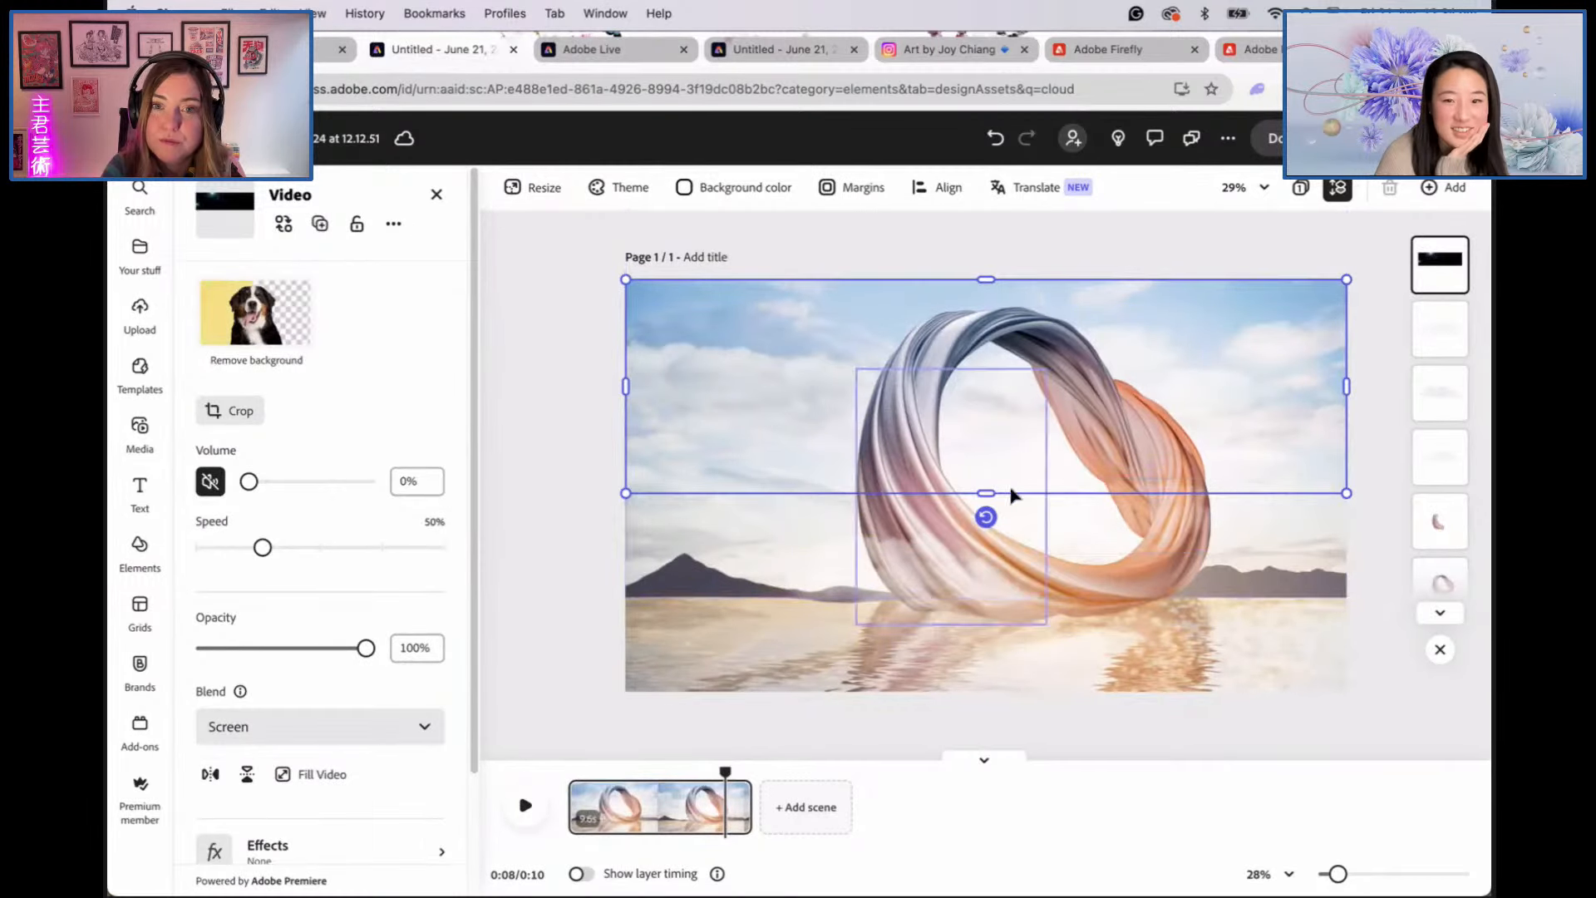
{"action": "left_click_drag", "start_coordinate": [987, 494], "coordinate": [982, 593]}
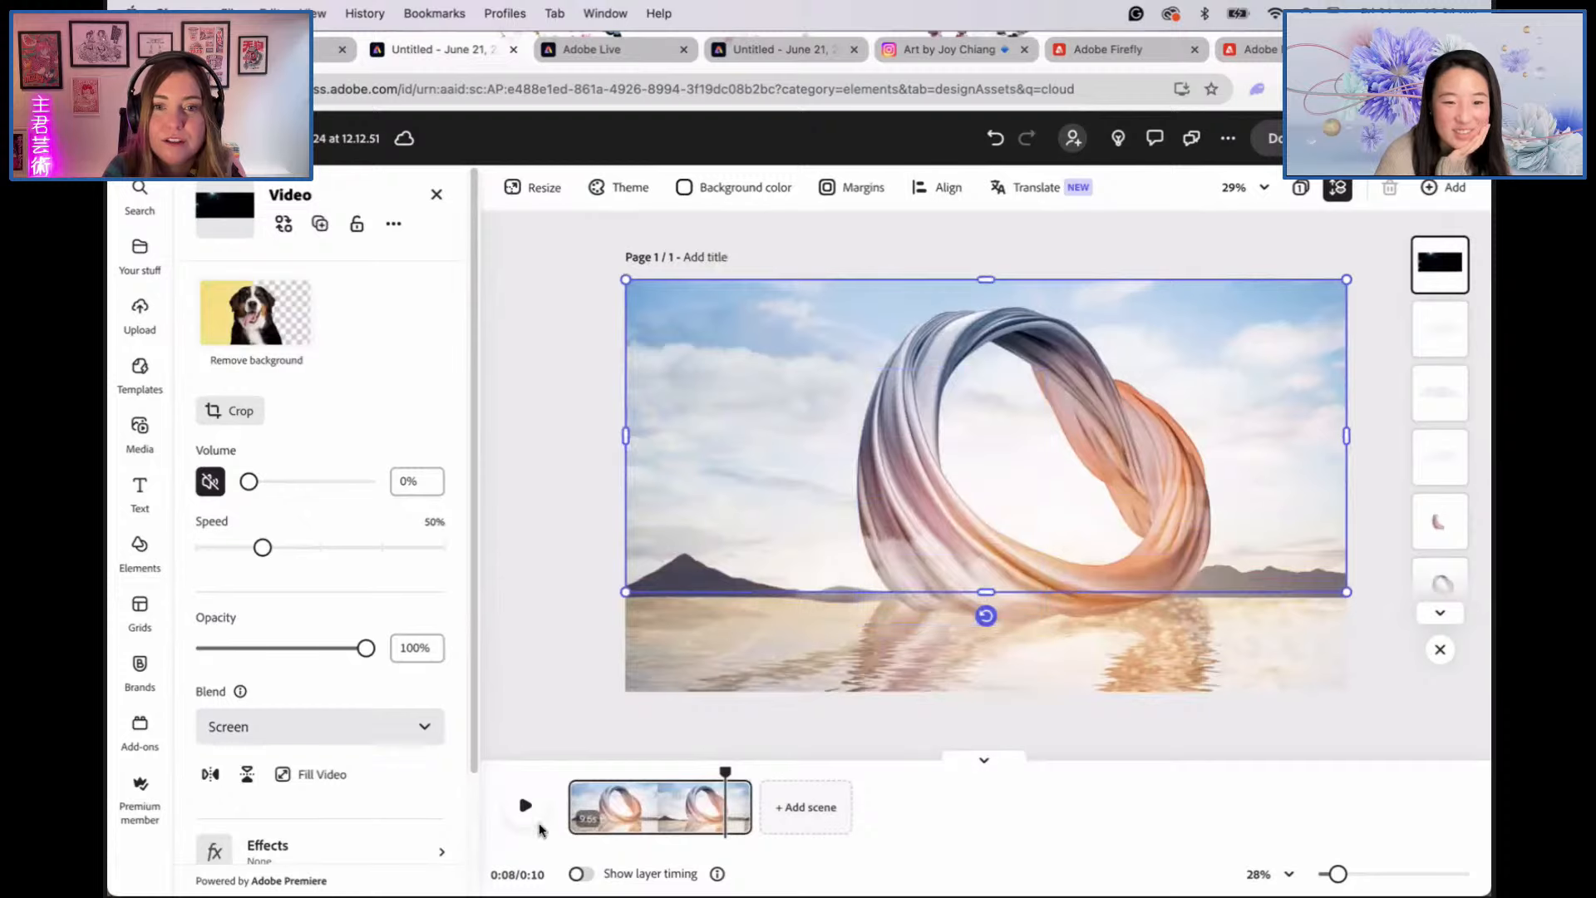
Step: Play the animation and move the overlay video's layer beneath both ring images
{"action": "left_click", "coordinate": [526, 805]}
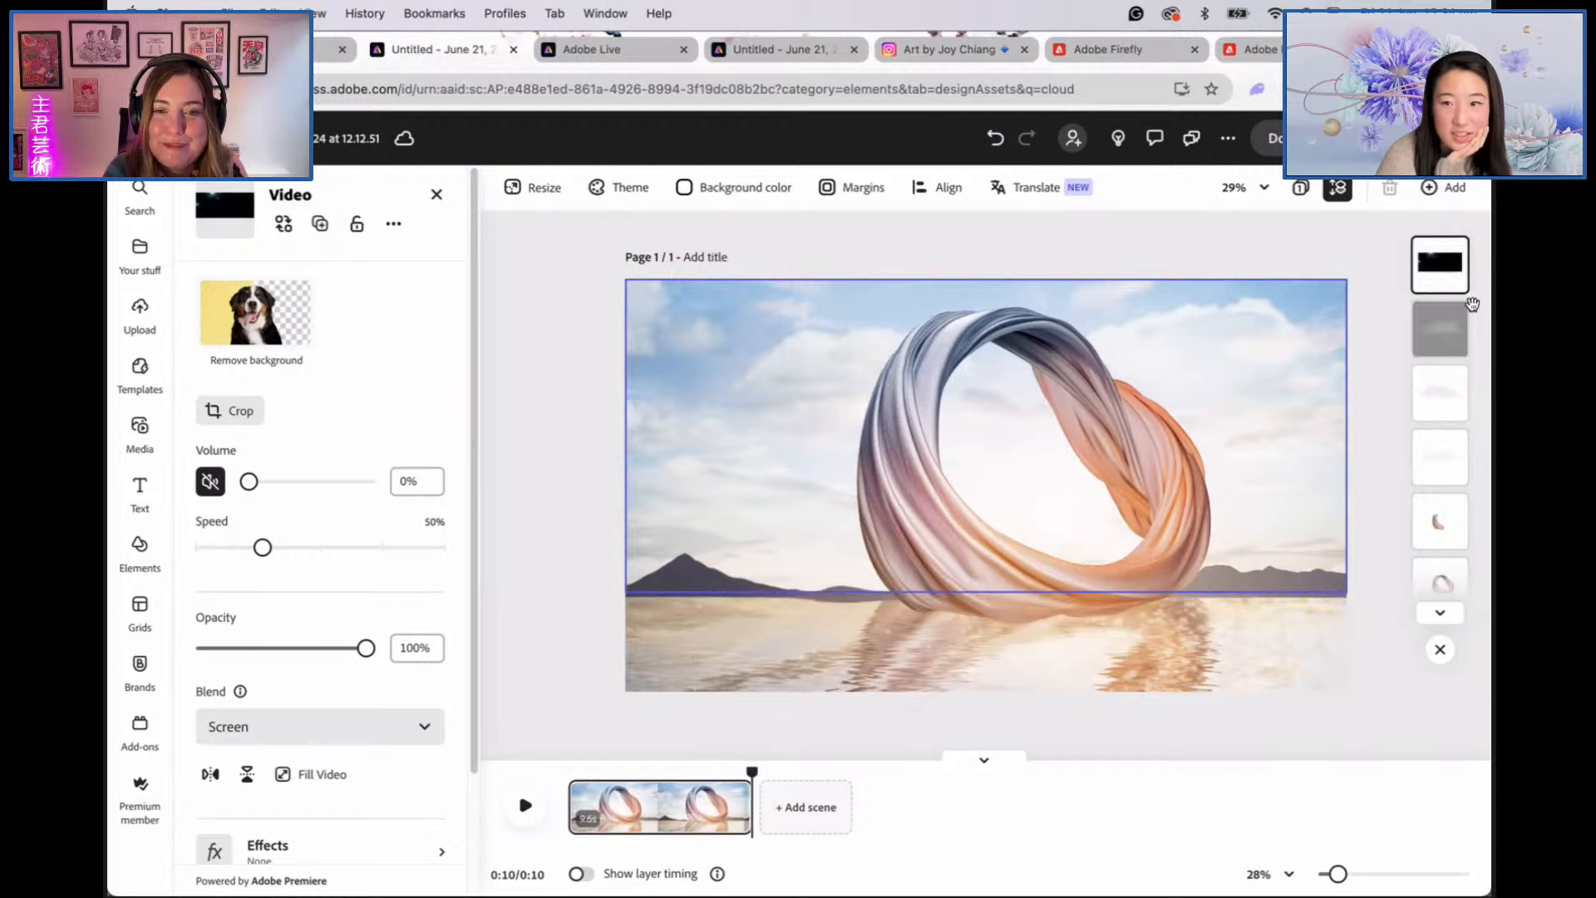
{"action": "left_click", "coordinate": [525, 811]}
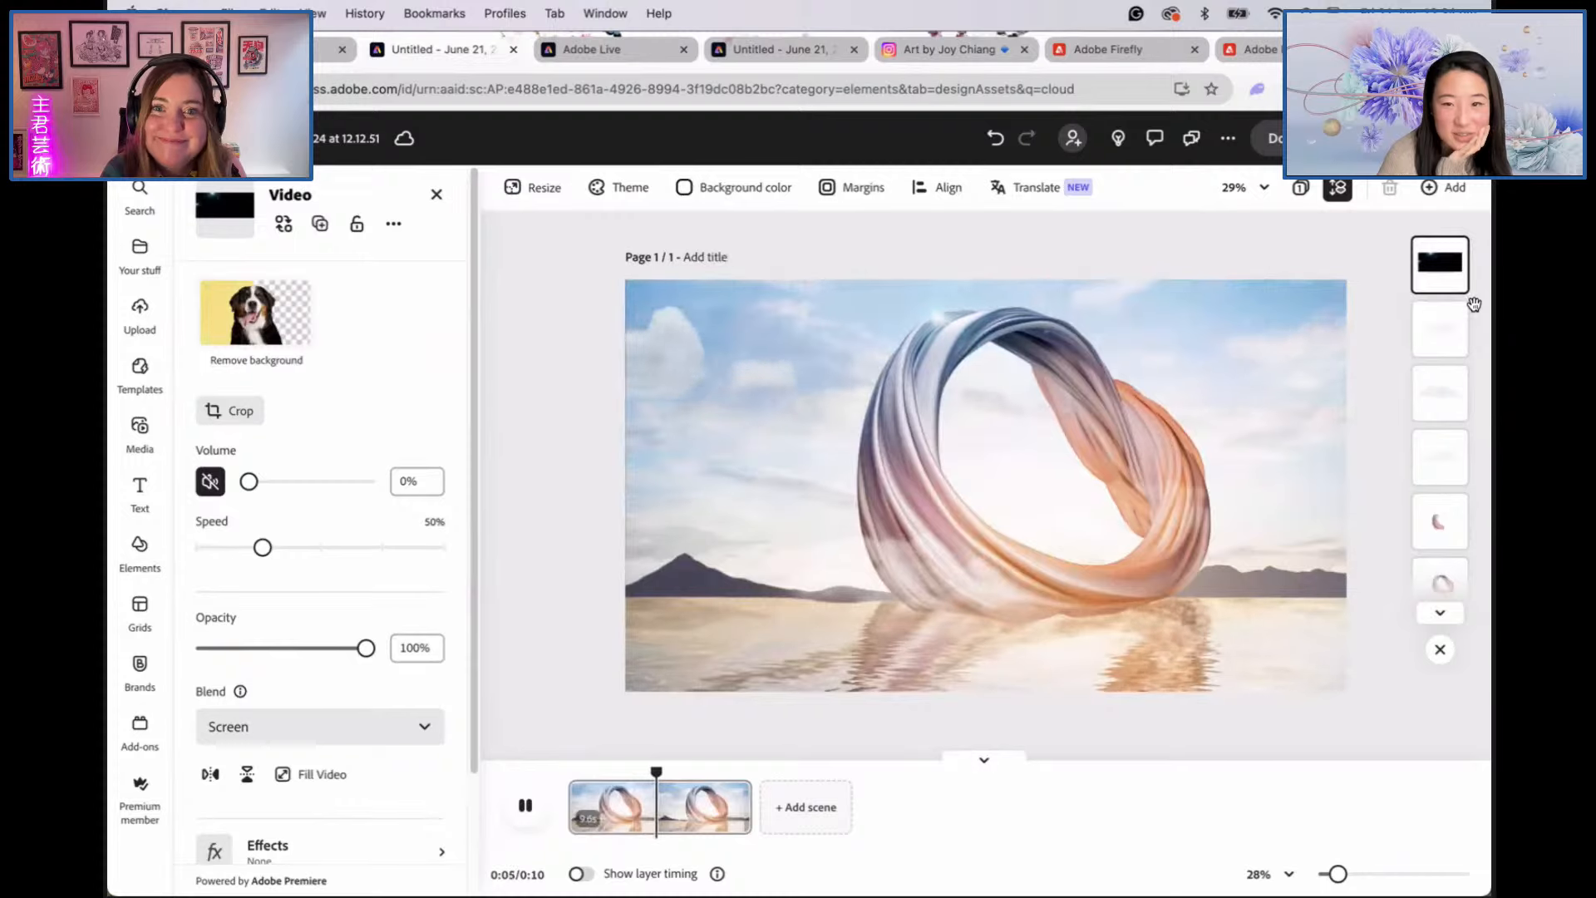
{"action": "left_click_drag", "start_coordinate": [1467, 278], "coordinate": [1457, 560]}
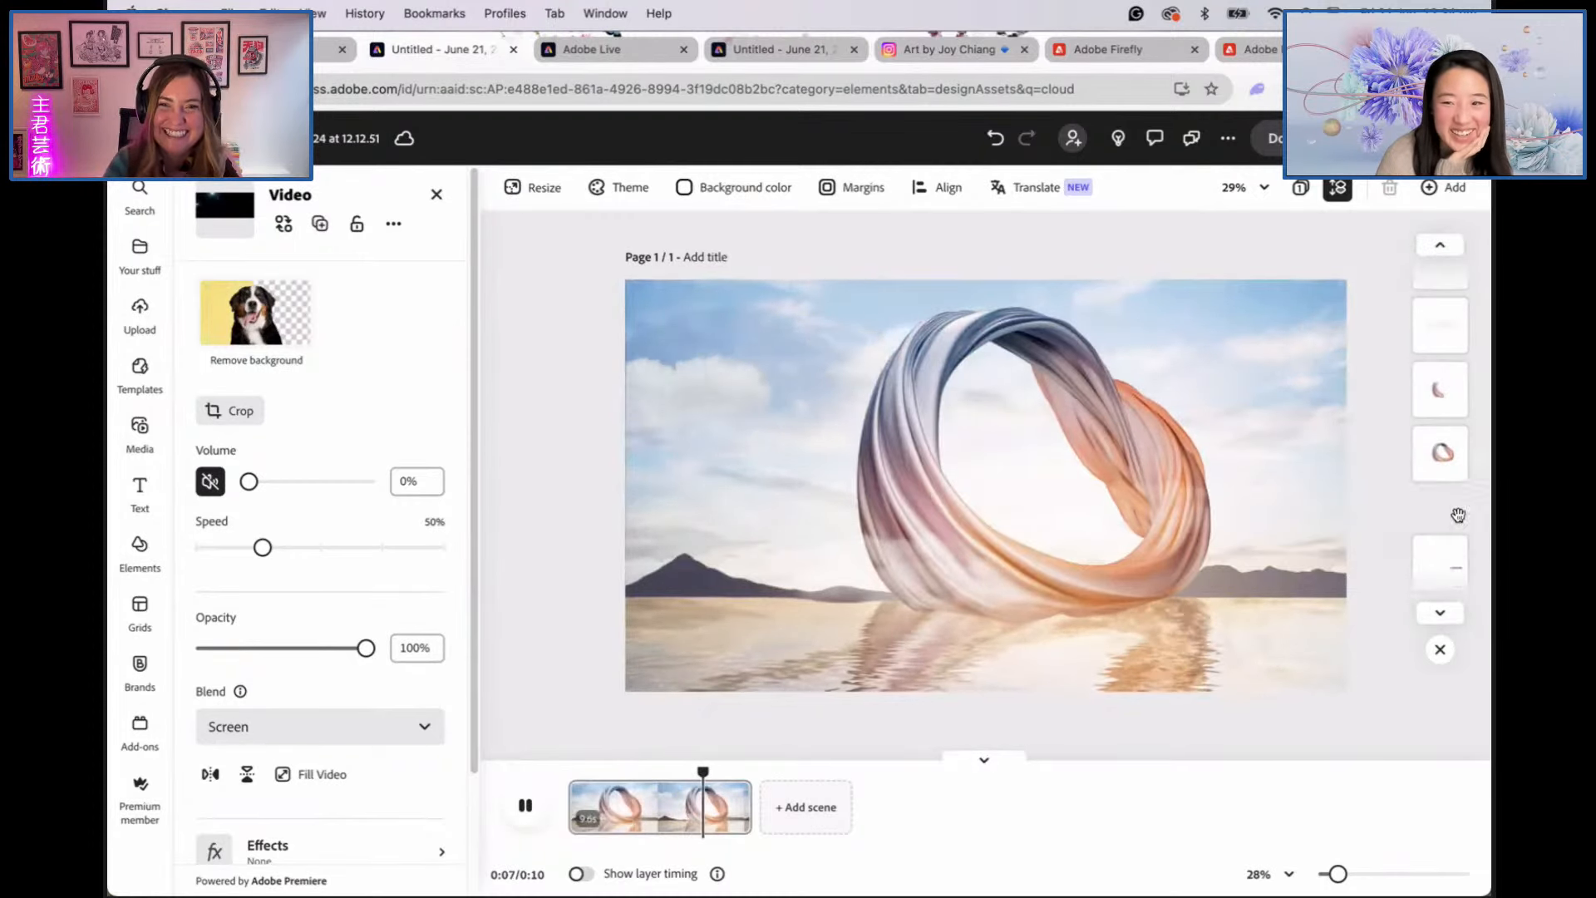
{"action": "left_click", "coordinate": [526, 806]}
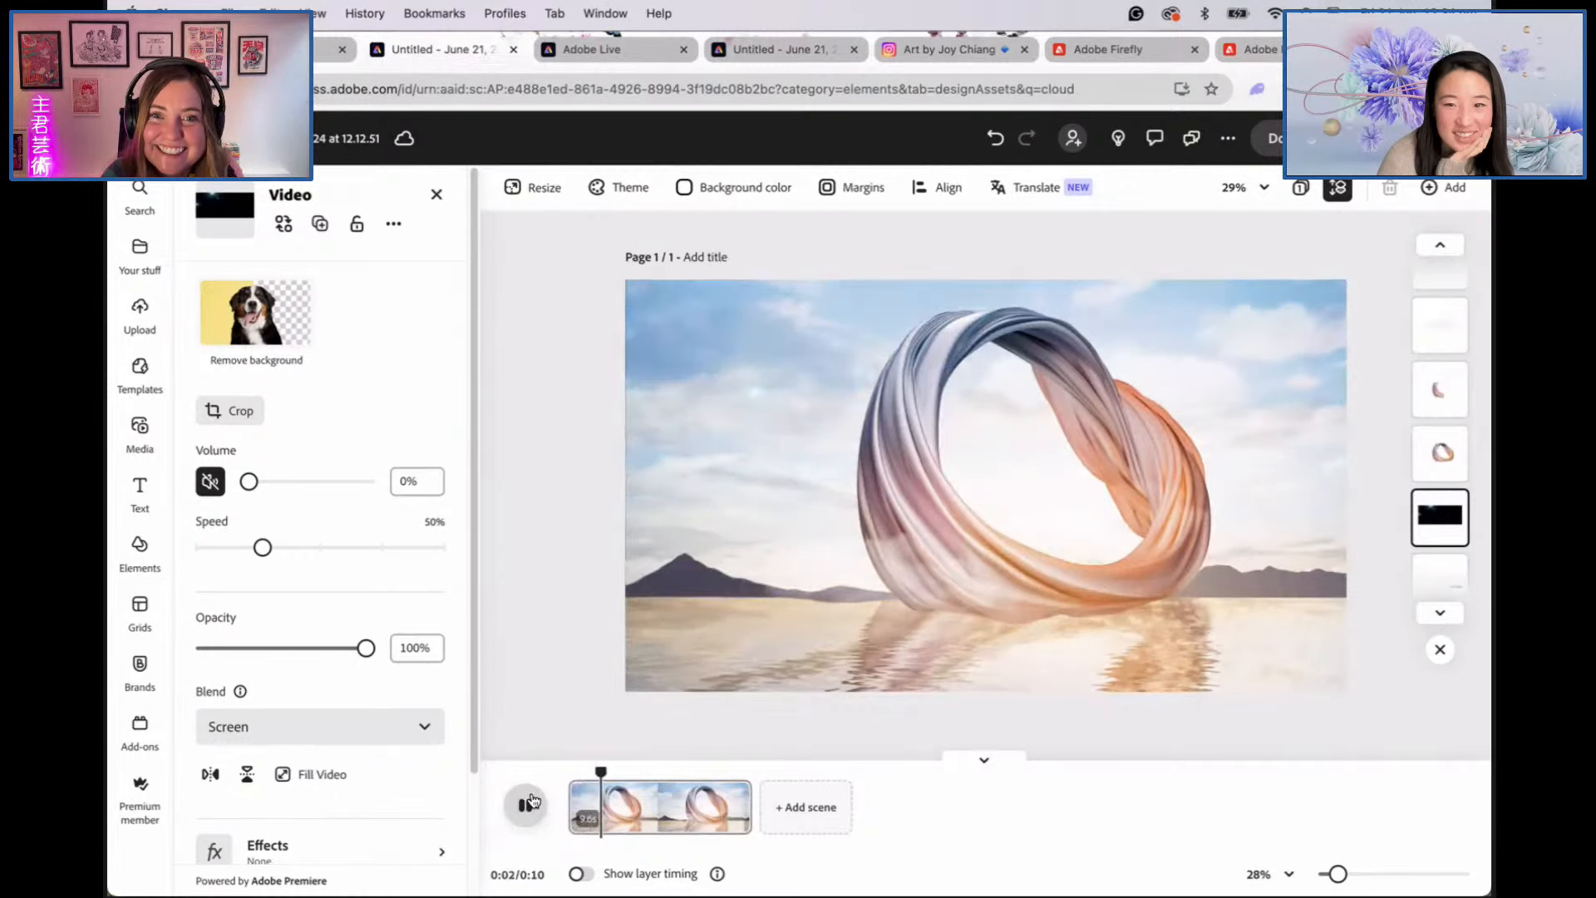
{"action": "left_click", "coordinate": [1460, 518]}
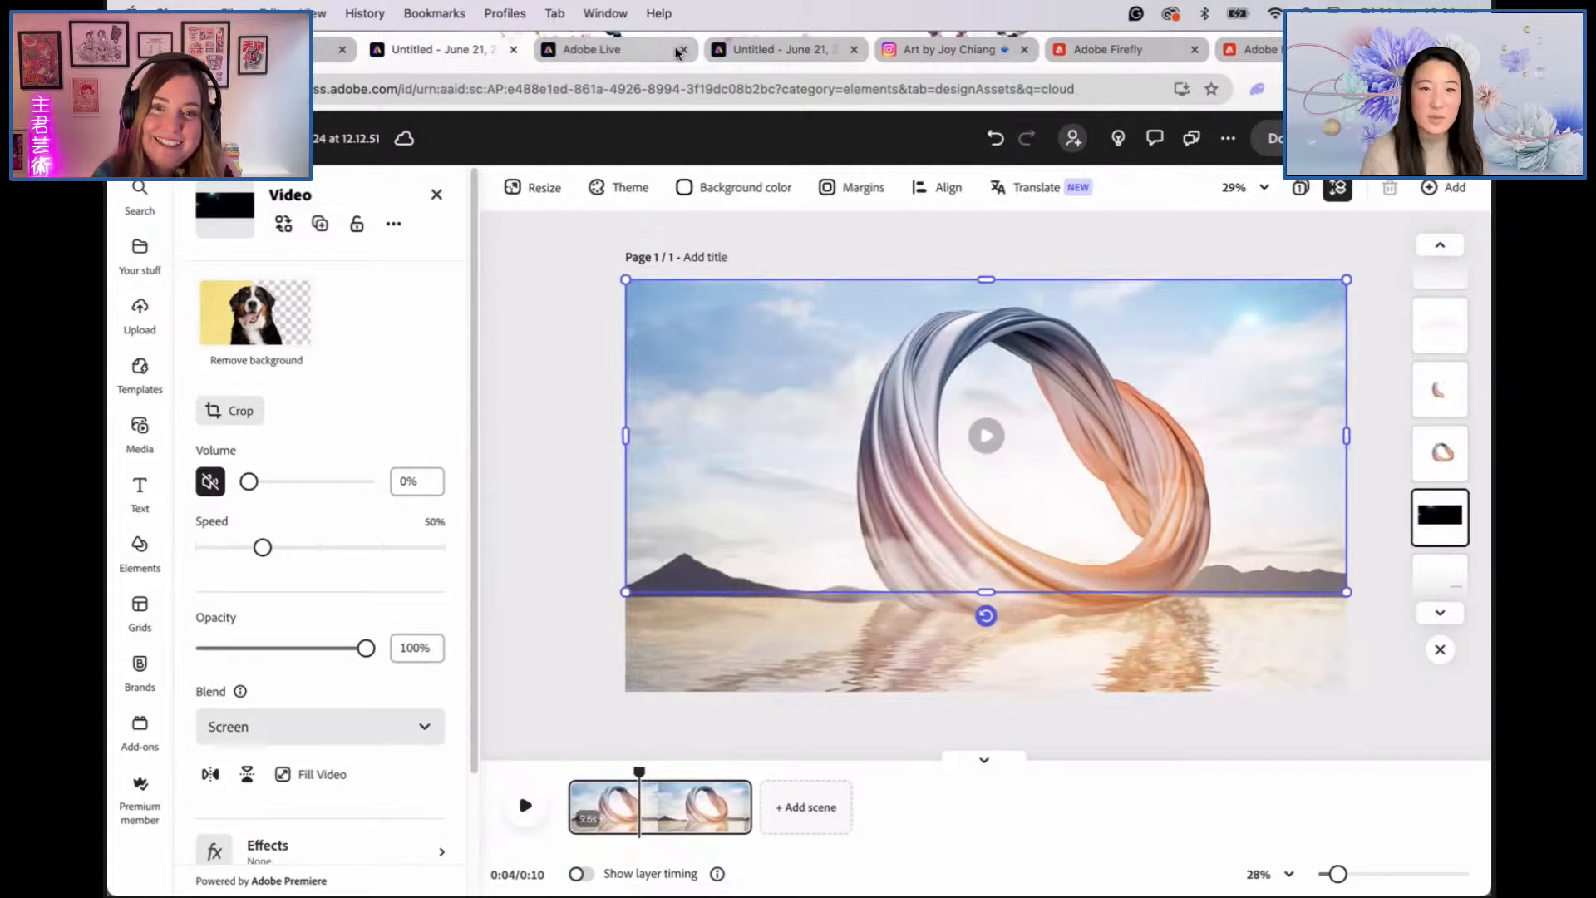
Step: Copy the flowering grass image from the vertical Adobe Live design into the ring design
{"action": "left_click", "coordinate": [570, 50]}
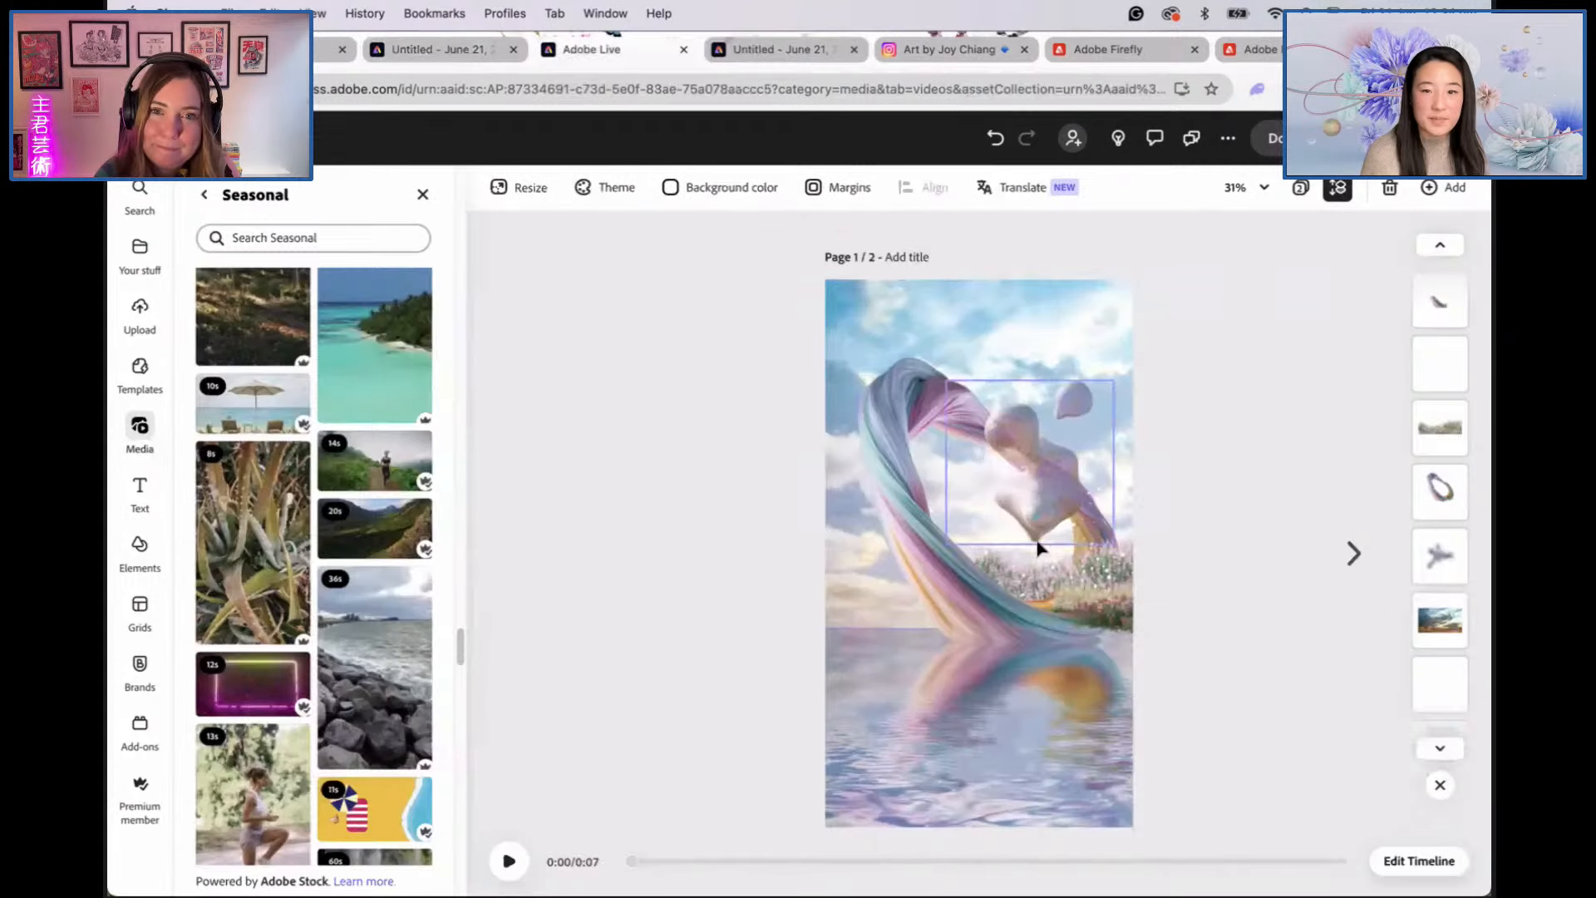
{"action": "left_click", "coordinate": [1117, 600]}
{"action": "left_click", "coordinate": [1049, 581], "text": "shift"}
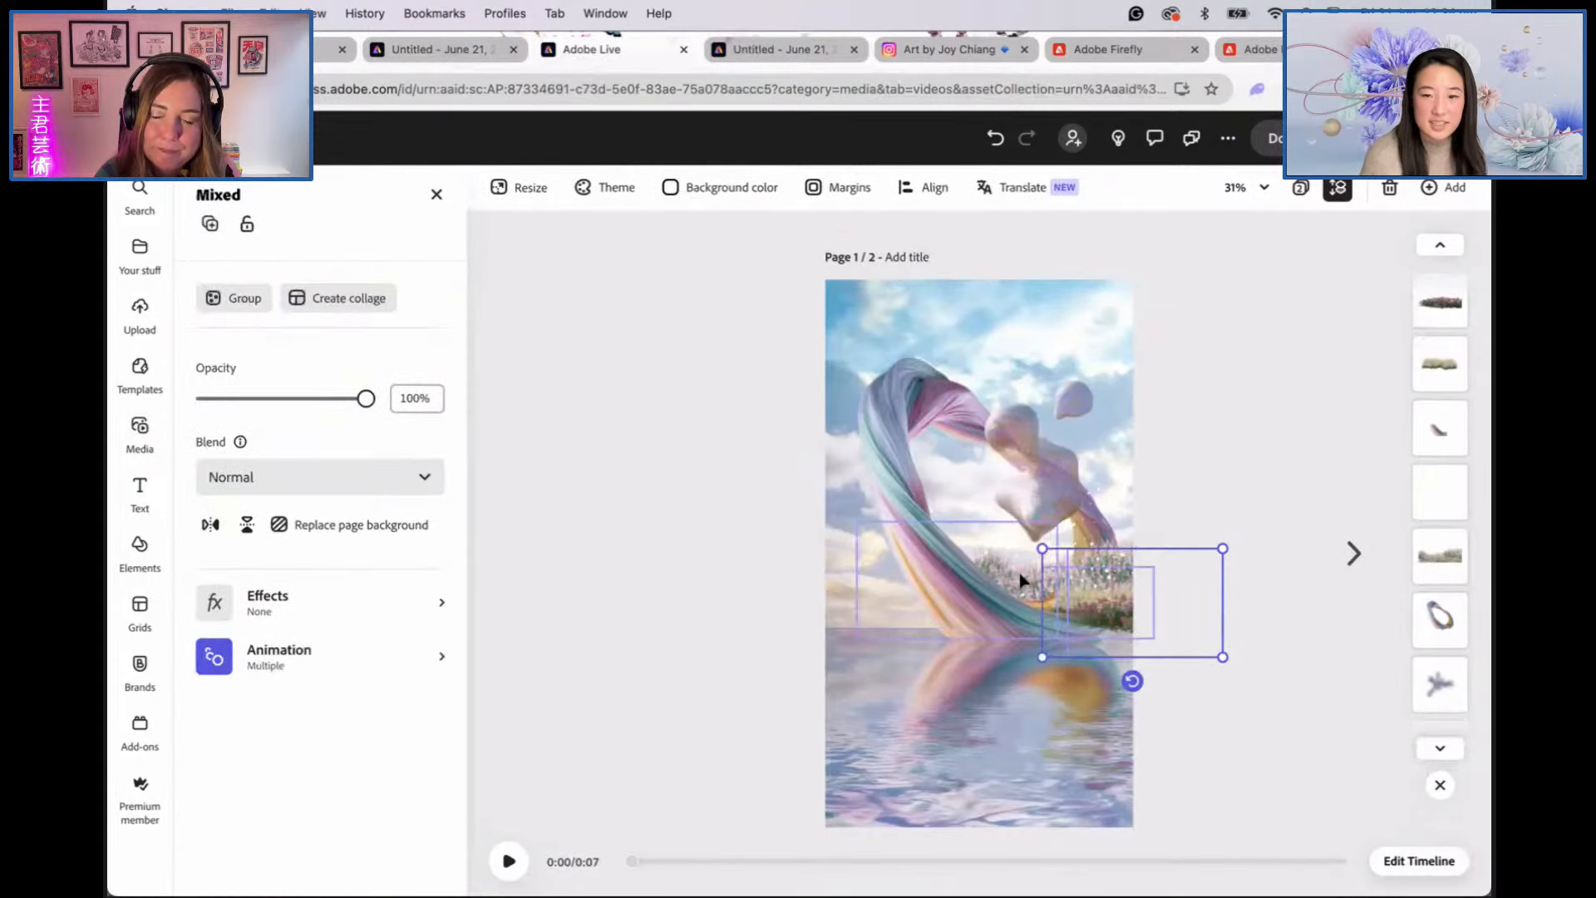
{"action": "left_click", "coordinate": [1442, 566]}
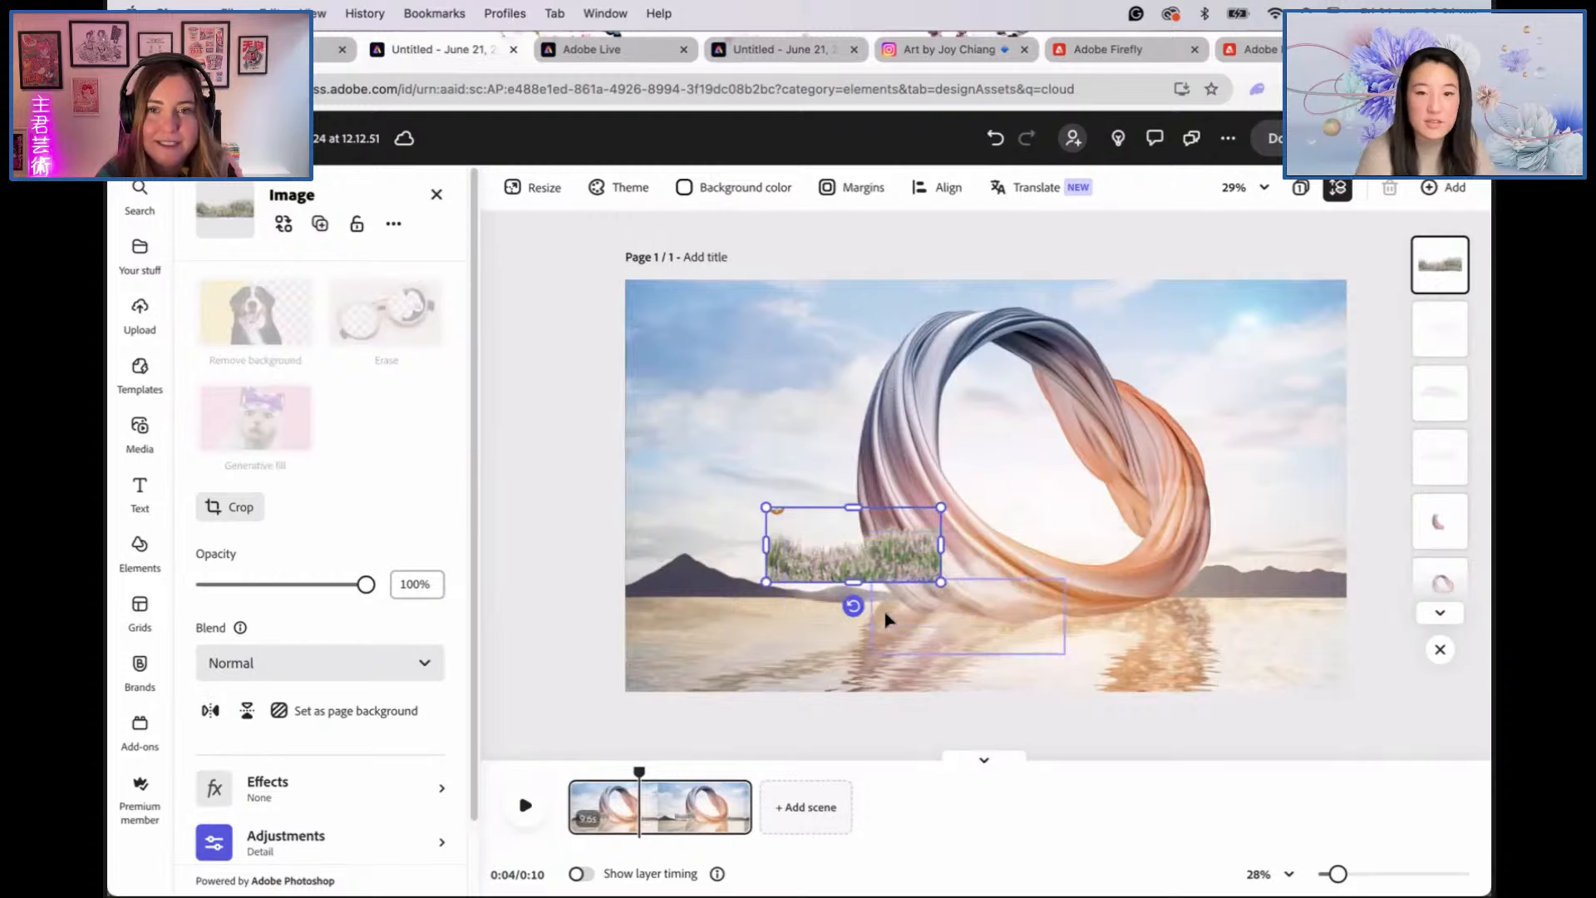
Step: Move the flowering grass inside the ring's lower right and layer it between the cropped ring copy and the full ring
{"action": "left_click_drag", "start_coordinate": [887, 573], "coordinate": [1250, 534]}
{"action": "left_click_drag", "start_coordinate": [1154, 578], "coordinate": [1085, 572]}
{"action": "left_click_drag", "start_coordinate": [1440, 264], "coordinate": [1424, 532]}
Step: Widen the front ring copy's crop to the right over the grass and trim the grass's right edge to match
{"action": "left_click", "coordinate": [1019, 572]}
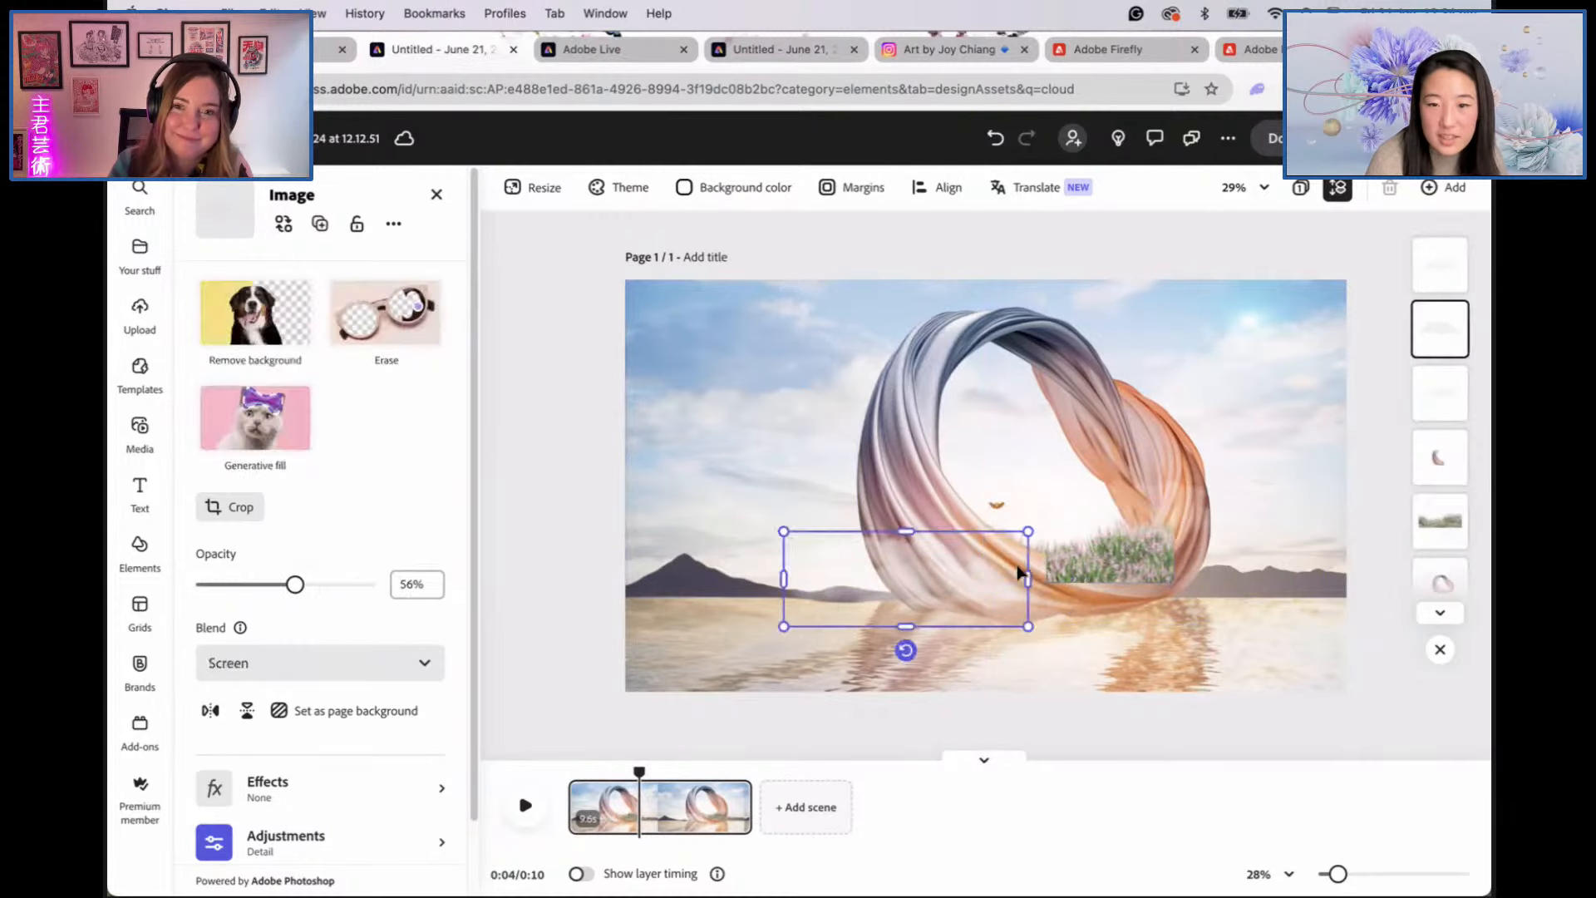
{"action": "left_click", "coordinate": [1035, 540]}
{"action": "left_click_drag", "start_coordinate": [1044, 516], "coordinate": [1151, 533]}
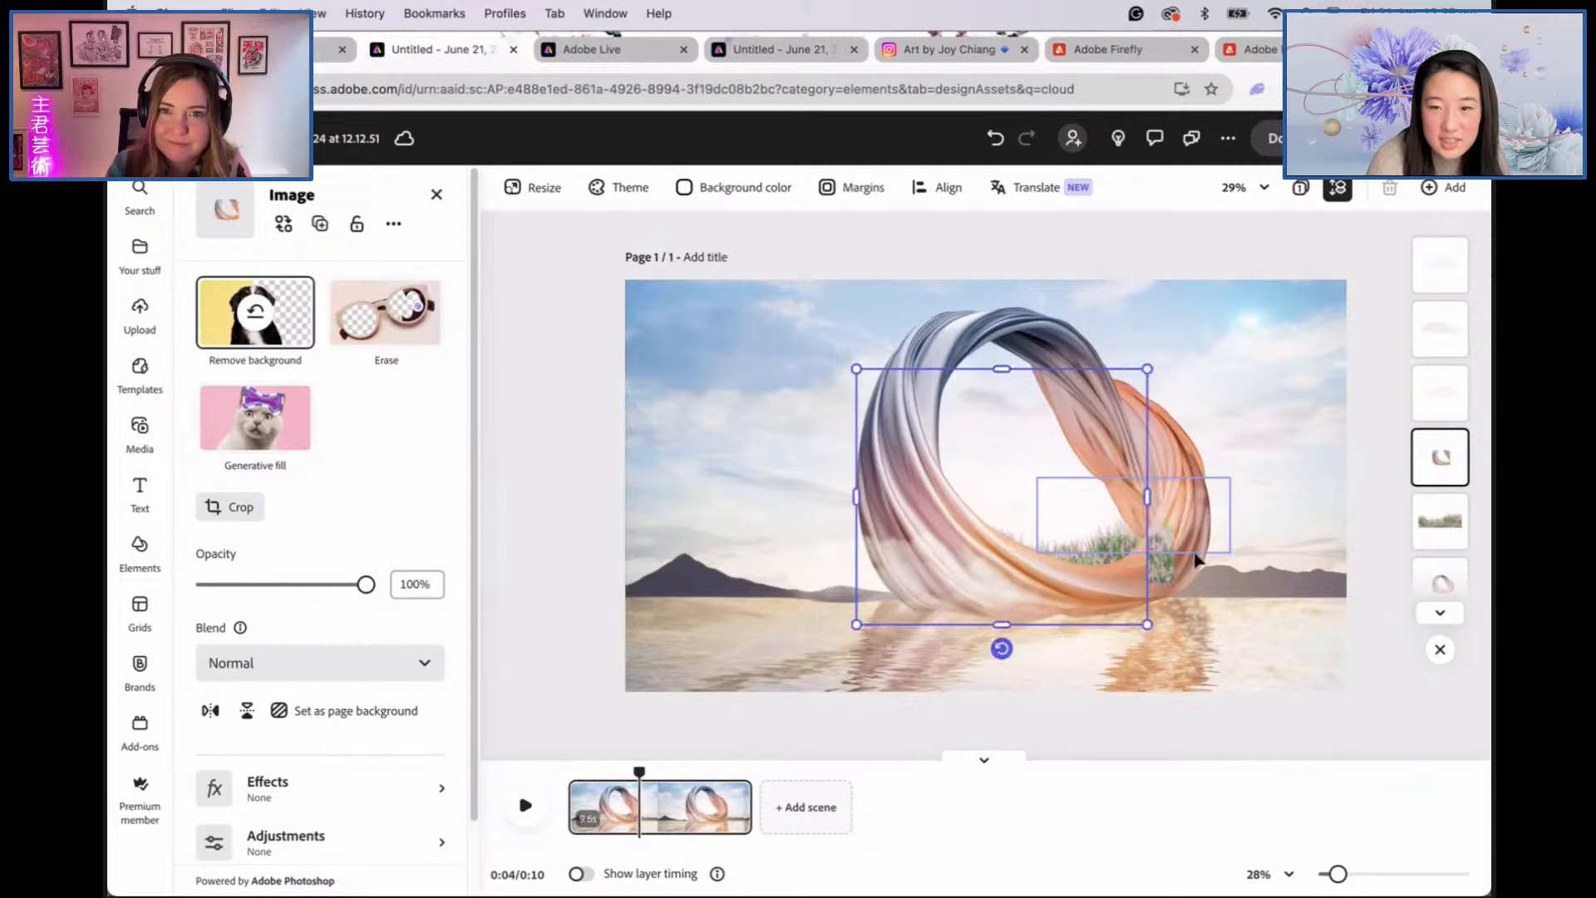
{"action": "left_click", "coordinate": [1163, 565]}
{"action": "left_click_drag", "start_coordinate": [1150, 555], "coordinate": [1150, 553]}
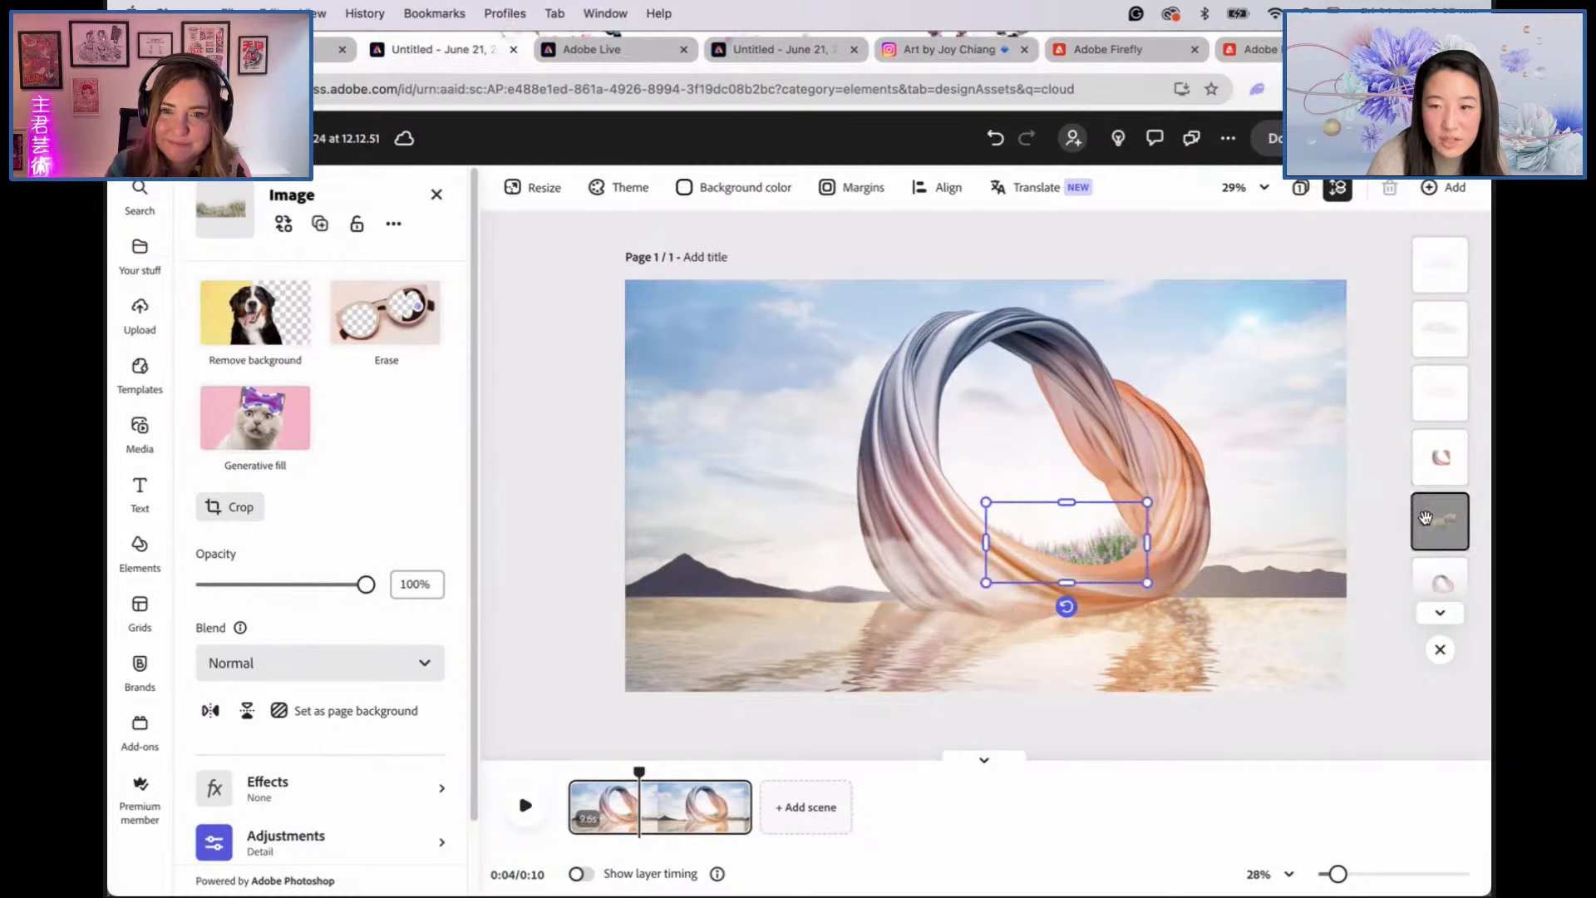
Step: Copy and paste the flowering grass, and crop the copy to a small tuft beside the ring's inner right edge
{"action": "left_click", "coordinate": [1100, 550]}
{"action": "left_click", "coordinate": [1103, 569]}
{"action": "left_click", "coordinate": [1107, 549]}
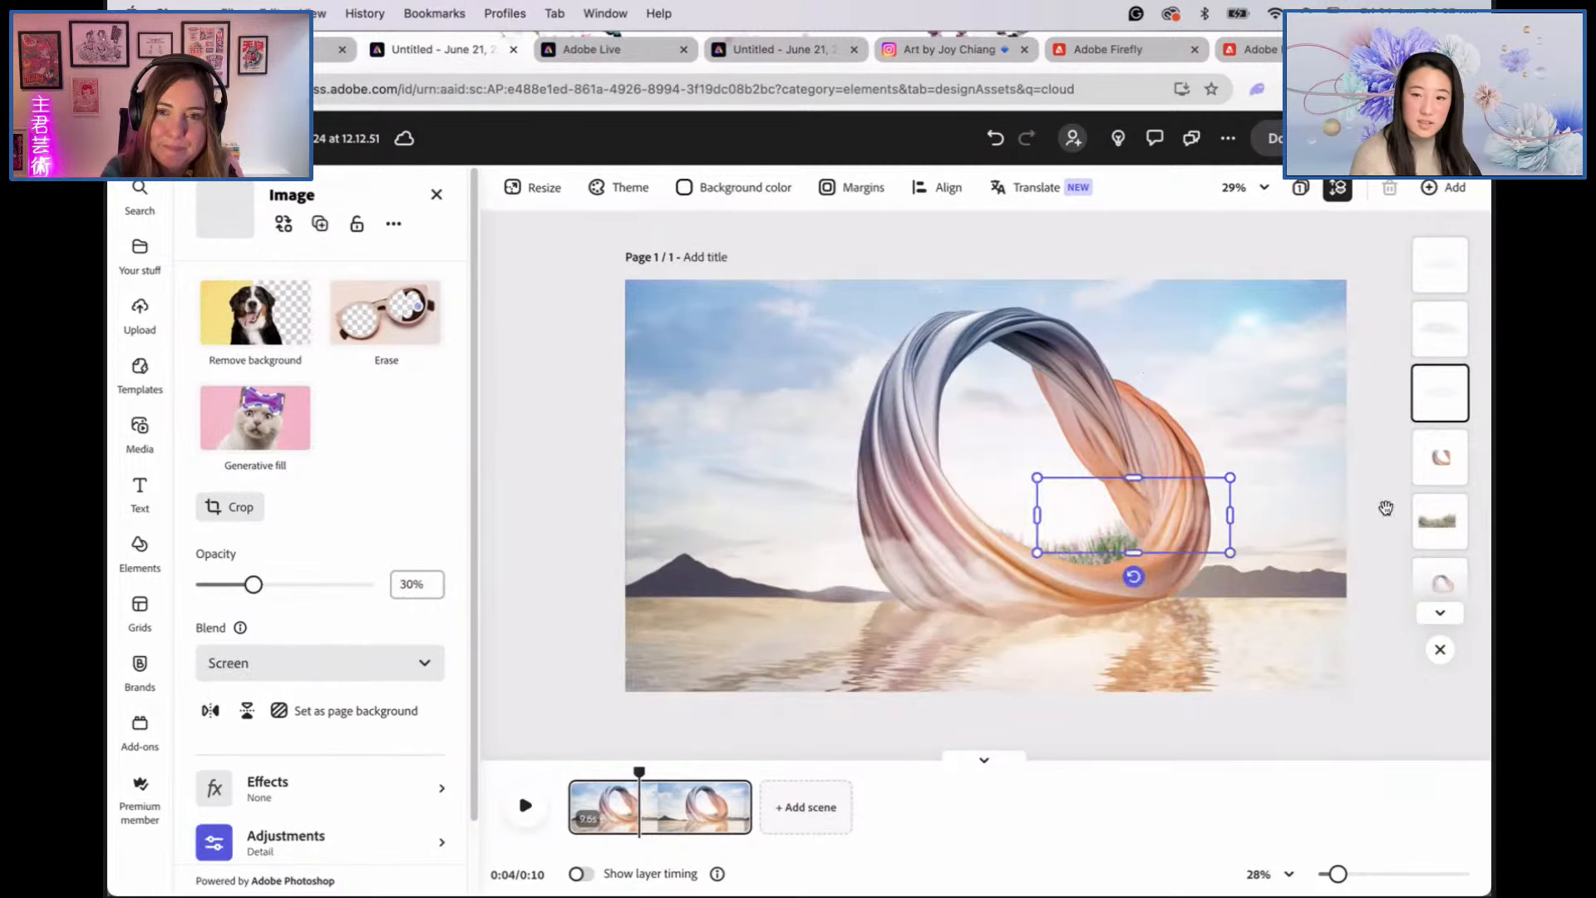
{"action": "left_click", "coordinate": [1436, 514]}
{"action": "key", "text": "super+c"}
{"action": "key", "text": "super+v"}
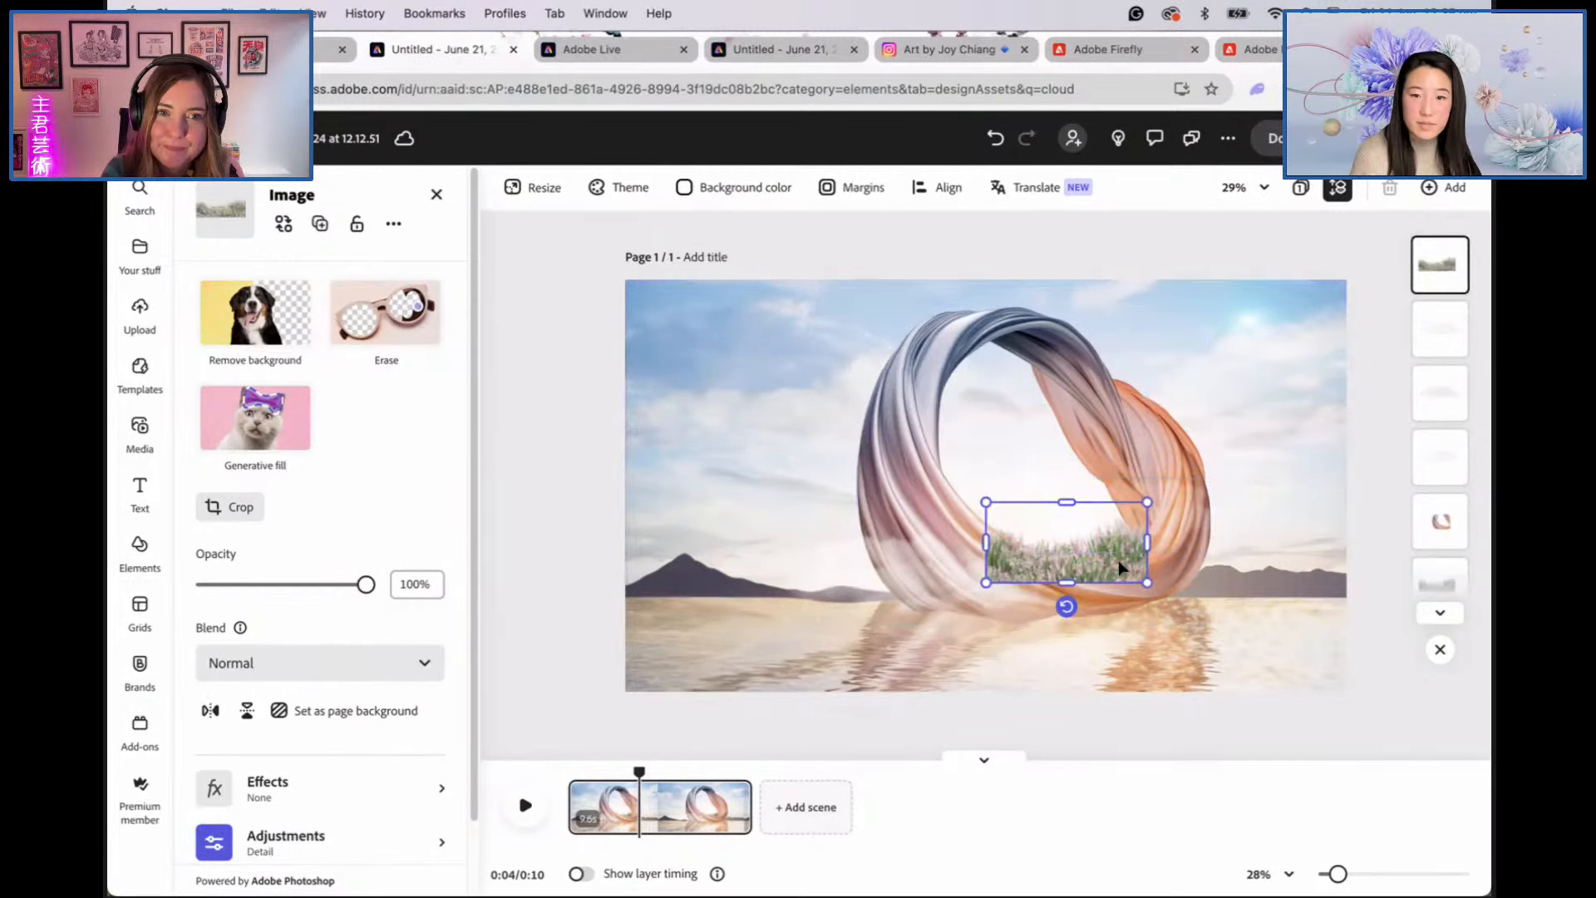
{"action": "left_click_drag", "start_coordinate": [1154, 509], "coordinate": [1135, 563]}
{"action": "key", "text": "super+z"}
{"action": "left_click", "coordinate": [1119, 550]}
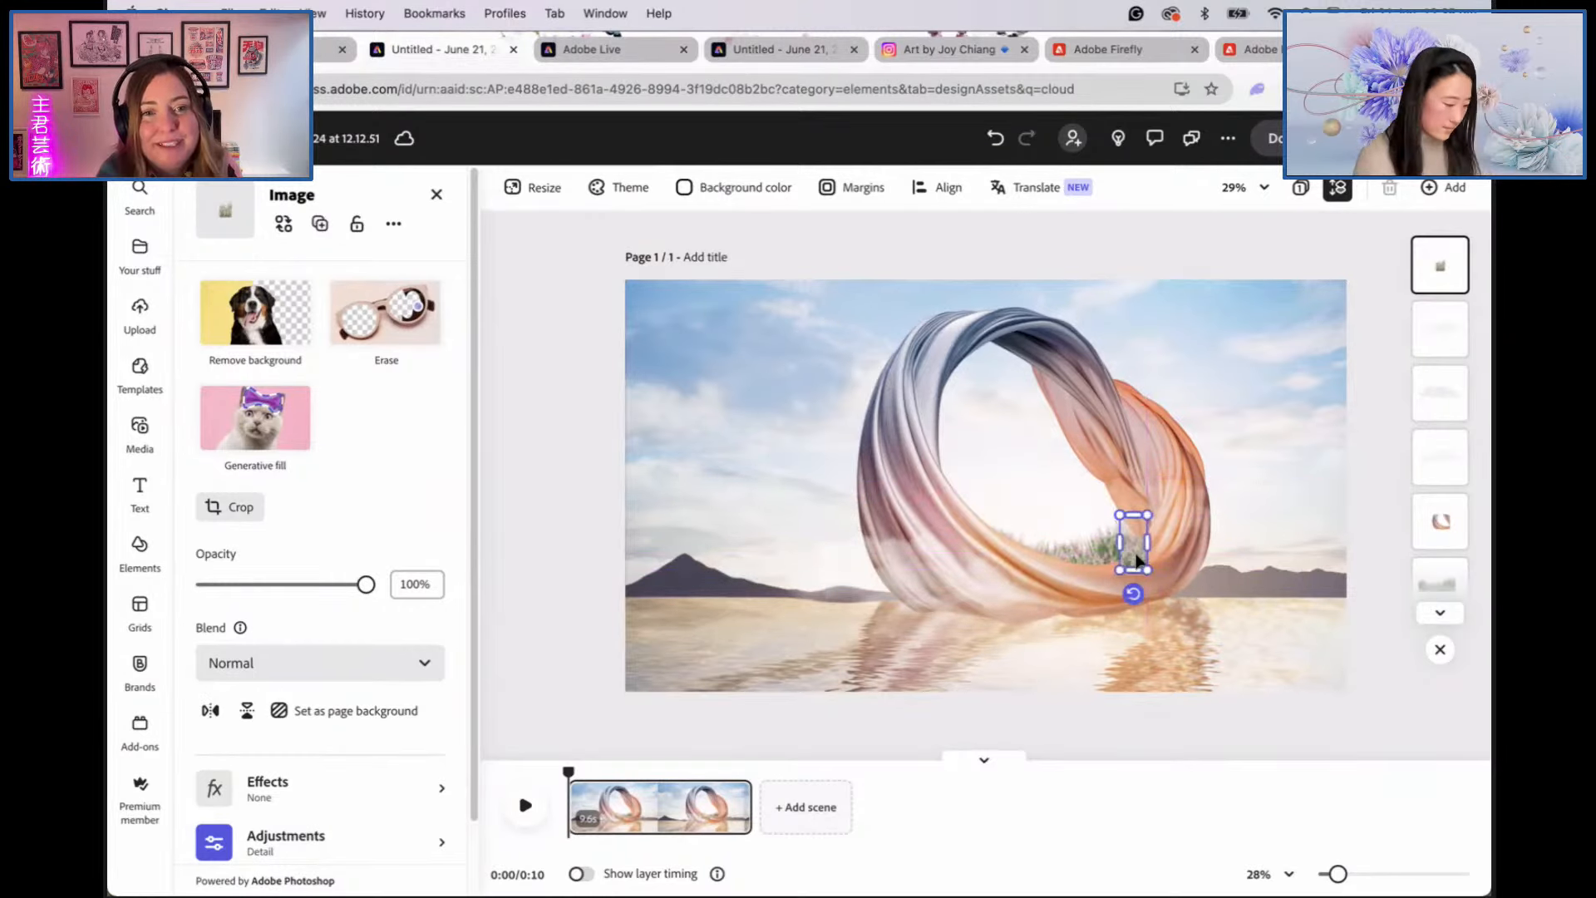
Step: Delete the small cropped grass tuft beside the ring's inner right edge and select the remaining flowering grass
{"action": "key", "text": "Delete"}
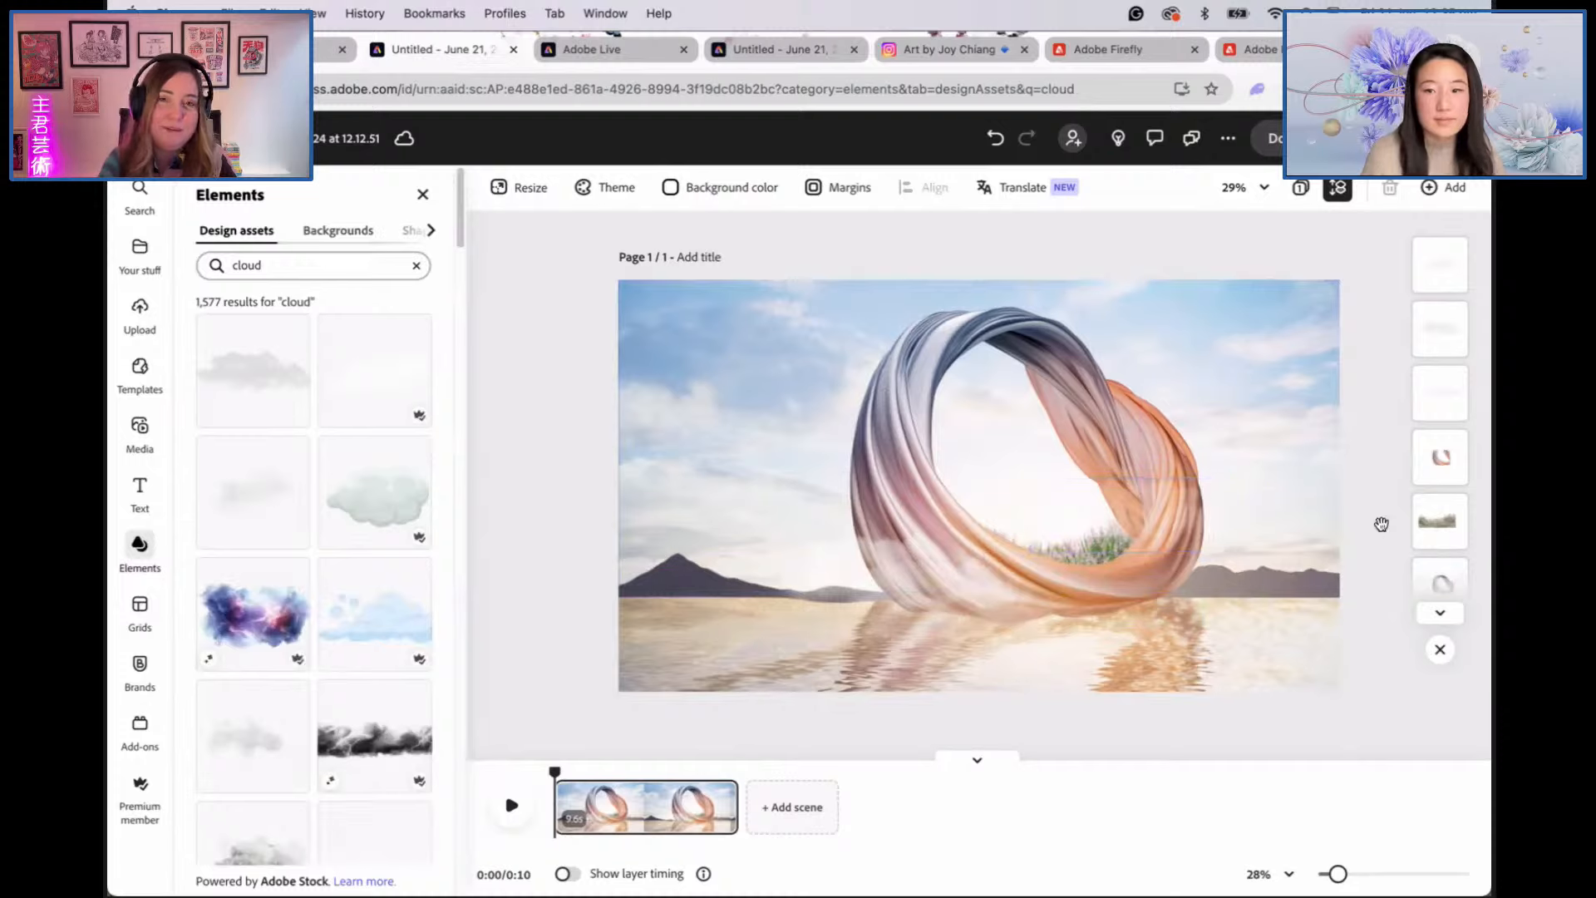
{"action": "left_click", "coordinate": [1441, 521]}
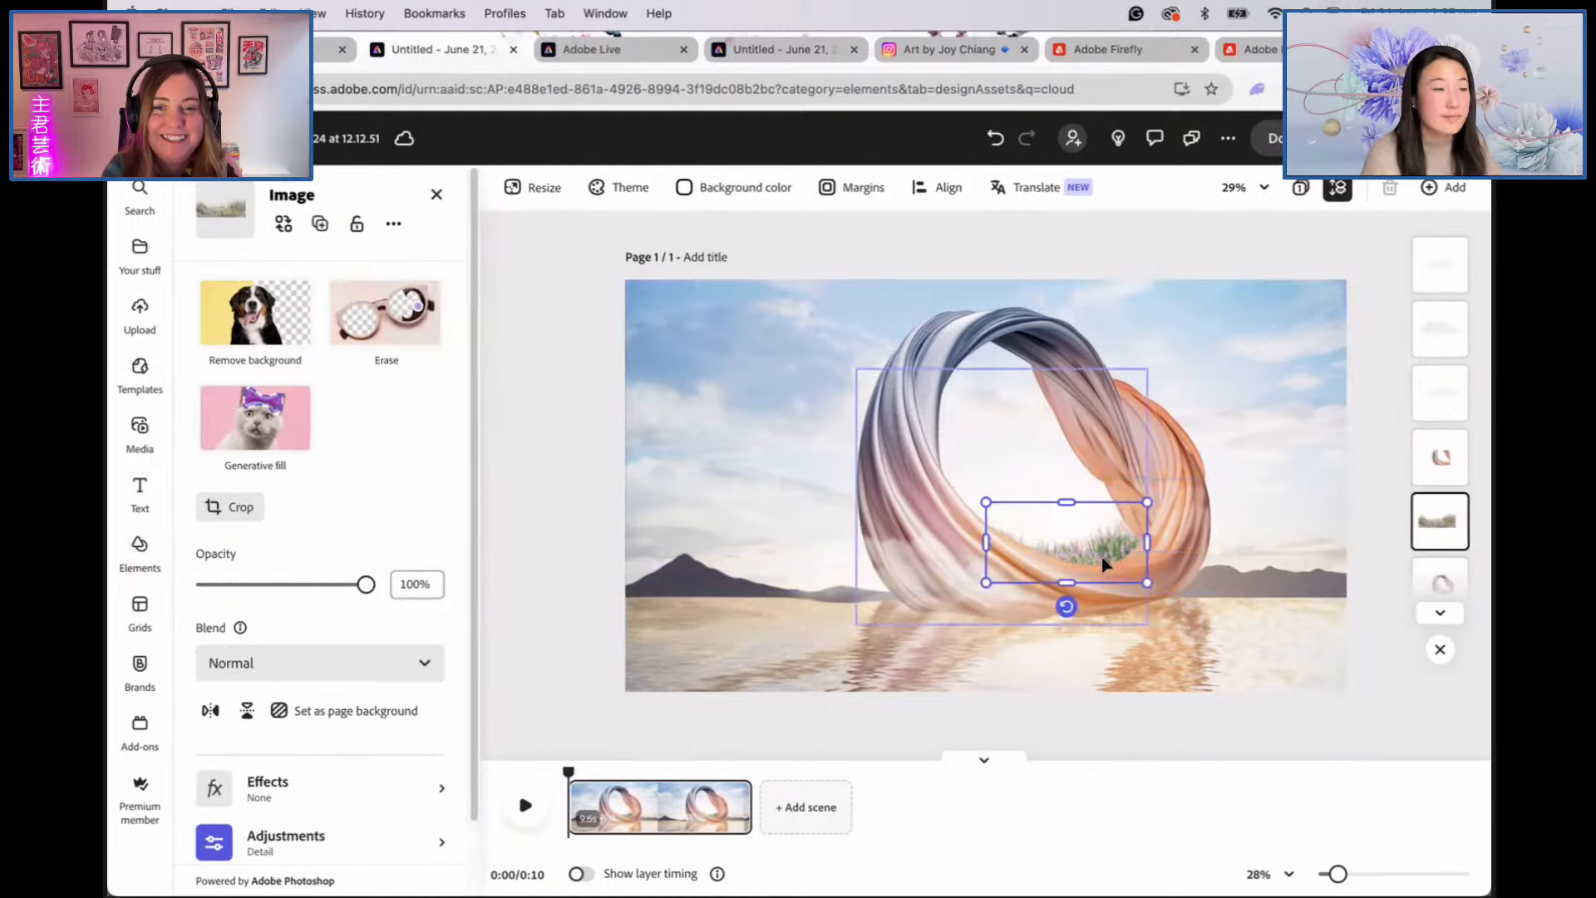
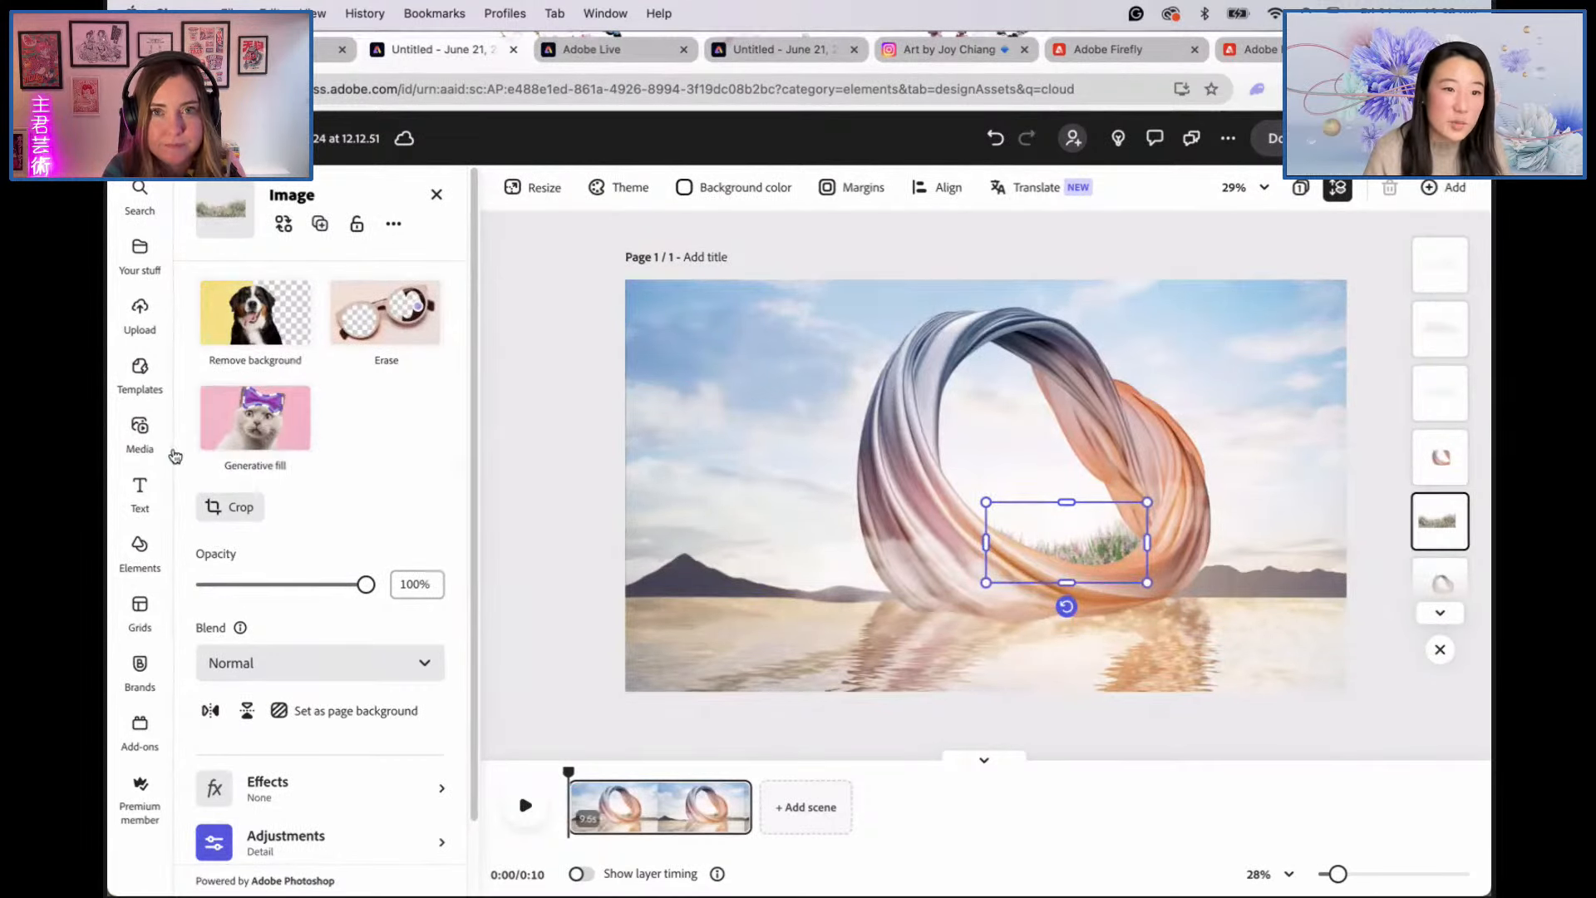
{"action": "left_click", "coordinate": [141, 431]}
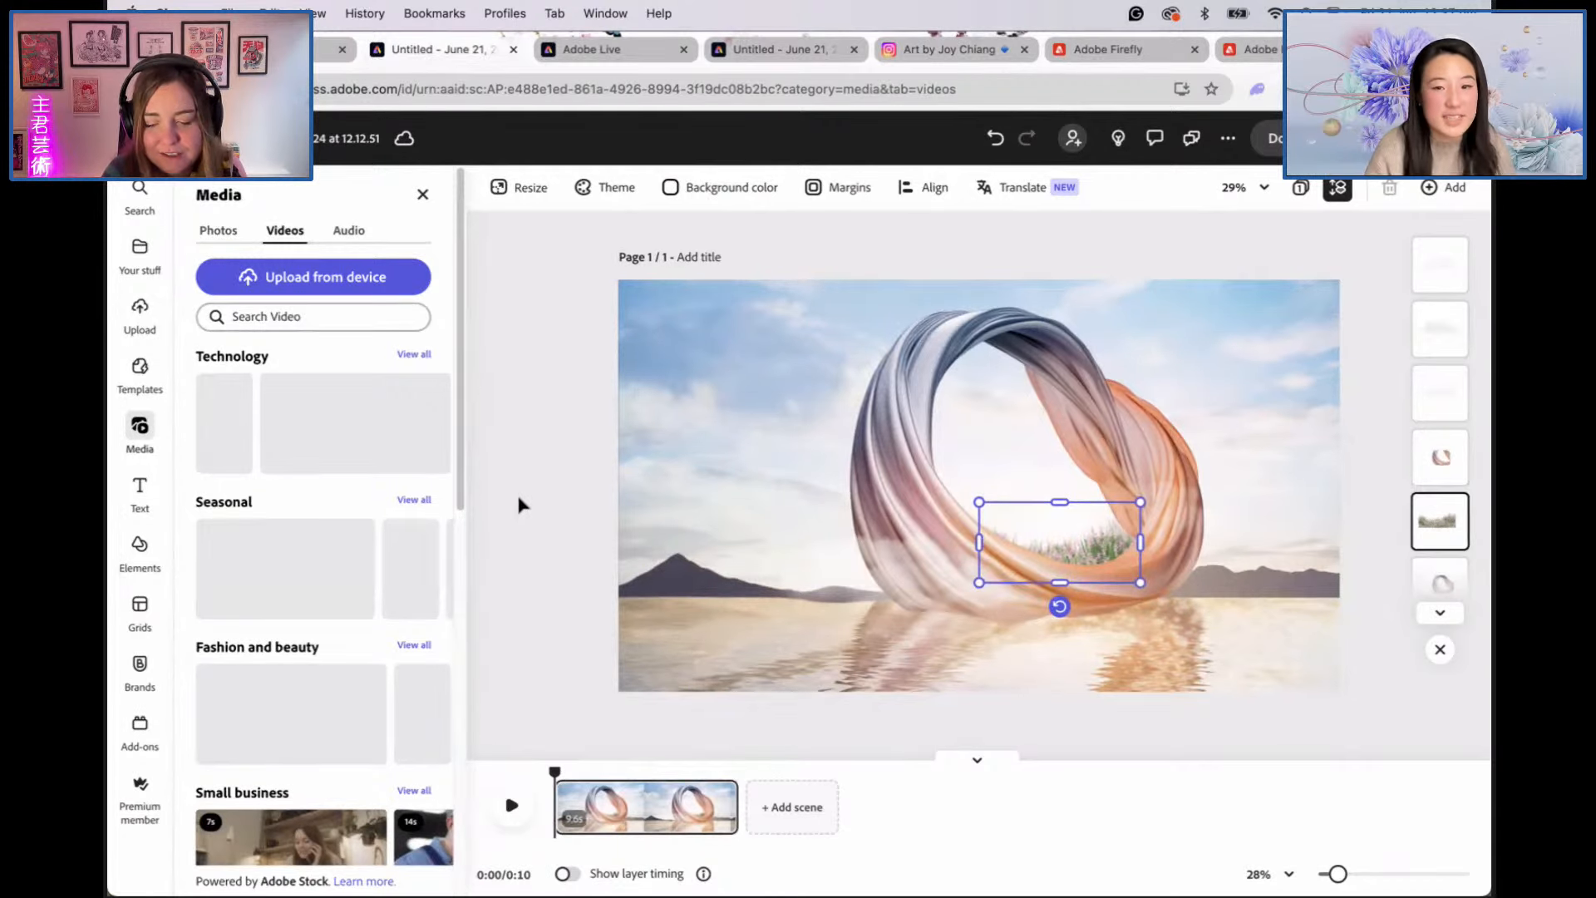
{"action": "left_click", "coordinate": [531, 534]}
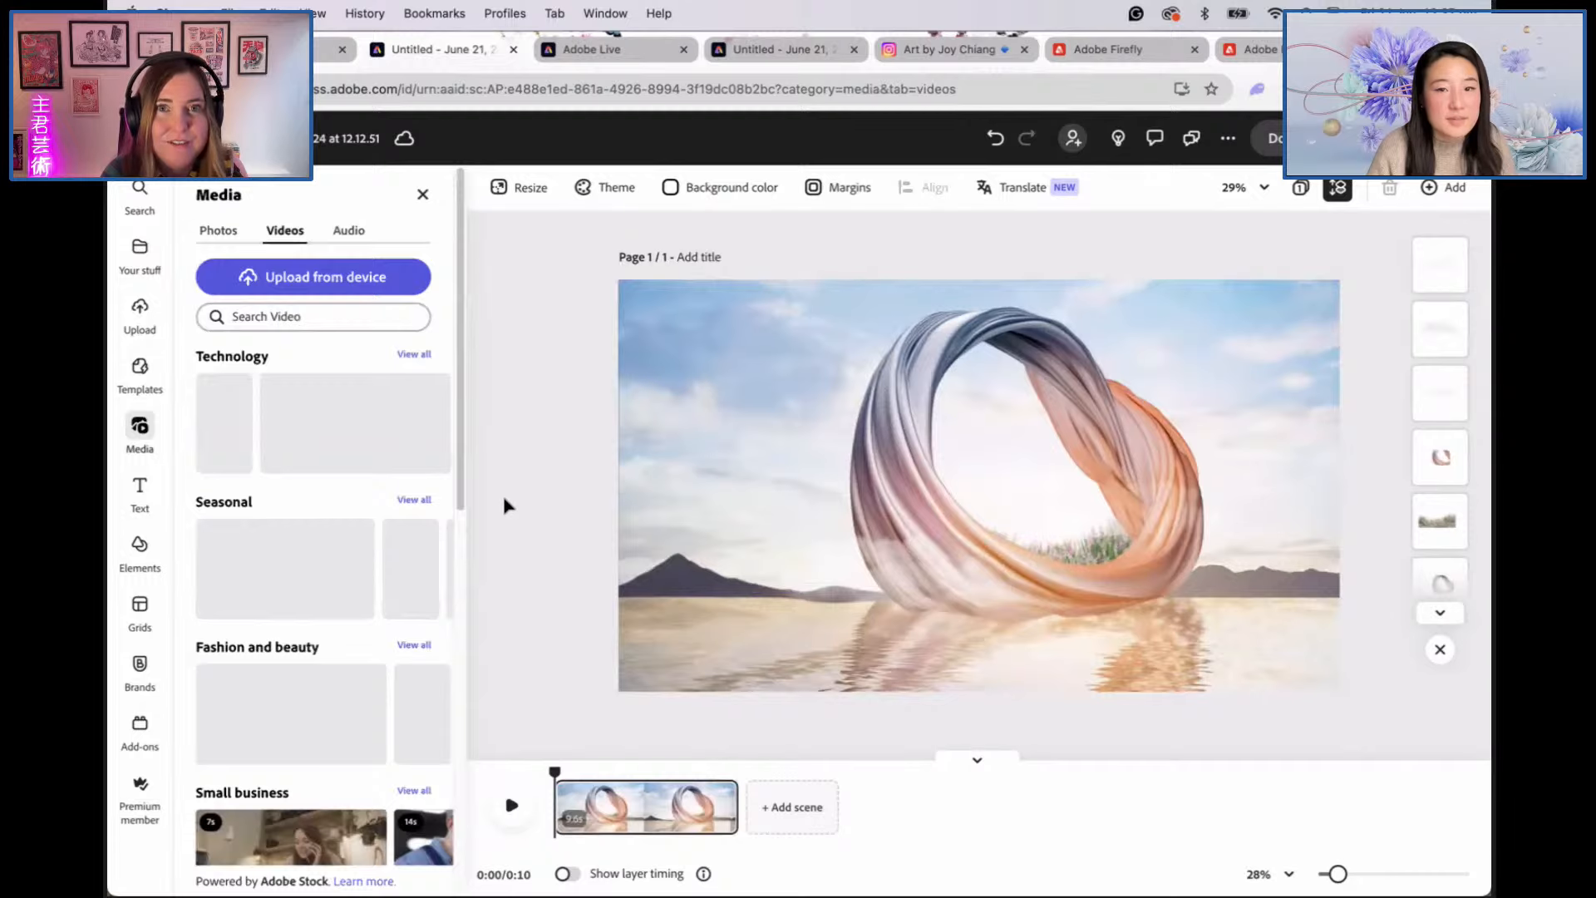
{"action": "left_click", "coordinate": [928, 372]}
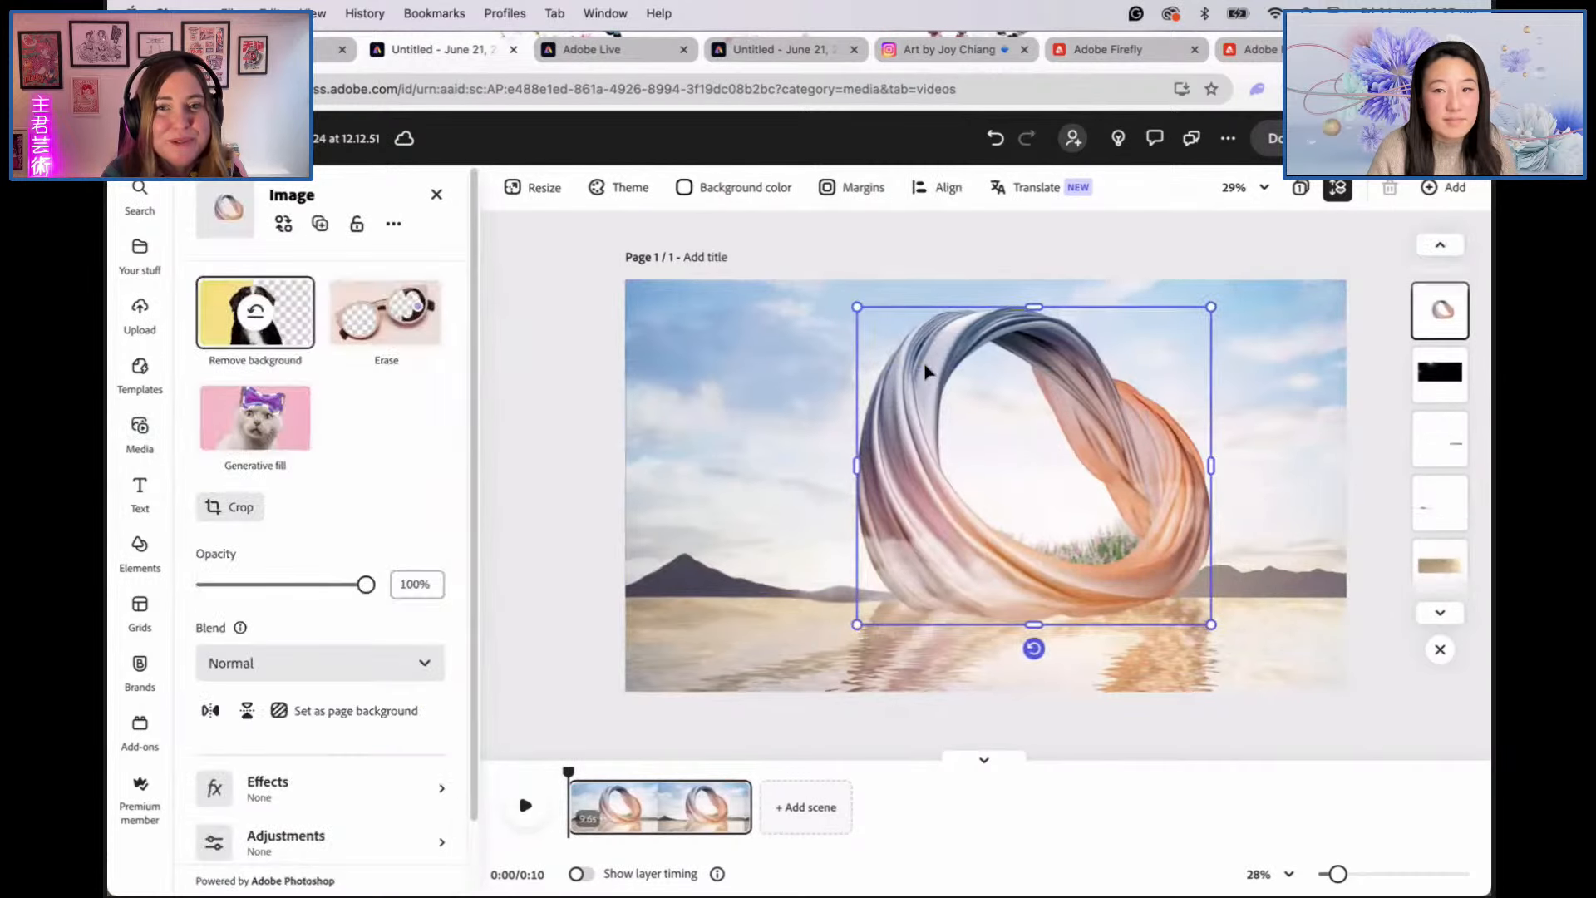
{"action": "scroll", "coordinate": [396, 652], "scroll_direction": "down", "scroll_amount": 2}
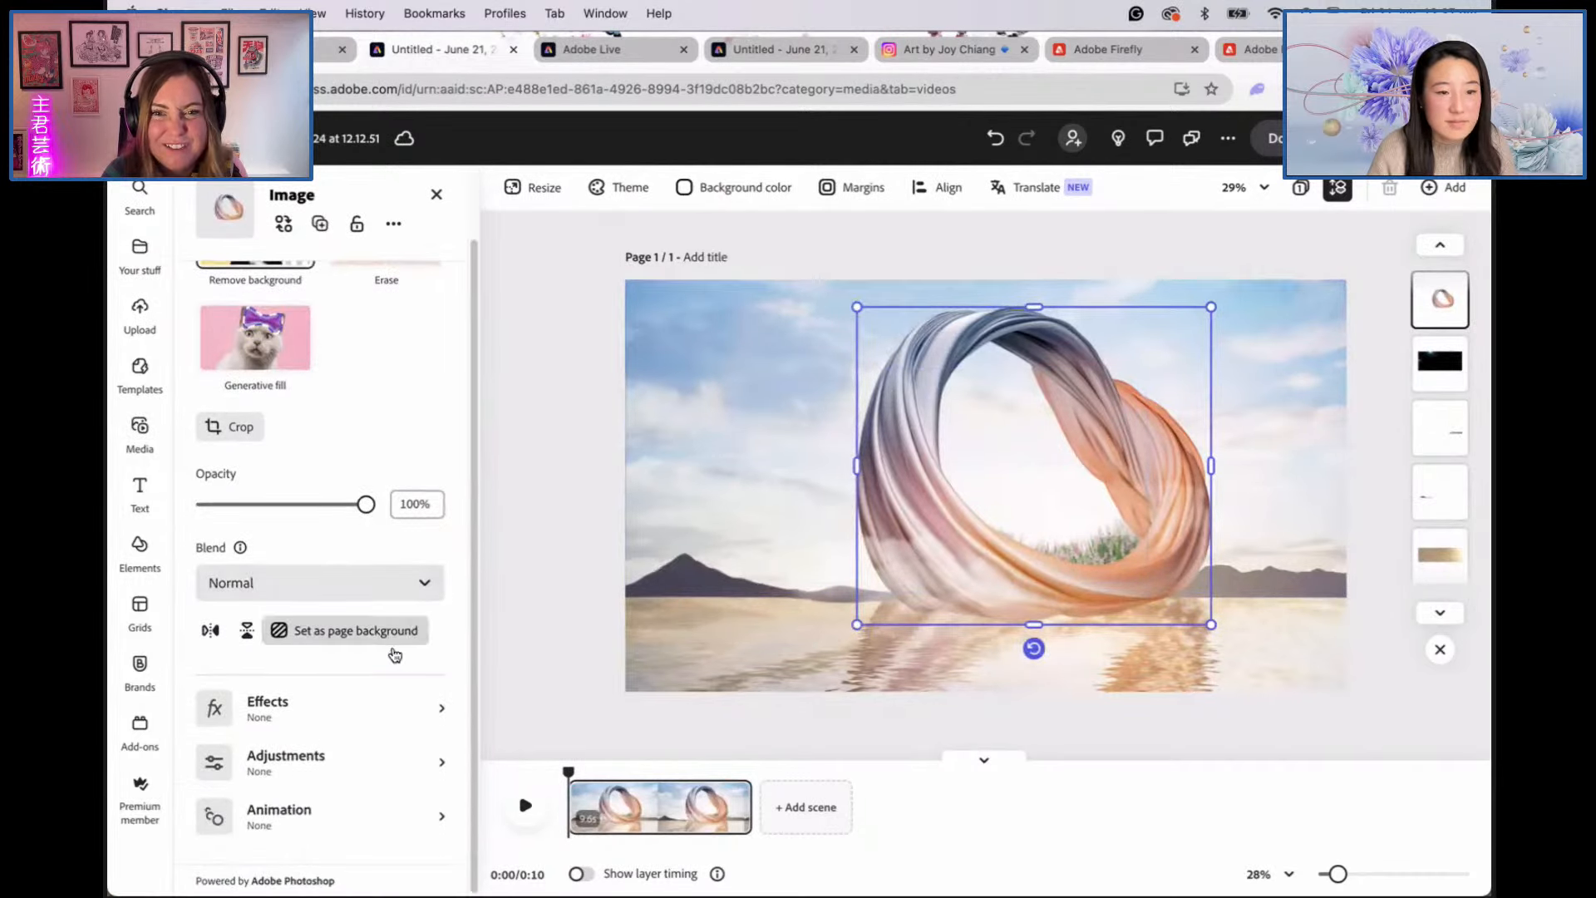
Step: Switch to the iceberg design, inspect the cloud near the ladder, and play the scene
{"action": "left_click", "coordinate": [636, 52]}
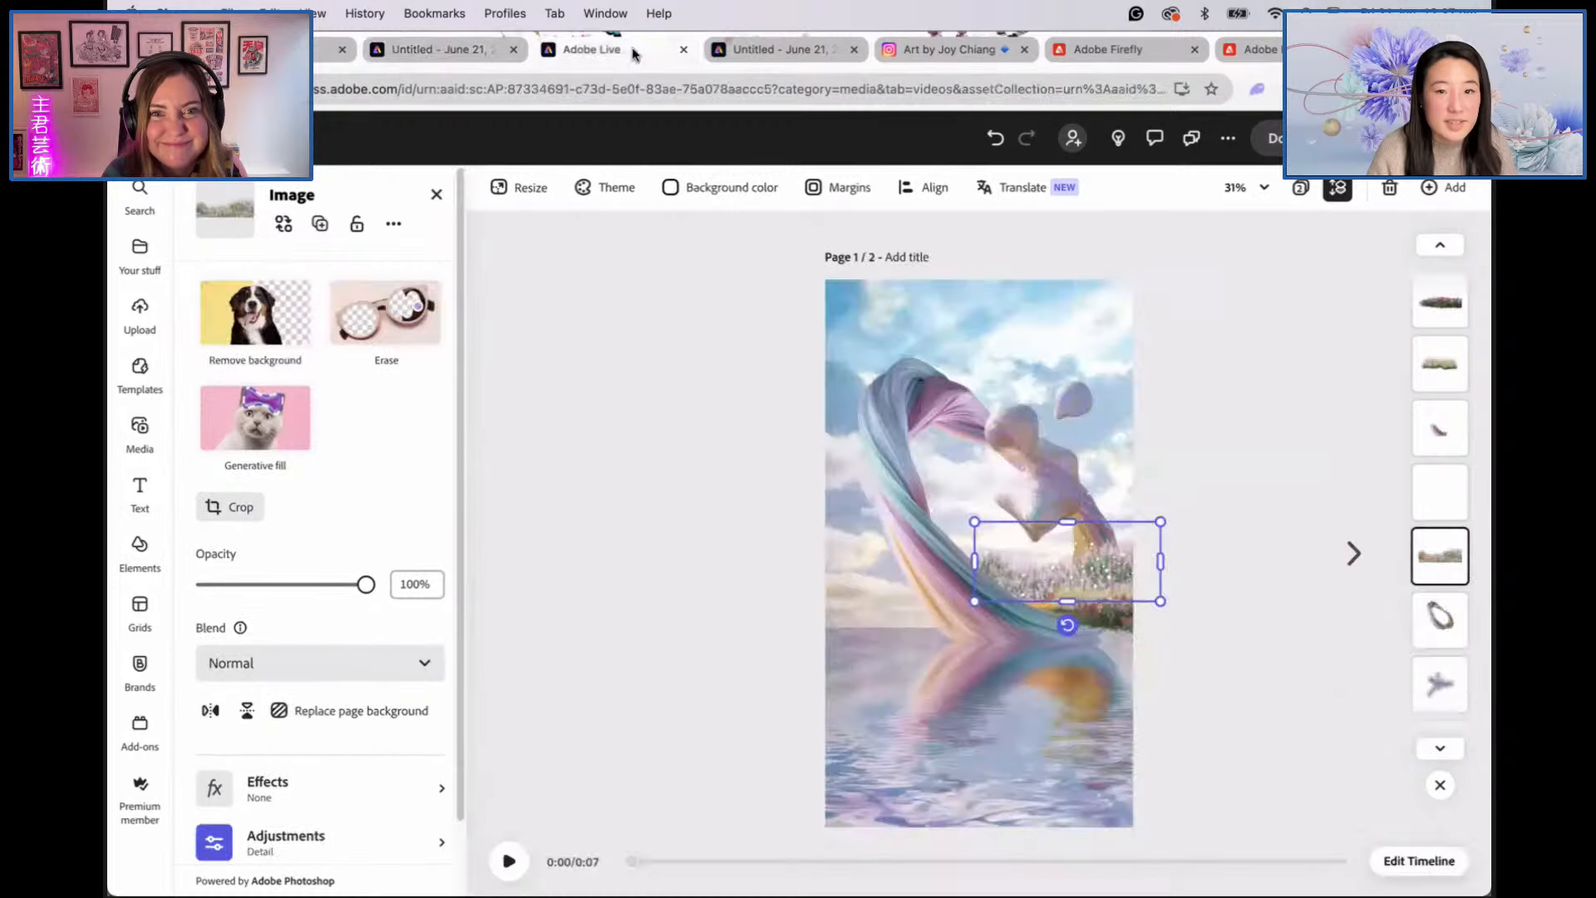
{"action": "left_click", "coordinate": [748, 50]}
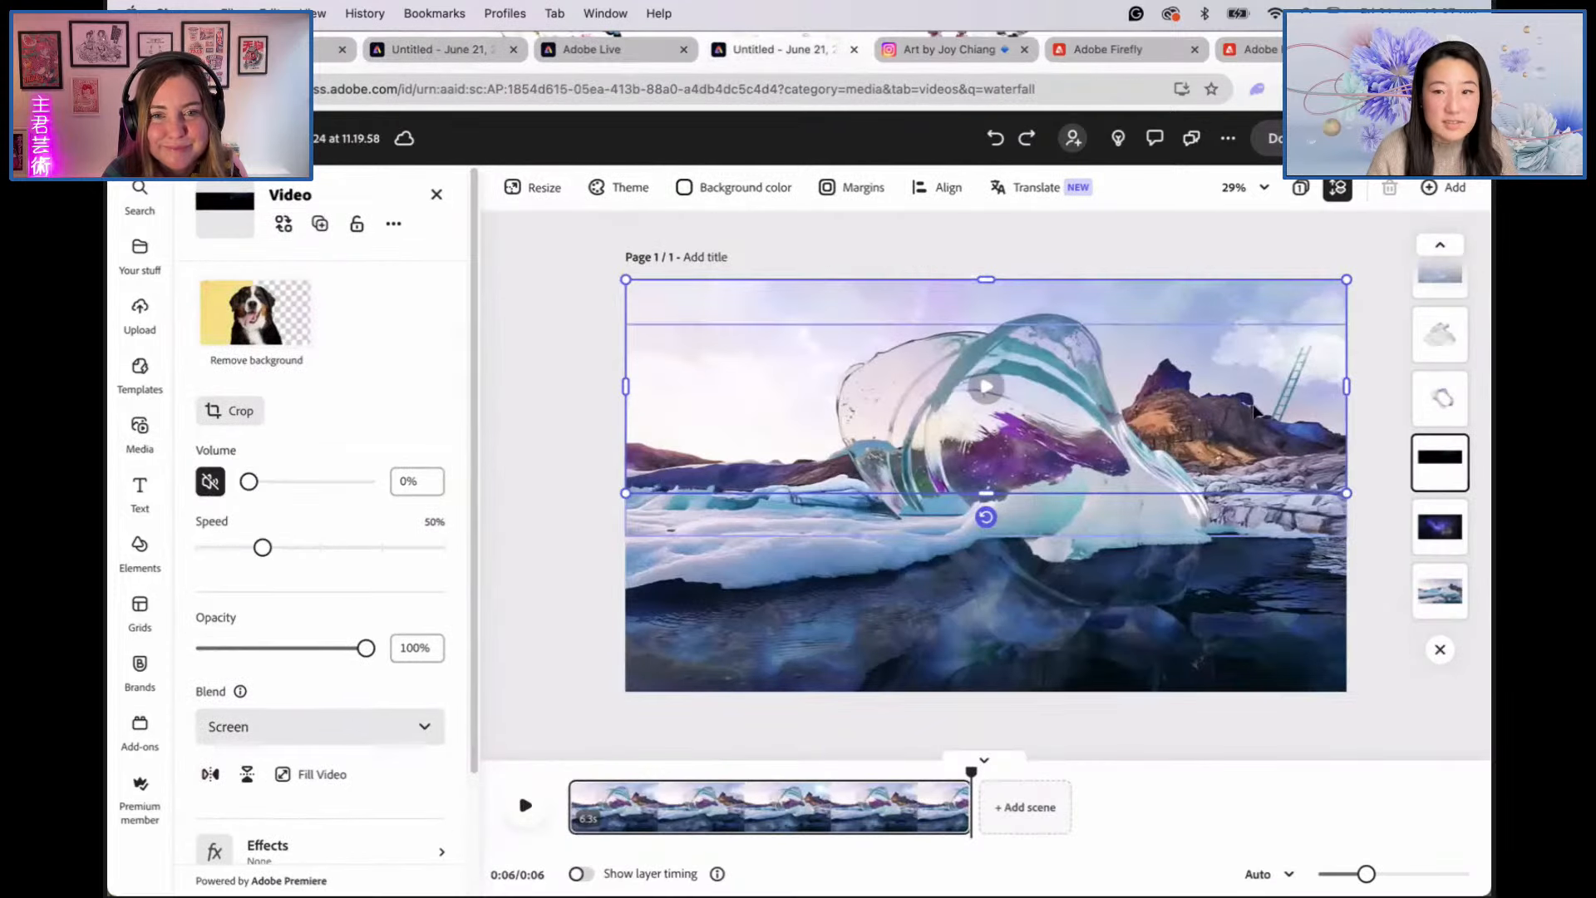
{"action": "left_click", "coordinate": [1291, 384]}
{"action": "left_click", "coordinate": [1247, 356]}
{"action": "left_click", "coordinate": [1336, 332]}
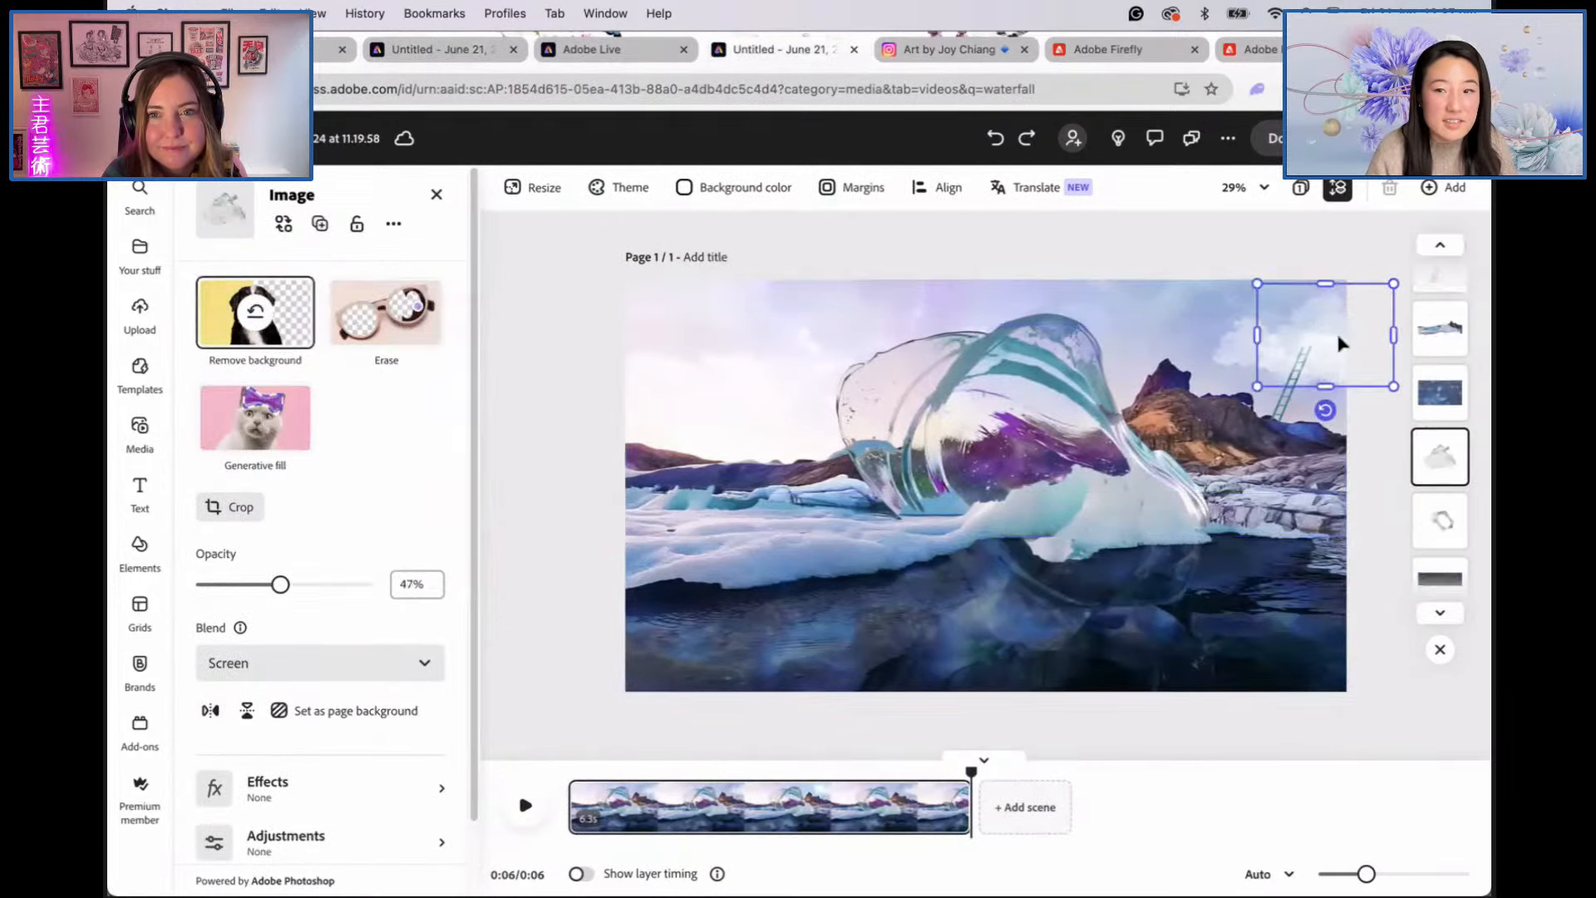
{"action": "left_click", "coordinate": [526, 805]}
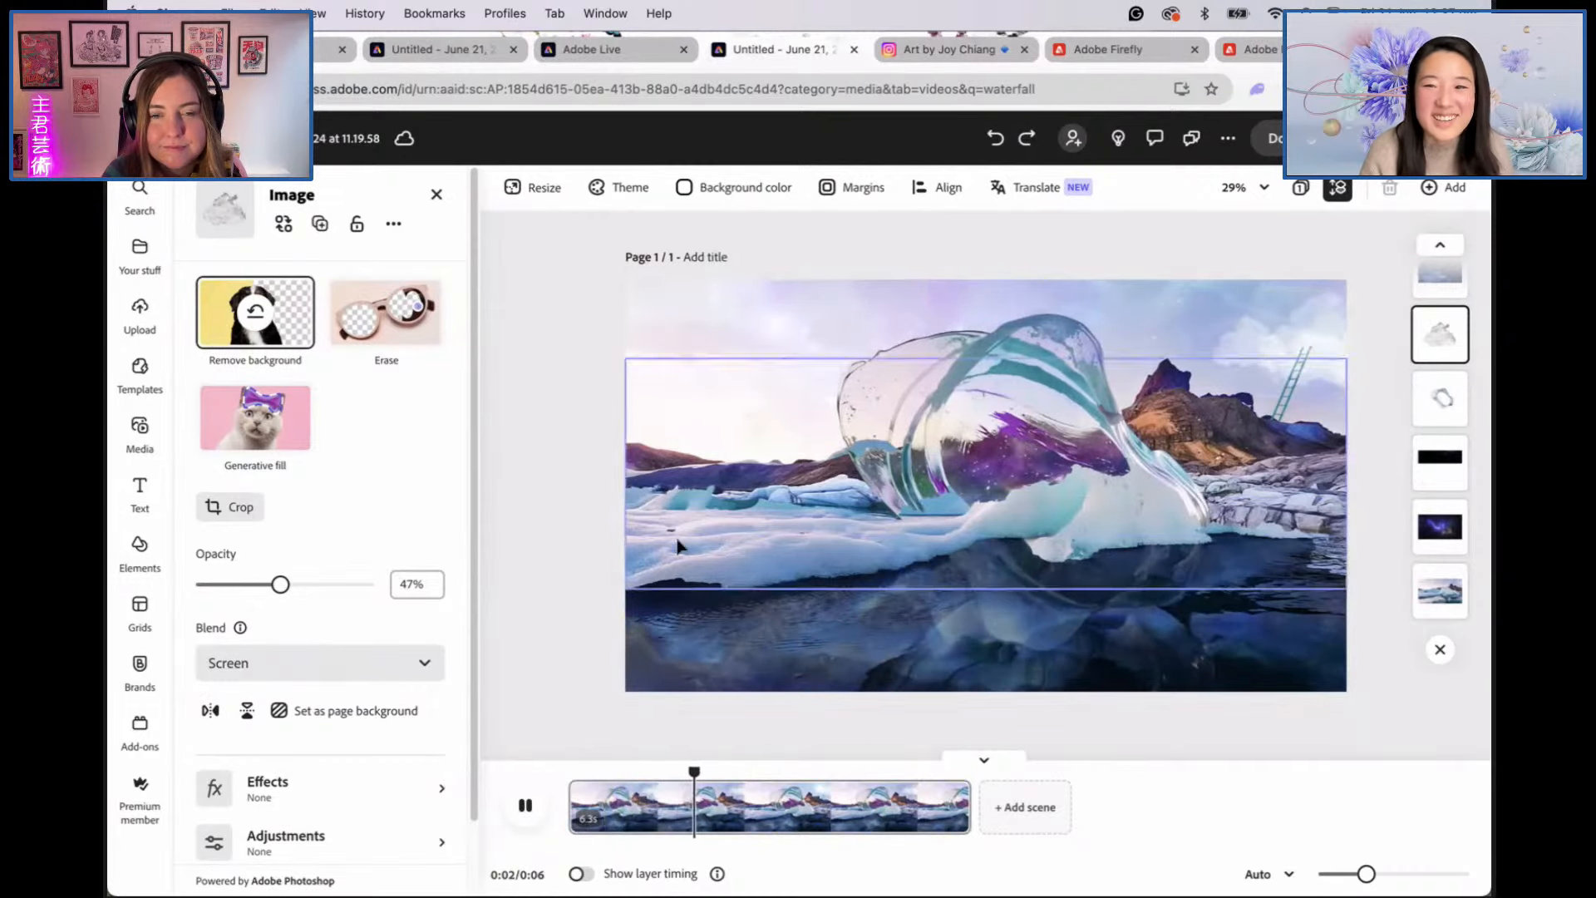
Step: Try setting the ladder image's effect to None, and undo the change
{"action": "left_click", "coordinate": [1285, 409]}
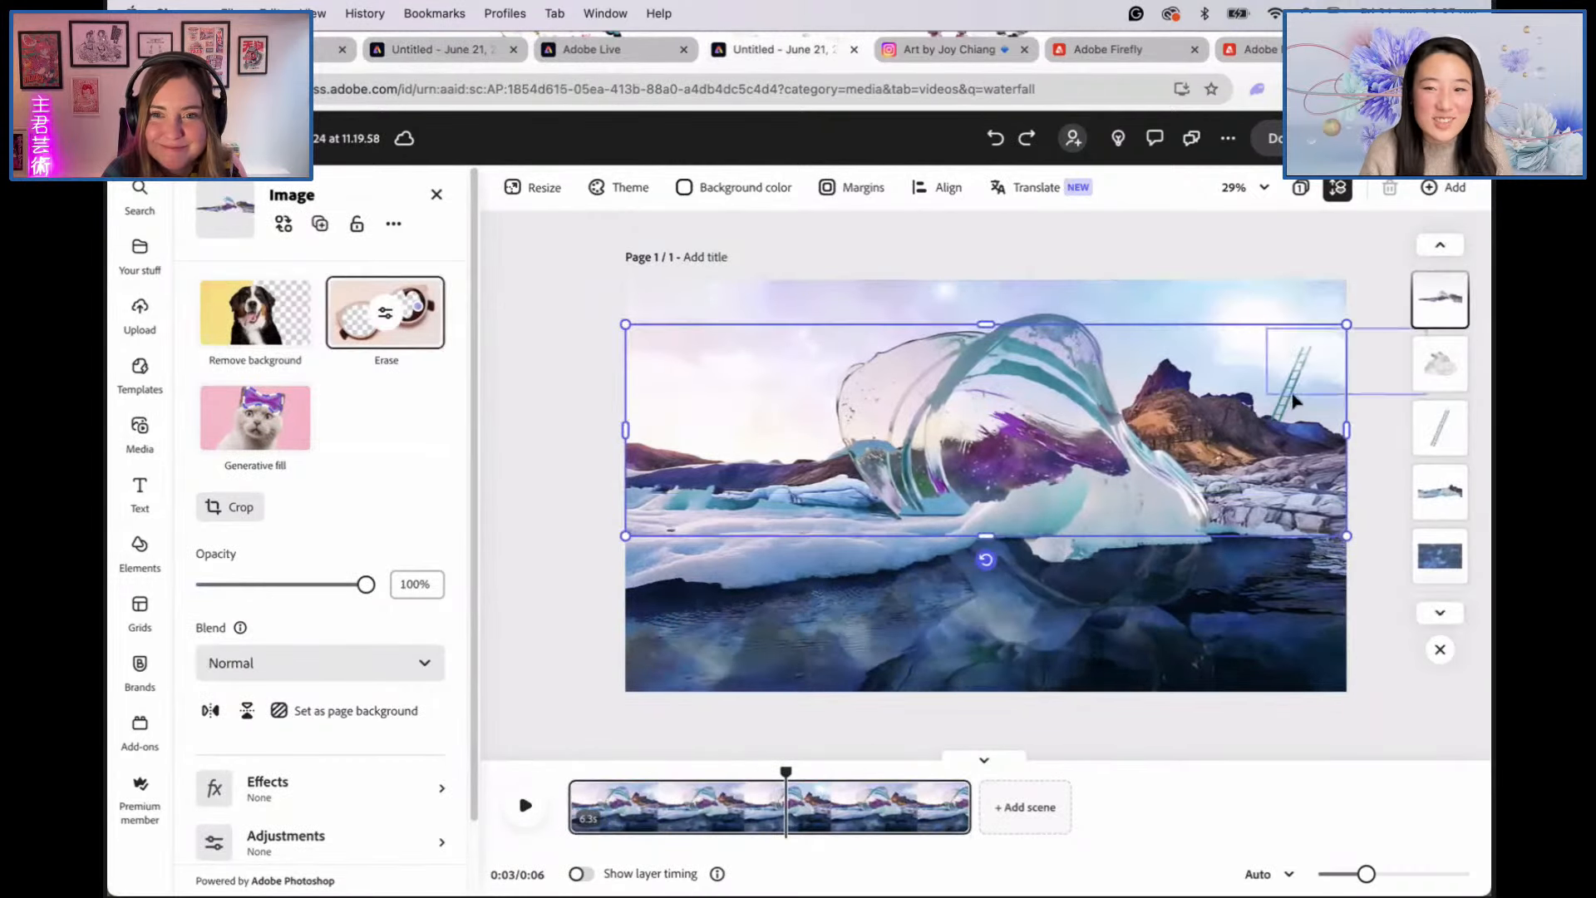
{"action": "left_click", "coordinate": [1438, 429]}
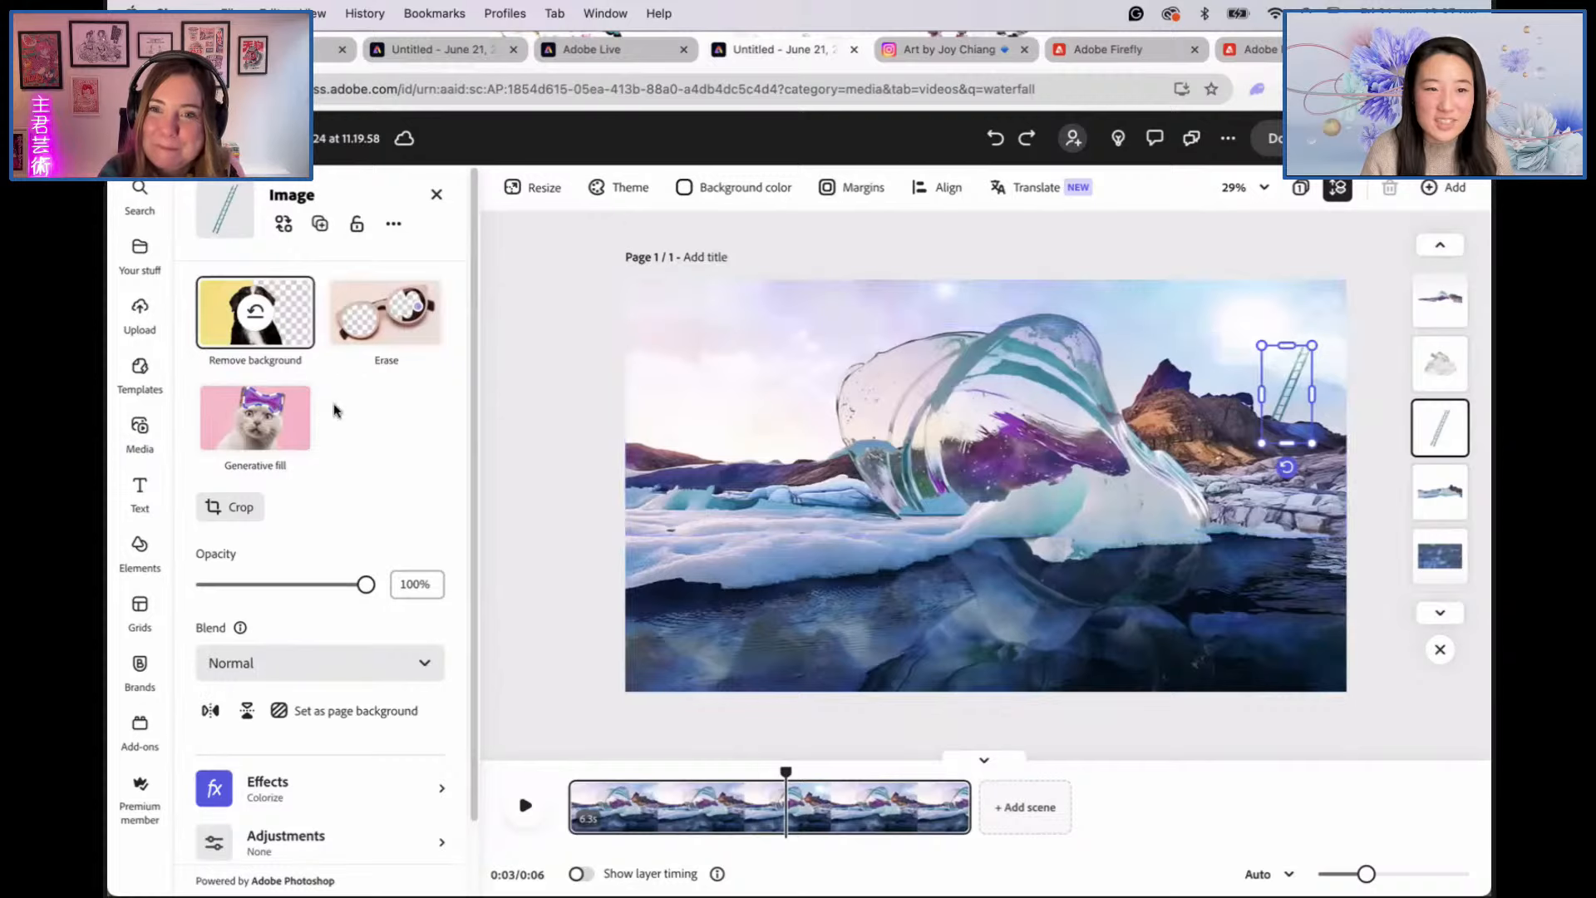
{"action": "scroll", "coordinate": [286, 691], "scroll_direction": "down", "scroll_amount": 3}
{"action": "left_click", "coordinate": [300, 716]}
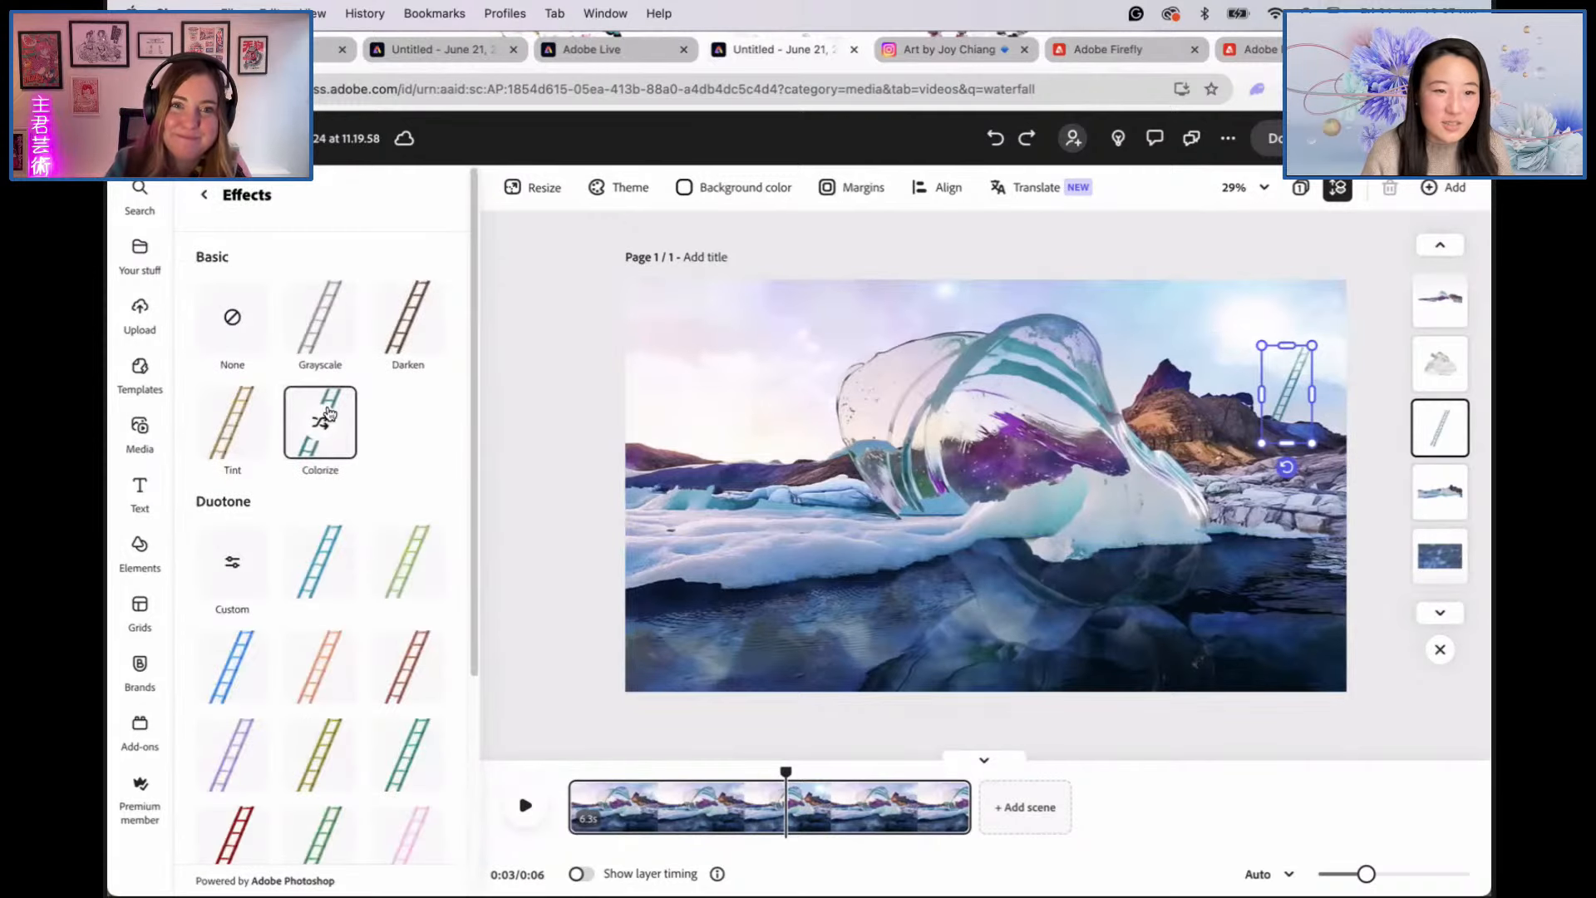
{"action": "left_click", "coordinate": [245, 335]}
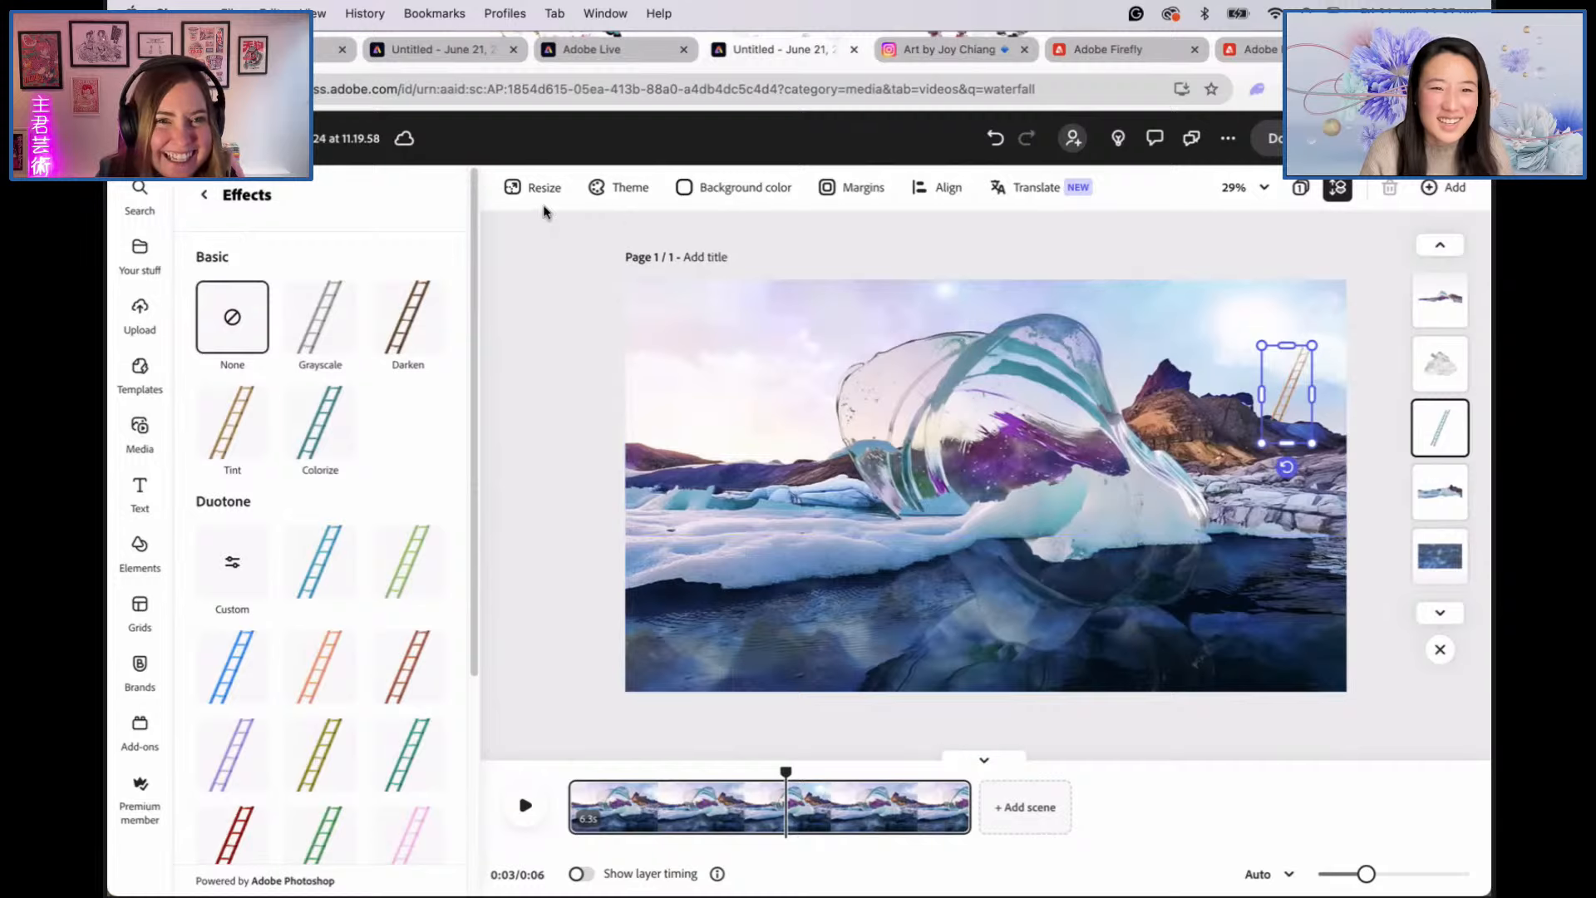
{"action": "left_click", "coordinate": [996, 138]}
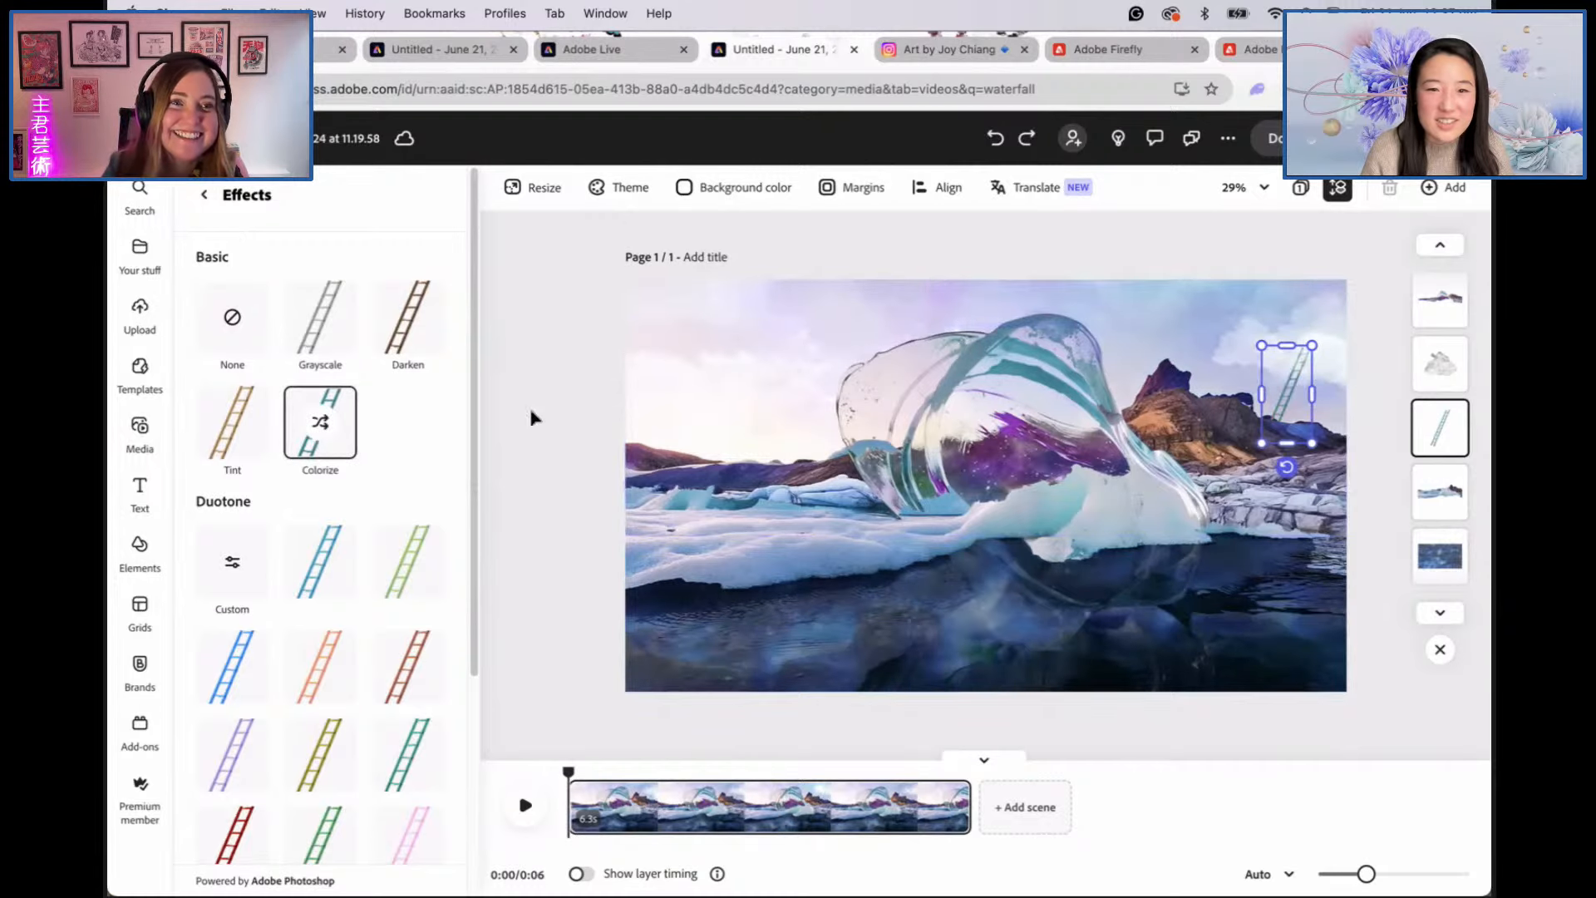
{"action": "left_click", "coordinate": [1429, 421]}
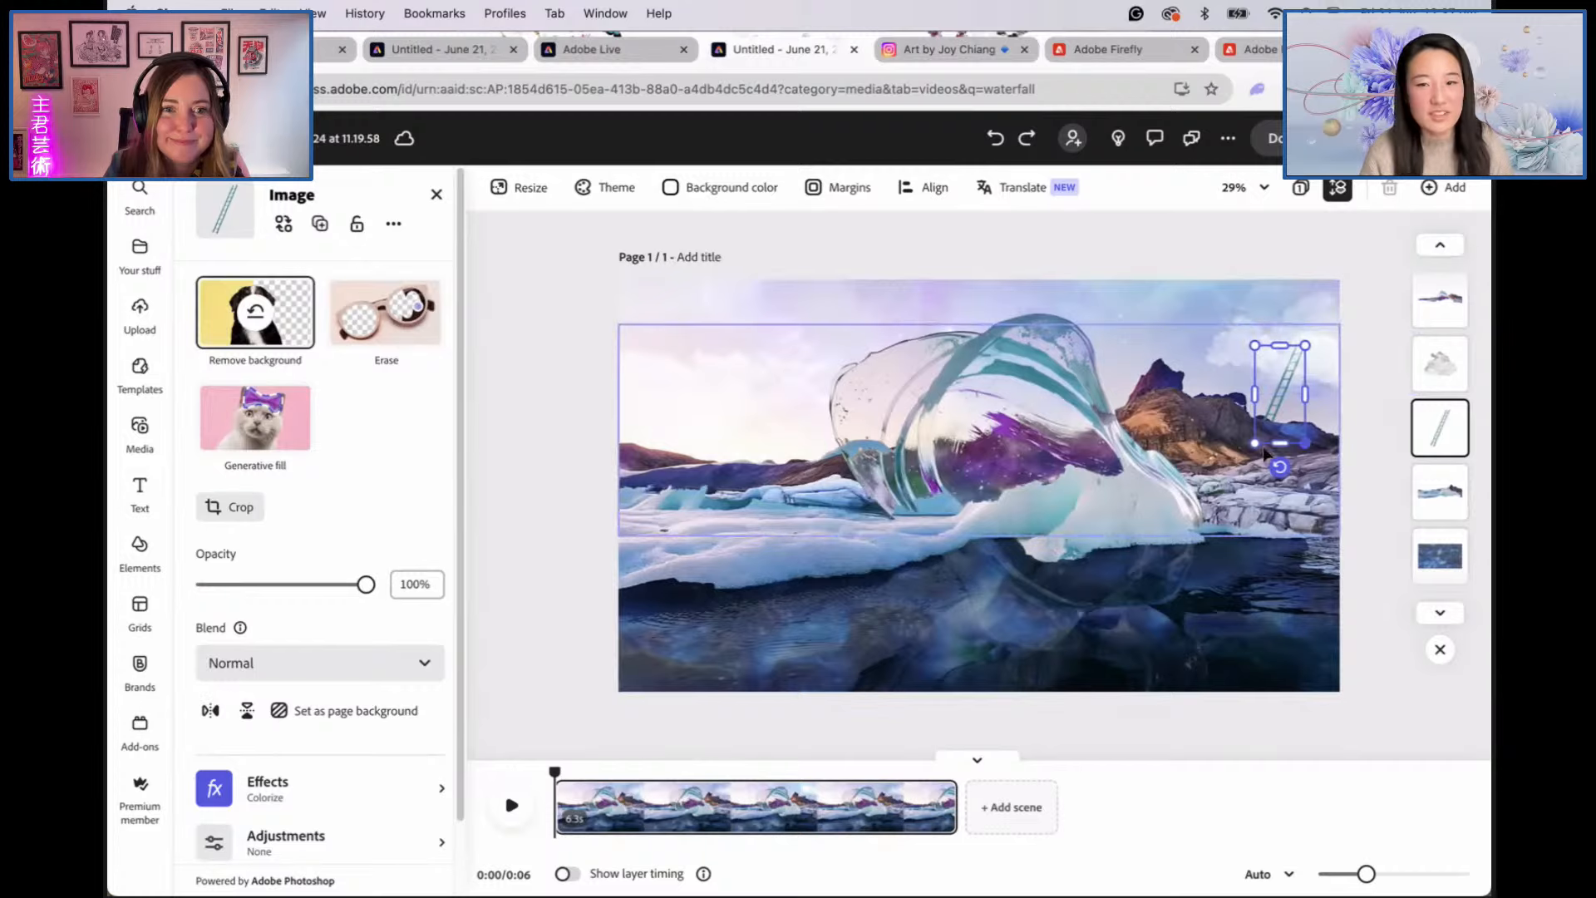
Step: Play the iceberg scene and examine the overlay video's blend mode options and remaining settings
{"action": "left_click", "coordinate": [597, 554]}
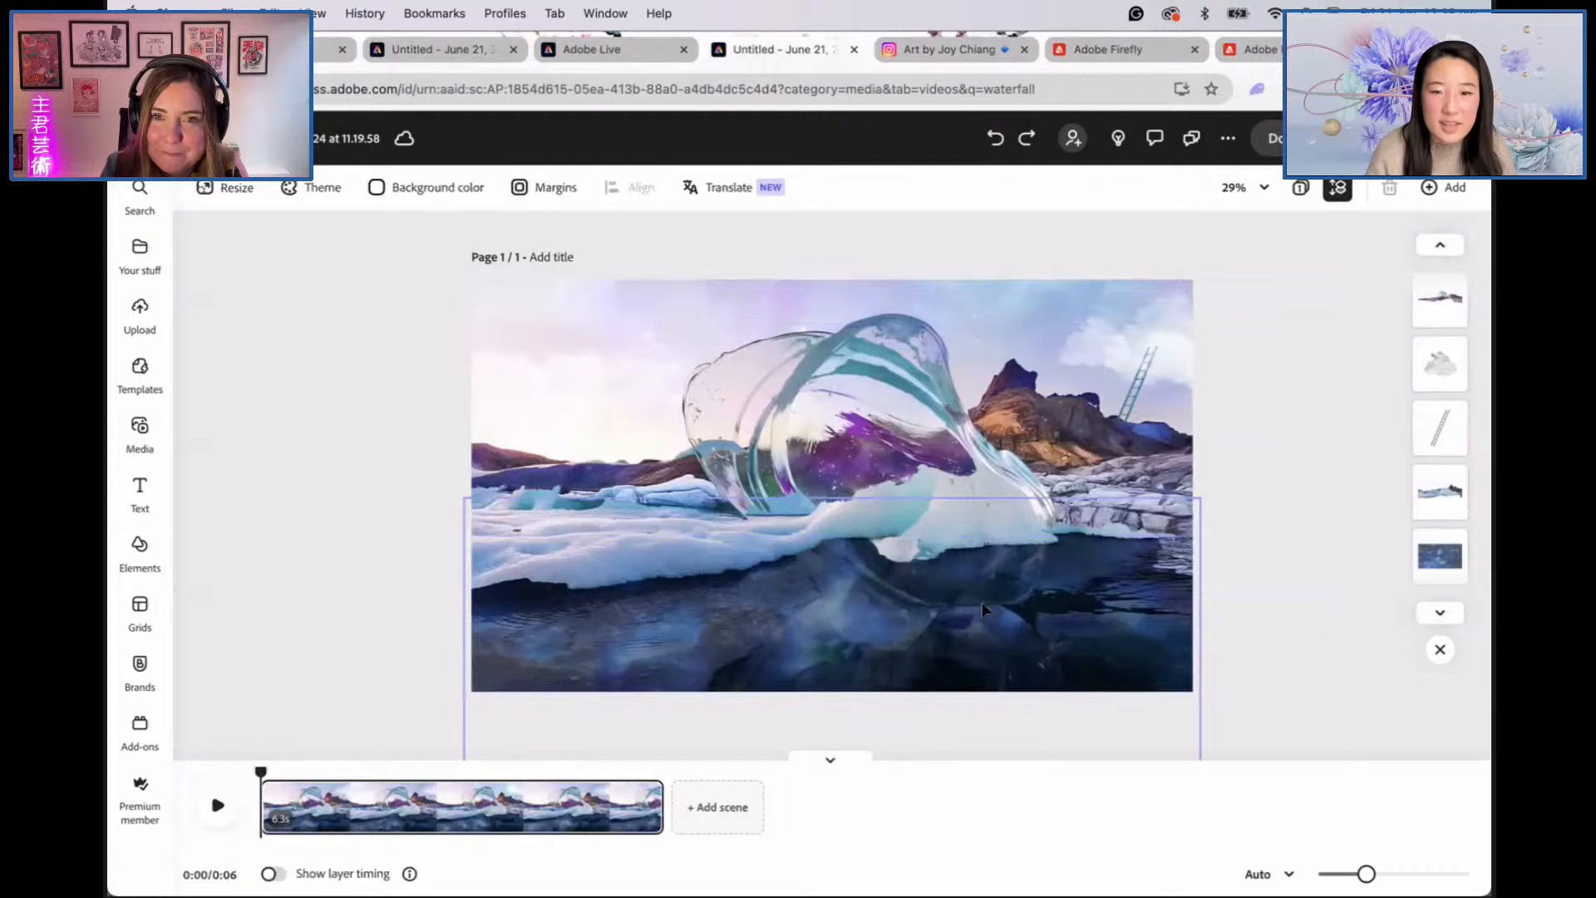
{"action": "left_click", "coordinate": [699, 549]}
{"action": "left_click", "coordinate": [600, 470]}
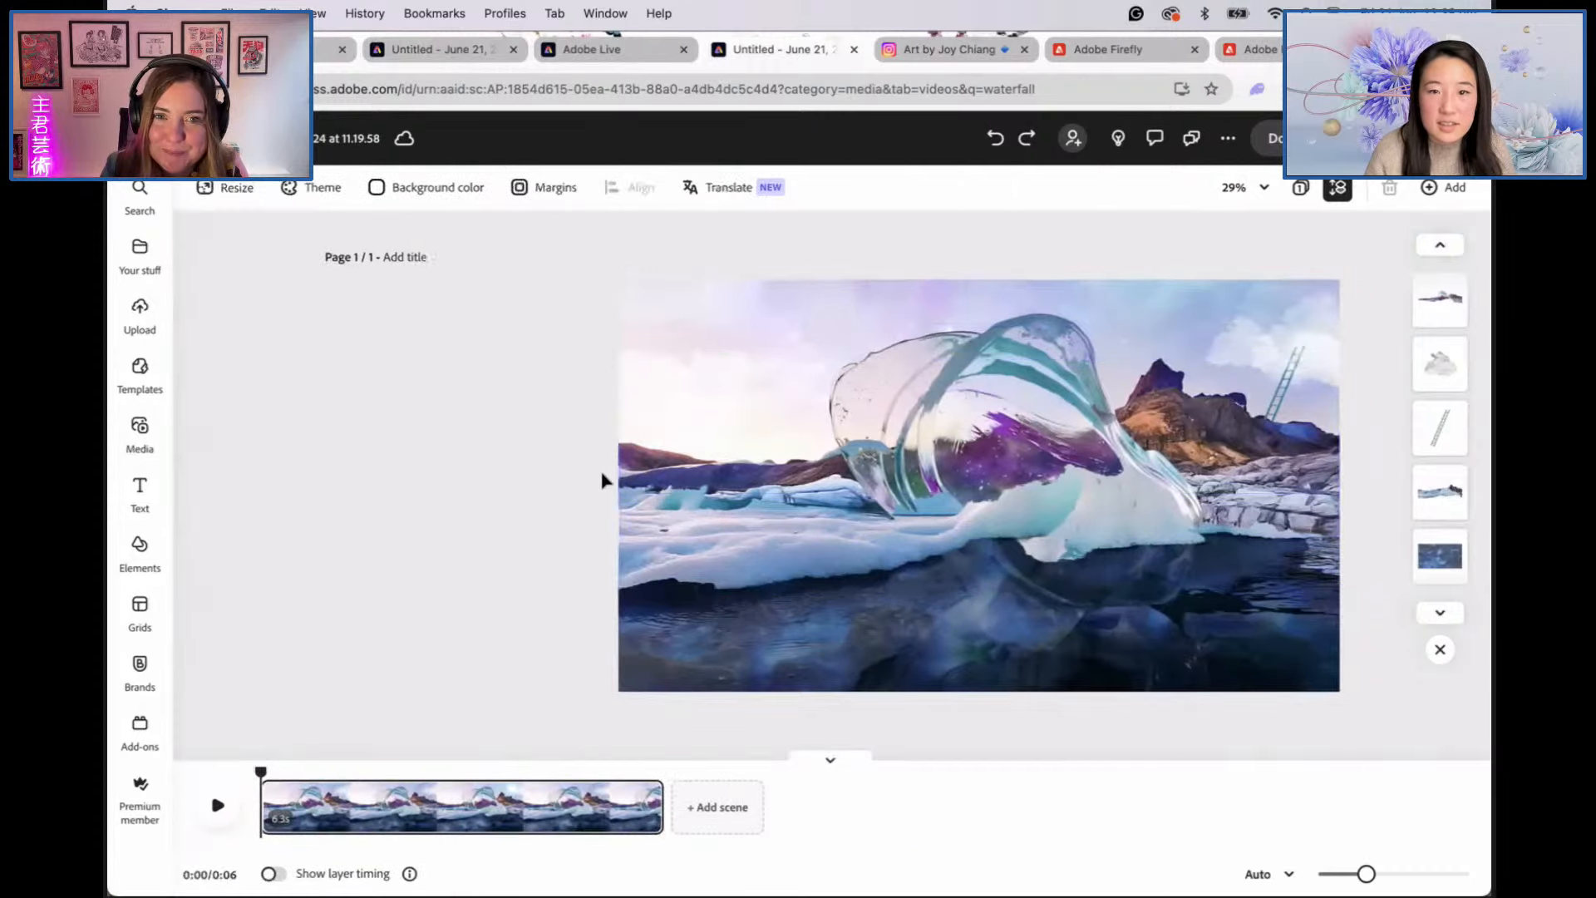
{"action": "left_click", "coordinate": [702, 345]}
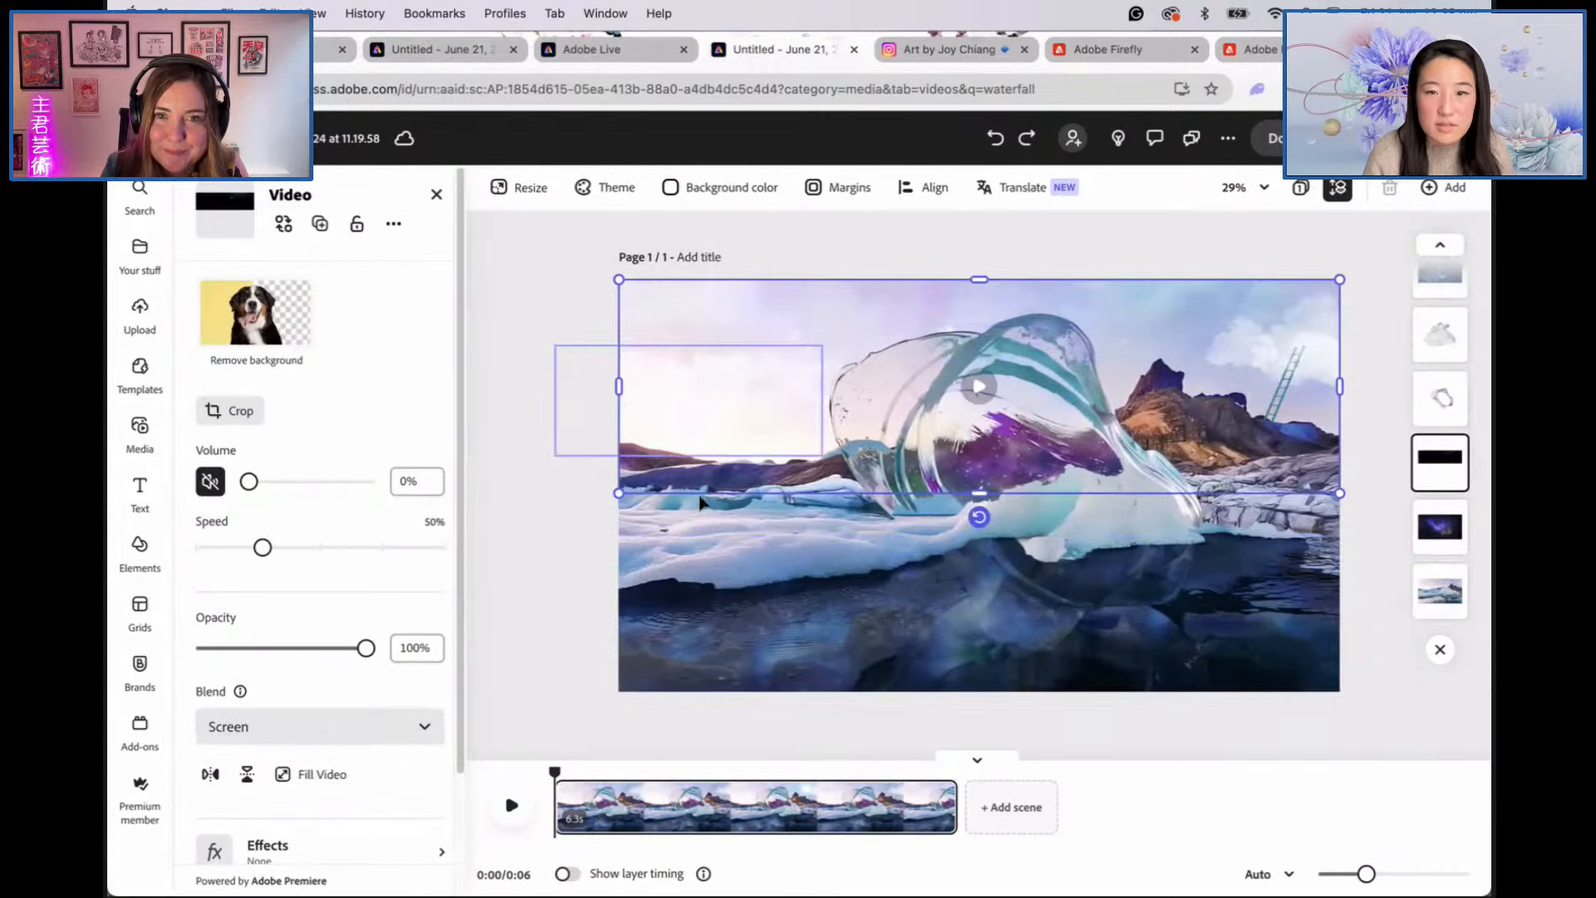
{"action": "left_click", "coordinate": [507, 810]}
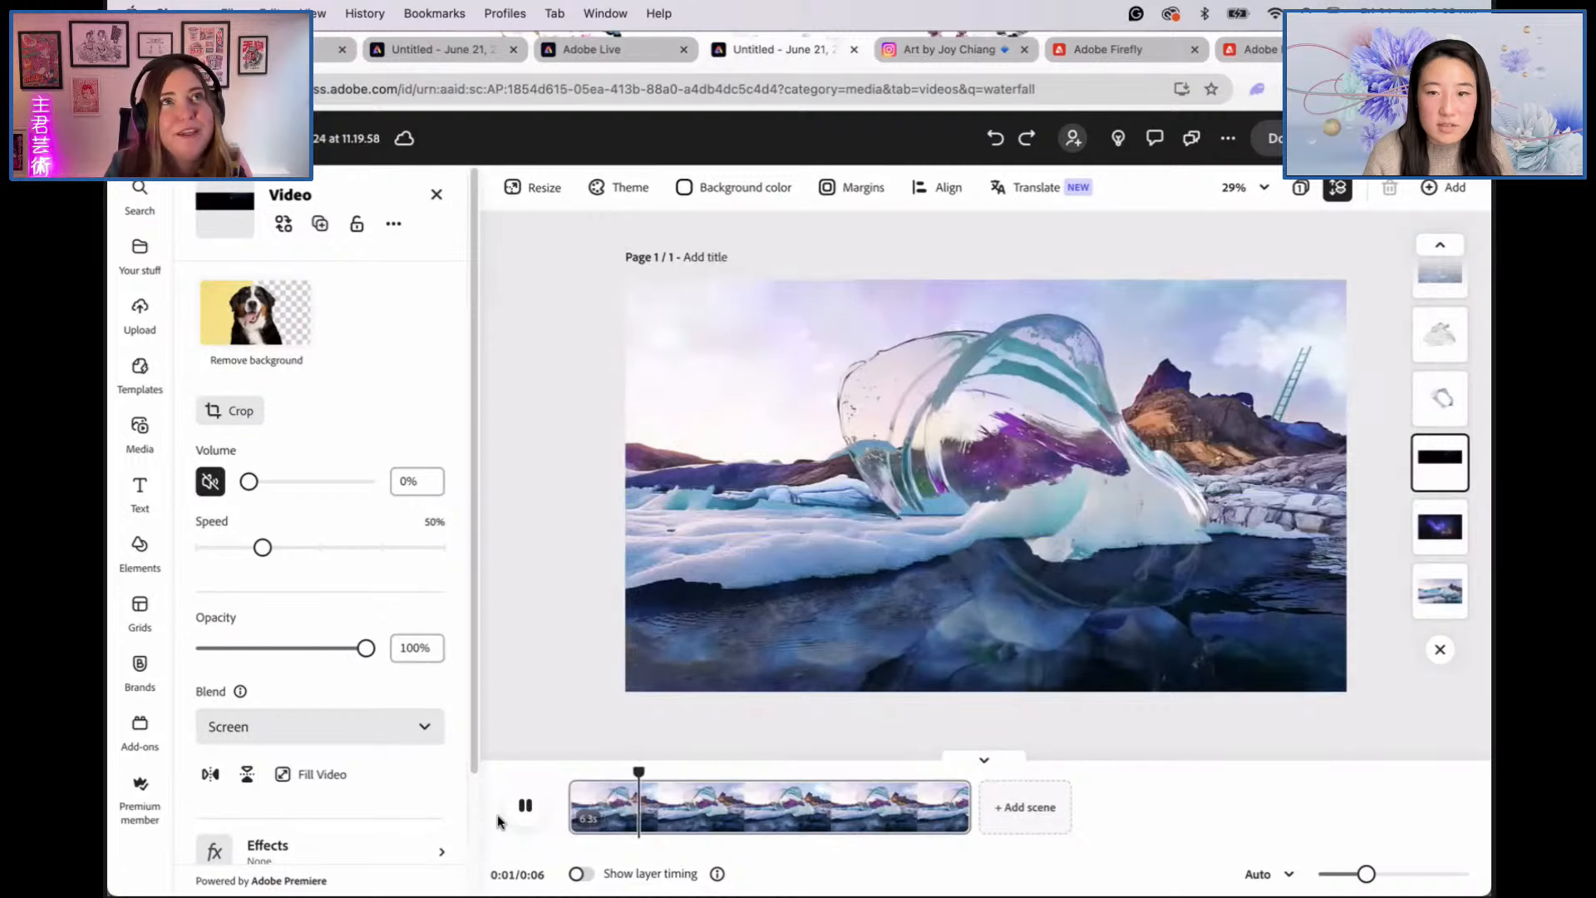
{"action": "left_click", "coordinate": [522, 807]}
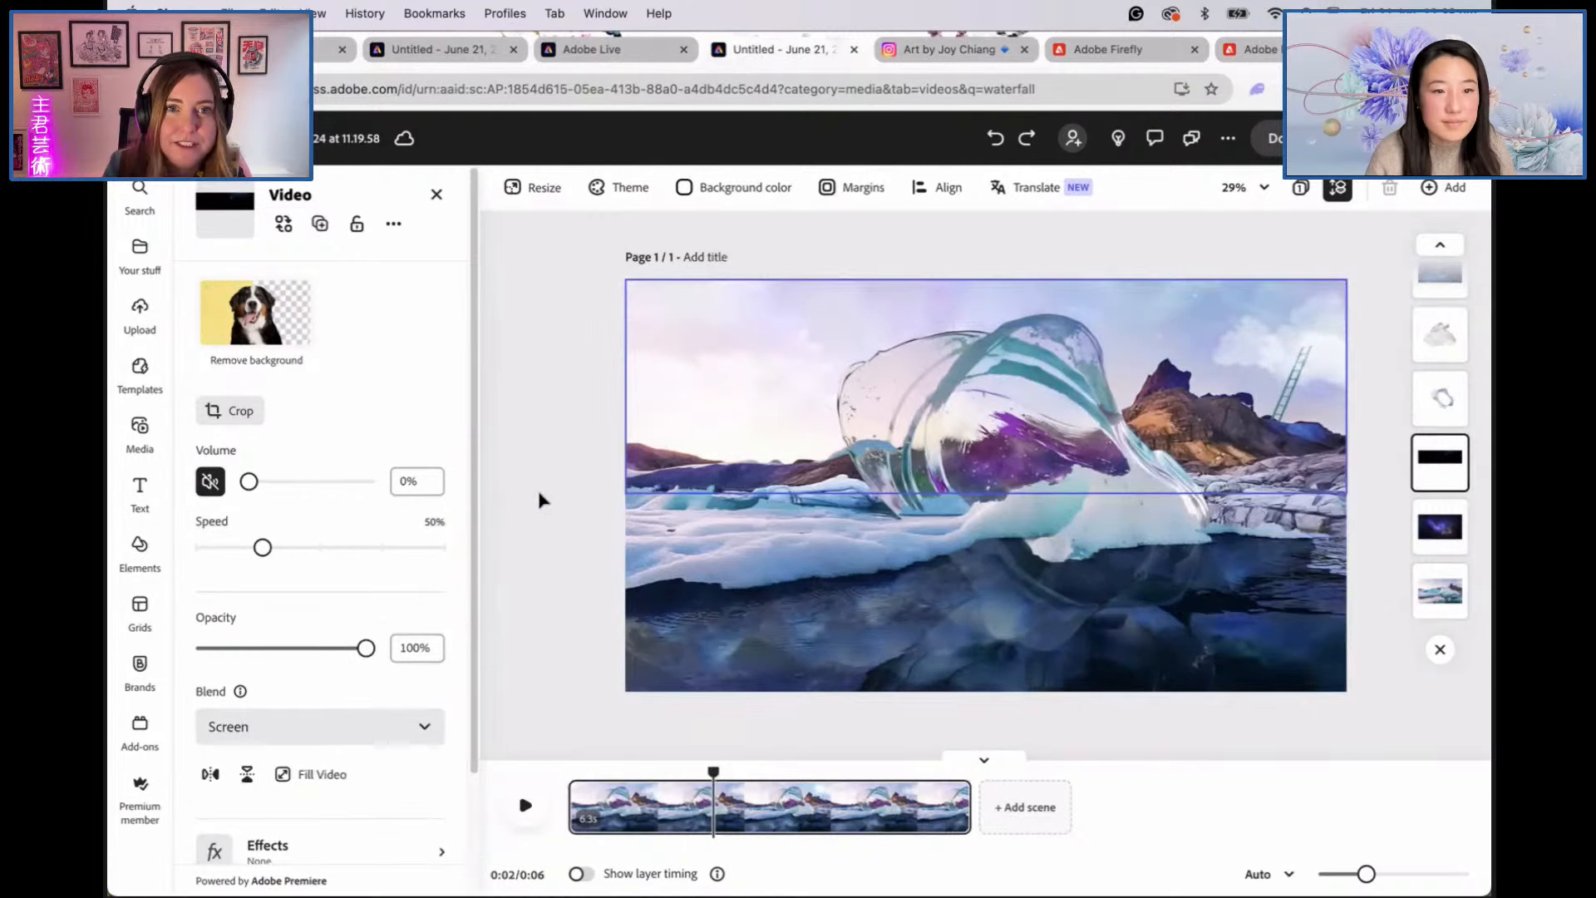
{"action": "left_click", "coordinate": [266, 730]}
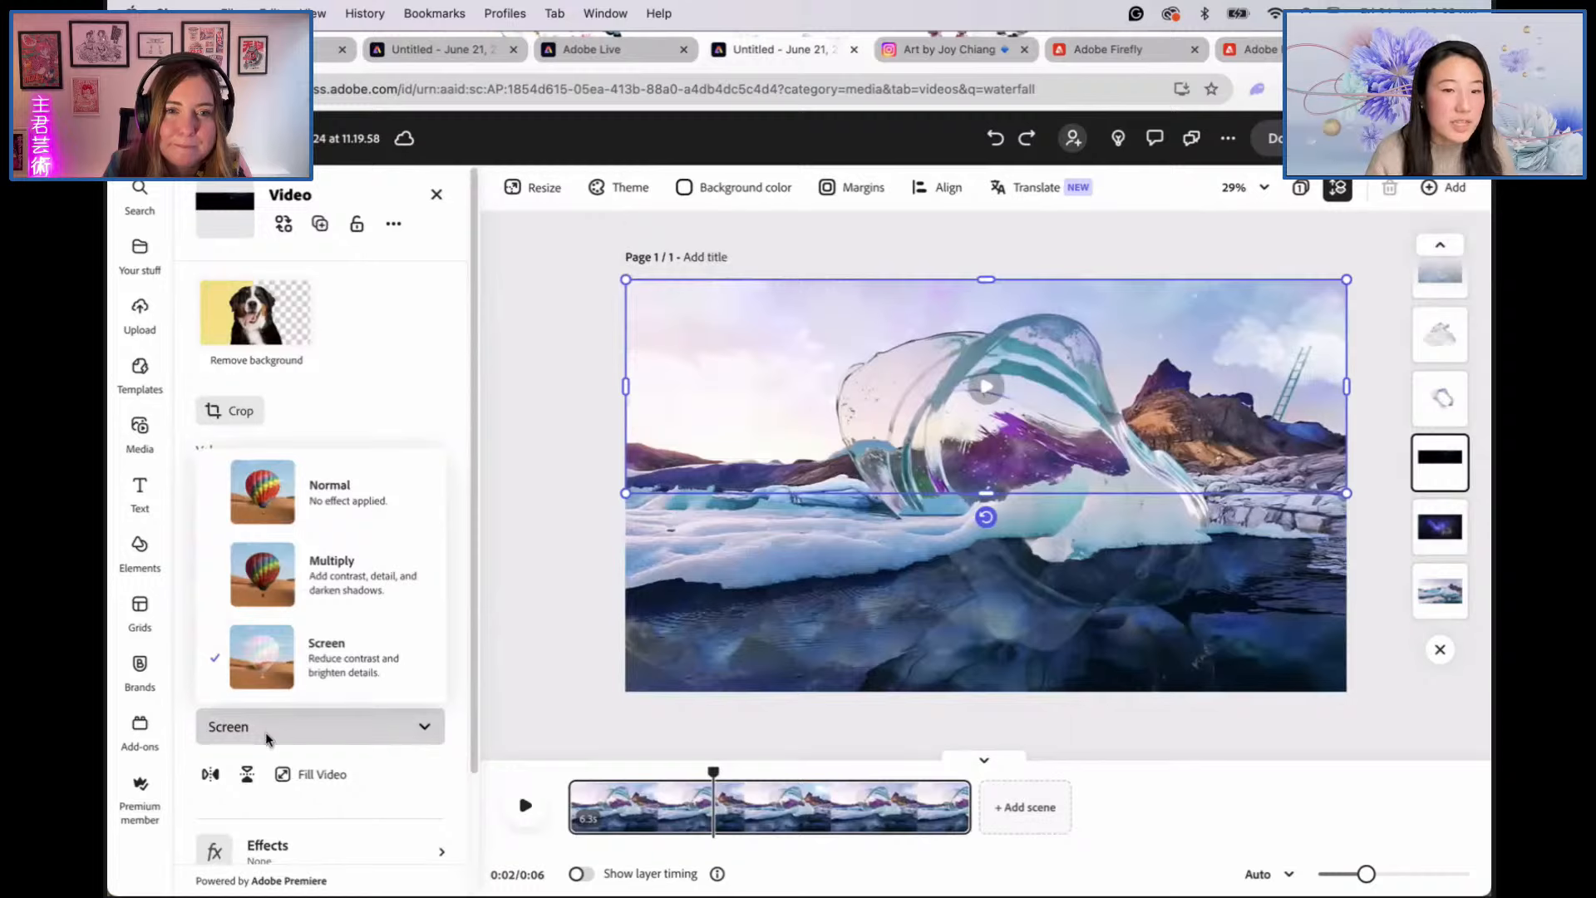
{"action": "left_click", "coordinate": [456, 735]}
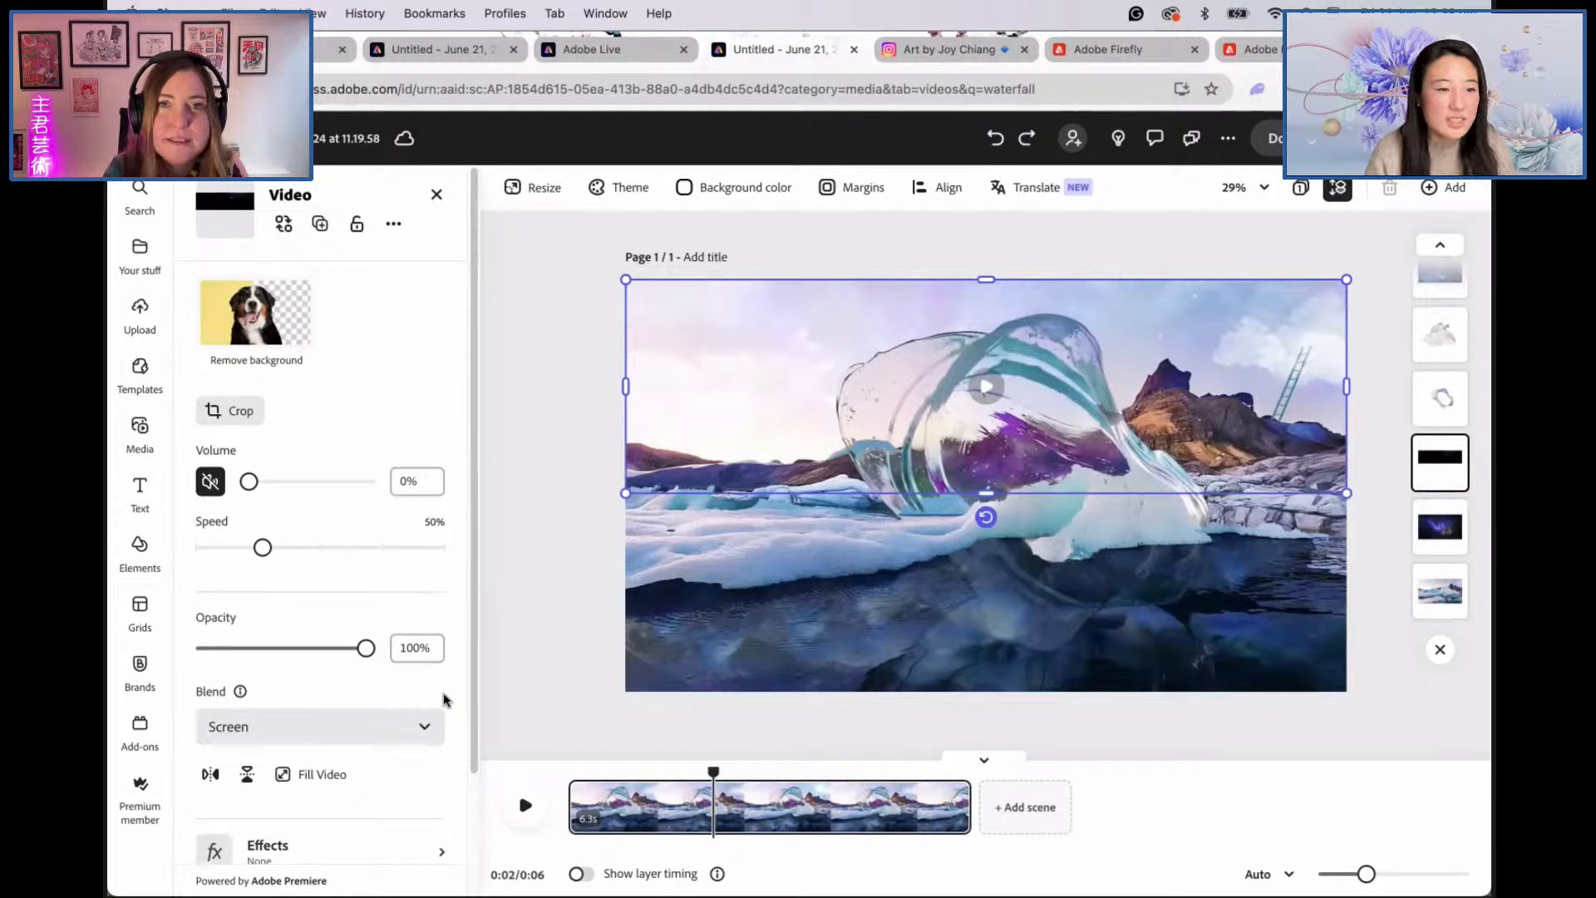
{"action": "scroll", "coordinate": [391, 657], "scroll_direction": "down", "scroll_amount": 2}
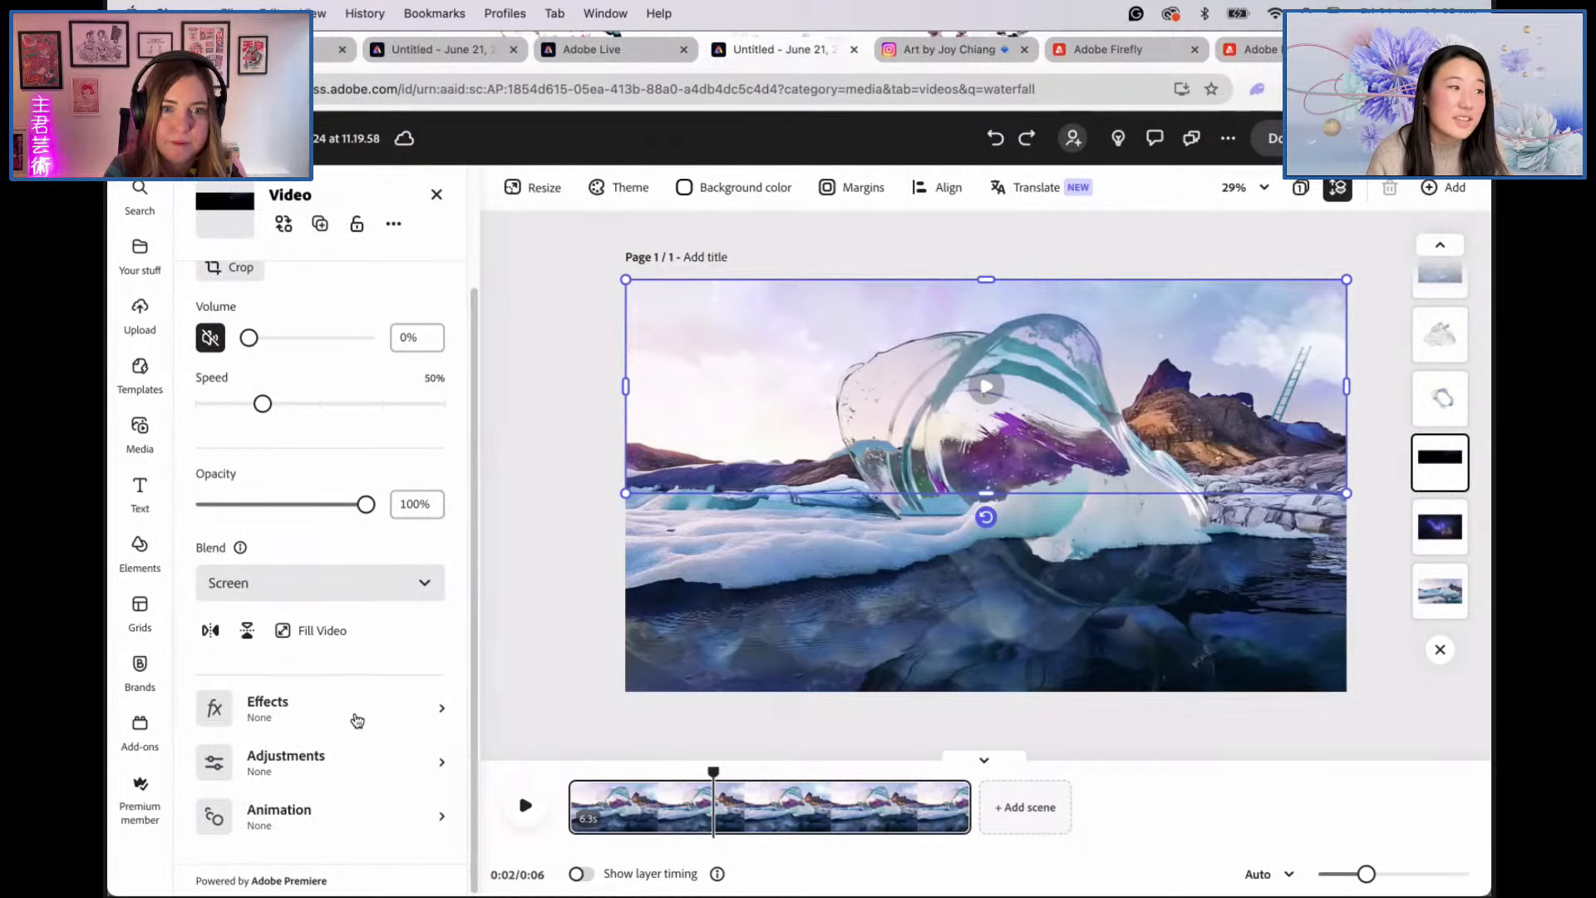
Step: In the vertical Adobe Live design, move the red flower image into the foreground water and enlarge it
{"action": "left_click", "coordinate": [586, 49]}
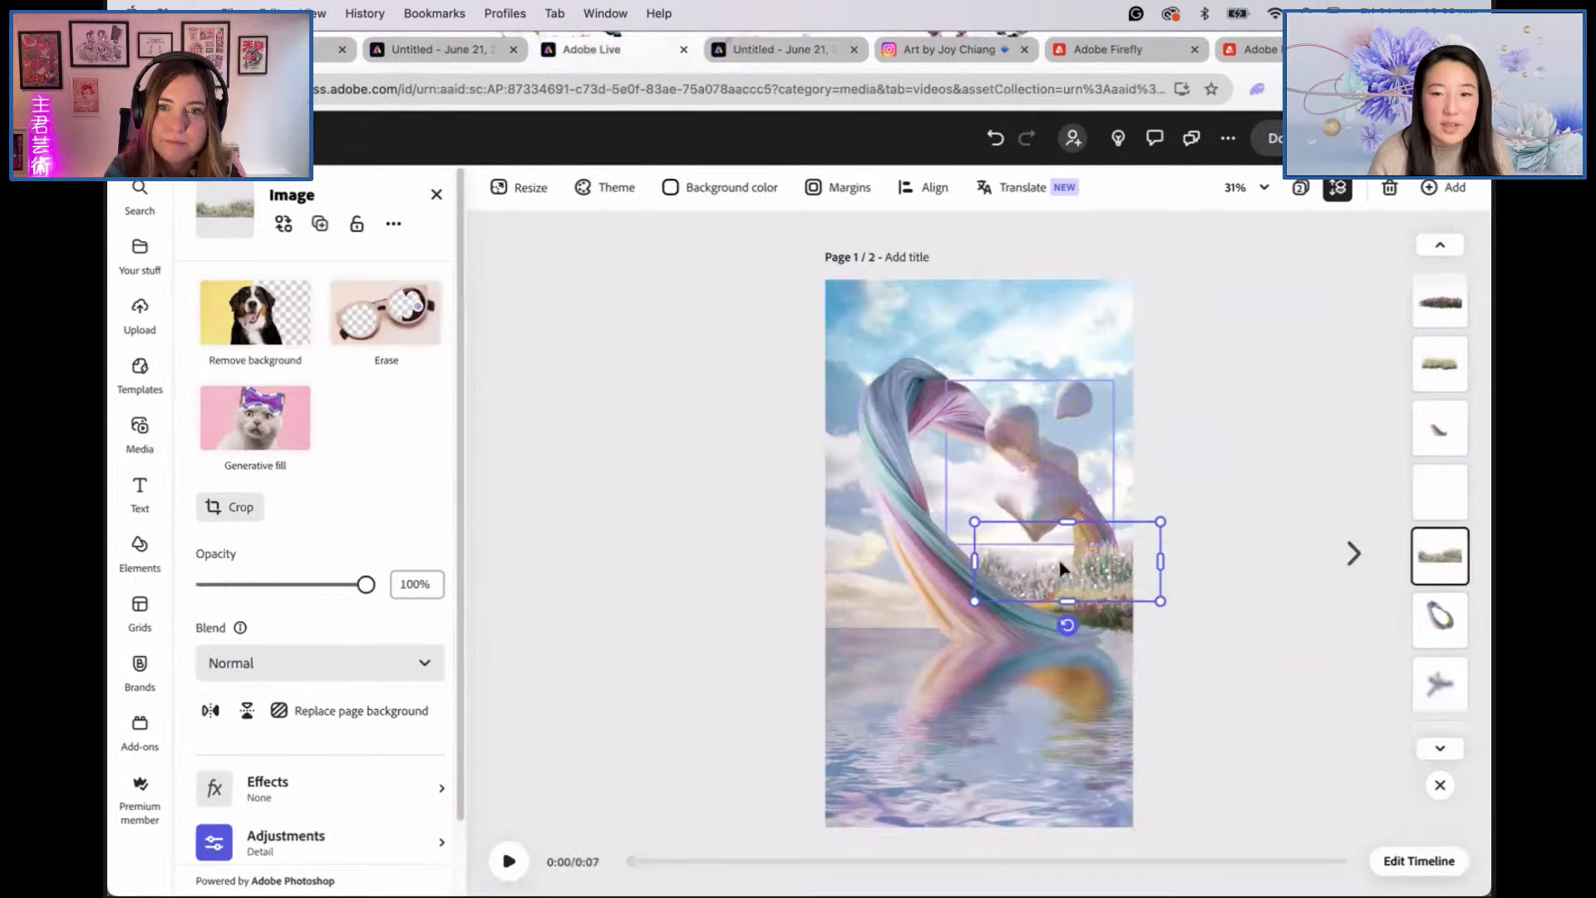
{"action": "left_click", "coordinate": [1096, 598]}
{"action": "left_click_drag", "start_coordinate": [1116, 628], "coordinate": [1069, 808]}
{"action": "left_click_drag", "start_coordinate": [1175, 741], "coordinate": [1355, 613]}
{"action": "left_click_drag", "start_coordinate": [1158, 706], "coordinate": [973, 792]}
Step: Set the foreground flowers' Blur to 42 and shift them toward the page's lower right corner
{"action": "scroll", "coordinate": [407, 749], "scroll_direction": "down", "scroll_amount": 1}
{"action": "scroll", "coordinate": [407, 749], "scroll_direction": "down", "scroll_amount": 1}
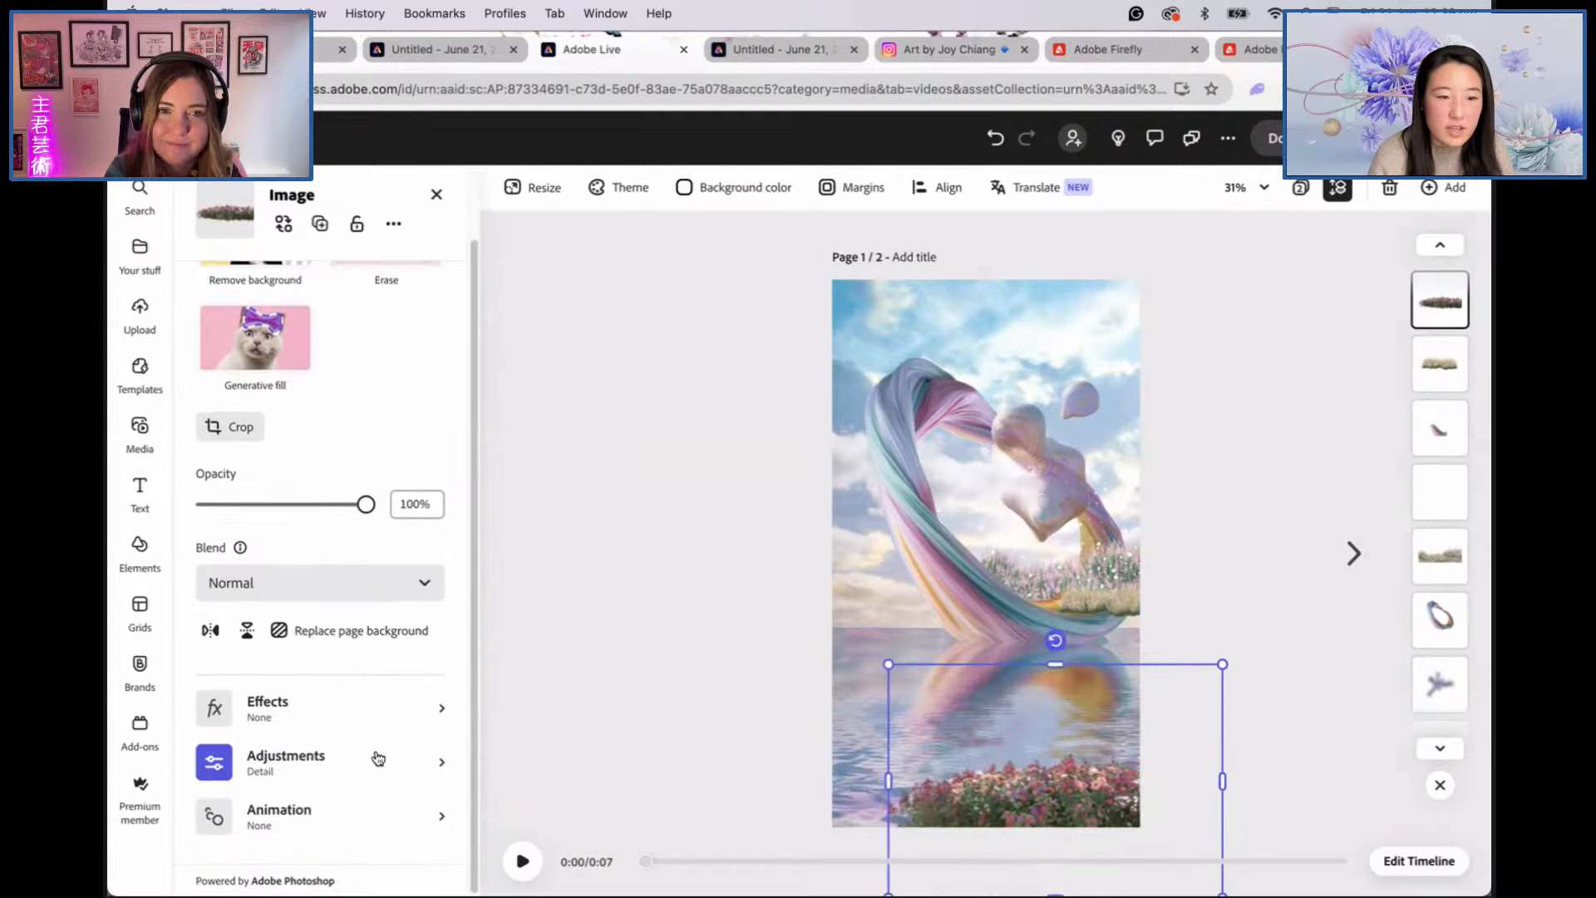
{"action": "left_click", "coordinate": [374, 761]}
{"action": "scroll", "coordinate": [367, 759], "scroll_direction": "down", "scroll_amount": 3}
{"action": "left_click_drag", "start_coordinate": [231, 782], "coordinate": [274, 777]}
{"action": "left_click_drag", "start_coordinate": [1006, 808], "coordinate": [1108, 806]}
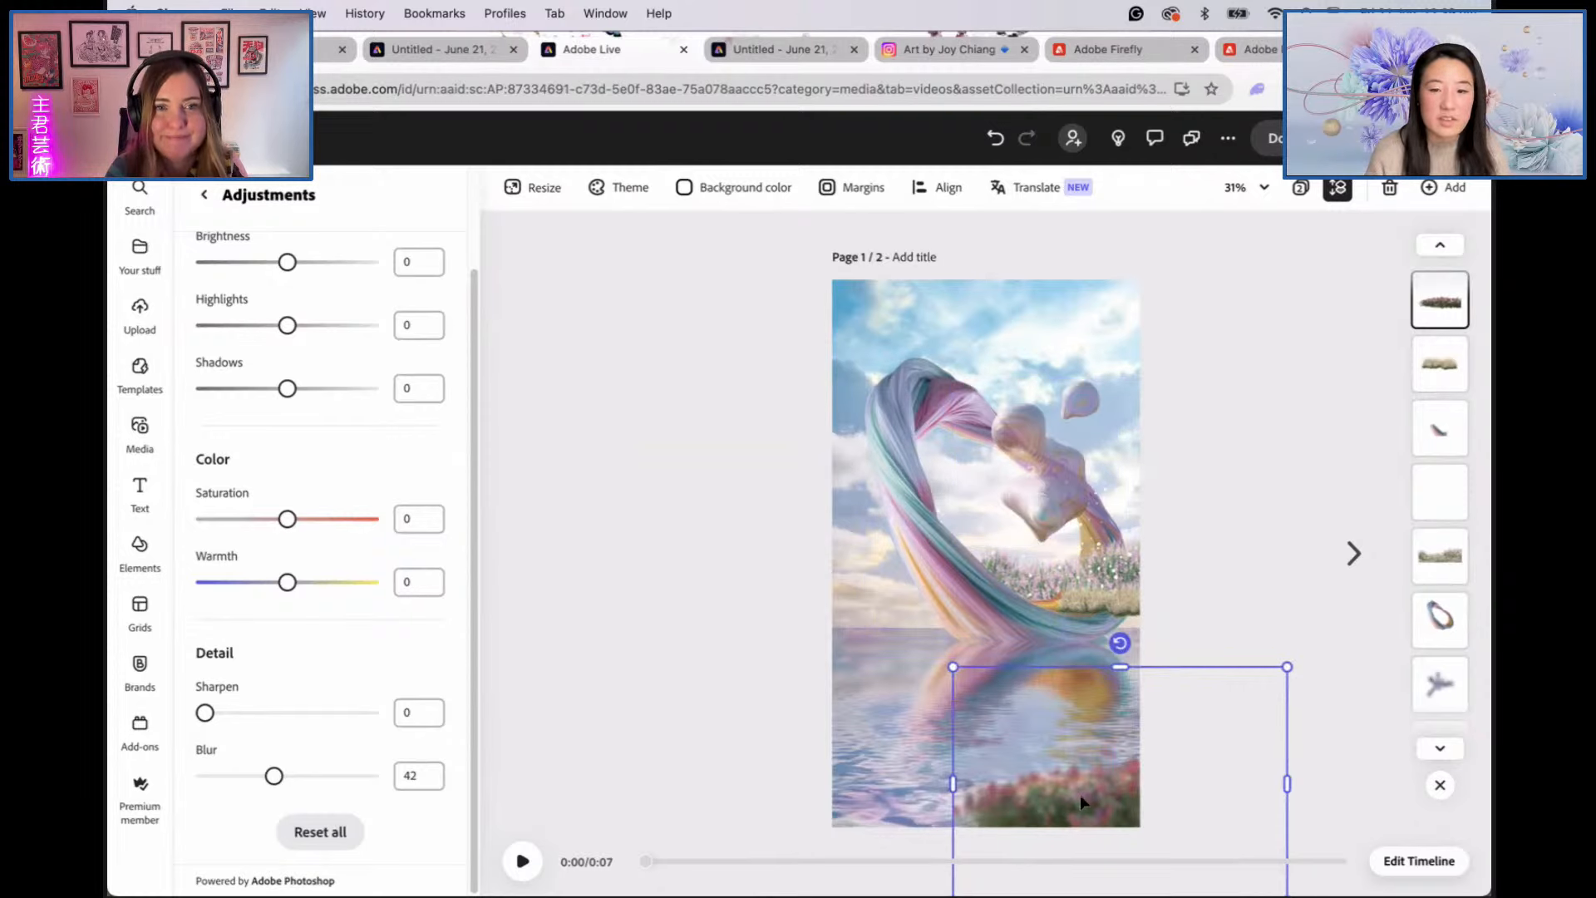
Step: Try duplicating the grass strip at the ring's lower right, and undo it along with the flower image's move, enlargement and blur
{"action": "left_click", "coordinate": [1104, 619]}
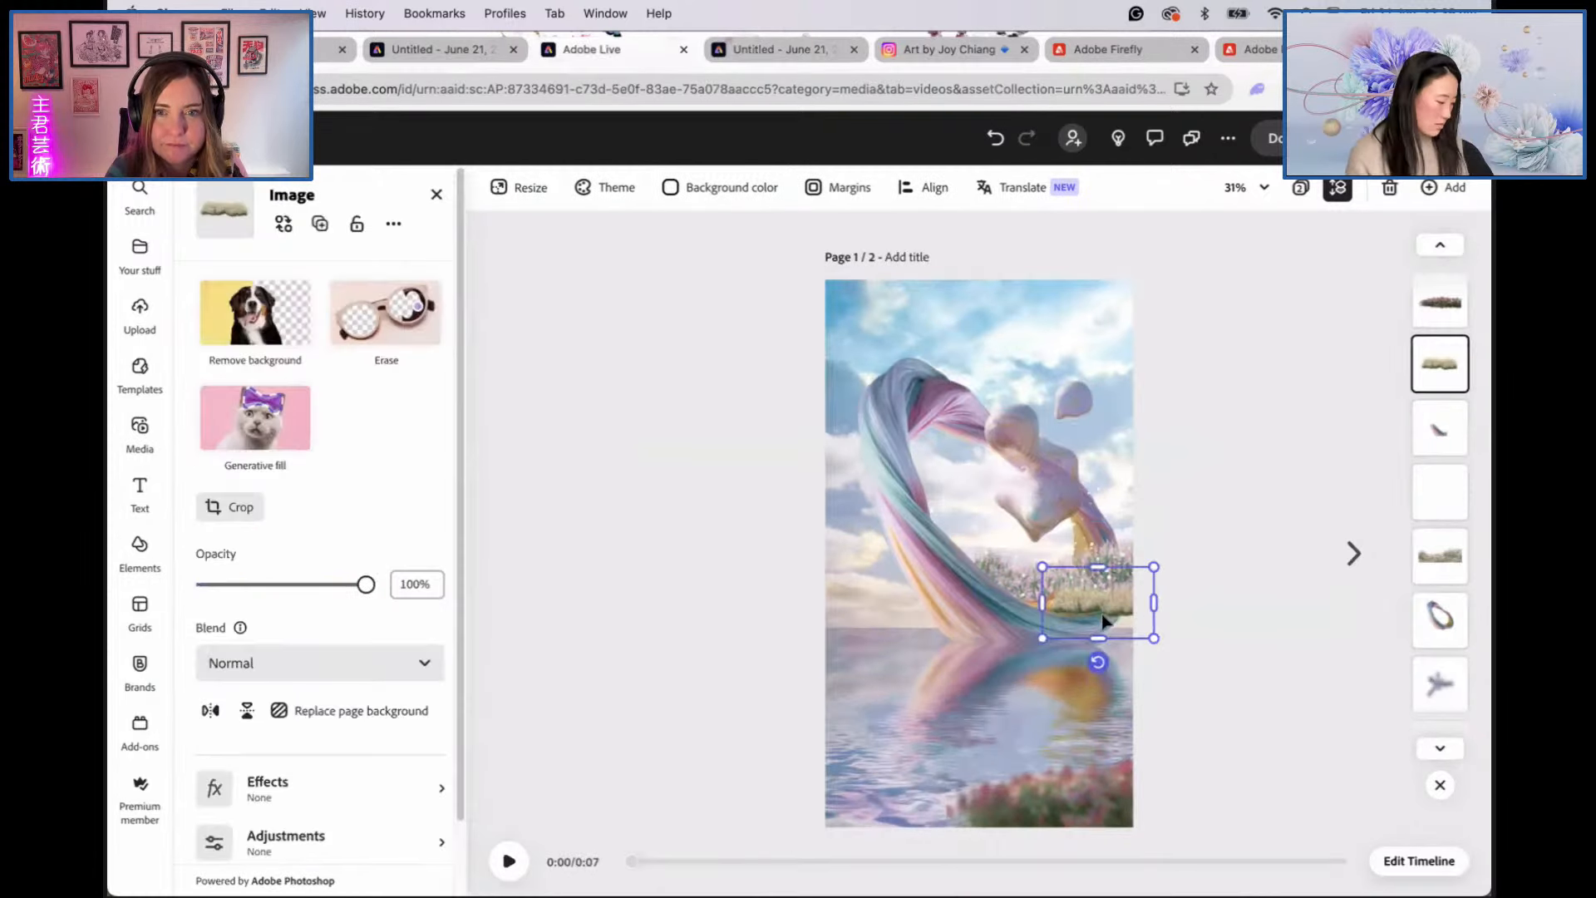
{"action": "mouse_move", "coordinate": [1089, 607]}
{"action": "left_mouse_down"}
{"action": "mouse_move", "coordinate": [869, 617]}
{"action": "mouse_move", "coordinate": [1072, 619]}
{"action": "mouse_move", "coordinate": [1084, 606]}
{"action": "left_mouse_up"}
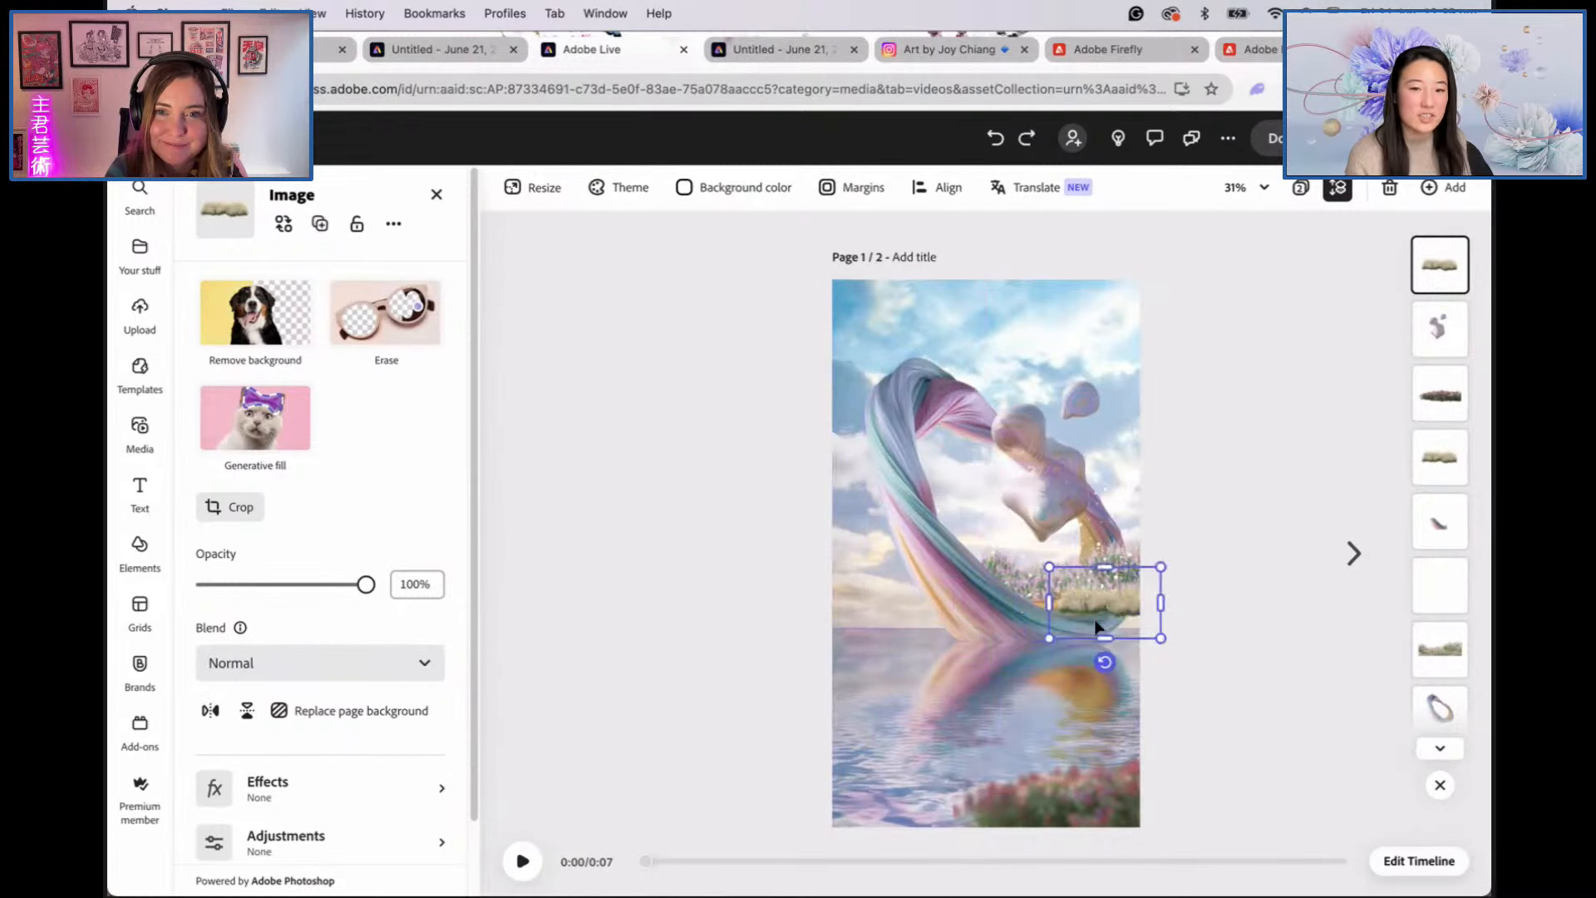
{"action": "left_click", "coordinate": [1089, 807]}
{"action": "key", "text": "super+z"}
{"action": "key", "text": "super+z"}
{"action": "key", "text": "super+z"}
{"action": "key", "text": "super+z"}
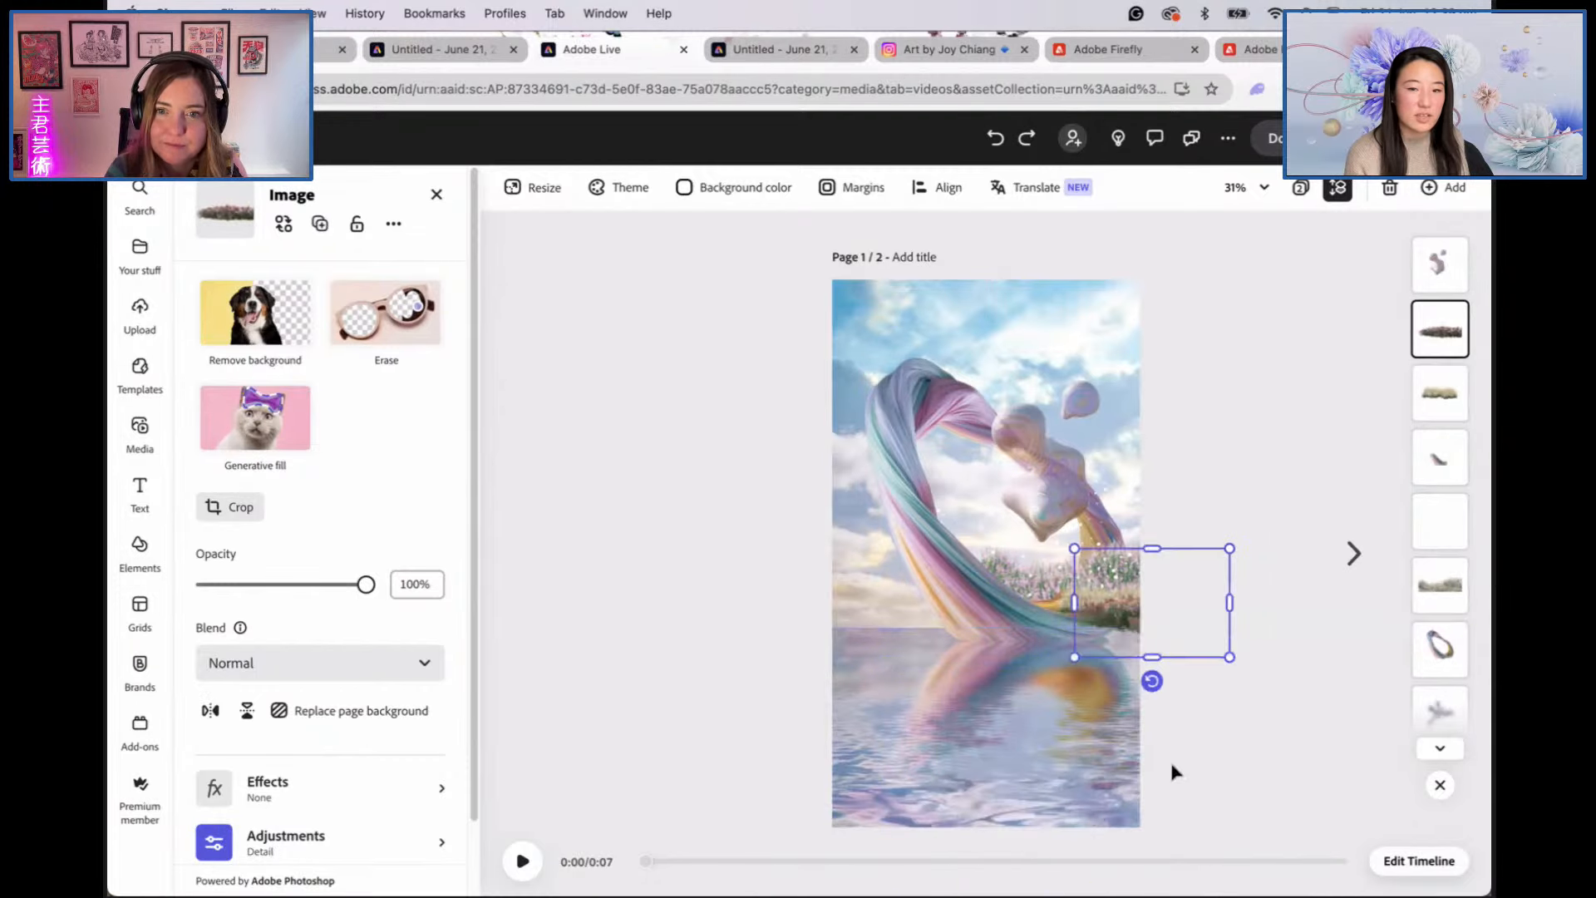
{"action": "left_click", "coordinate": [1165, 775]}
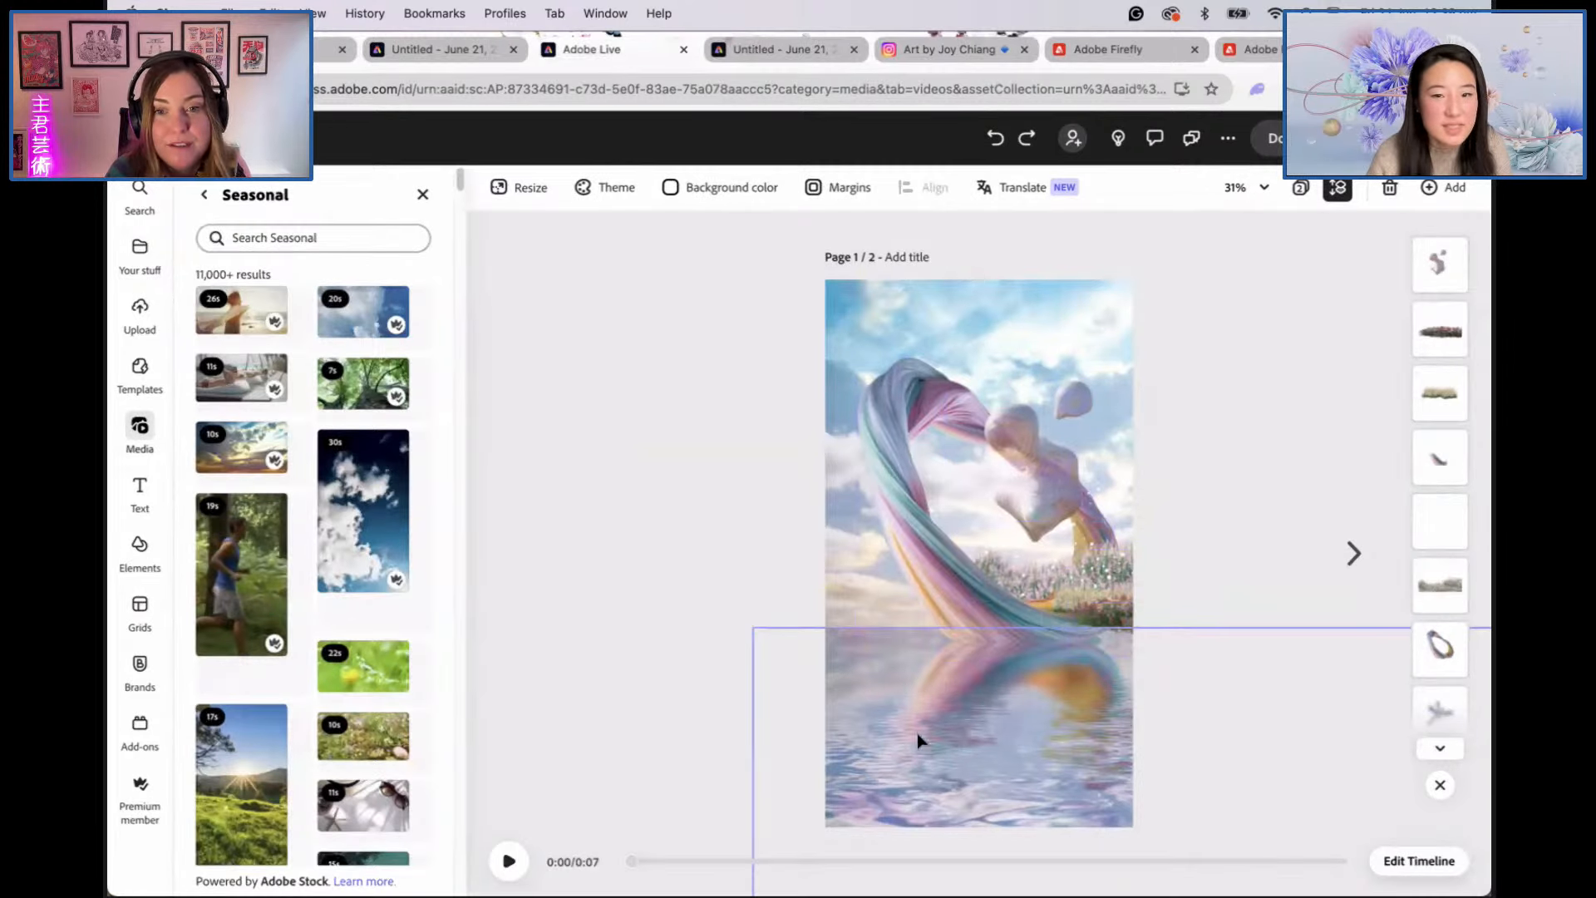
Step: Play the vertical scene and open the animation settings of the floating blob image inside the ring
{"action": "left_click", "coordinate": [509, 862]}
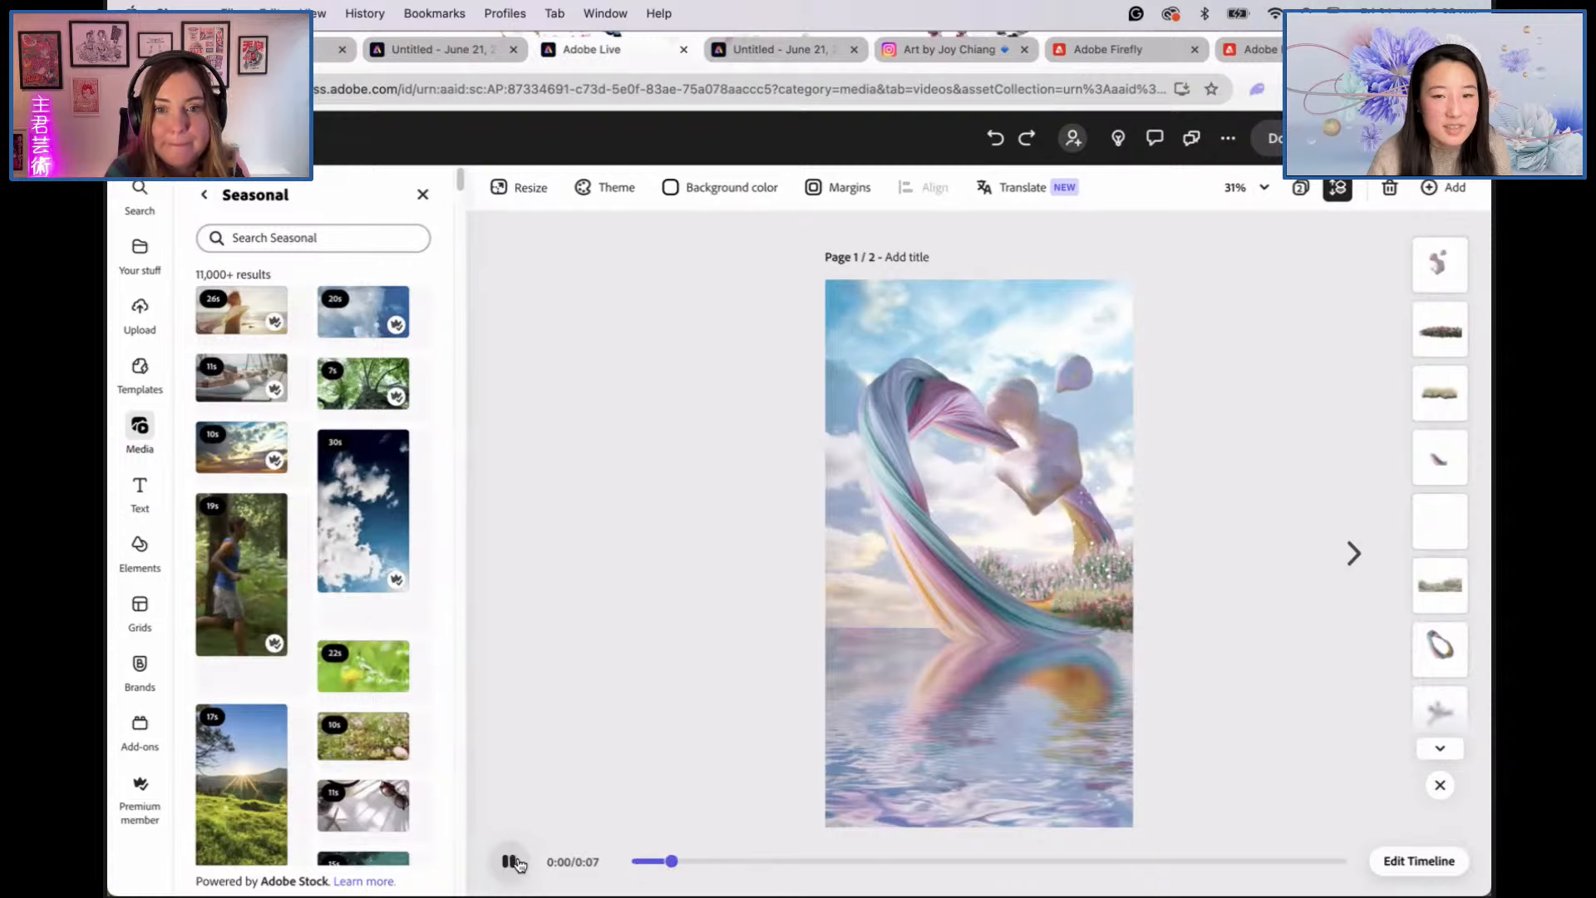
{"action": "left_click", "coordinate": [509, 862]}
{"action": "left_click", "coordinate": [1030, 456]}
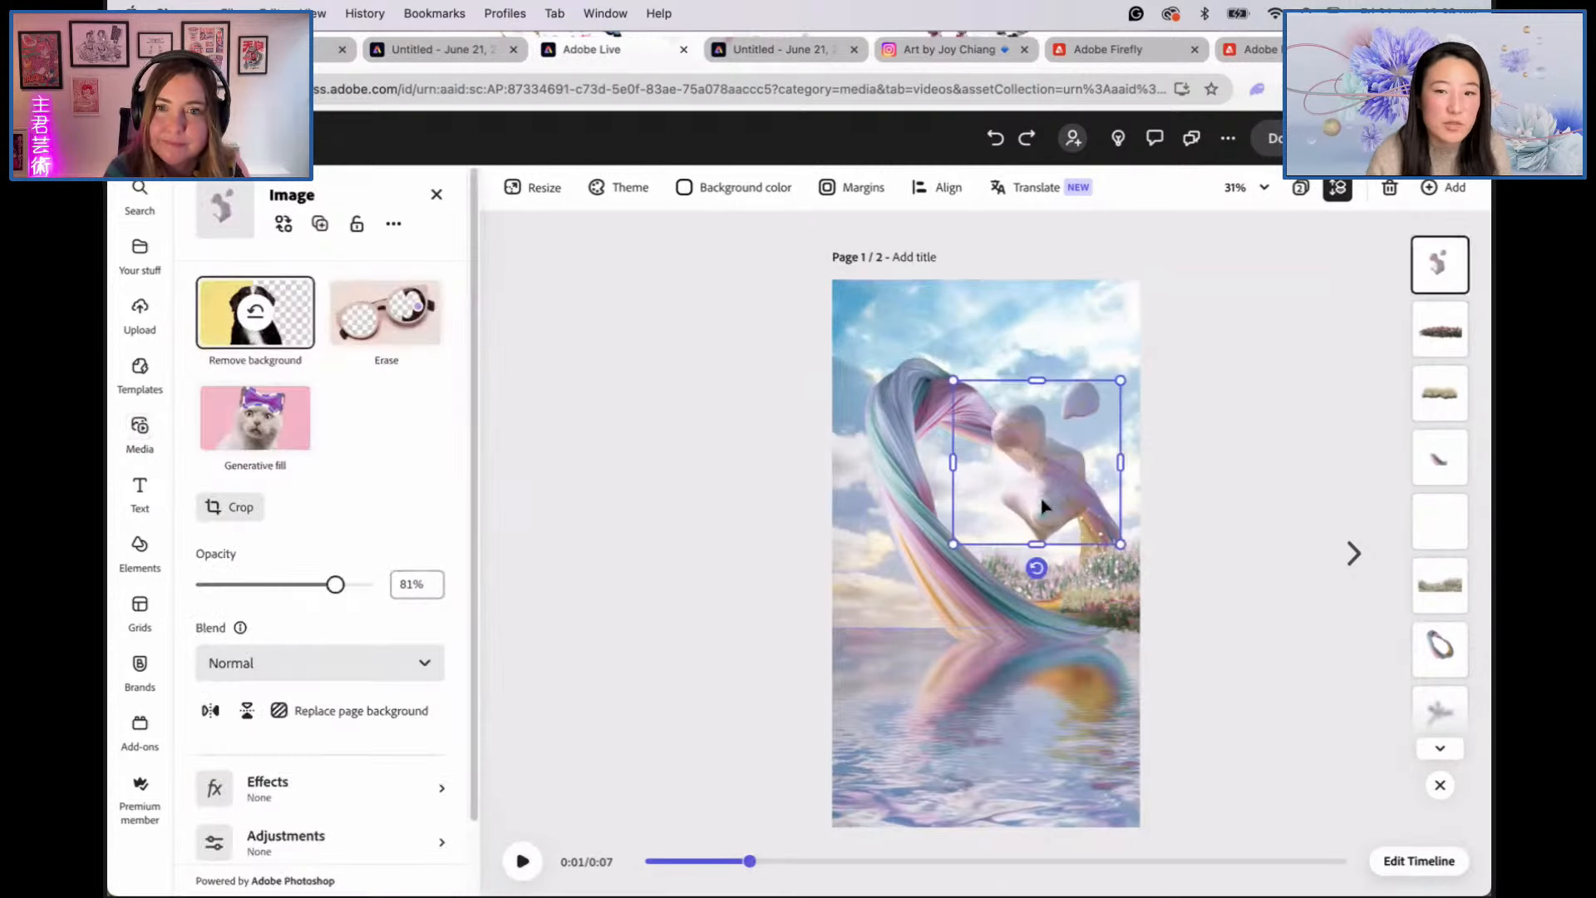
{"action": "scroll", "coordinate": [312, 796], "scroll_direction": "down", "scroll_amount": 2}
{"action": "left_click", "coordinate": [310, 815]}
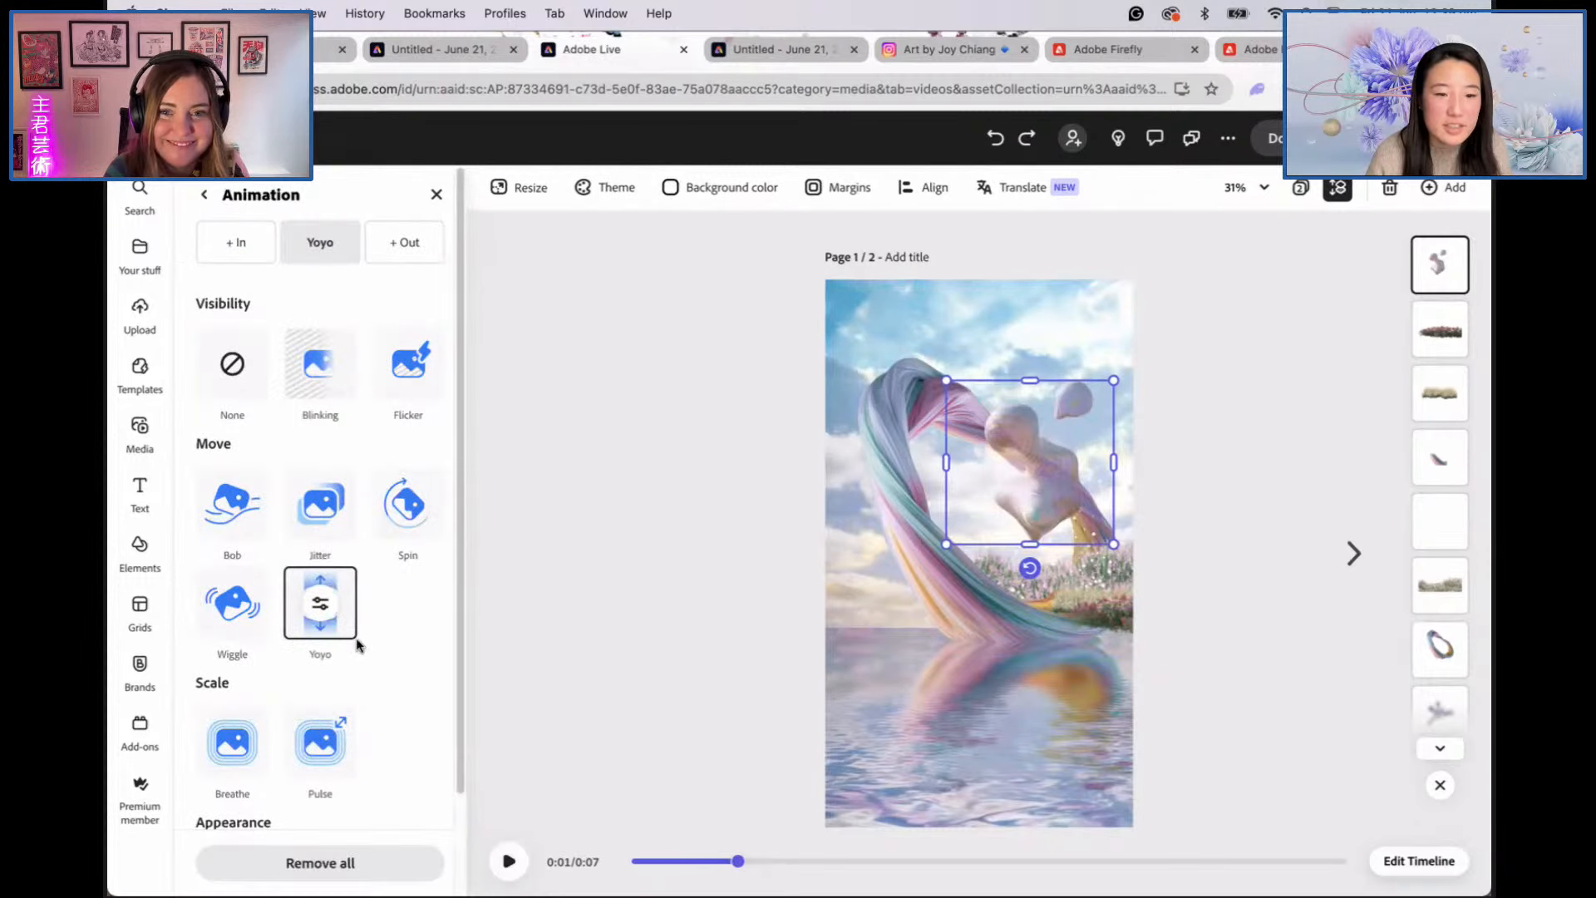
Step: Try the blob image's Yoyo animation at speed 46 and intensity 50, reduce the speed to 9, and play the scene
{"action": "left_click", "coordinate": [325, 606]}
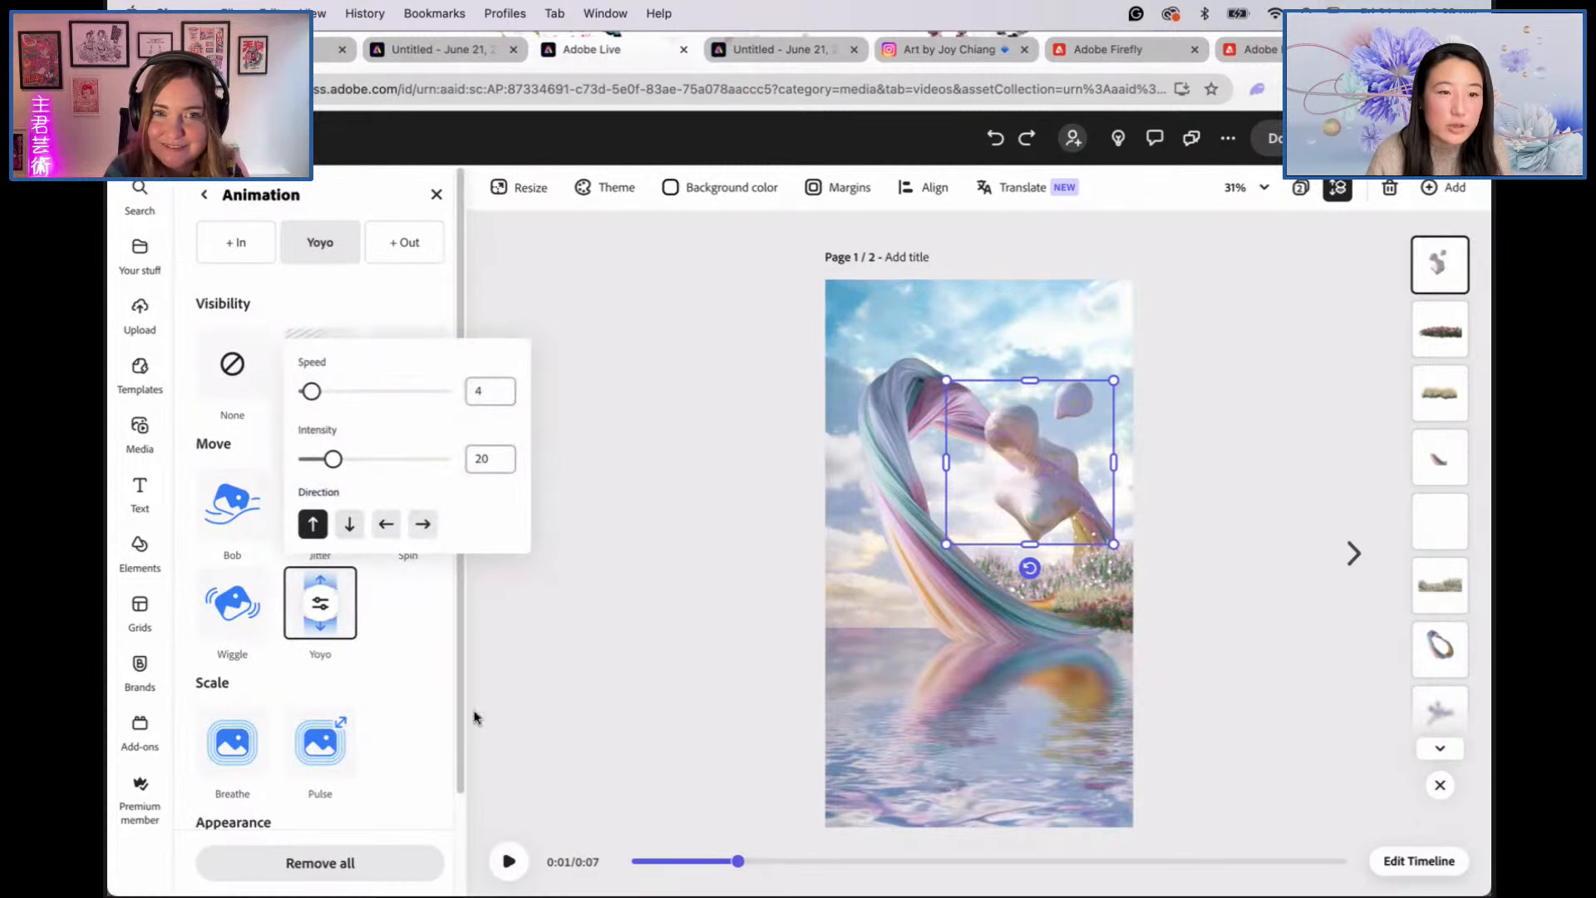
{"action": "left_click", "coordinate": [369, 392]}
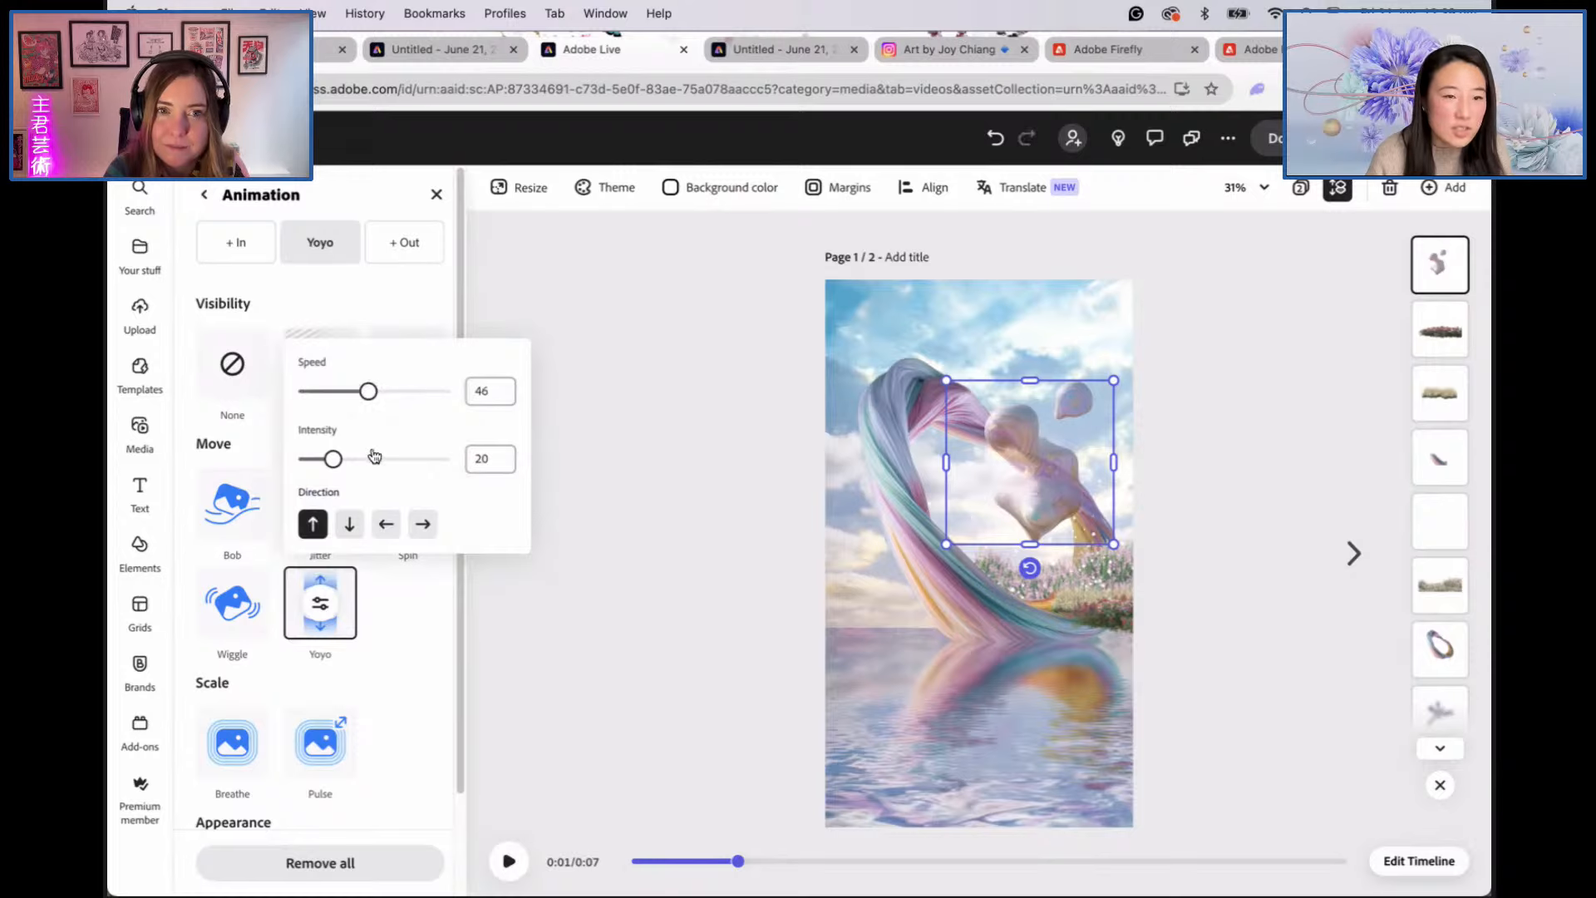
{"action": "left_click", "coordinate": [374, 459]}
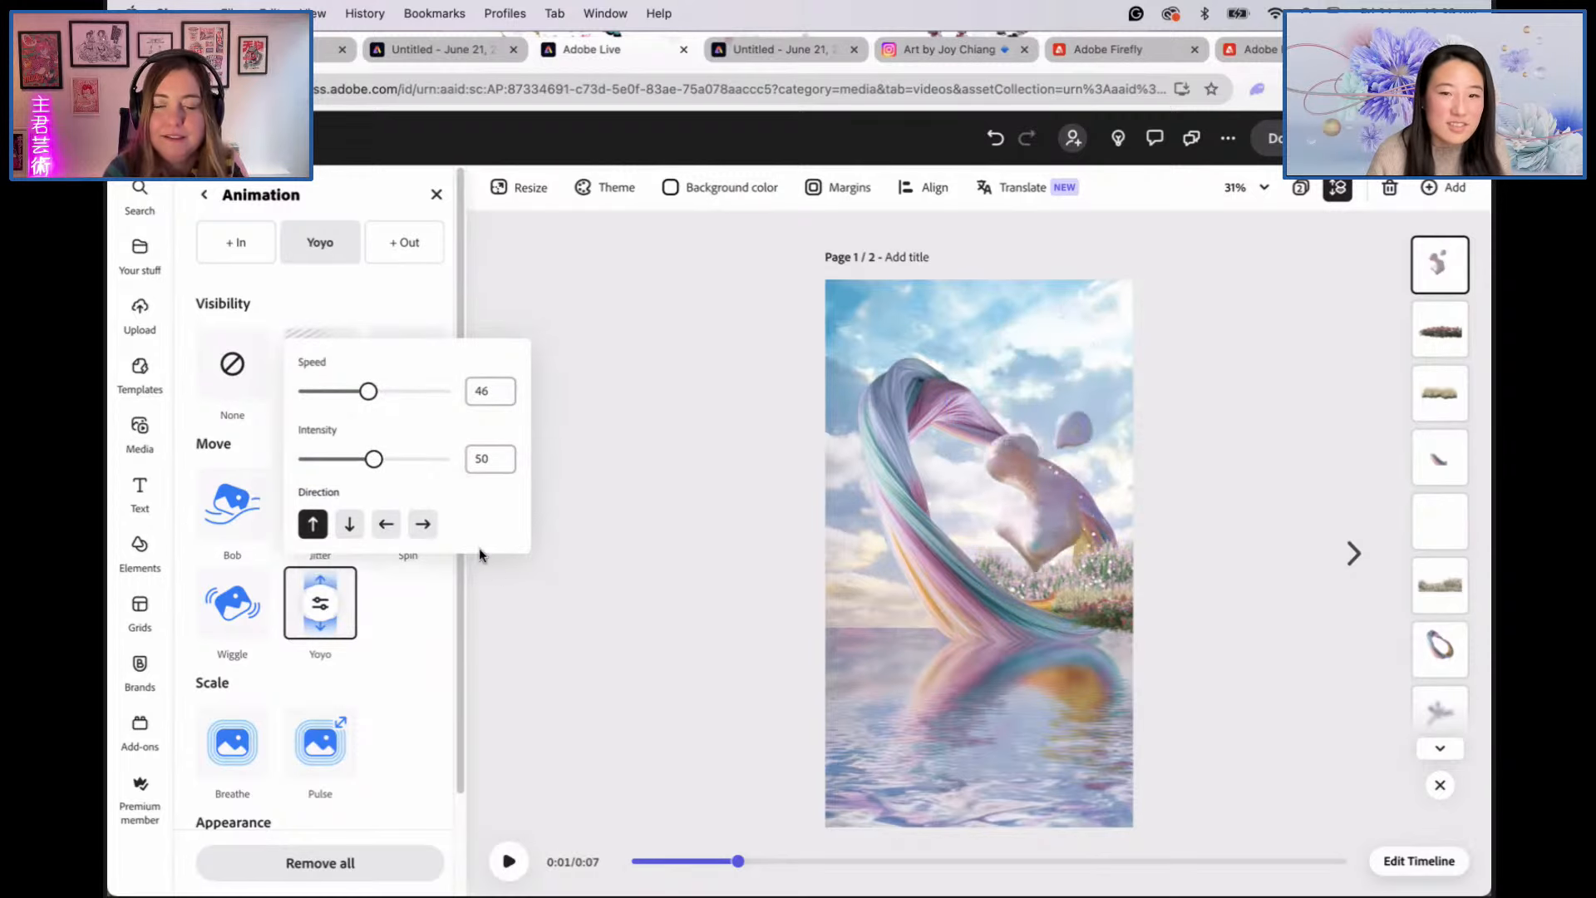
{"action": "left_click_drag", "start_coordinate": [374, 391], "coordinate": [310, 418]}
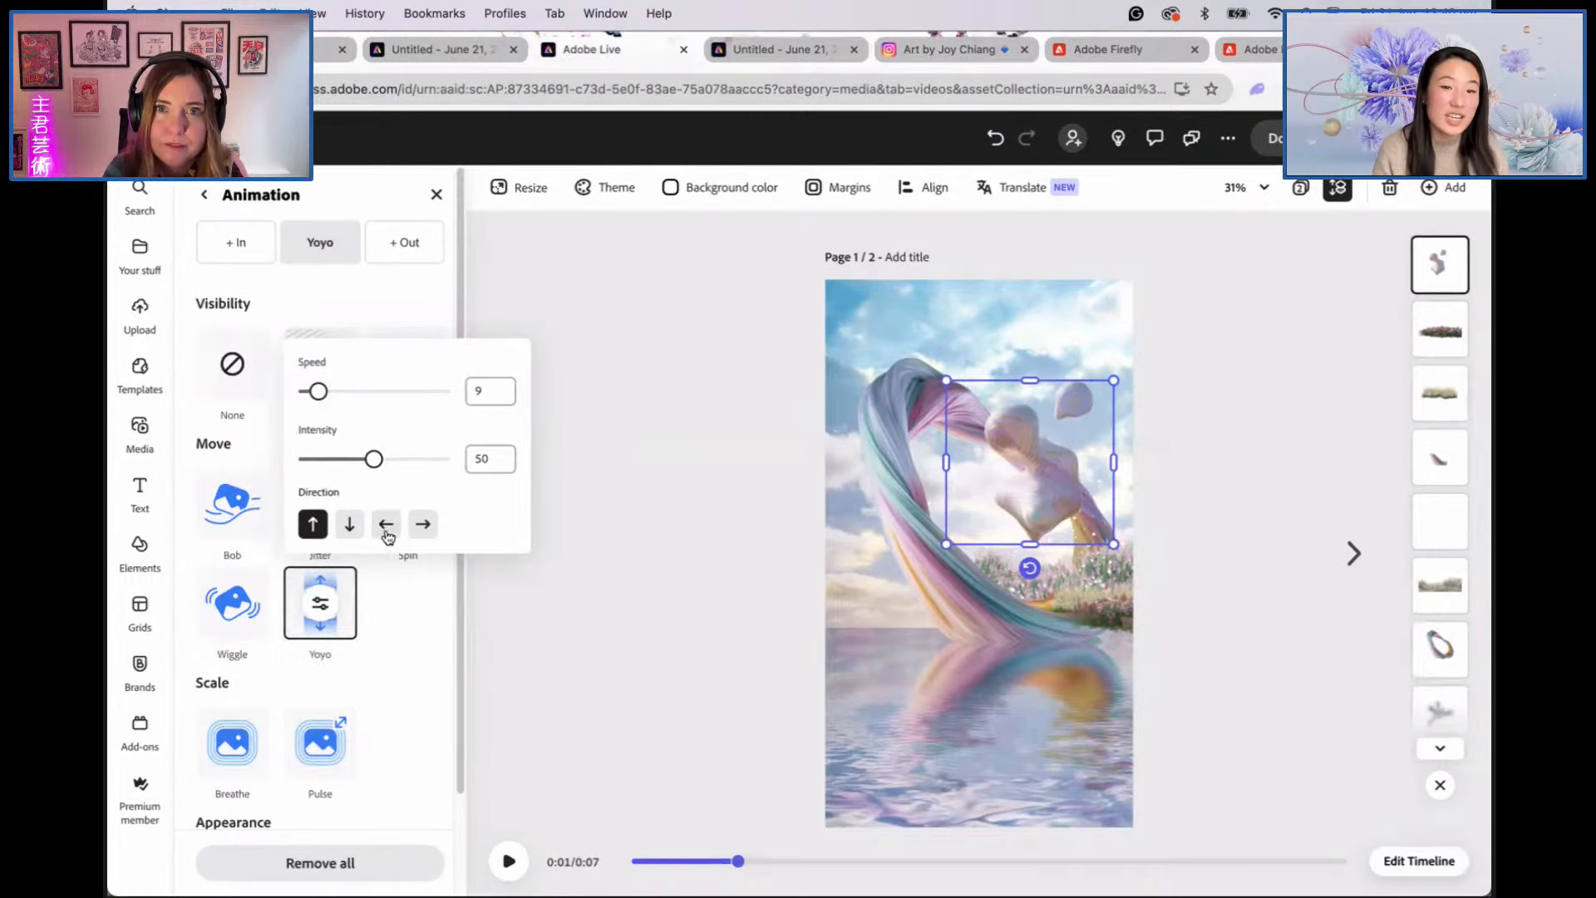
{"action": "left_click", "coordinate": [509, 861]}
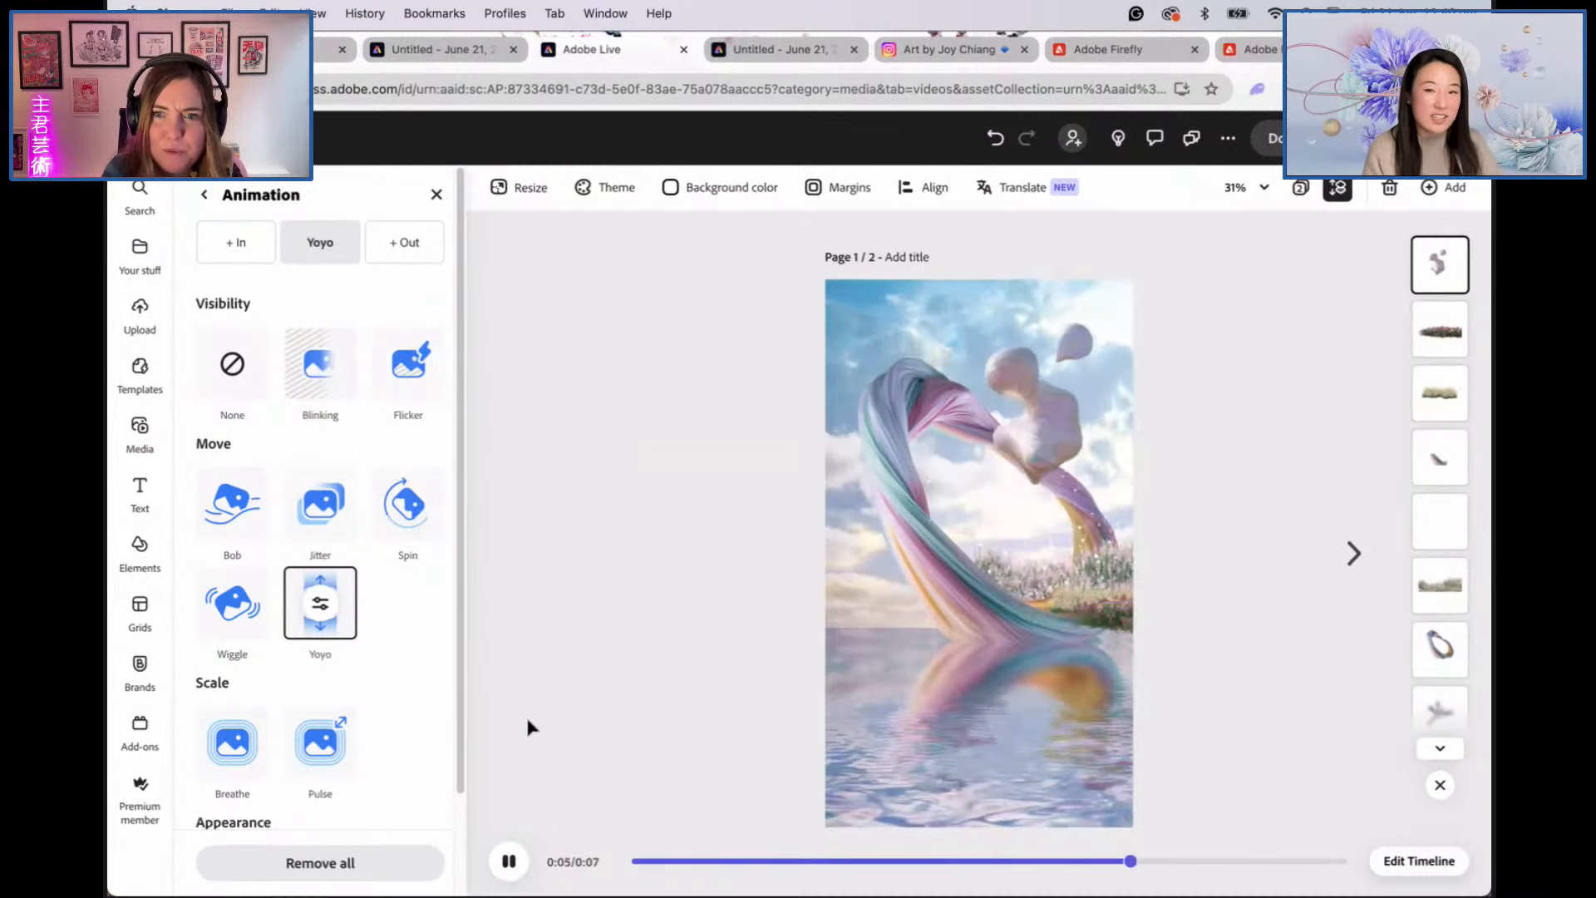
Step: Set the blob image's Yoyo intensity to 5, lower its speed slightly, and replay the vertical scene
{"action": "left_click", "coordinate": [321, 605]}
{"action": "left_click_drag", "start_coordinate": [373, 463], "coordinate": [312, 462]}
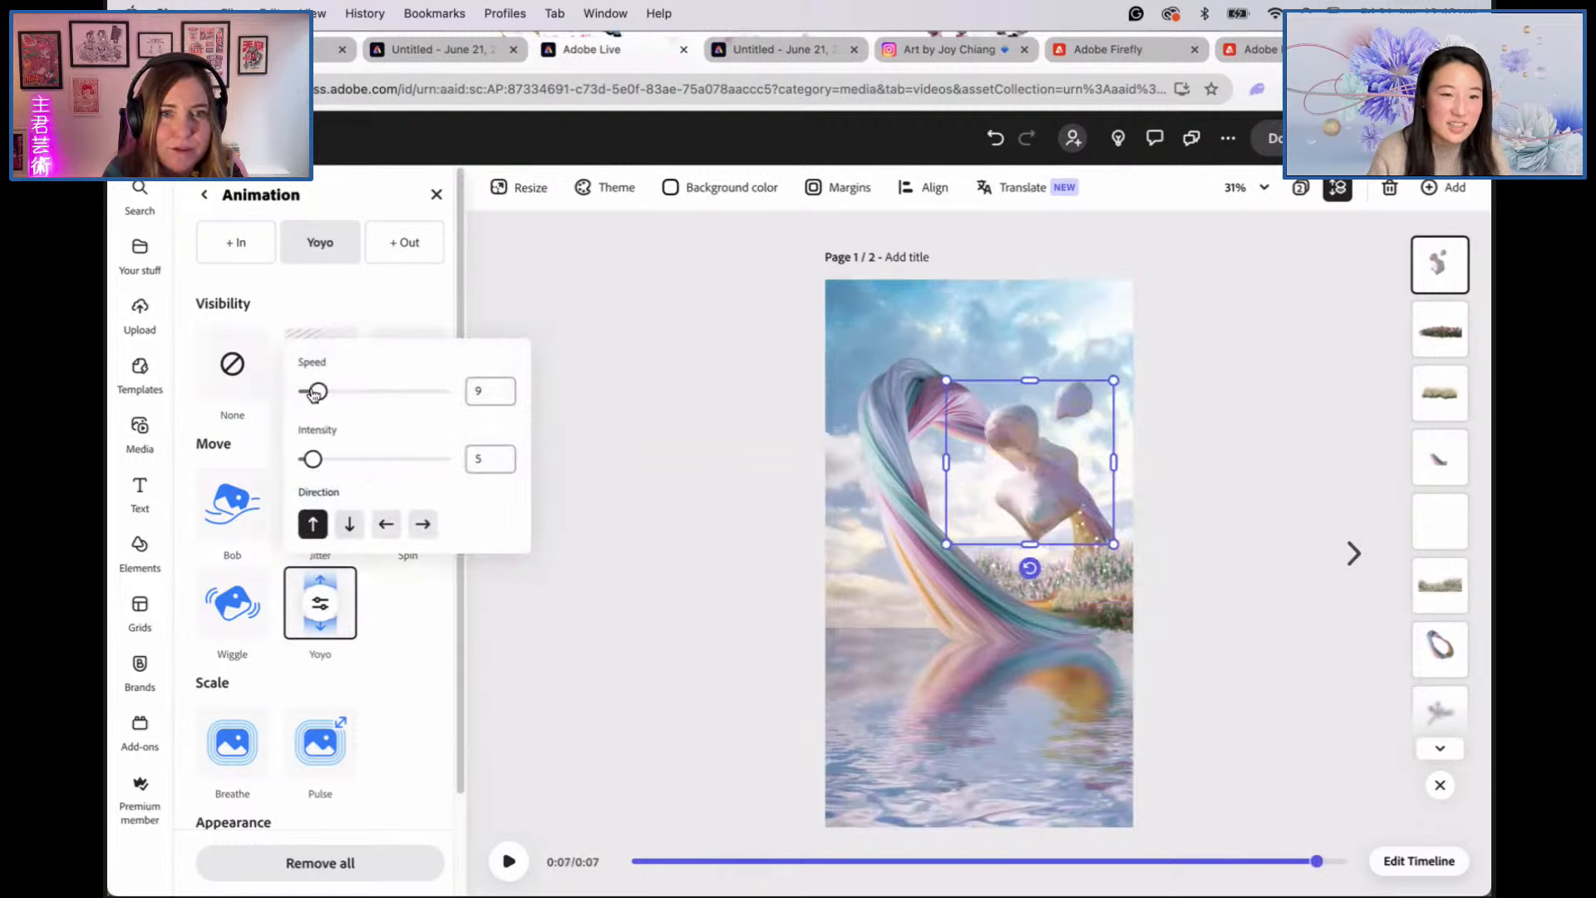
{"action": "left_click_drag", "start_coordinate": [318, 391], "coordinate": [306, 399]}
{"action": "left_click", "coordinate": [633, 700]}
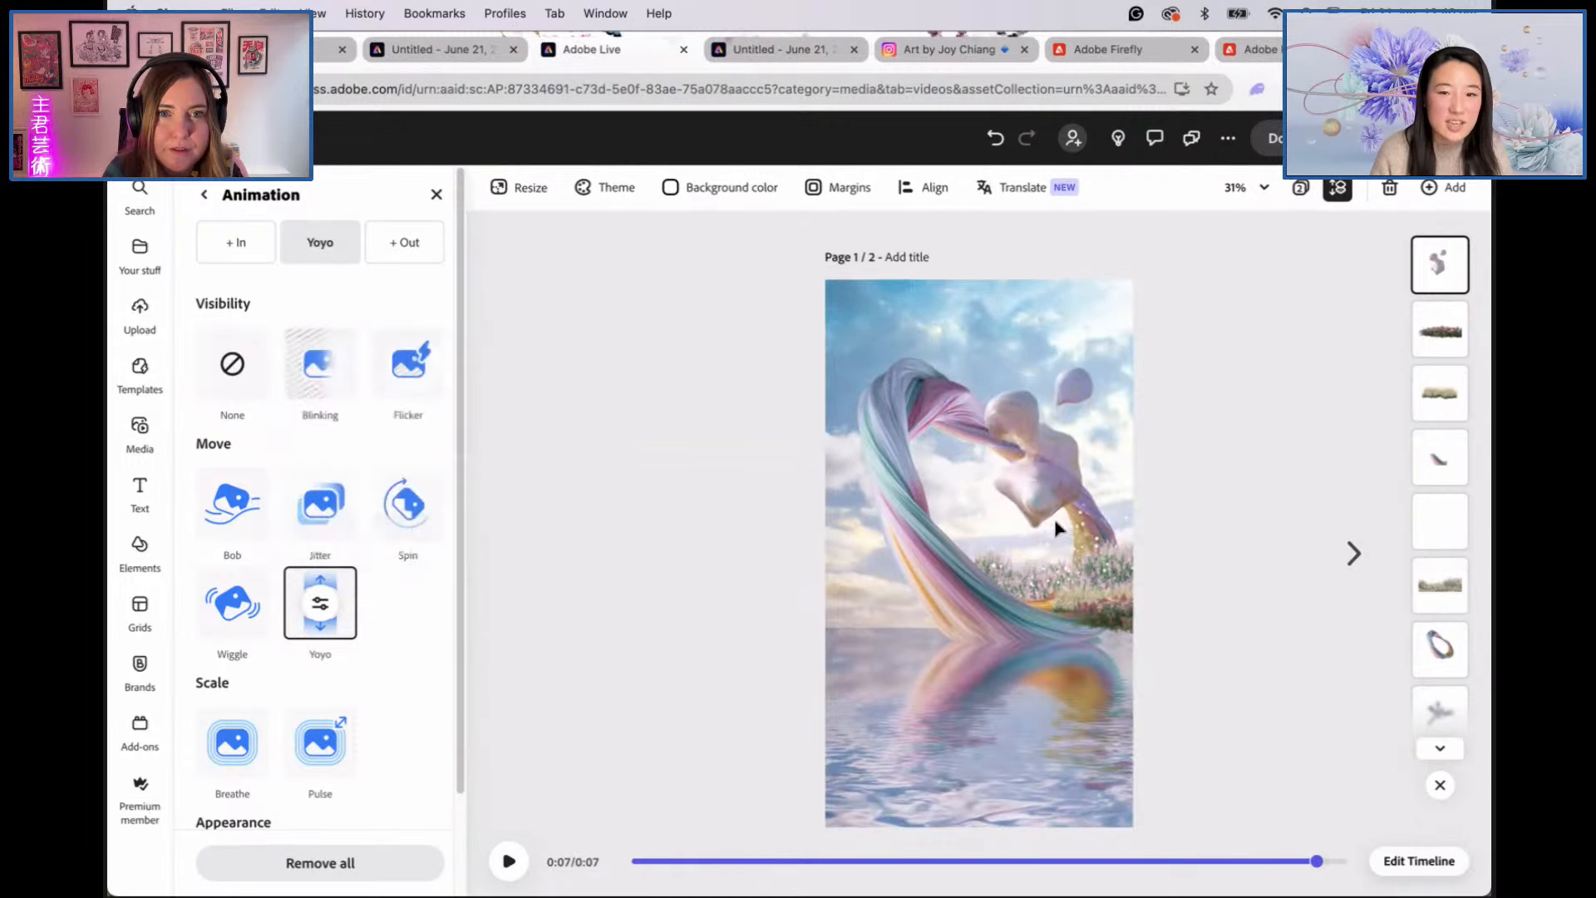
{"action": "left_click", "coordinate": [203, 195]}
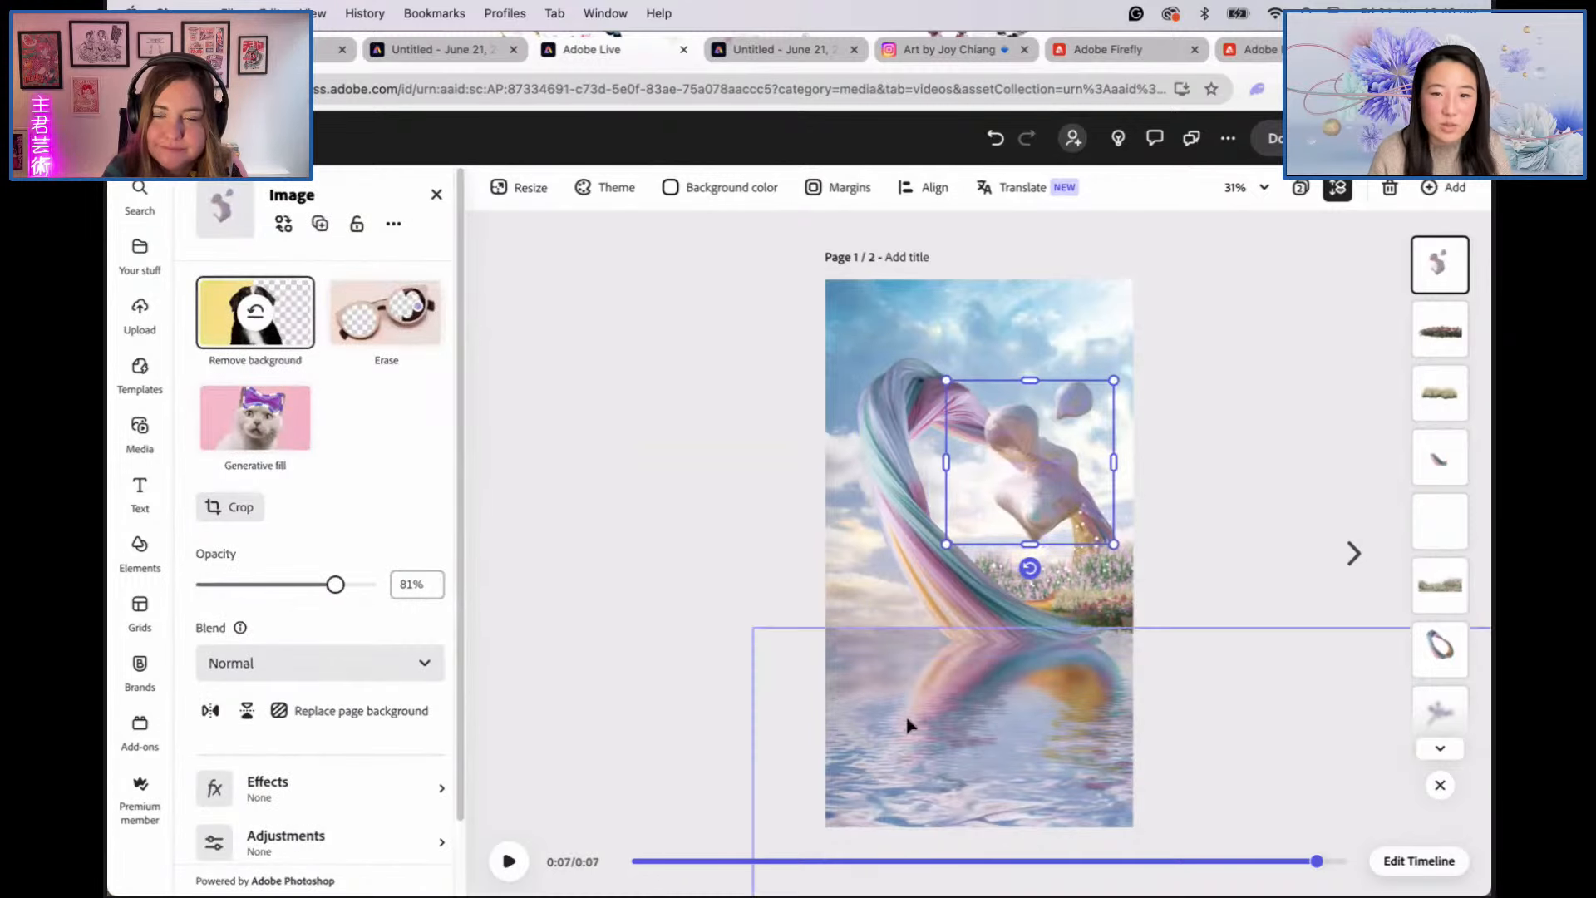
{"action": "left_click", "coordinate": [509, 861]}
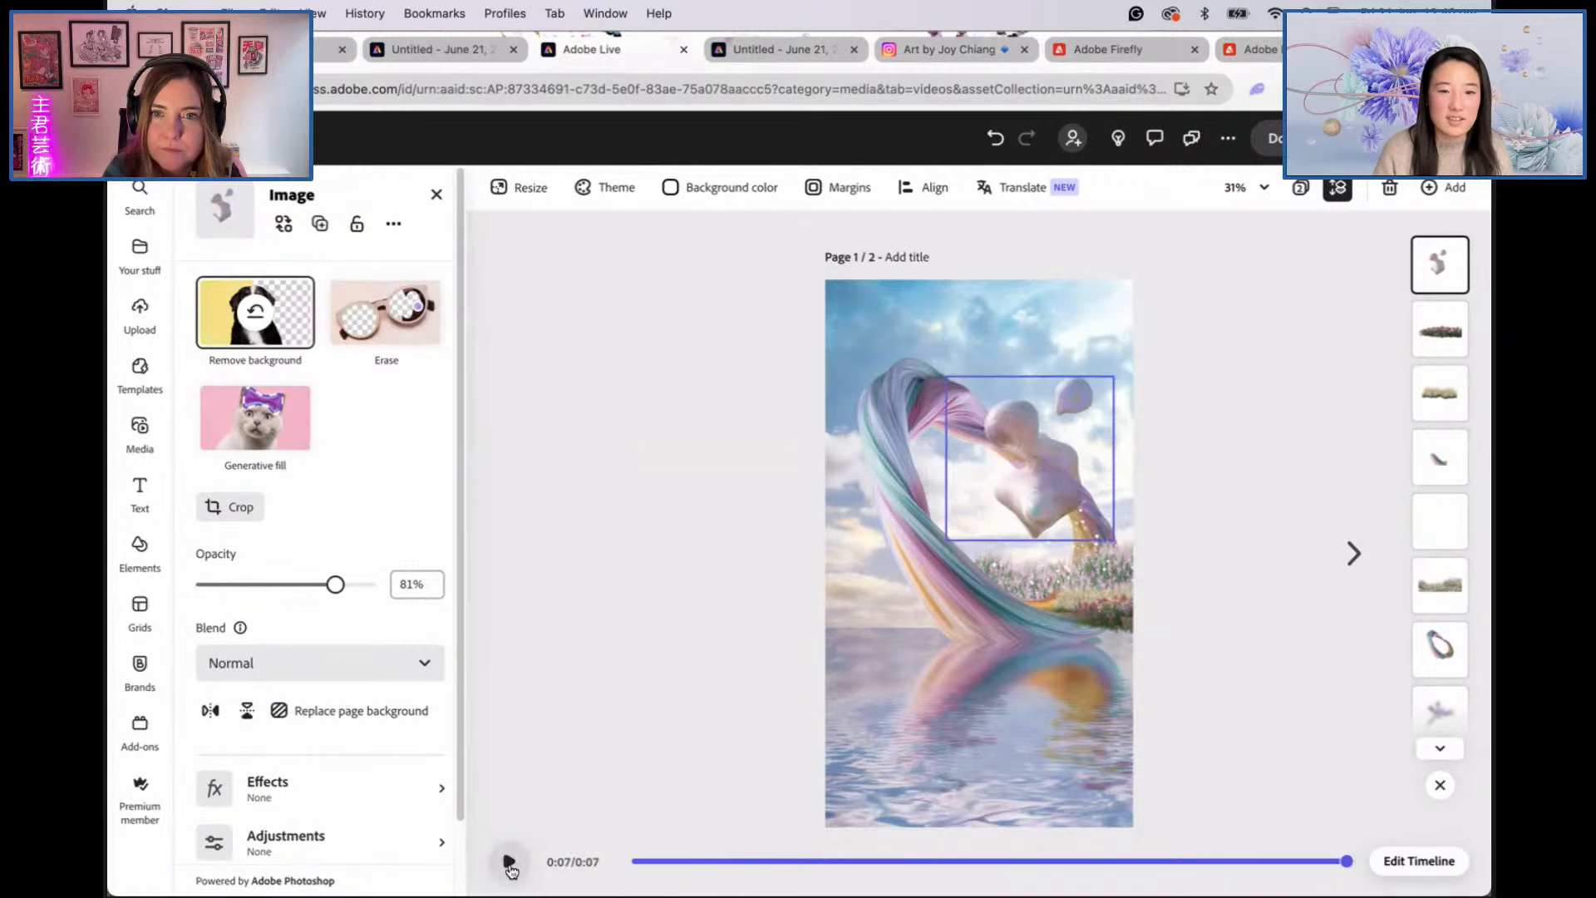
{"action": "left_click", "coordinate": [509, 862]}
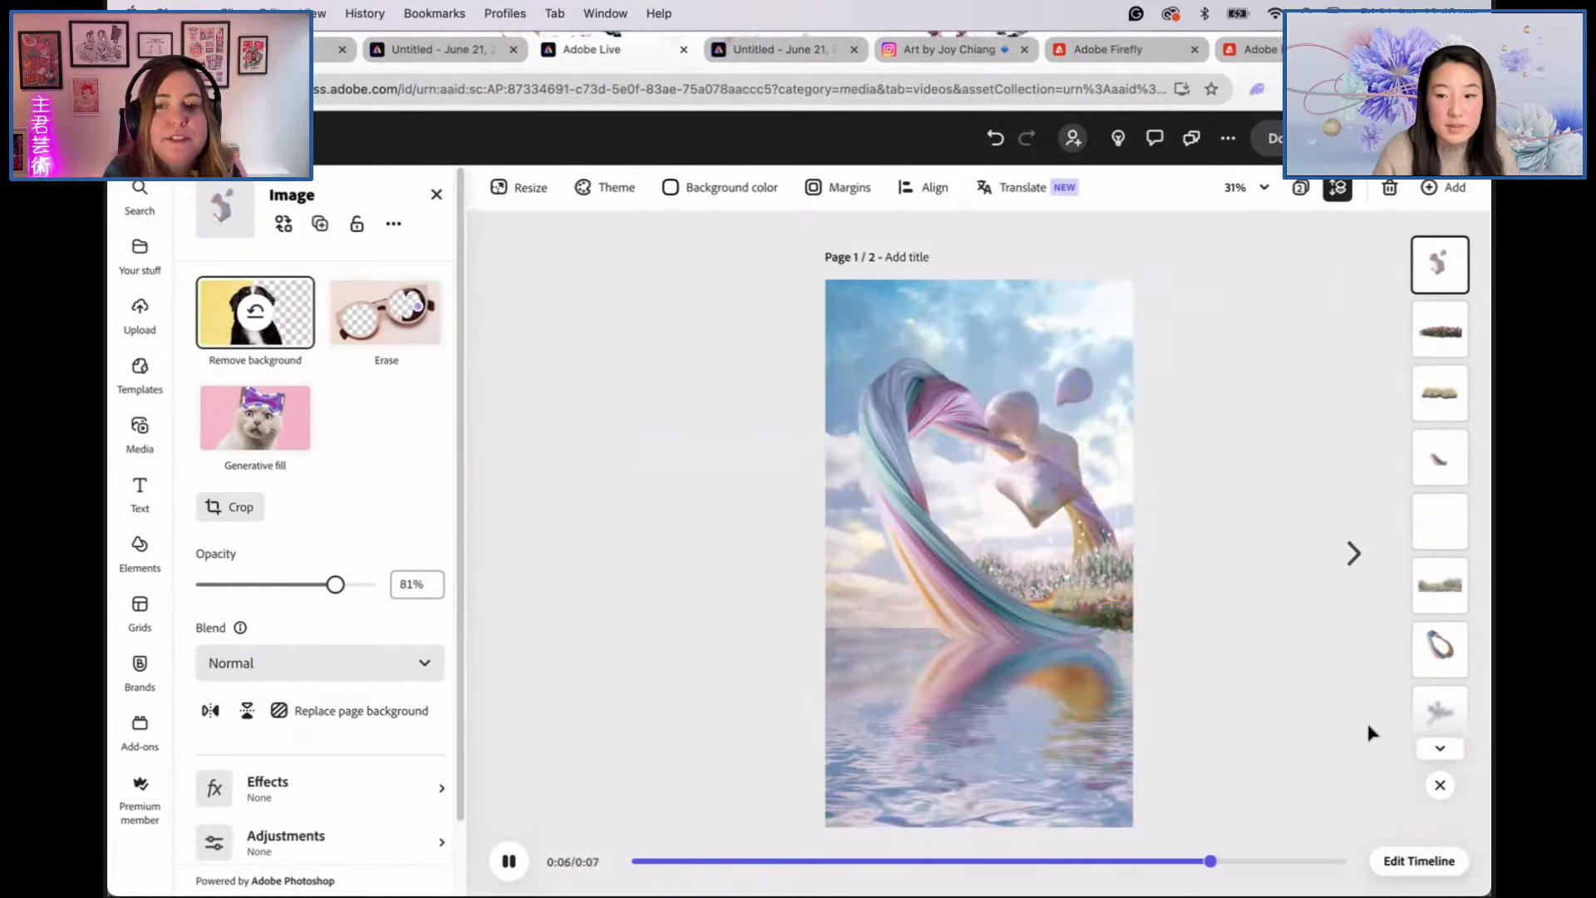
Step: Look through the lower layers of the vertical scene and browse the text templates
{"action": "left_click", "coordinate": [1440, 748]}
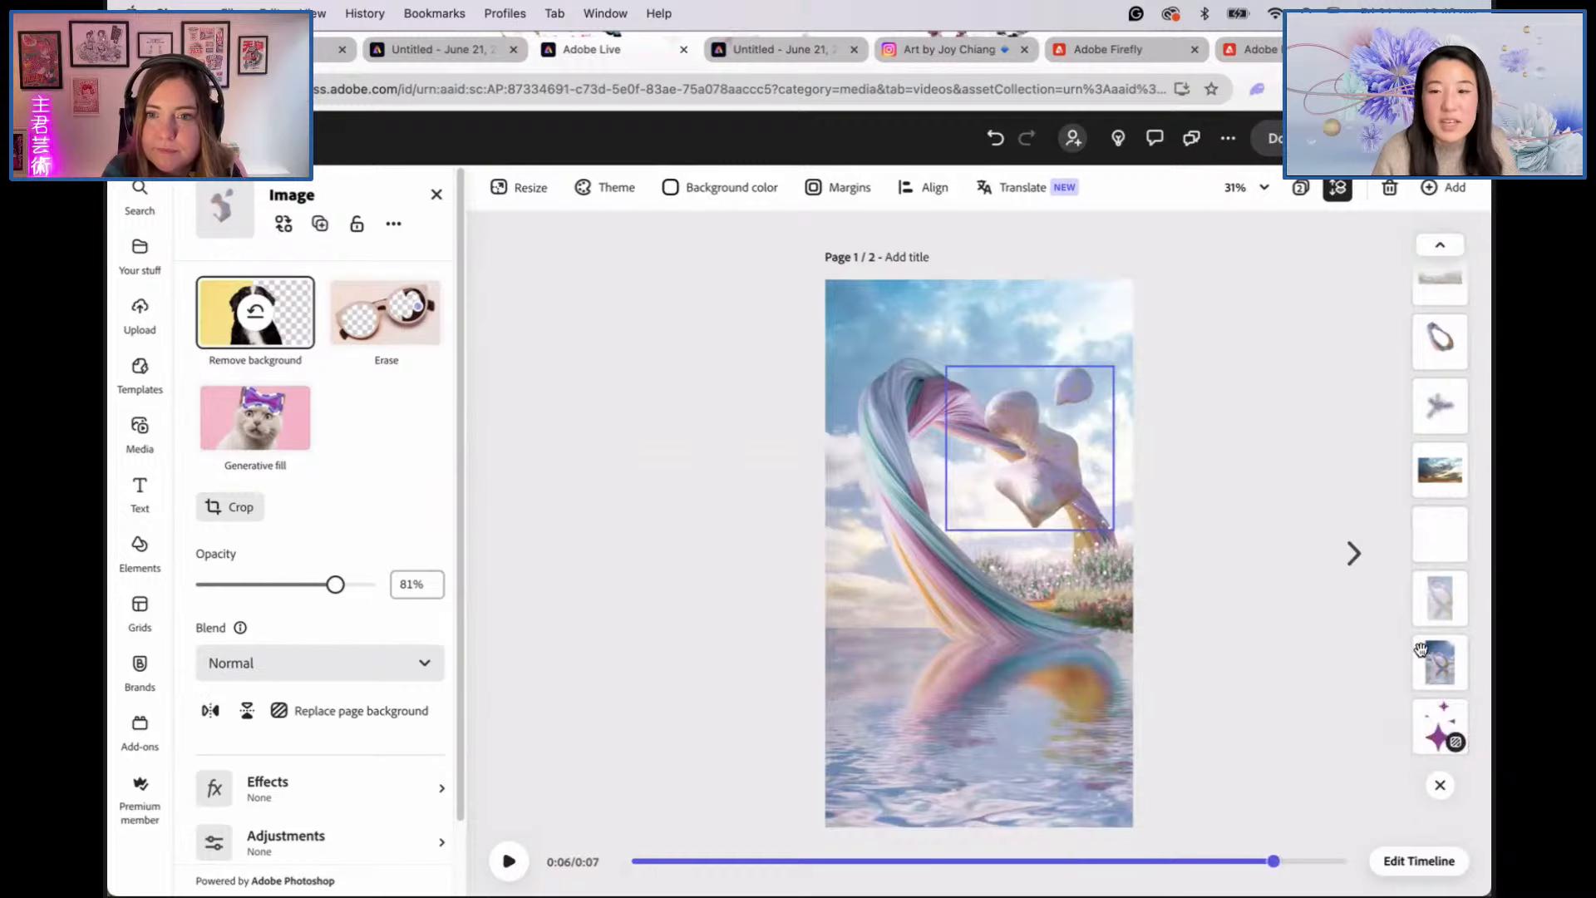
{"action": "left_click", "coordinate": [1291, 494]}
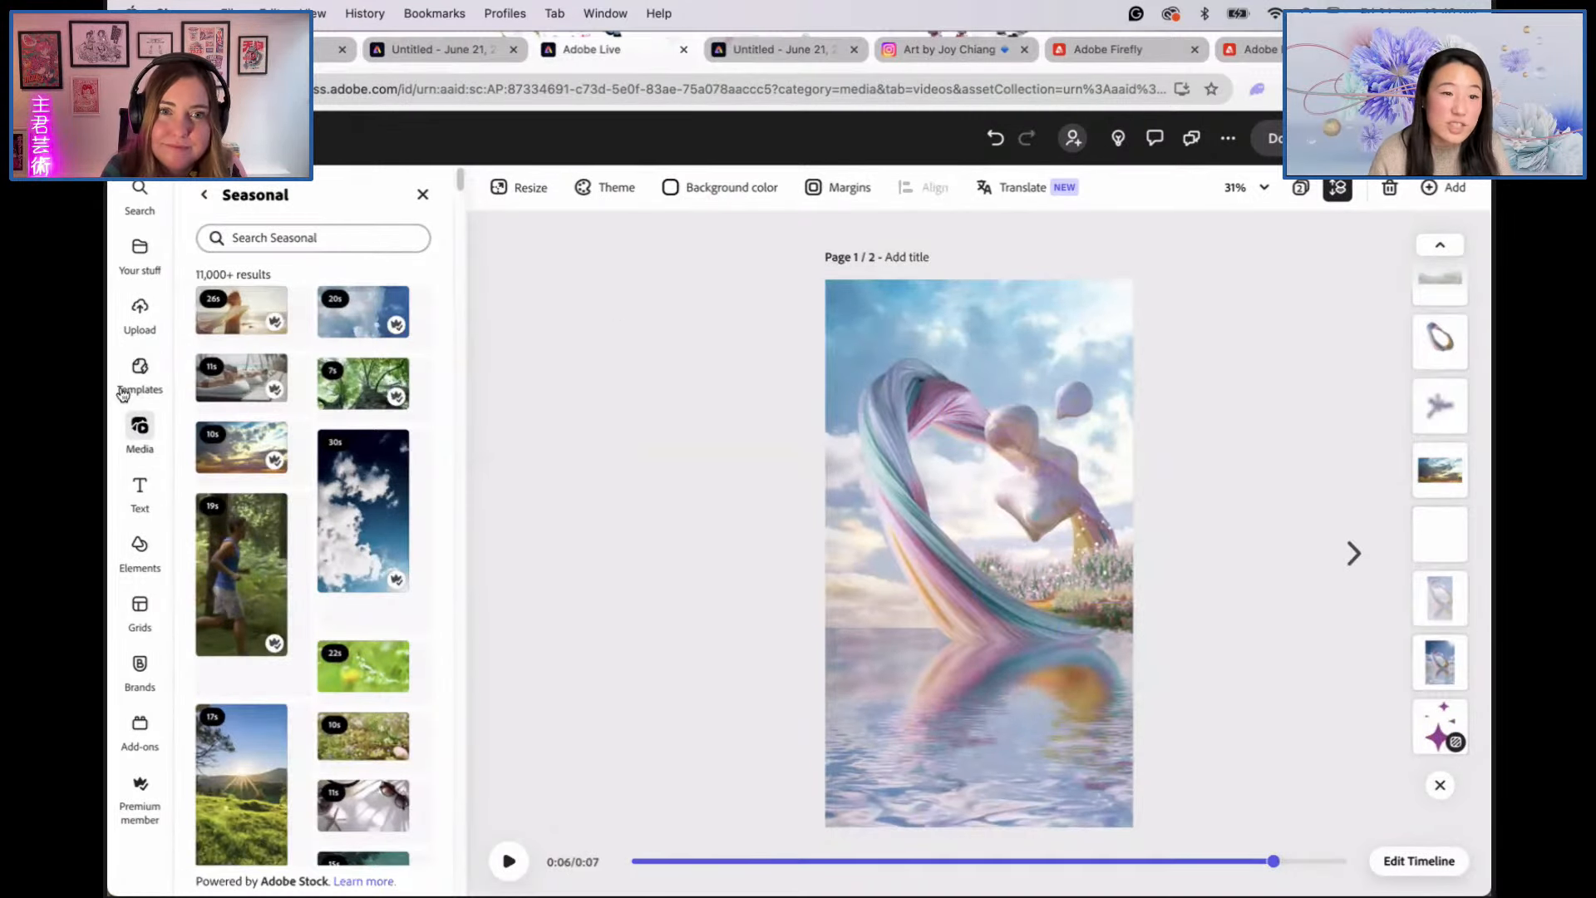
{"action": "left_click", "coordinate": [140, 491]}
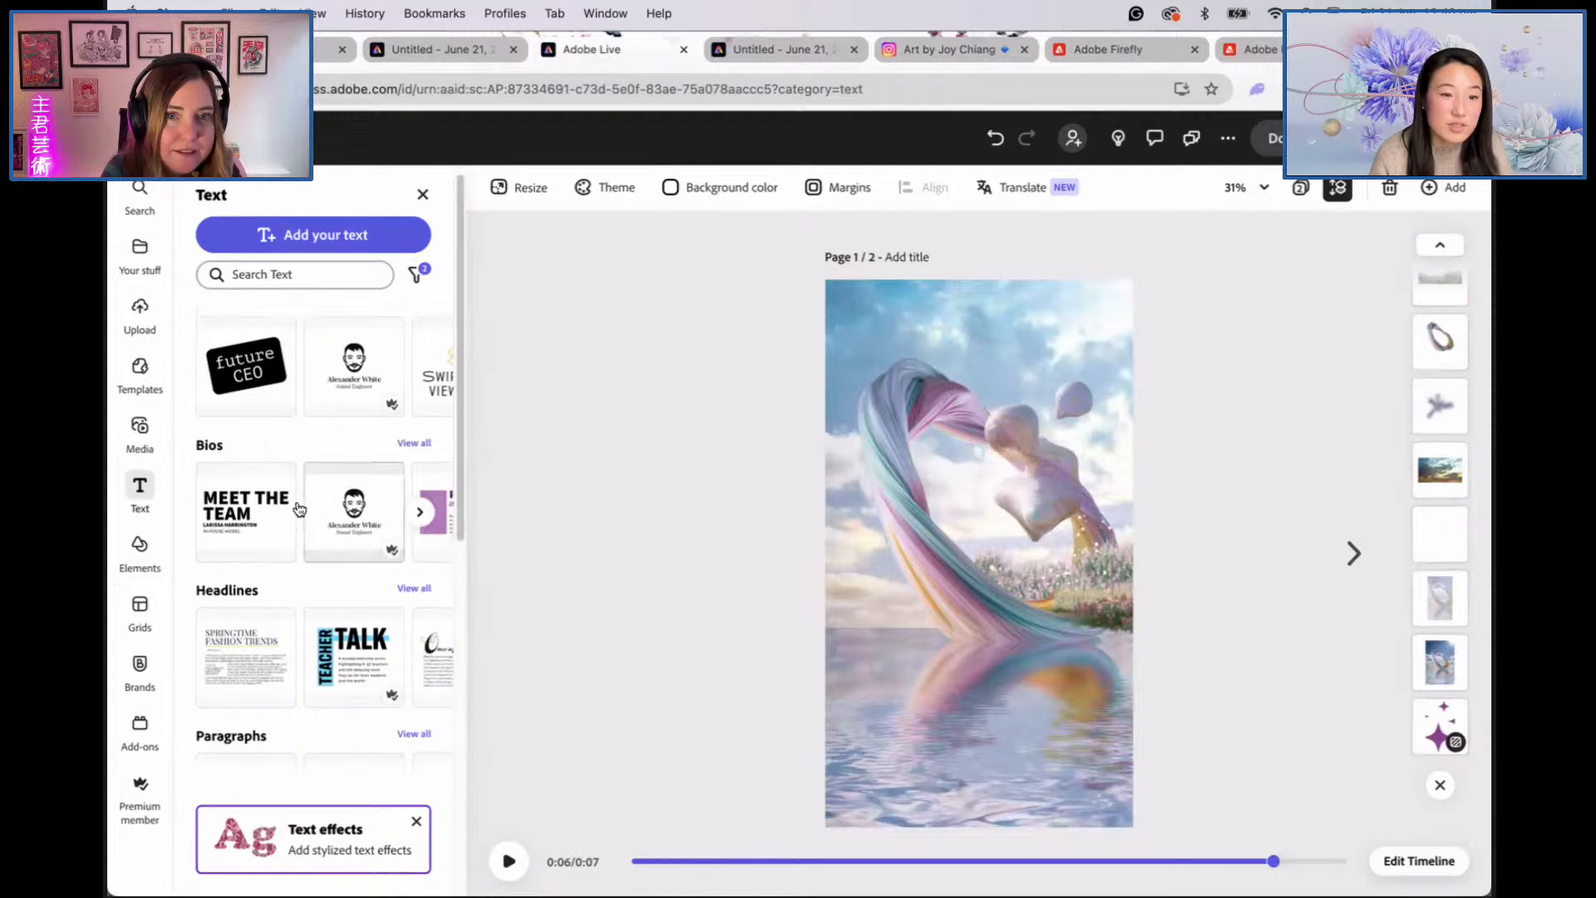
{"action": "scroll", "coordinate": [299, 509], "scroll_direction": "down", "scroll_amount": 8}
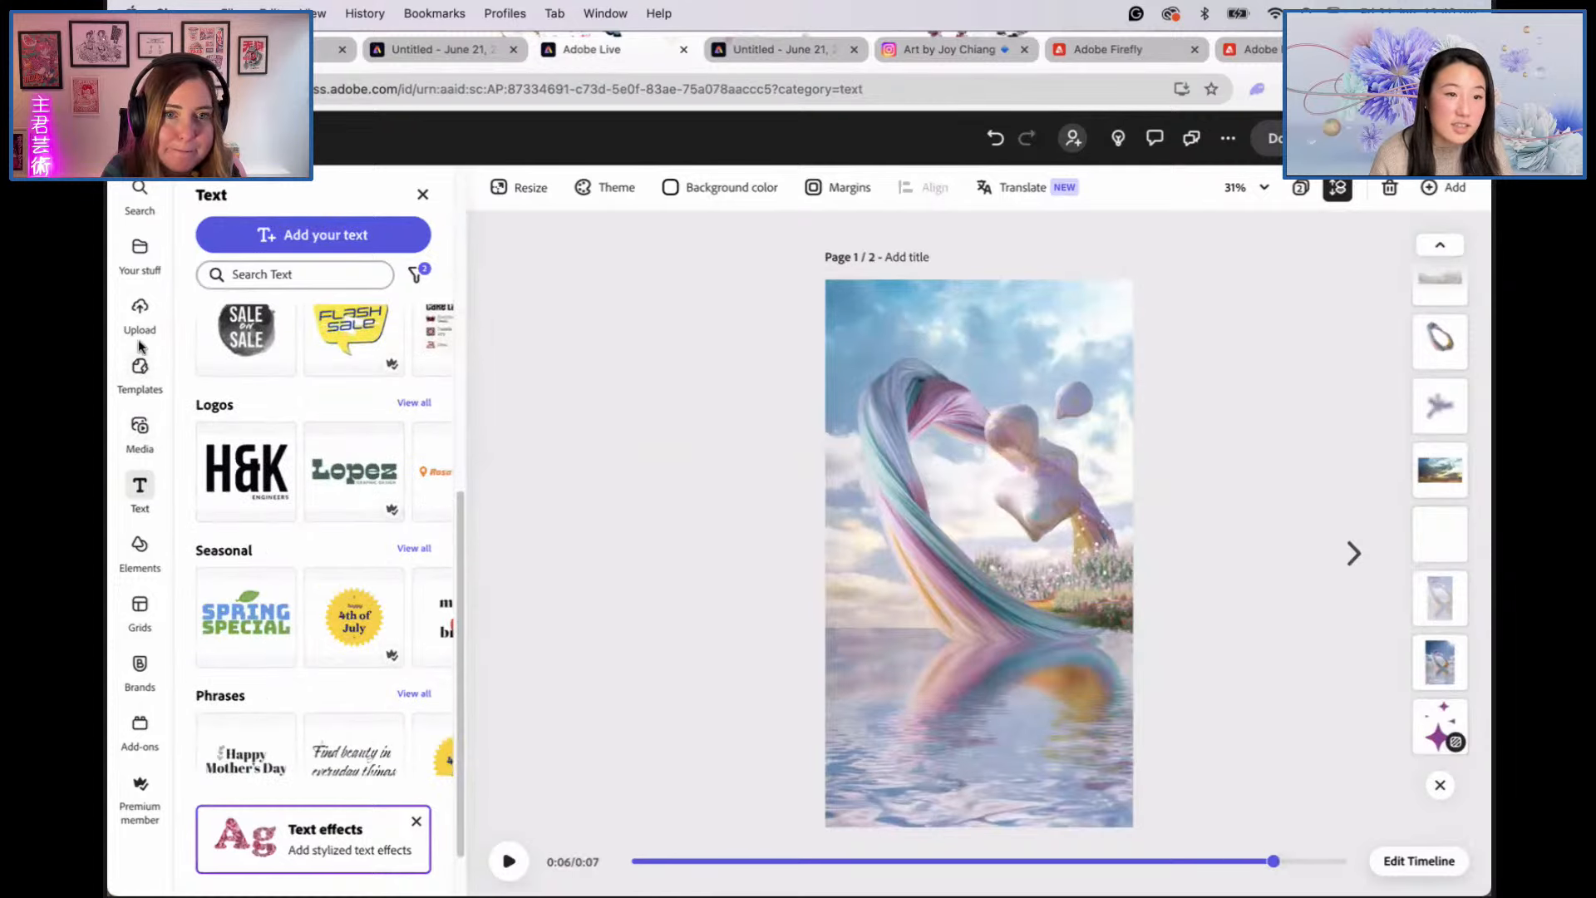
Step: Switch to the Instagram profile and view the "Creating & animating surreal landscapes" reel
{"action": "left_click", "coordinate": [954, 52]}
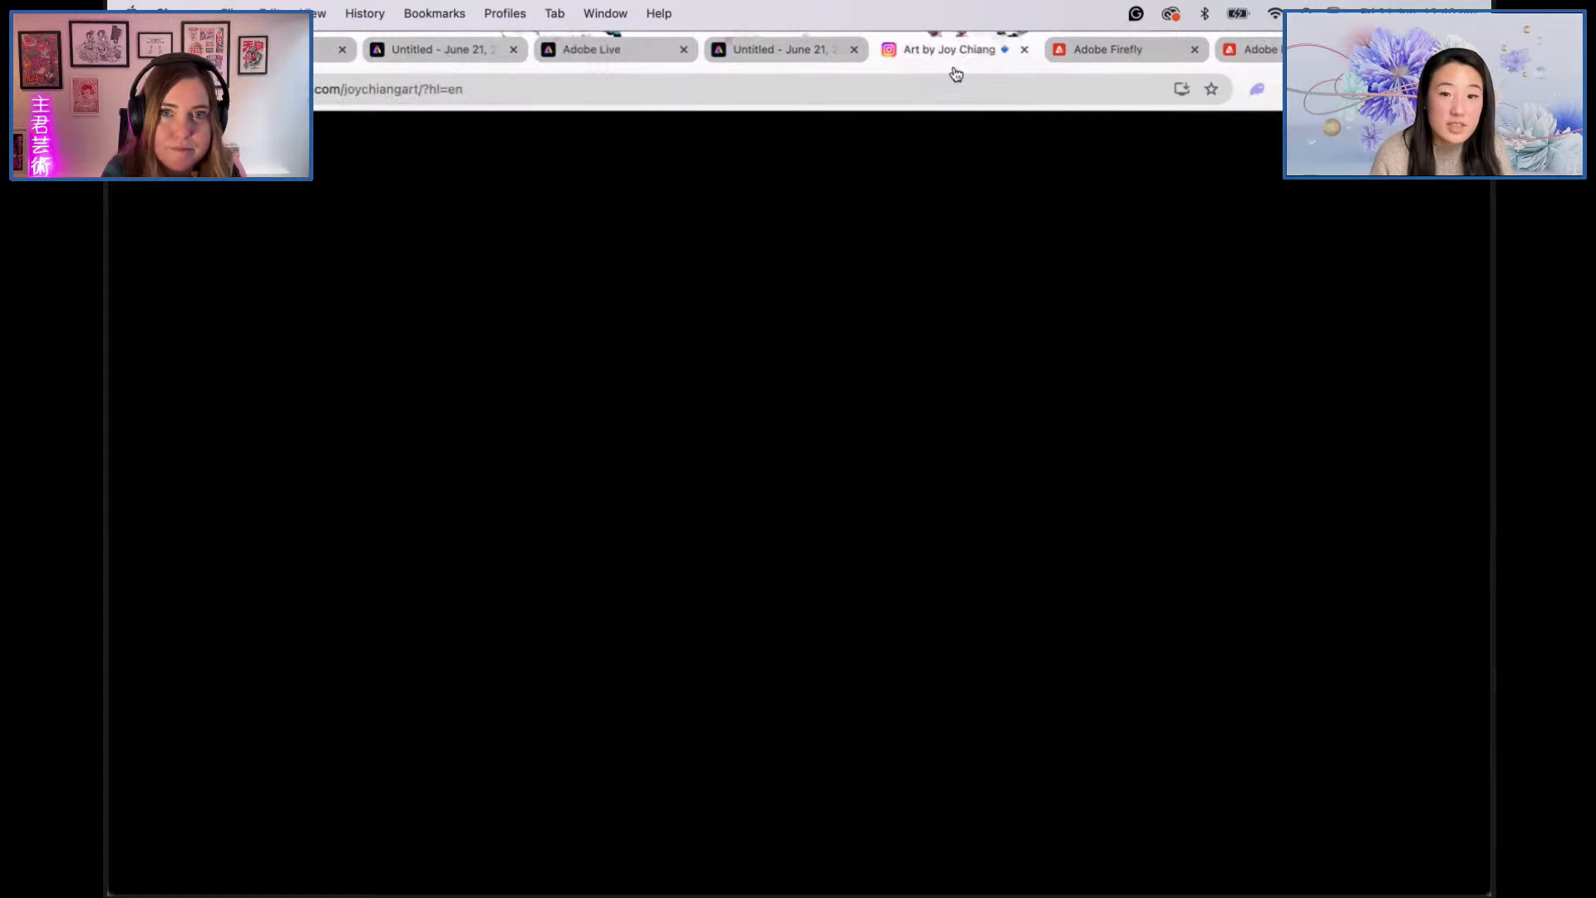
{"action": "scroll", "coordinate": [898, 518], "scroll_direction": "up", "scroll_amount": 15}
{"action": "scroll", "coordinate": [749, 374], "scroll_direction": "up", "scroll_amount": 2}
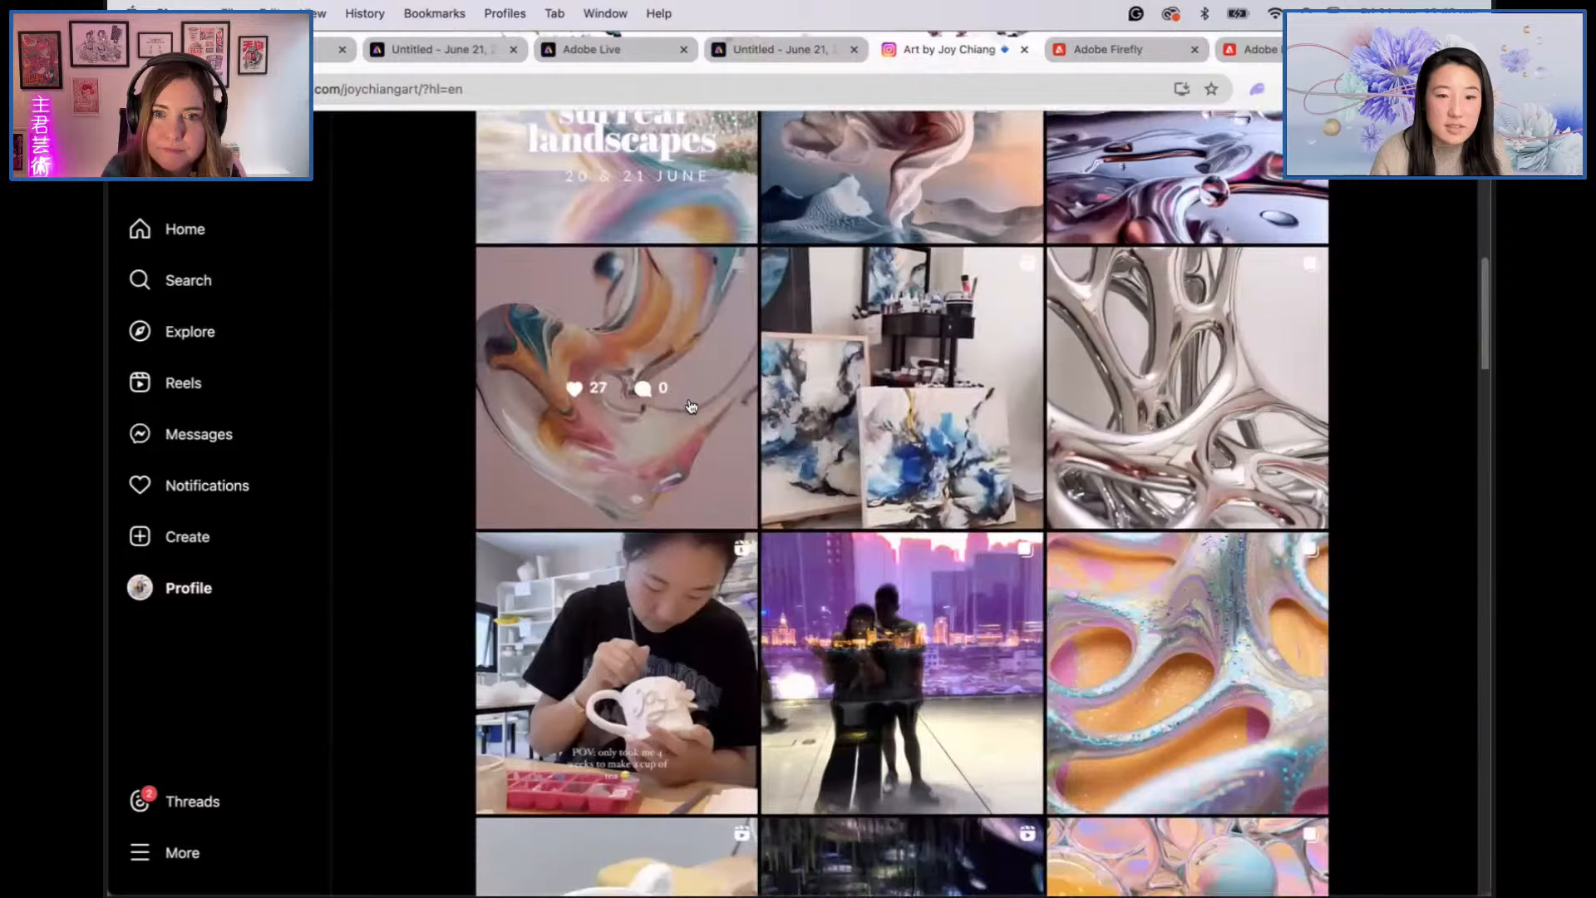
{"action": "left_click", "coordinate": [720, 307]}
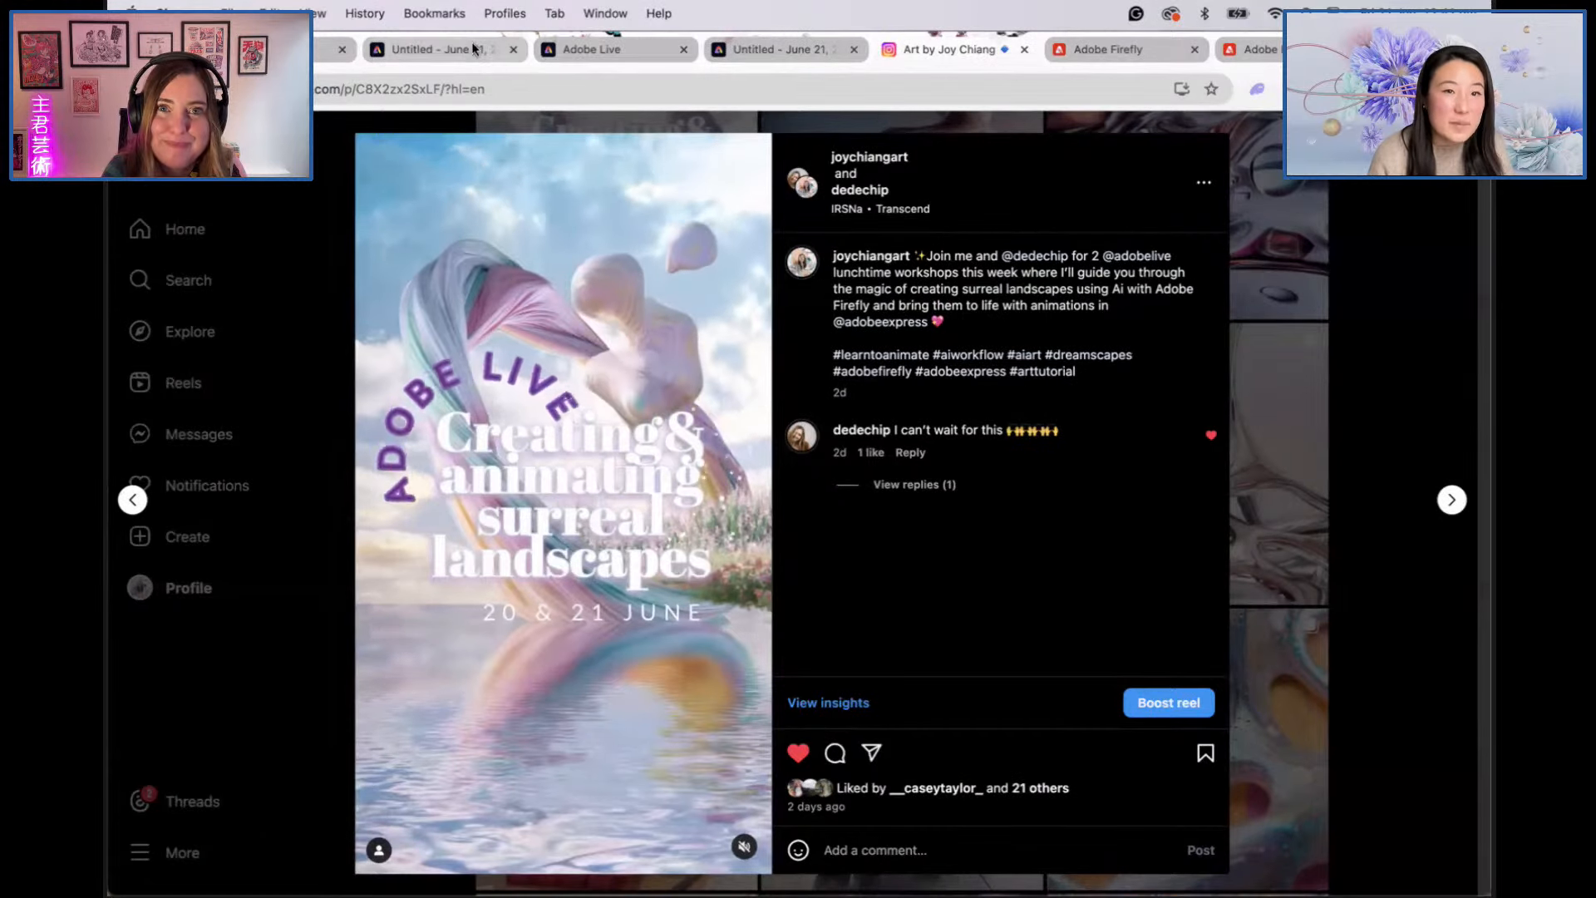
{"action": "left_click", "coordinate": [606, 50]}
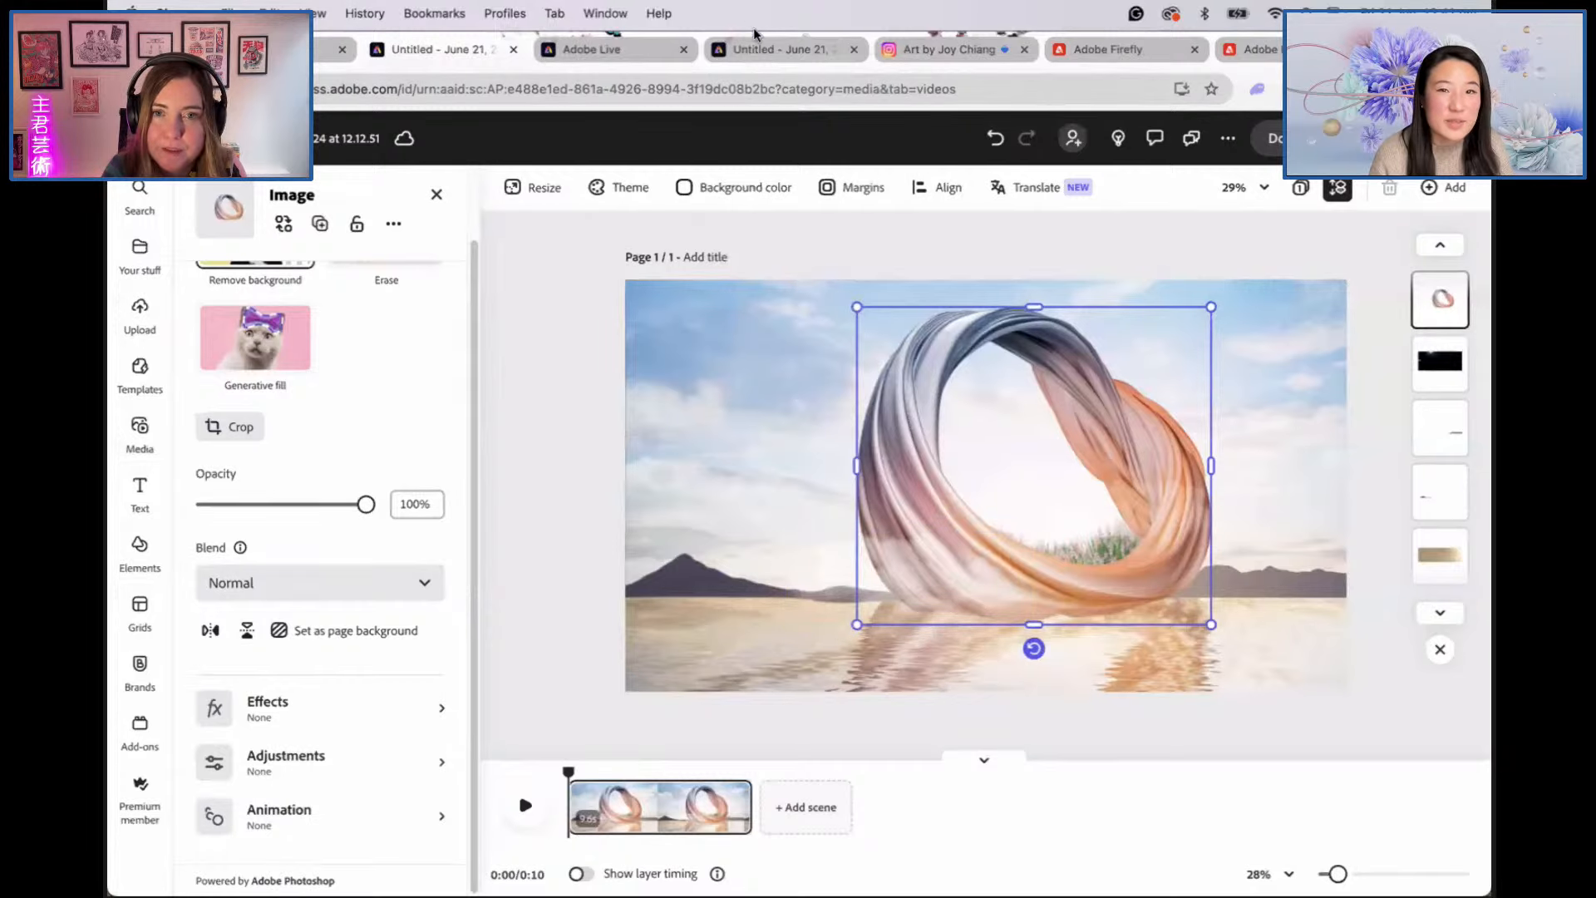
{"action": "left_click", "coordinate": [923, 50]}
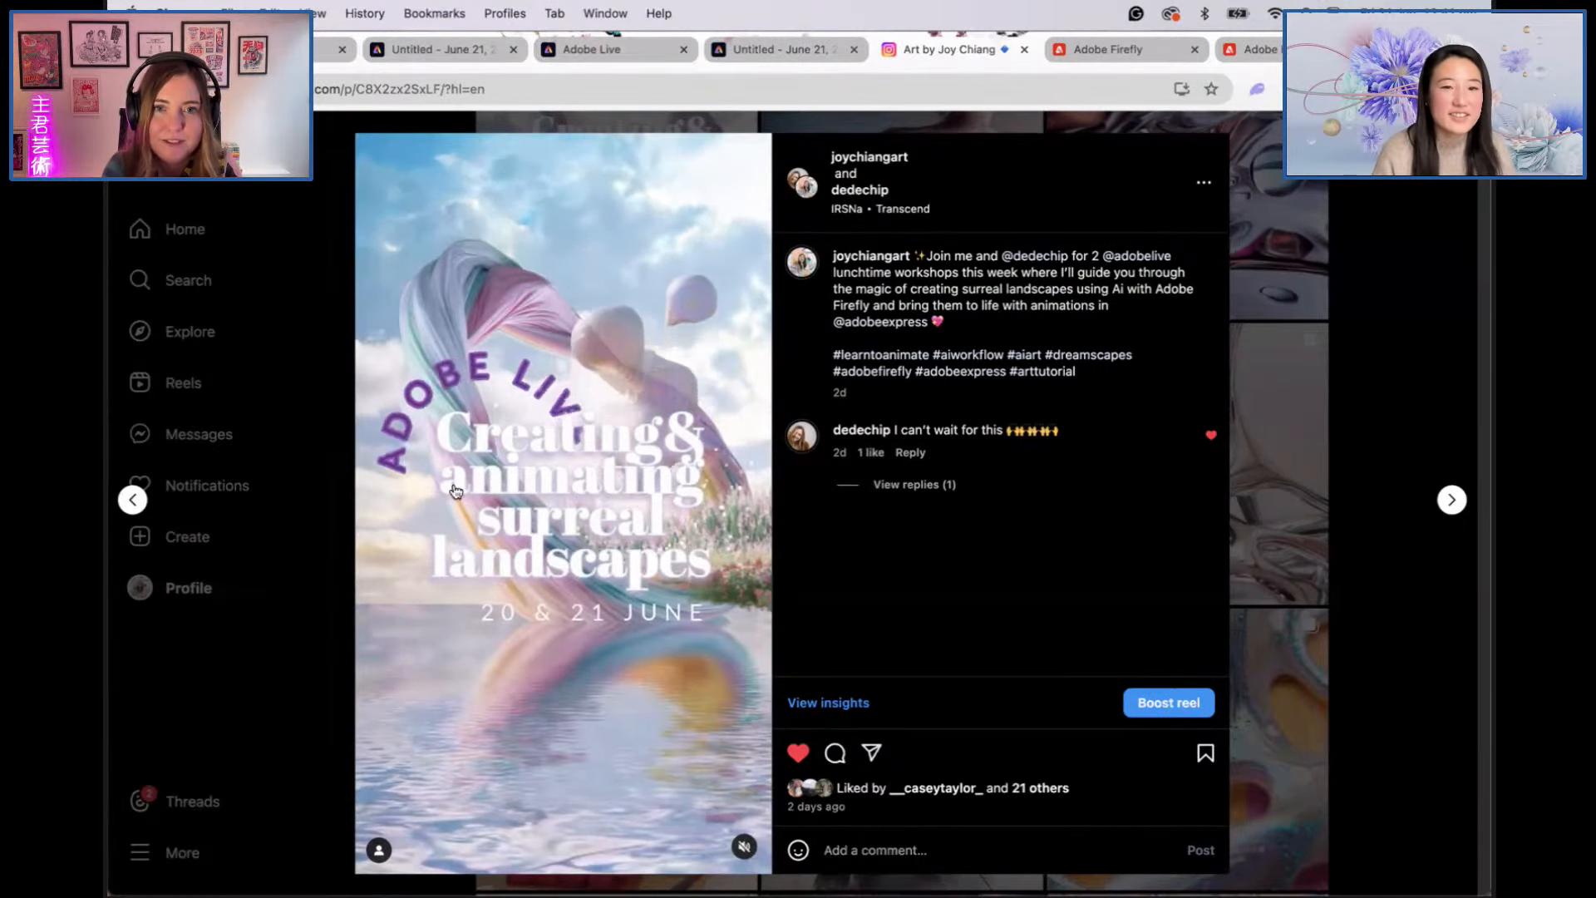
Step: Switch to the landscape design with the fabric ring over water and play its animation briefly
{"action": "left_click", "coordinate": [608, 51]}
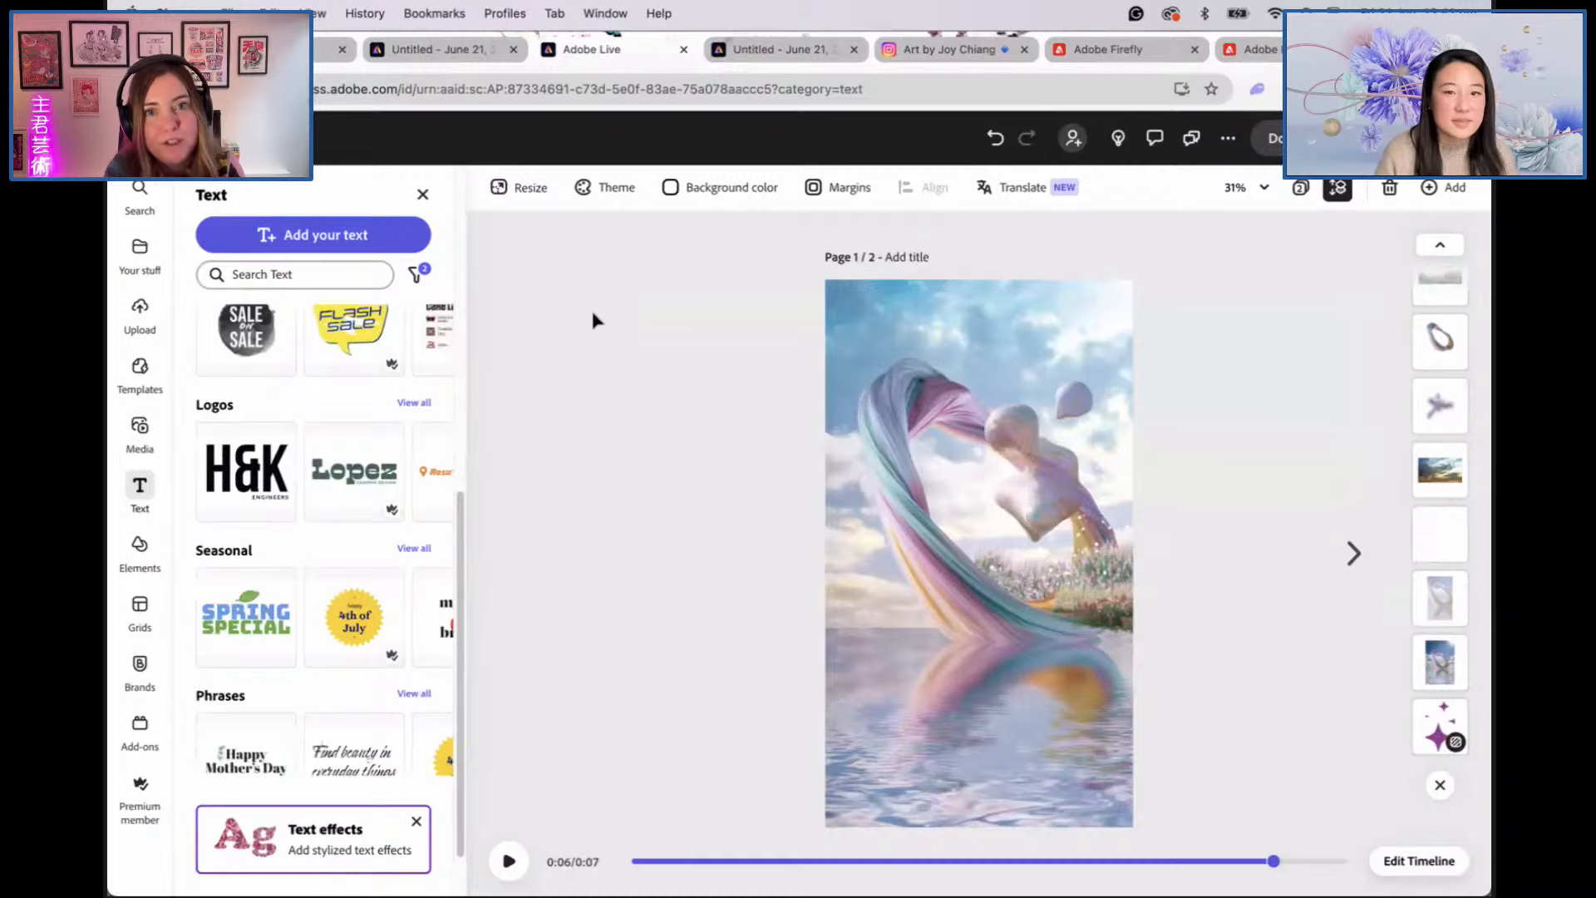
{"action": "left_click", "coordinate": [755, 55]}
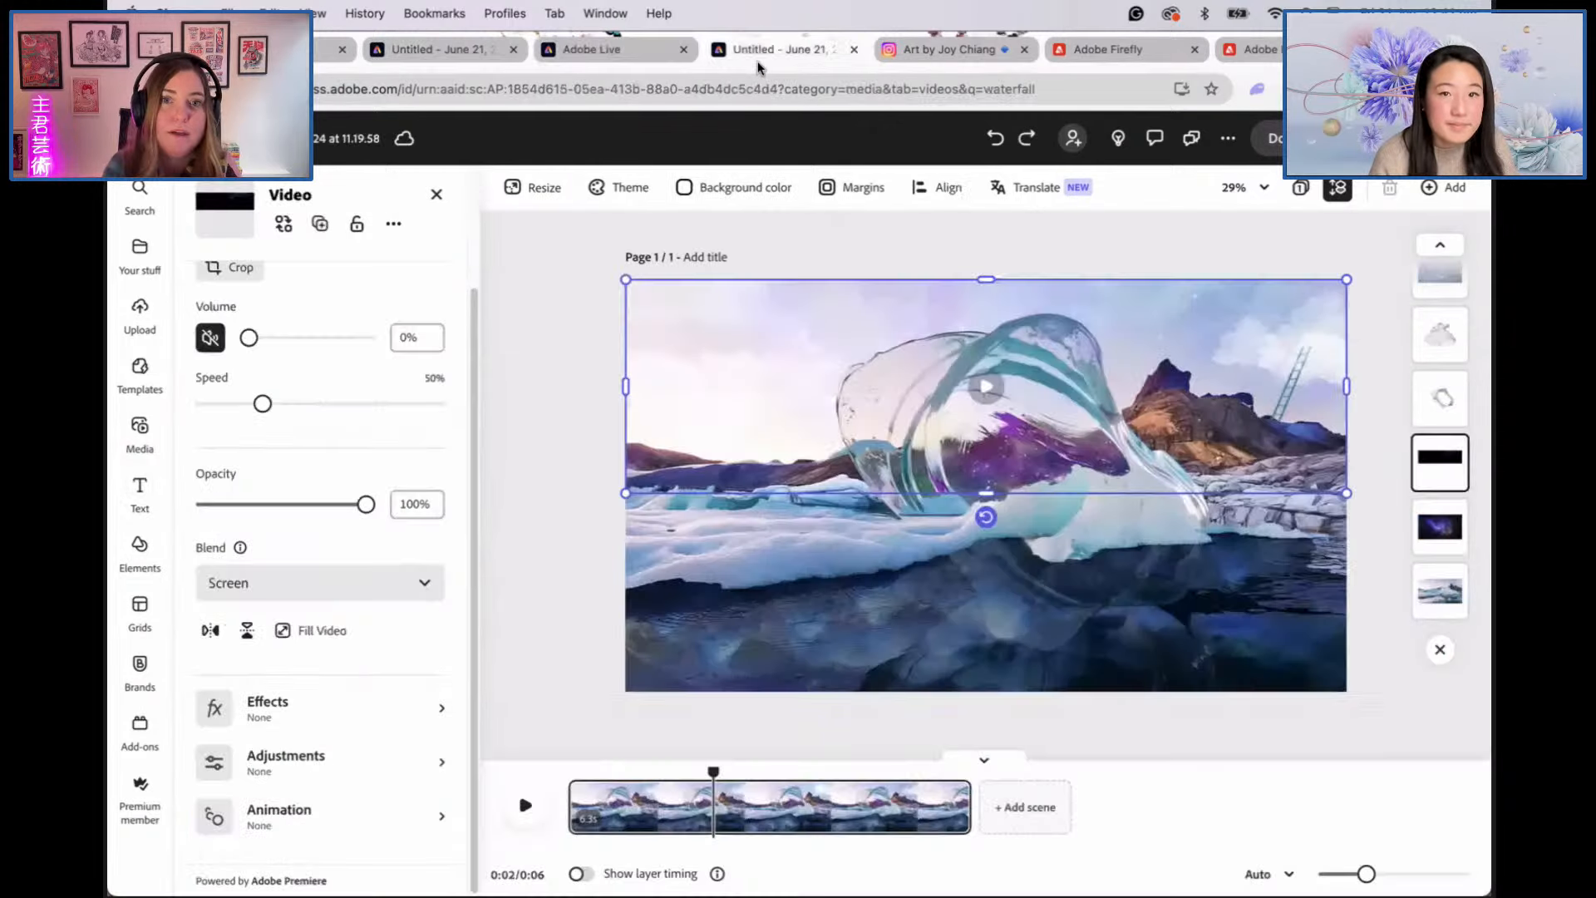
{"action": "left_click", "coordinate": [424, 52]}
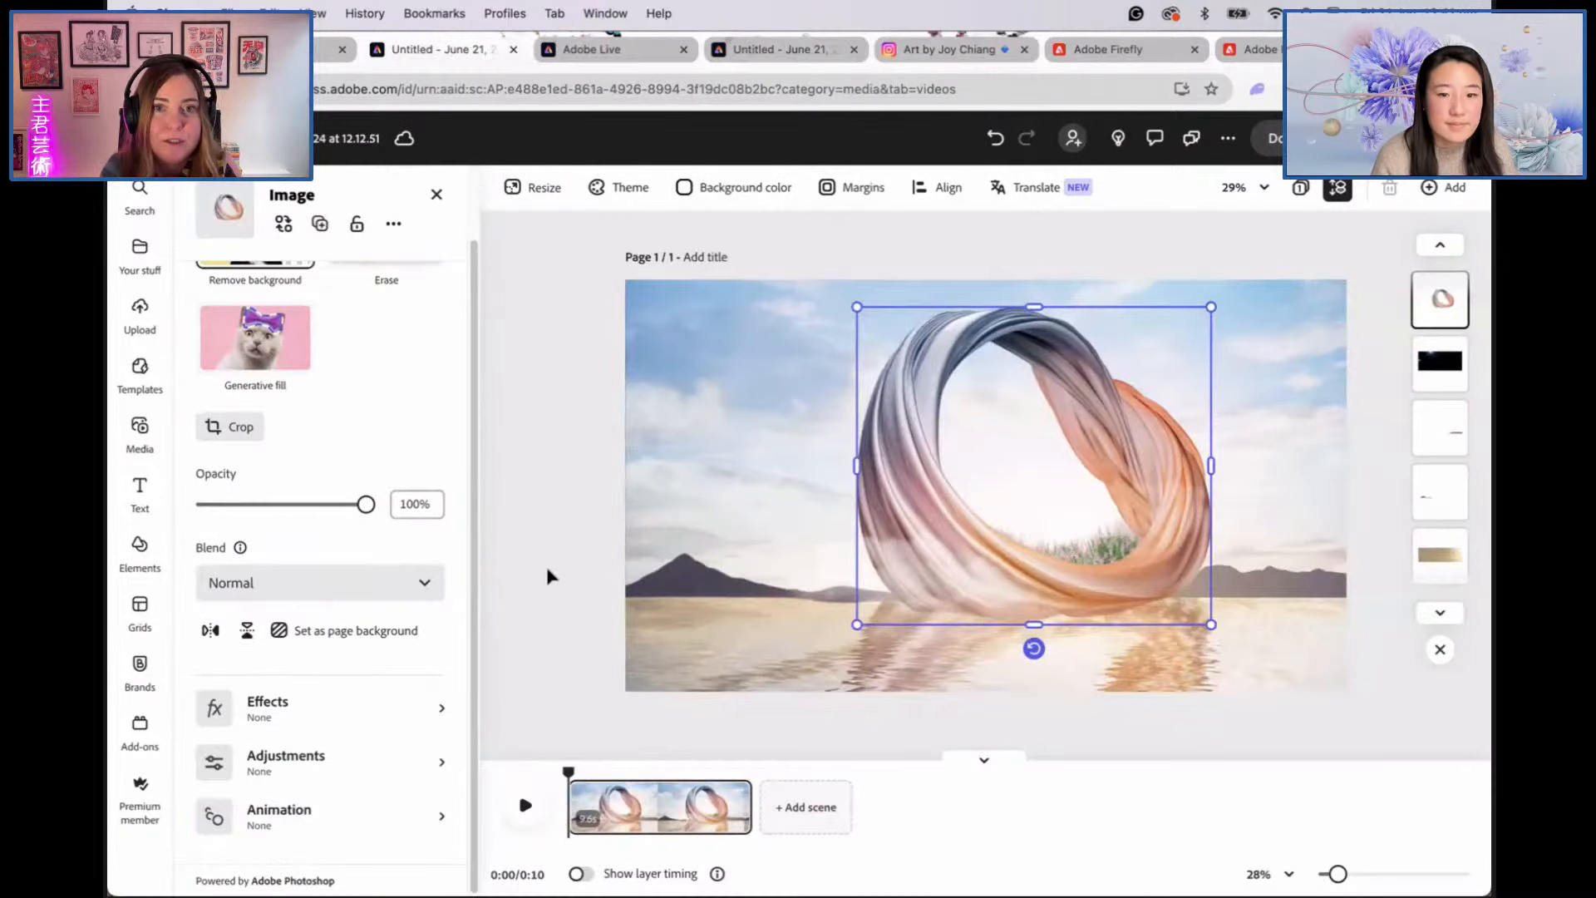
{"action": "left_click", "coordinate": [514, 804]}
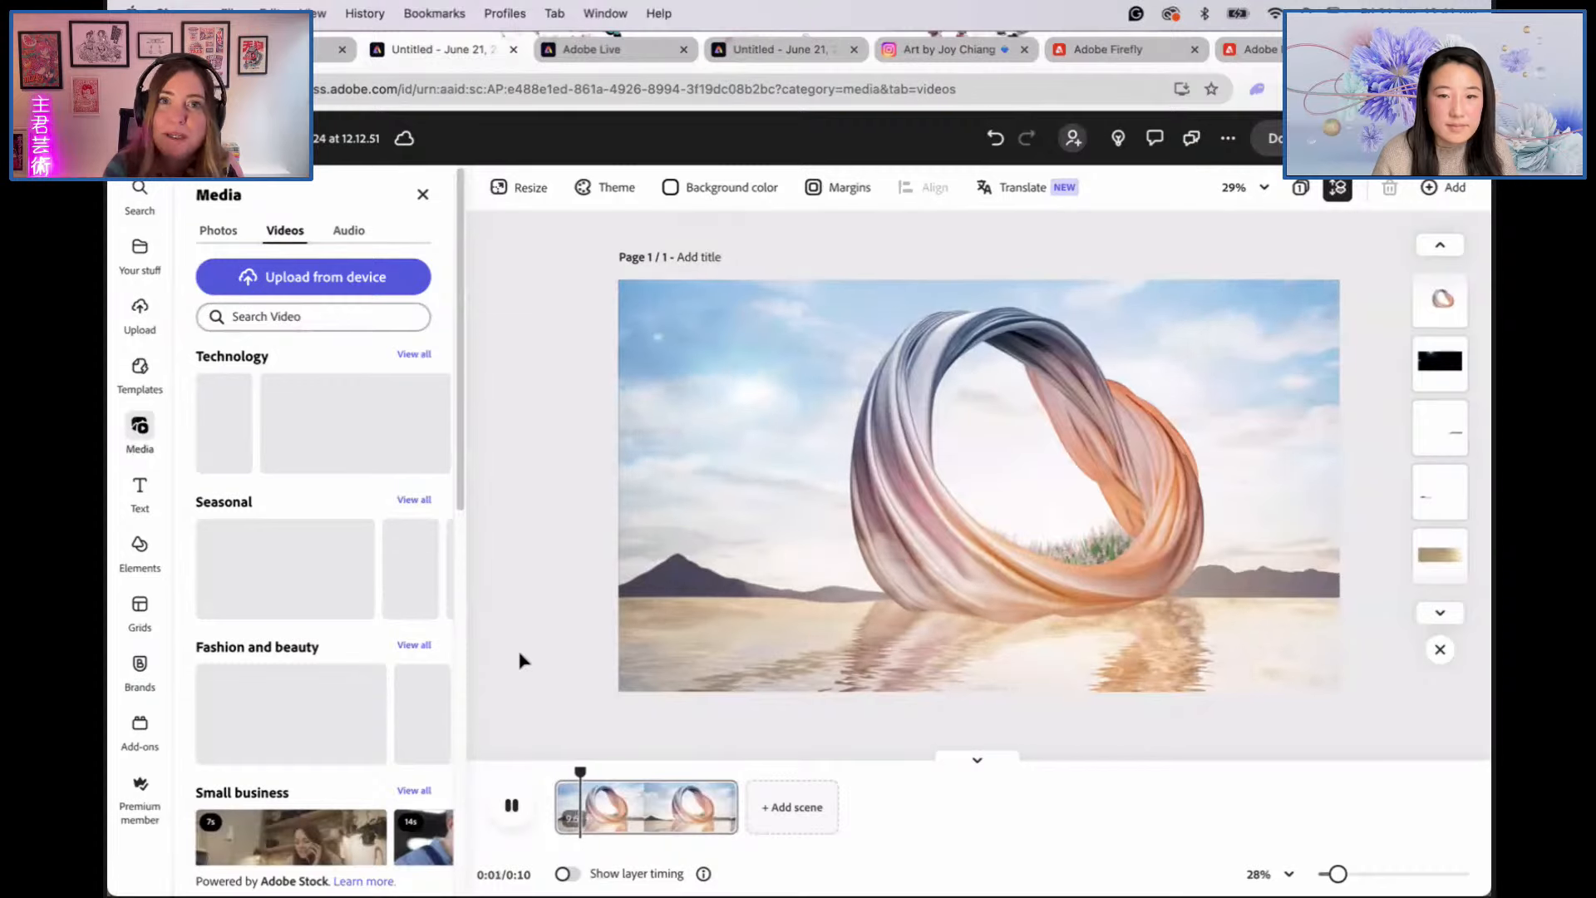
{"action": "key", "text": "space"}
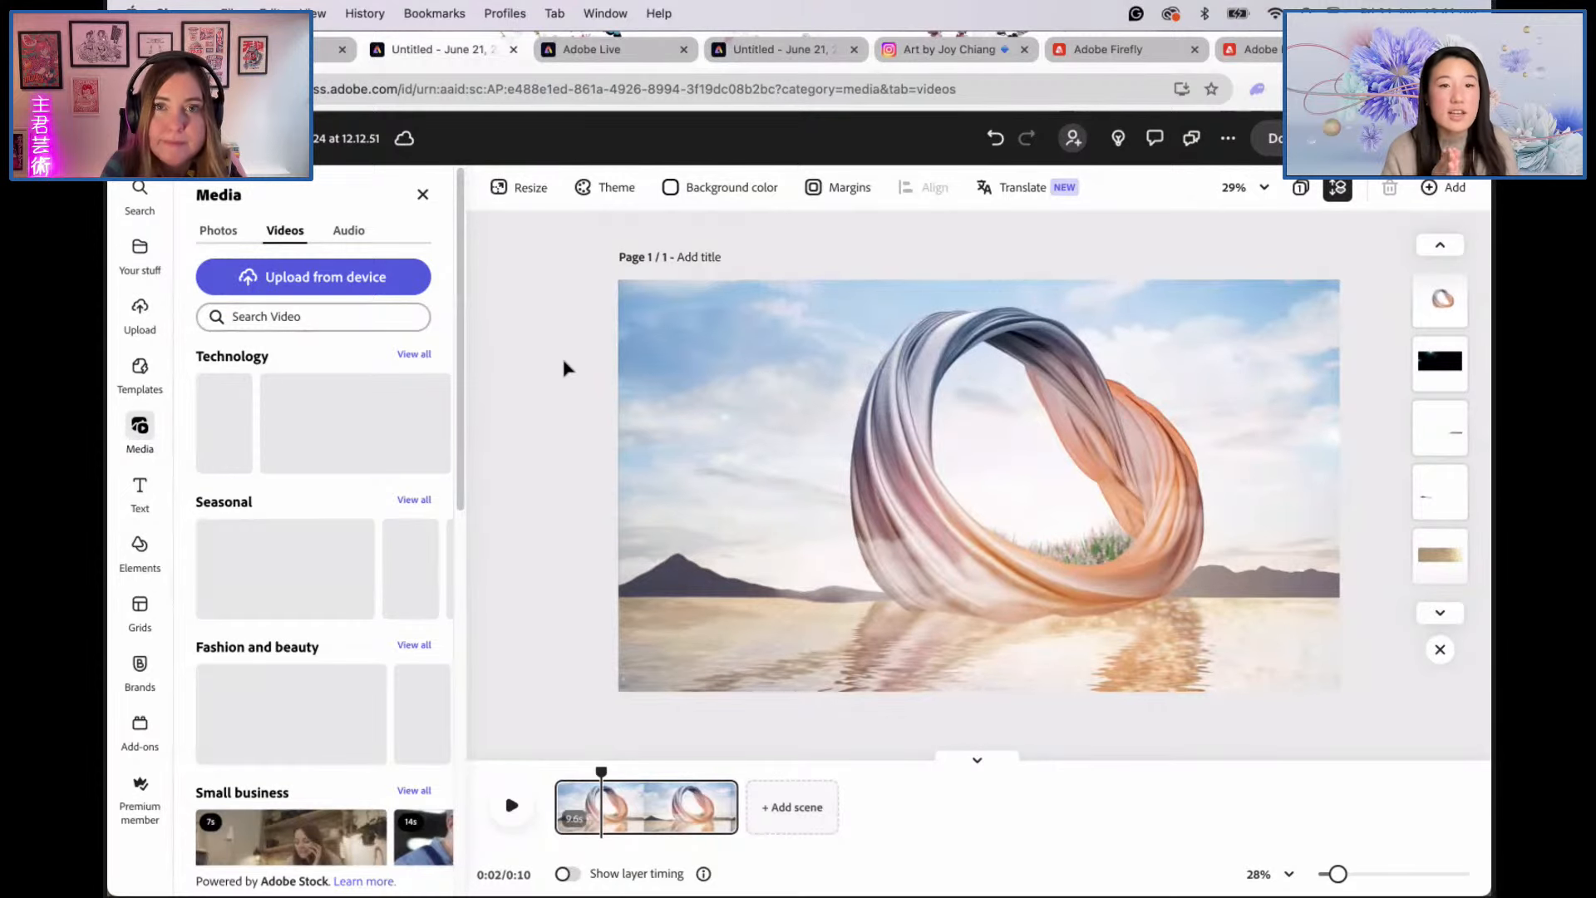
Step: Switch to Adobe Firefly and bring up the Favorites collection of generated images
{"action": "left_click", "coordinate": [731, 58]}
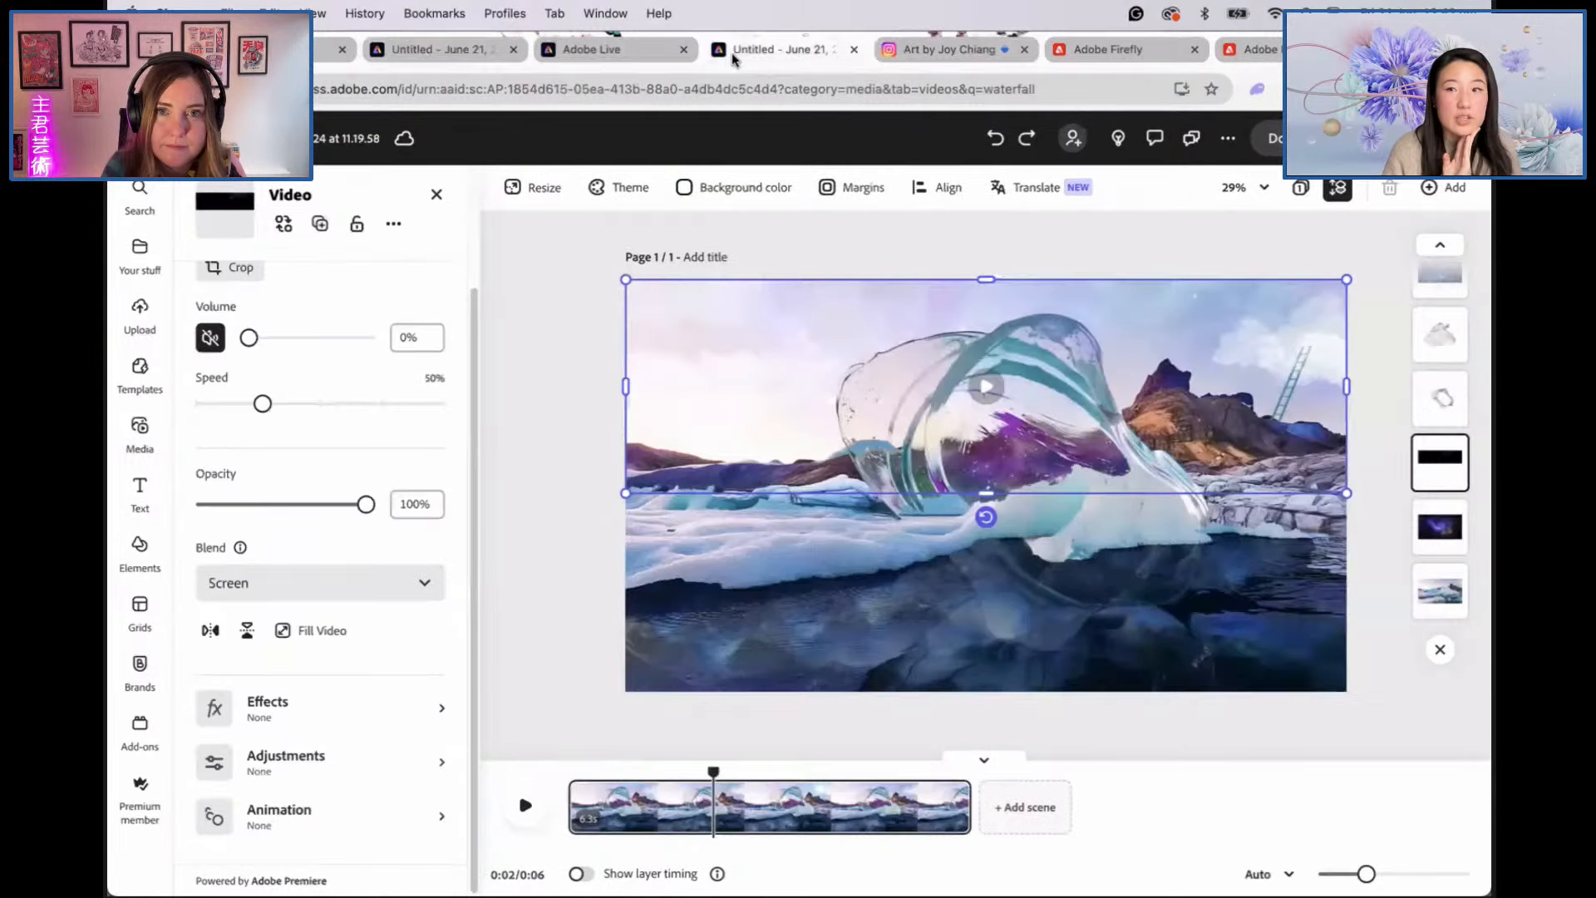
{"action": "left_click", "coordinate": [645, 55]}
{"action": "left_click", "coordinate": [295, 53]}
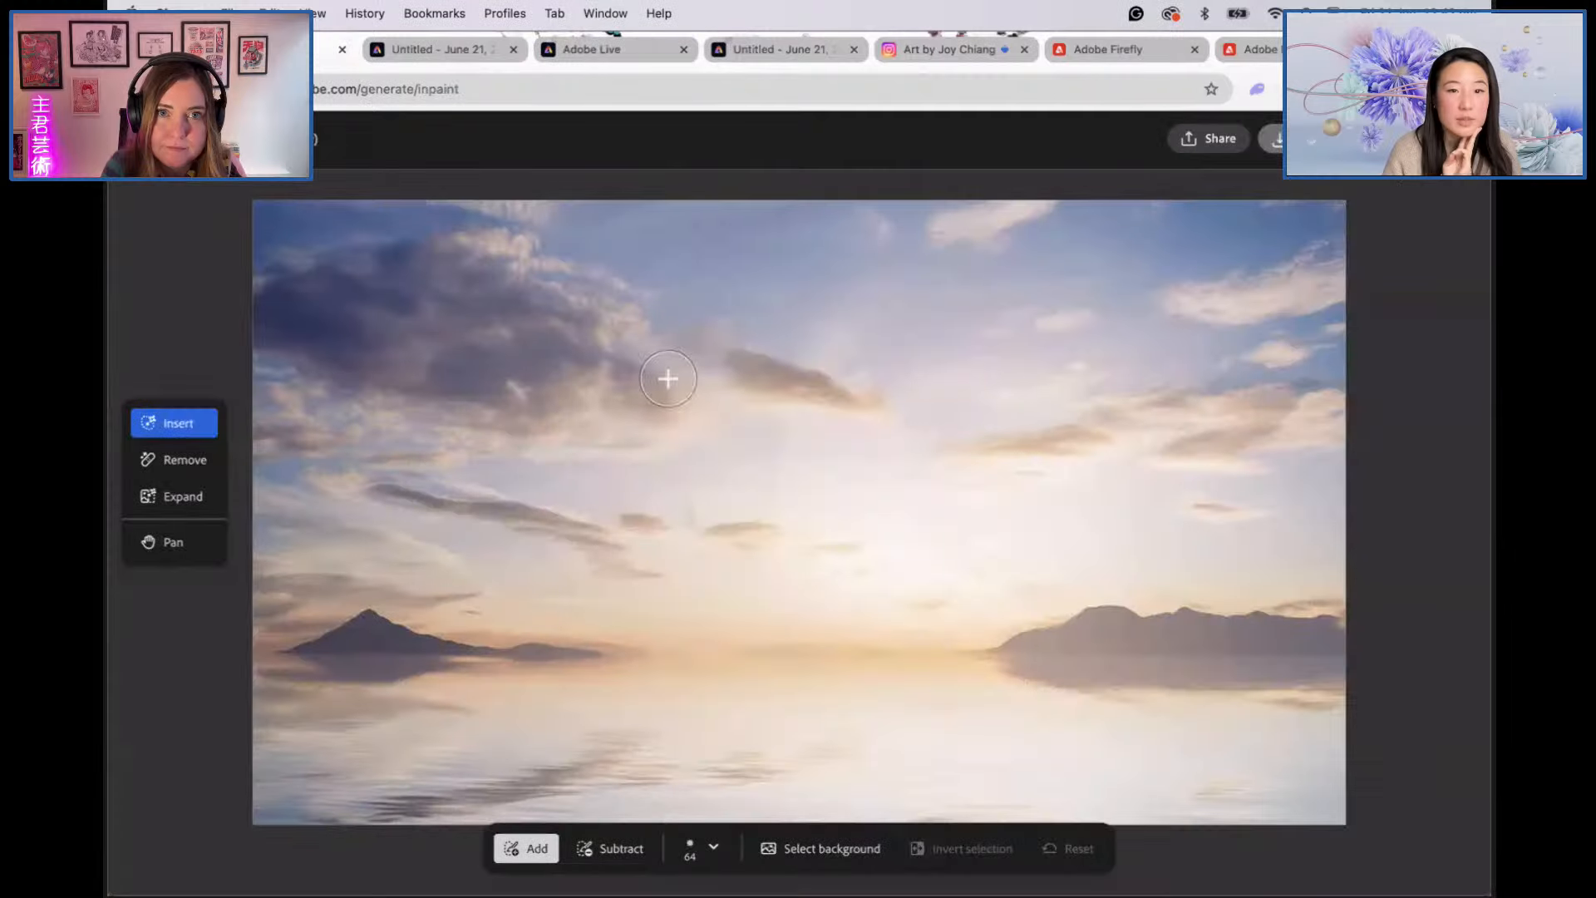
{"action": "key", "text": "super+l"}
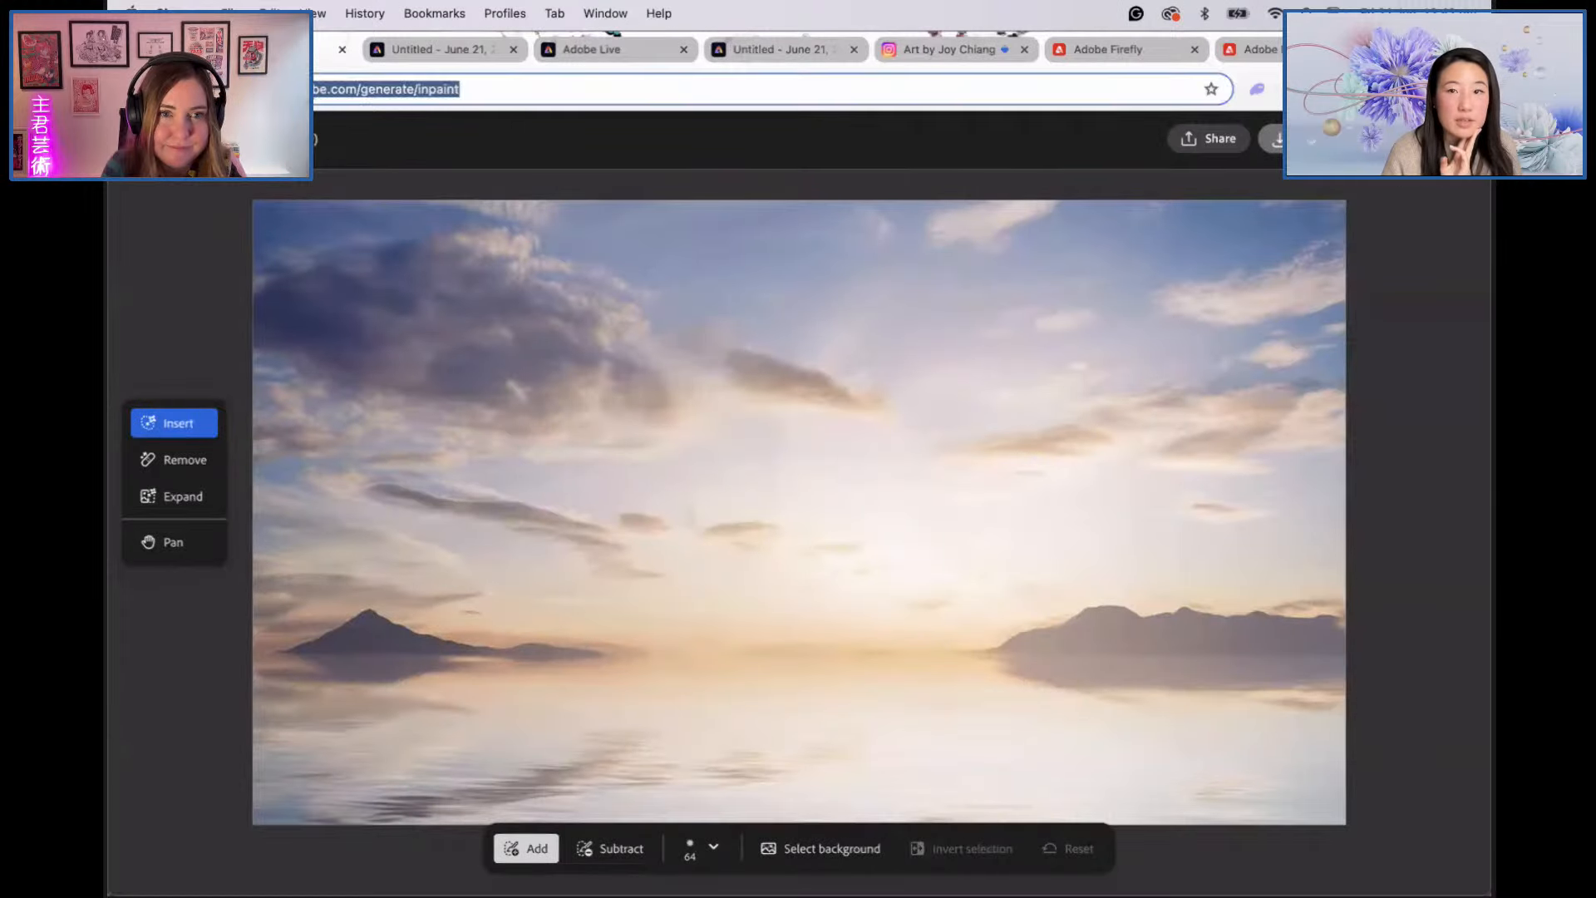
{"action": "left_click", "coordinate": [1139, 48]}
{"action": "left_click", "coordinate": [1230, 48]}
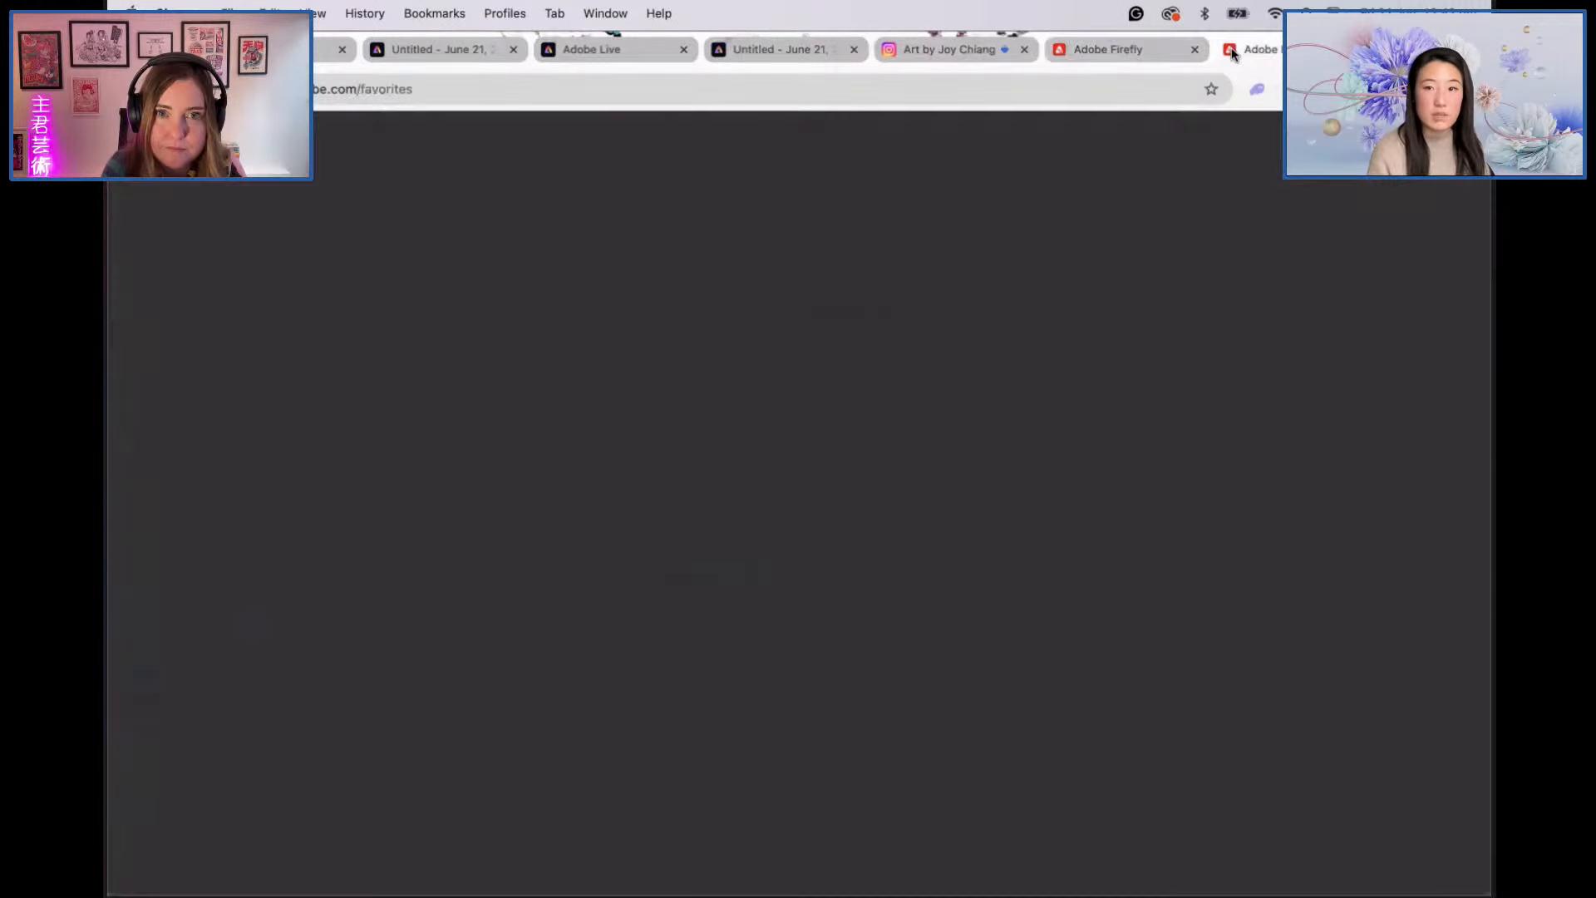
{"action": "scroll", "coordinate": [514, 565], "scroll_direction": "down", "scroll_amount": 1}
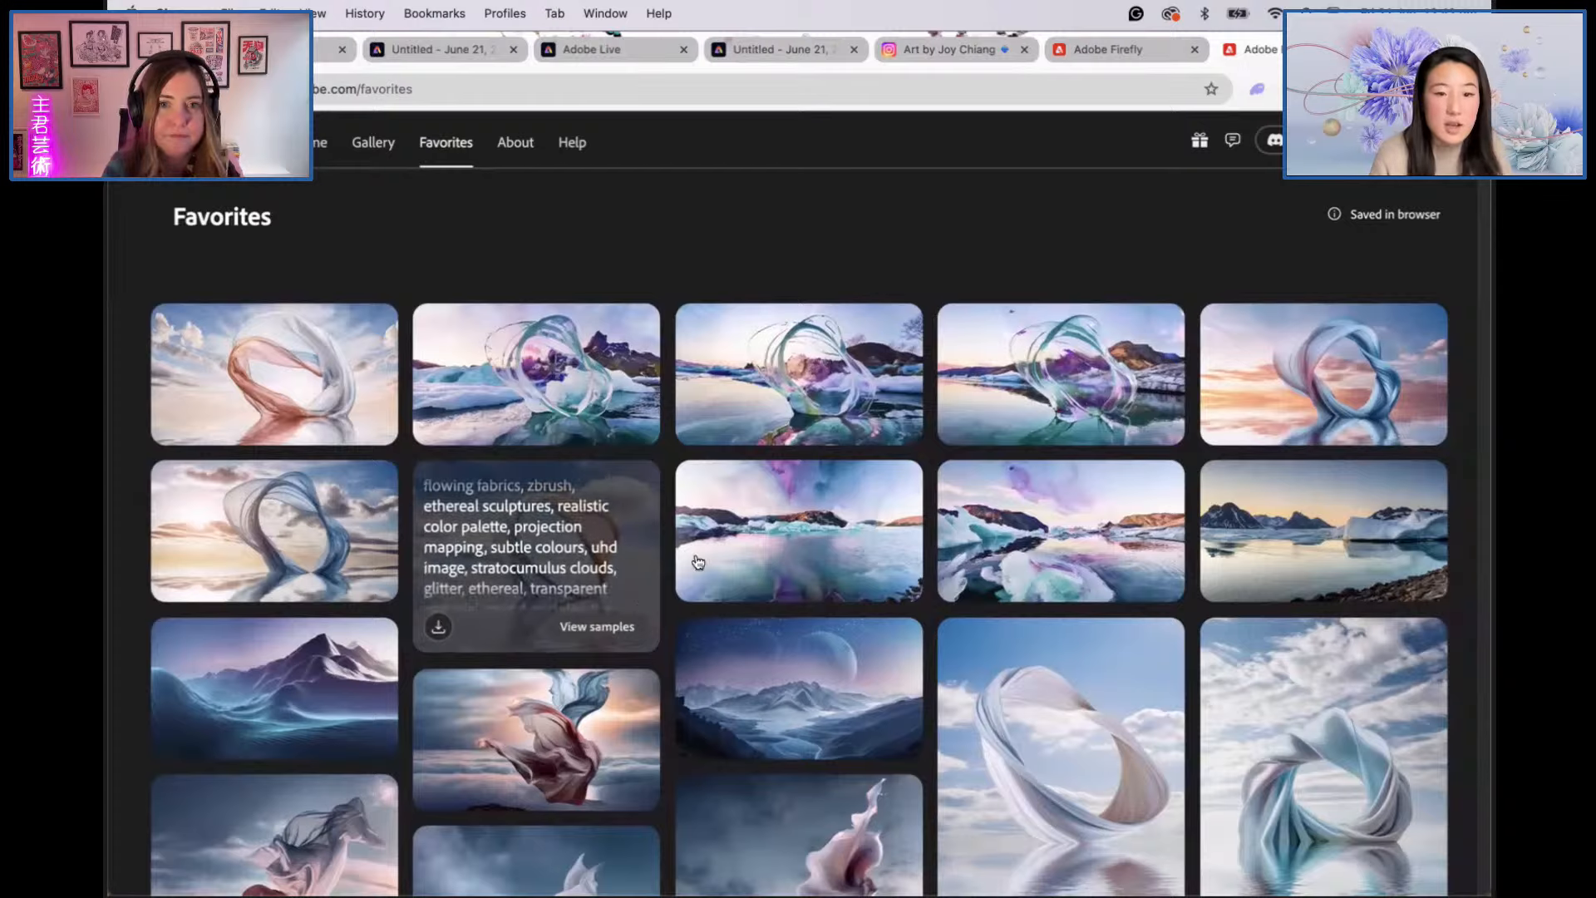
Step: Open the favorited glass ring ice landscape's variations and send the first one to Generative fill (preview)
{"action": "left_click", "coordinate": [823, 420]}
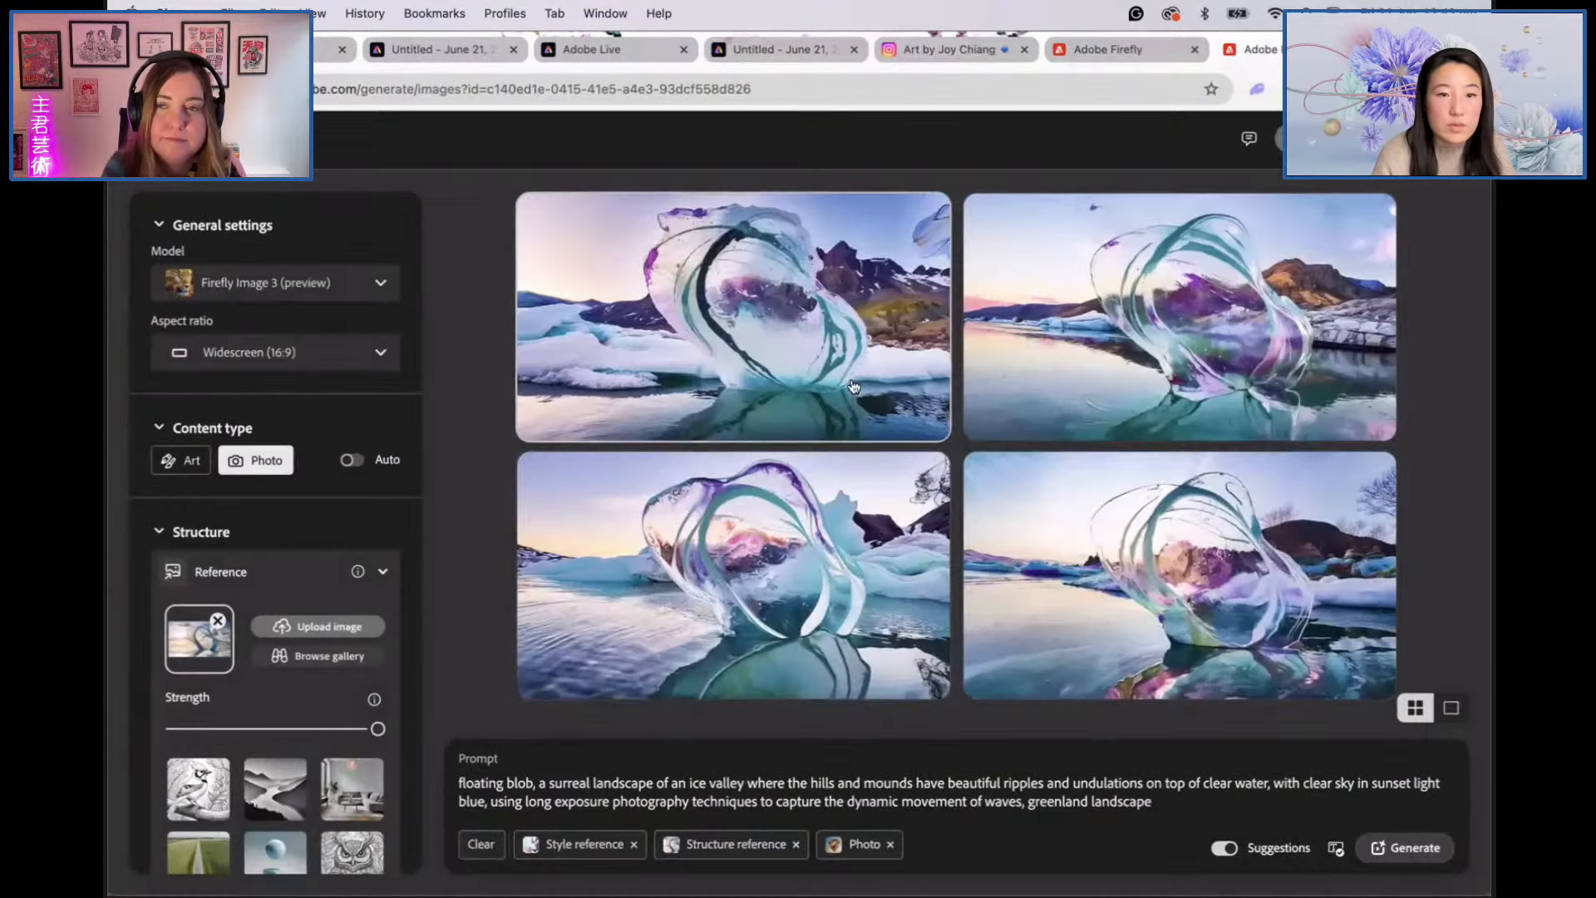
{"action": "left_click", "coordinate": [844, 363]}
{"action": "left_click", "coordinate": [244, 196]}
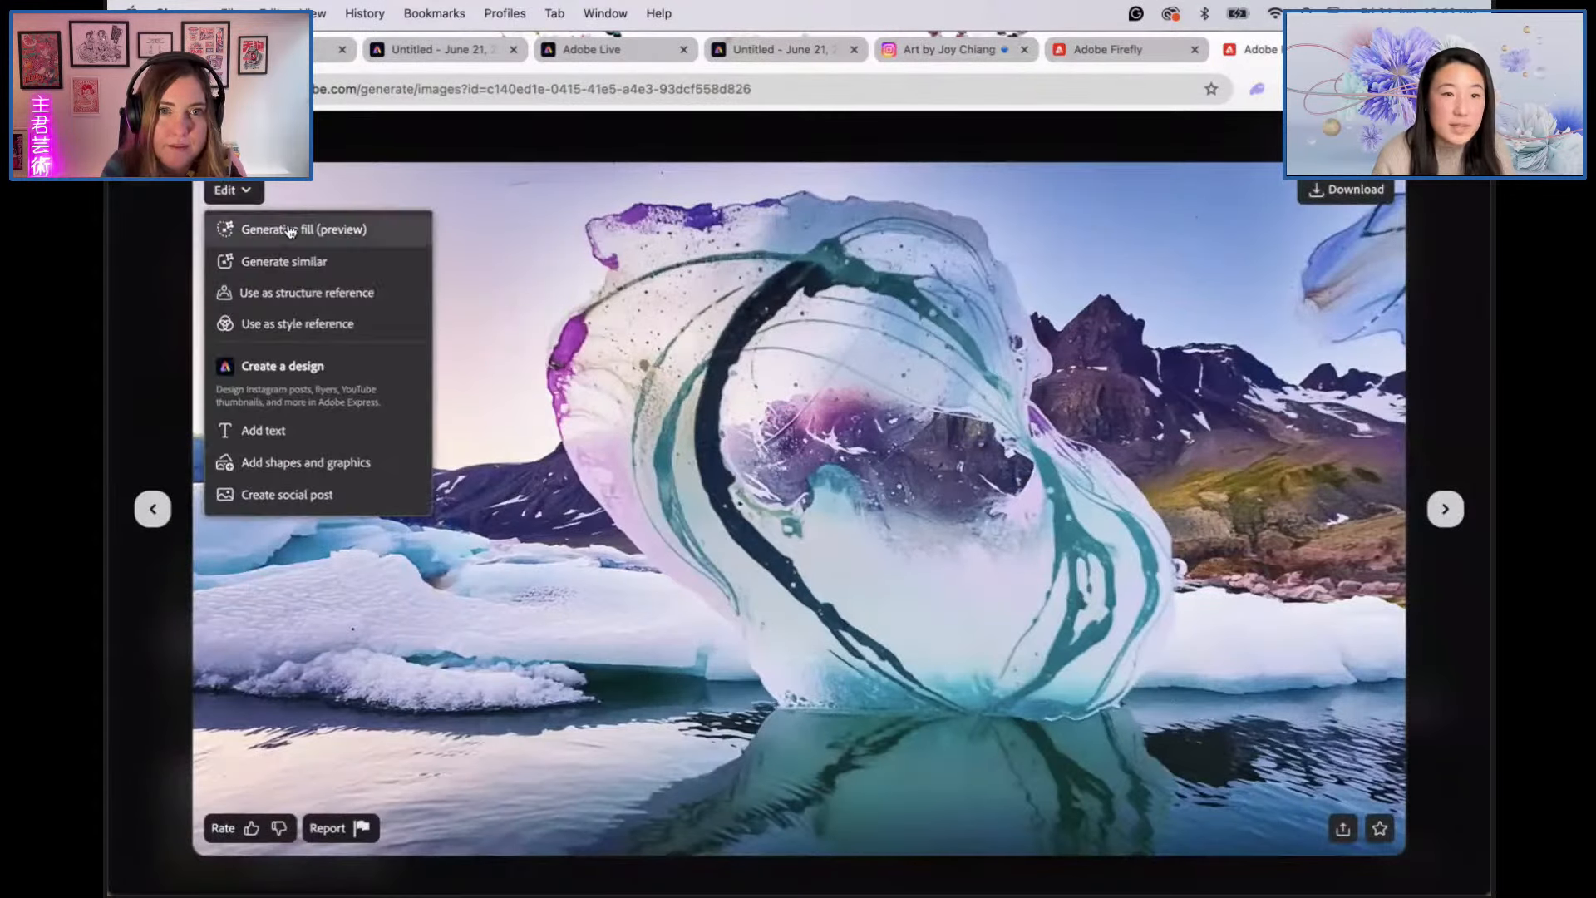
{"action": "left_click", "coordinate": [288, 228]}
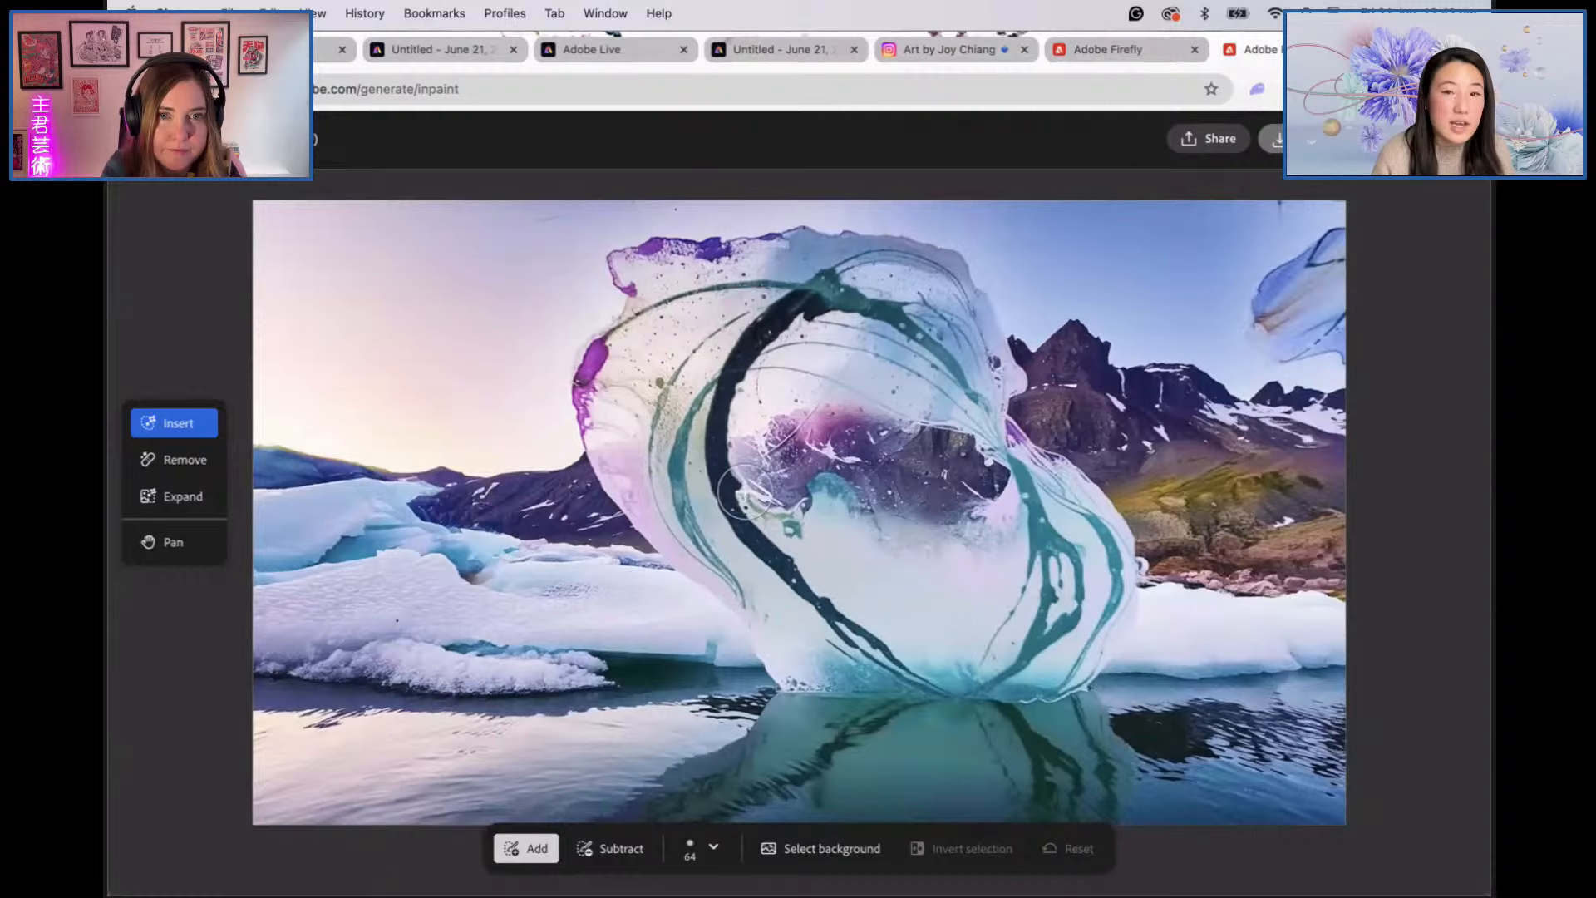
Step: Start expanding the glass ring ice landscape and set its frame to the Portrait (3:4) ratio
{"action": "scroll", "coordinate": [764, 615], "scroll_direction": "down", "scroll_amount": 3}
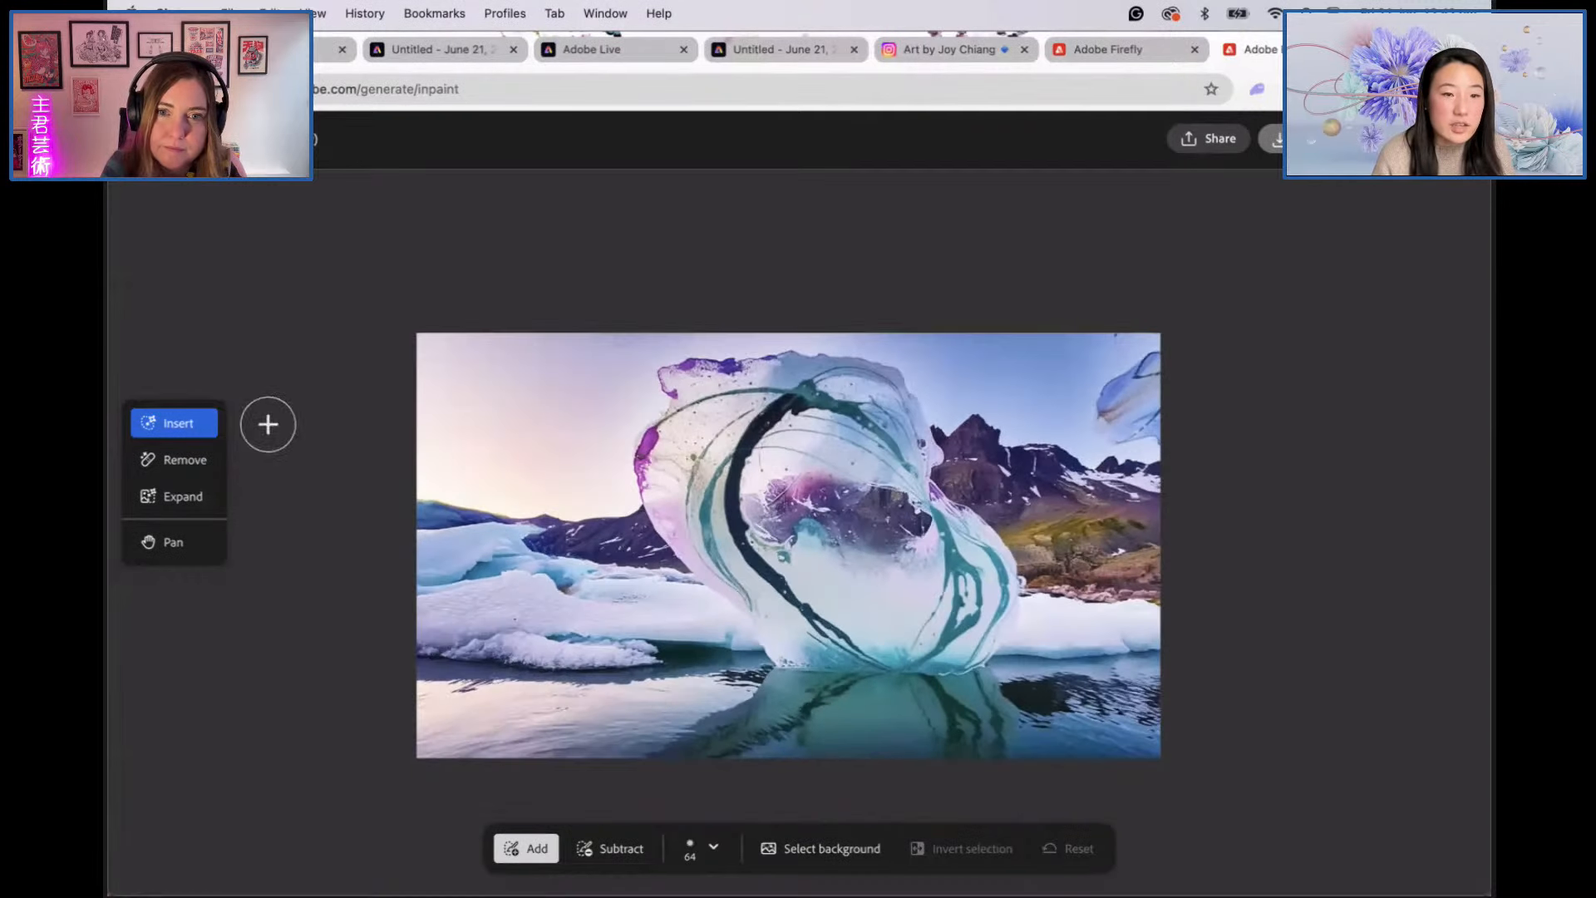
{"action": "left_click", "coordinate": [174, 496]}
{"action": "left_click_drag", "start_coordinate": [1166, 551], "coordinate": [1113, 547]}
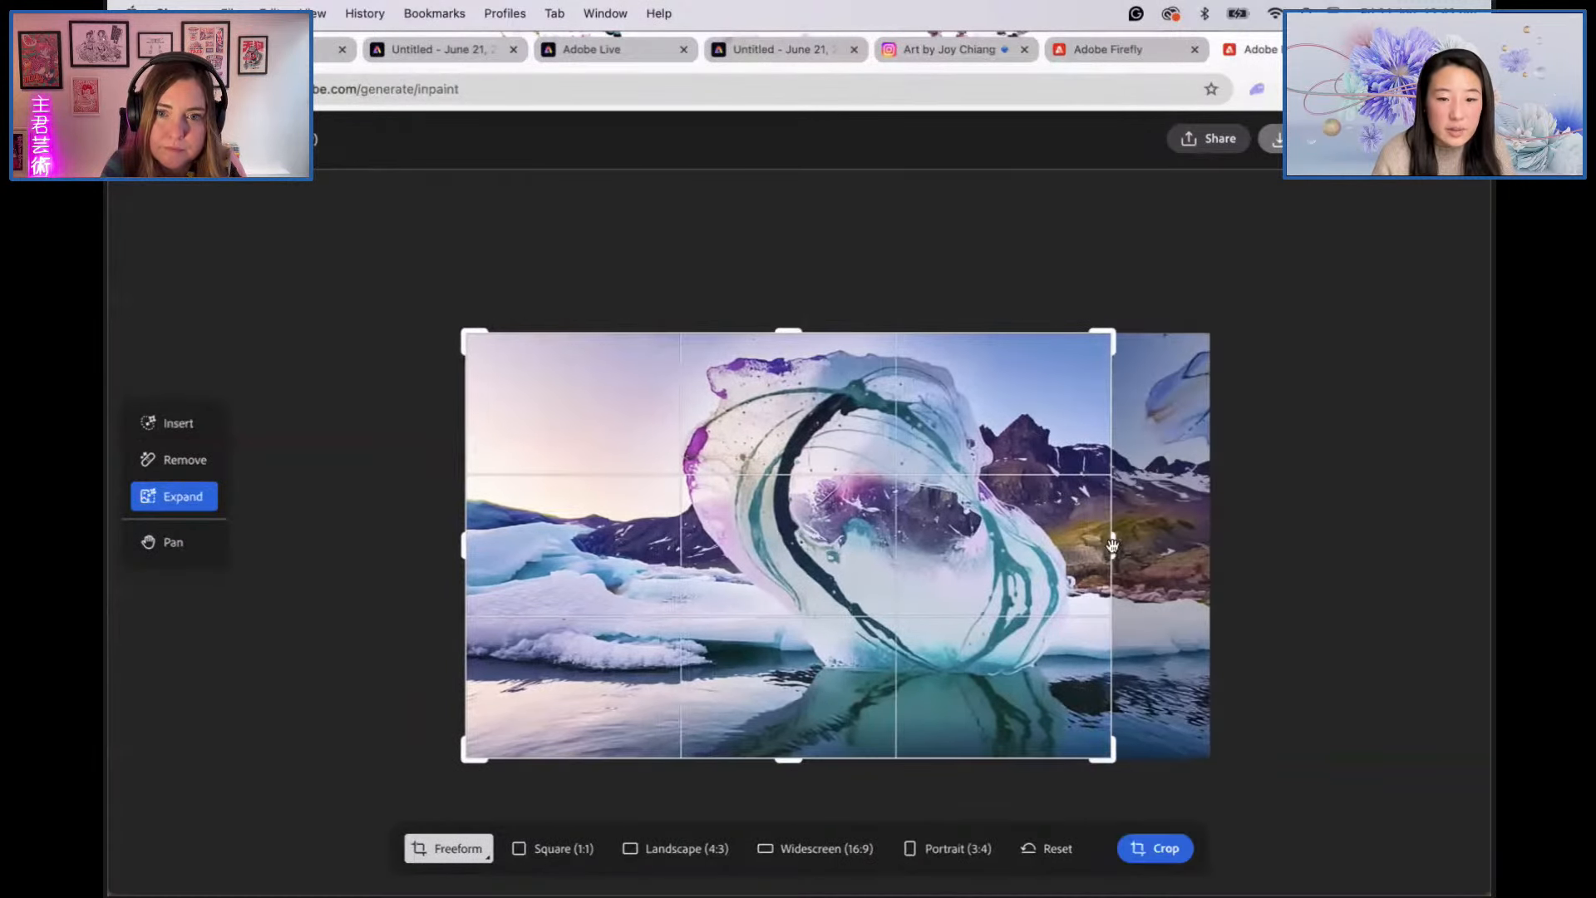
{"action": "left_click", "coordinate": [929, 849]}
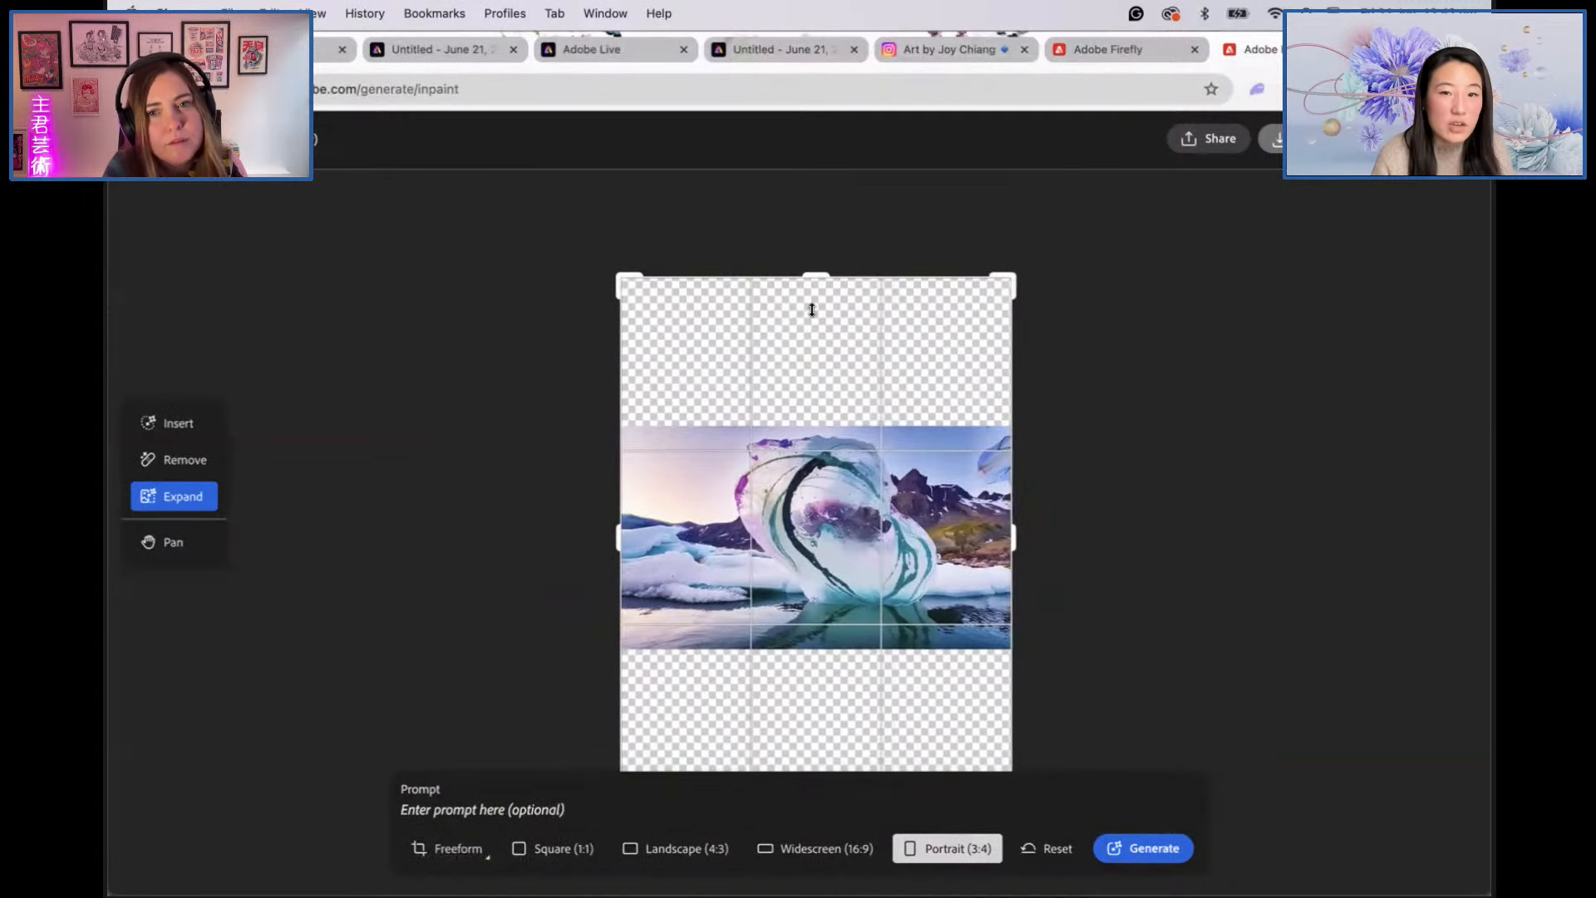
Step: Extend the expand frame upward into a taller portrait, reposition the landscape inside it, and generate the fill without a prompt
{"action": "left_click_drag", "start_coordinate": [813, 283], "coordinate": [813, 208]}
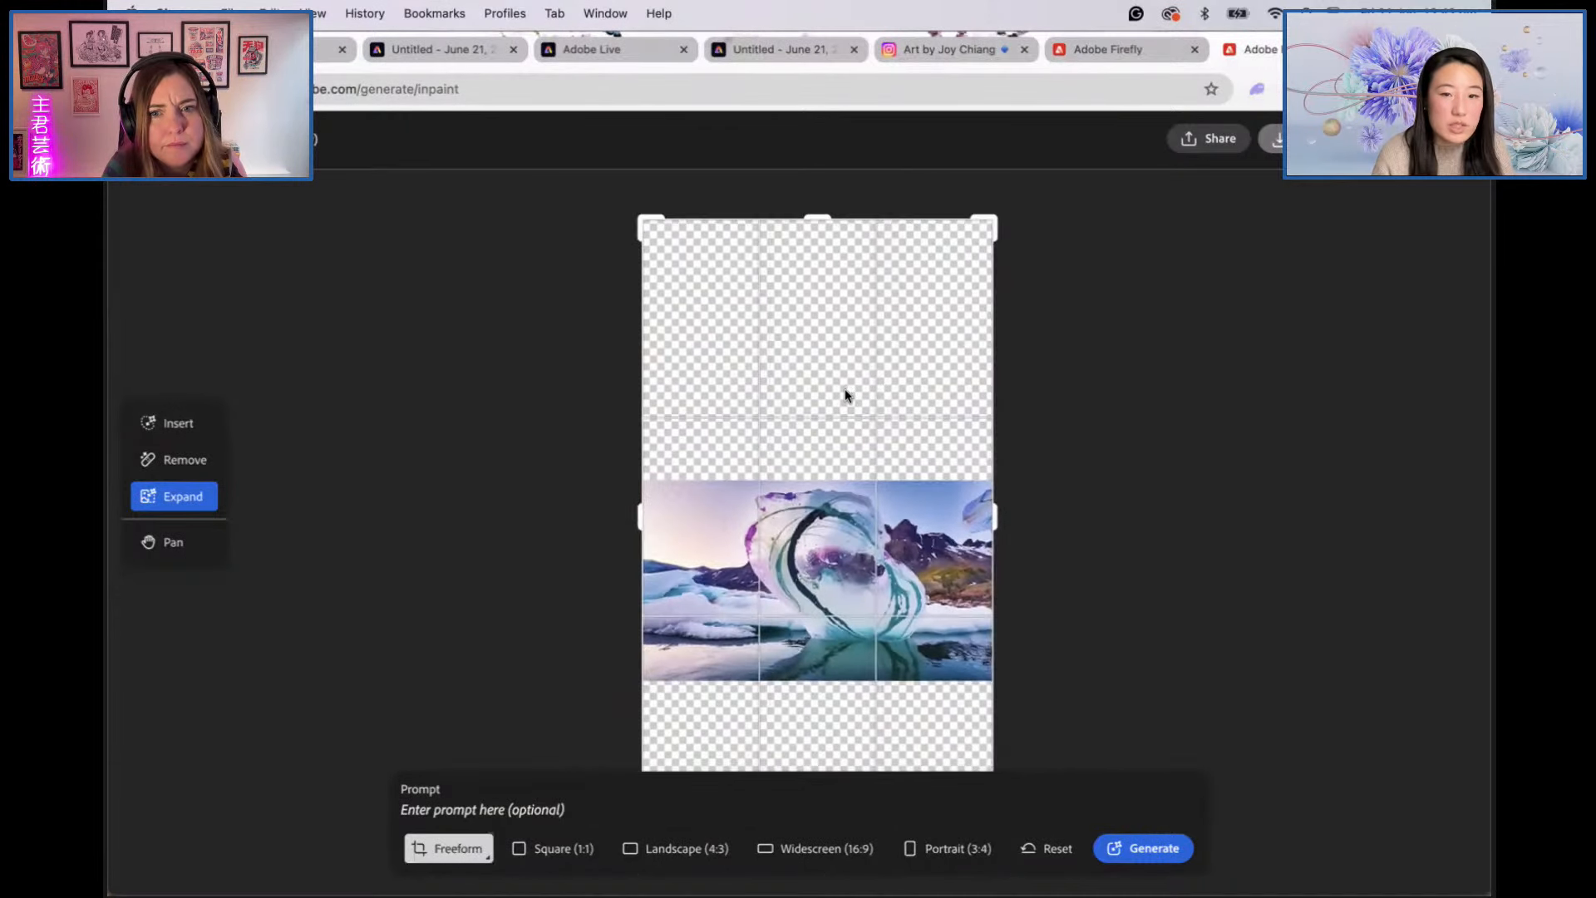
{"action": "left_click_drag", "start_coordinate": [1012, 663], "coordinate": [959, 595]}
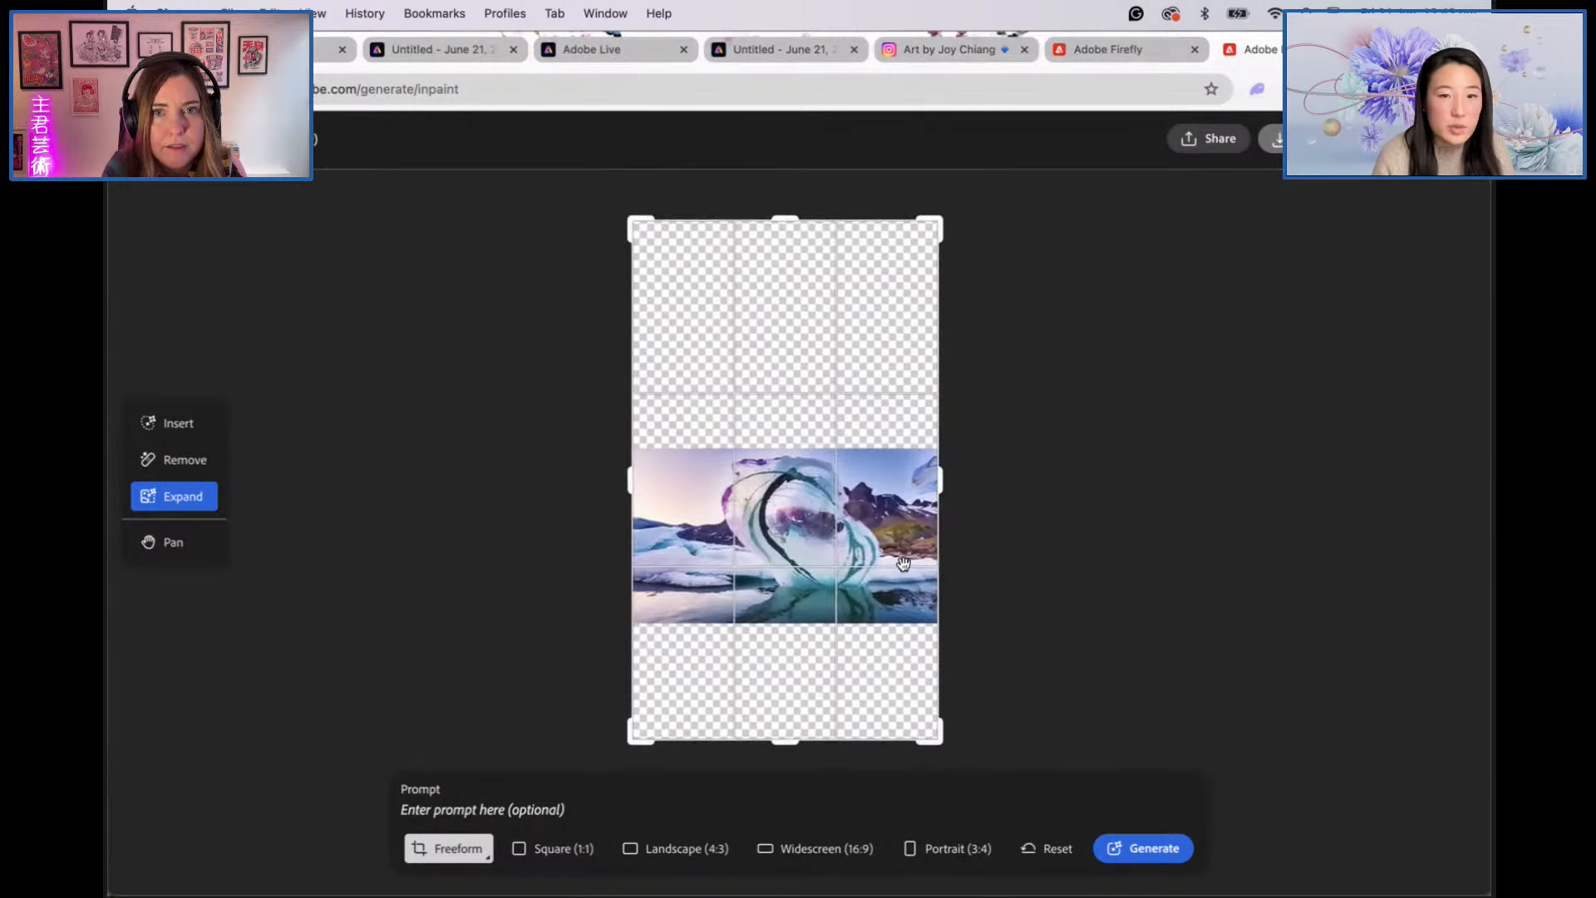
{"action": "left_click_drag", "start_coordinate": [849, 489], "coordinate": [809, 416]}
{"action": "left_click", "coordinate": [1106, 849]}
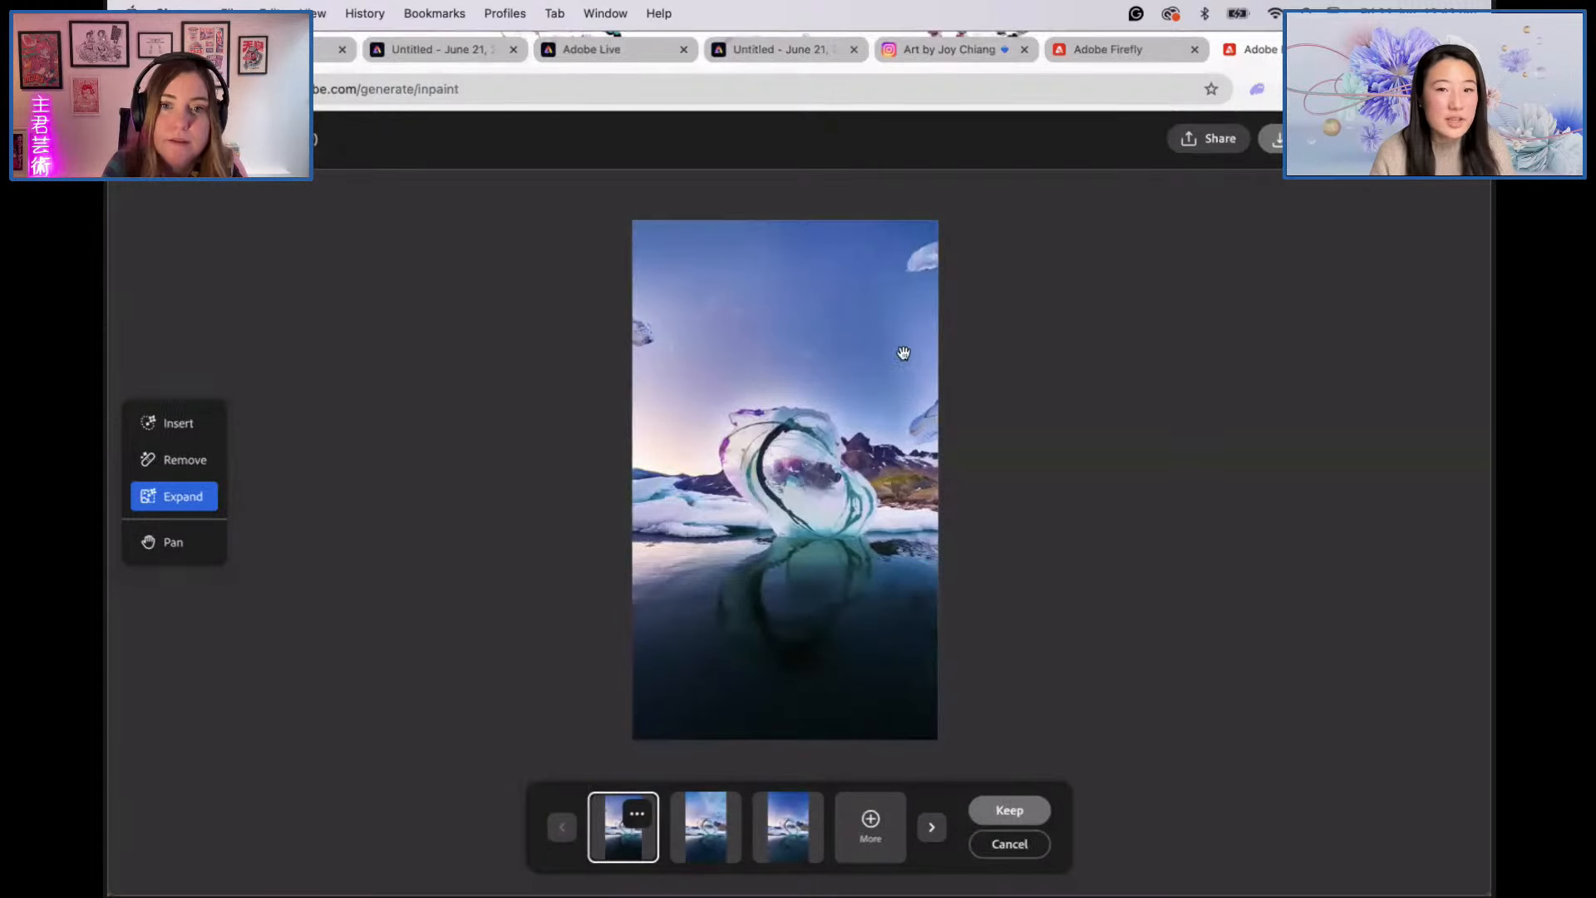
Step: Compare the three generated portrait expansions and keep the third one, with the clear blue sky
{"action": "left_click", "coordinate": [736, 843]}
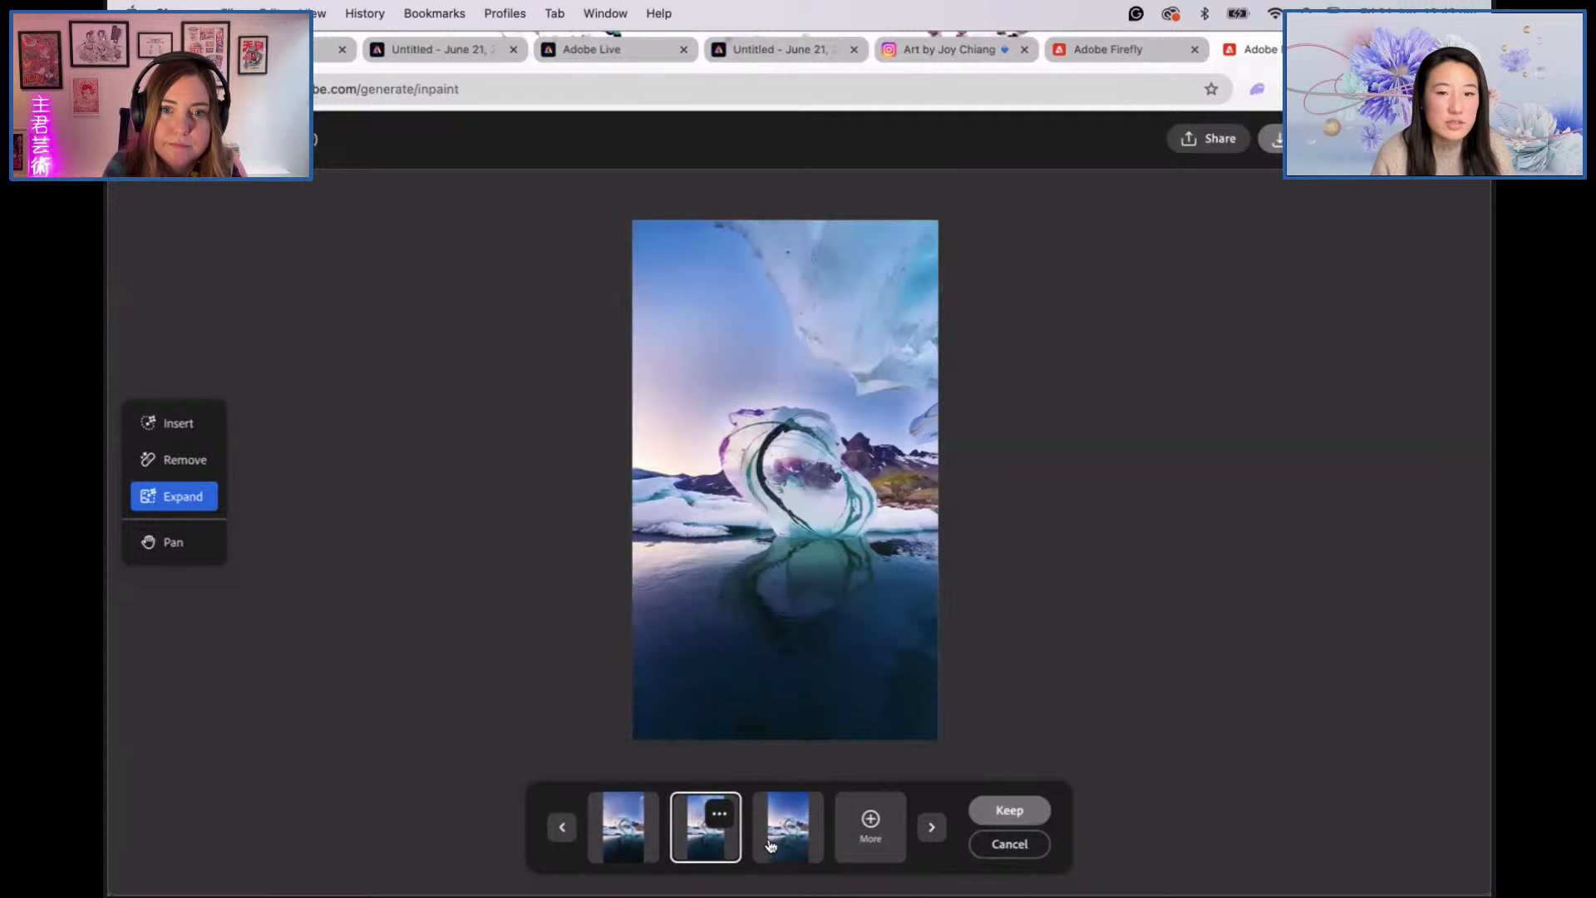
{"action": "left_click", "coordinate": [776, 846]}
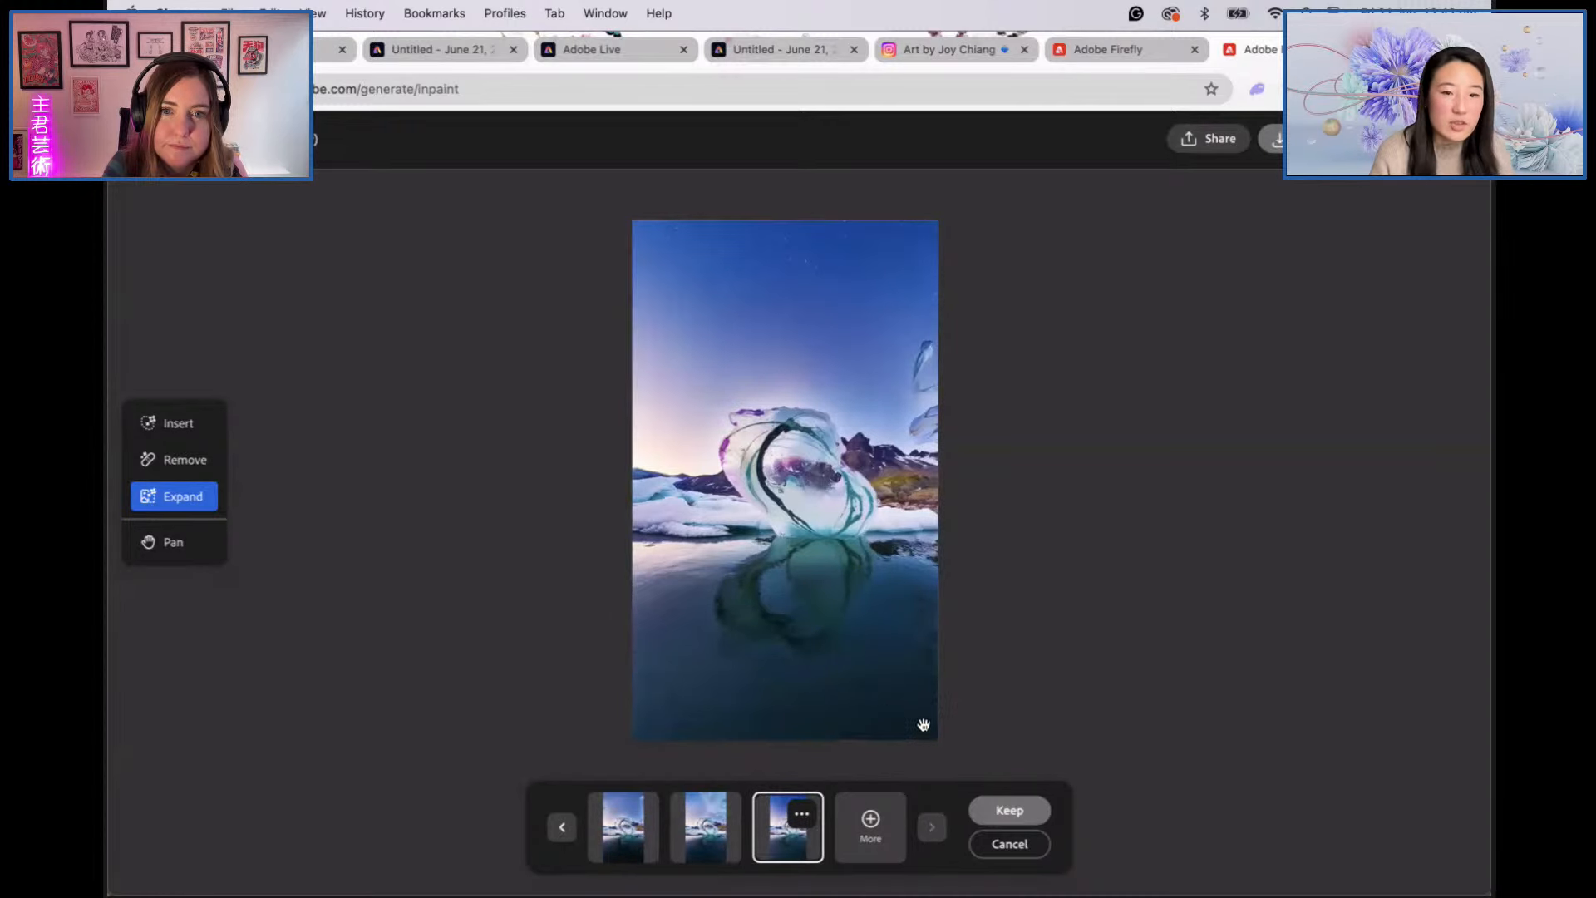
{"action": "left_click", "coordinate": [1008, 811]}
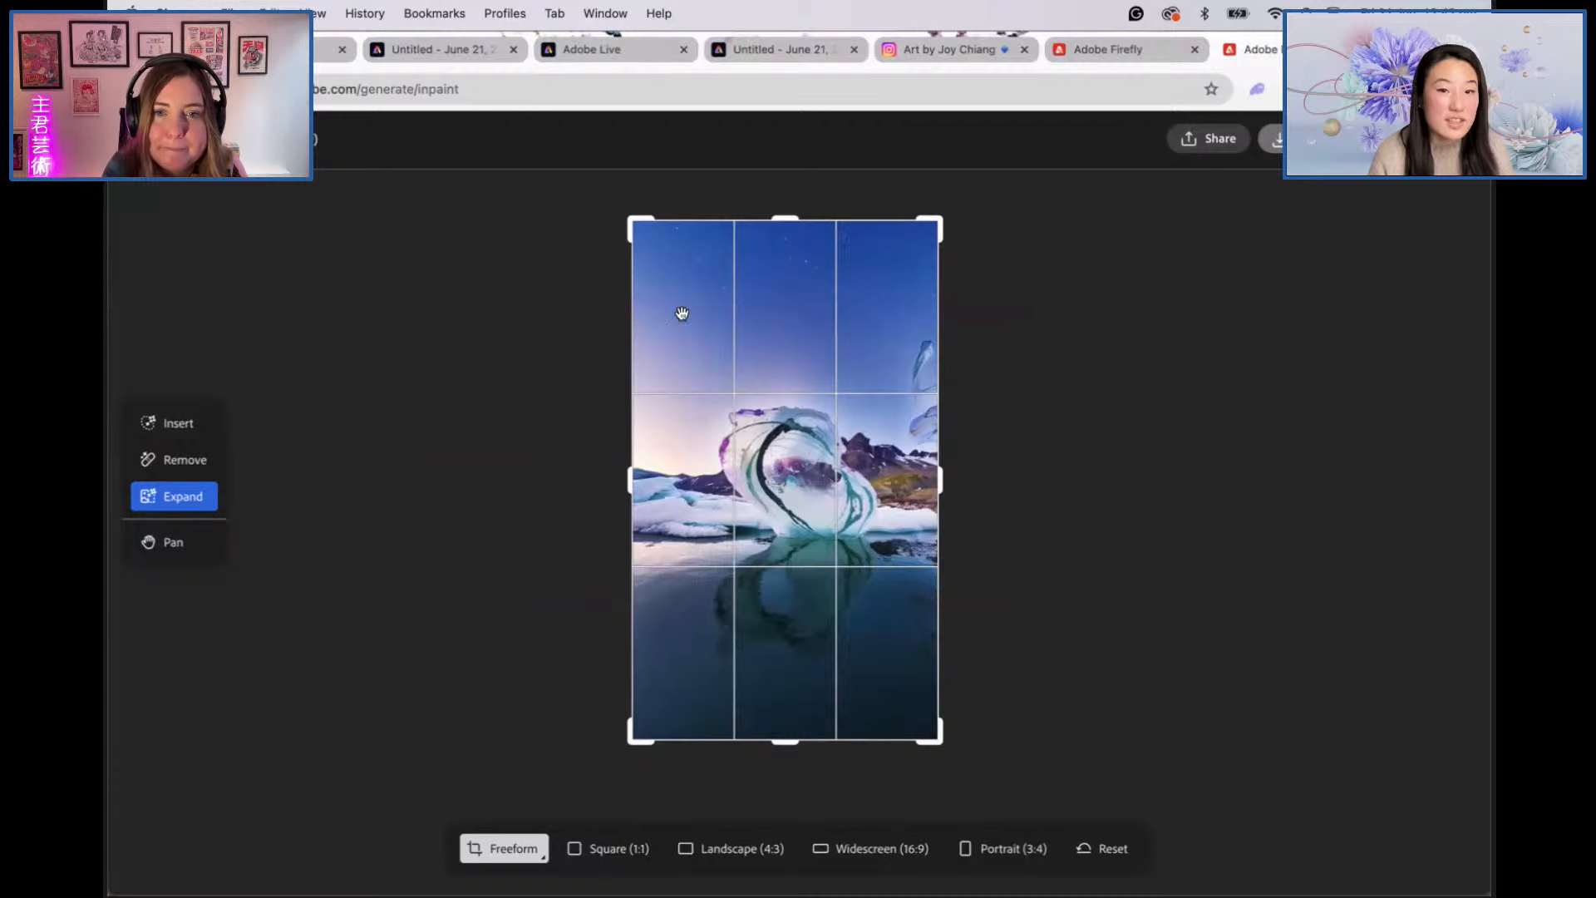
Step: Switch to the Adobe Express ice ring design, browse its resize presets and select Instagram square post (1080 x 1080px)
{"action": "left_click", "coordinate": [762, 48]}
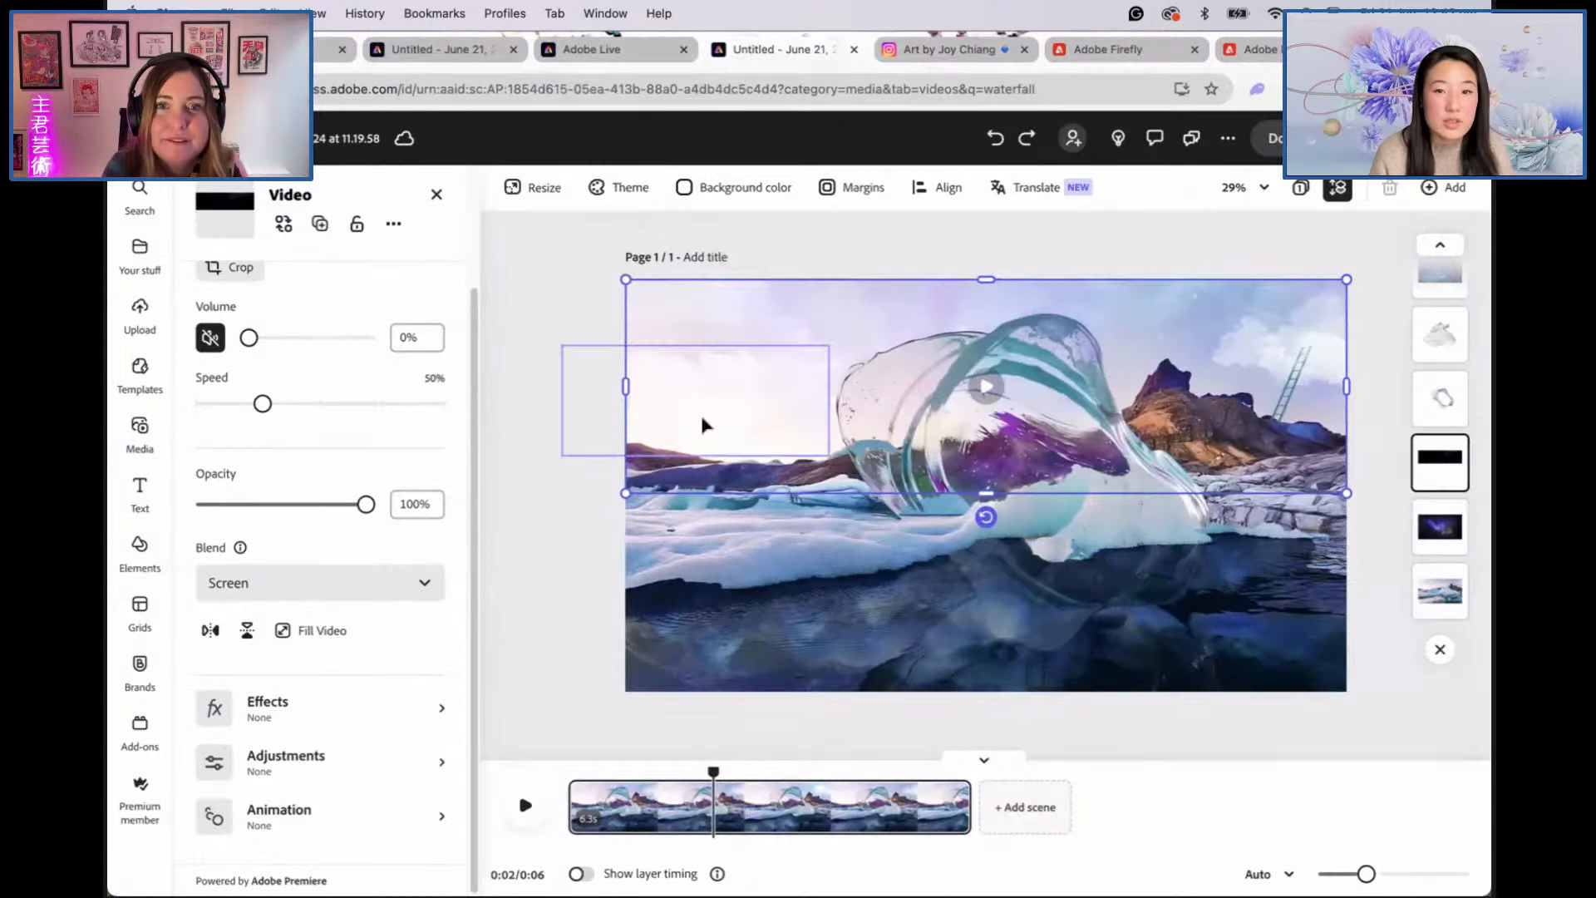
{"action": "left_click", "coordinate": [592, 411]}
{"action": "left_click", "coordinate": [246, 193]}
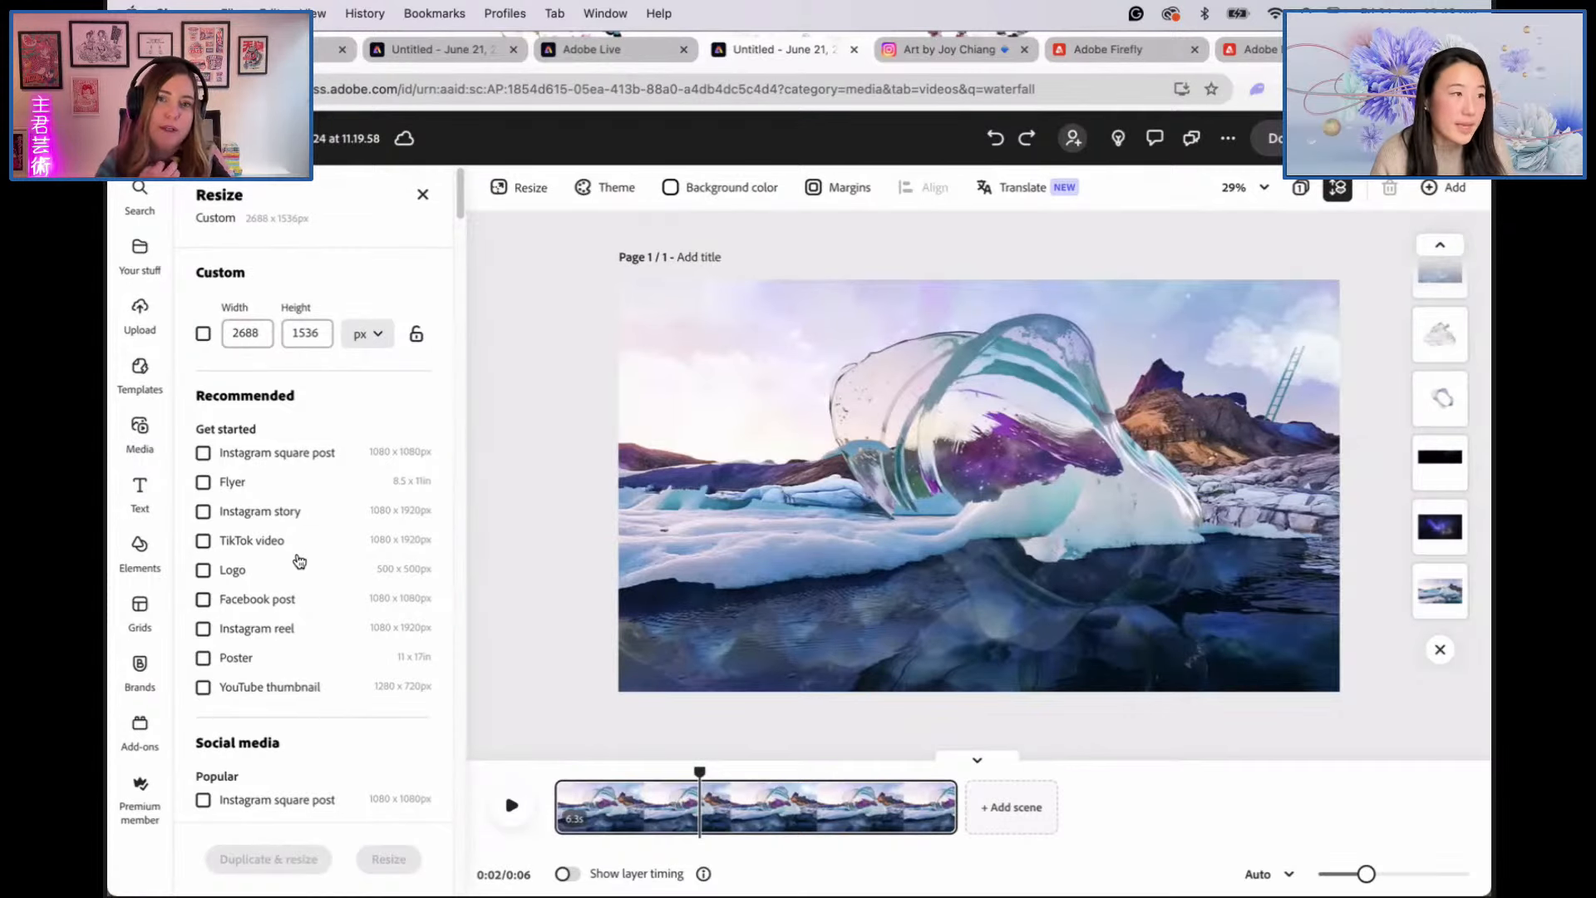
{"action": "scroll", "coordinate": [291, 619], "scroll_direction": "down", "scroll_amount": 3}
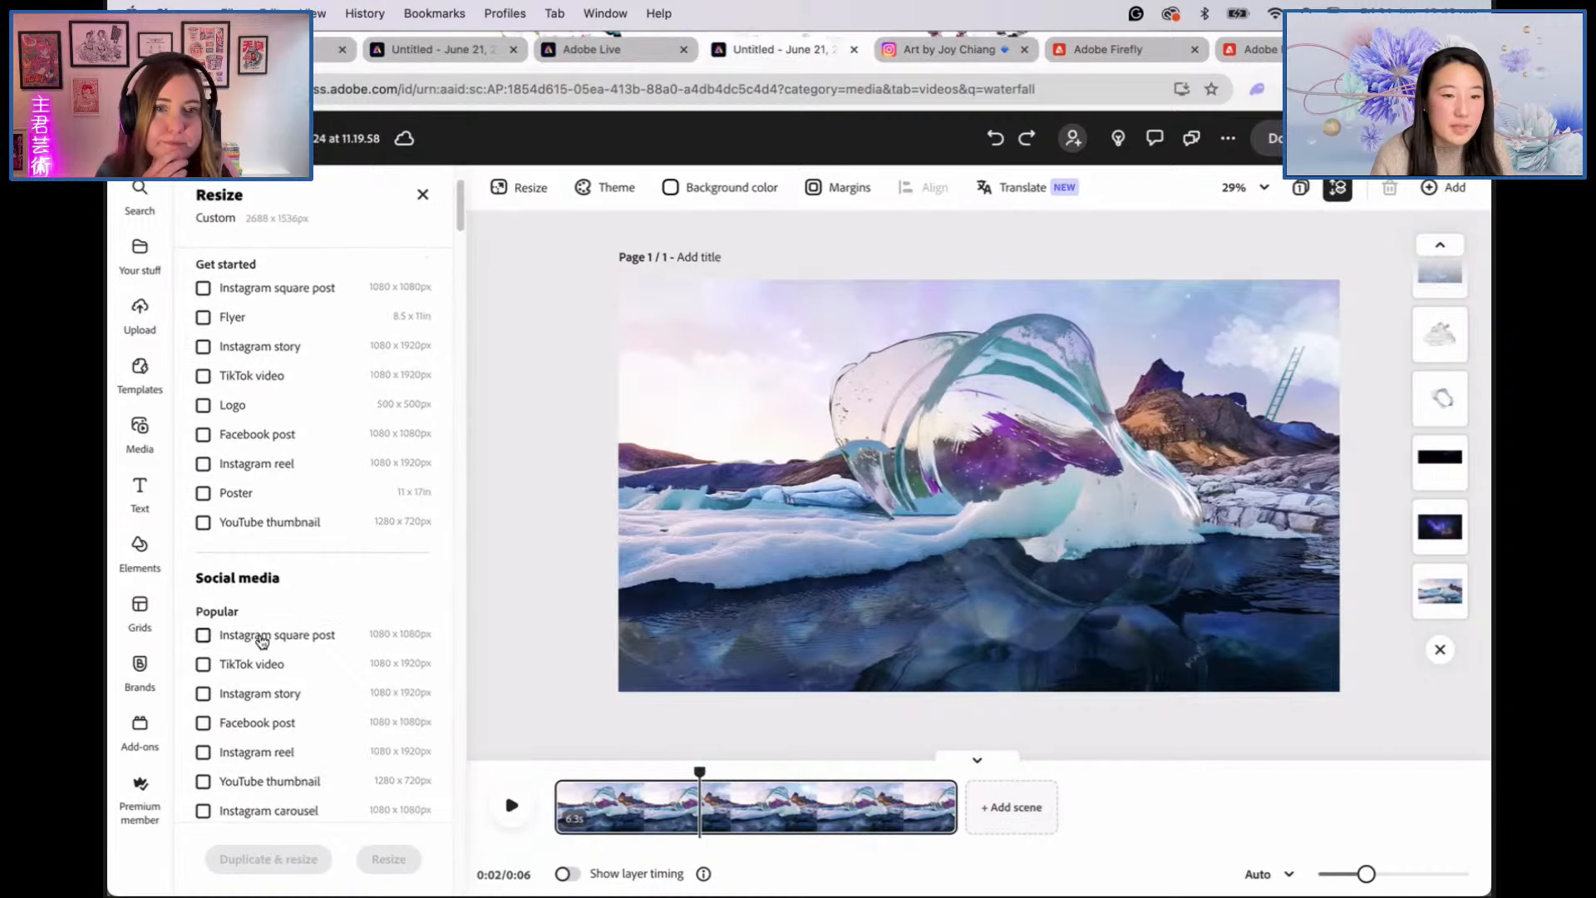
{"action": "left_click", "coordinate": [263, 640]}
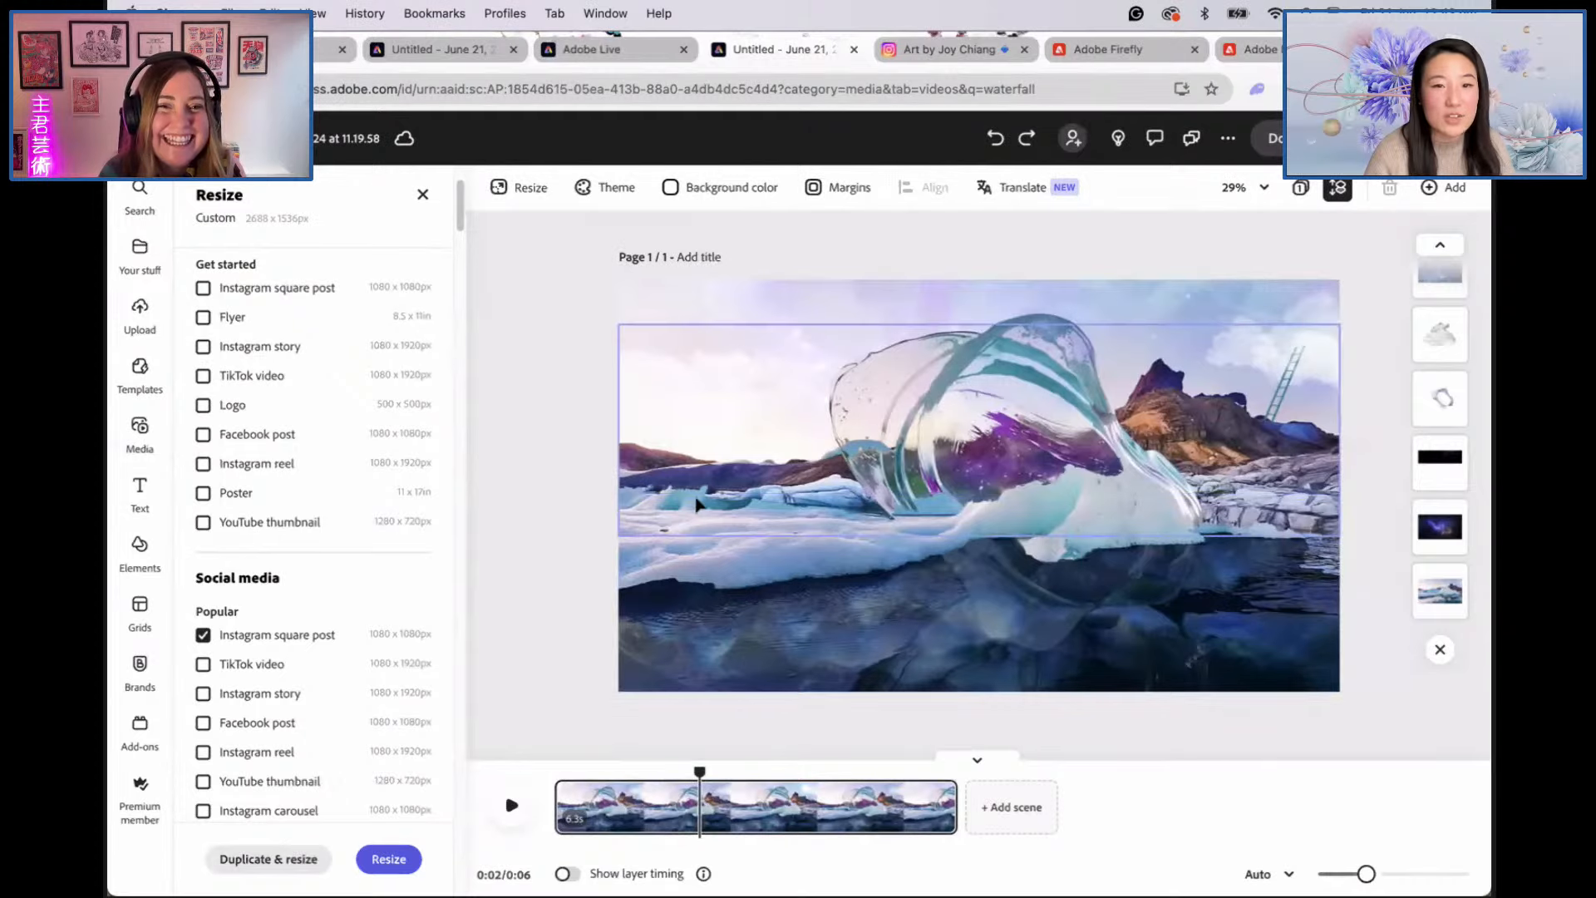
Step: Switch to the fabric ring design, play its animation briefly, and return the playhead to the start
{"action": "left_click", "coordinate": [627, 52]}
{"action": "left_click", "coordinate": [422, 56]}
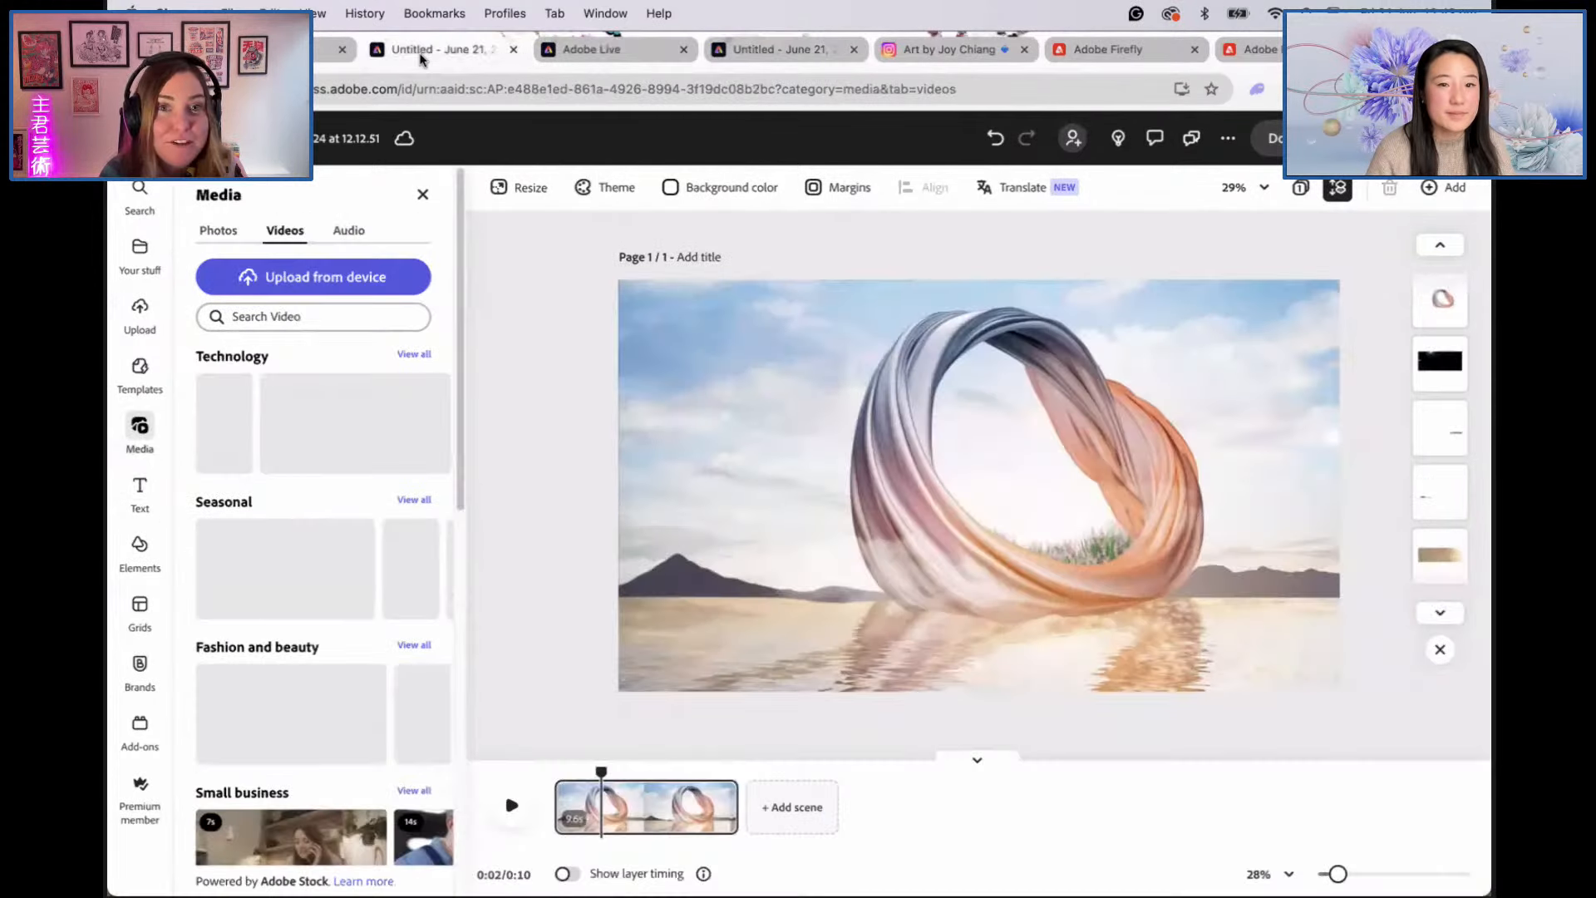
{"action": "left_click", "coordinate": [510, 806]}
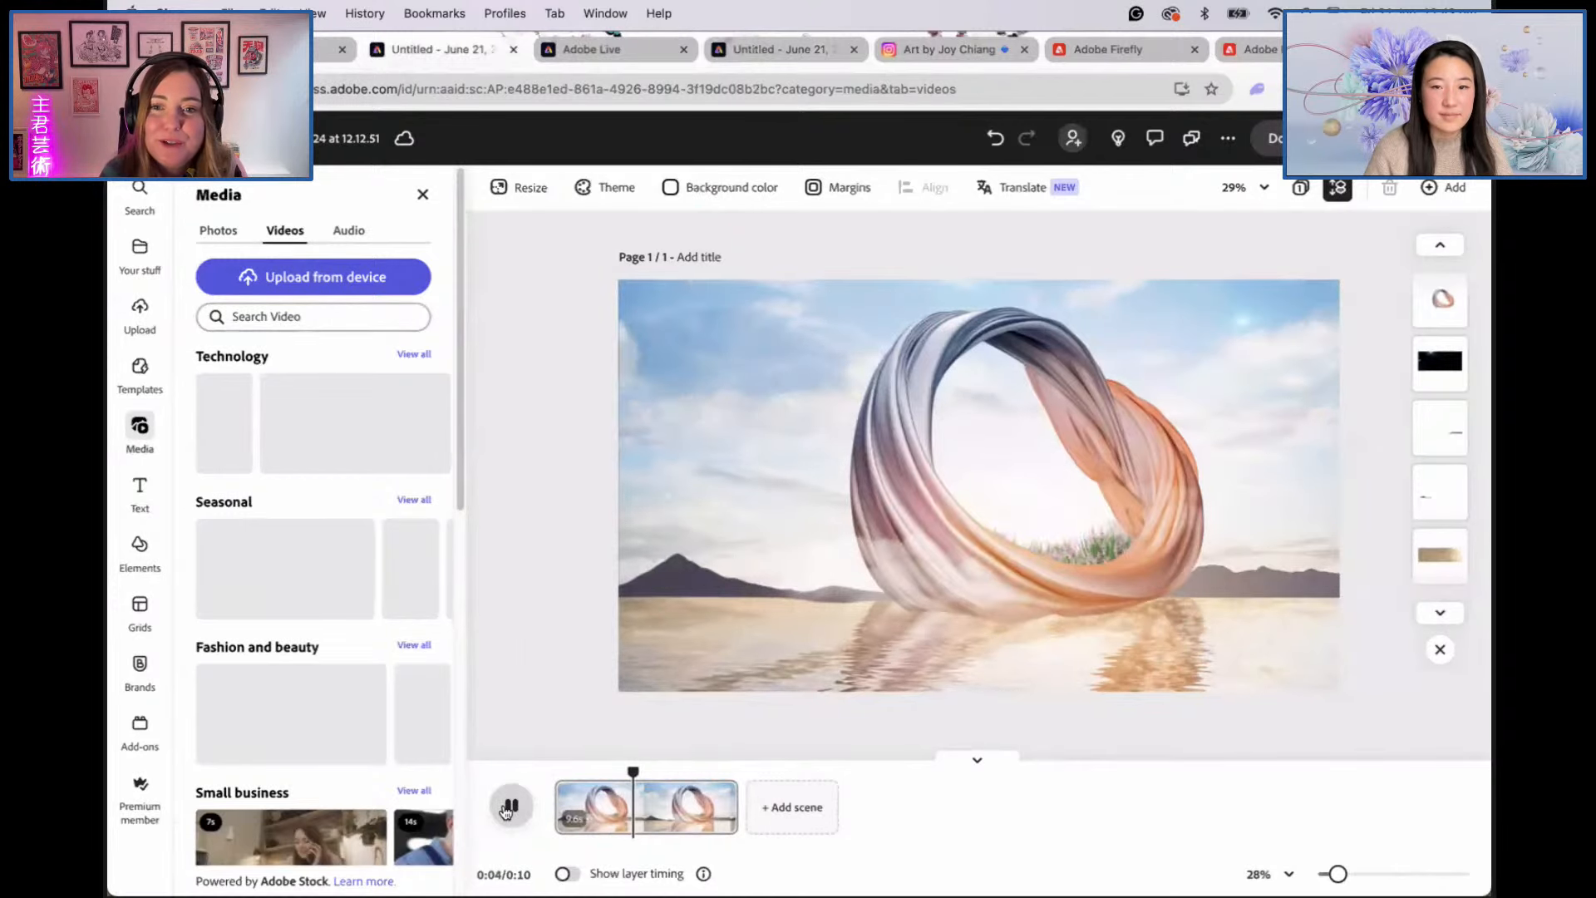
{"action": "left_click_drag", "start_coordinate": [660, 774], "coordinate": [549, 774]}
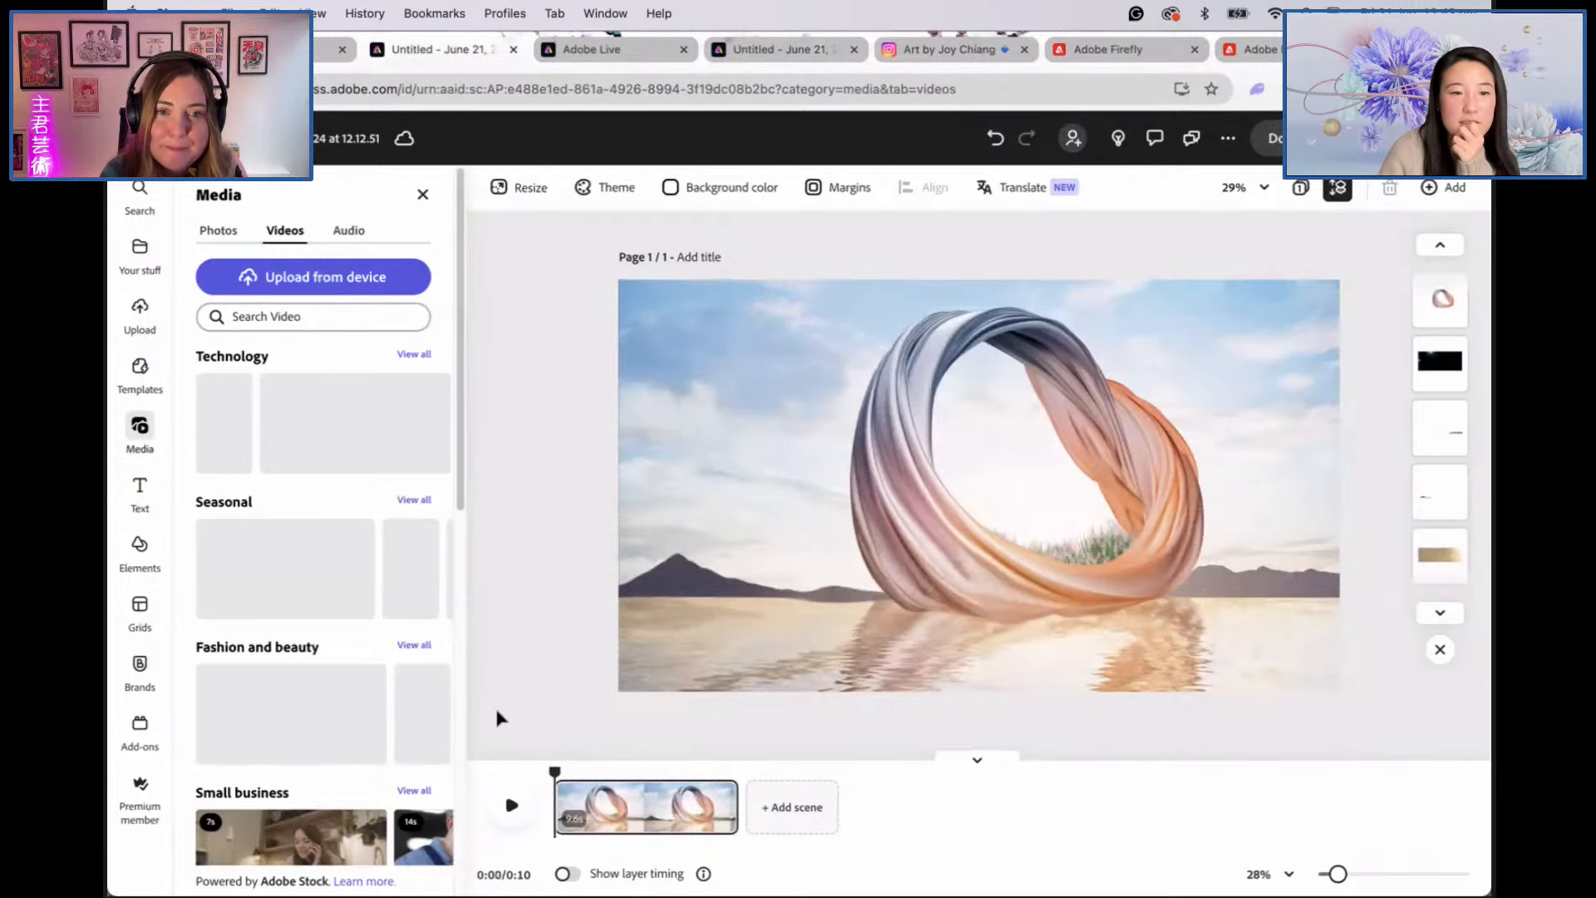
Step: Search the stock photos for "boat"
{"action": "left_click", "coordinate": [224, 233]}
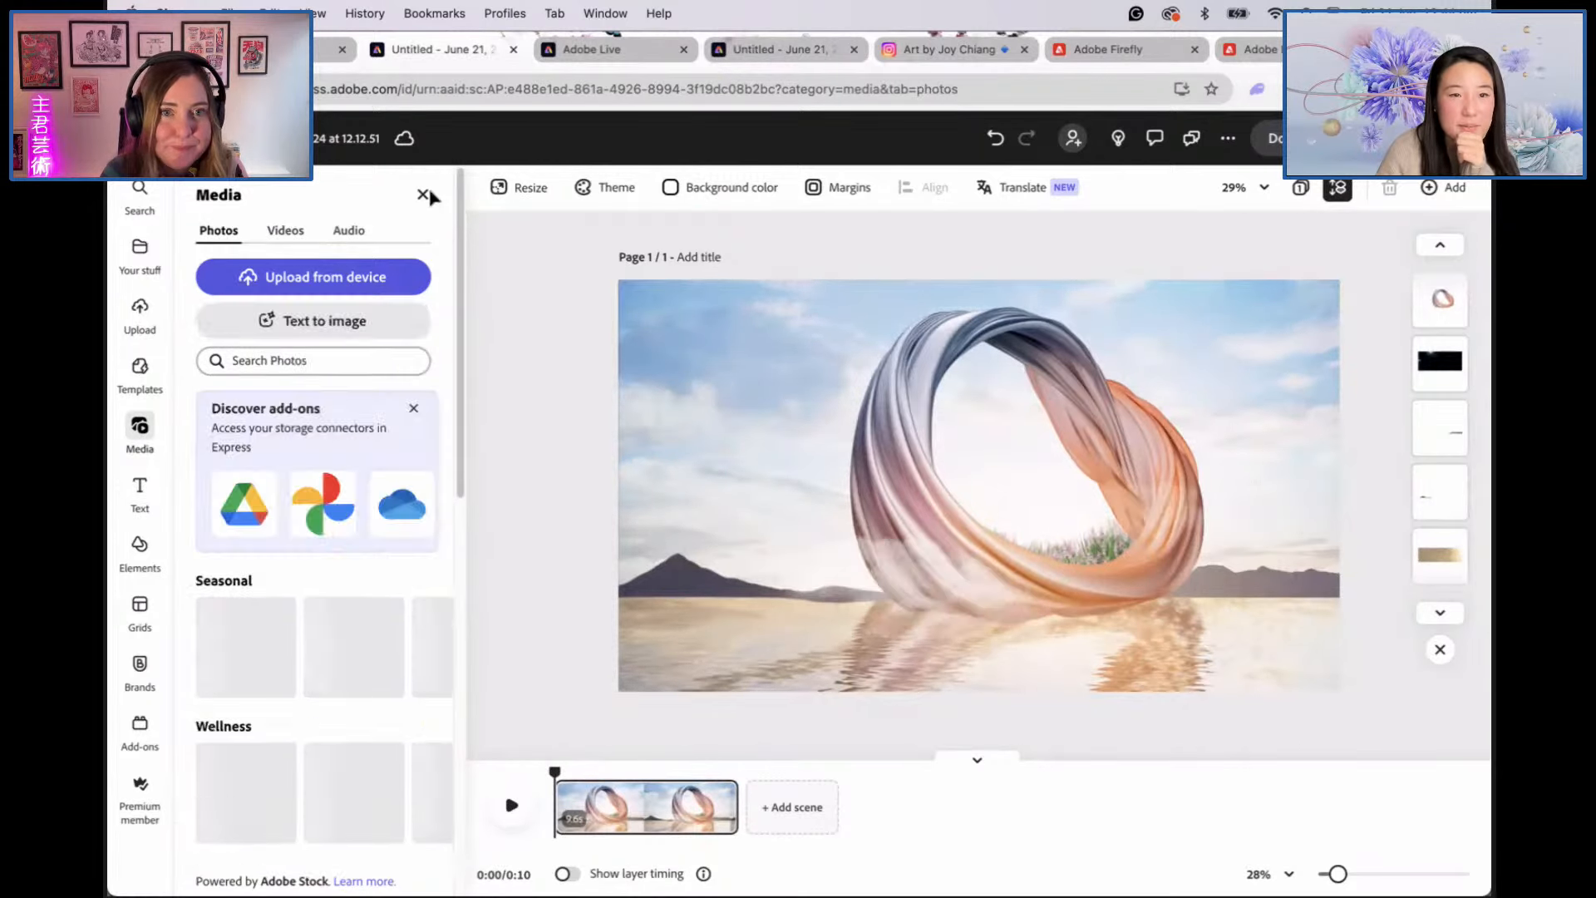
{"action": "scroll", "coordinate": [311, 663], "scroll_direction": "down", "scroll_amount": 3}
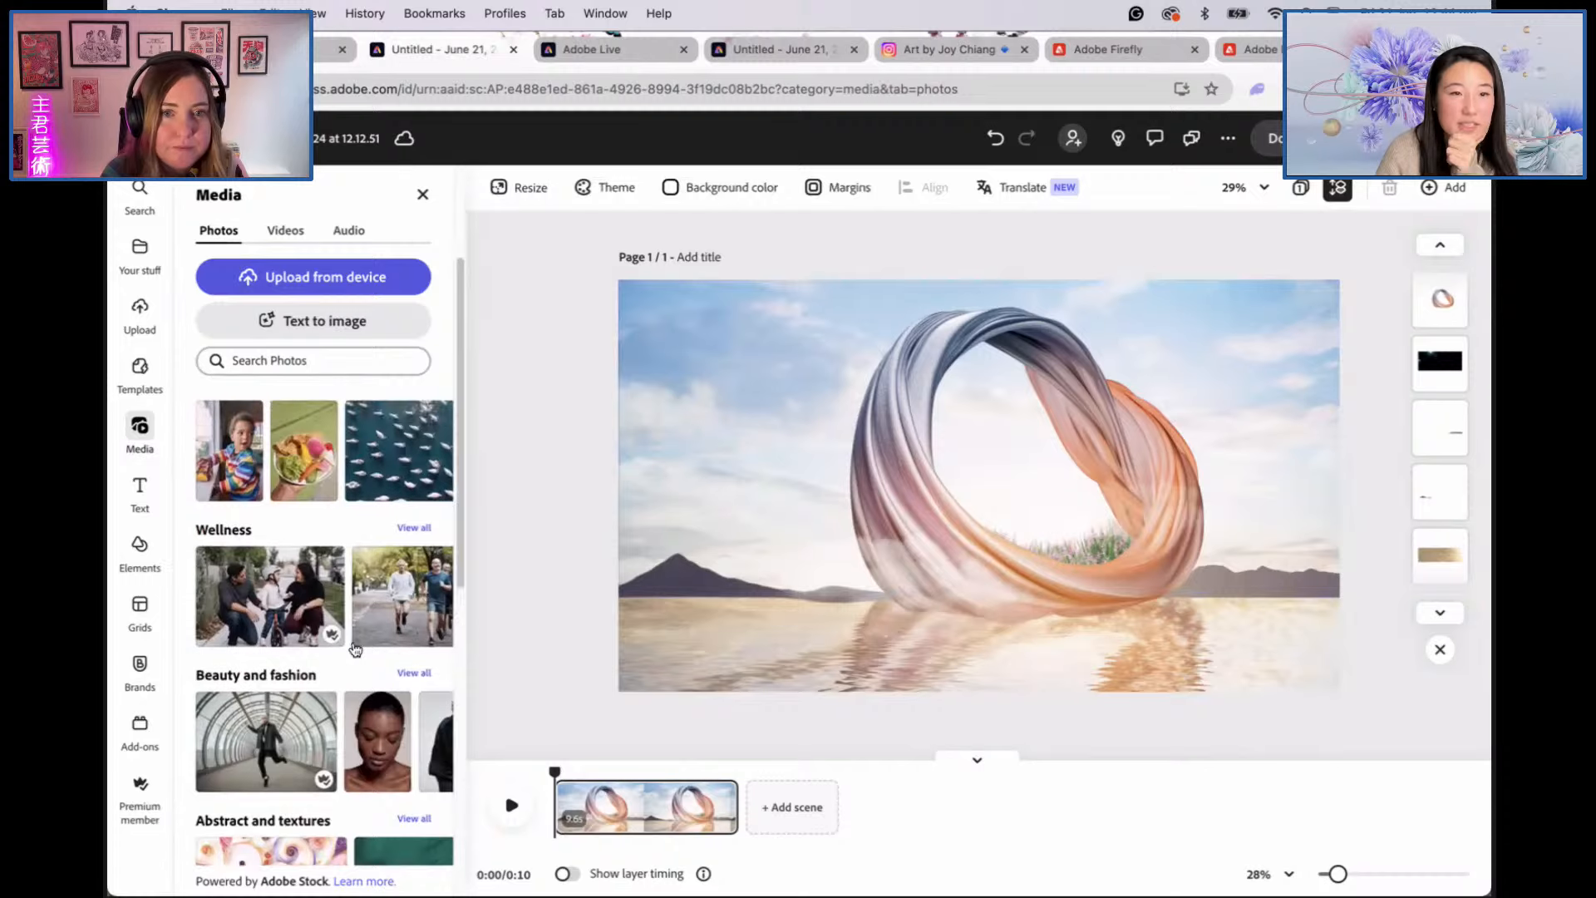
{"action": "scroll", "coordinate": [406, 568], "scroll_direction": "up", "scroll_amount": 1}
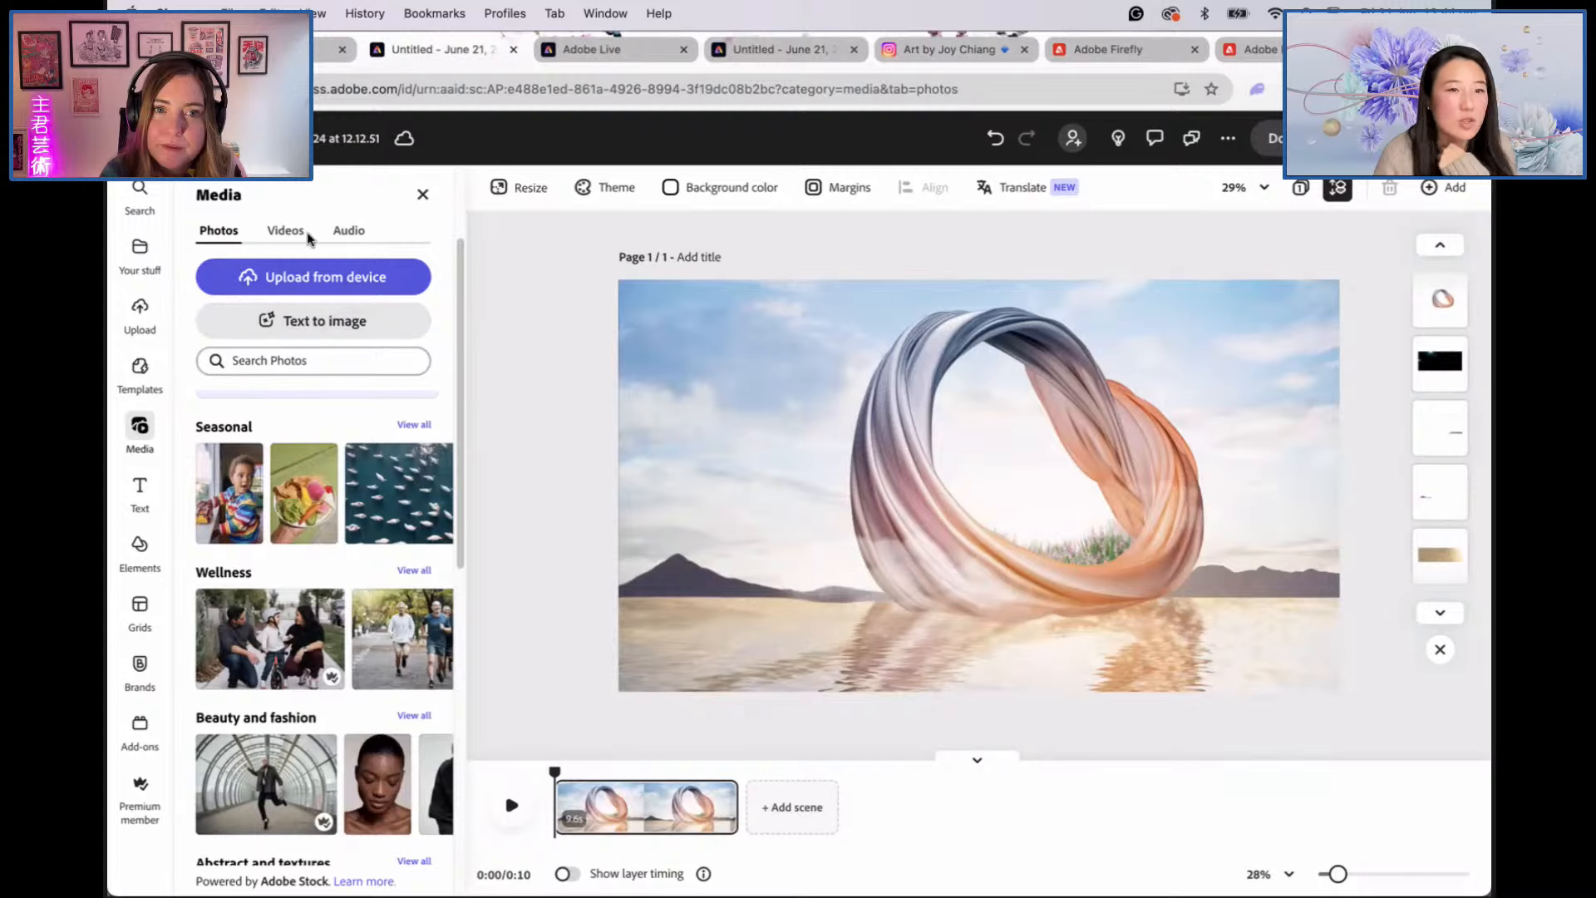
{"action": "left_click", "coordinate": [290, 368]}
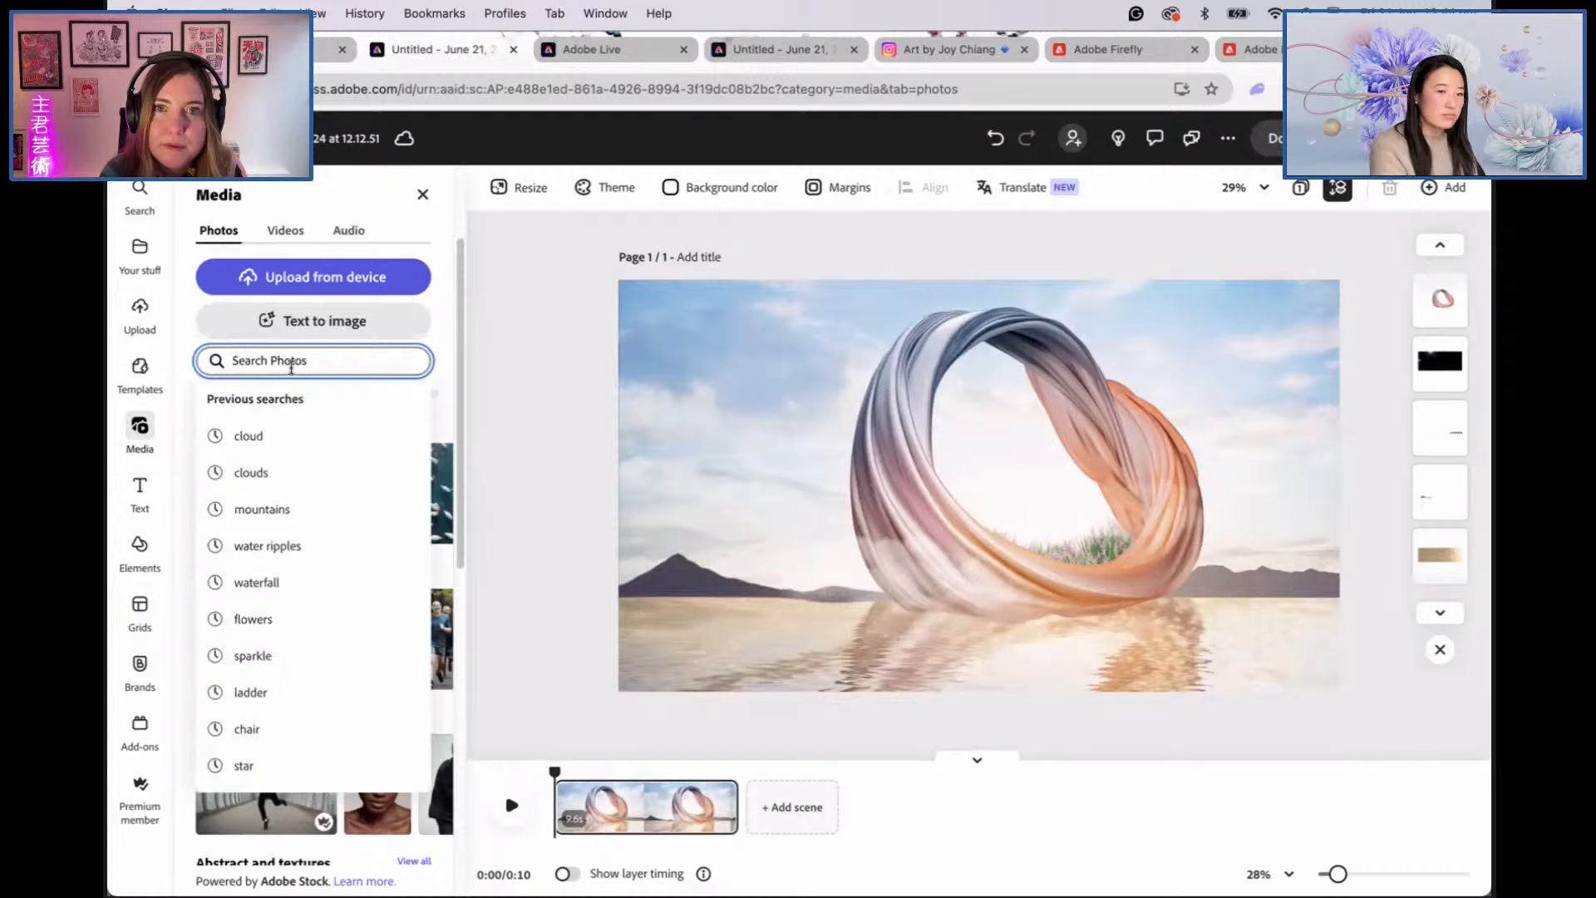
{"action": "type", "text": "baot"}
{"action": "key", "text": "Return"}
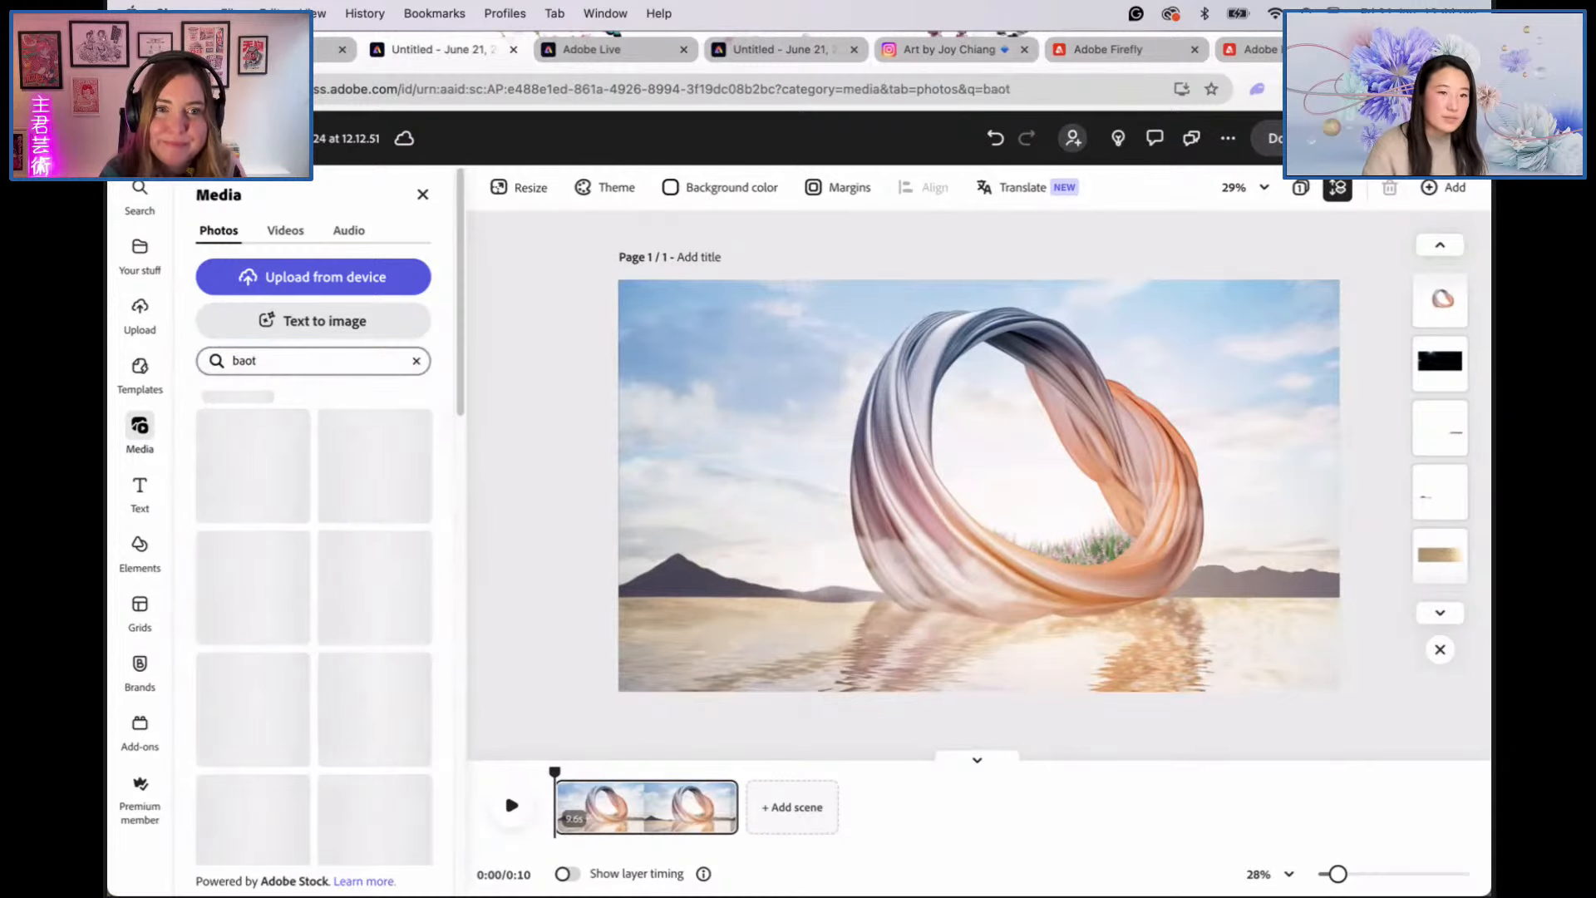
{"action": "left_click", "coordinate": [297, 366]}
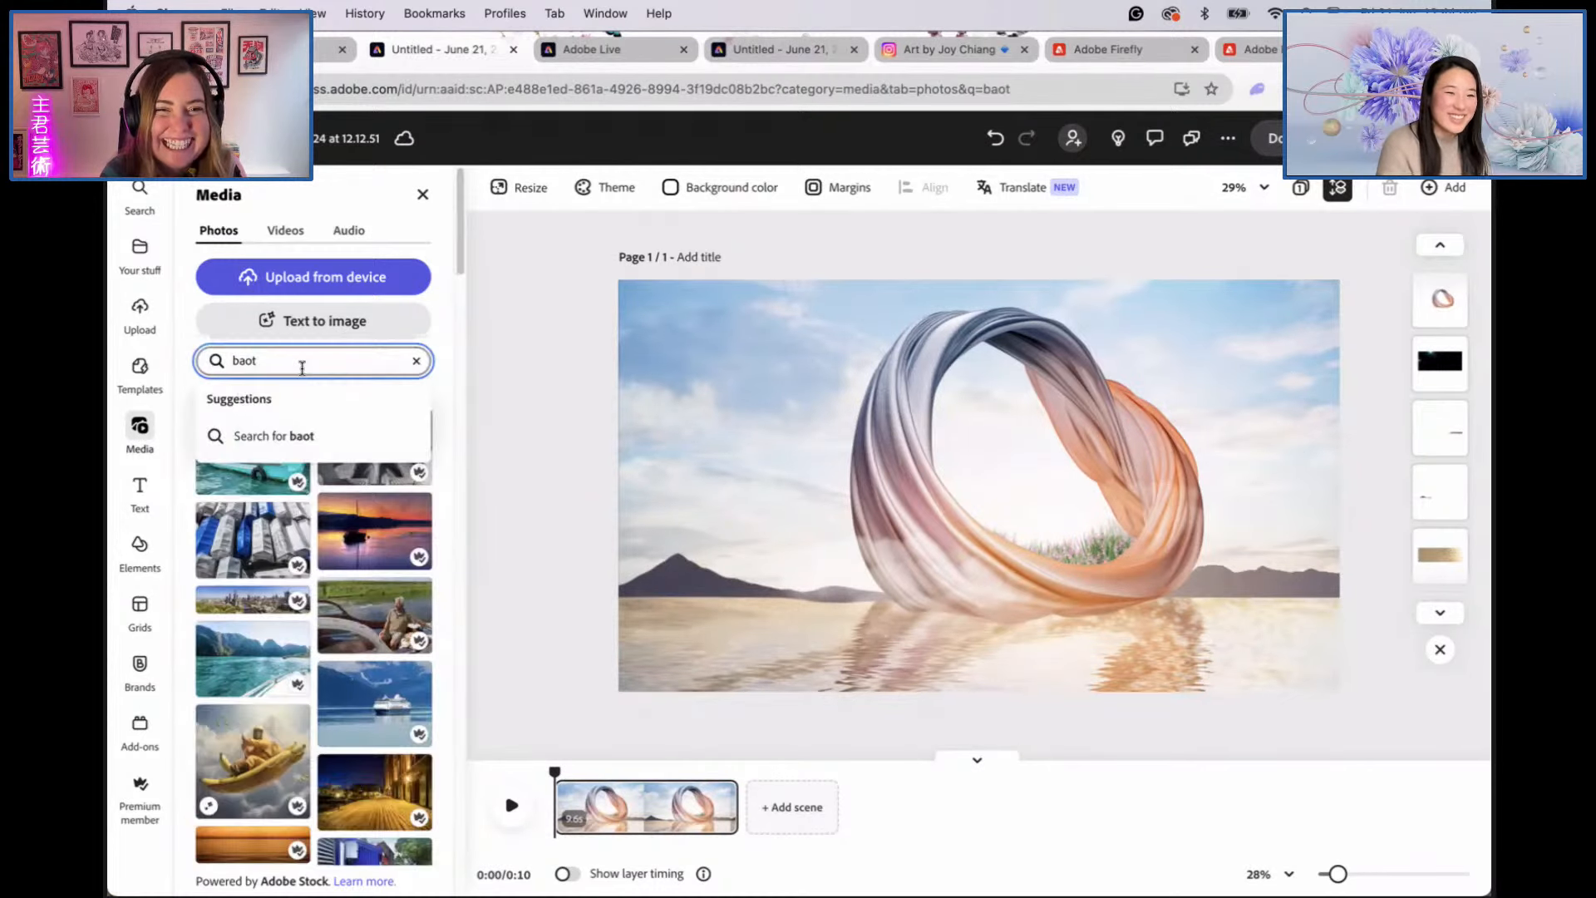
{"action": "key", "text": "BackSpace"}
{"action": "key", "text": "BackSpace"}
{"action": "key", "text": "BackSpace"}
{"action": "type", "text": "oat"}
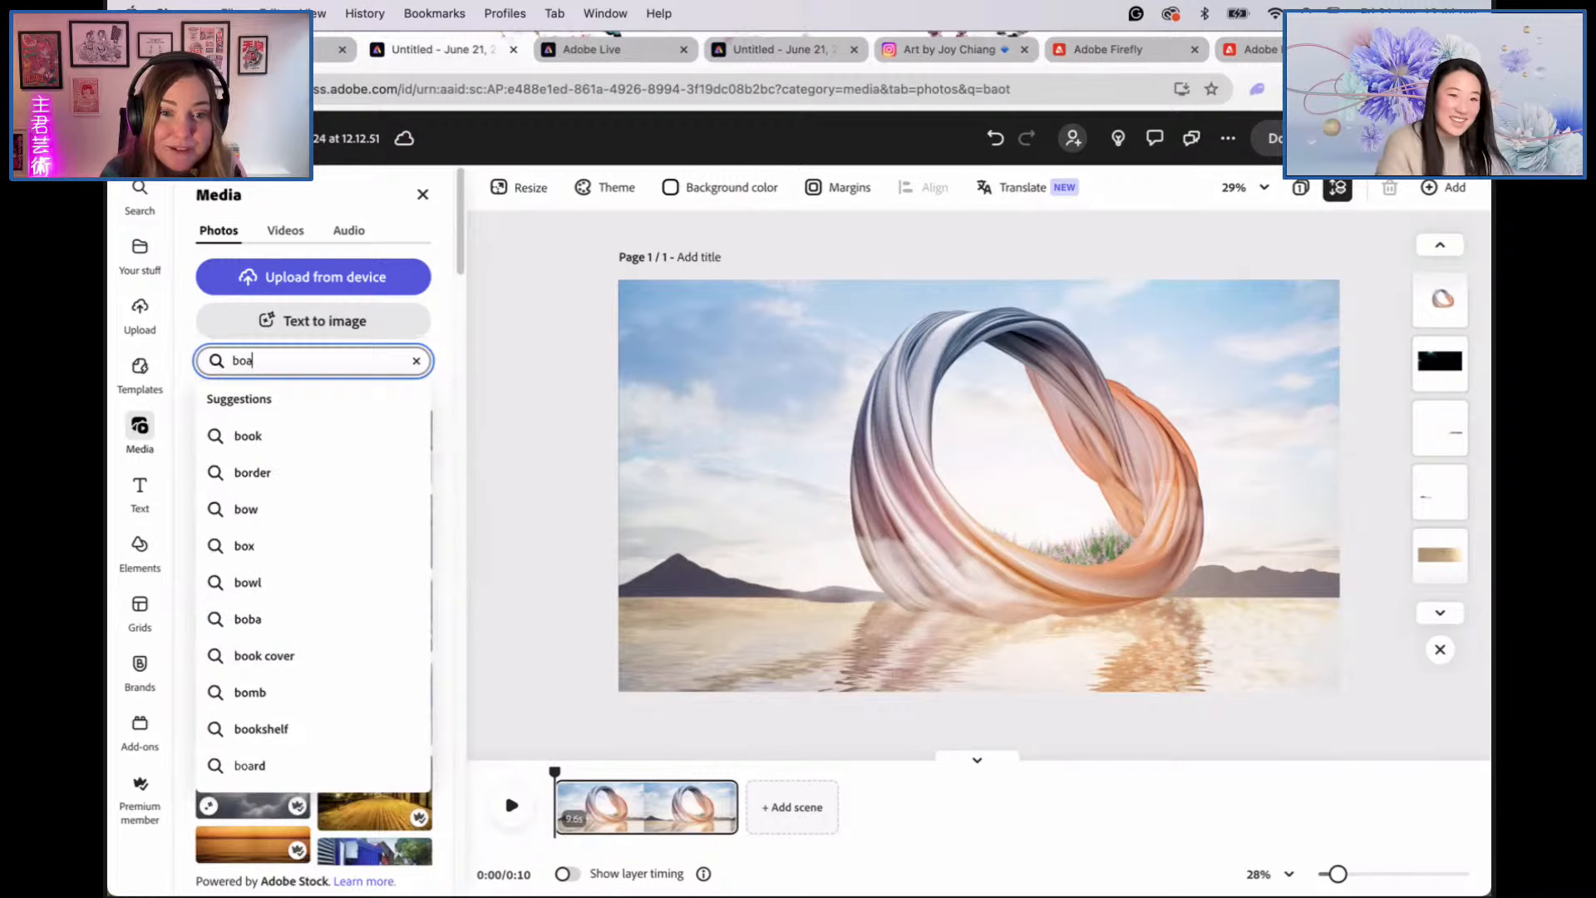
{"action": "key", "text": "Return"}
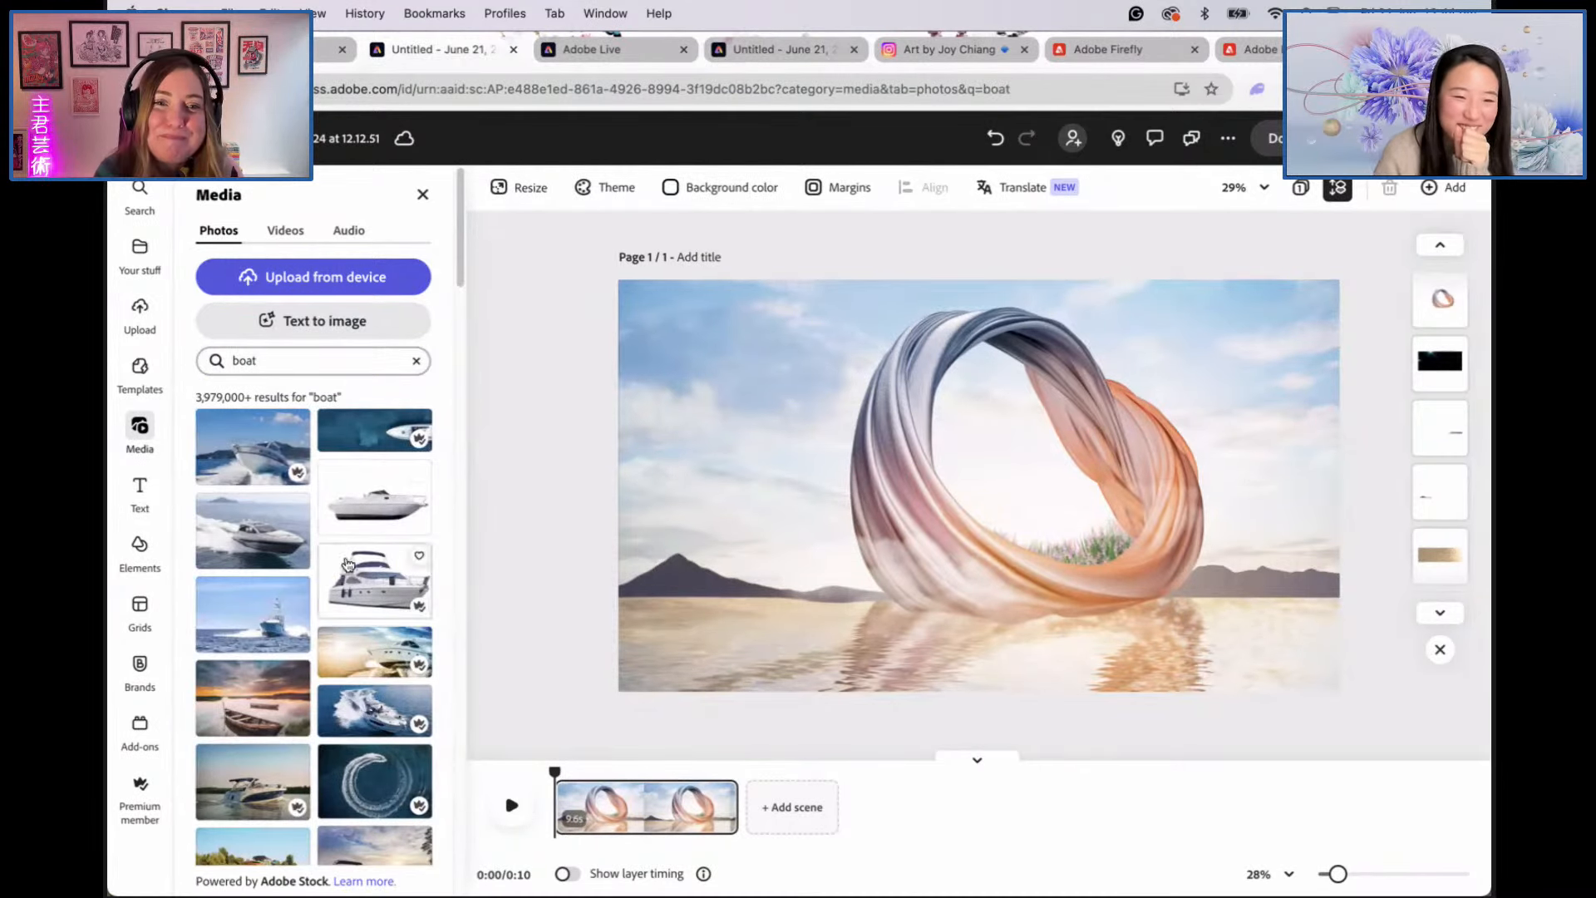
Step: Add the photo of the wooden rowboat at sunset to the fabric ring scene and remove its background
{"action": "scroll", "coordinate": [300, 651], "scroll_direction": "down", "scroll_amount": 2}
{"action": "scroll", "coordinate": [300, 650], "scroll_direction": "down", "scroll_amount": 2}
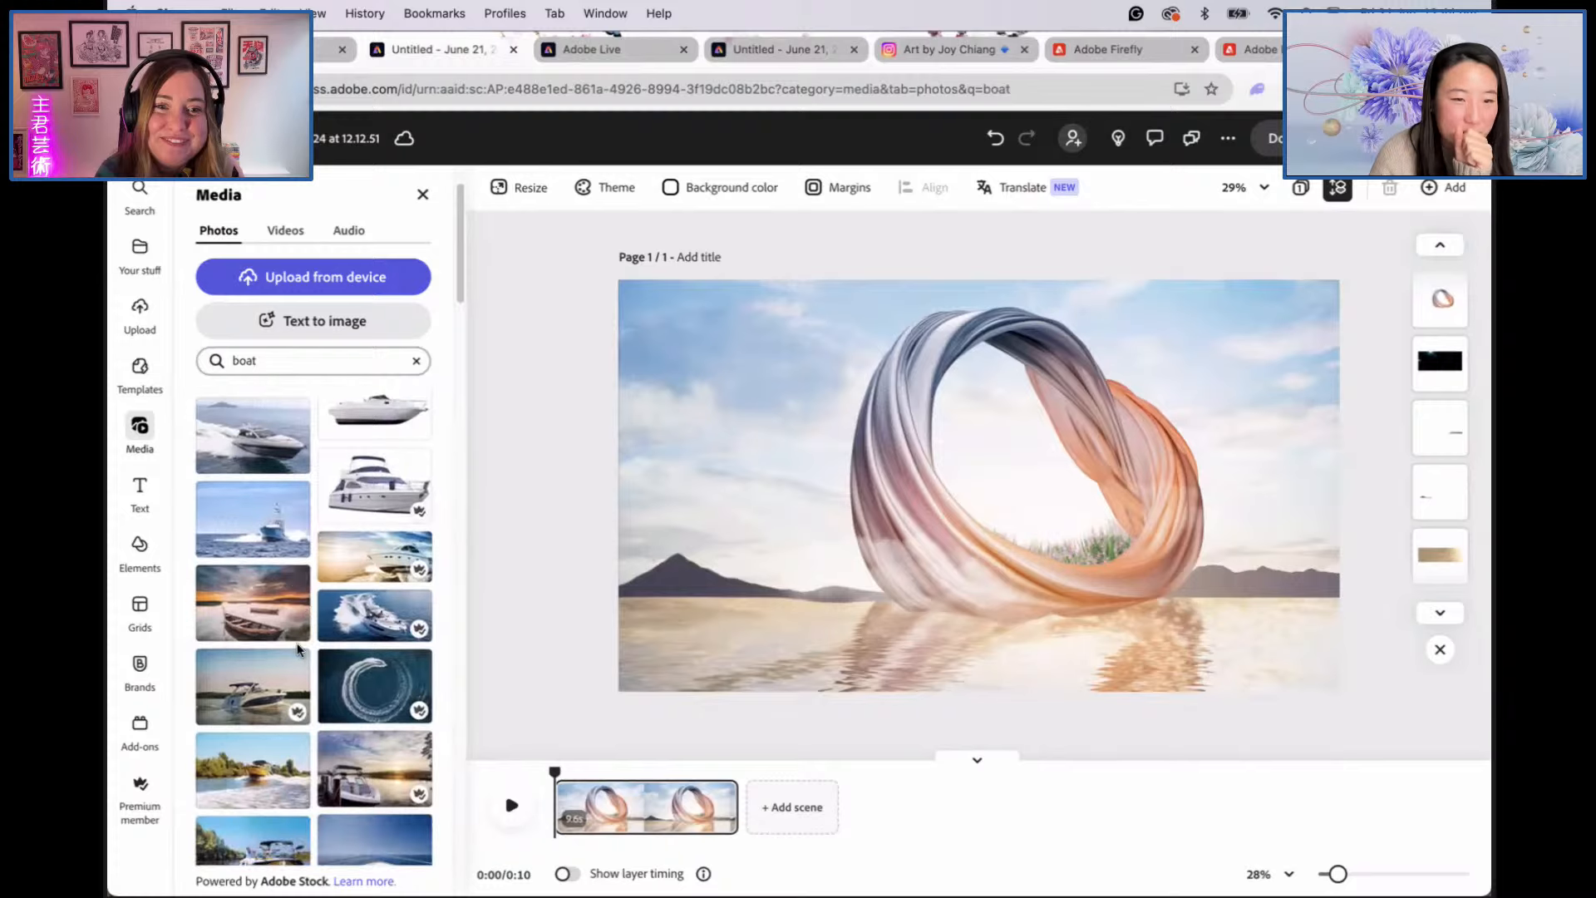
{"action": "left_click", "coordinate": [281, 635]}
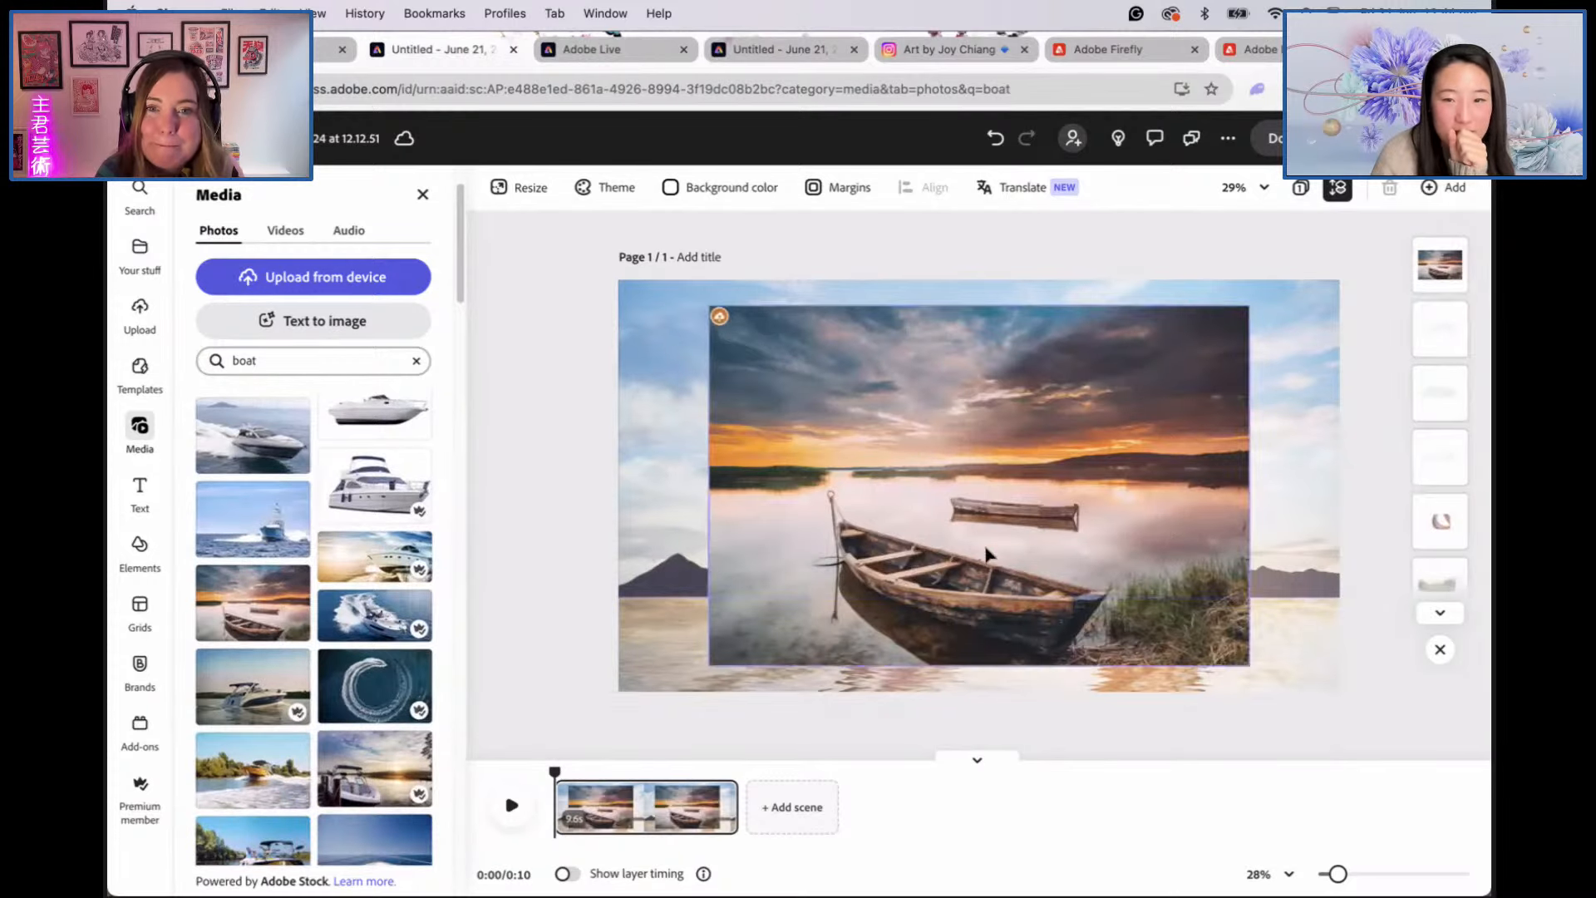
{"action": "left_click", "coordinate": [885, 486]}
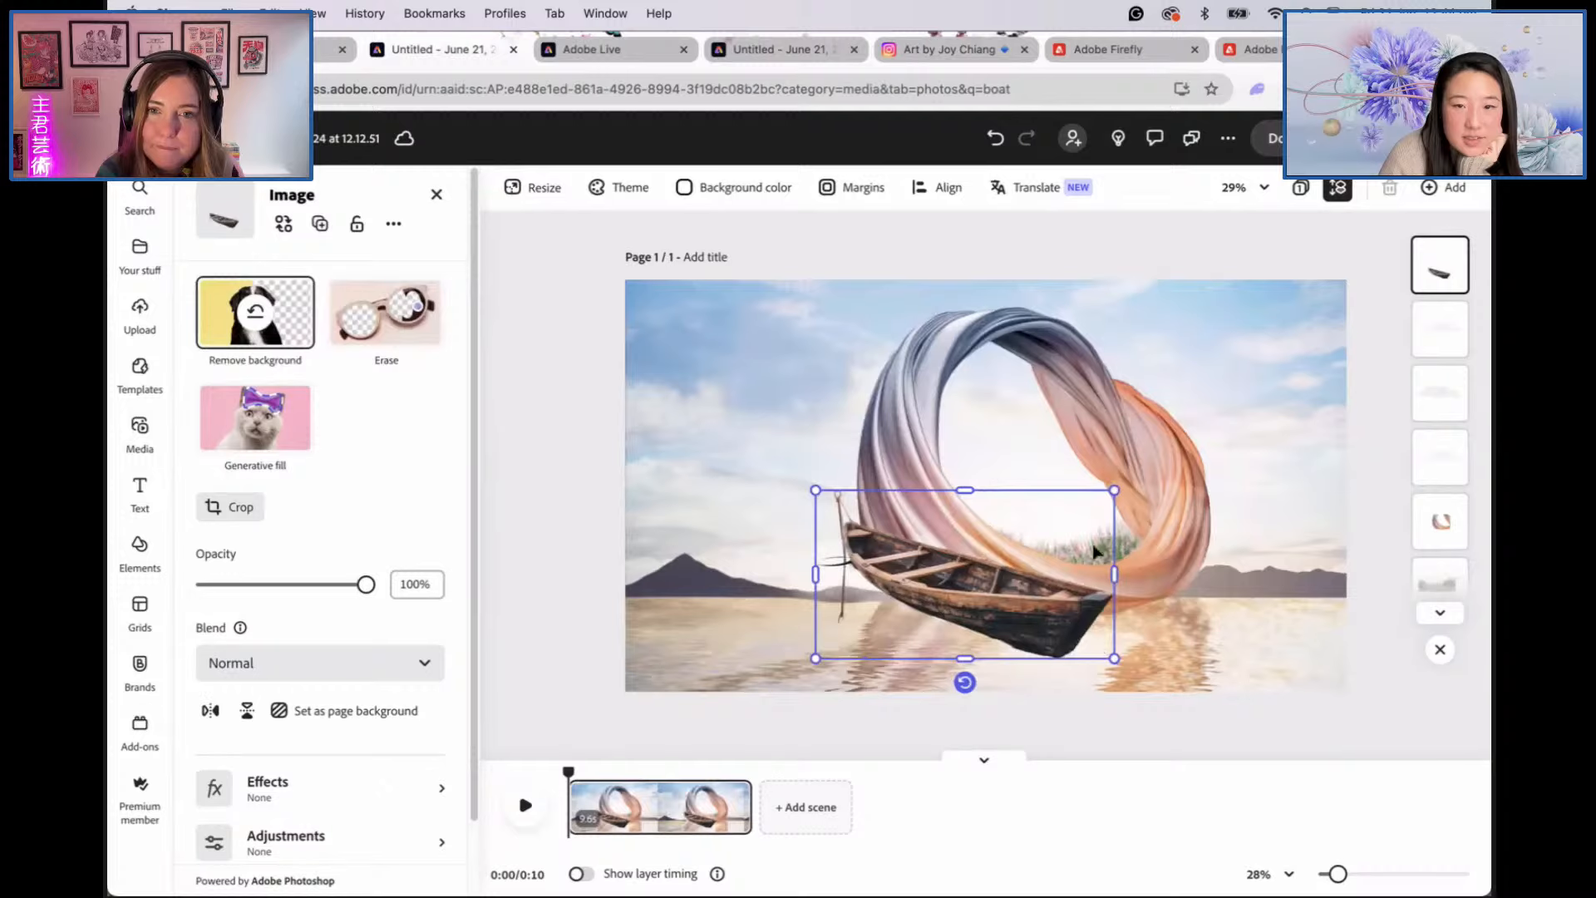
Step: Scale the rowboat down and place it in the lower-left foreground water, running slightly past the canvas's bottom edge
{"action": "left_click_drag", "start_coordinate": [1115, 492], "coordinate": [1005, 552]}
{"action": "left_click_drag", "start_coordinate": [936, 618], "coordinate": [776, 656]}
{"action": "left_click_drag", "start_coordinate": [838, 598], "coordinate": [944, 545]}
{"action": "left_click_drag", "start_coordinate": [842, 659], "coordinate": [805, 697]}
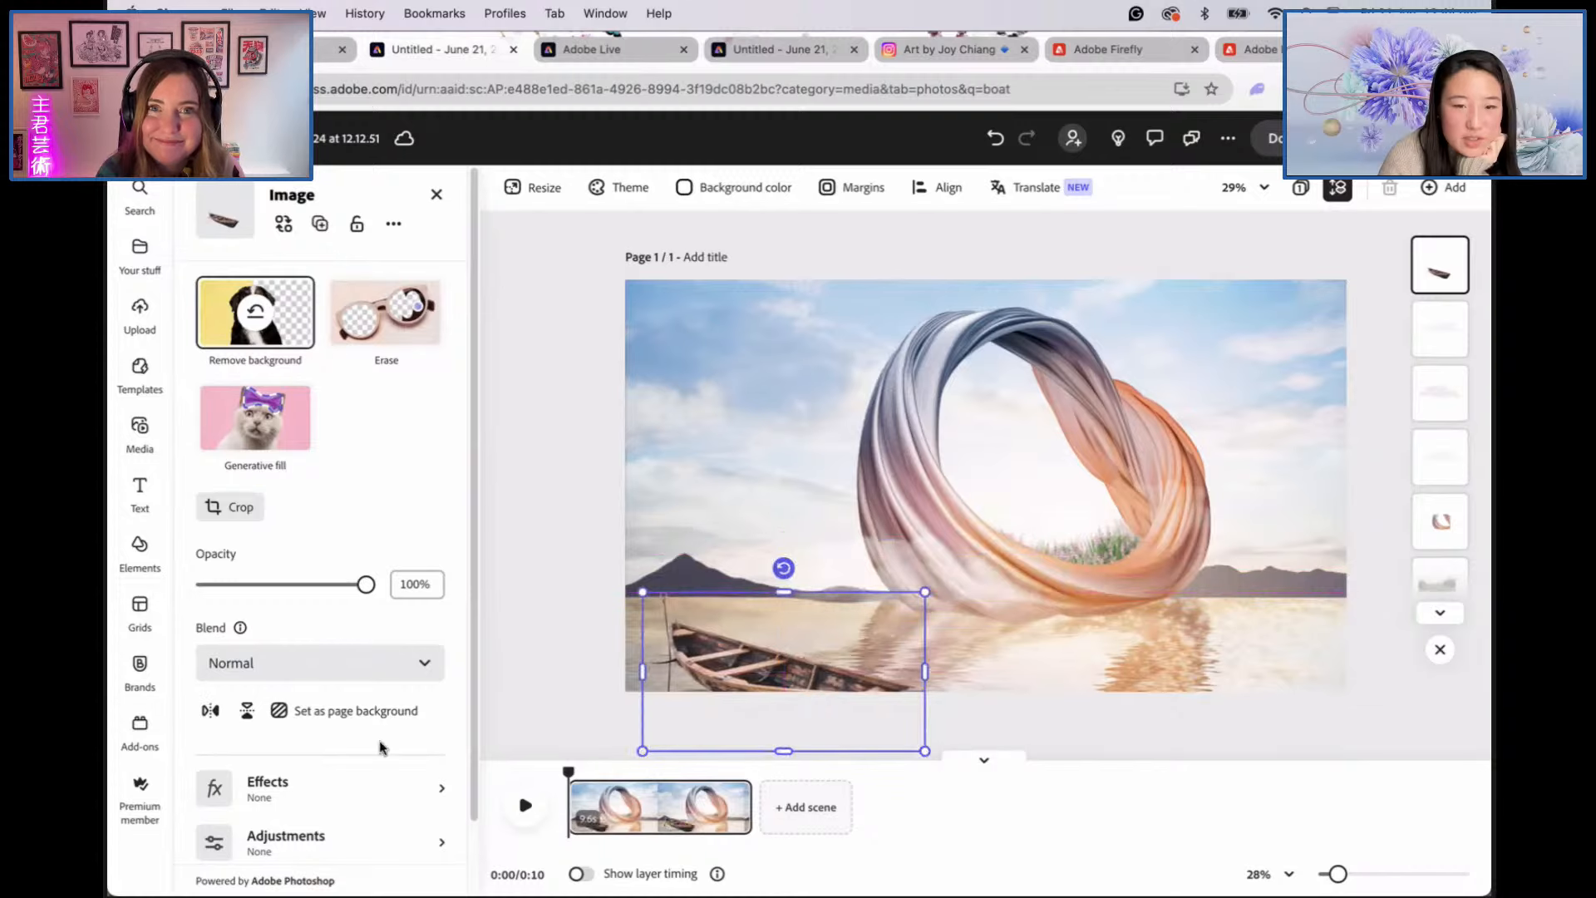
{"action": "left_click_drag", "start_coordinate": [925, 593], "coordinate": [905, 604]}
Step: Lower the rowboat's opacity to about 85%, keeping the Normal blend mode
{"action": "scroll", "coordinate": [385, 723], "scroll_direction": "down", "scroll_amount": 2}
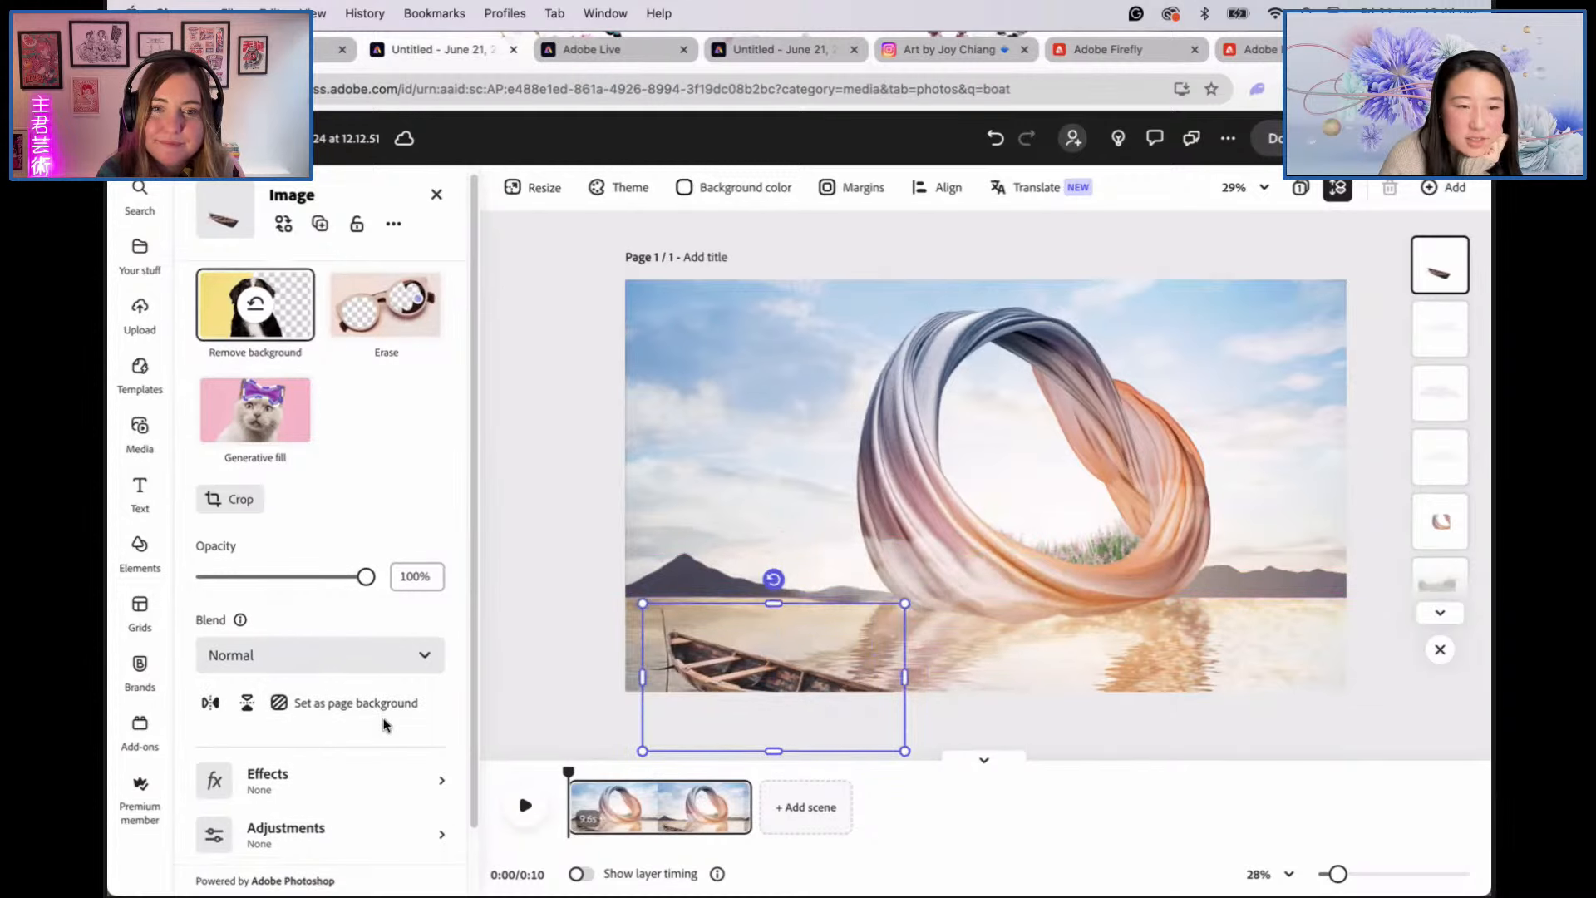
{"action": "left_click", "coordinate": [349, 582]}
{"action": "left_click", "coordinate": [364, 504]}
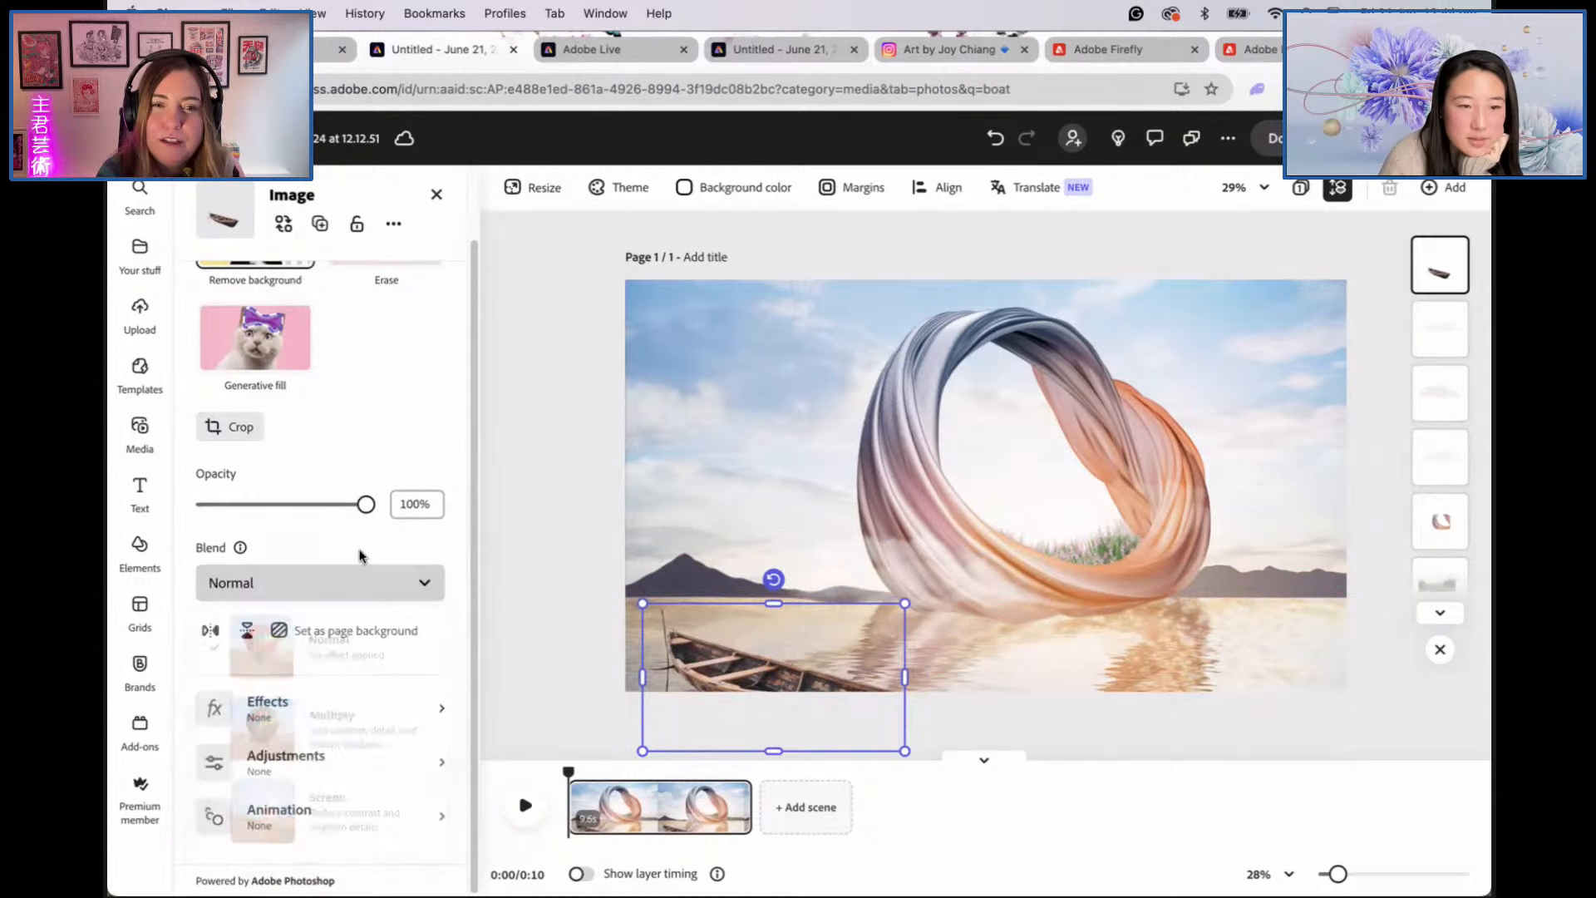
{"action": "left_click_drag", "start_coordinate": [364, 508], "coordinate": [344, 509]}
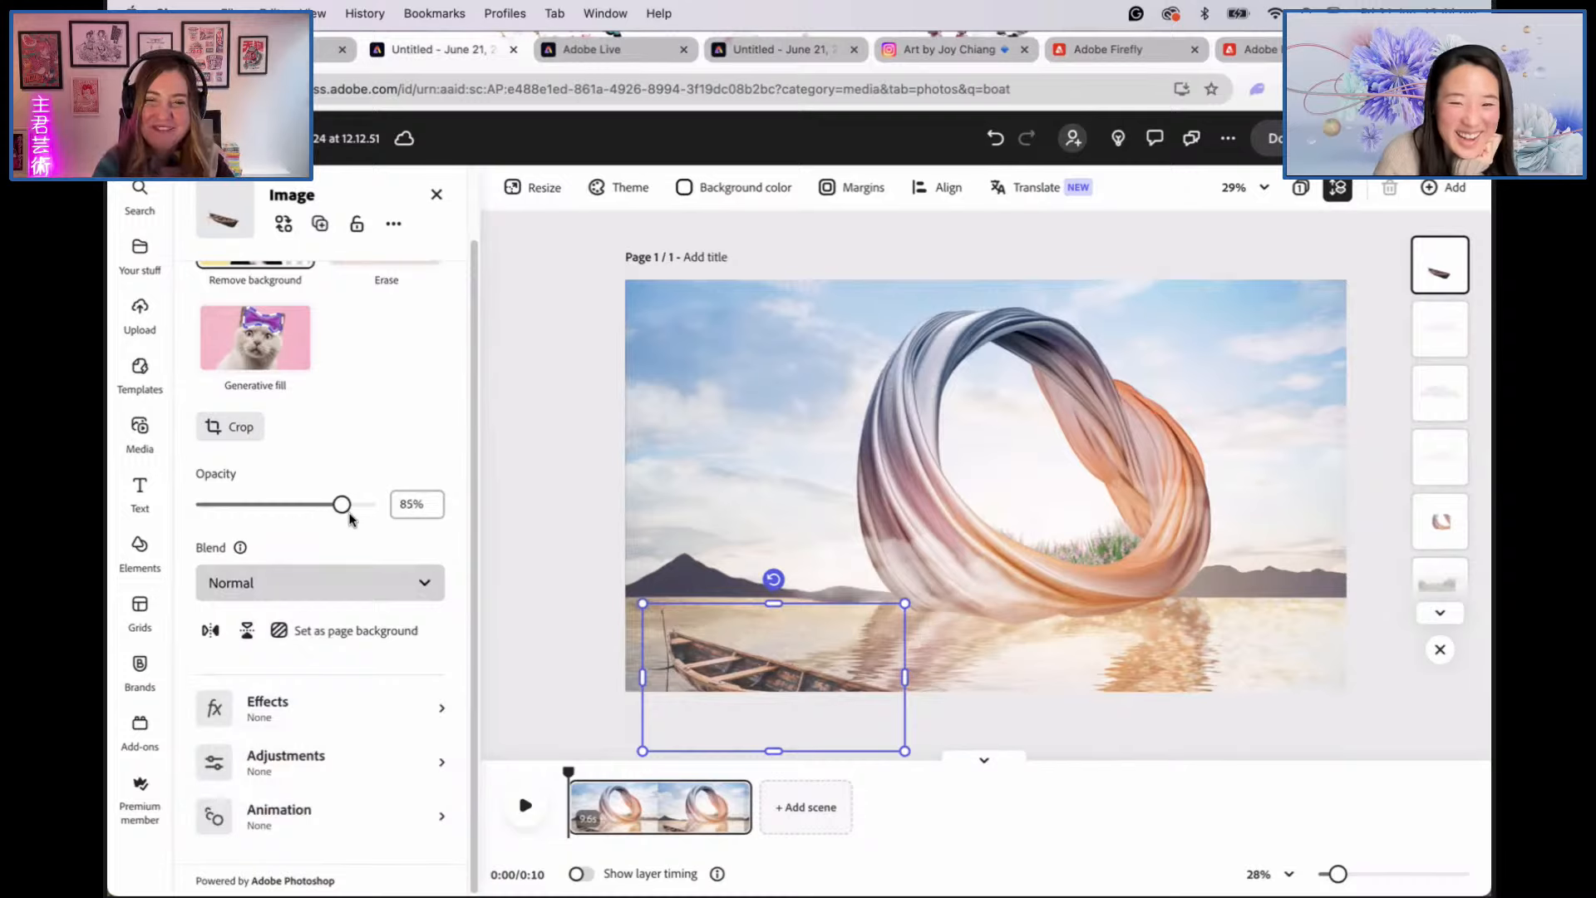
Step: Look through the rowboat's effects without applying one, and set its blur adjustment to about 33
{"action": "left_click", "coordinate": [335, 731]}
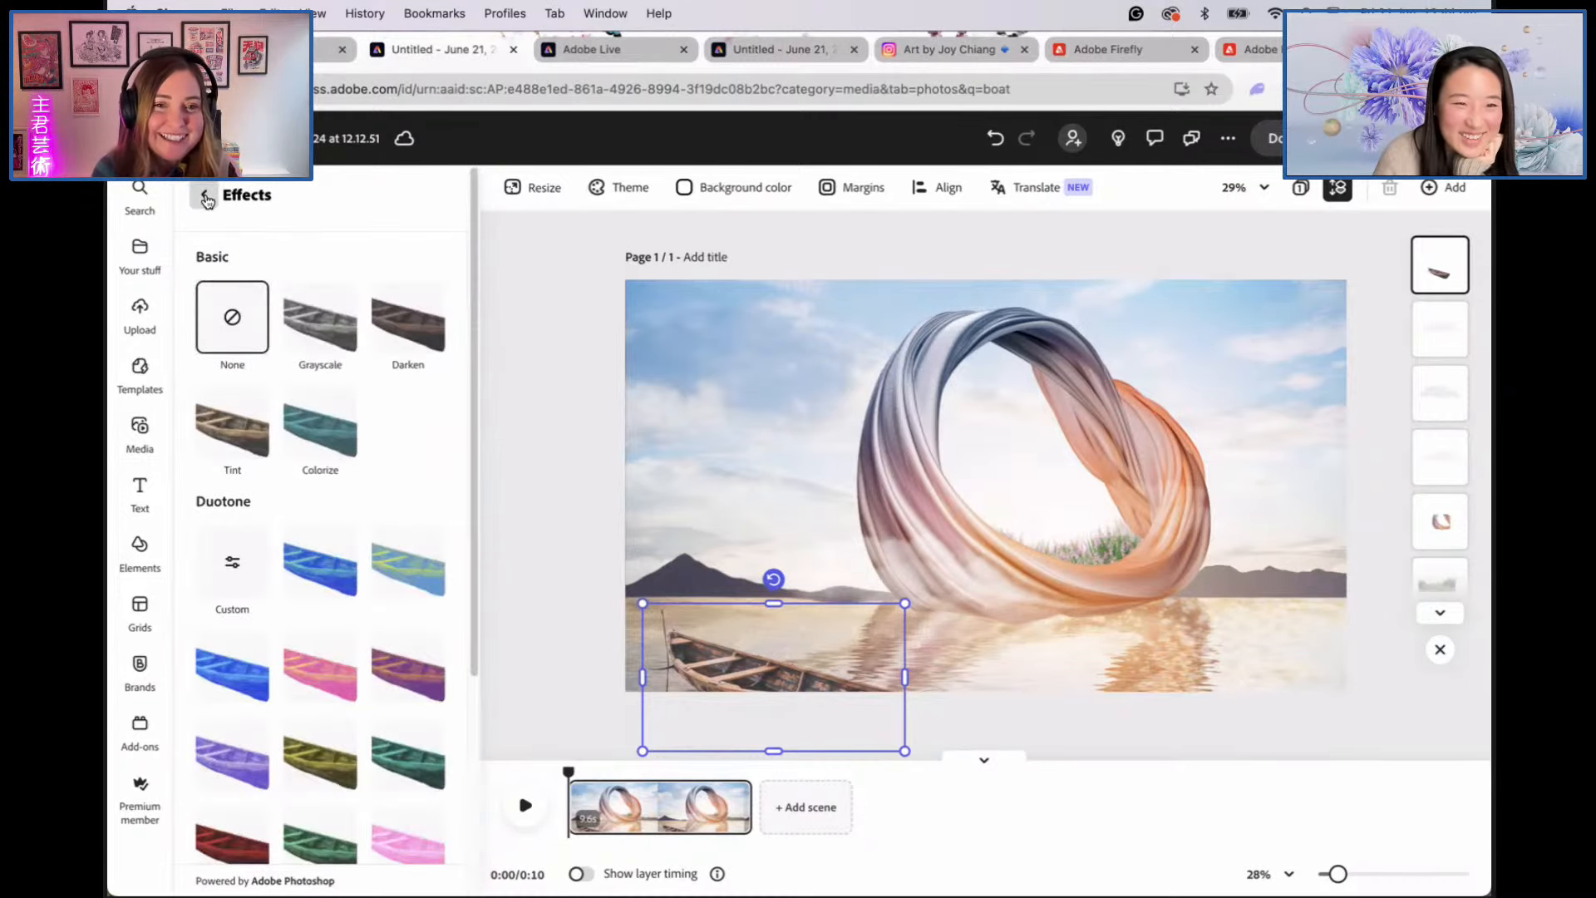
{"action": "left_click", "coordinate": [205, 200]}
{"action": "left_click", "coordinate": [319, 781]}
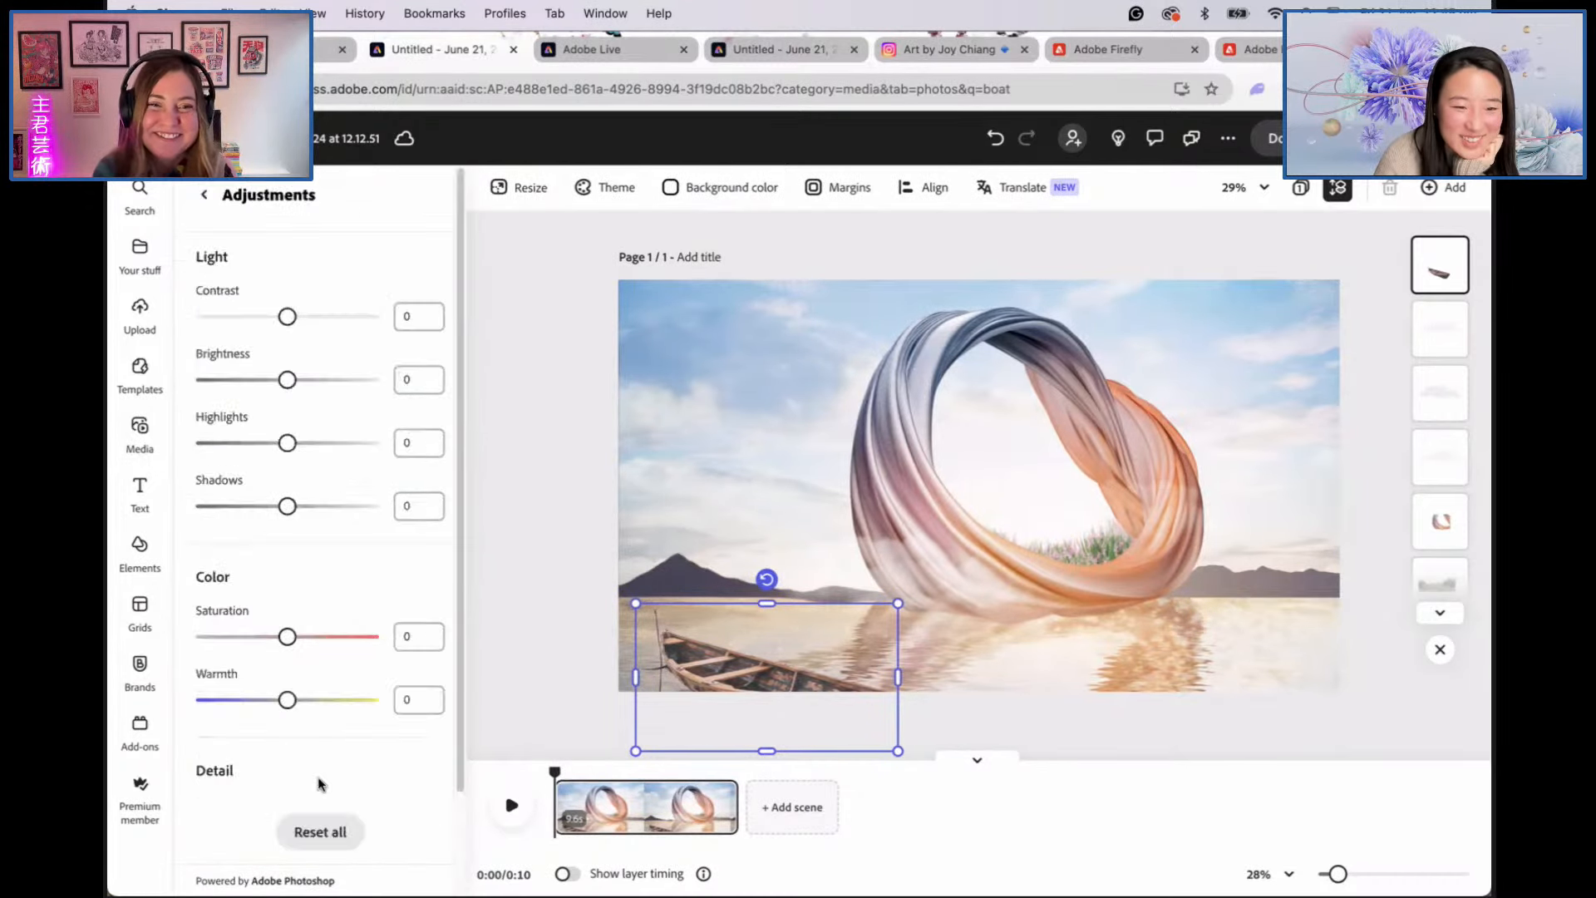
{"action": "scroll", "coordinate": [330, 770], "scroll_direction": "down", "scroll_amount": 3}
{"action": "left_click_drag", "start_coordinate": [208, 777], "coordinate": [230, 780]}
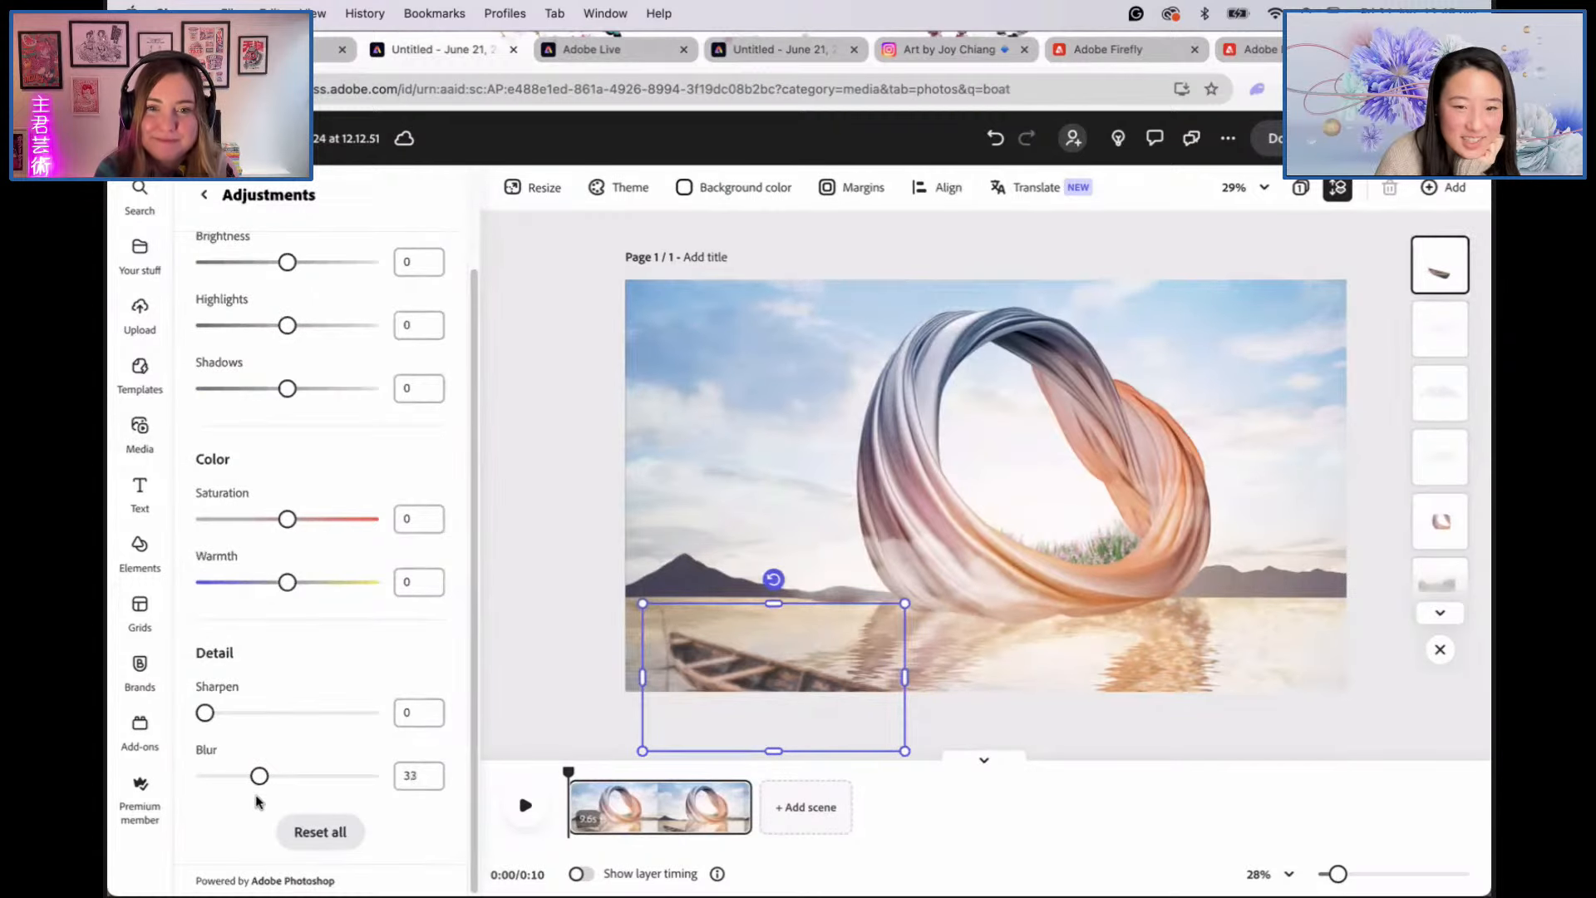
{"action": "left_click", "coordinate": [204, 195]}
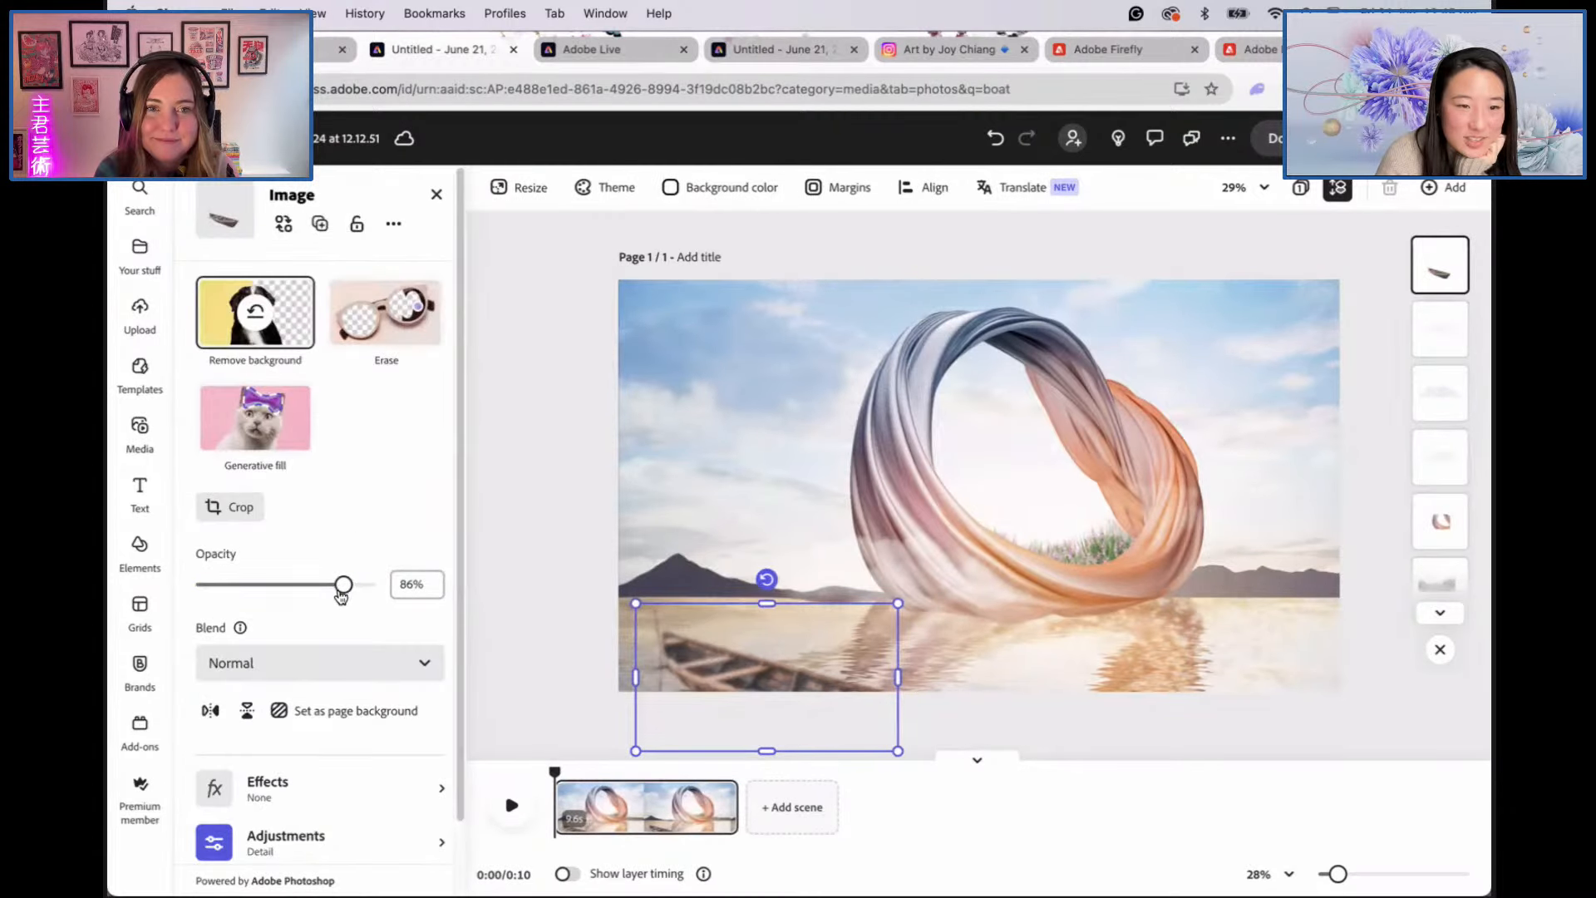
Step: Try the Grayscale, Darken, blue duotone and purple duotone effects on the rowboat and set its effect back to None
{"action": "left_click", "coordinate": [326, 656]}
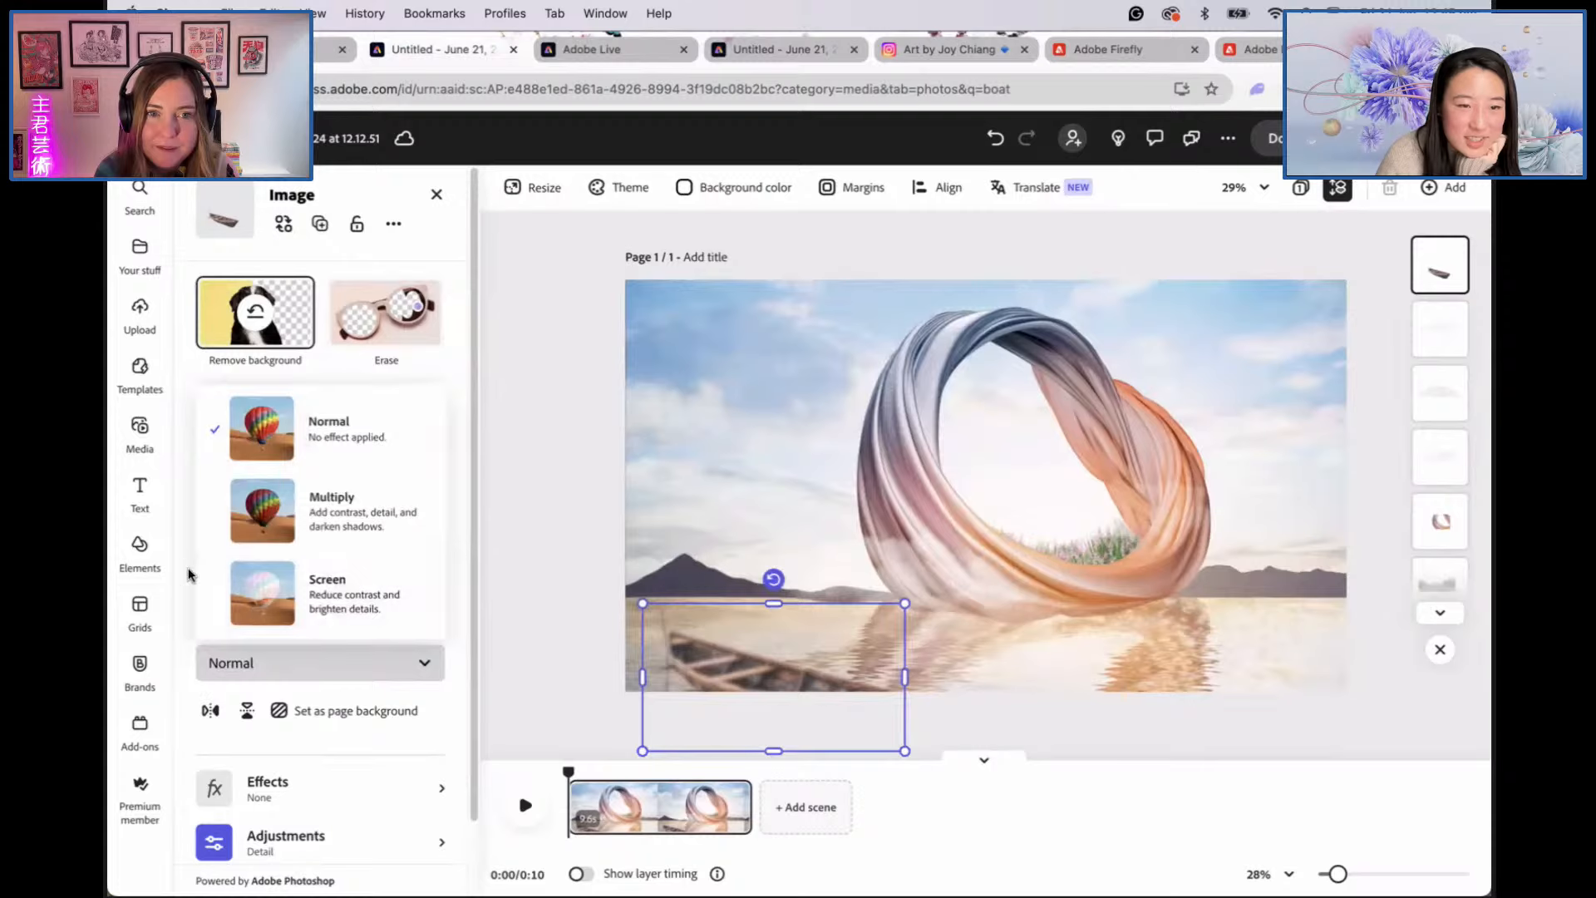
{"action": "left_click", "coordinate": [343, 655]}
{"action": "scroll", "coordinate": [341, 735], "scroll_direction": "down", "scroll_amount": 2}
{"action": "left_click", "coordinate": [331, 720]}
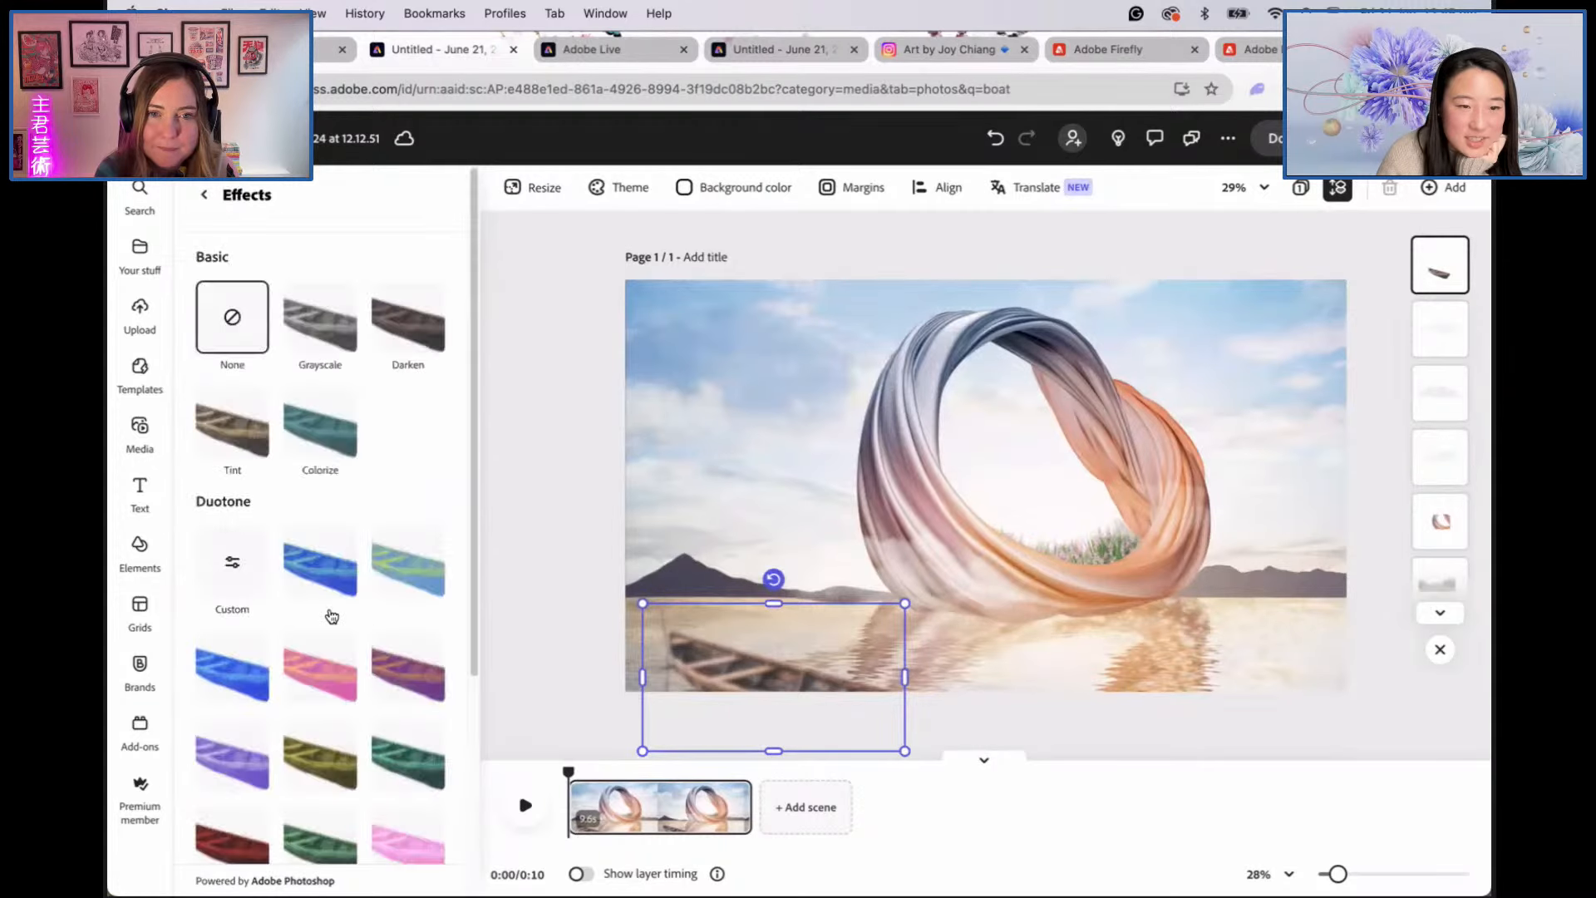
{"action": "left_click", "coordinate": [338, 345]}
{"action": "left_click", "coordinate": [390, 331]}
{"action": "left_click", "coordinate": [332, 582]}
{"action": "left_click", "coordinate": [380, 698]}
{"action": "scroll", "coordinate": [376, 758], "scroll_direction": "down", "scroll_amount": 1}
{"action": "scroll", "coordinate": [376, 759], "scroll_direction": "down", "scroll_amount": 1}
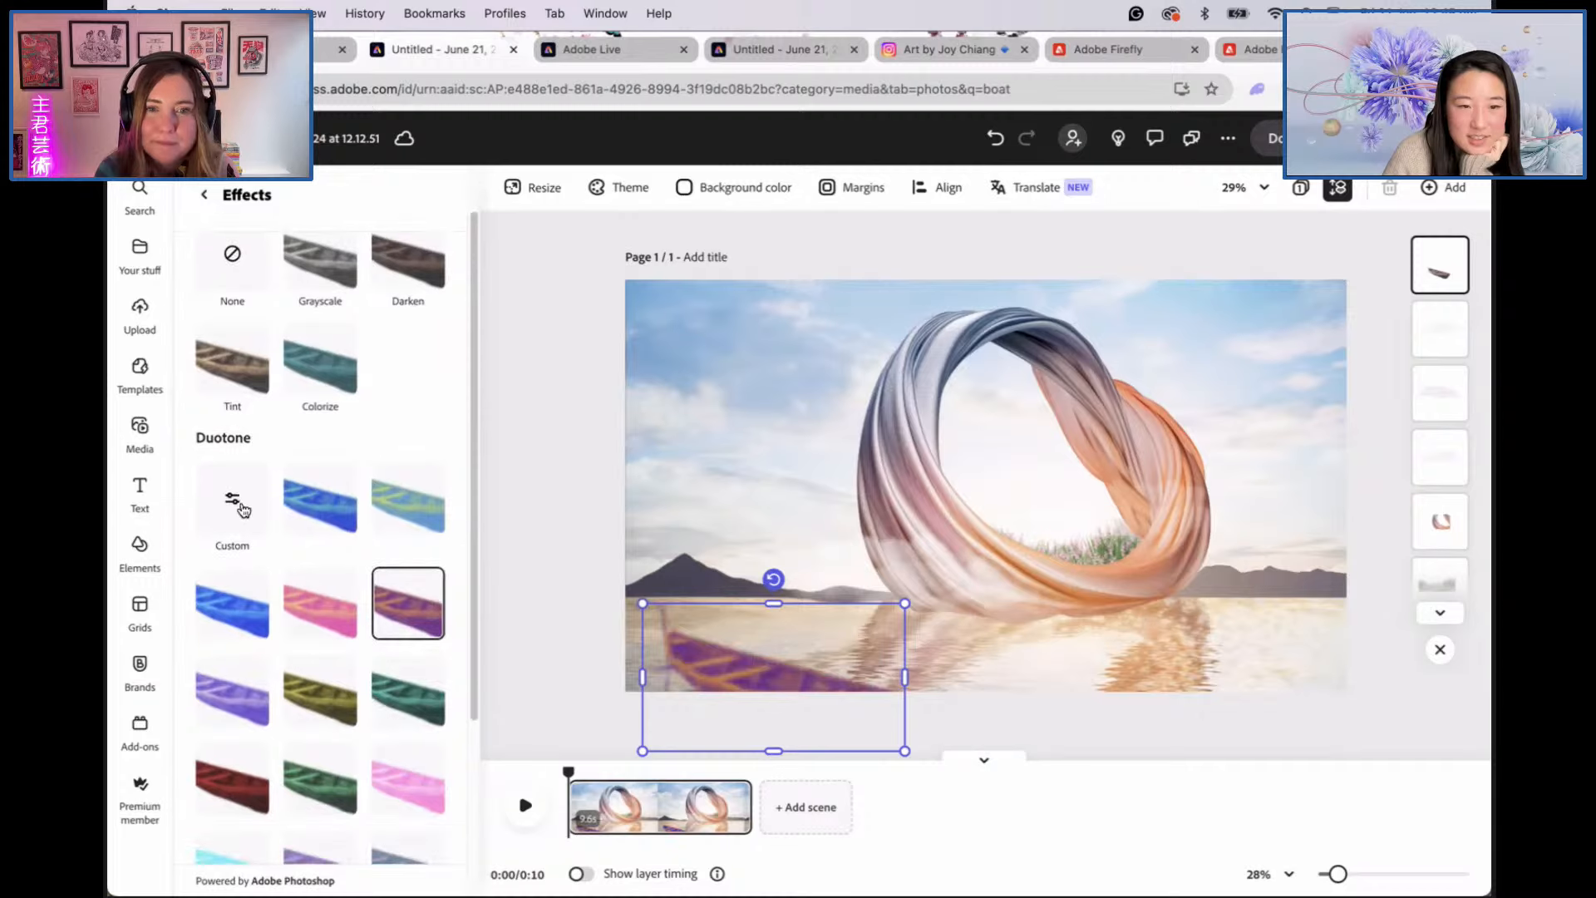
{"action": "scroll", "coordinate": [232, 361], "scroll_direction": "up", "scroll_amount": 2}
{"action": "left_click", "coordinate": [232, 316]}
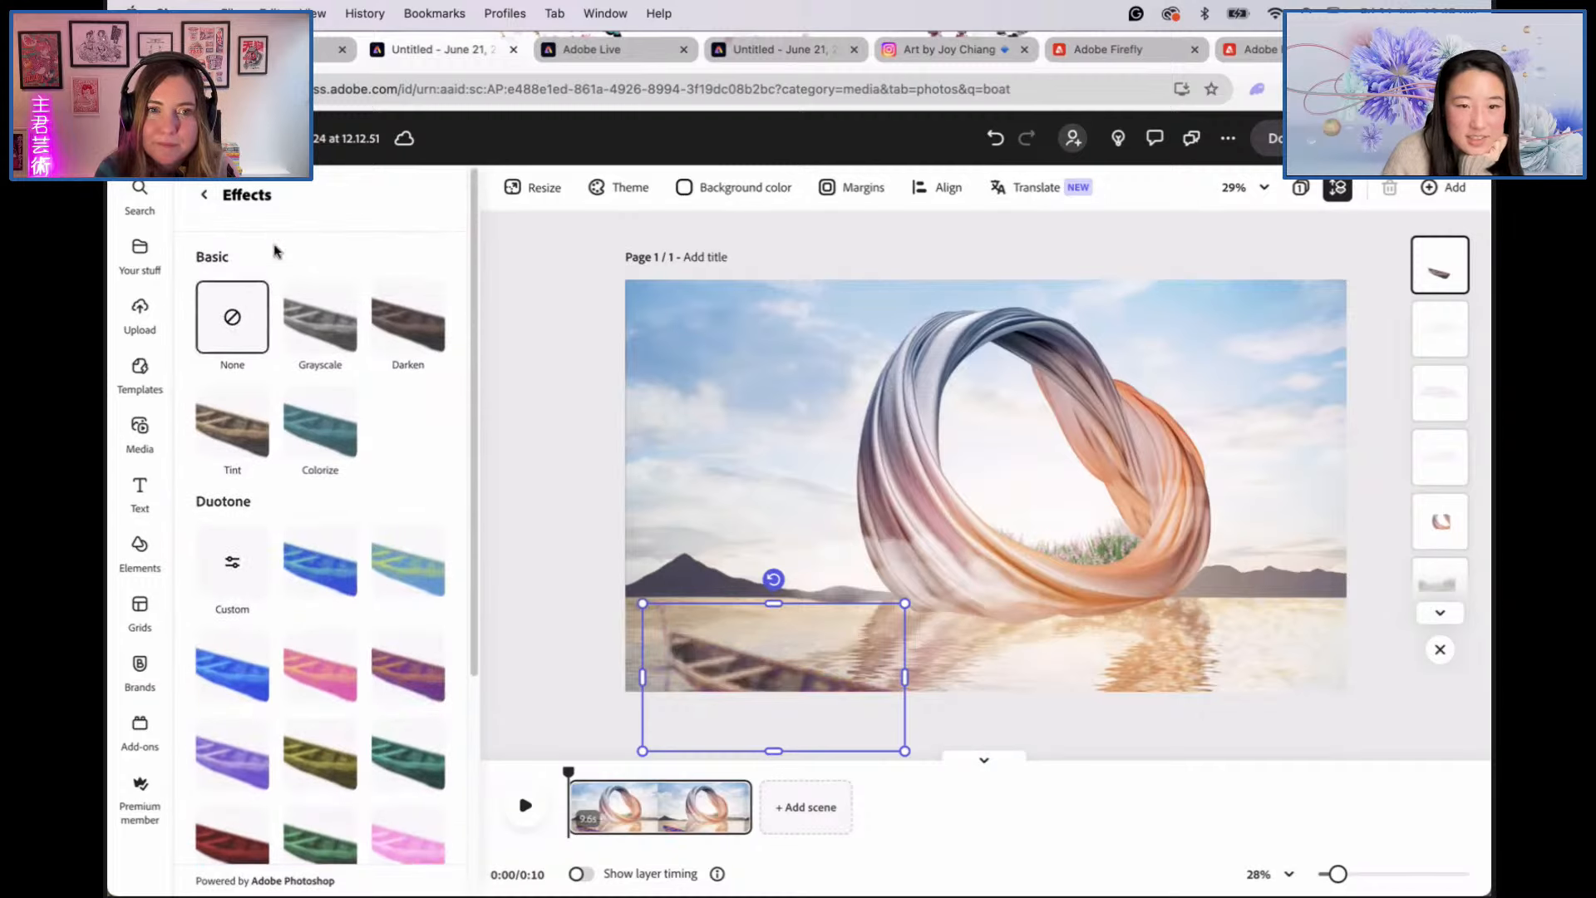
Step: Apply the looping Bob animation to the rowboat with both speed and intensity set to 1
{"action": "left_click", "coordinate": [210, 203]}
{"action": "scroll", "coordinate": [366, 627], "scroll_direction": "down", "scroll_amount": 1}
{"action": "left_click", "coordinate": [351, 823]}
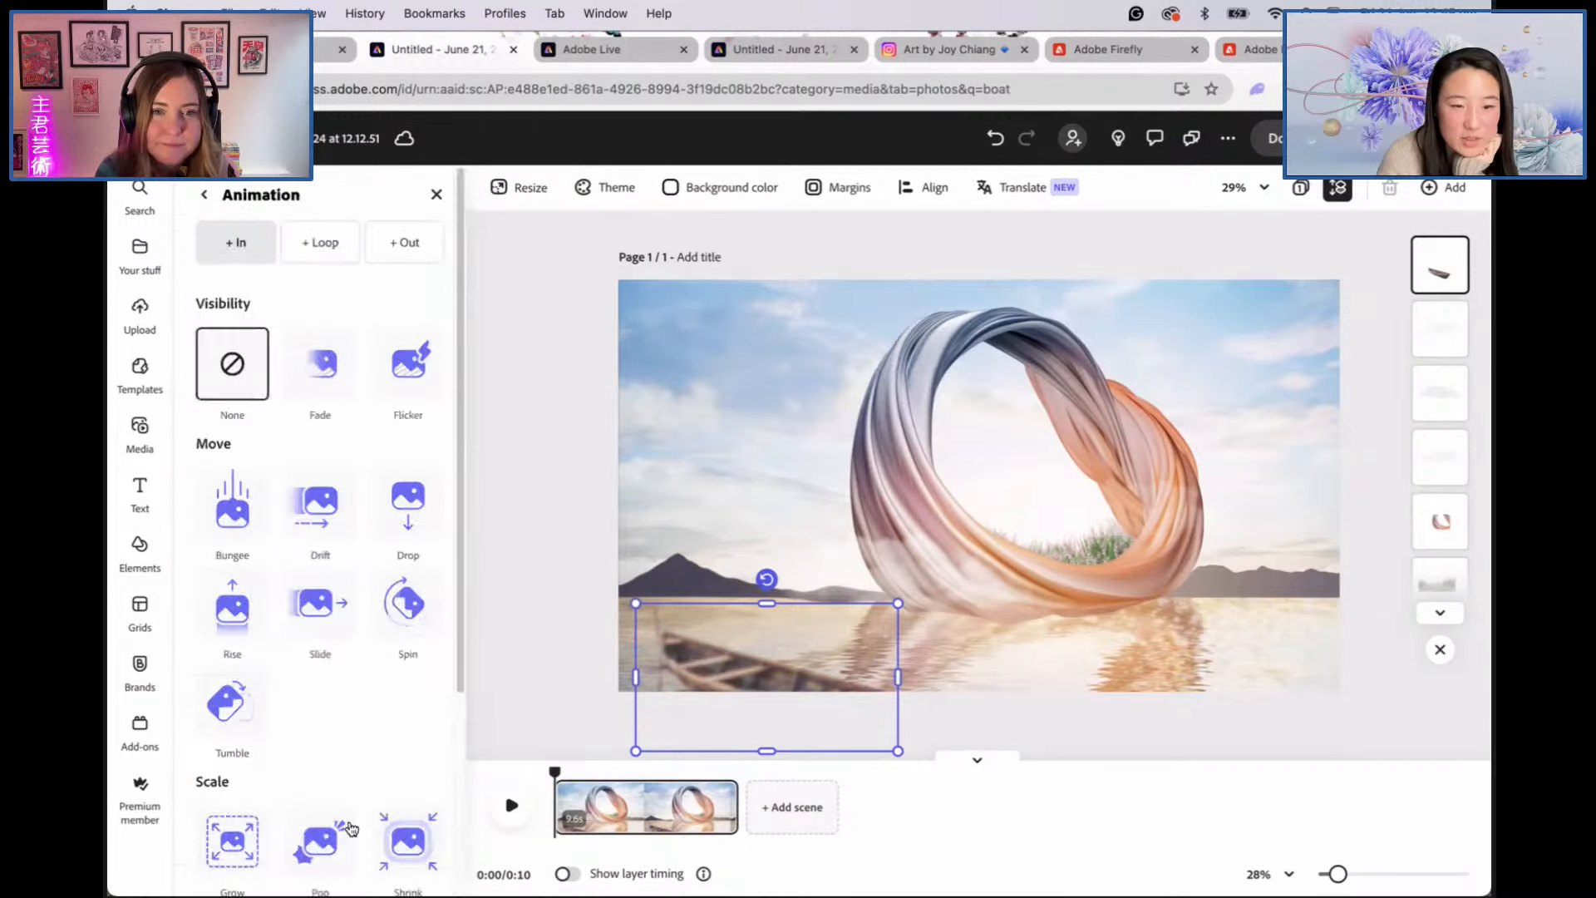
{"action": "left_click", "coordinate": [332, 238]}
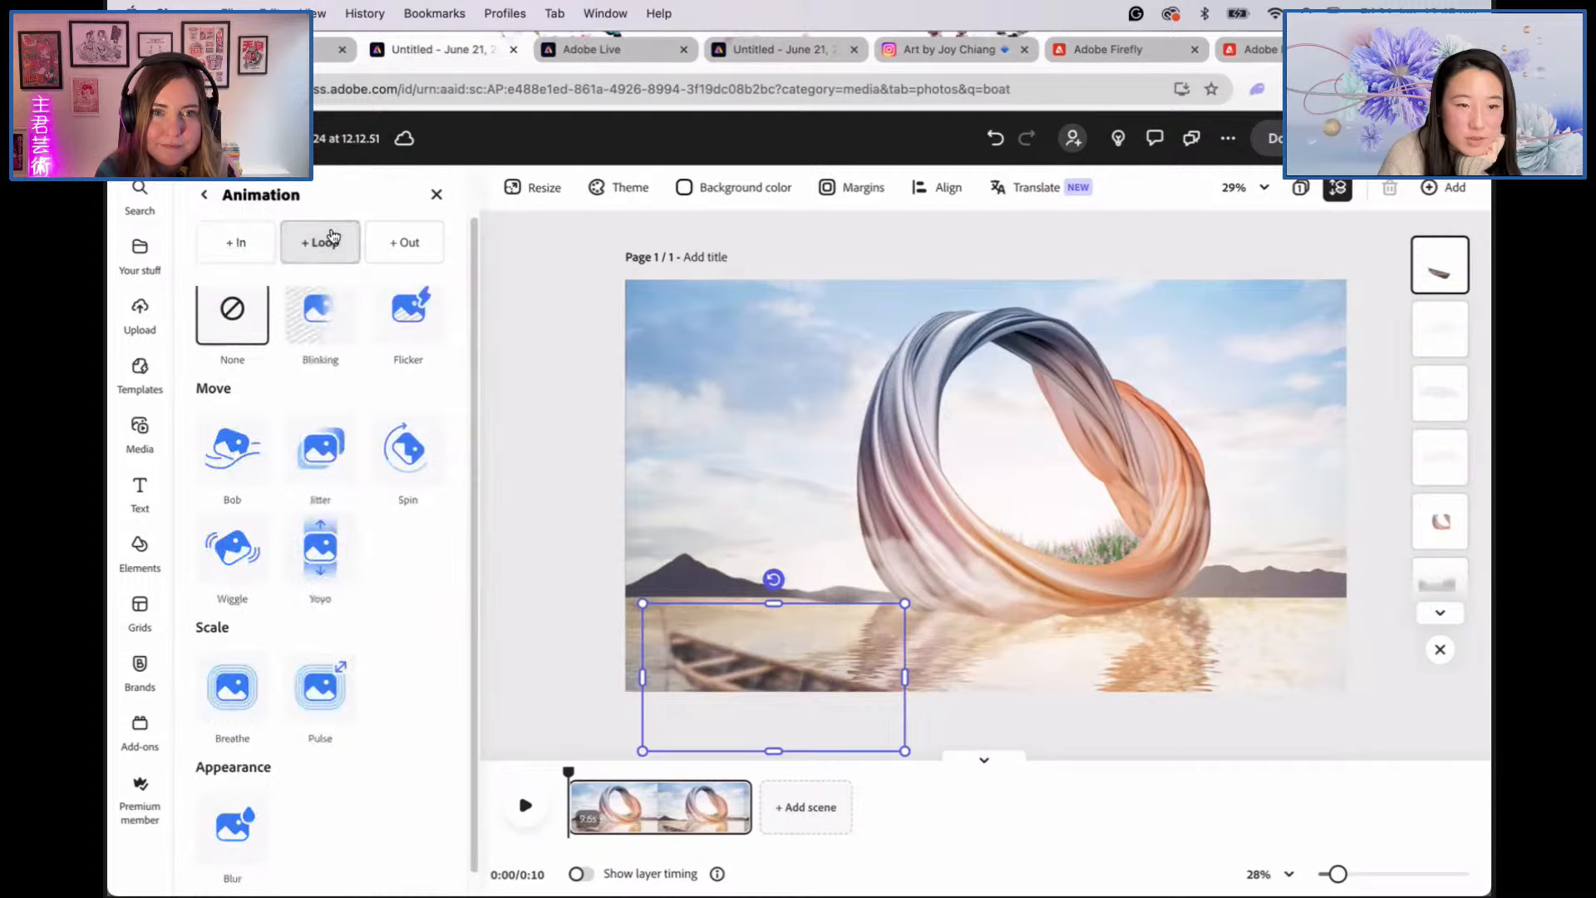
{"action": "scroll", "coordinate": [349, 707], "scroll_direction": "down", "scroll_amount": 1}
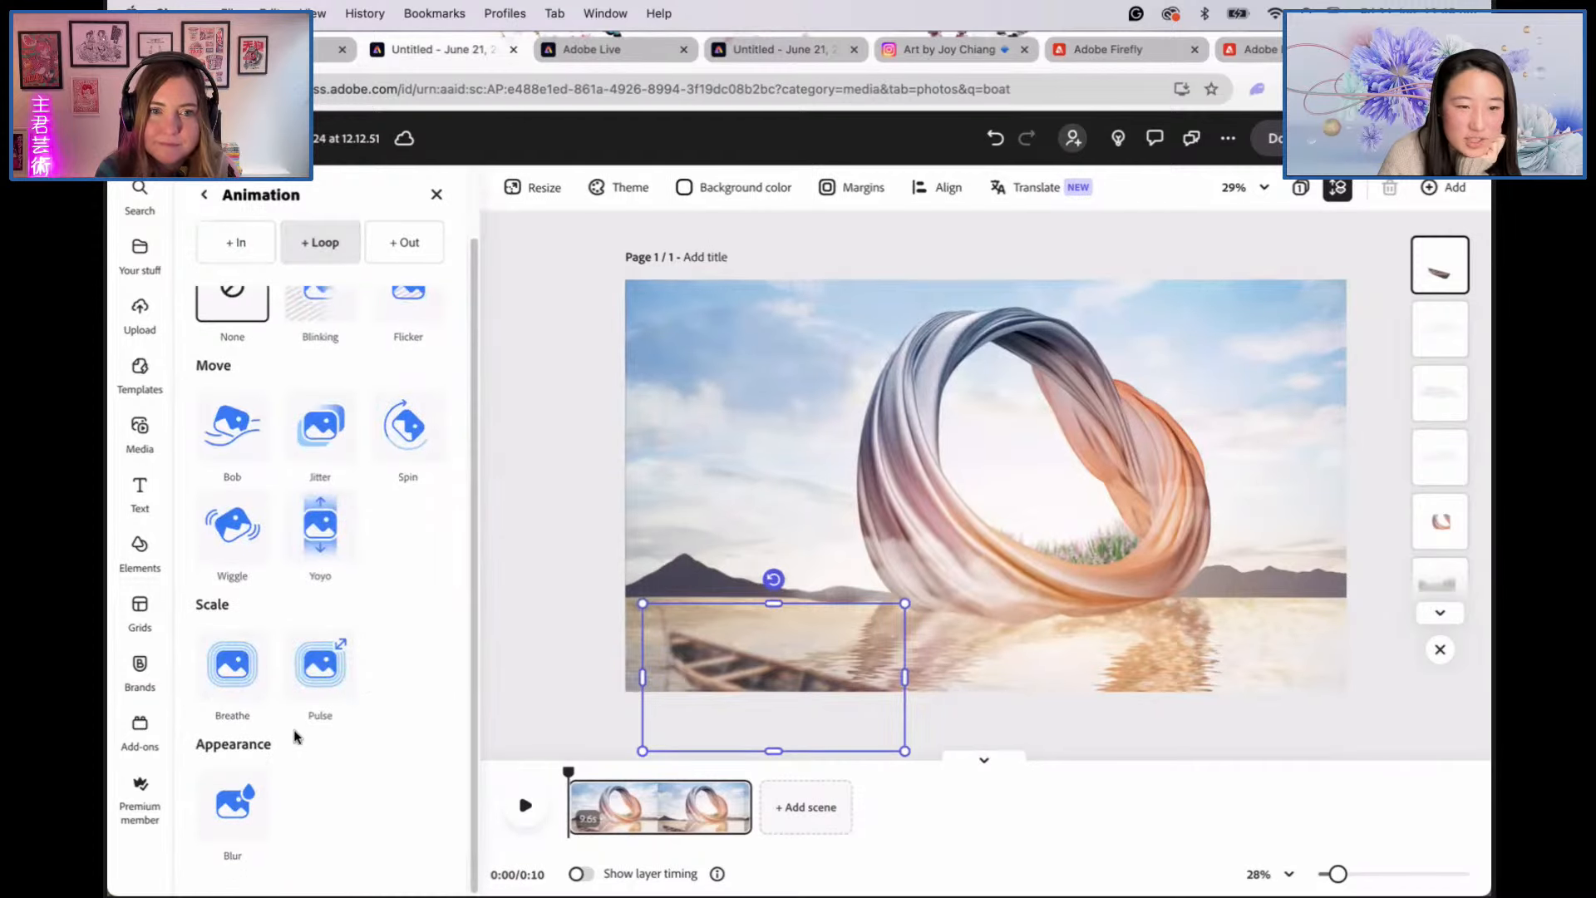
{"action": "scroll", "coordinate": [299, 736], "scroll_direction": "up", "scroll_amount": 2}
{"action": "left_click", "coordinate": [233, 478]}
{"action": "left_click", "coordinate": [239, 481]}
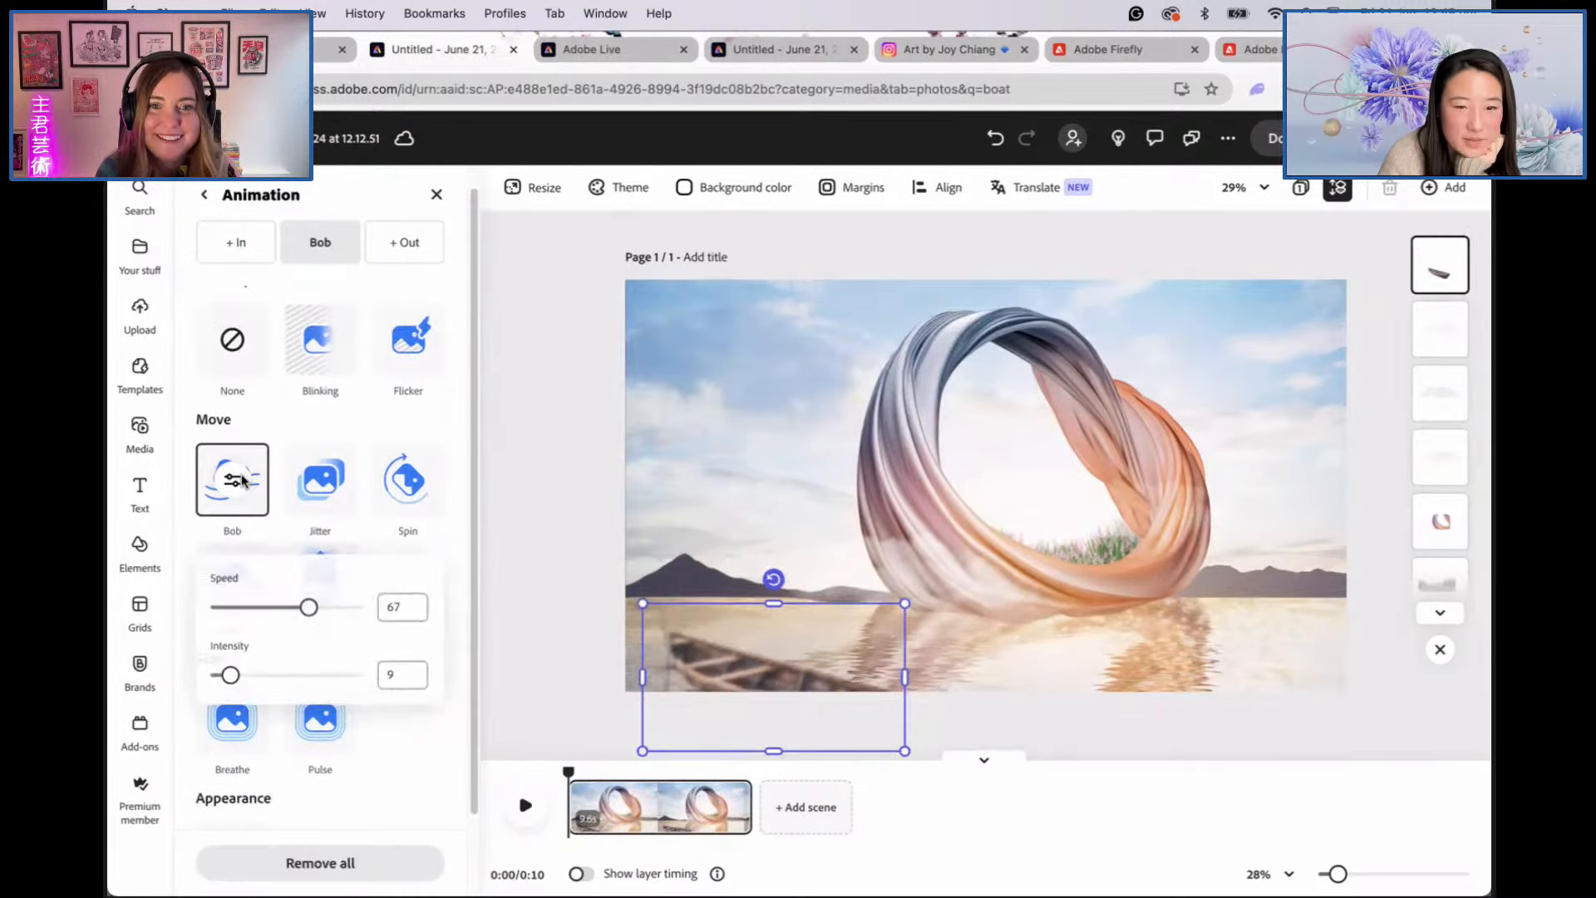
{"action": "left_click_drag", "start_coordinate": [232, 676], "coordinate": [220, 675]}
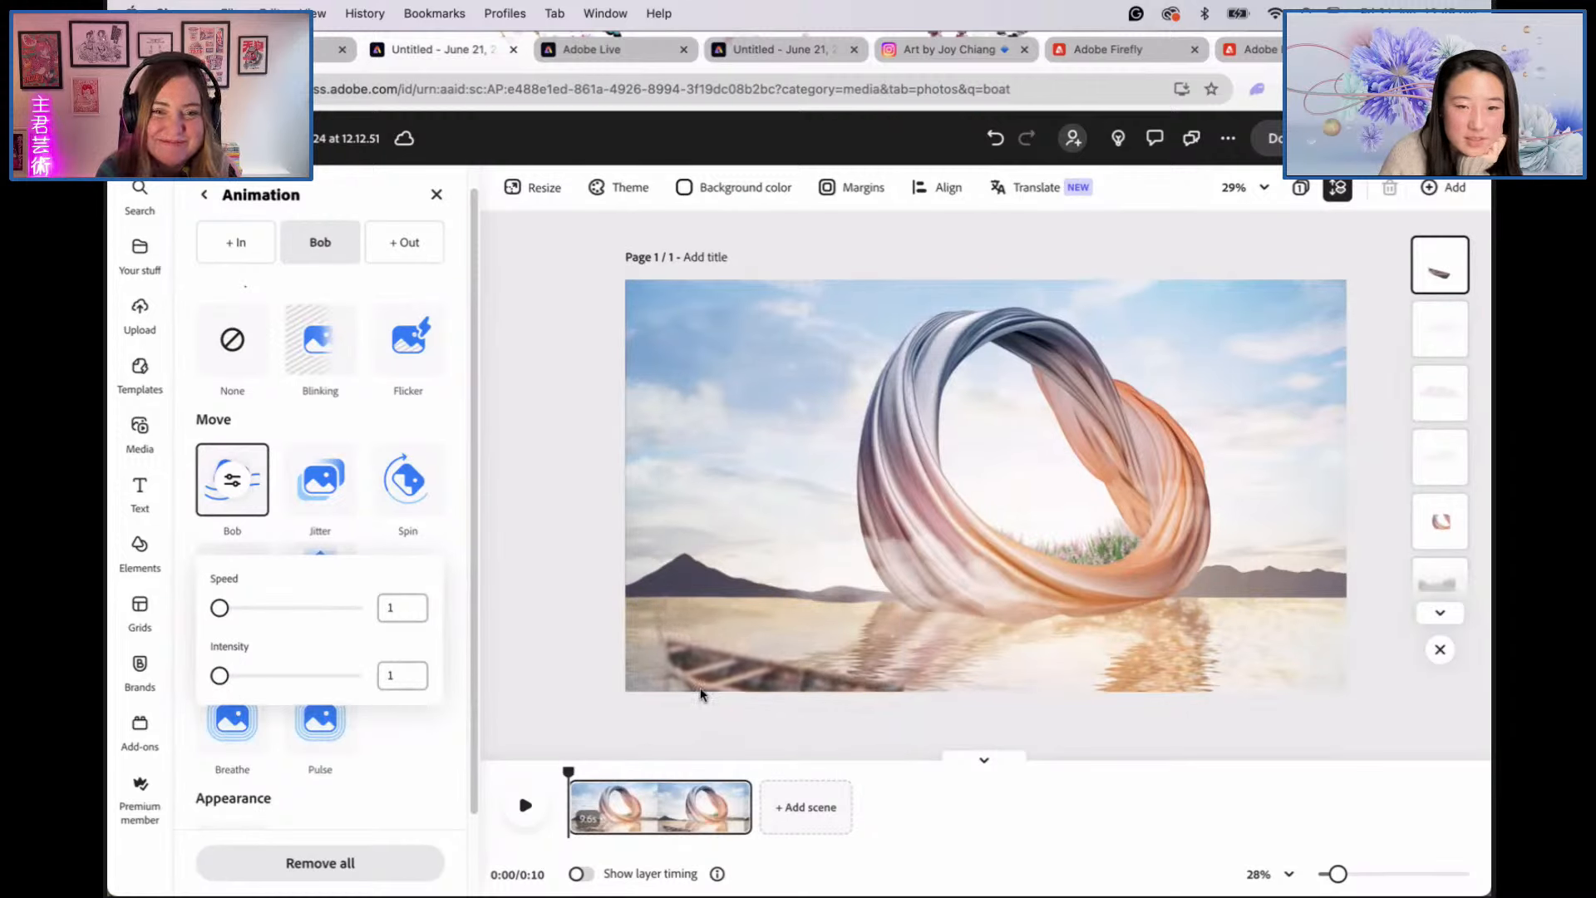
Step: Deselect the rowboat and play the first few seconds of the scene to preview its bobbing motion
{"action": "left_click", "coordinate": [570, 682]}
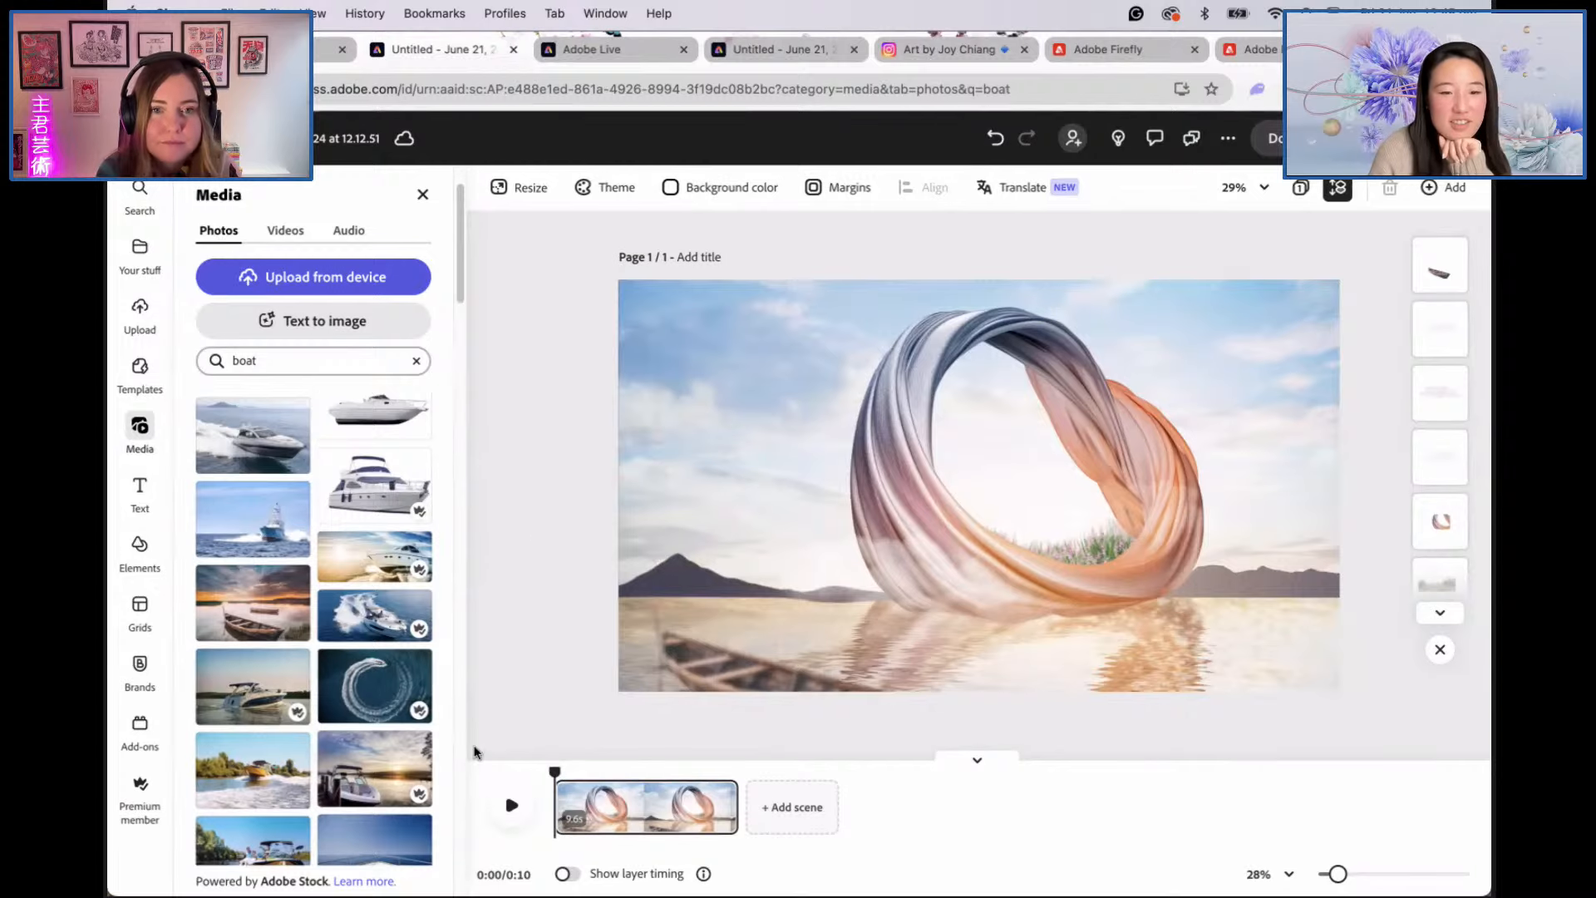
{"action": "left_click", "coordinate": [504, 811]}
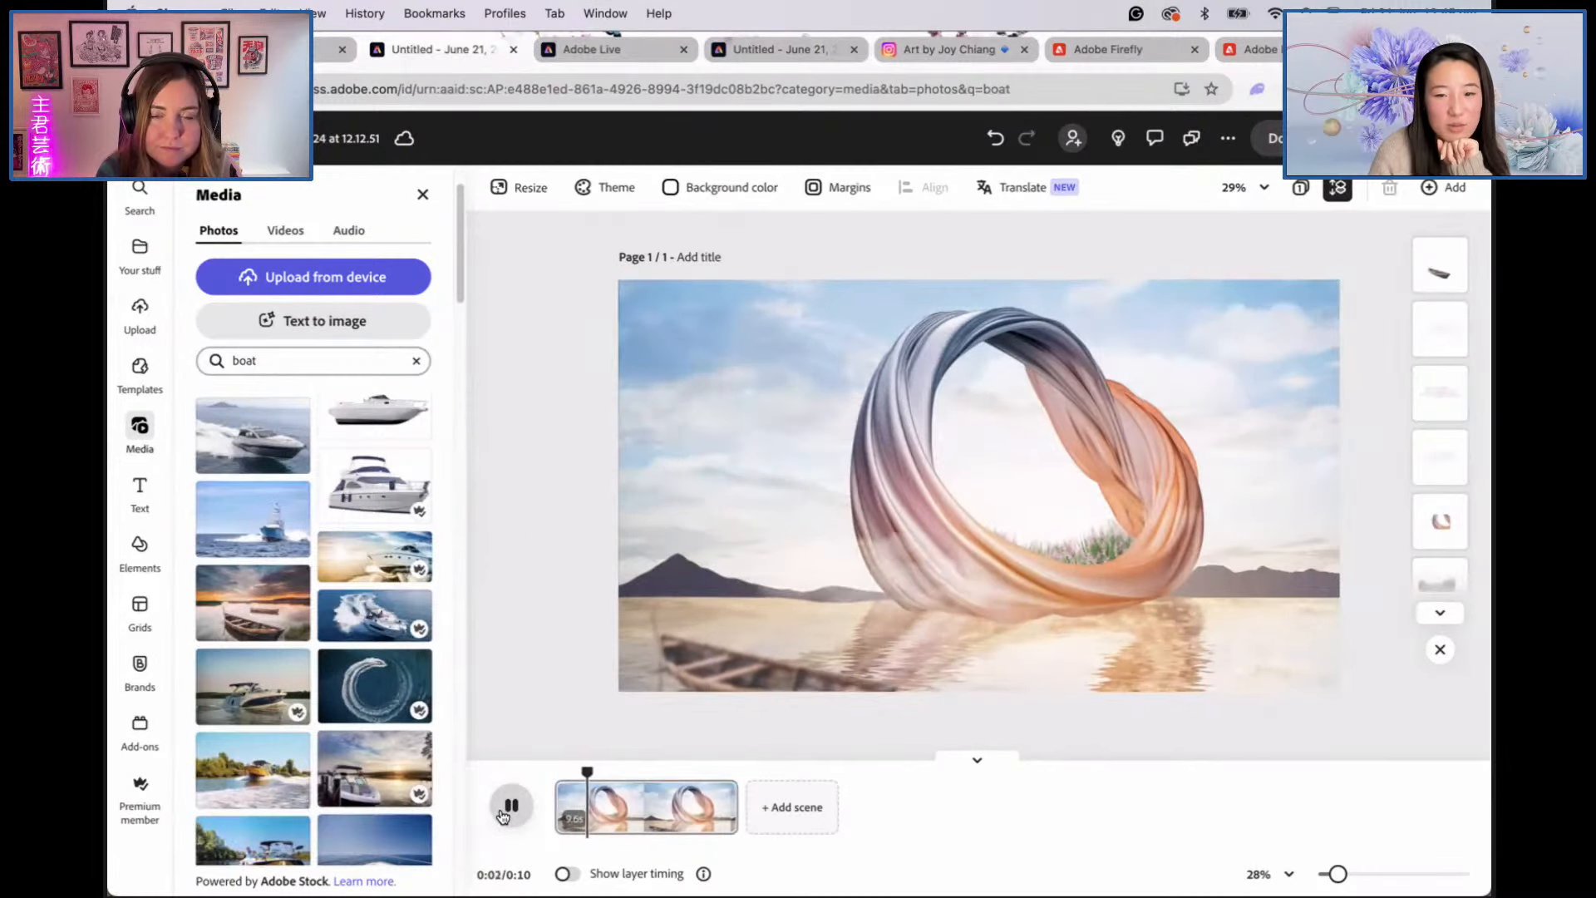
{"action": "left_click", "coordinate": [511, 806]}
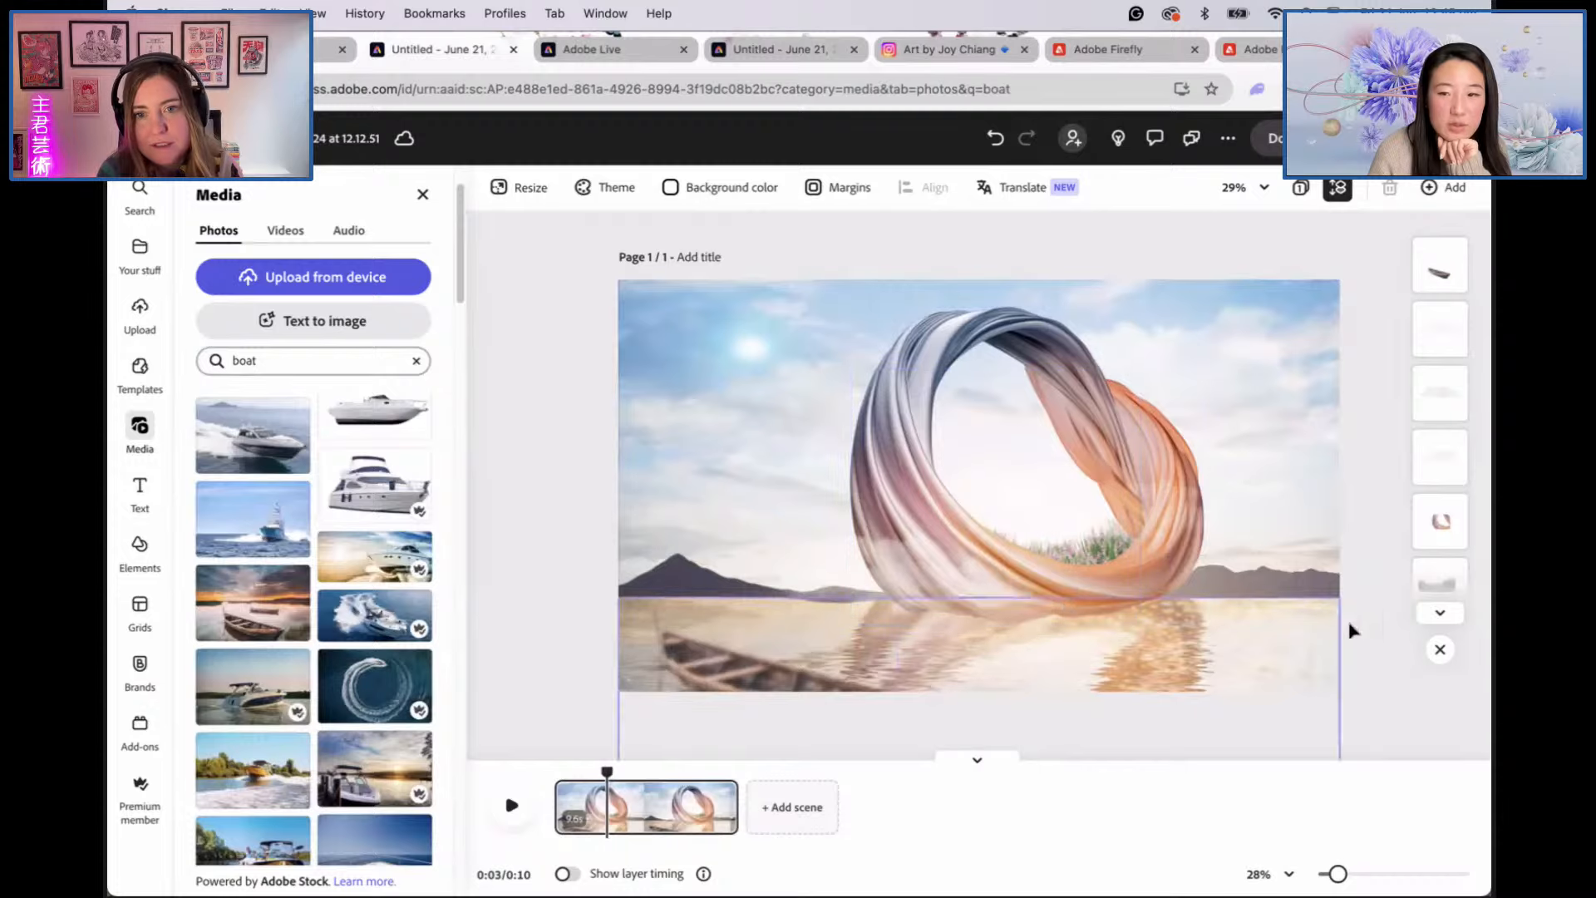
Step: Try the large fabric ring layer in front of the water, and send it to the very back of the layer stack
{"action": "scroll", "coordinate": [1441, 540], "scroll_direction": "down", "scroll_amount": 2}
{"action": "left_click", "coordinate": [1446, 481]}
{"action": "left_click_drag", "start_coordinate": [1446, 480], "coordinate": [1440, 416]}
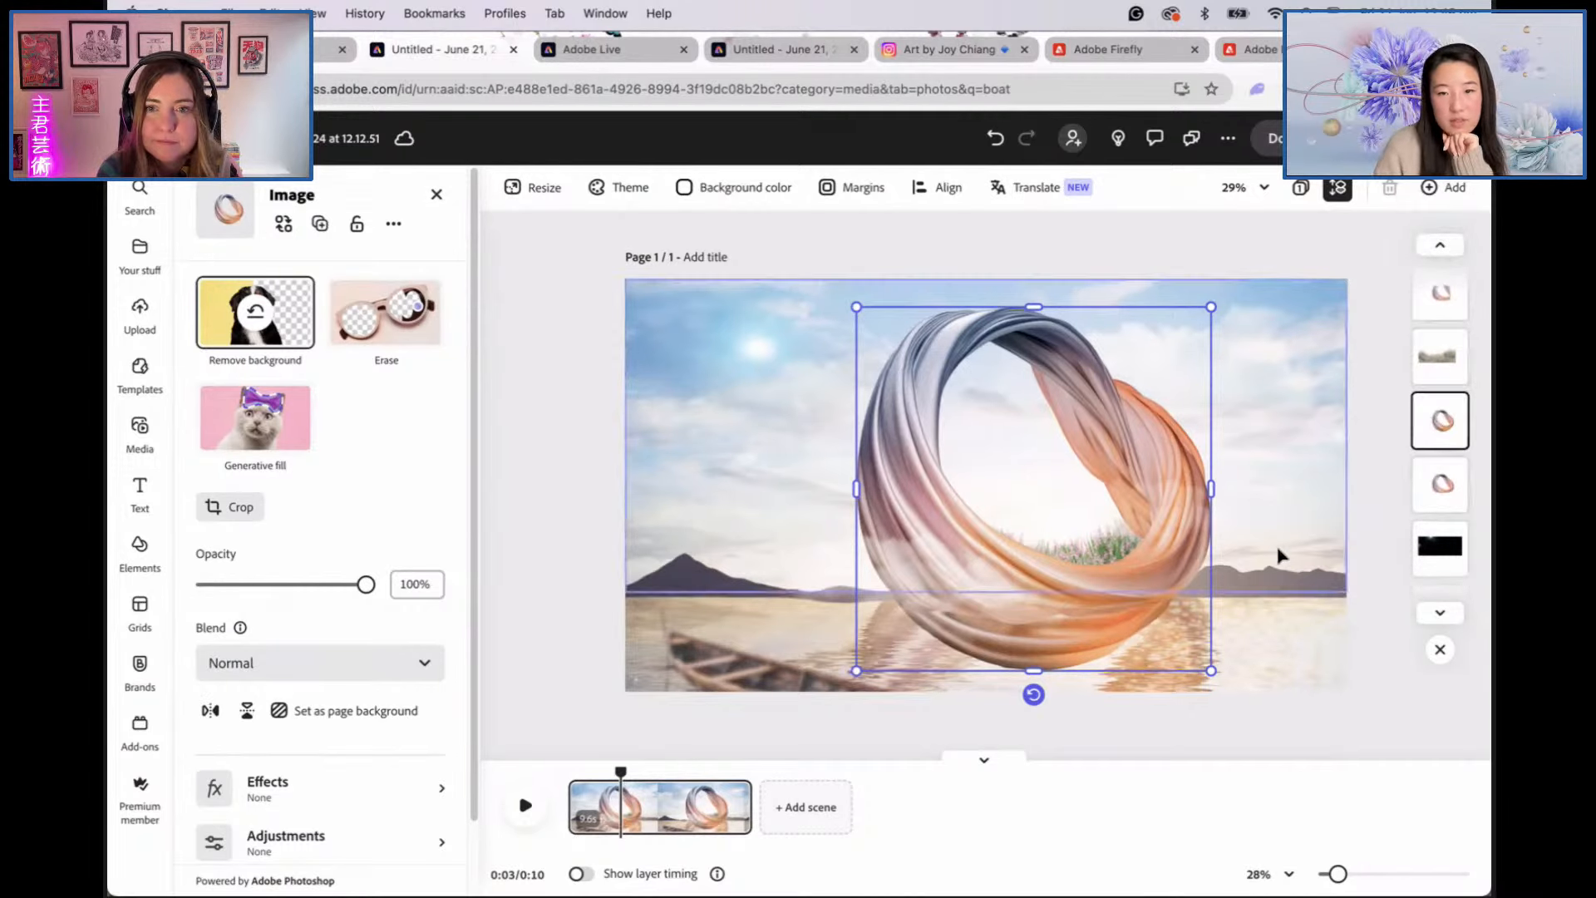
{"action": "left_click_drag", "start_coordinate": [921, 585], "coordinate": [962, 631]}
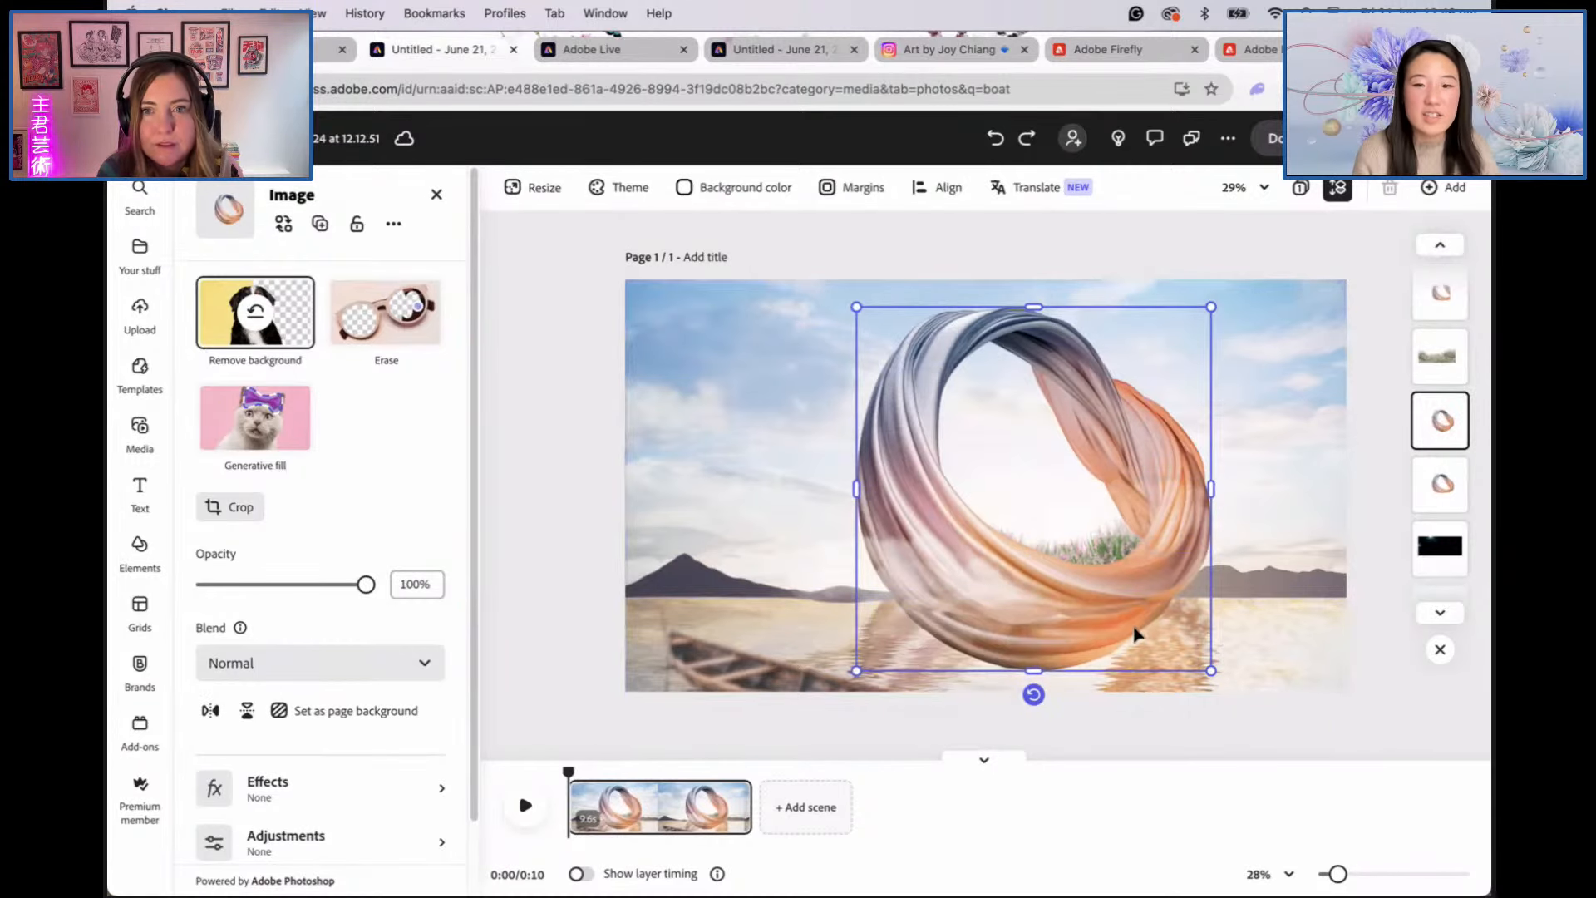
{"action": "left_click_drag", "start_coordinate": [1454, 507], "coordinate": [1455, 539]}
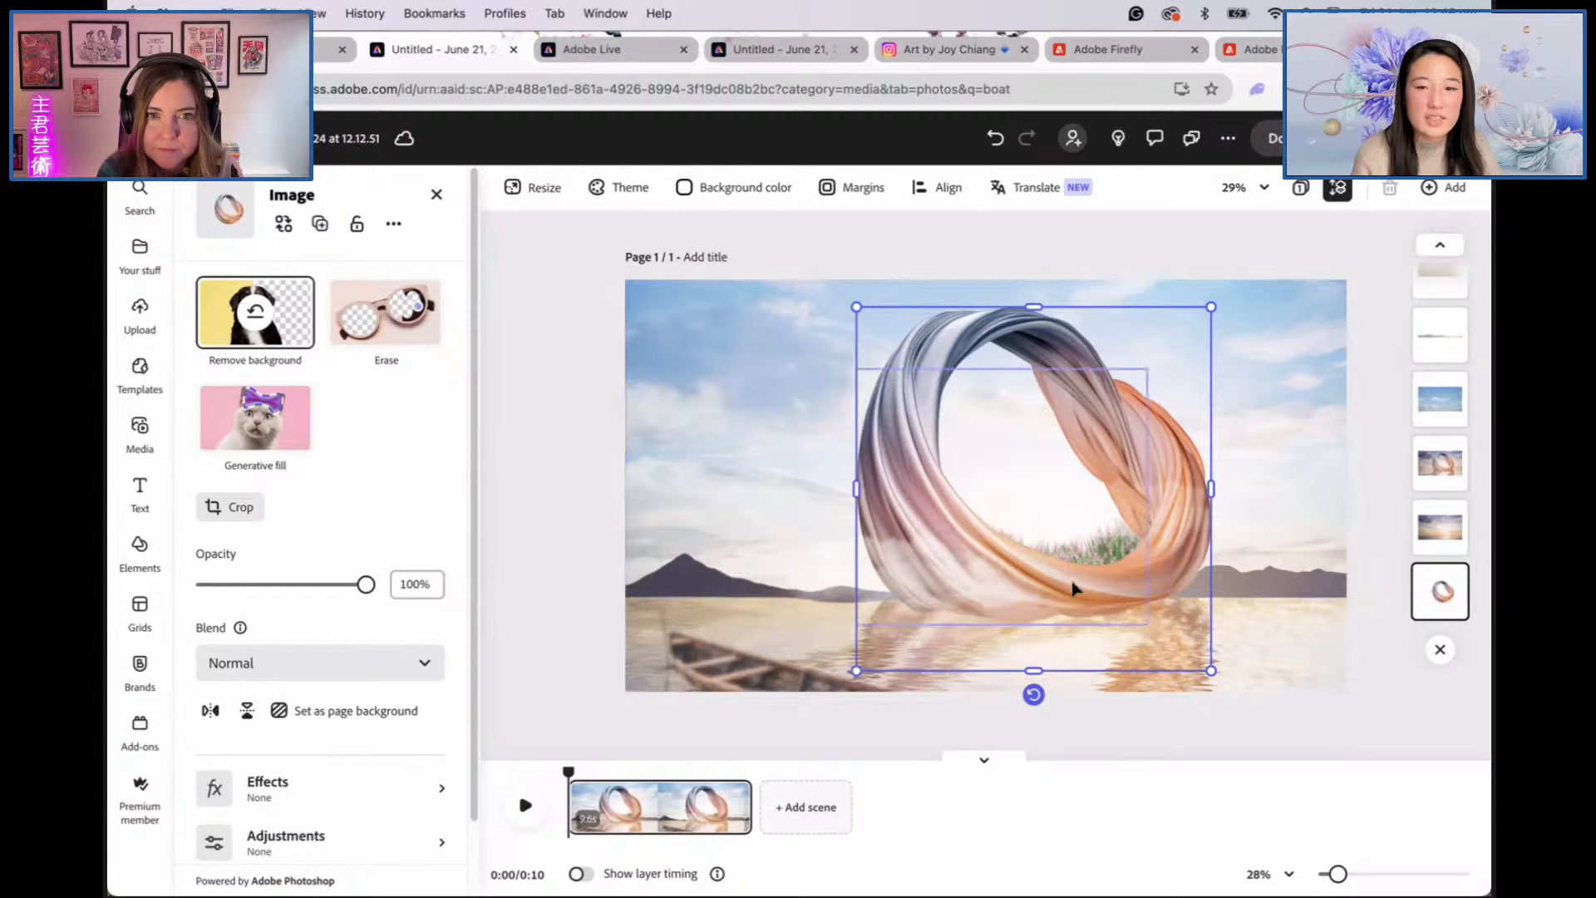
{"action": "left_click", "coordinate": [1369, 585]}
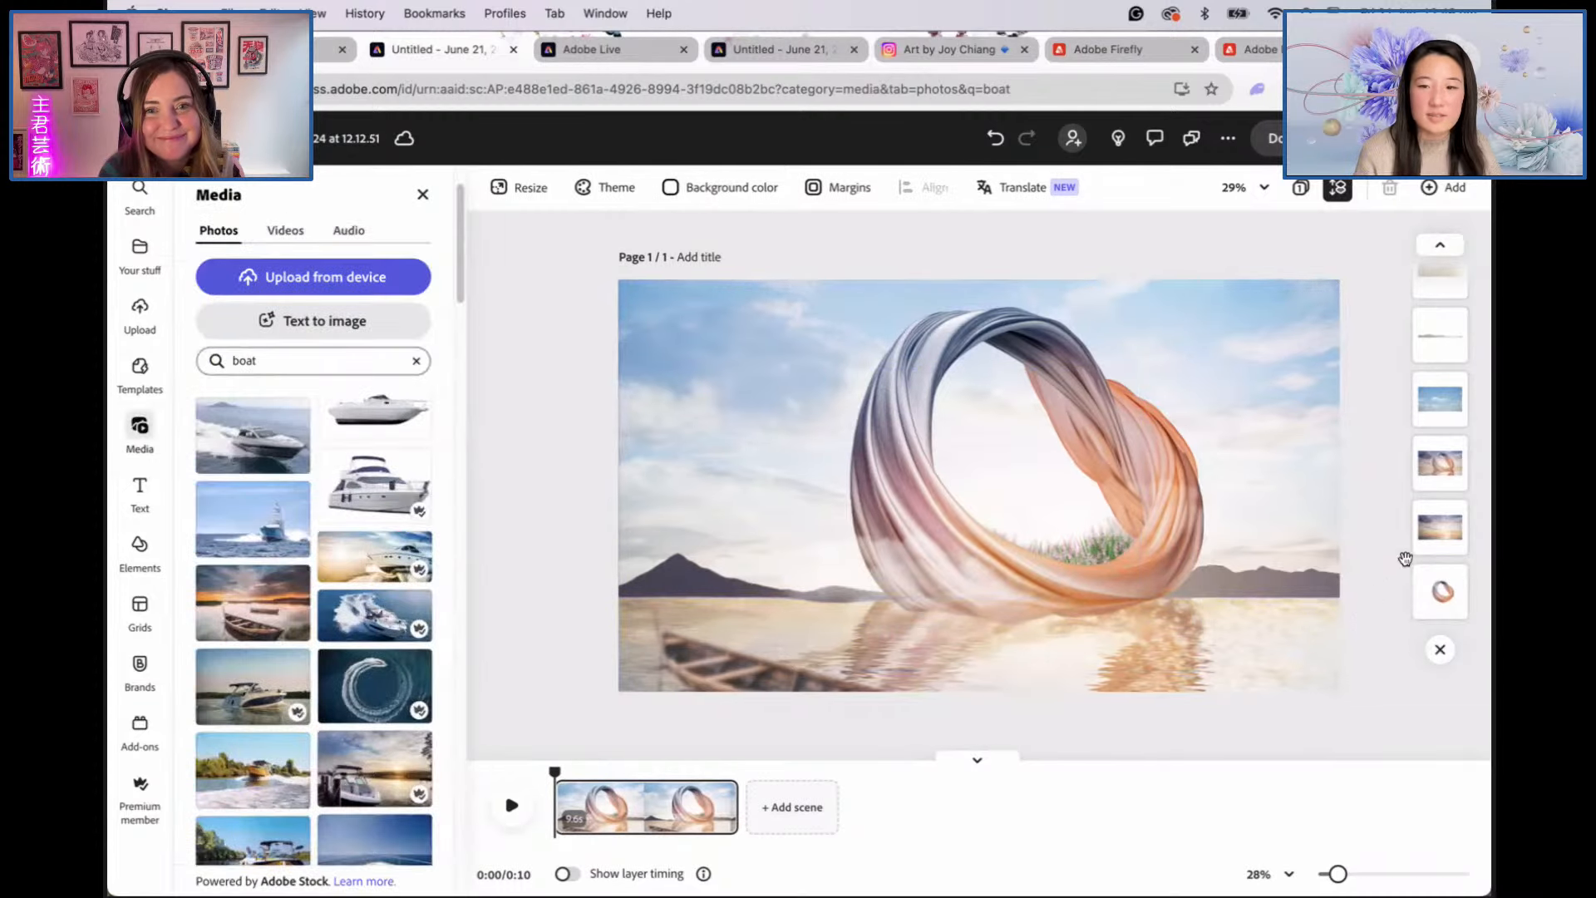
Step: In Adobe Firefly, brush over the lower-right water of the sunset seascape and generate an island with vegetation and plants there
{"action": "left_click", "coordinate": [287, 50]}
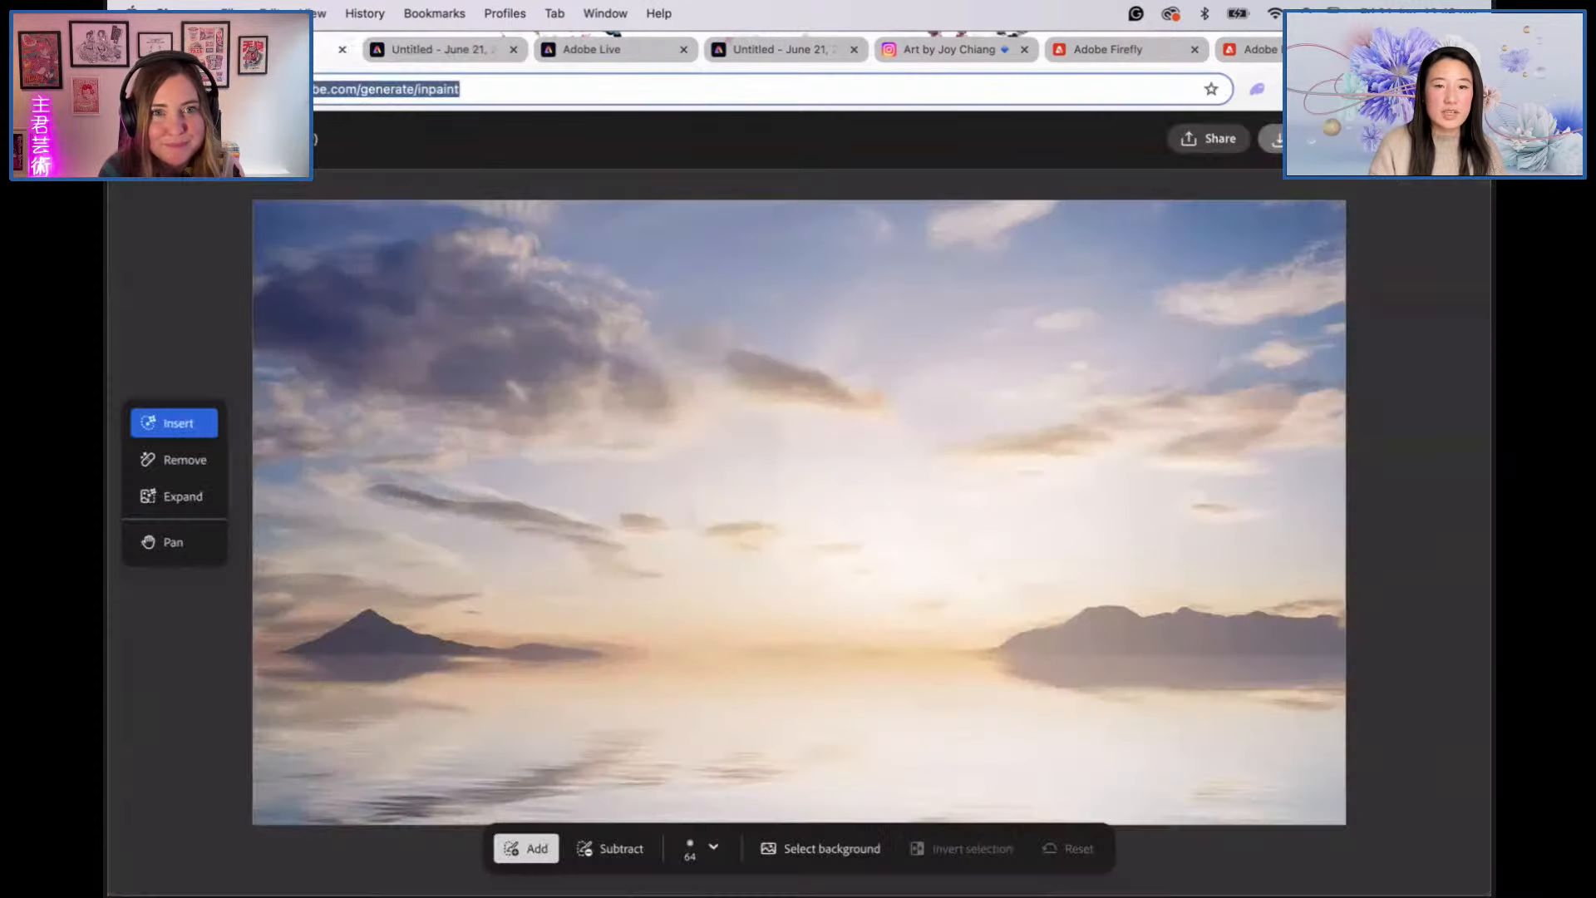
{"action": "mouse_move", "coordinate": [1272, 724]}
{"action": "left_mouse_down"}
{"action": "mouse_move", "coordinate": [831, 676]}
{"action": "mouse_move", "coordinate": [807, 734]}
{"action": "mouse_move", "coordinate": [940, 808]}
{"action": "mouse_move", "coordinate": [984, 782]}
{"action": "mouse_move", "coordinate": [822, 725]}
{"action": "mouse_move", "coordinate": [1374, 727]}
{"action": "mouse_move", "coordinate": [1268, 763]}
{"action": "mouse_move", "coordinate": [899, 735]}
{"action": "mouse_move", "coordinate": [1269, 806]}
{"action": "mouse_move", "coordinate": [1004, 804]}
{"action": "mouse_move", "coordinate": [1333, 812]}
{"action": "mouse_move", "coordinate": [918, 659]}
{"action": "mouse_move", "coordinate": [815, 695]}
{"action": "left_mouse_up"}
{"action": "left_click", "coordinate": [553, 815]}
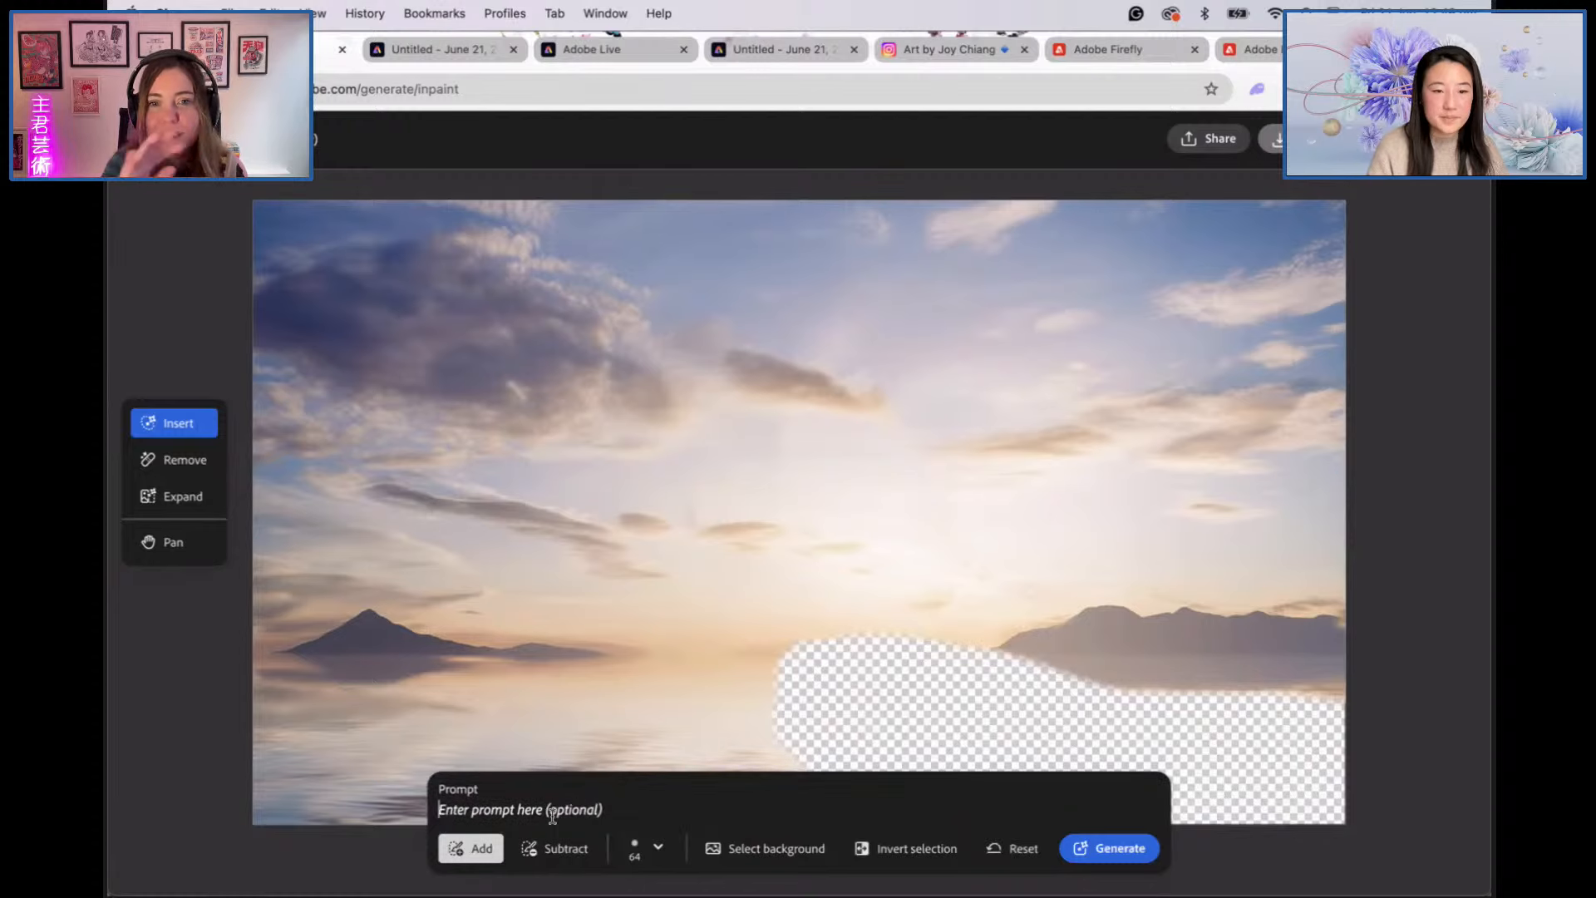
{"action": "type", "text": "island with"}
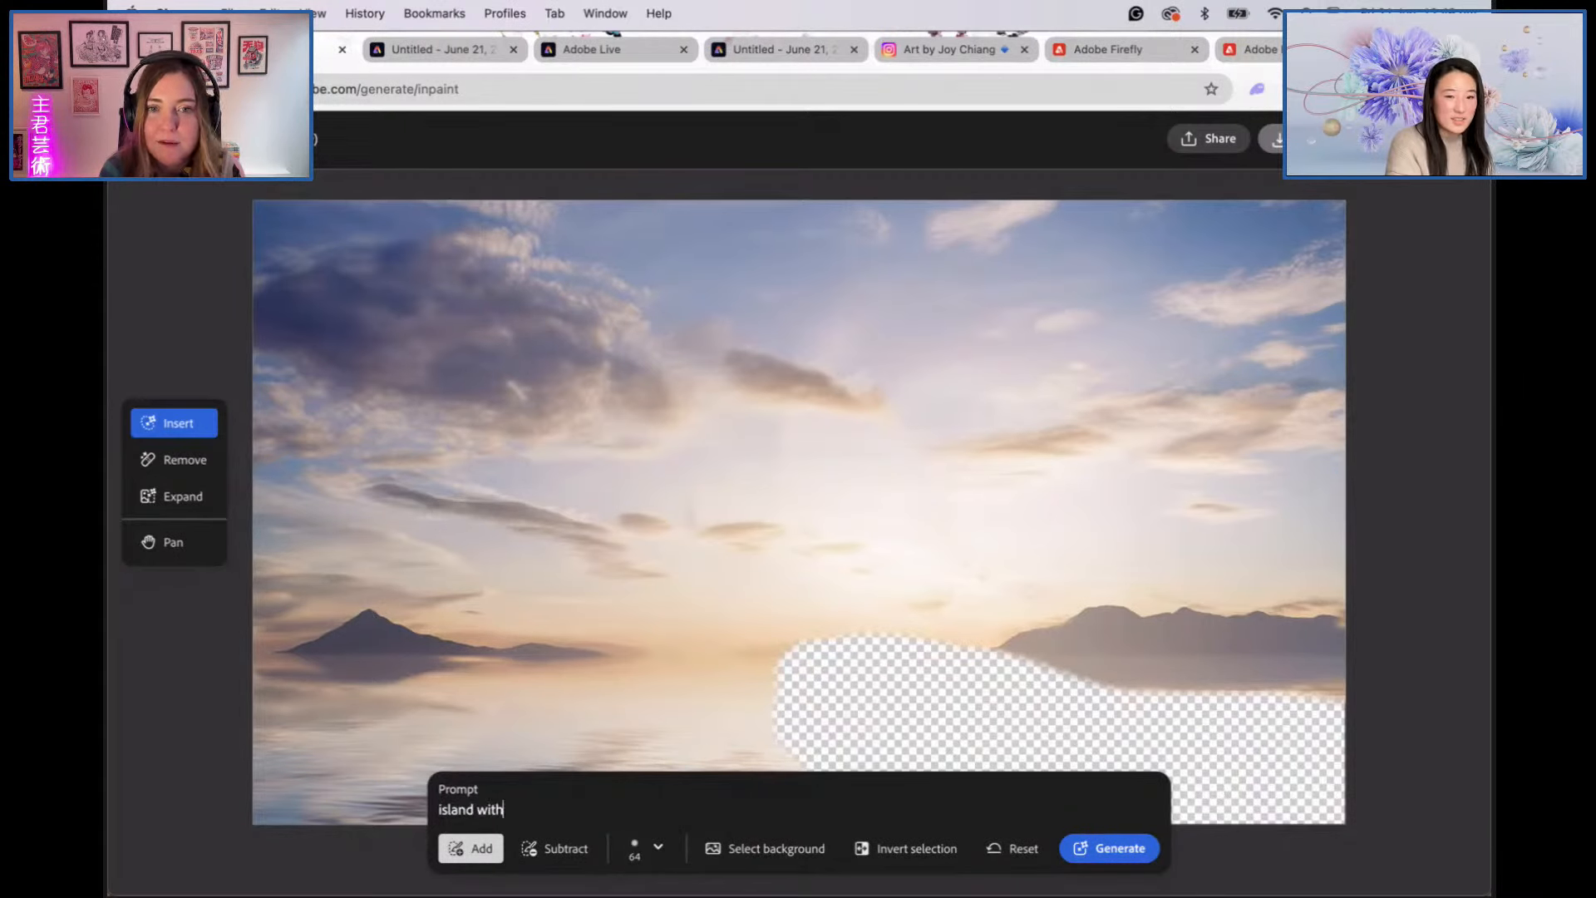
{"action": "type", "text": " vegitation "}
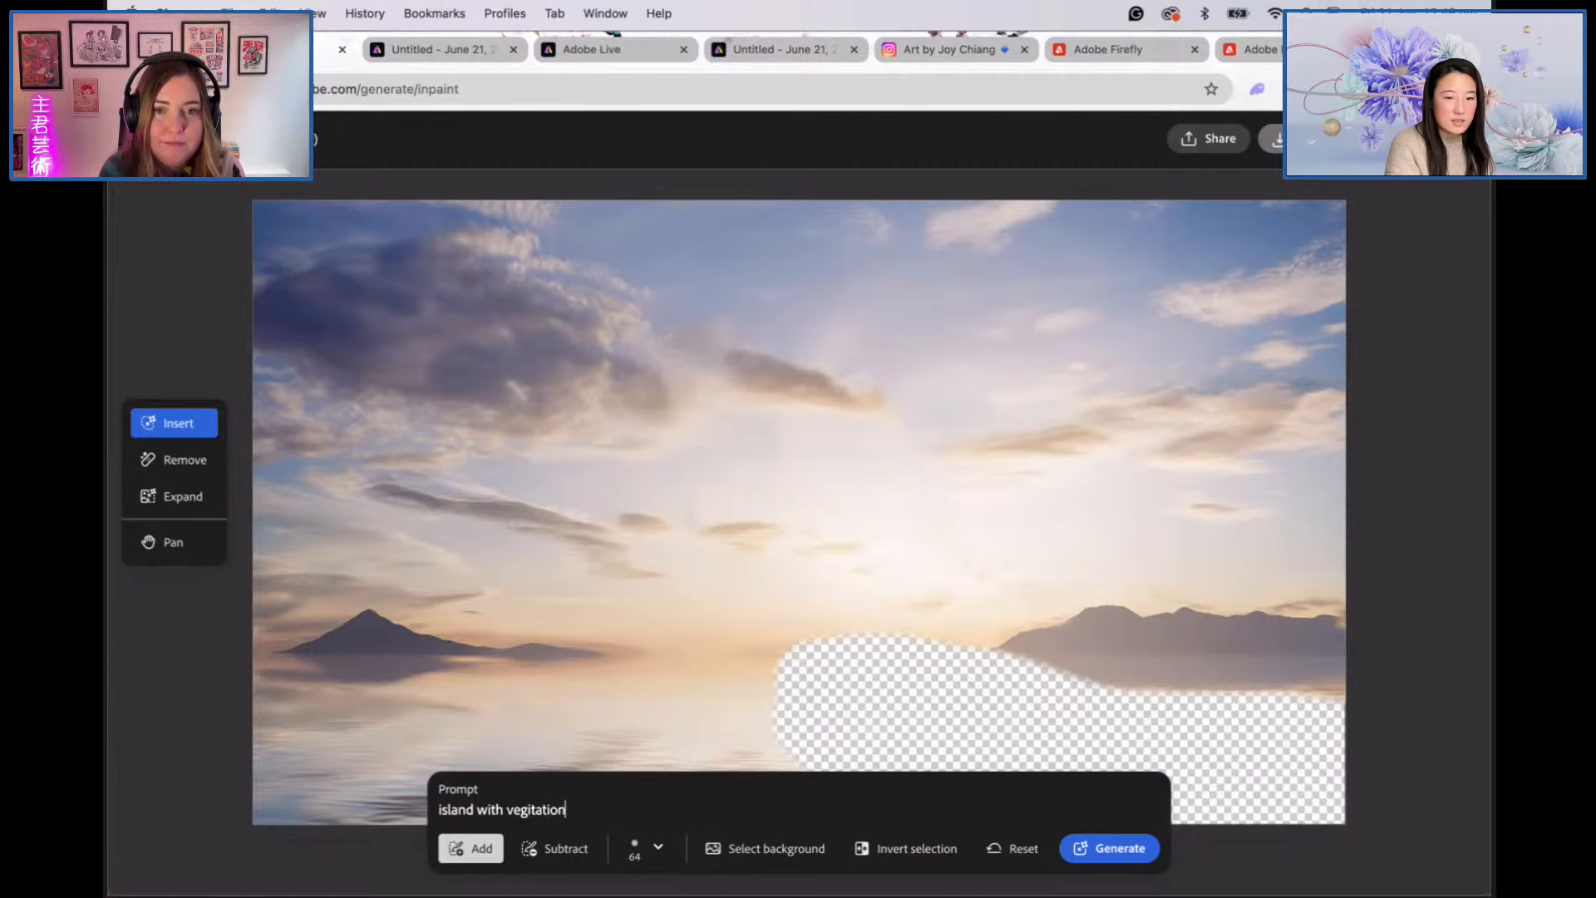
{"action": "type", "text": "ion, plants"}
{"action": "key", "text": "Return"}
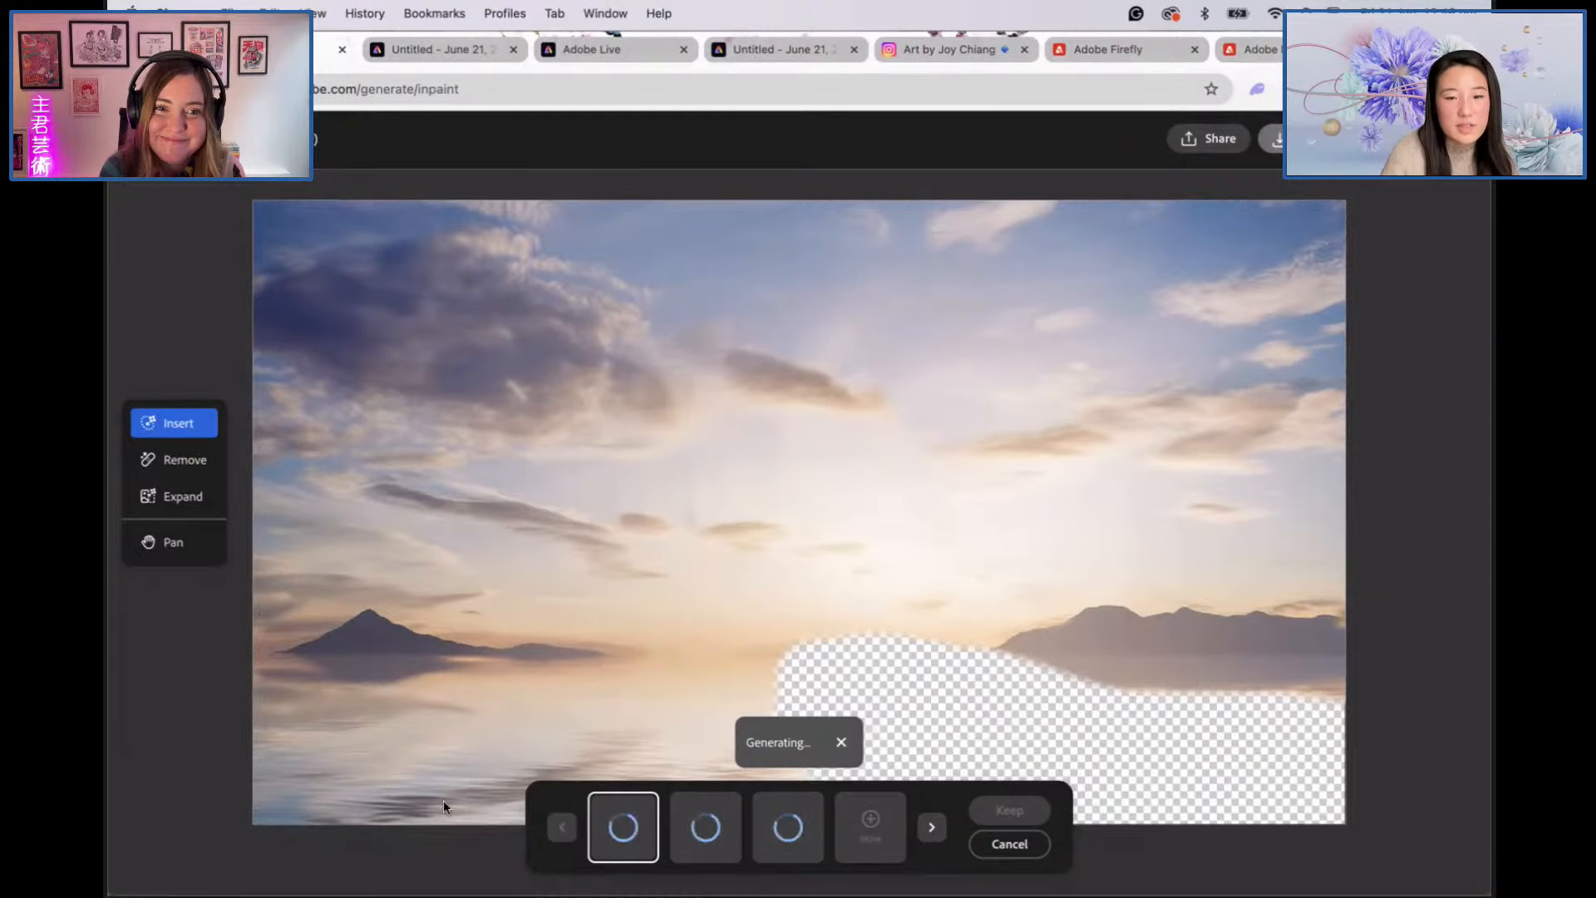
{"action": "scroll", "coordinate": [532, 512], "scroll_direction": "down", "scroll_amount": 2}
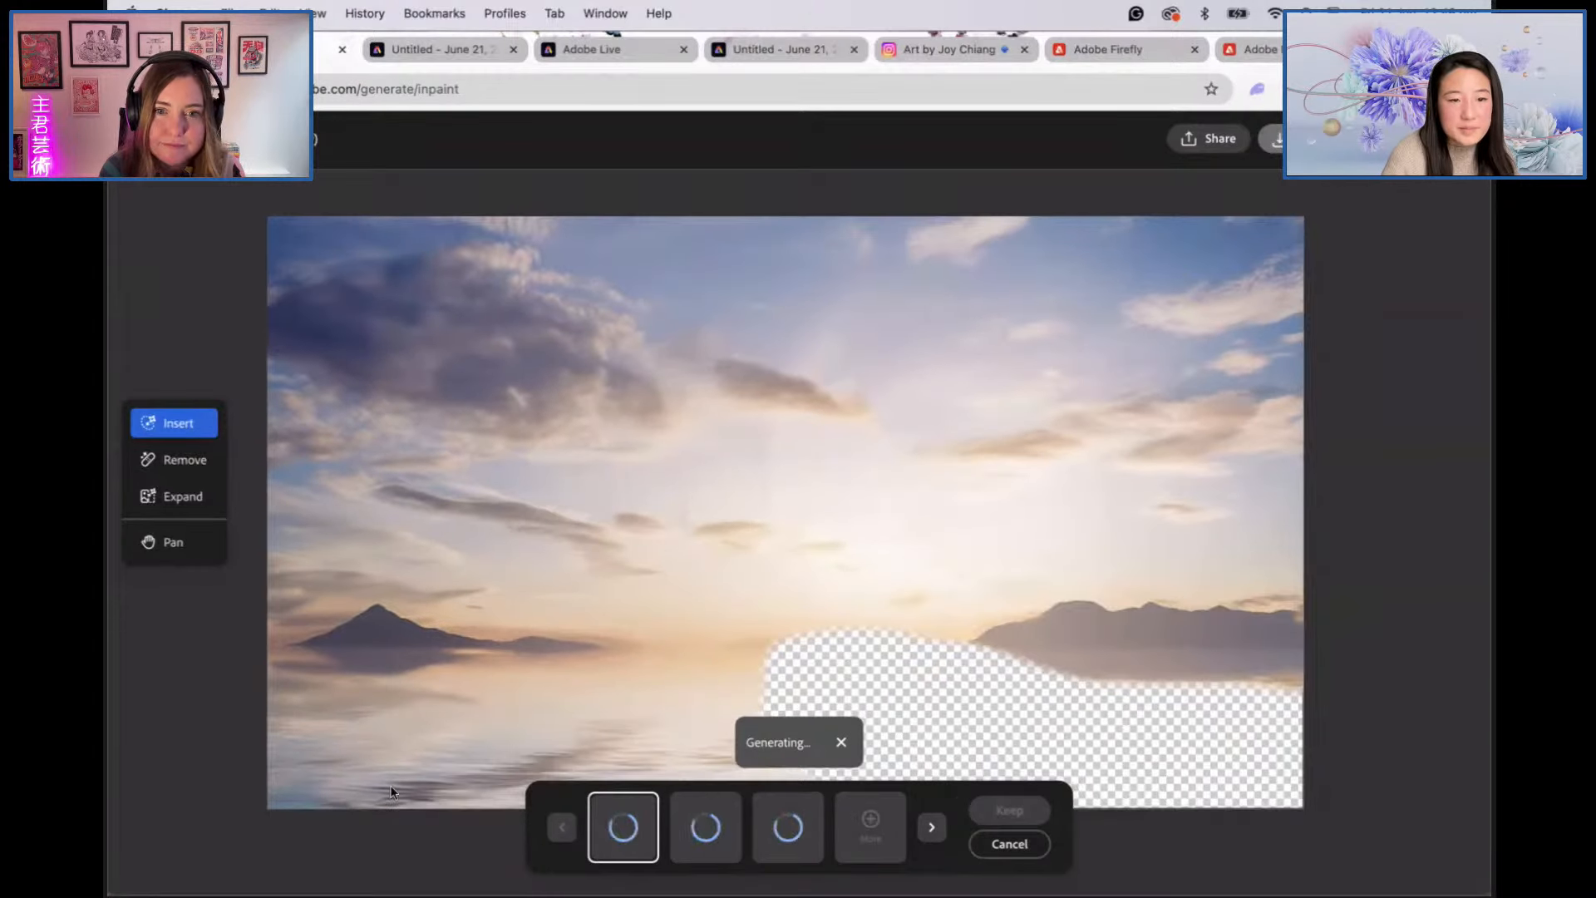
{"action": "scroll", "coordinate": [391, 790], "scroll_direction": "down", "scroll_amount": 5}
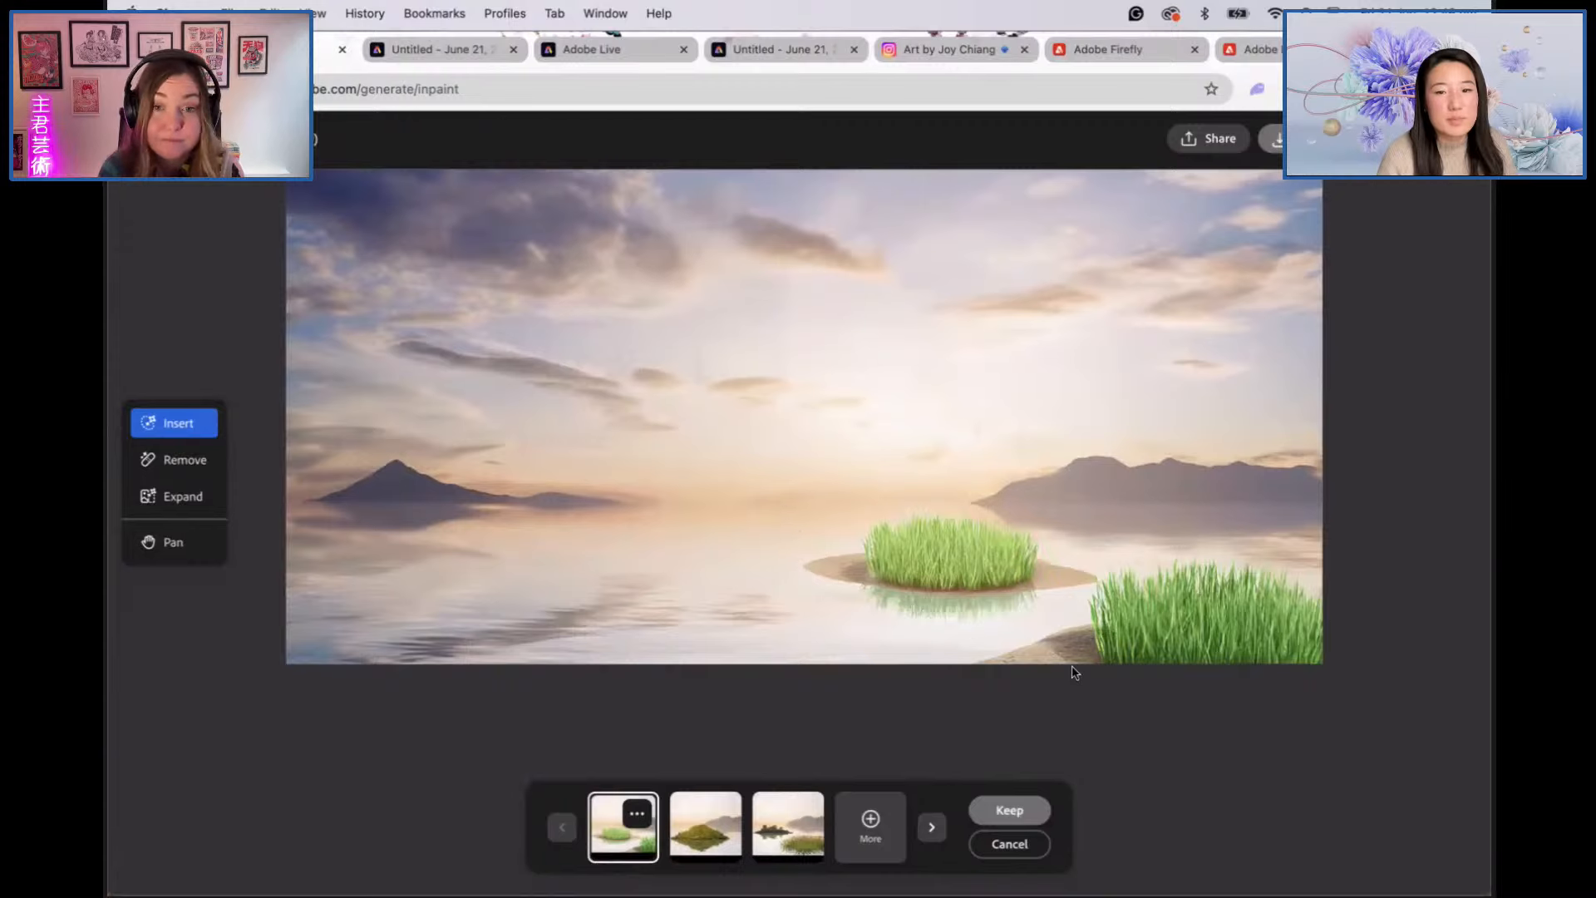
Step: Compare the generated island variations, generate another batch and look through those results too
{"action": "left_click", "coordinate": [712, 828]}
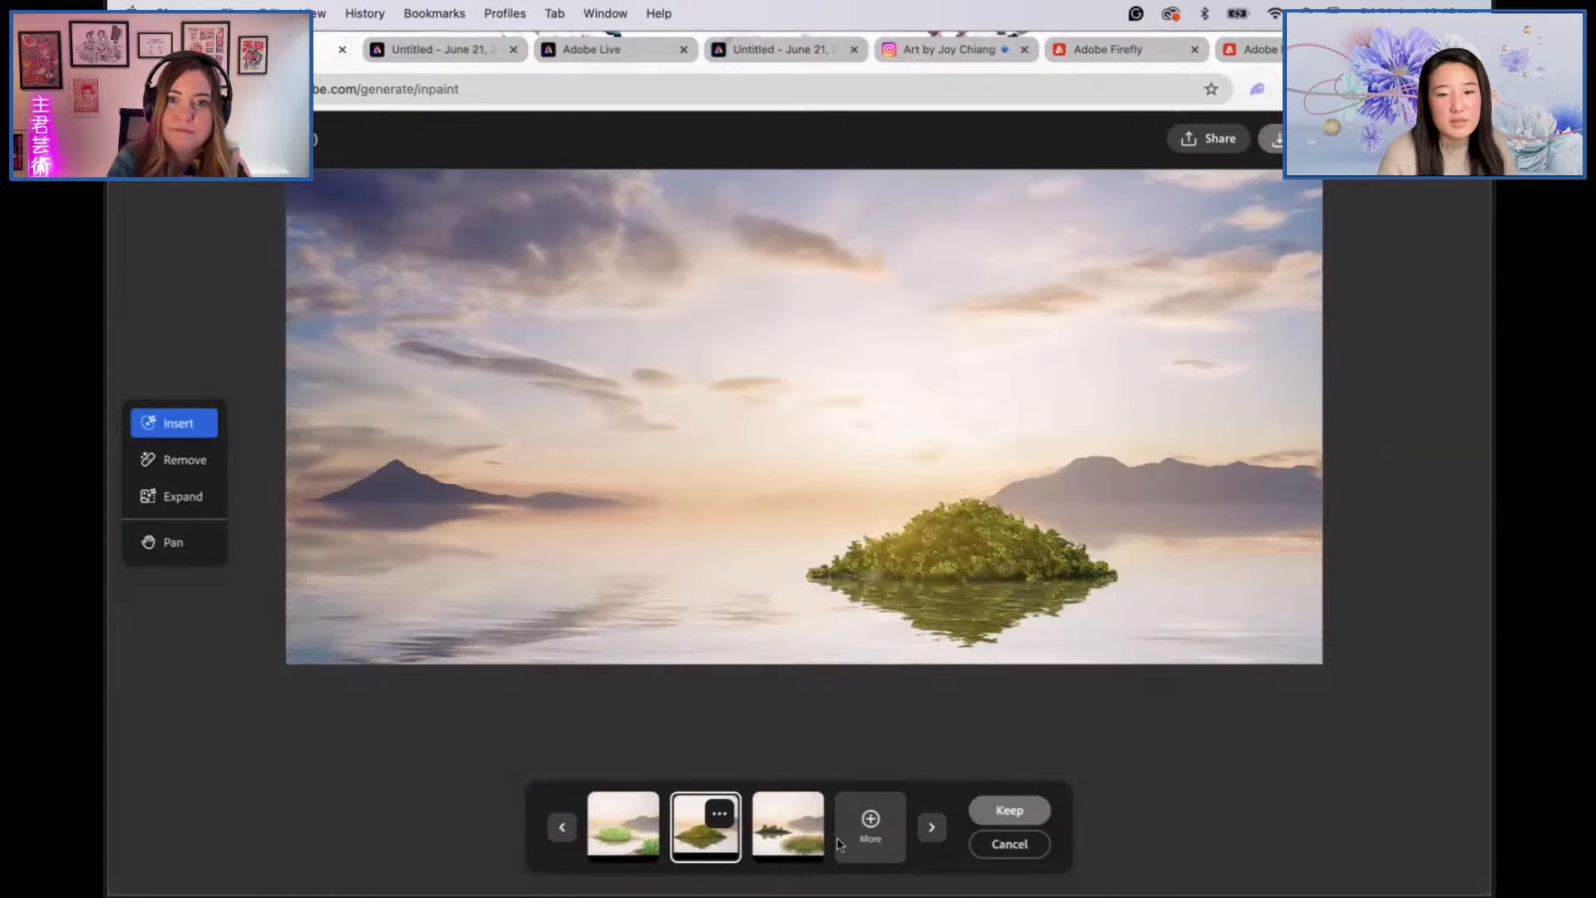
{"action": "left_click", "coordinate": [788, 842]}
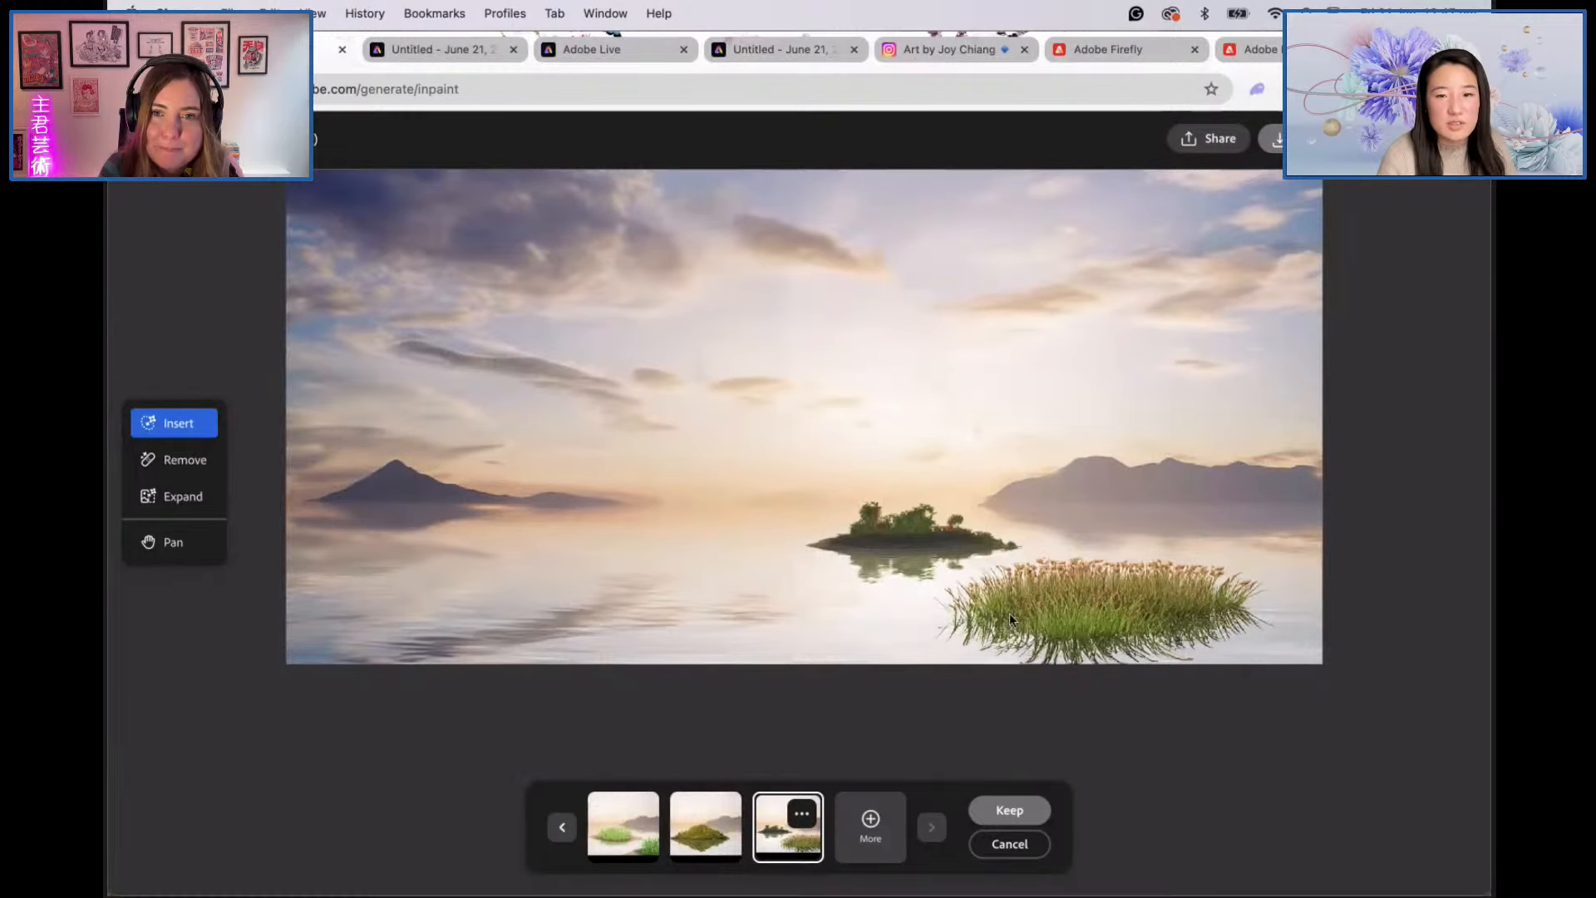
{"action": "left_click", "coordinate": [875, 821]}
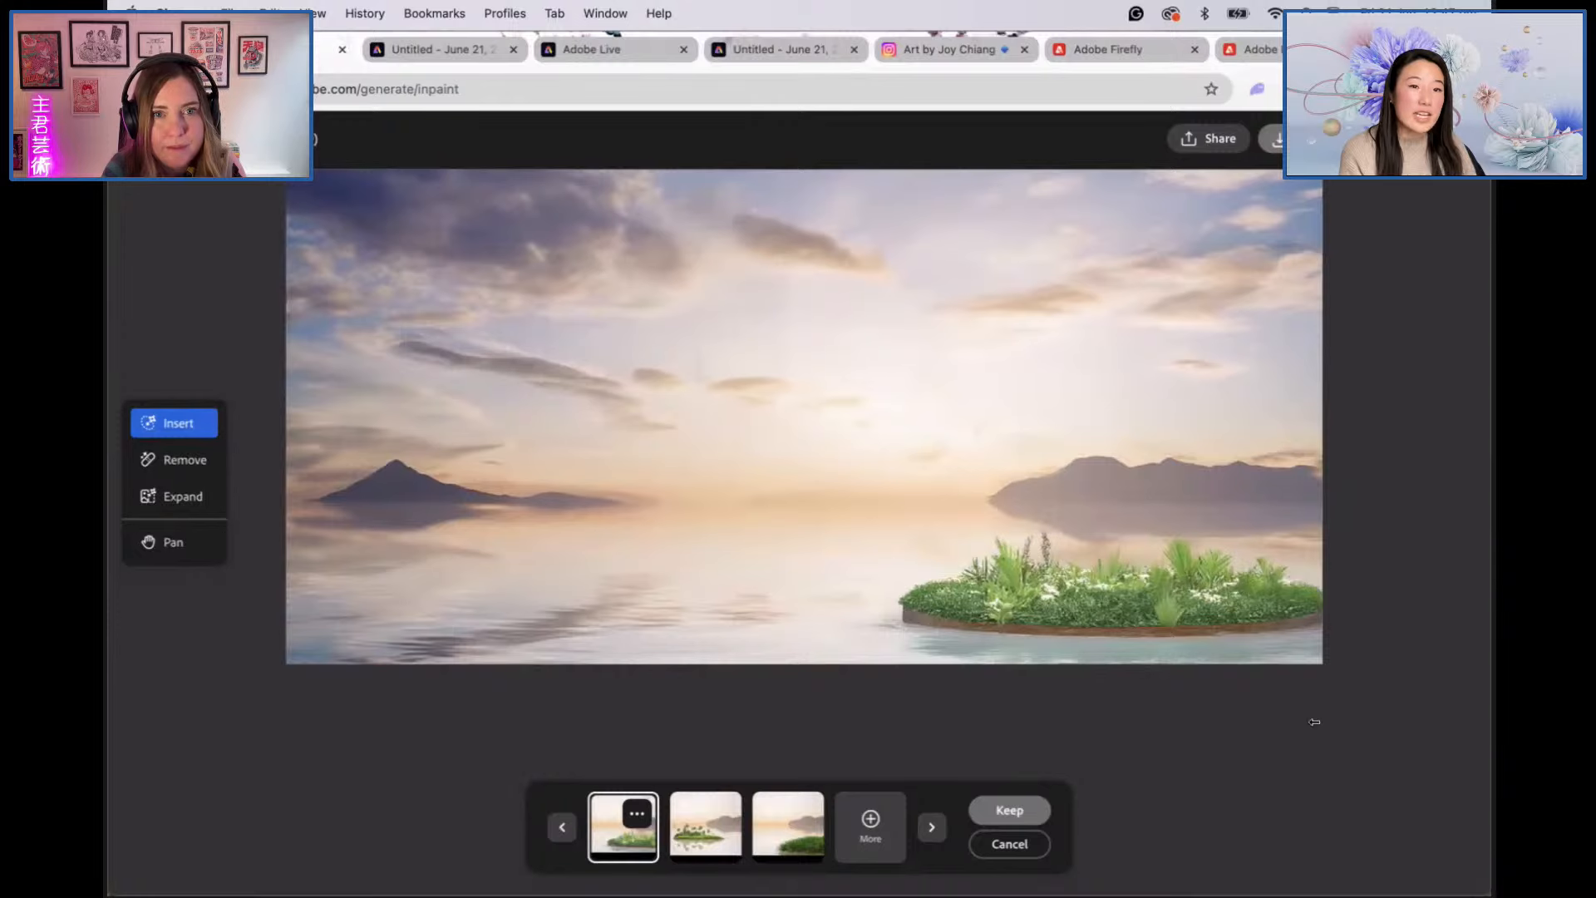
{"action": "left_click", "coordinate": [716, 835]}
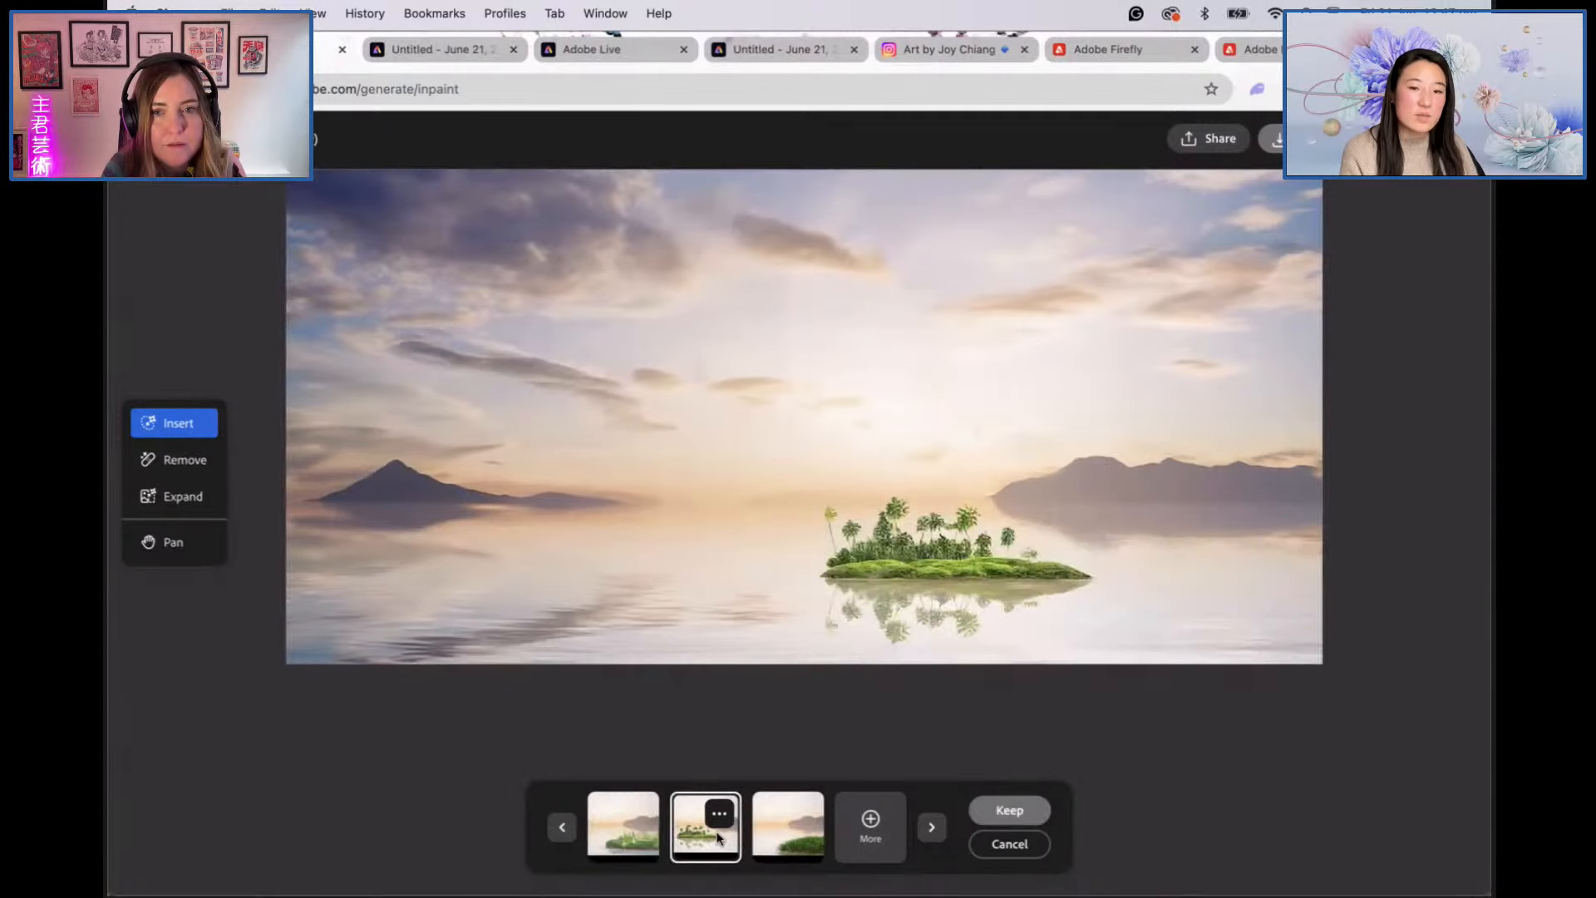
{"action": "left_click", "coordinate": [758, 850]}
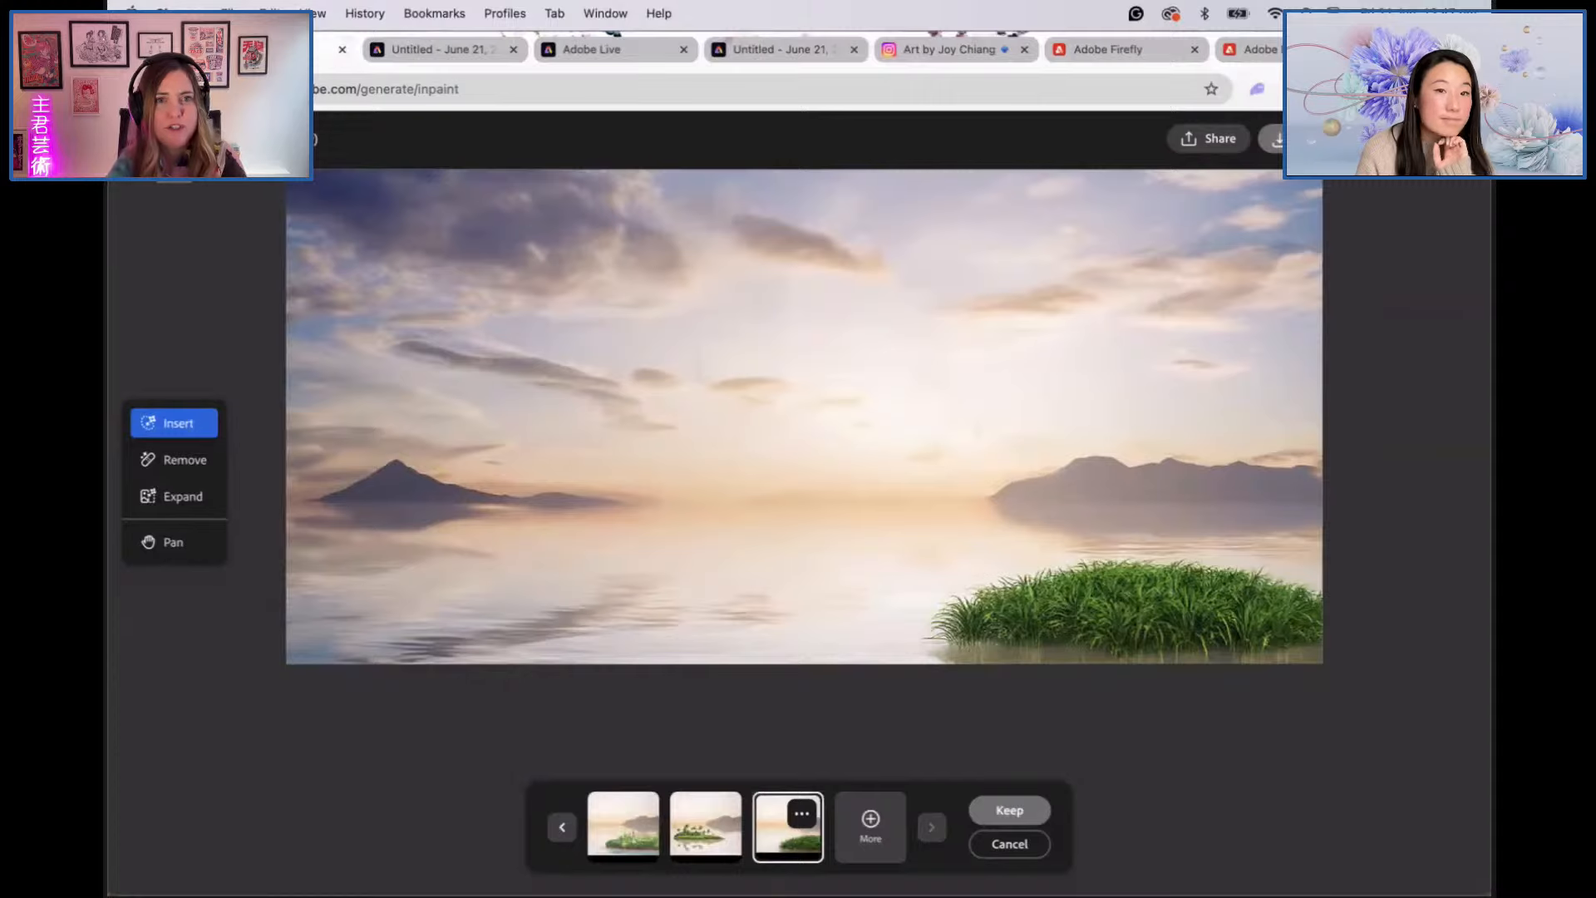
Step: Return to the Firefly home page, replace the sample prompt with "futuristic cityscape" and generate images from it
{"action": "left_click", "coordinate": [129, 89]}
{"action": "left_click", "coordinate": [943, 90]}
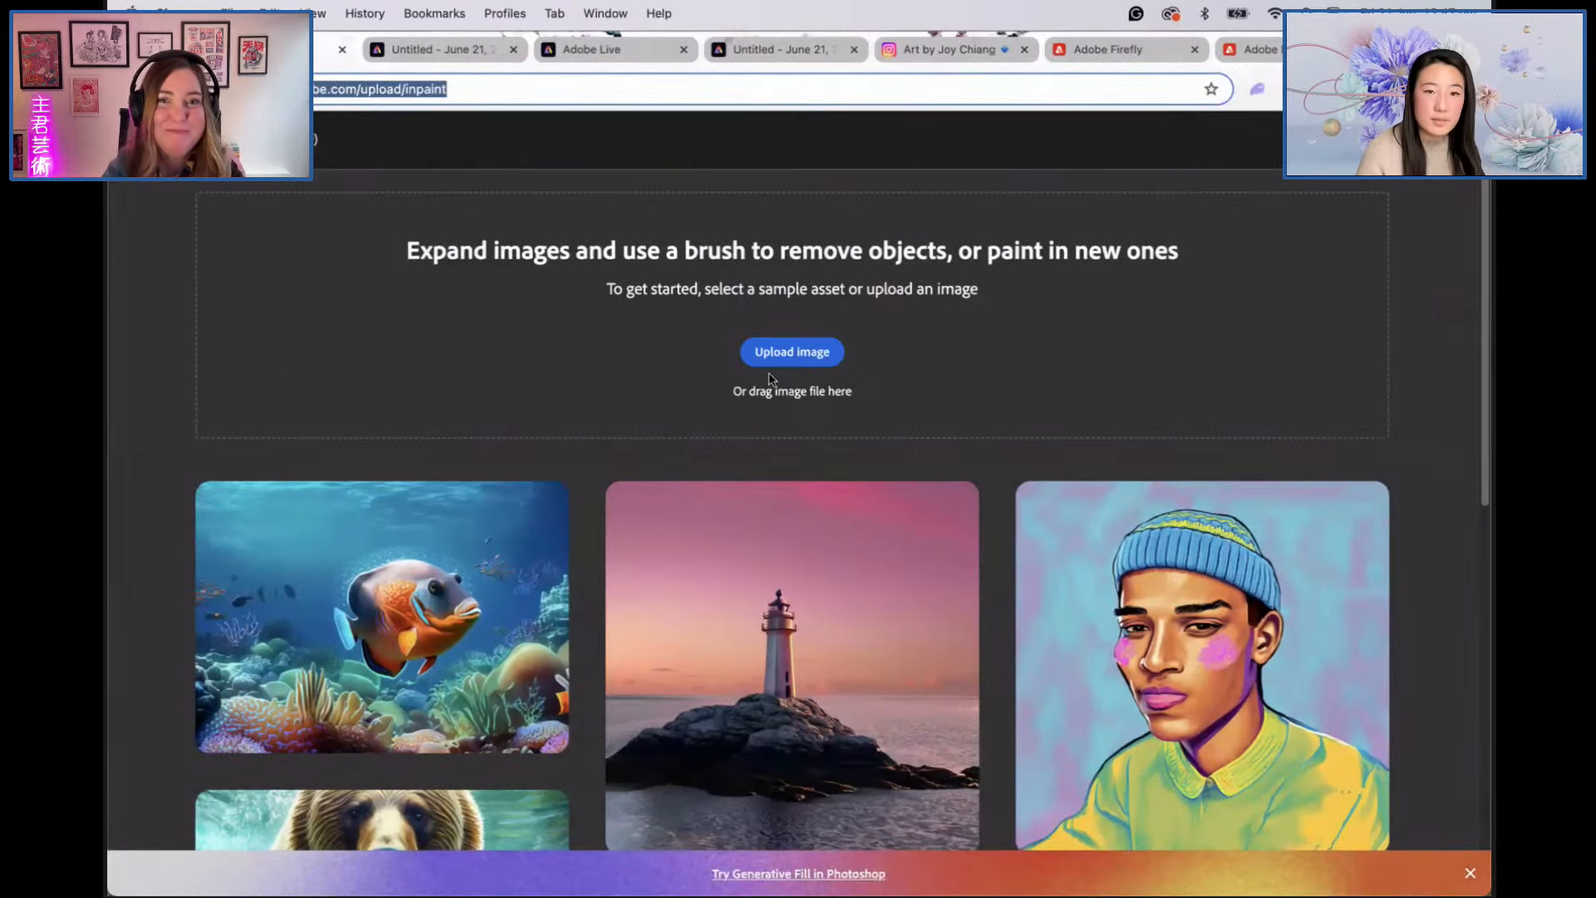
{"action": "left_click", "coordinate": [129, 88]}
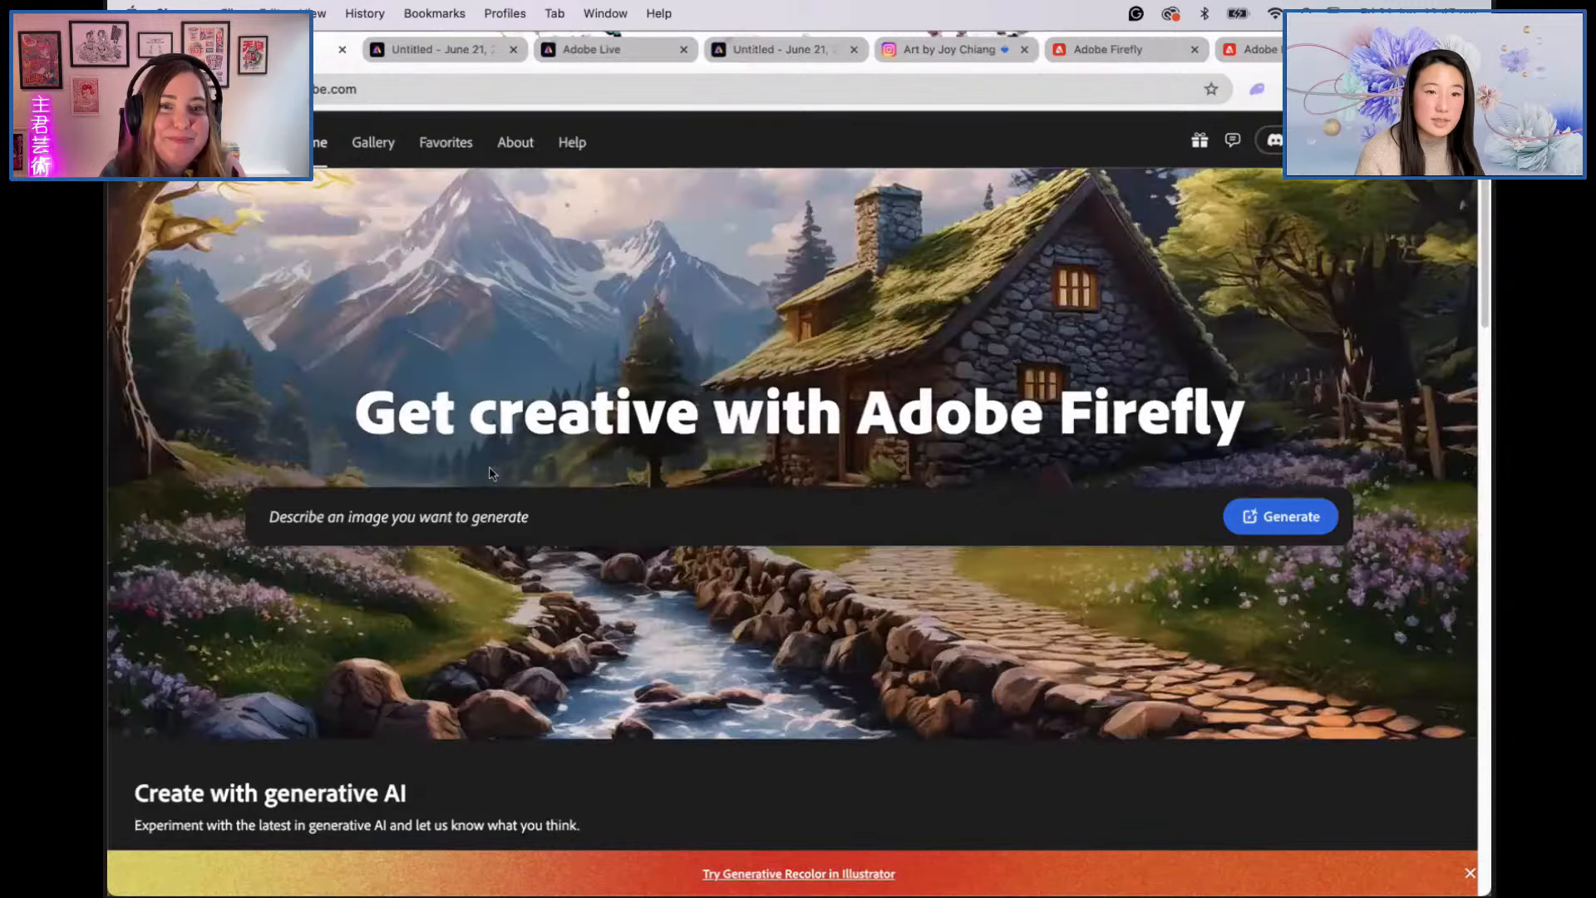
{"action": "left_click", "coordinate": [593, 514]}
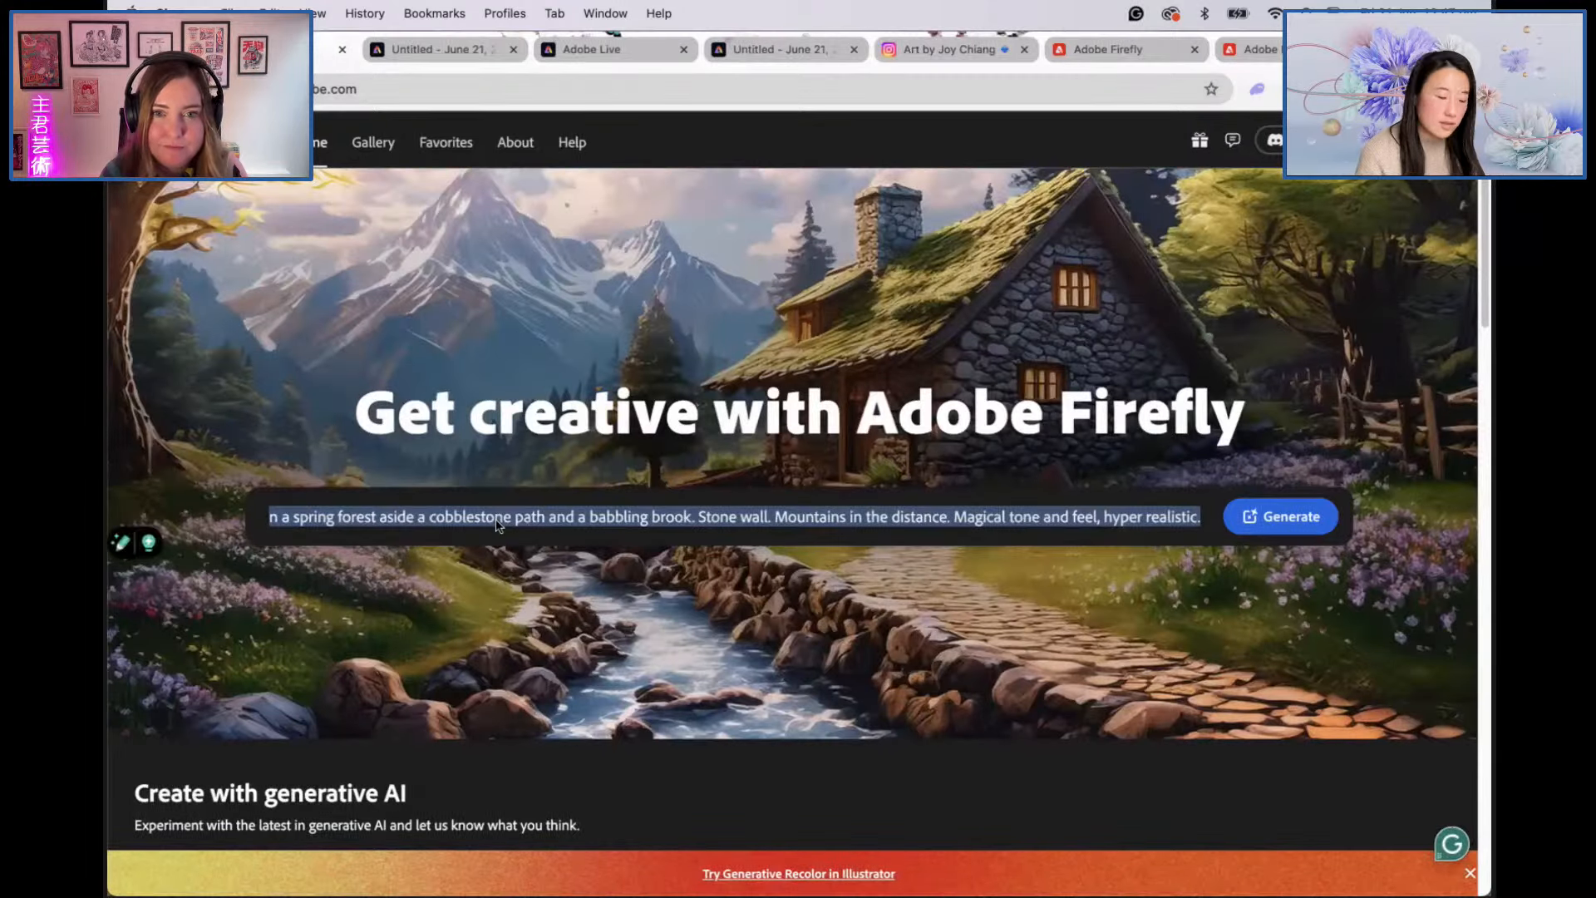
{"action": "key", "text": "BackSpace"}
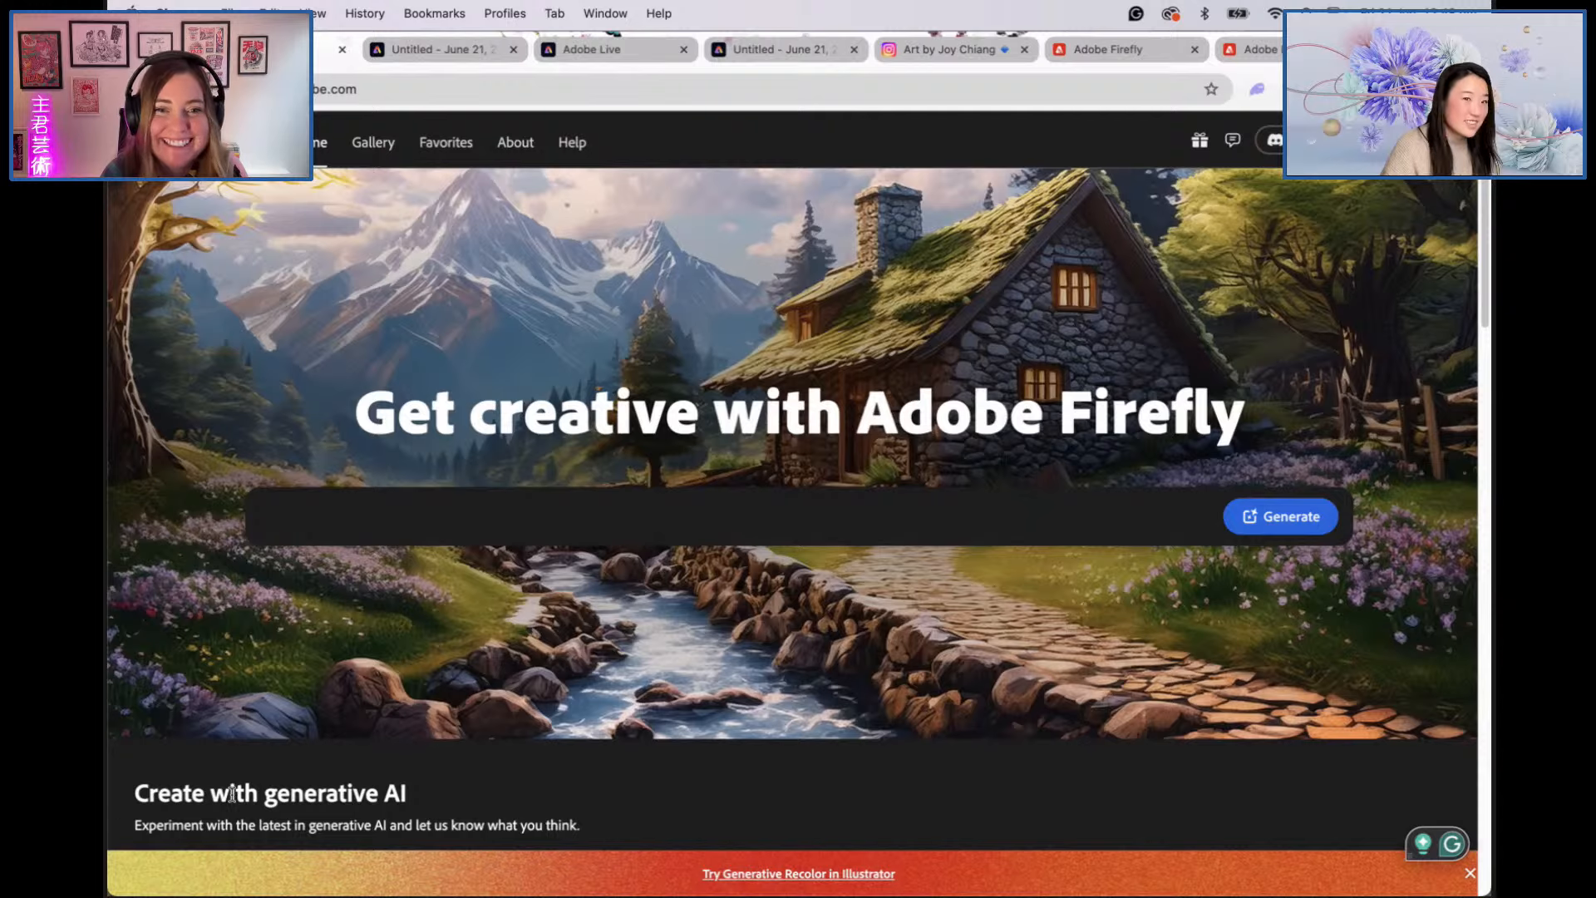
{"action": "type", "text": "futuristic ci"}
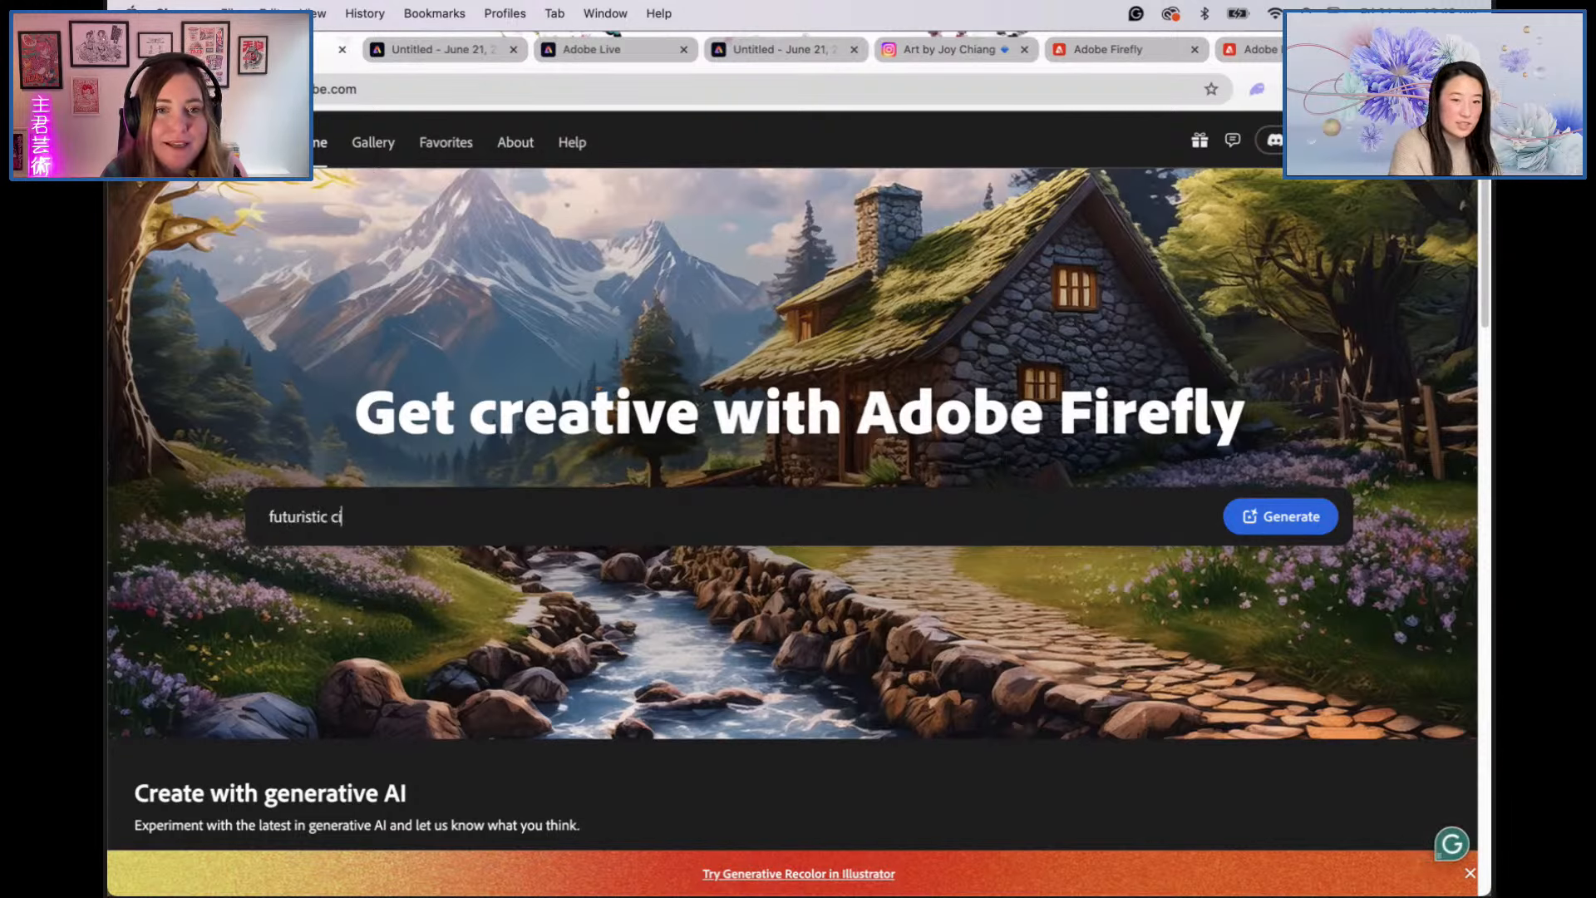
{"action": "type", "text": "tyscape"}
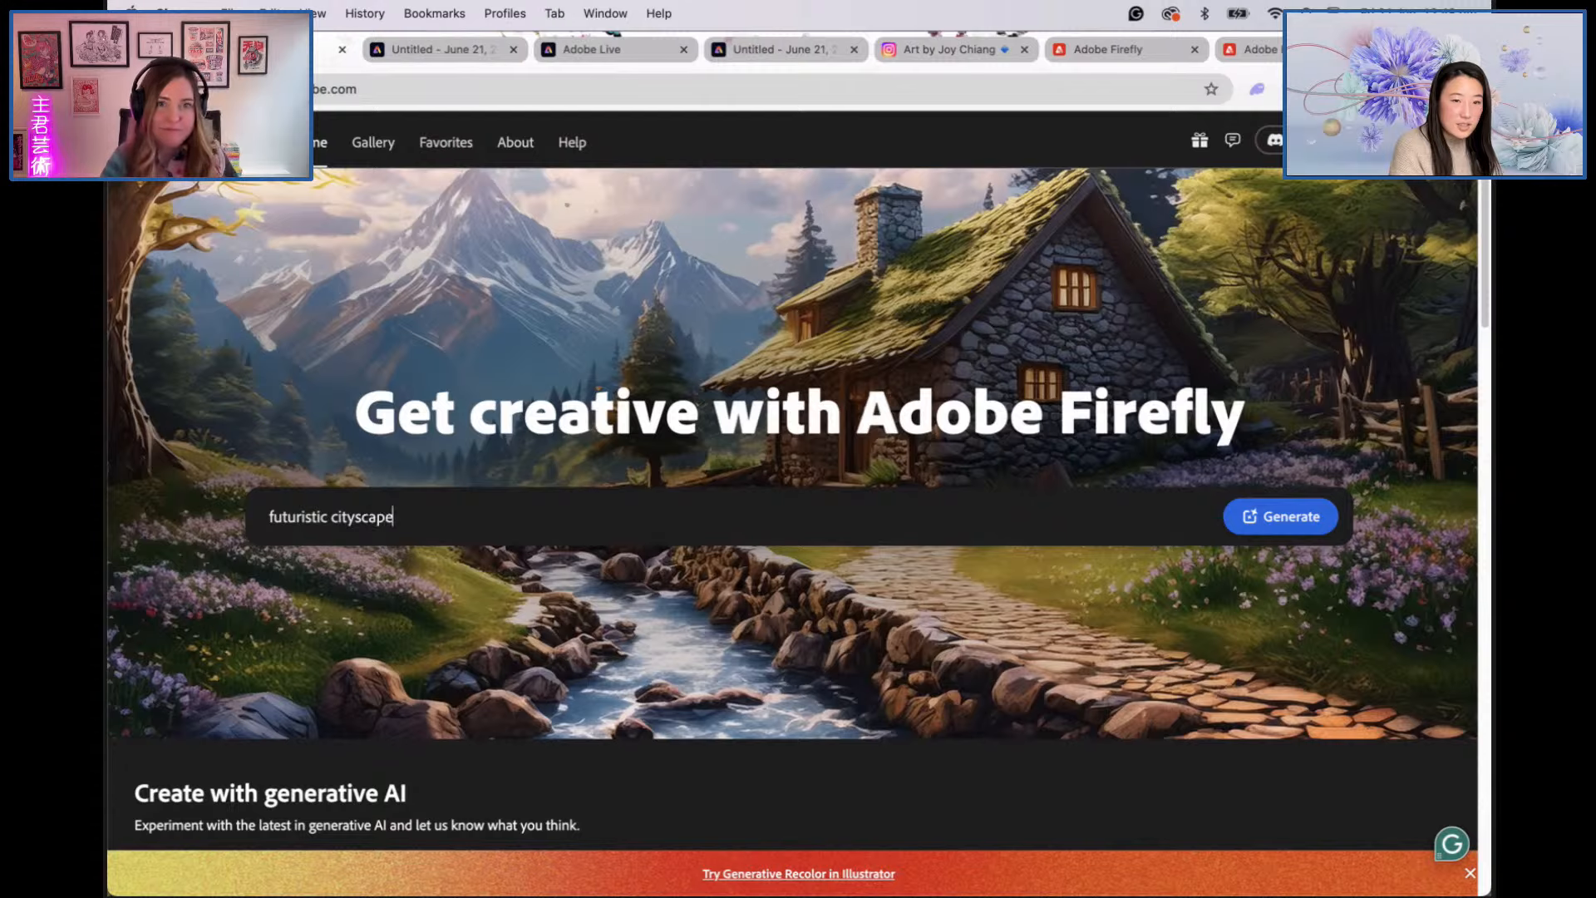
{"action": "key", "text": "Return"}
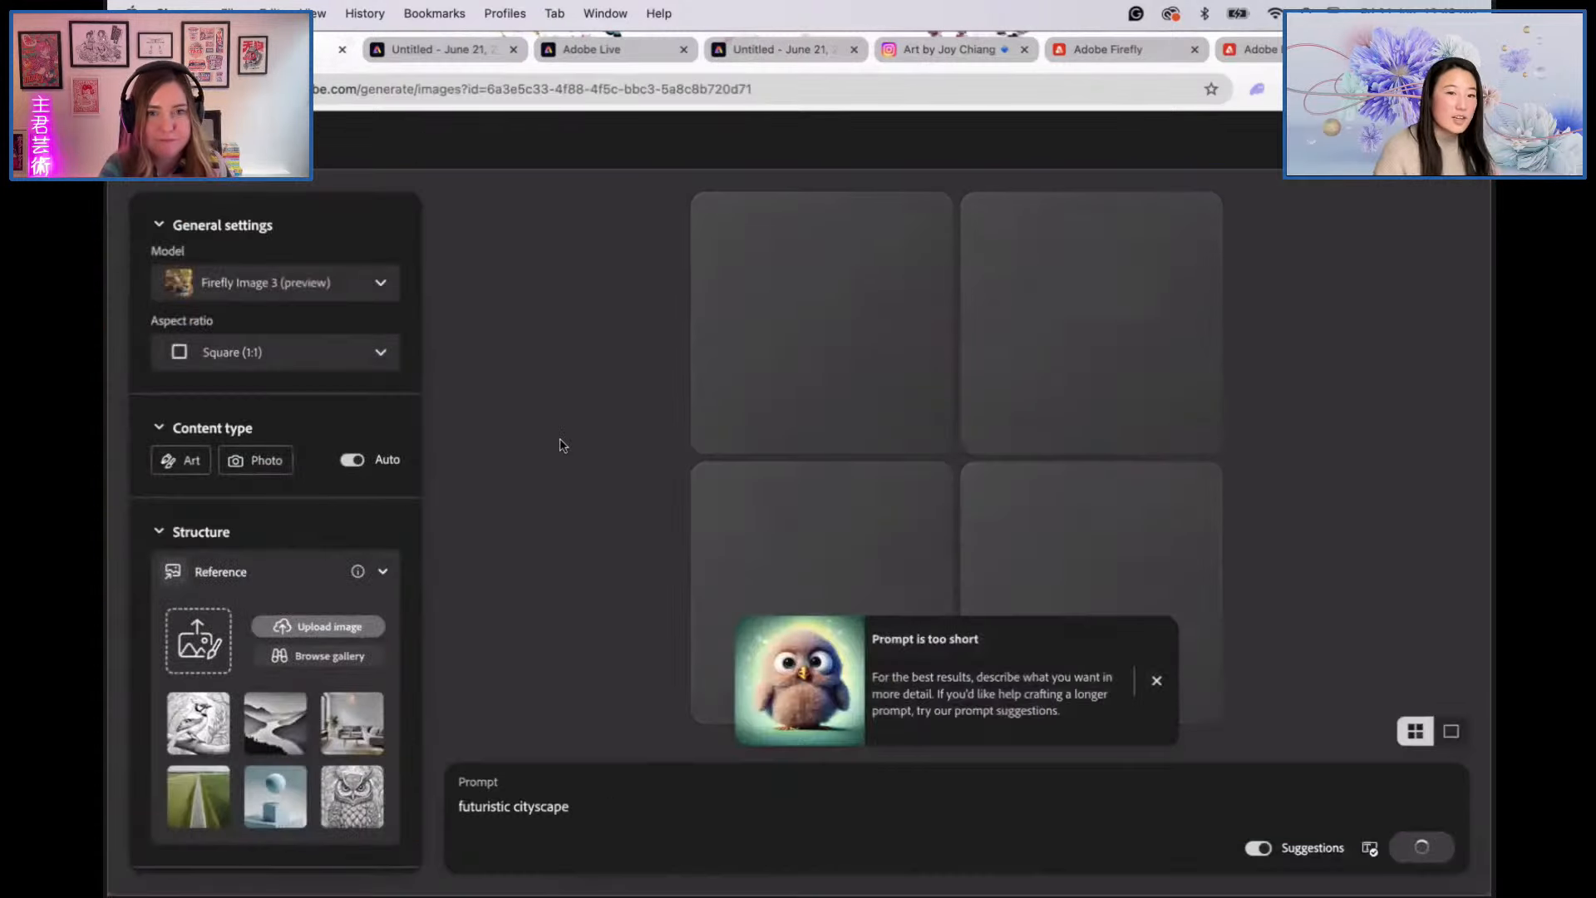
Step: Set the content type to Photo, regenerate the futuristic cityscape images and view the lower-left result enlarged
{"action": "left_click", "coordinate": [1156, 680]}
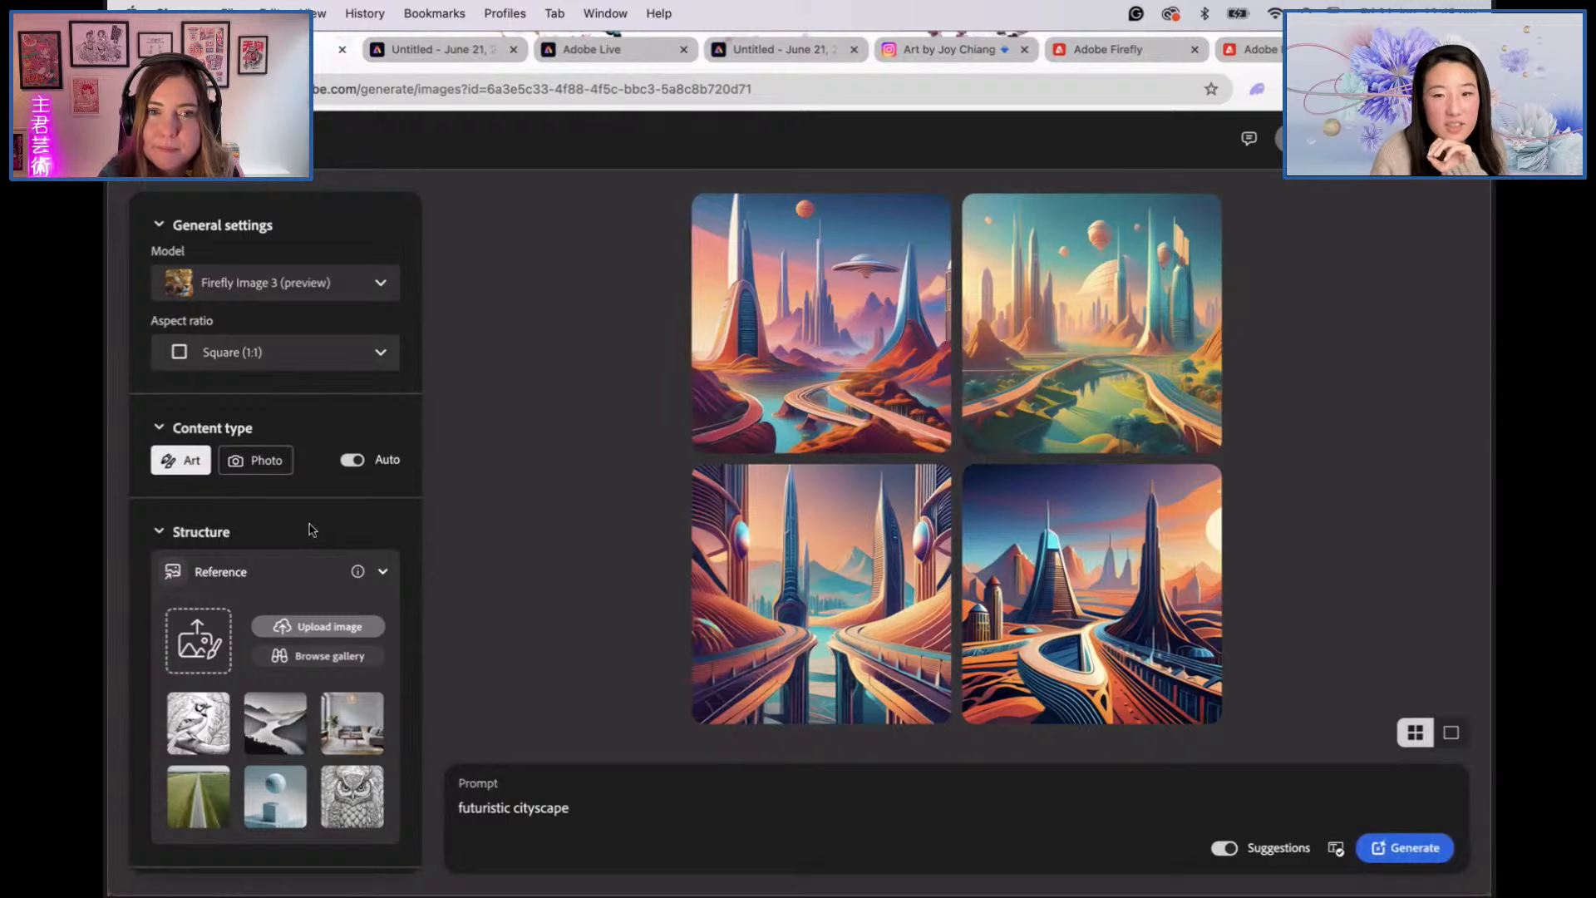
{"action": "left_click", "coordinate": [256, 459]}
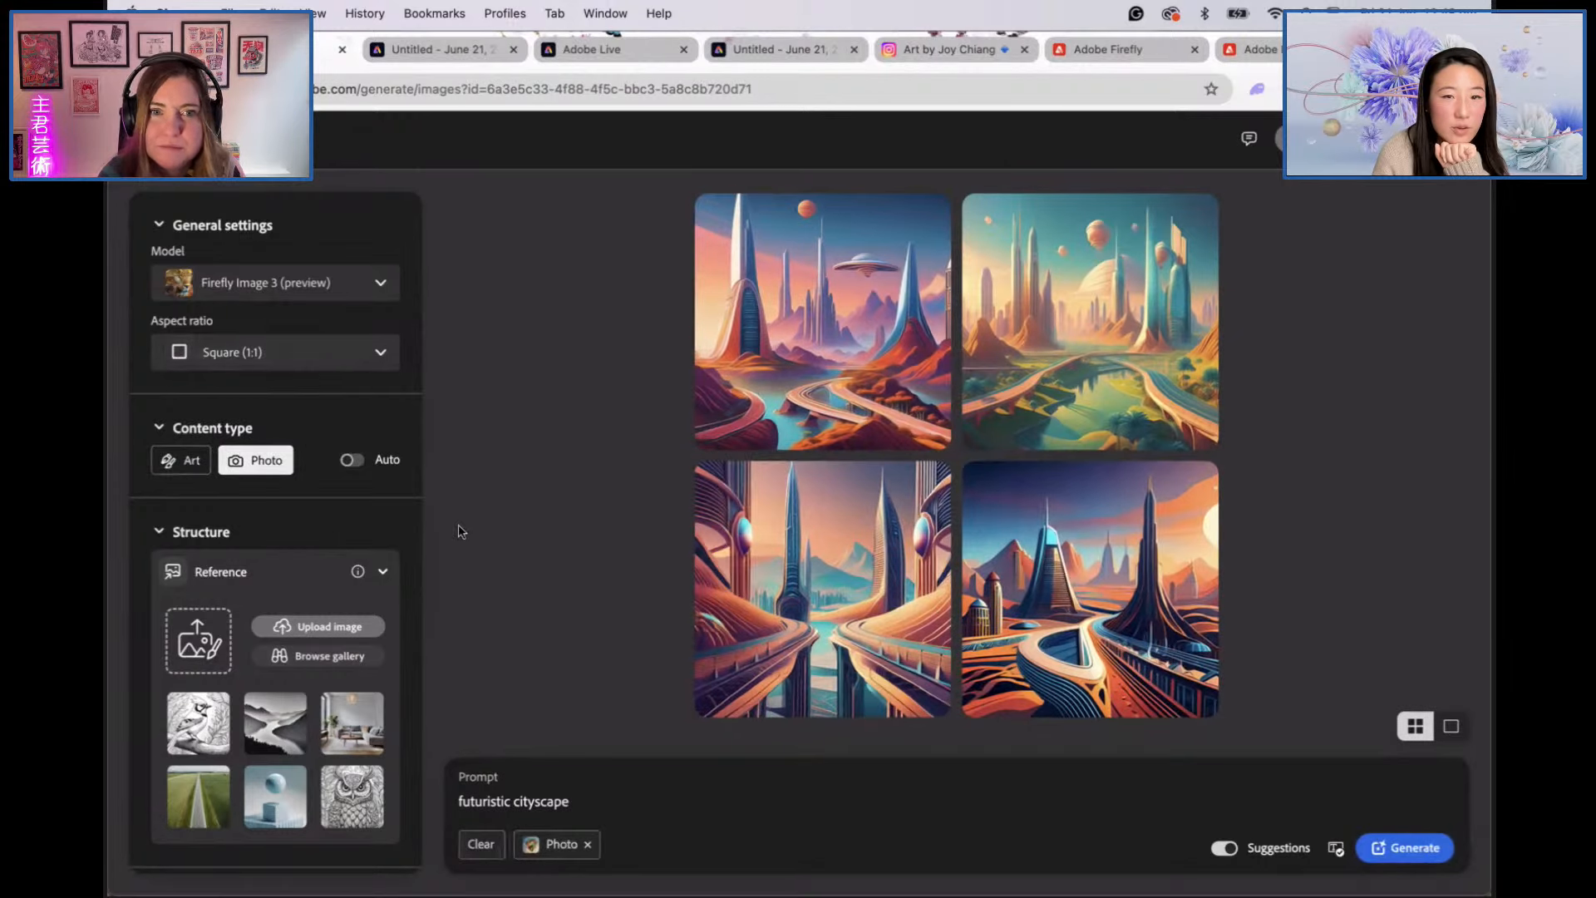
{"action": "left_click", "coordinate": [1382, 848]}
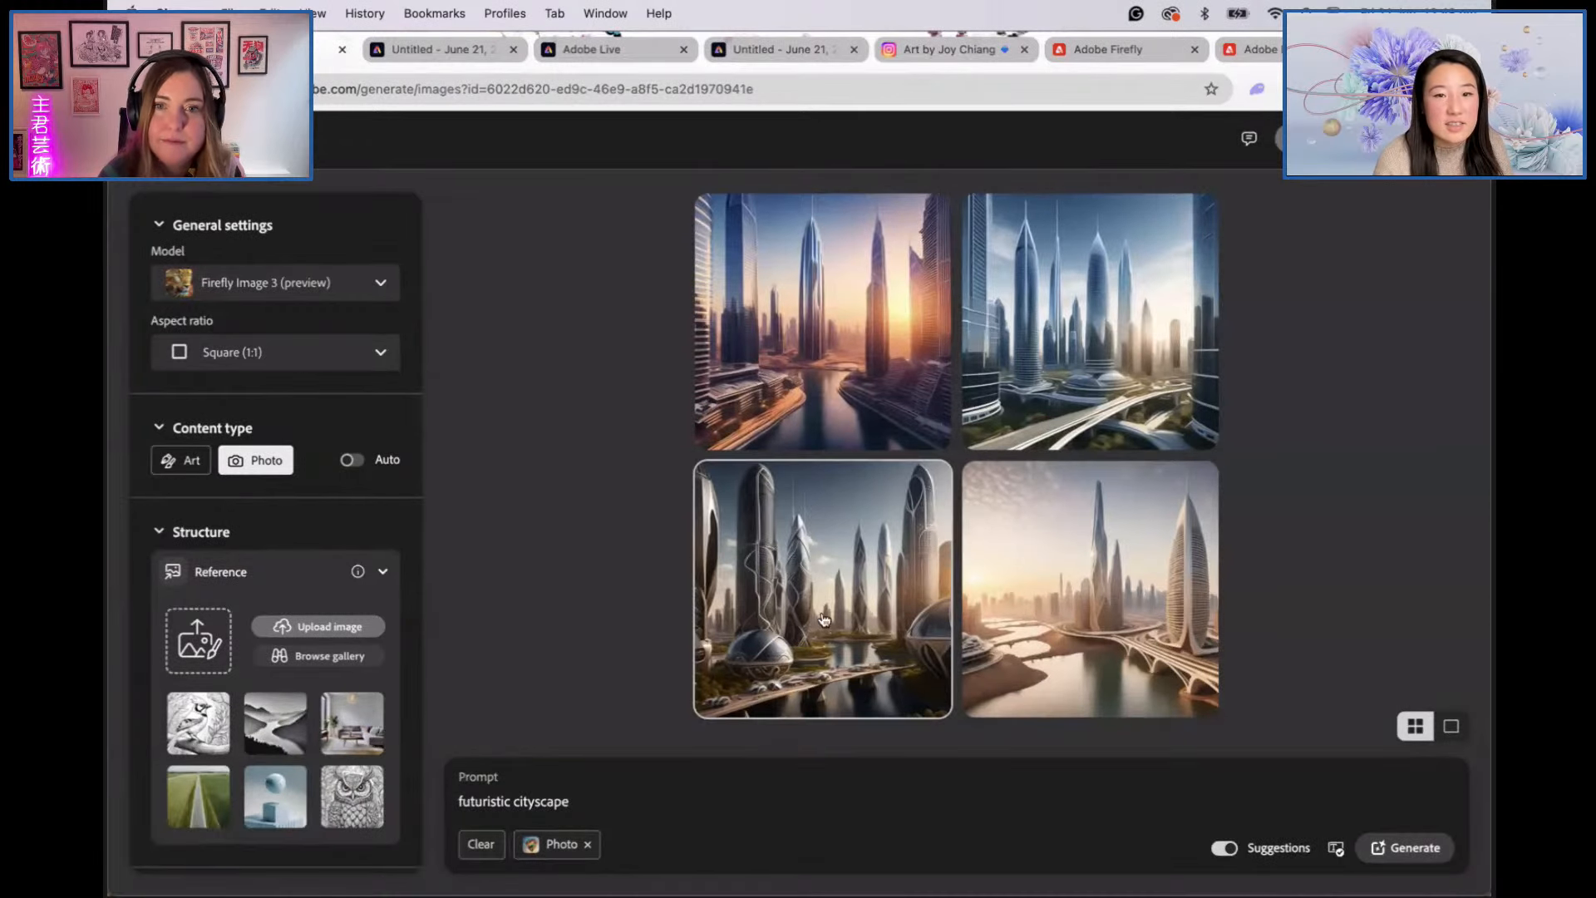
{"action": "mouse_move", "coordinate": [747, 611]}
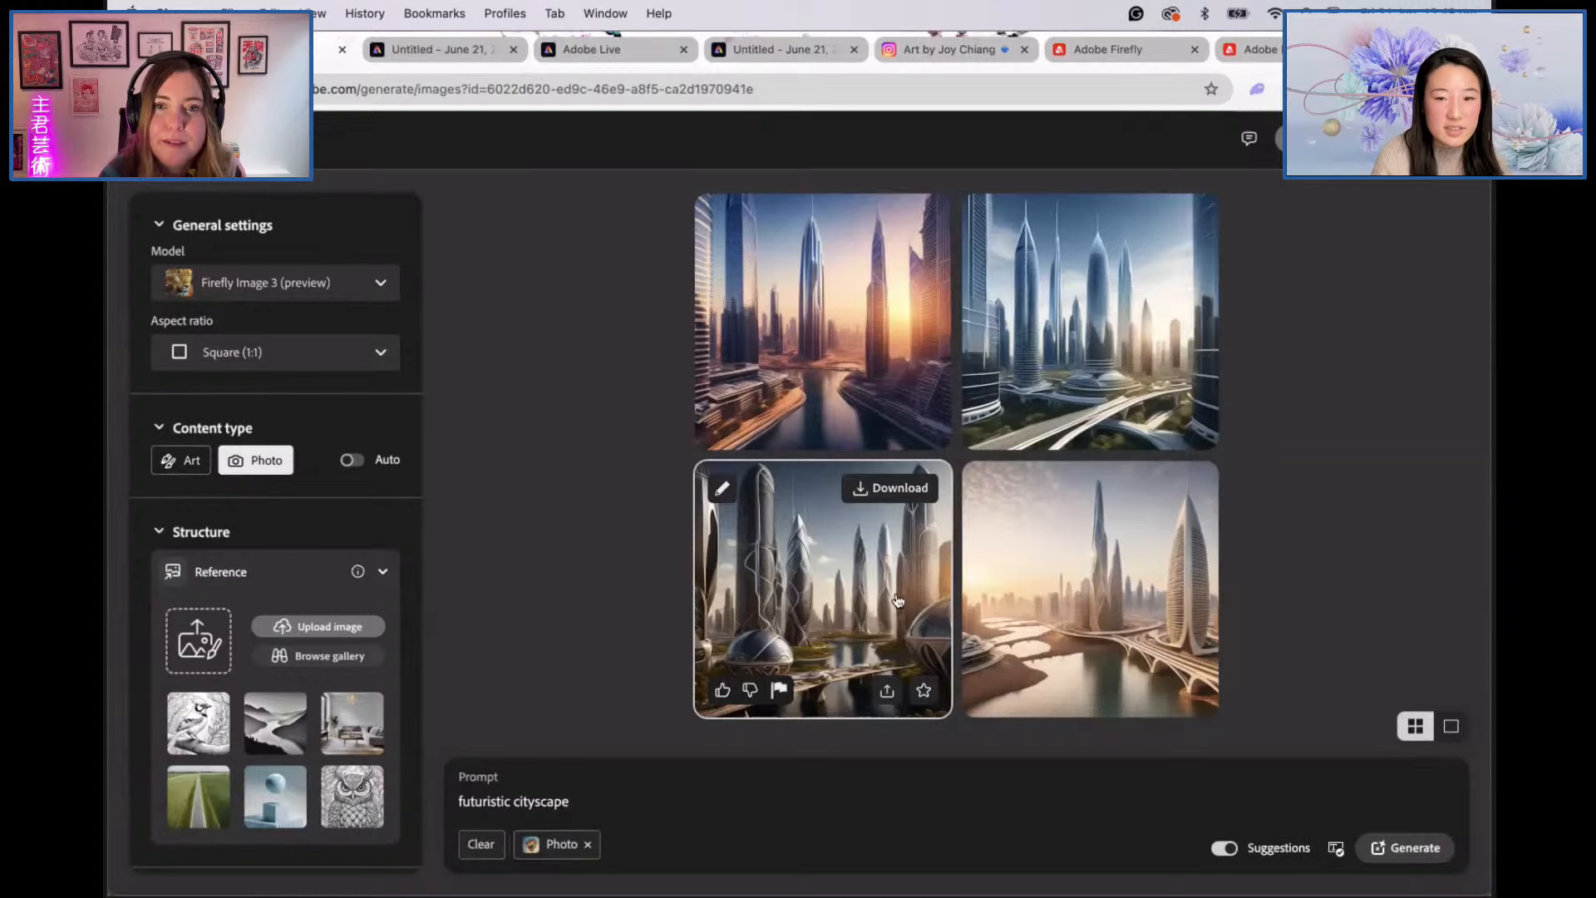
{"action": "left_click", "coordinate": [890, 540]}
{"action": "left_click", "coordinate": [1294, 573]}
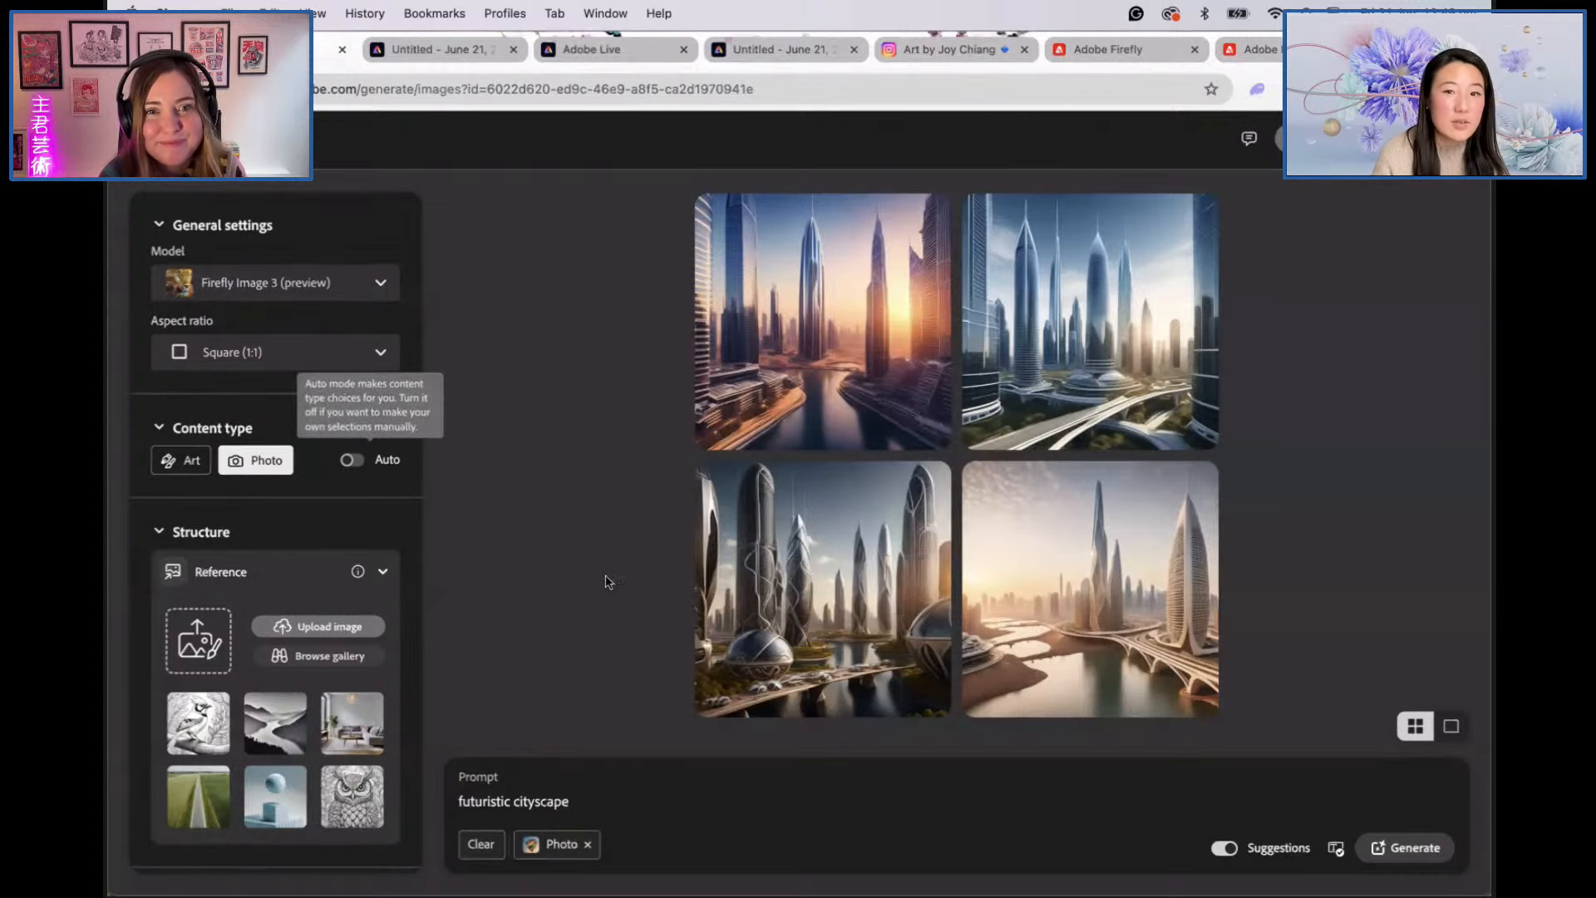
Step: Regenerate the cityscape in Widescreen (16:9) aspect ratio with the Iridescent effect applied
{"action": "left_click", "coordinate": [339, 363]}
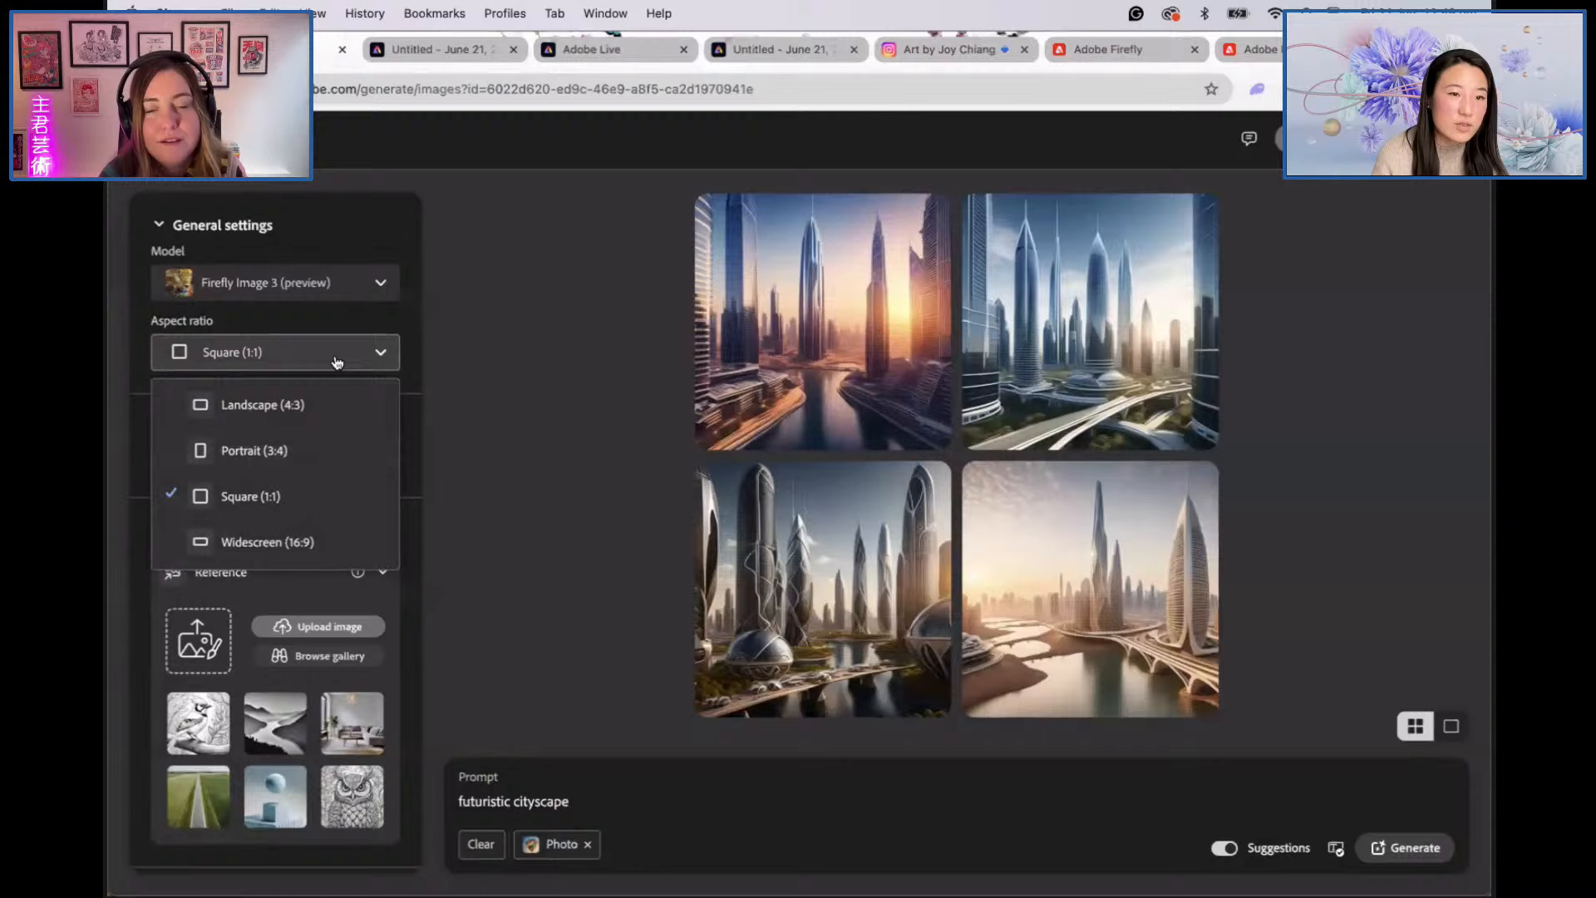
{"action": "left_click", "coordinate": [280, 544]}
{"action": "scroll", "coordinate": [247, 629], "scroll_direction": "down", "scroll_amount": 3}
{"action": "scroll", "coordinate": [247, 628], "scroll_direction": "down", "scroll_amount": 10}
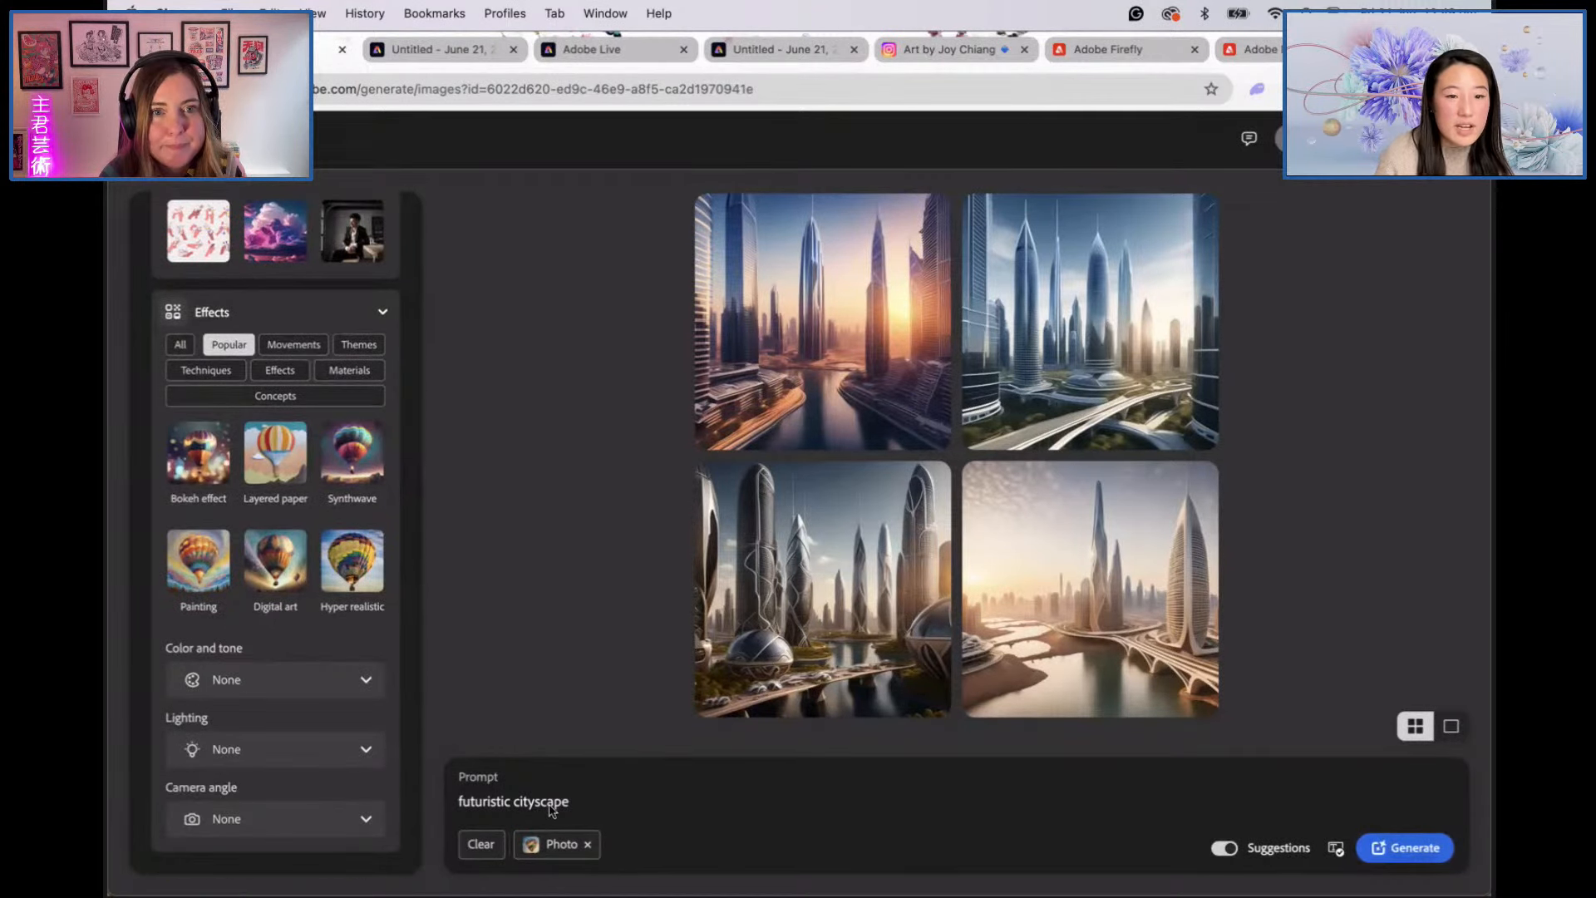
{"action": "left_click", "coordinate": [359, 344]}
{"action": "left_click", "coordinate": [280, 370]}
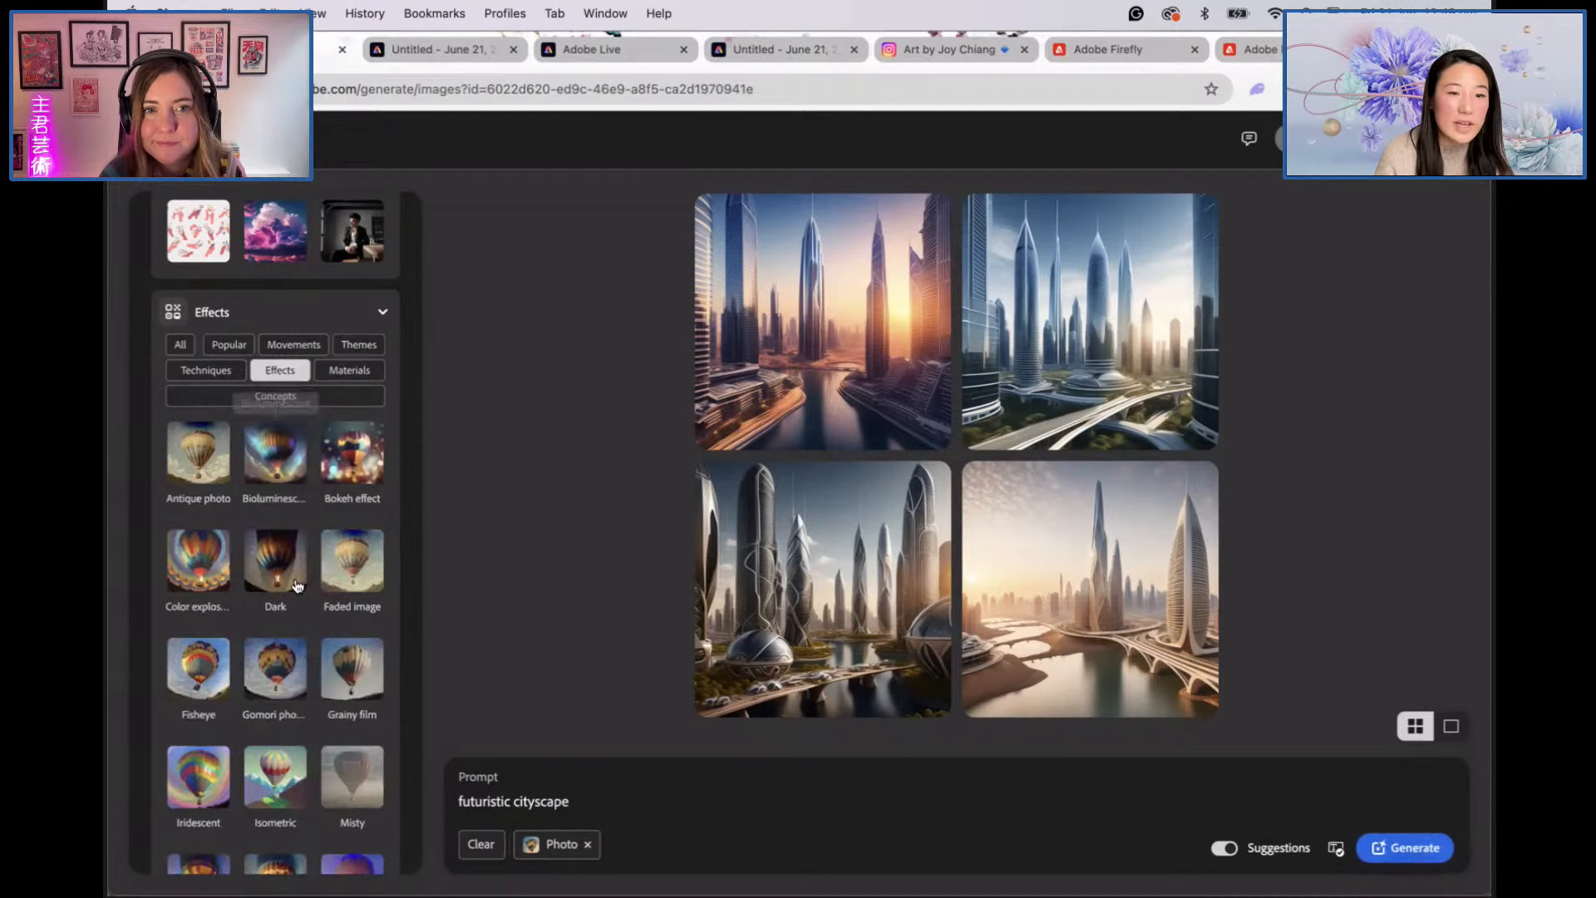
{"action": "scroll", "coordinate": [325, 587], "scroll_direction": "down", "scroll_amount": 3}
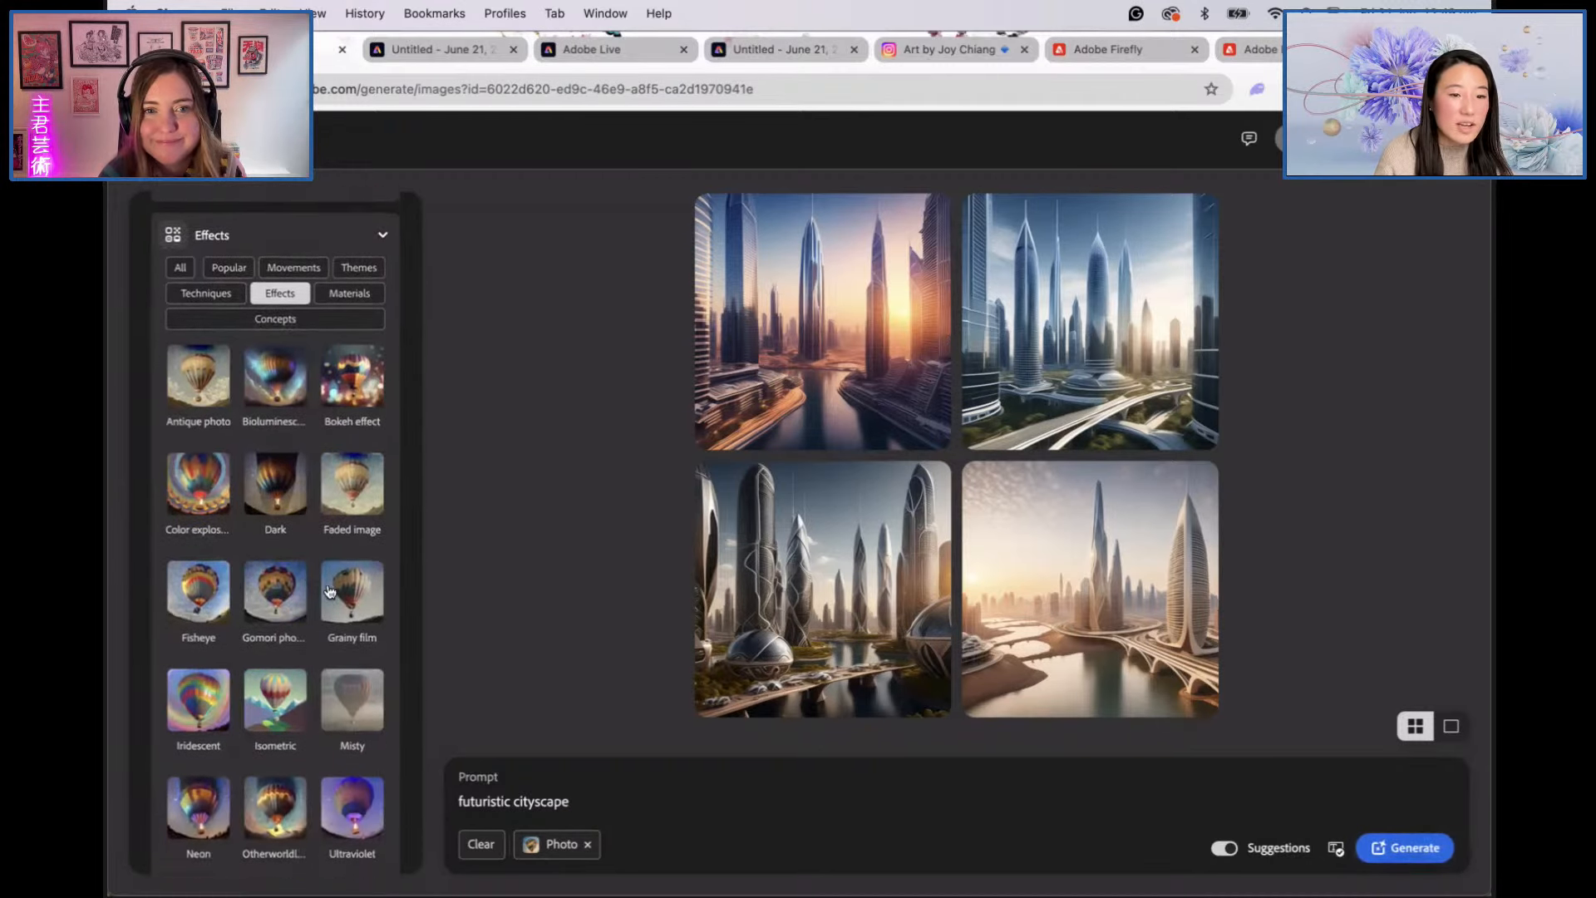
{"action": "left_click", "coordinate": [203, 701]}
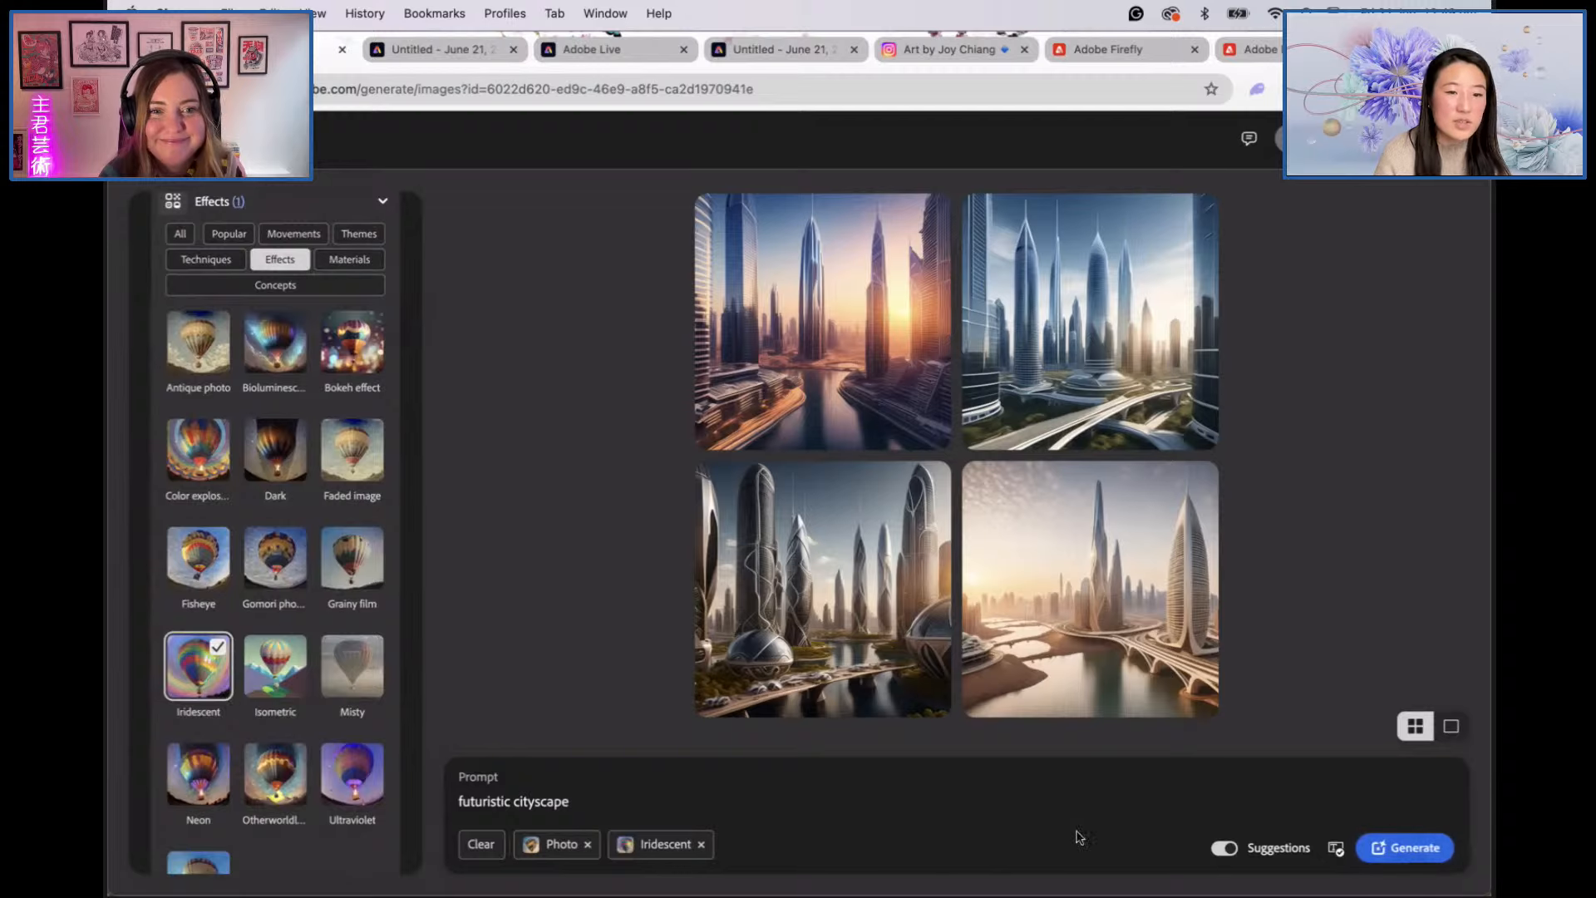
{"action": "left_click", "coordinate": [1393, 849]}
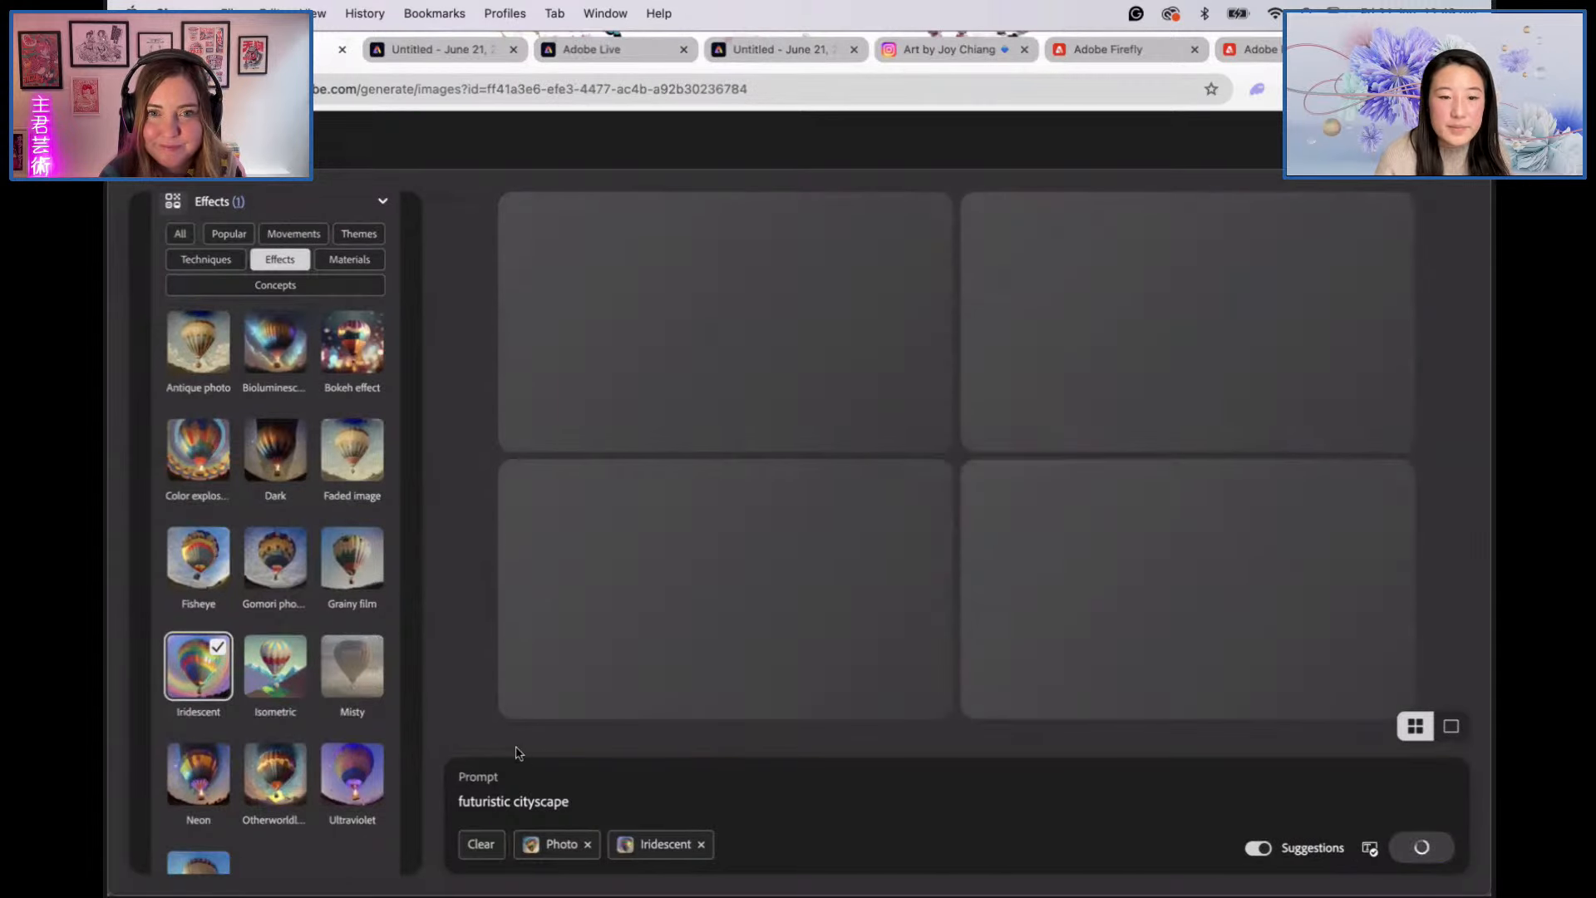
Step: Show the Materials effects and save the lower-left iridescent cityscape image to favorites
{"action": "scroll", "coordinate": [322, 709], "scroll_direction": "down", "scroll_amount": 3}
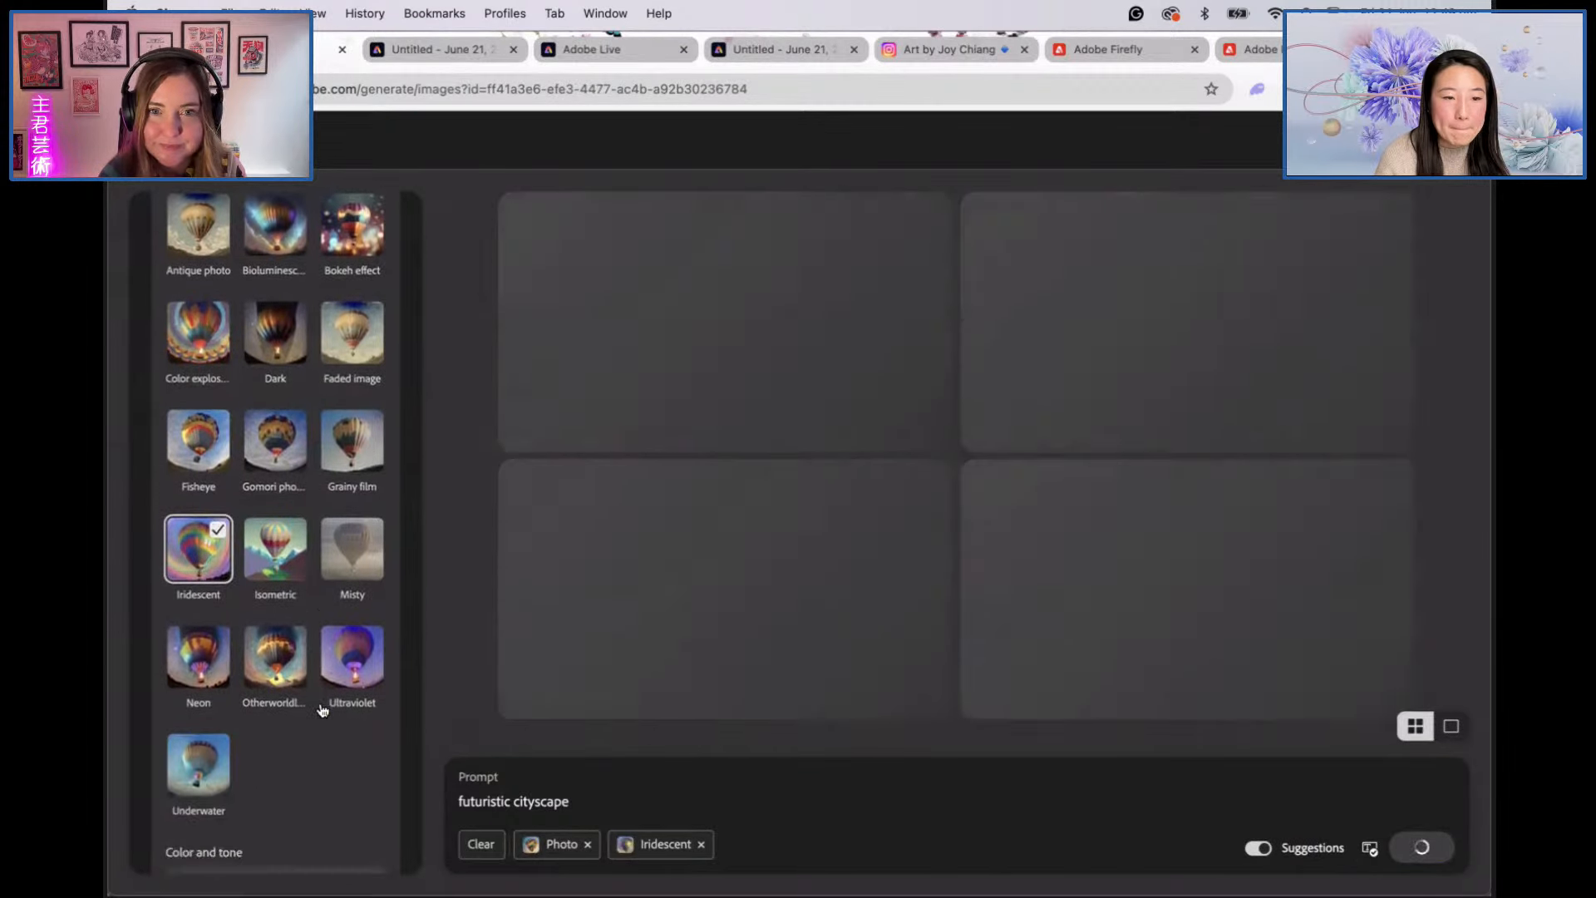
{"action": "scroll", "coordinate": [321, 699], "scroll_direction": "up", "scroll_amount": 10}
{"action": "scroll", "coordinate": [318, 691], "scroll_direction": "down", "scroll_amount": 5}
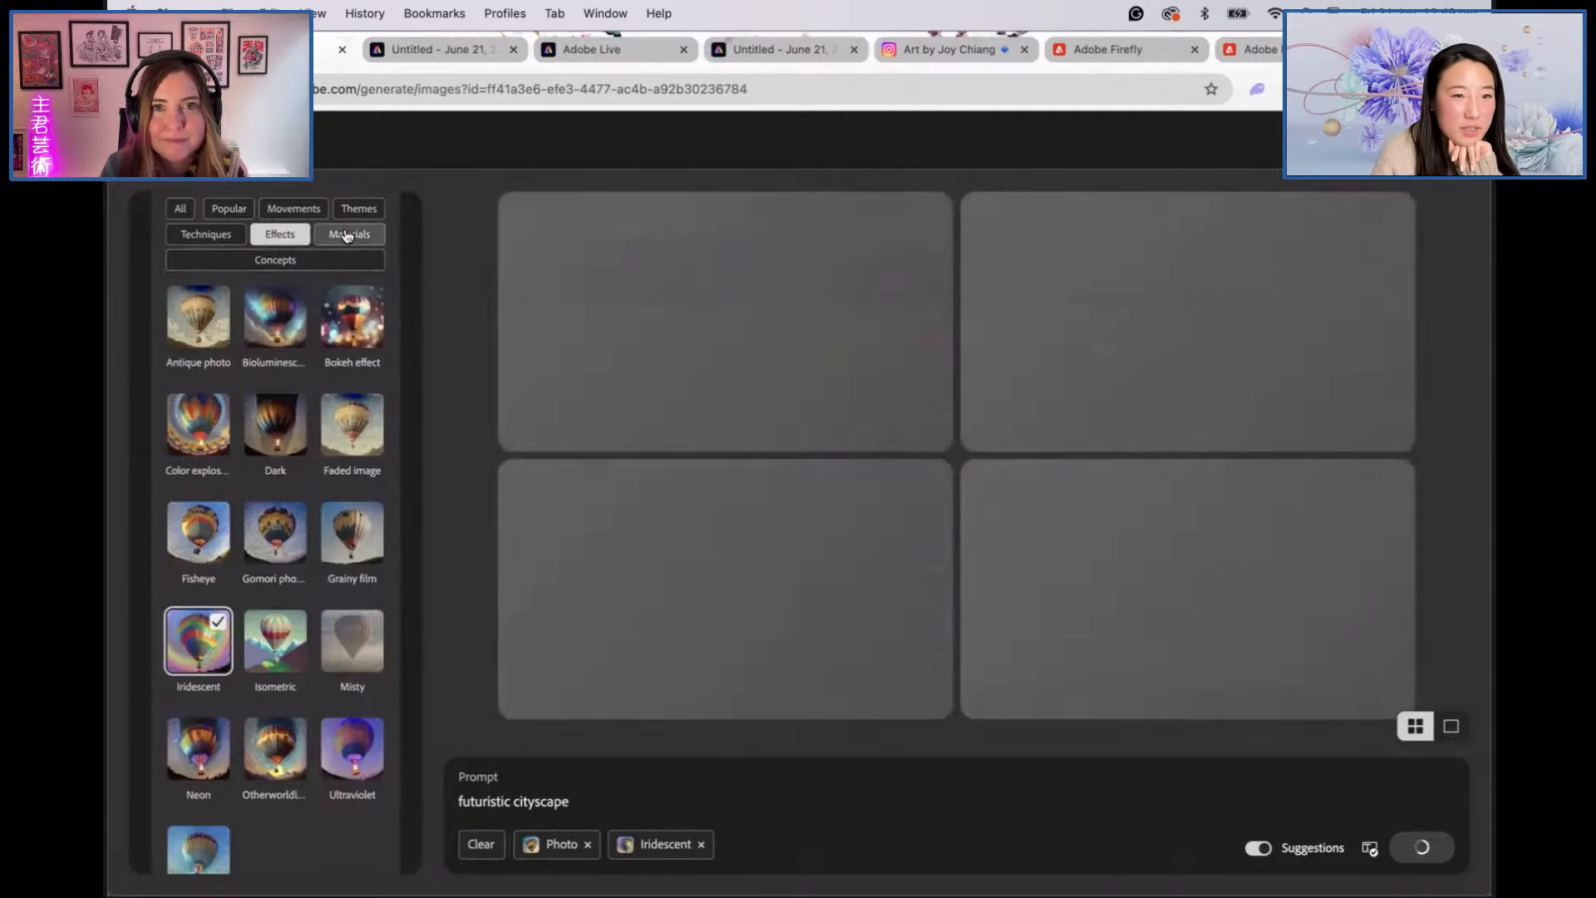
{"action": "left_click", "coordinate": [347, 234]}
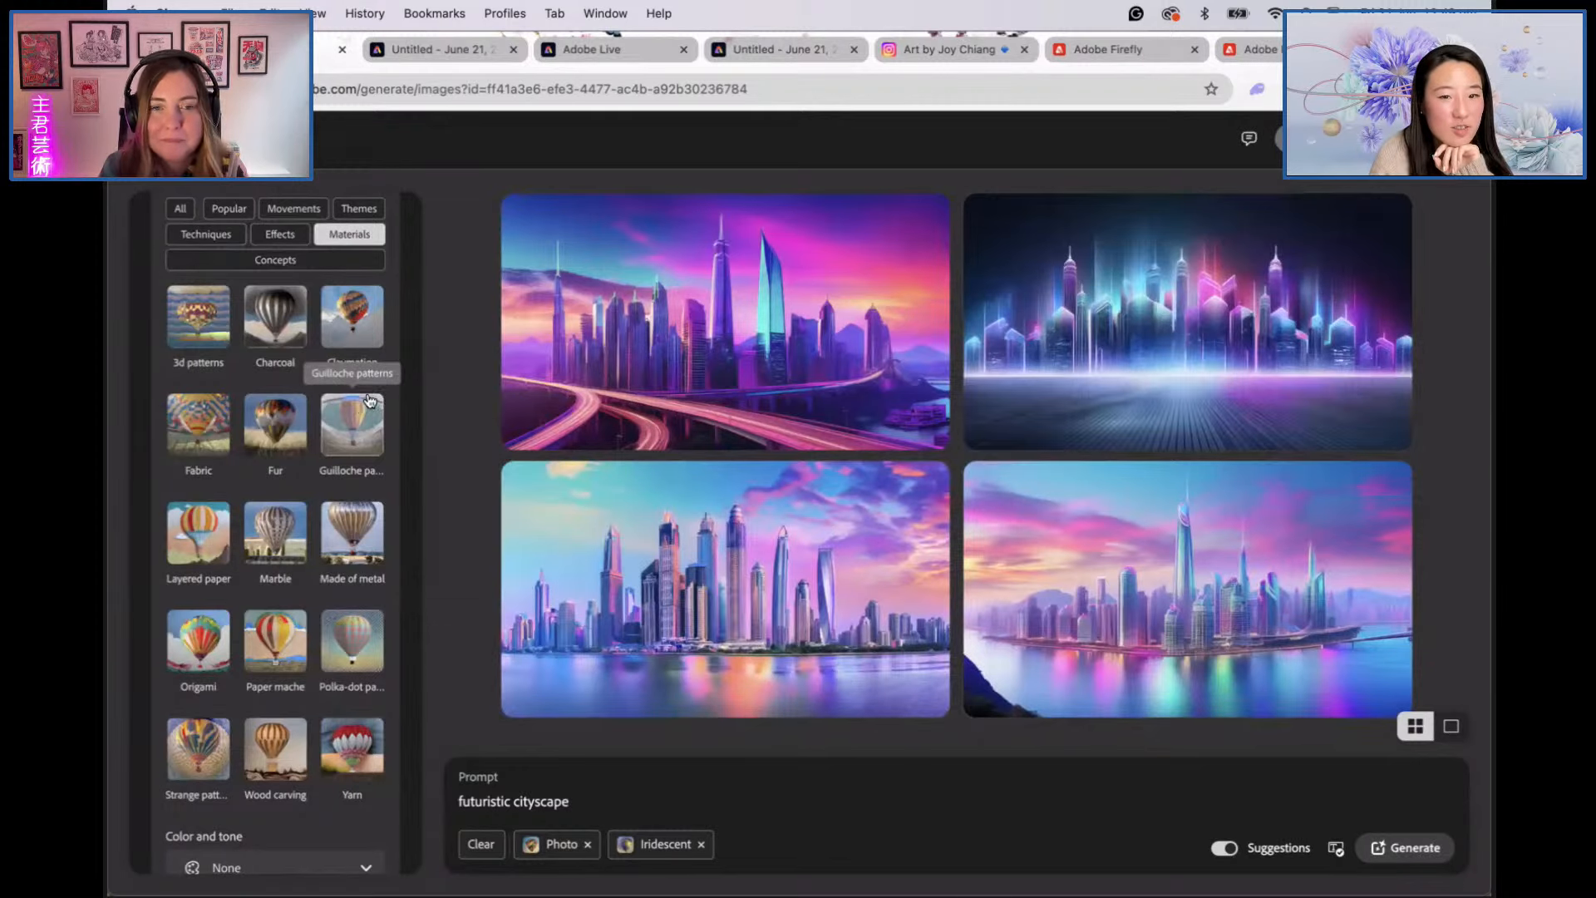
{"action": "mouse_move", "coordinate": [878, 628]}
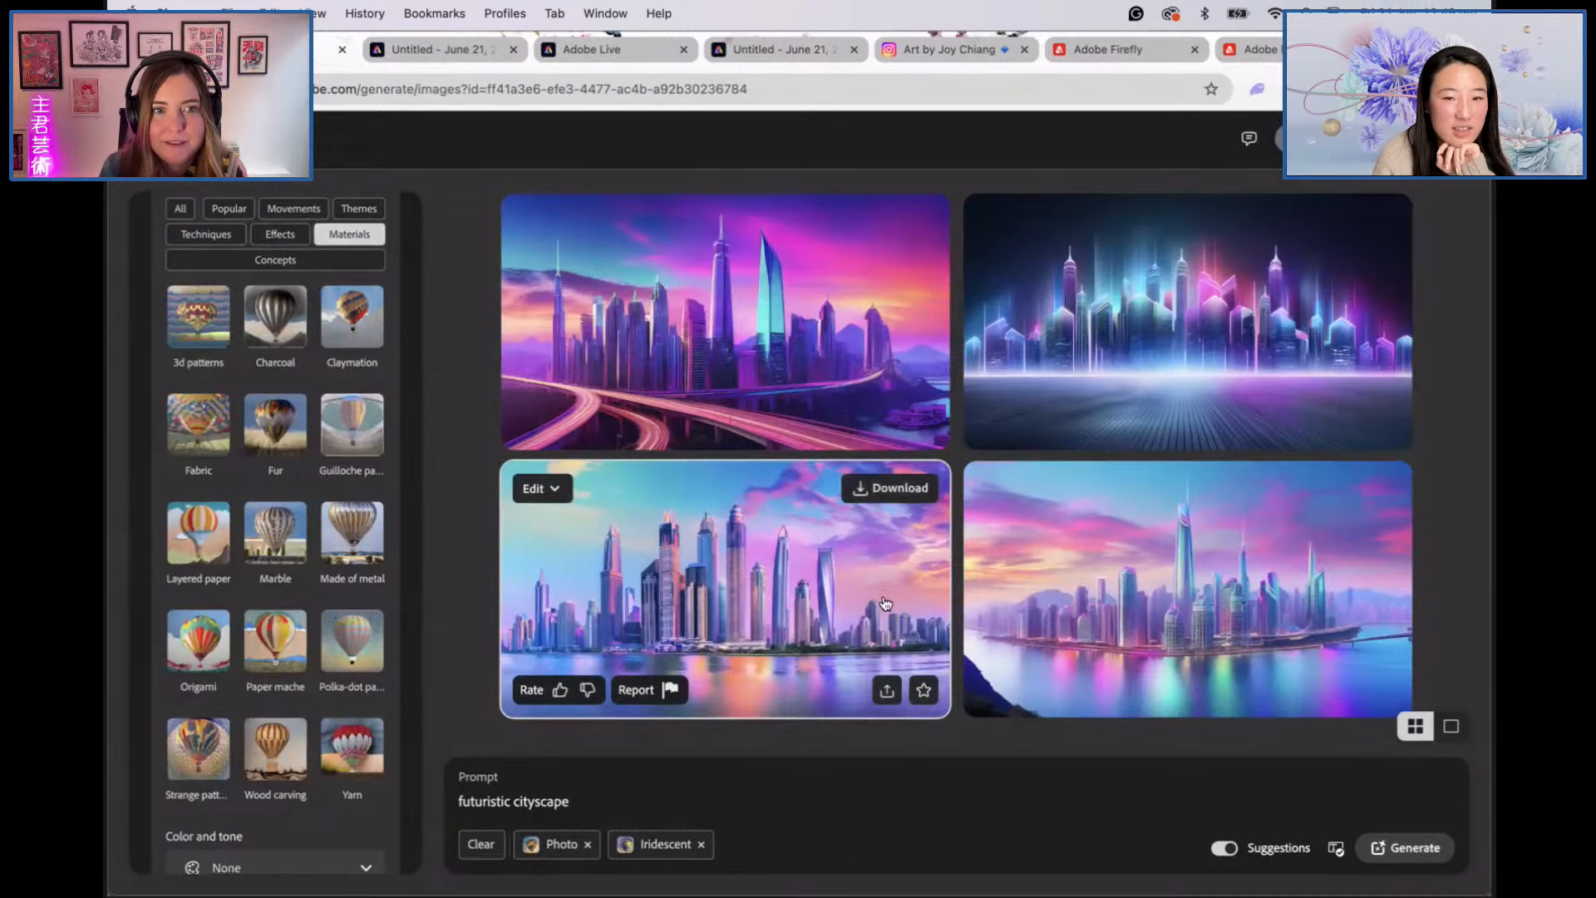
{"action": "left_click", "coordinate": [924, 690]}
Step: Add the Claymation material effect, generate new cityscapes and view the one with balloons and clouds enlarged
{"action": "left_click", "coordinate": [347, 332]}
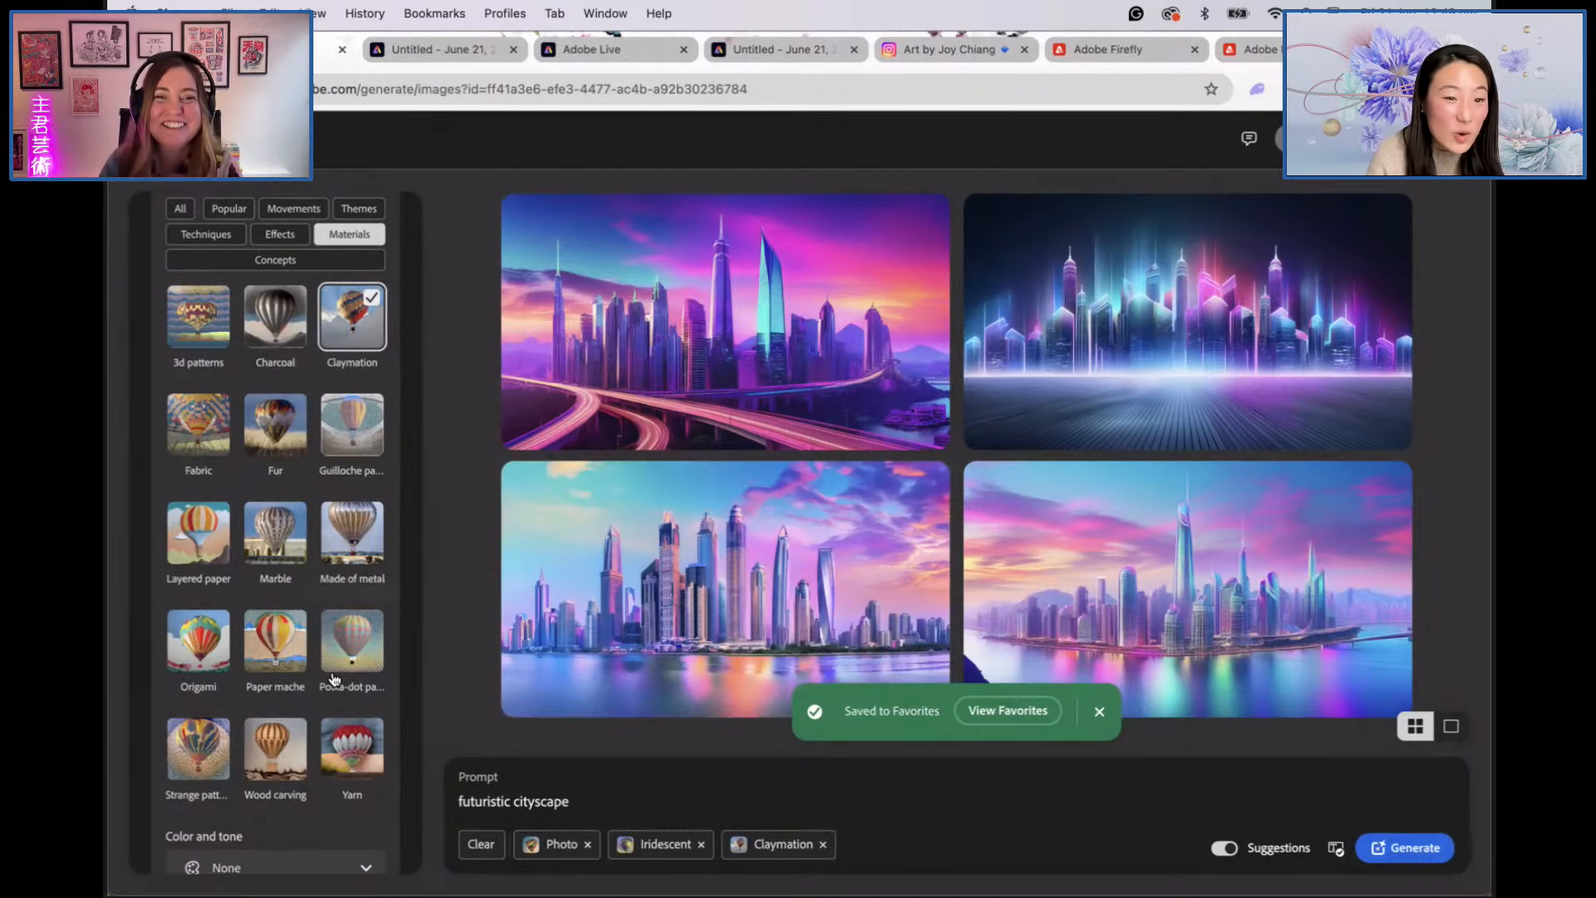
{"action": "scroll", "coordinate": [350, 721], "scroll_direction": "down", "scroll_amount": 1}
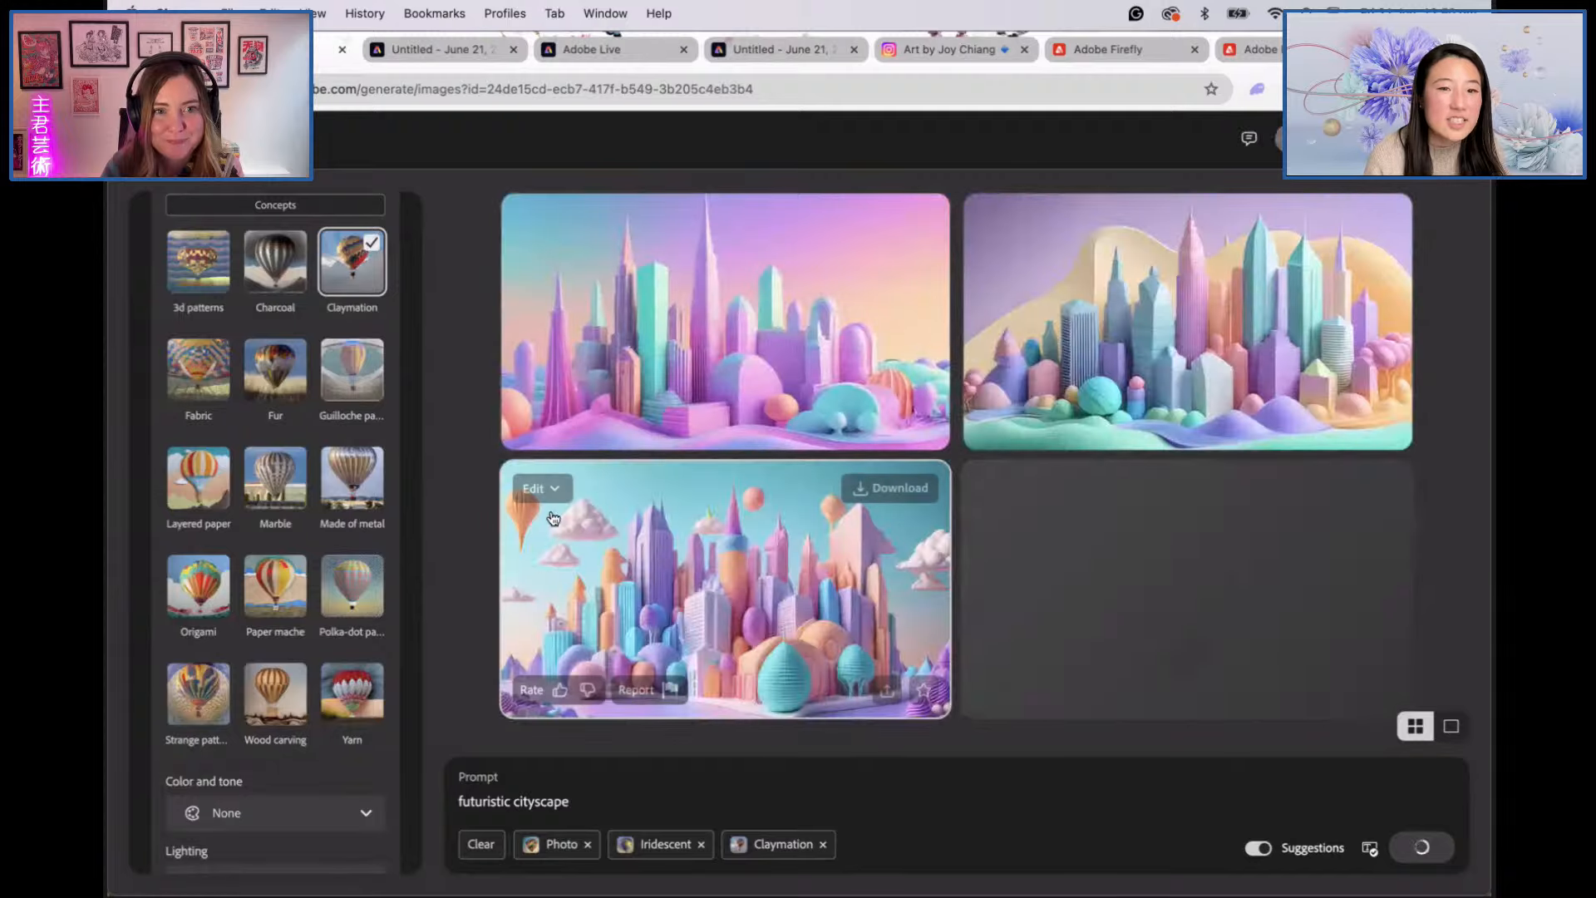
{"action": "left_click", "coordinate": [886, 607]}
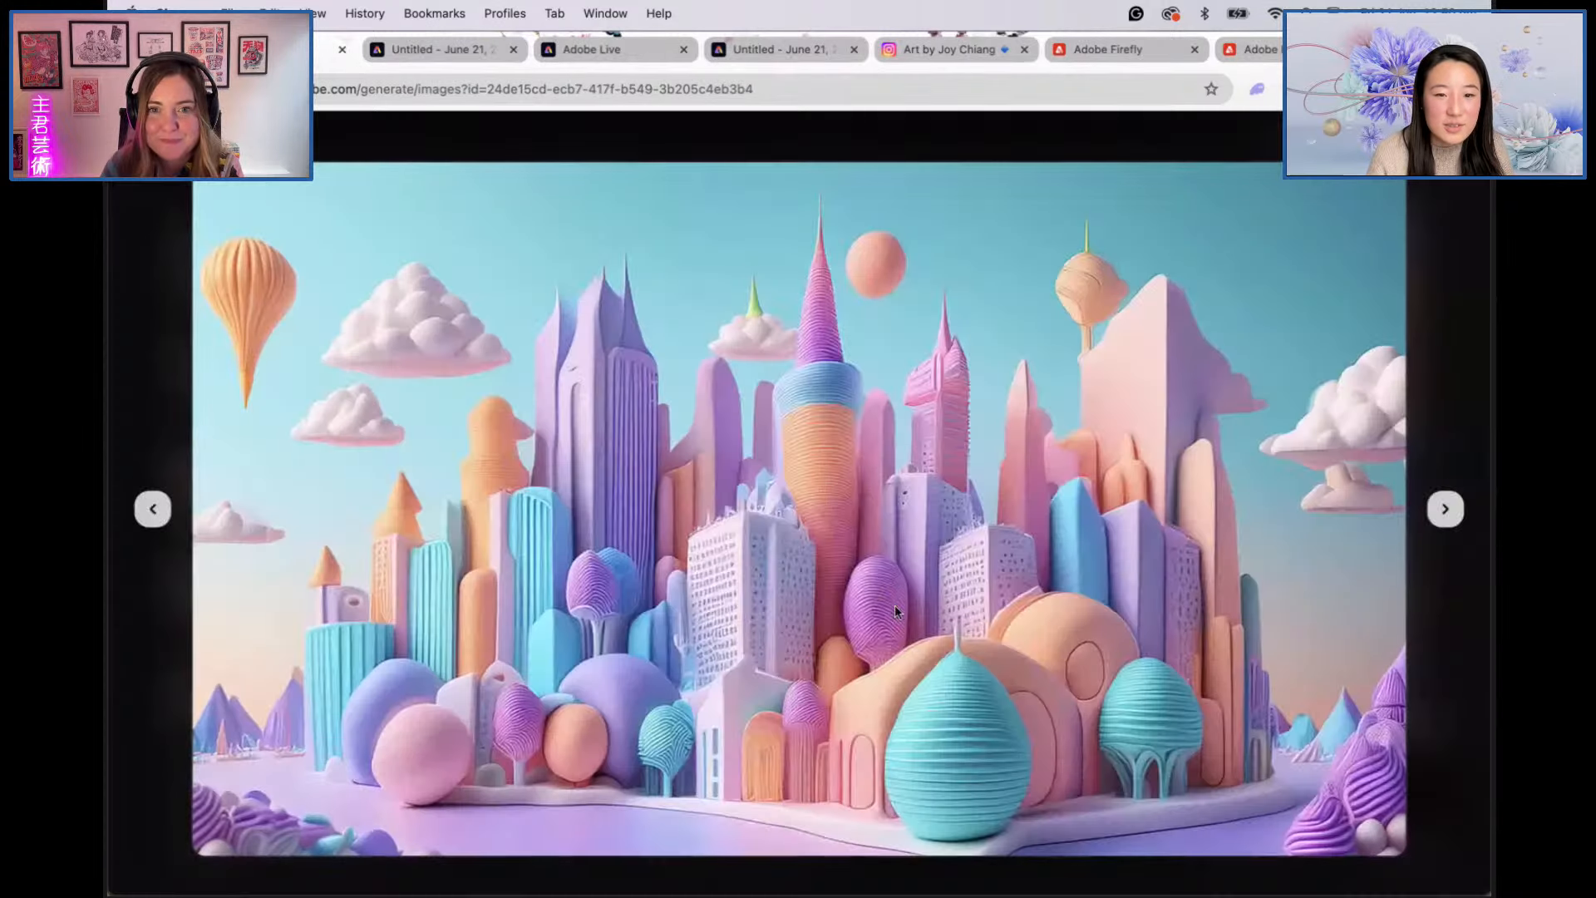
{"action": "left_click", "coordinate": [1476, 419]}
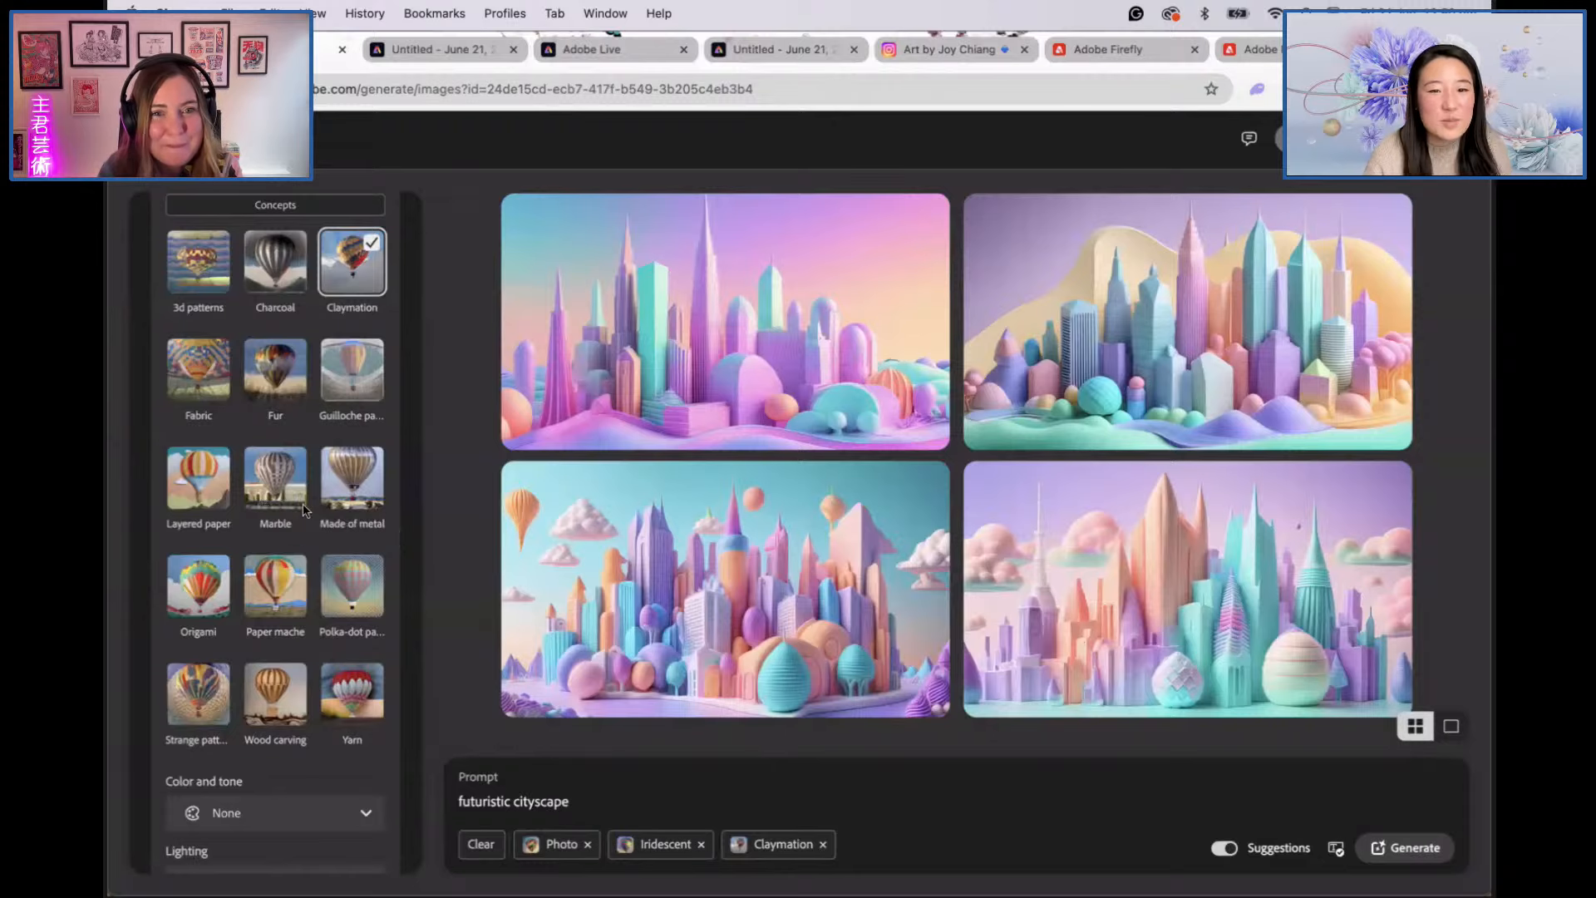
Step: Replace the Claymation effect with Fur, leaving out Made of metal, and generate the cityscape again
{"action": "scroll", "coordinate": [341, 507], "scroll_direction": "up", "scroll_amount": 2}
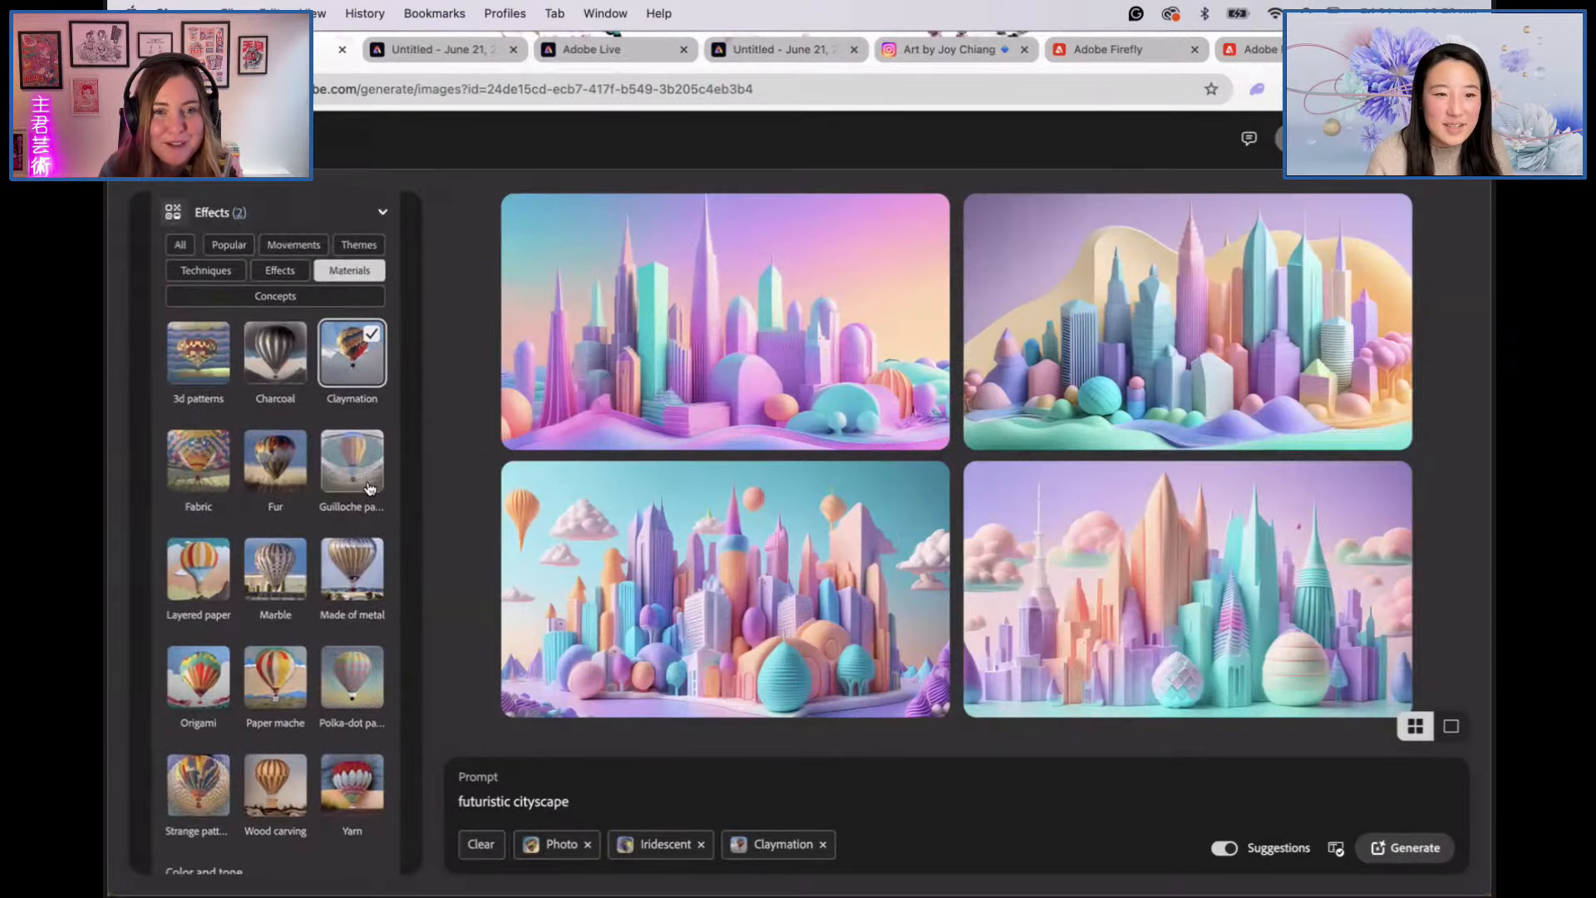
{"action": "left_click", "coordinate": [338, 596]}
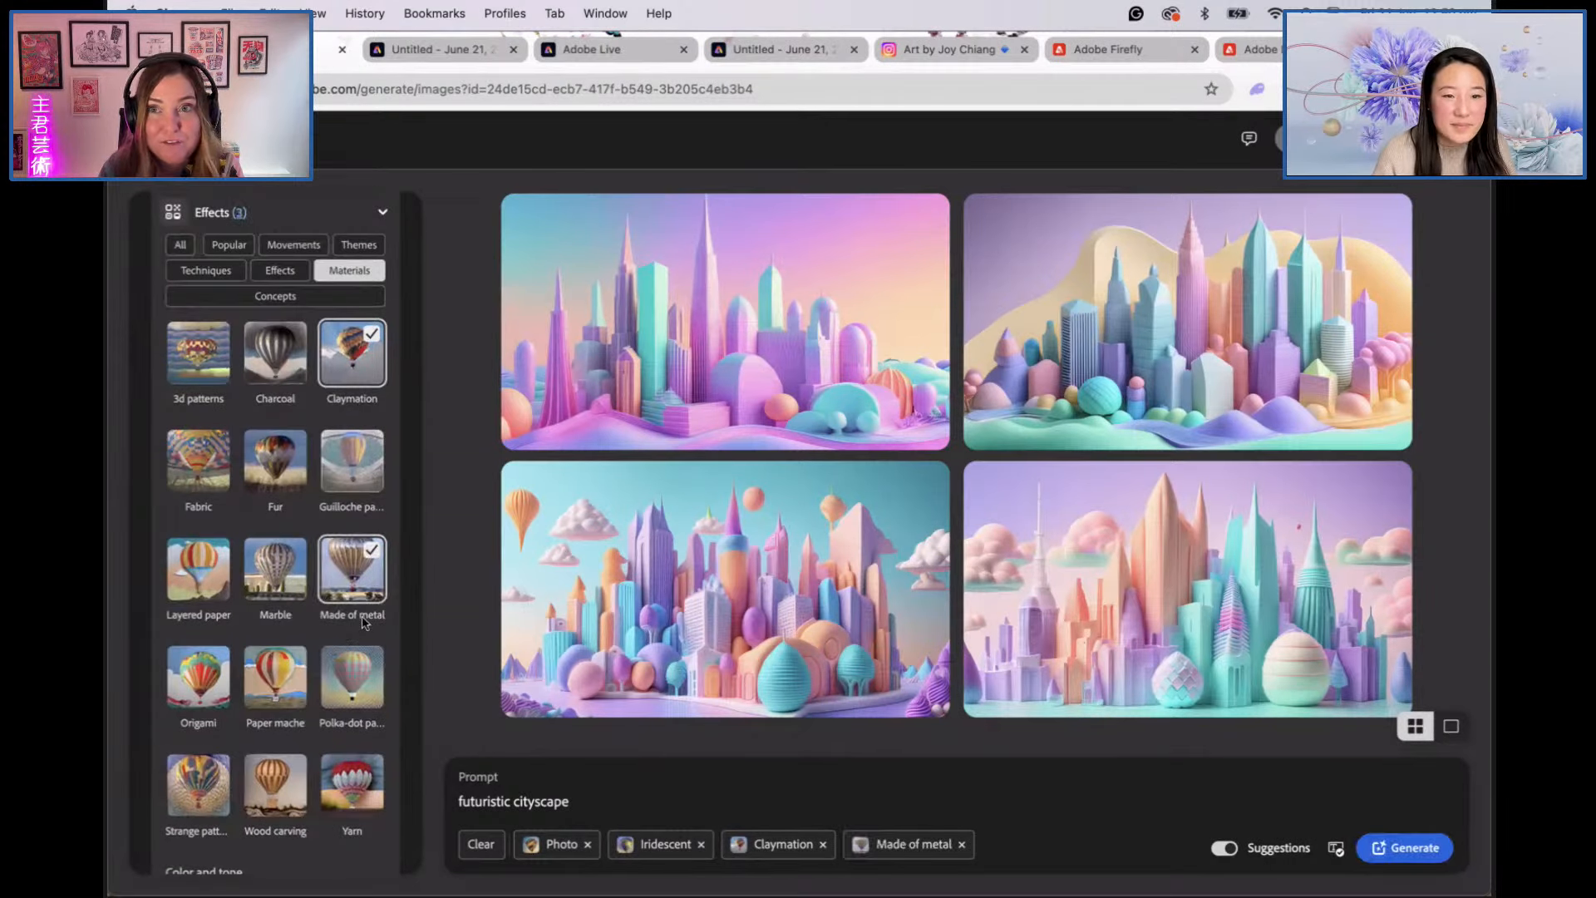
{"action": "left_click", "coordinate": [352, 356]}
{"action": "left_click", "coordinate": [331, 557]}
{"action": "left_click", "coordinate": [275, 462]}
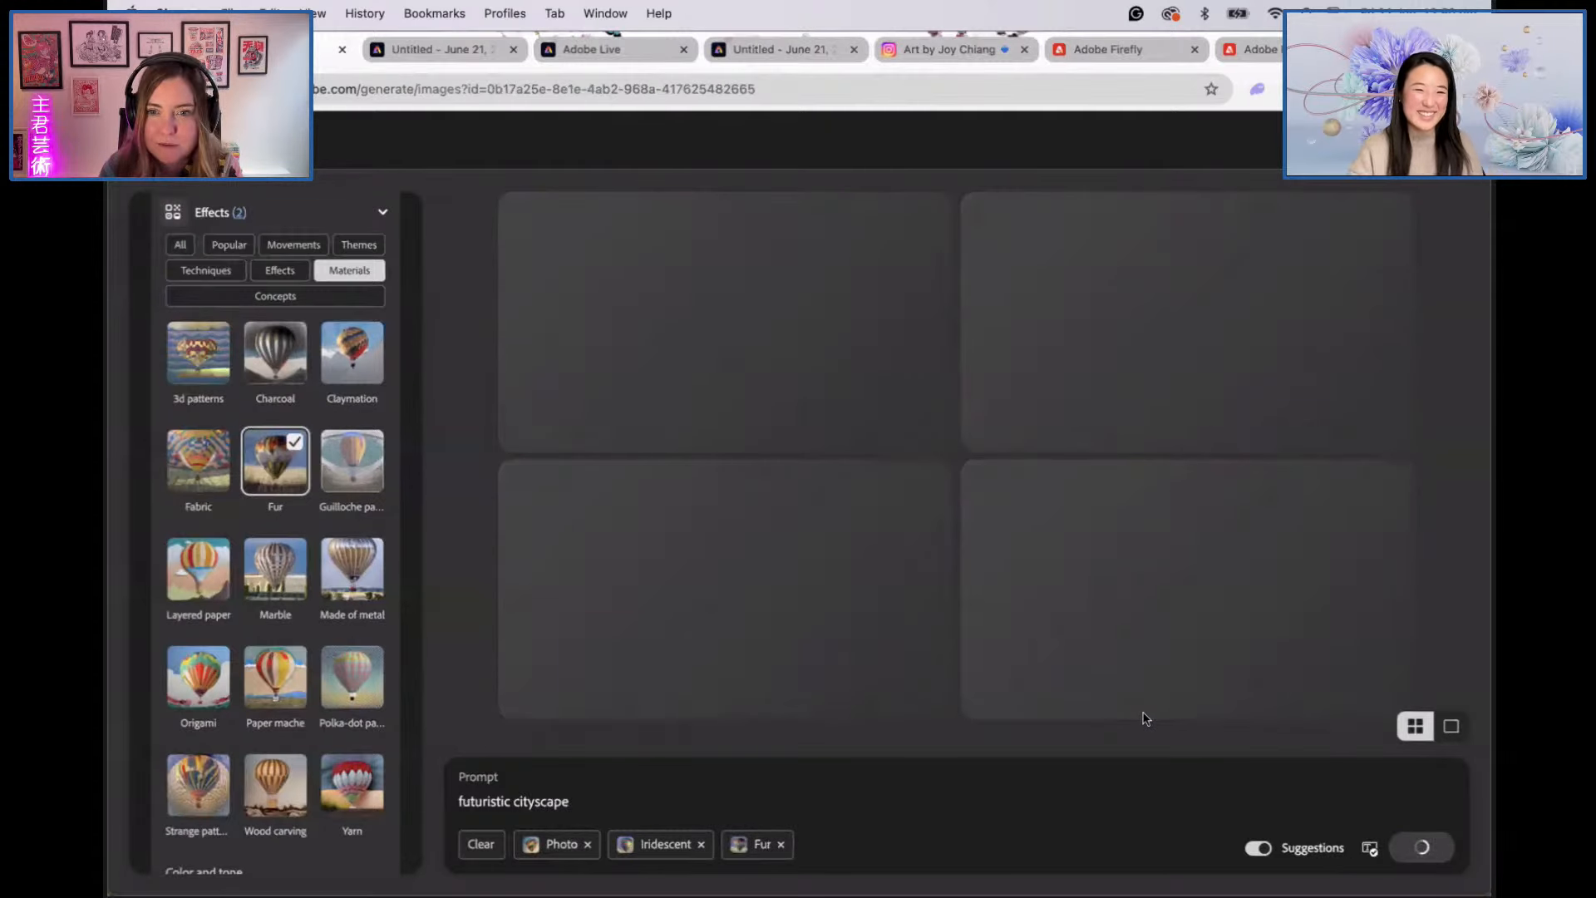
Step: Remove the Iridescent effect so only Fur stays applied, and regenerate the cityscape images
{"action": "scroll", "coordinate": [264, 379], "scroll_direction": "down", "scroll_amount": 1}
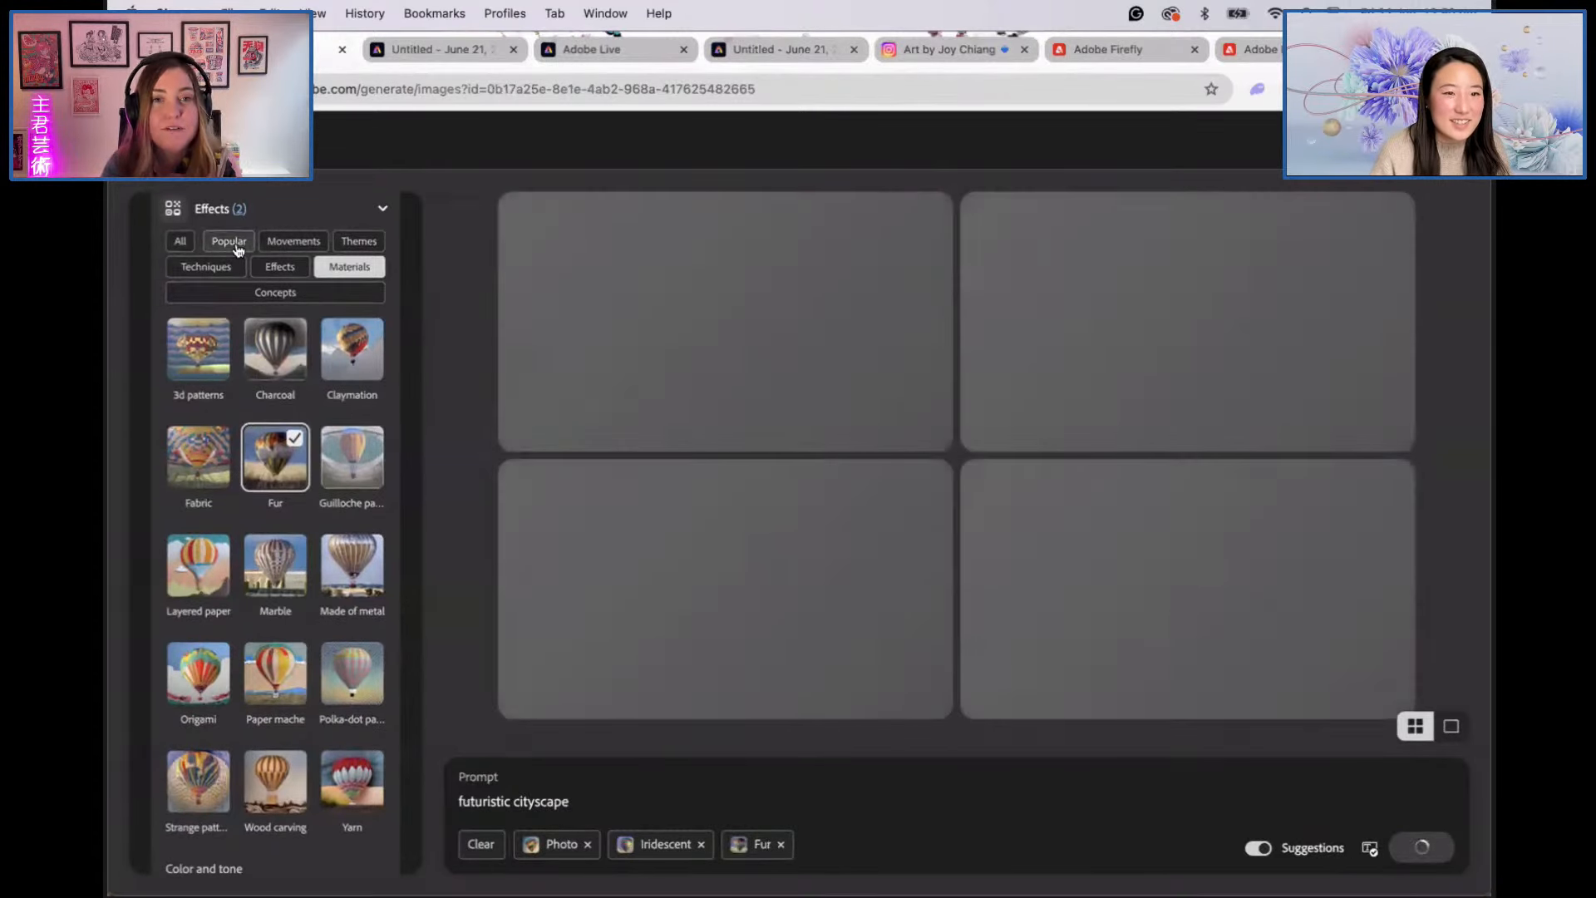
{"action": "left_click", "coordinate": [234, 244]}
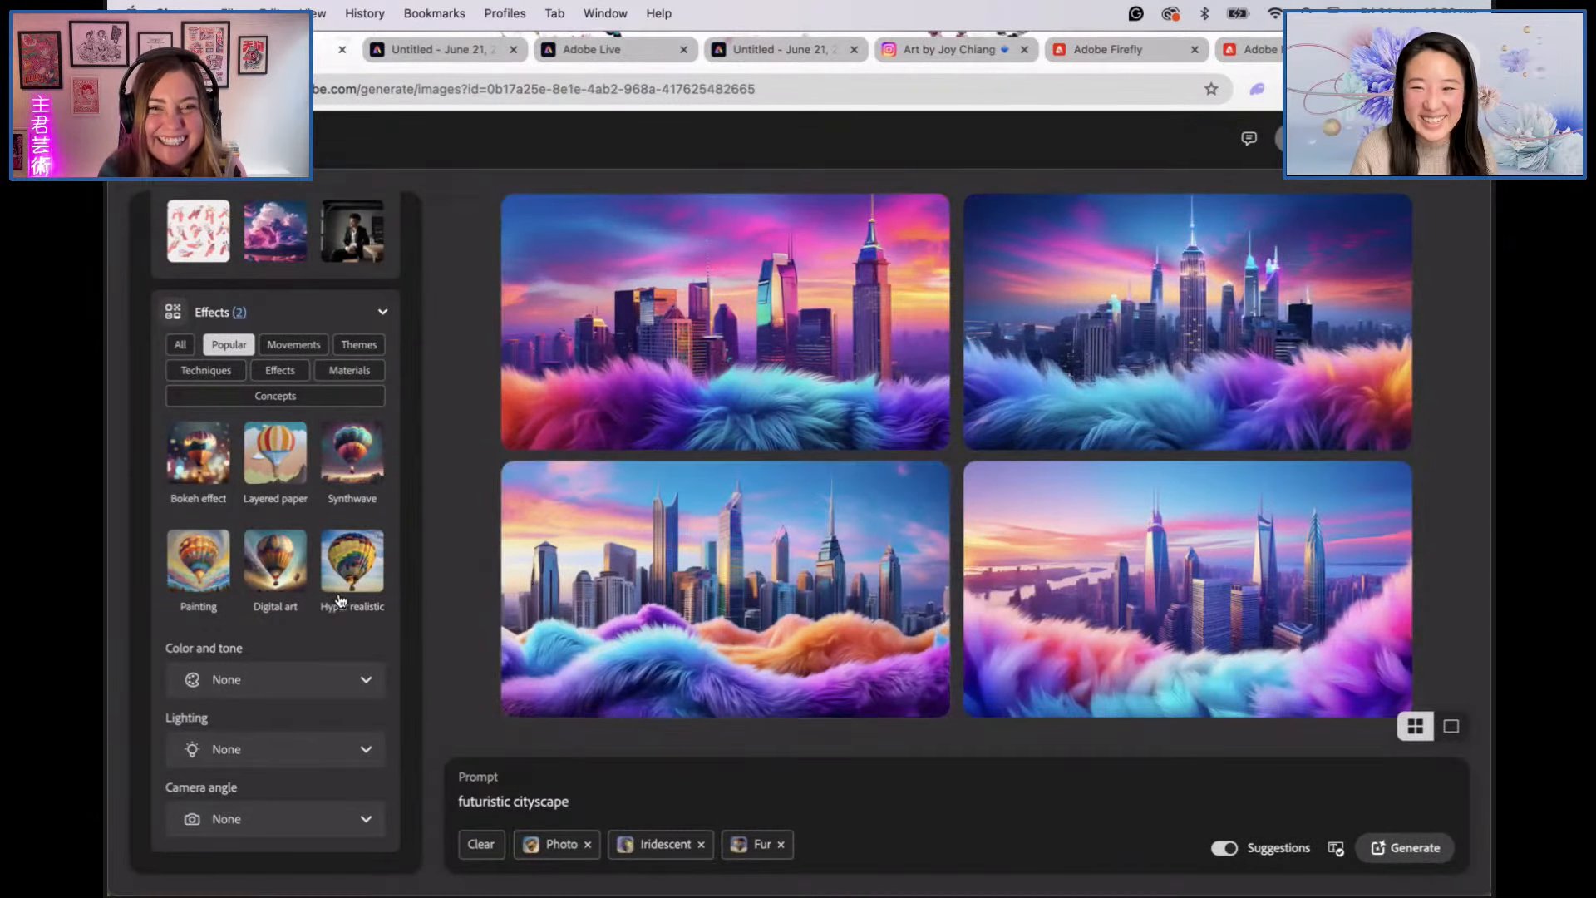
{"action": "scroll", "coordinate": [317, 499], "scroll_direction": "up", "scroll_amount": 1}
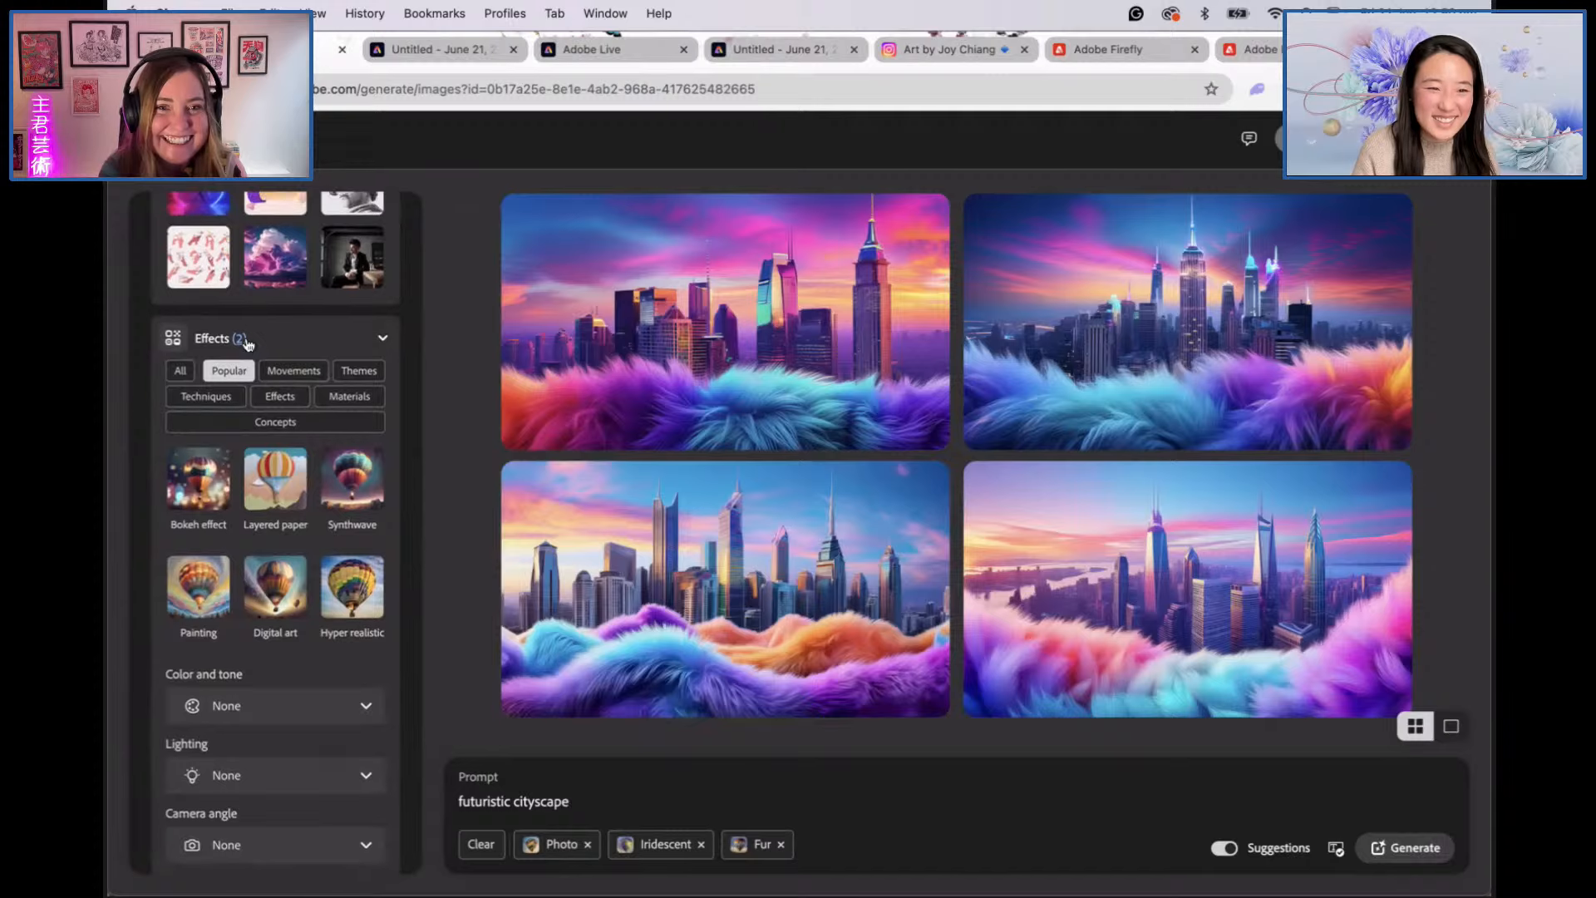
{"action": "left_click", "coordinate": [241, 340]}
{"action": "left_click", "coordinate": [214, 529]}
{"action": "left_click", "coordinate": [1418, 848]}
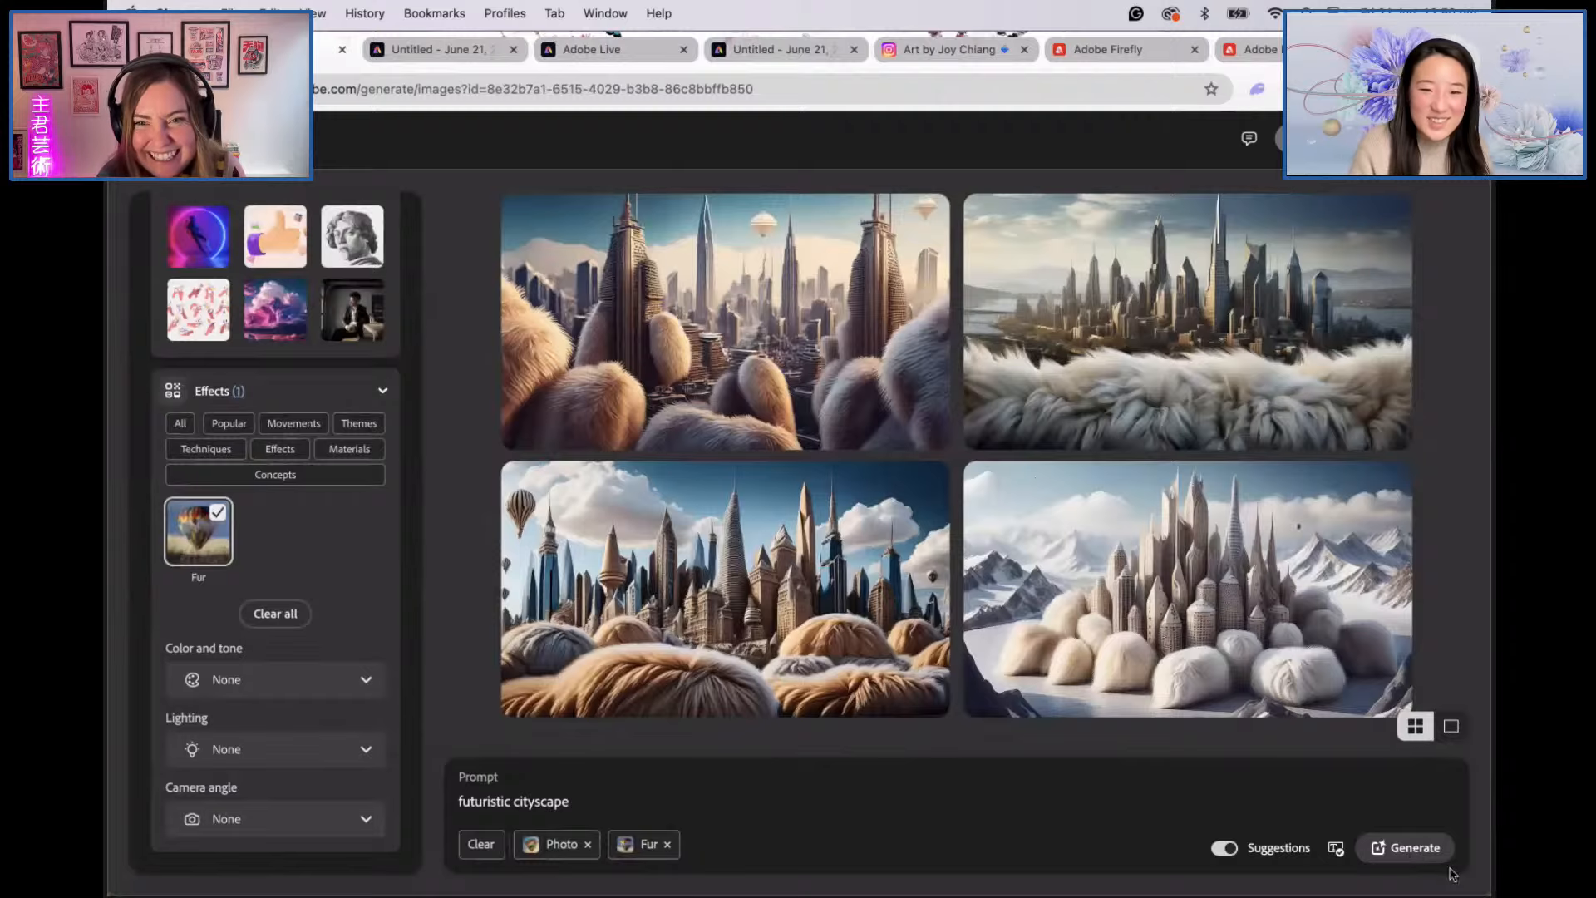
Step: Examine the fur cityscape results, enlarging the one with white fur across the foreground
{"action": "key", "text": "ctrl+Left"}
{"action": "key", "text": "ctrl+Right"}
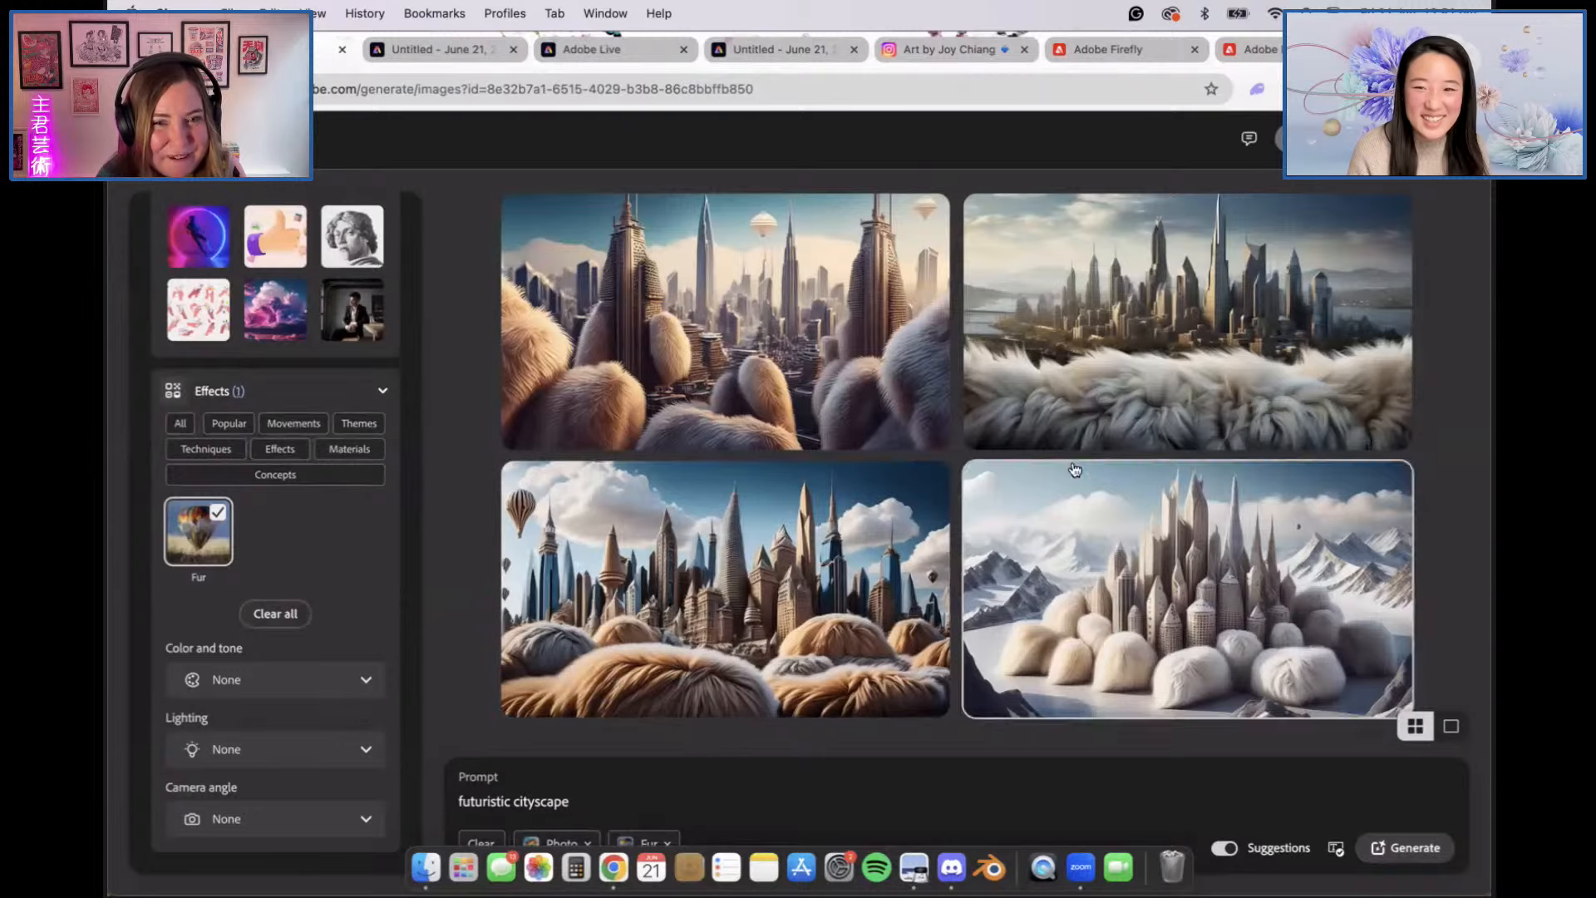
{"action": "left_click", "coordinate": [1180, 410]}
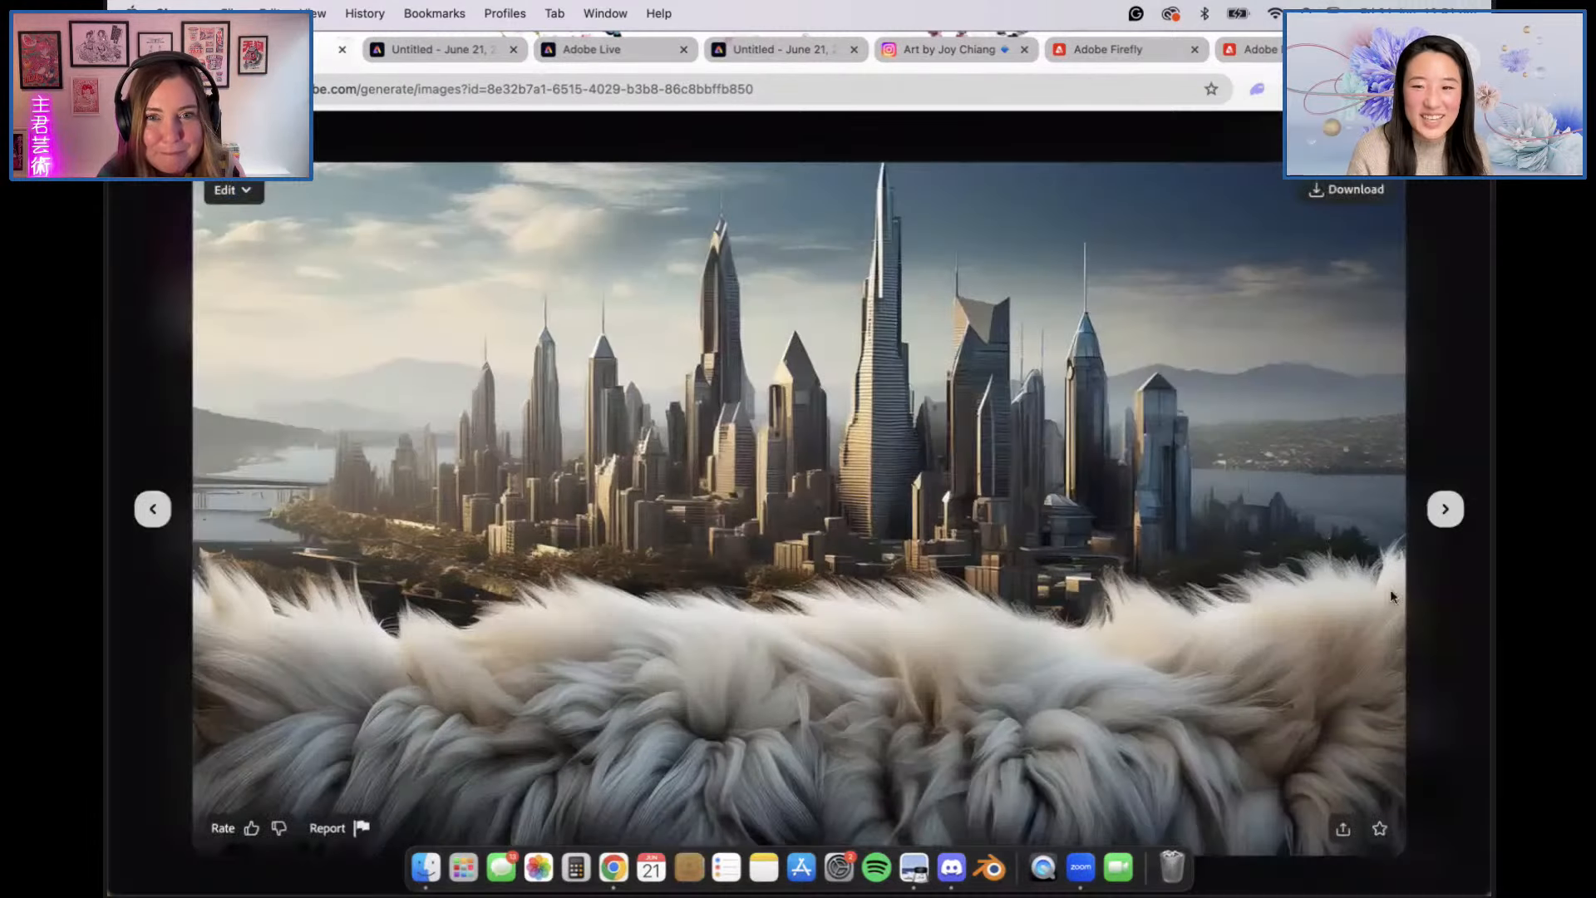
{"action": "left_click", "coordinate": [1433, 613]}
{"action": "mouse_move", "coordinate": [1055, 409]}
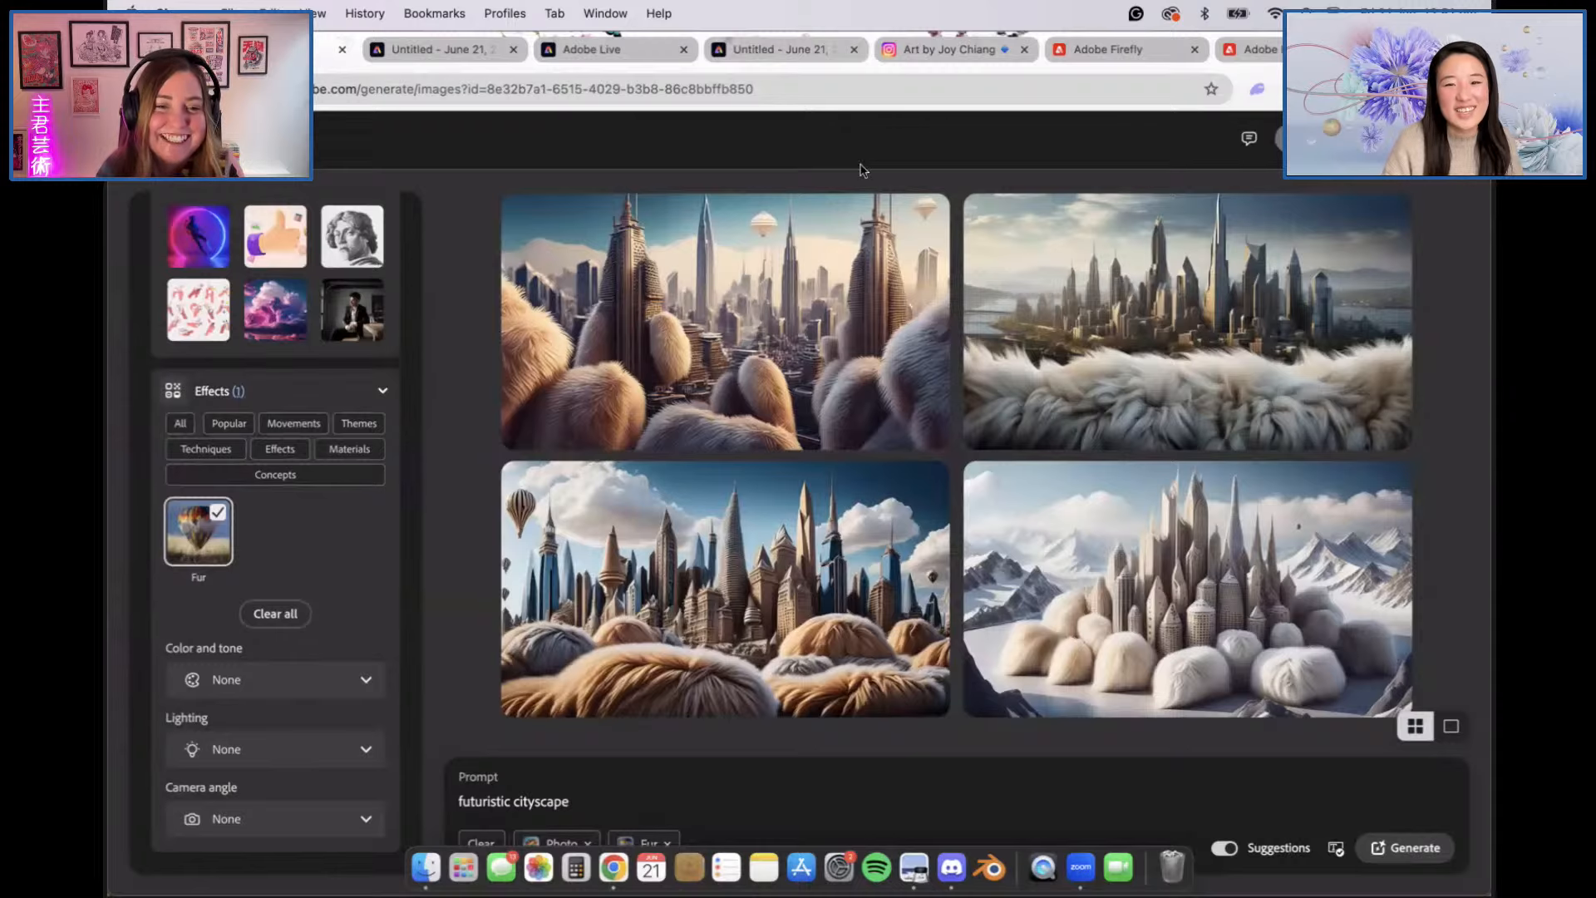
Step: Switch to the Adobe Express project with the glass ring on the icy shore and play its animation
{"action": "left_click", "coordinate": [416, 48]}
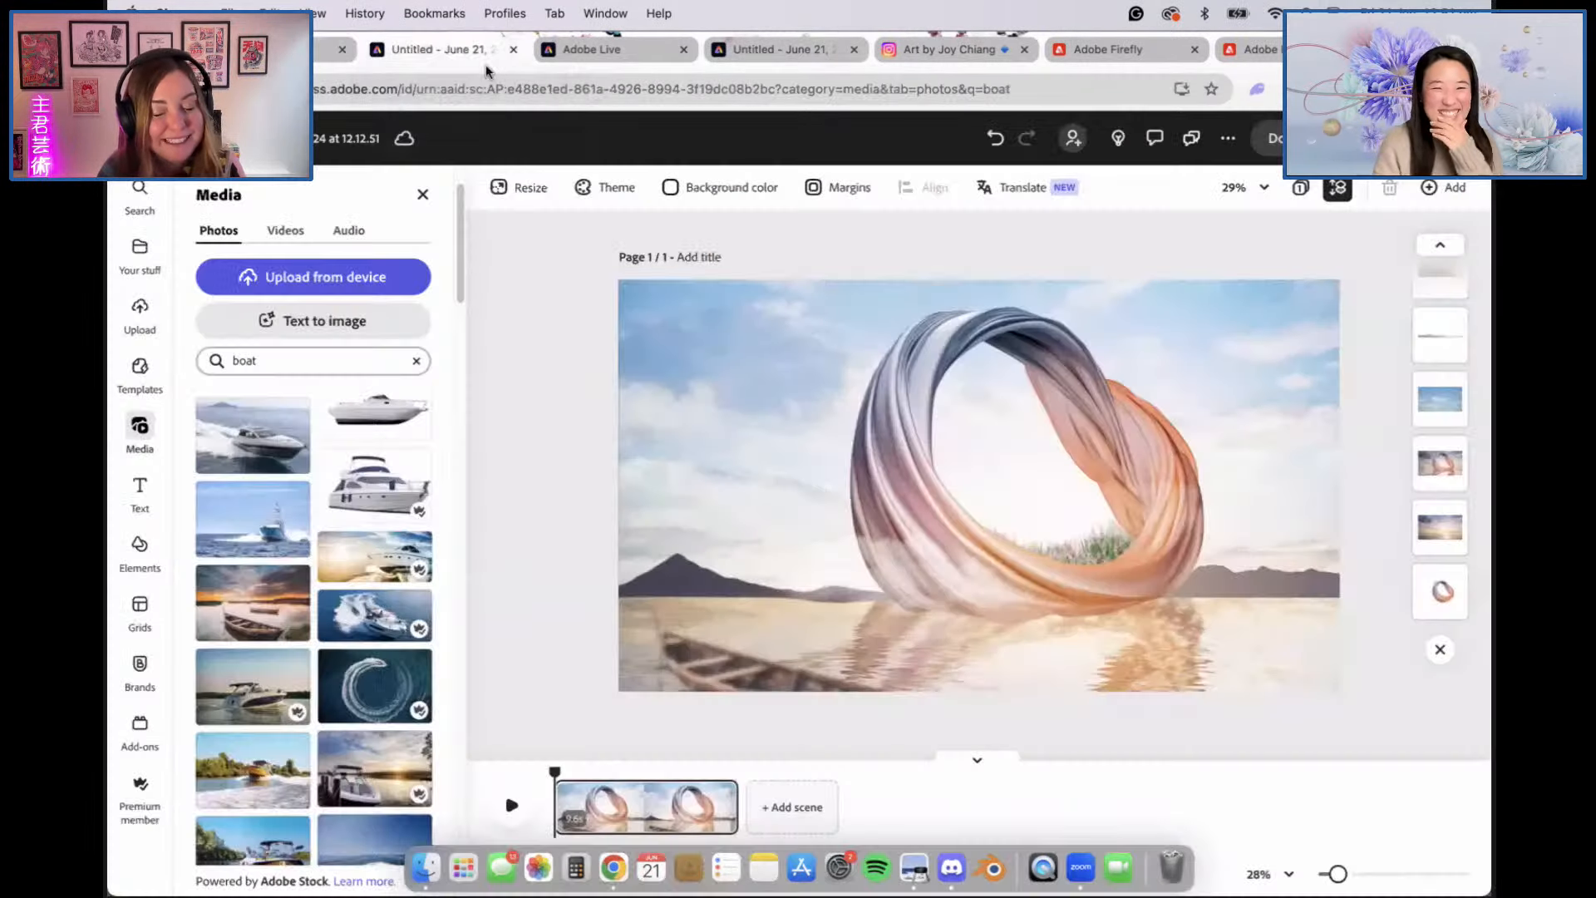
{"action": "left_click", "coordinate": [602, 52]}
{"action": "left_click", "coordinate": [773, 50]}
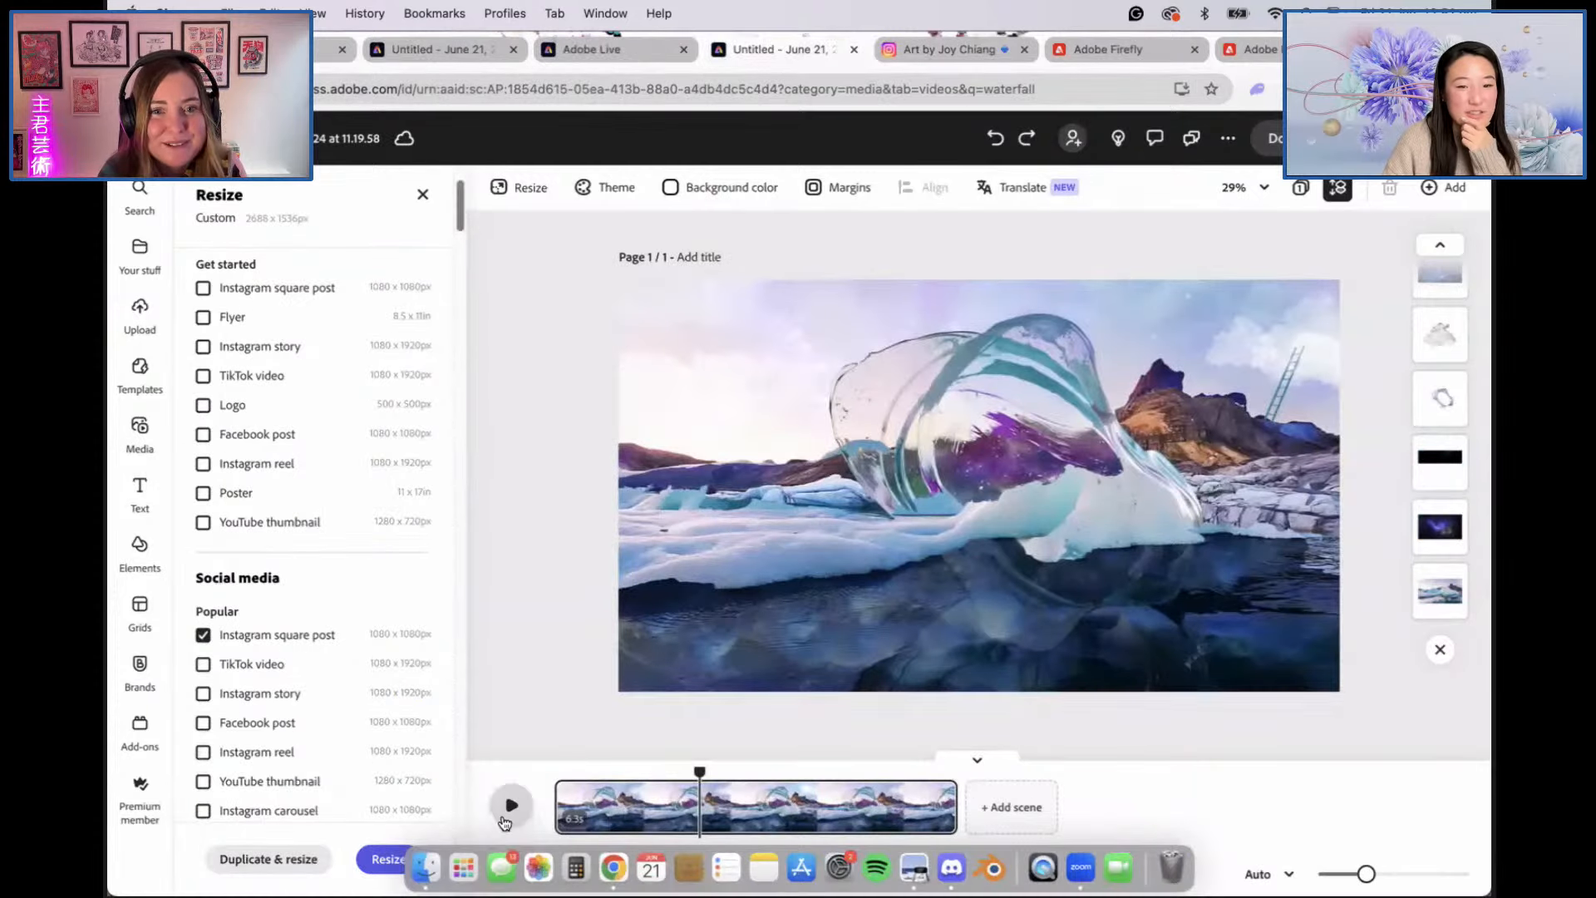
{"action": "left_click", "coordinate": [504, 821]}
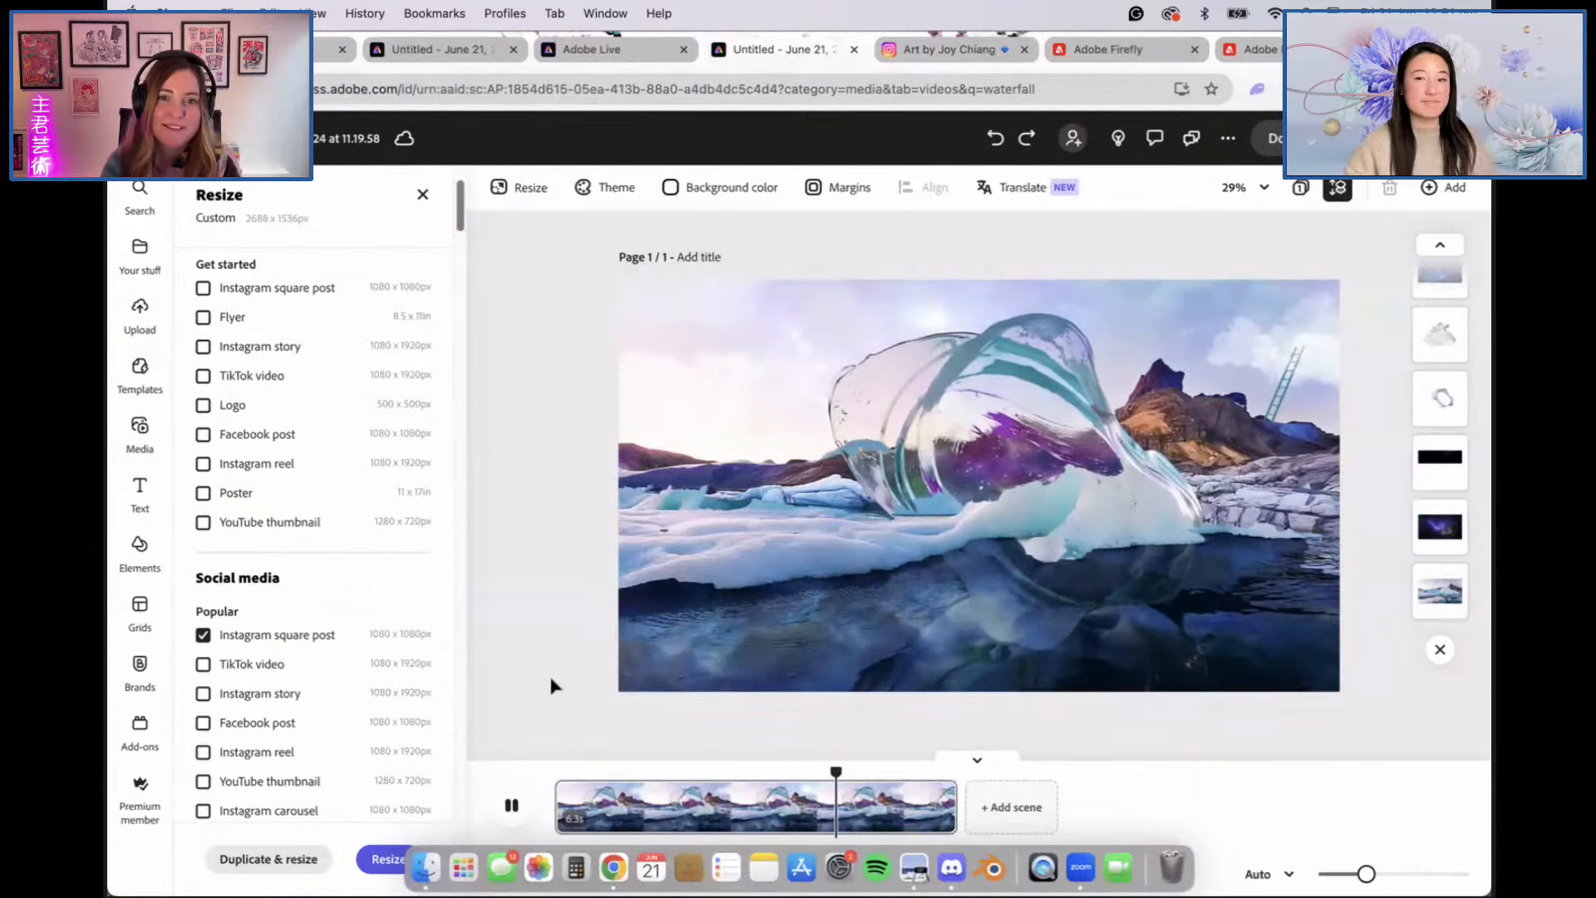